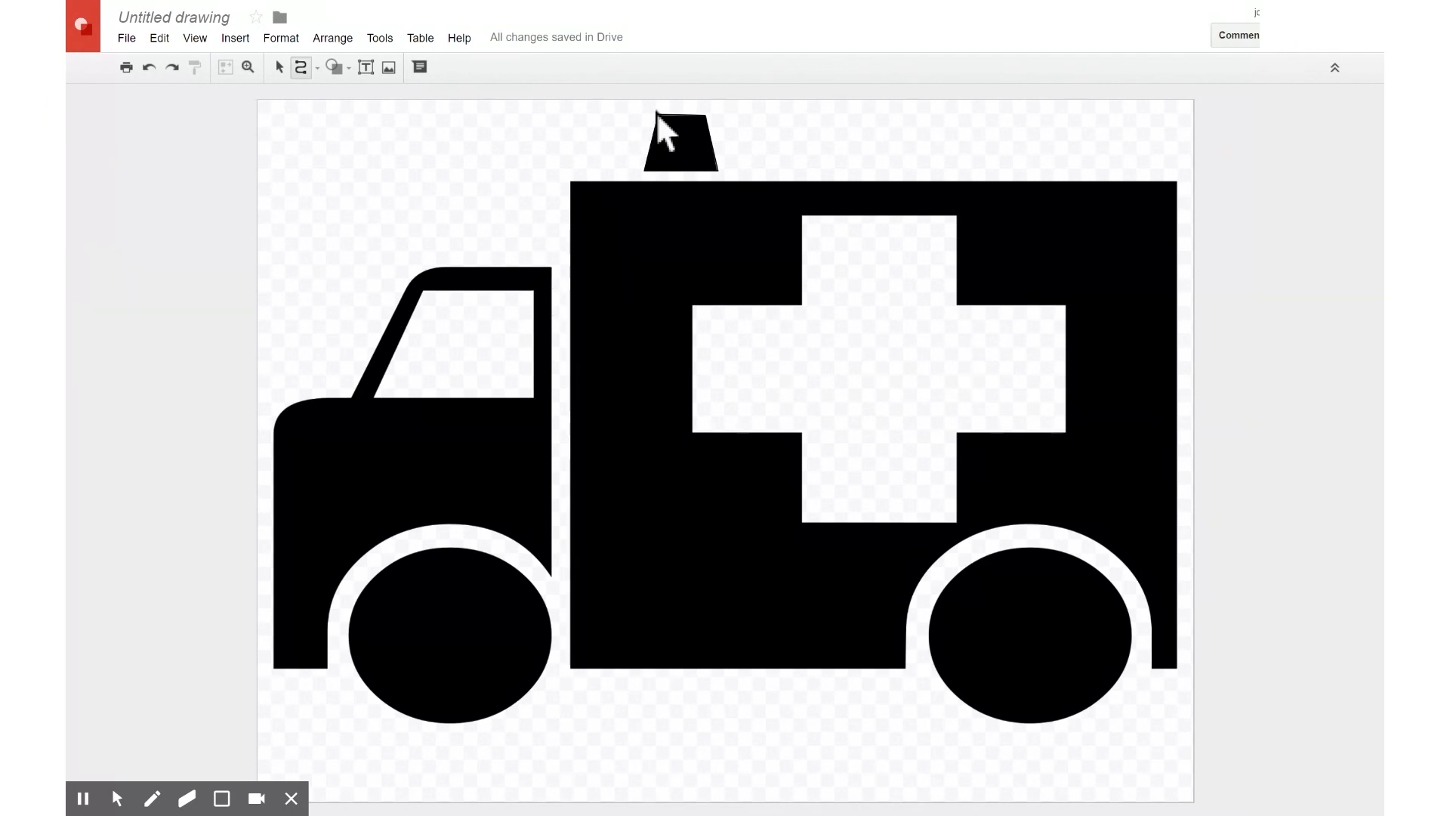
Step: Start a polyline where the cab roof meets the box body and trace the roof, windshield, hood and front bumper
left_click(316, 66)
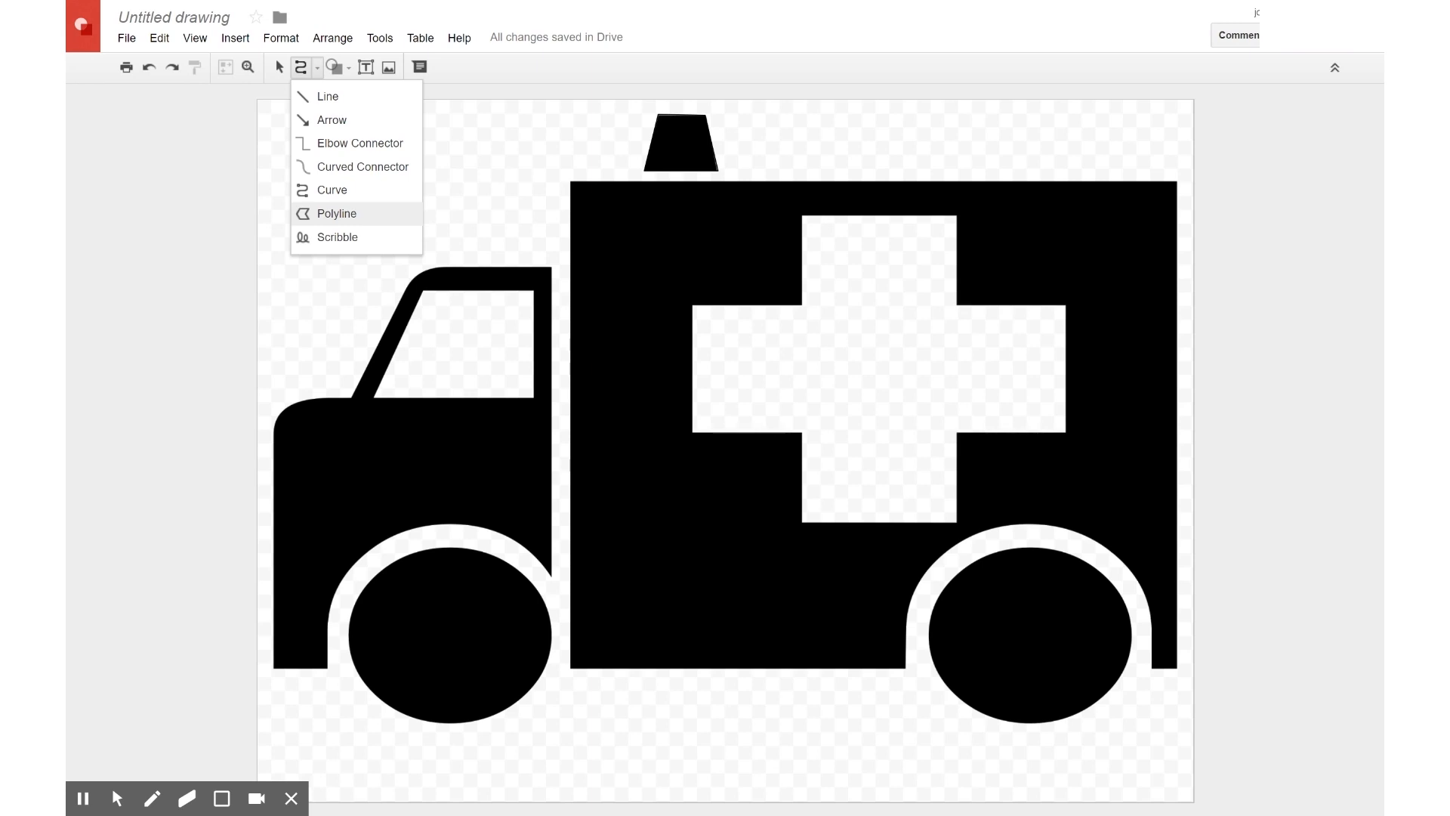
left_click(320, 213)
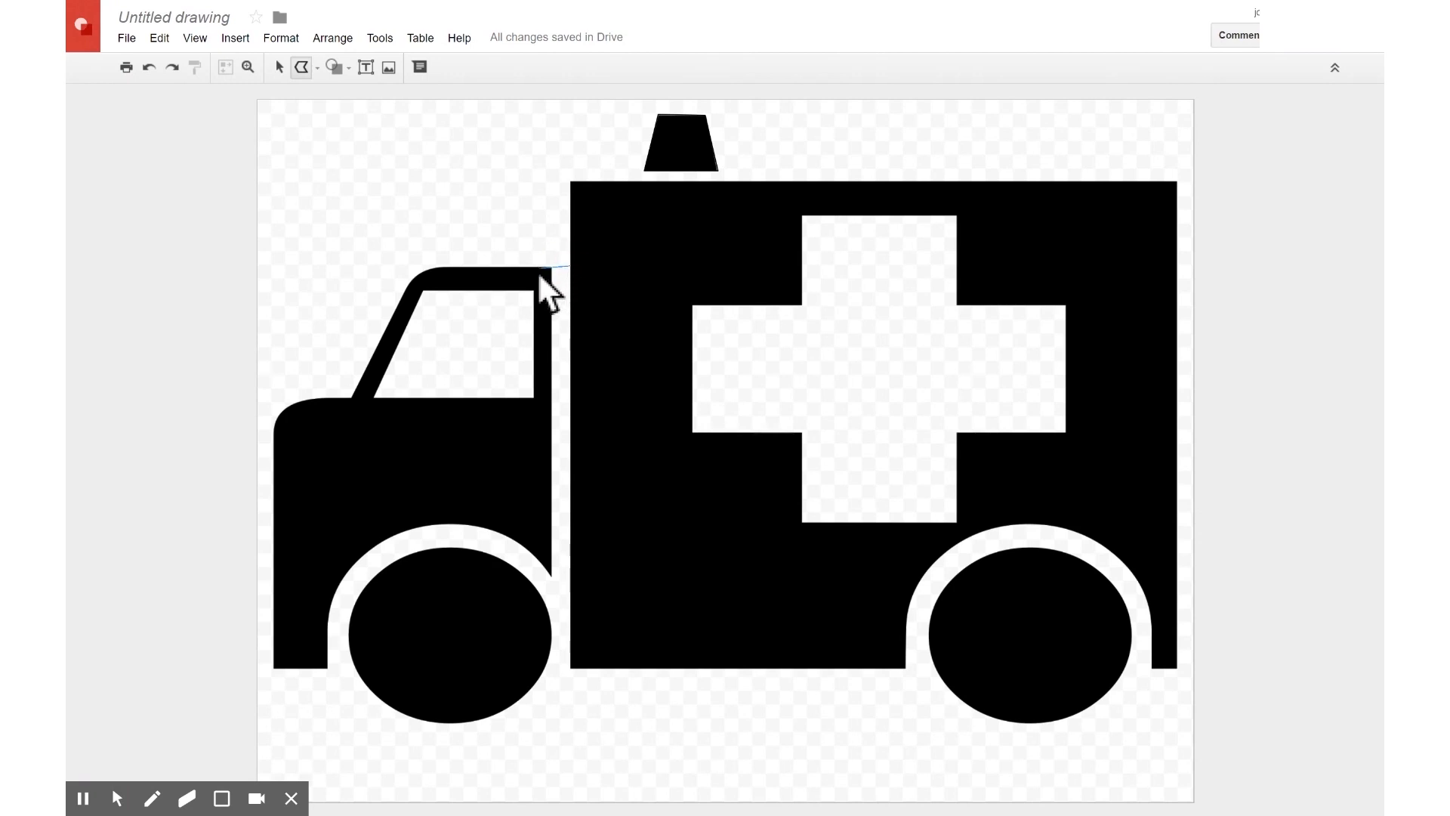
left_click(483, 268)
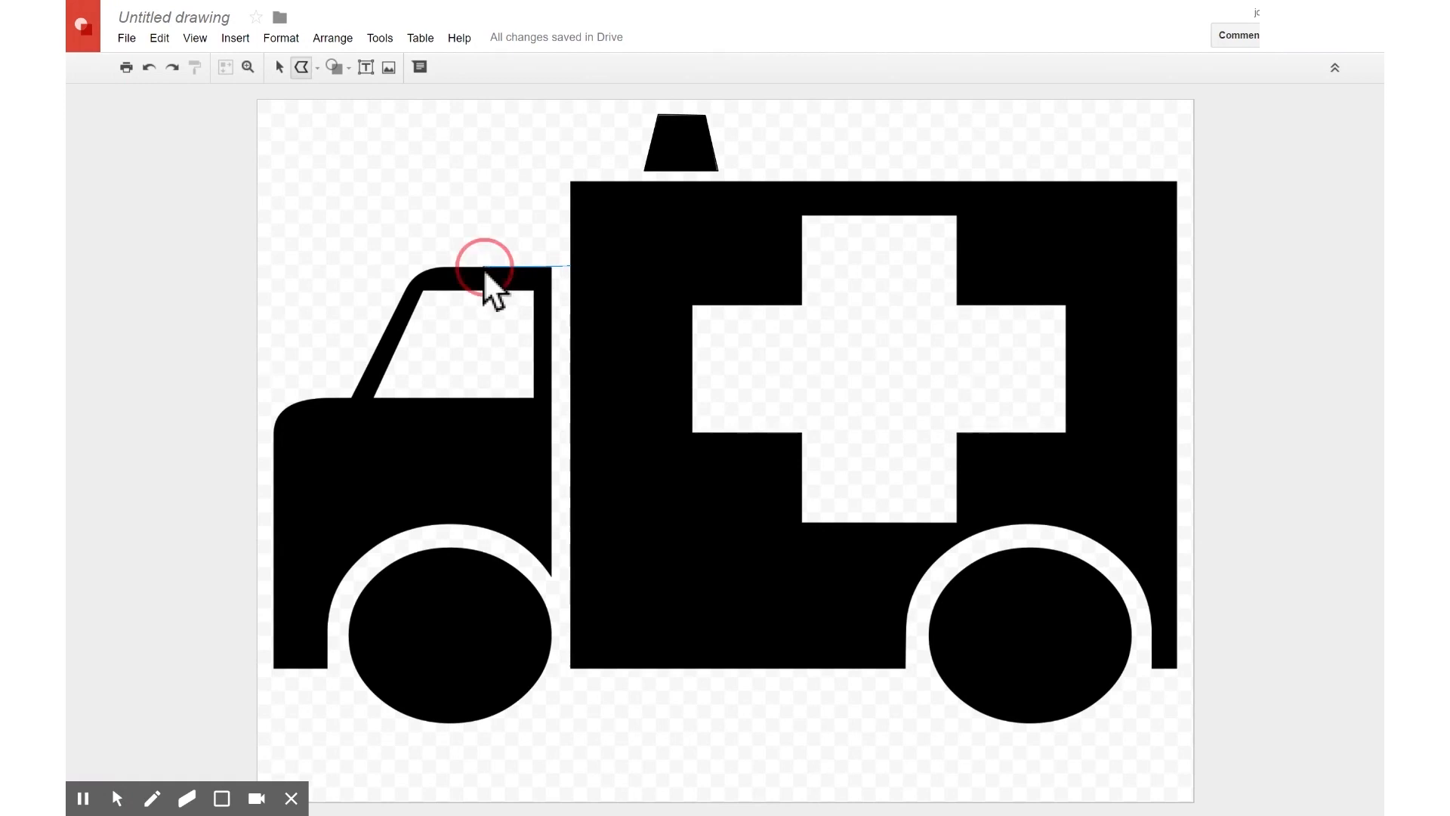
left_click(432, 268)
left_click(410, 280)
left_click(287, 410)
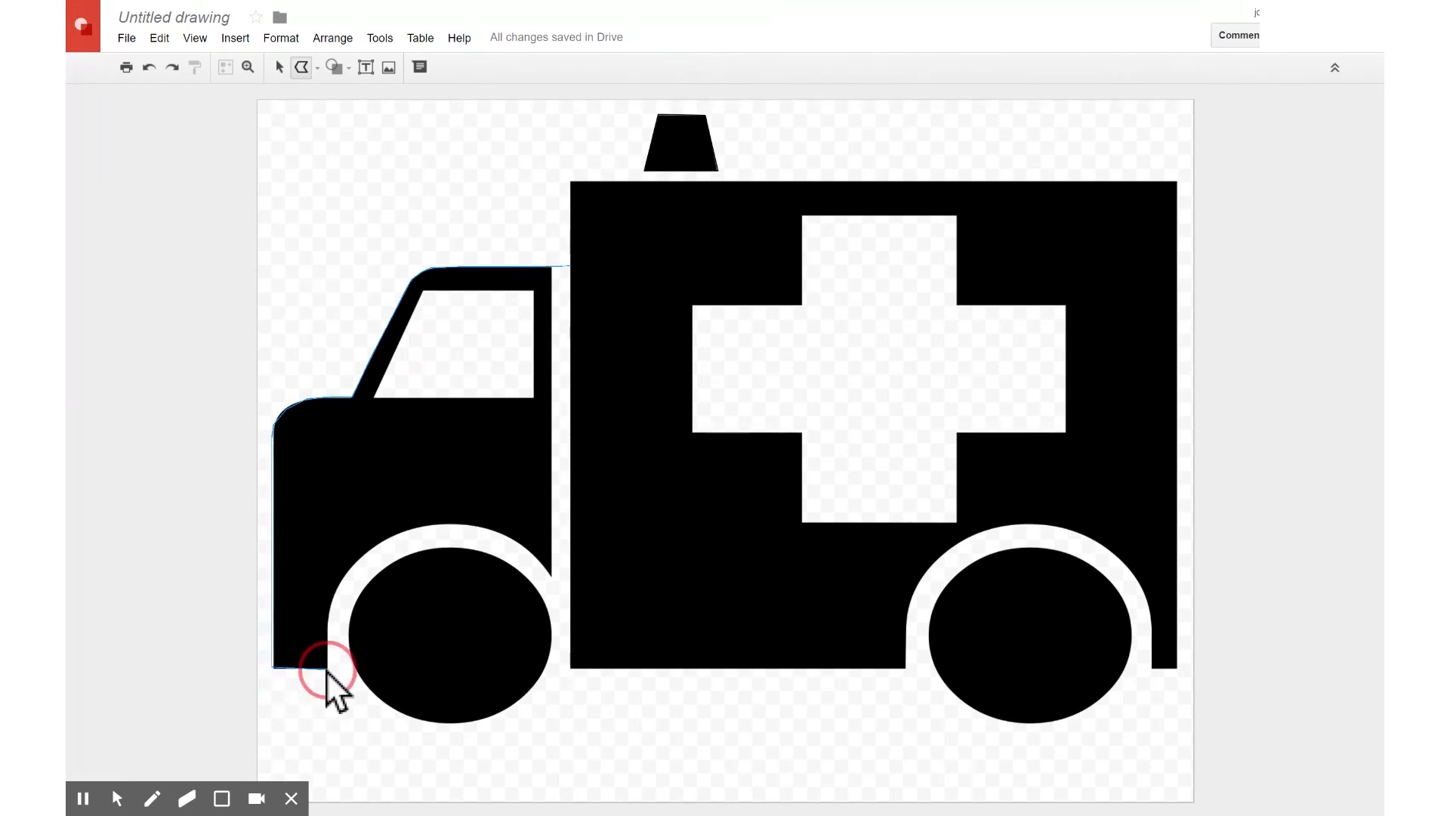
Step: Continue the polyline around the front wheel arch, across the gap behind the cab and down to the box body's lower front corner
left_click(329, 626)
left_click(328, 617)
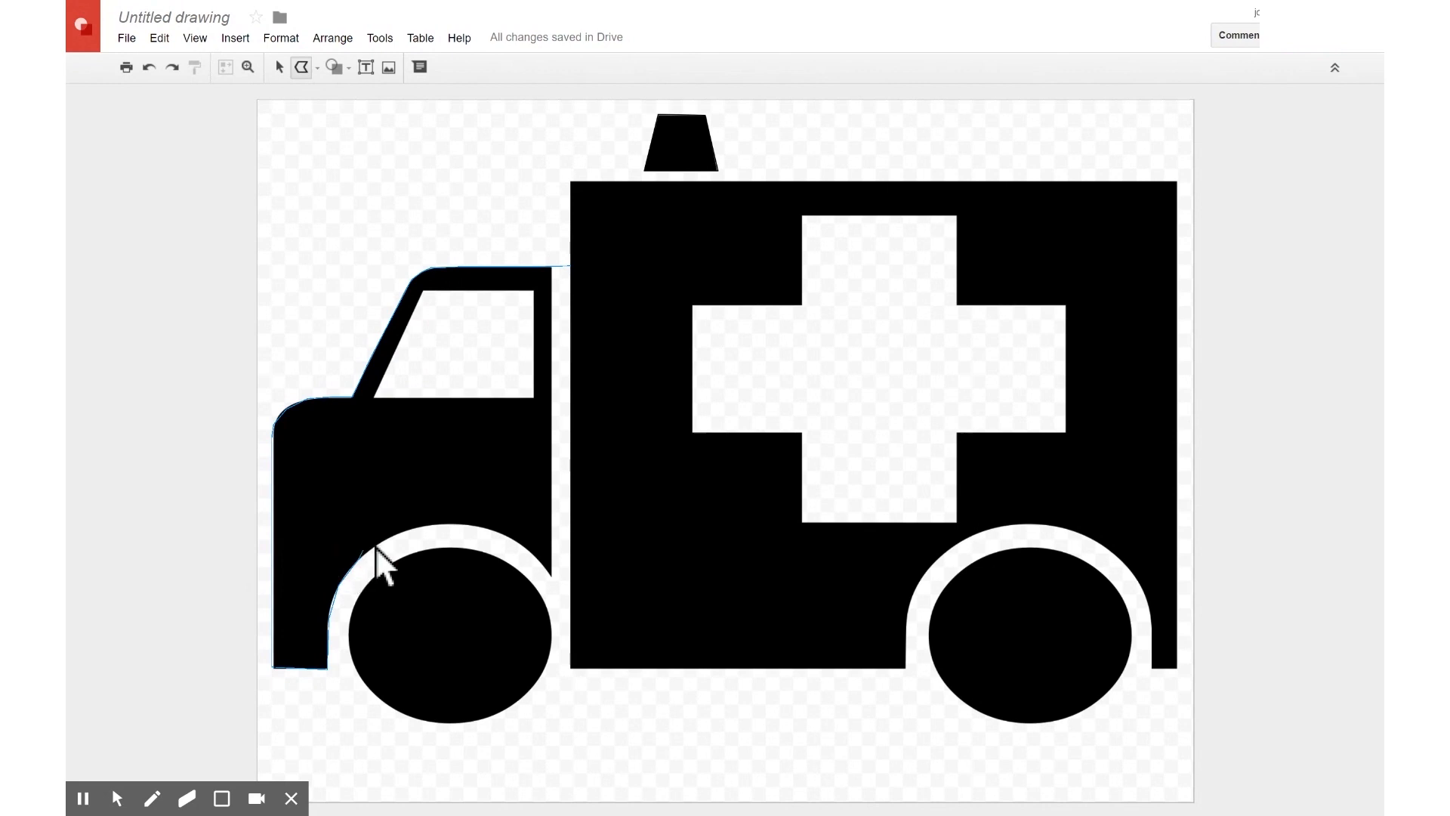
left_click(419, 527)
left_click(496, 531)
left_click(570, 578)
left_click(569, 669)
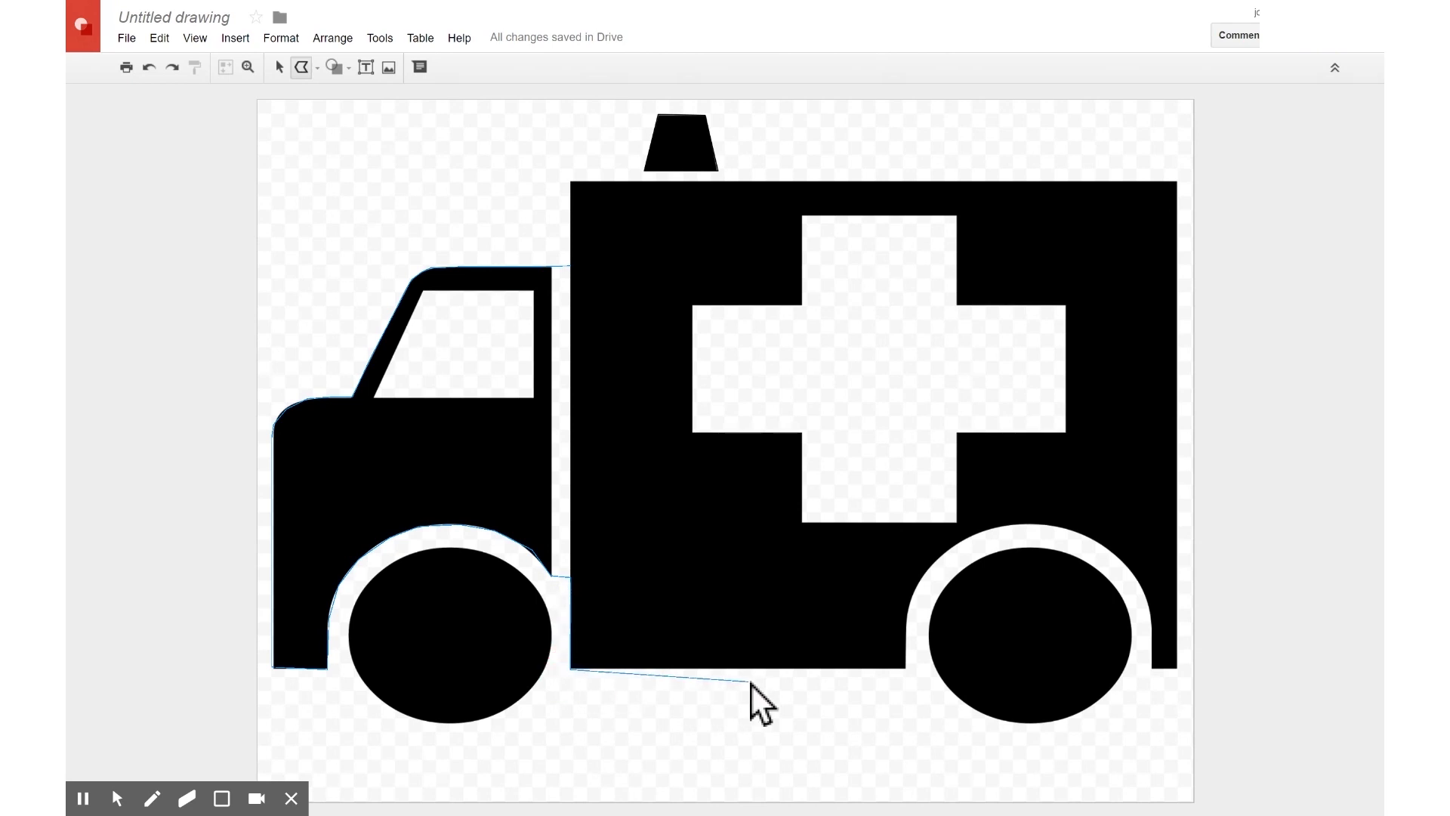
Step: Trace the body's underside, rear wheel arch, back edge and roof, closing the polyline at its starting point by the cab roof
left_click(905, 668)
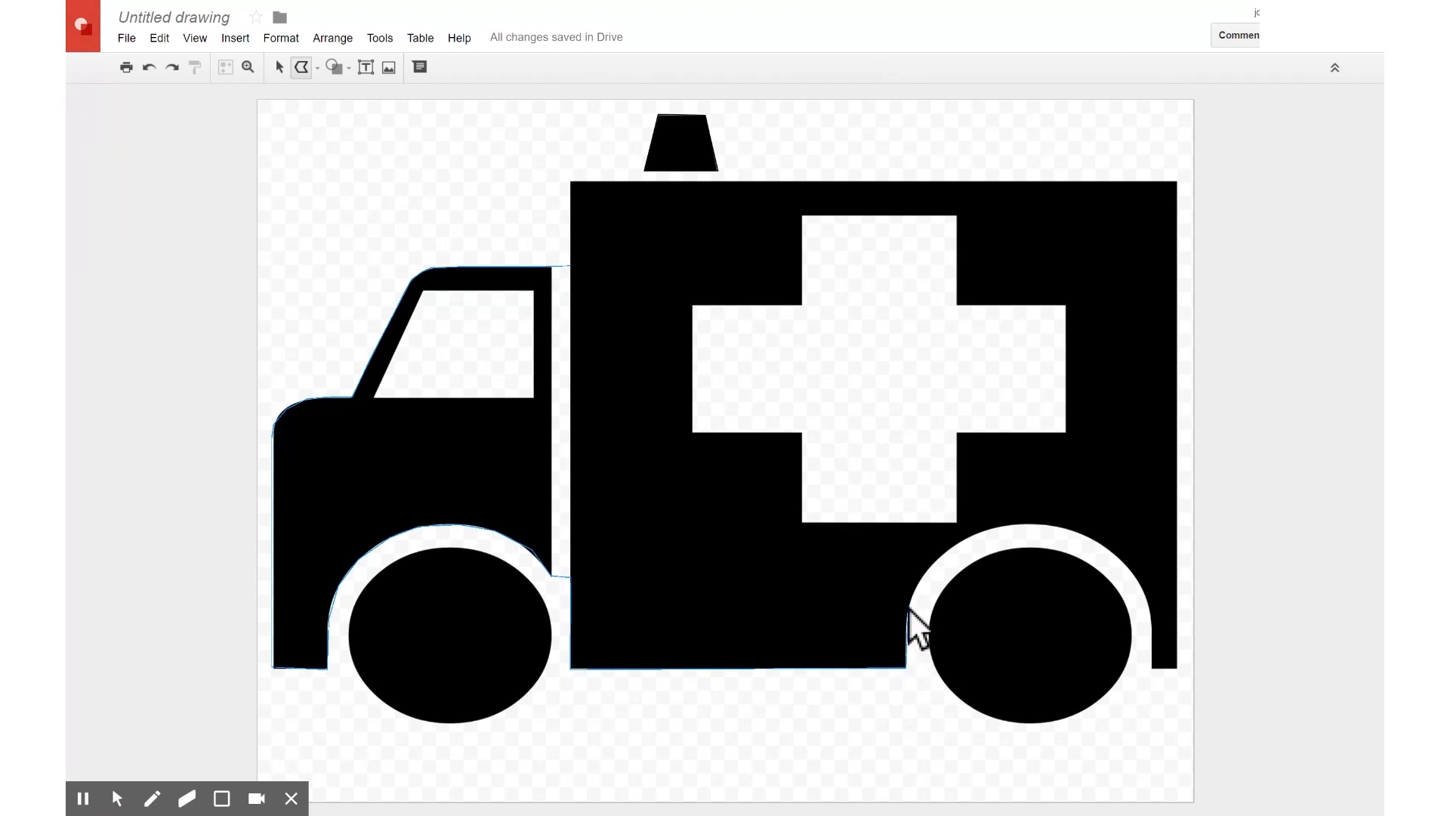
left_click(905, 617)
left_click(959, 541)
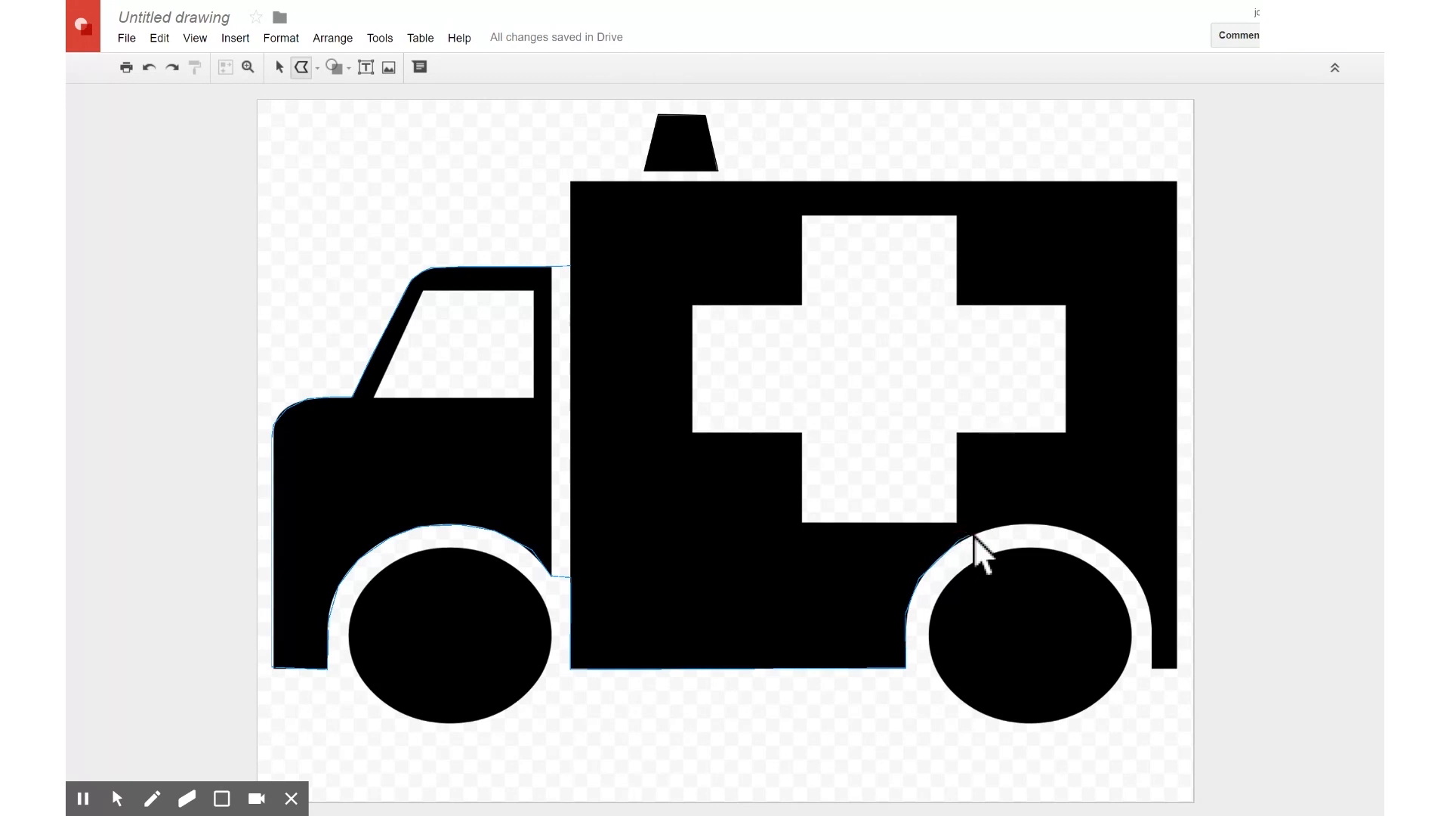
left_click(1048, 525)
left_click(1123, 564)
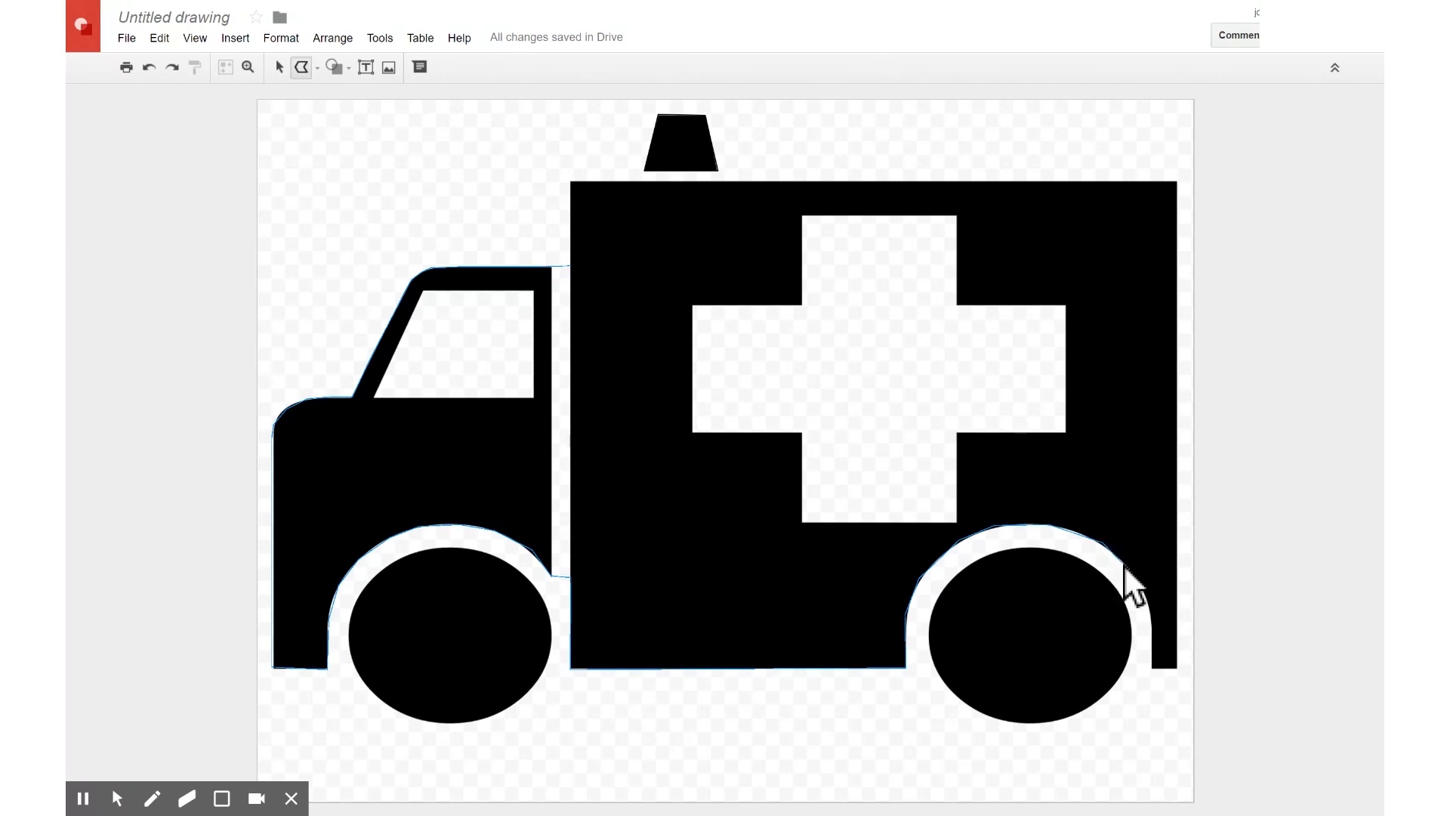
left_click(1154, 624)
left_click(1150, 668)
left_click(1176, 665)
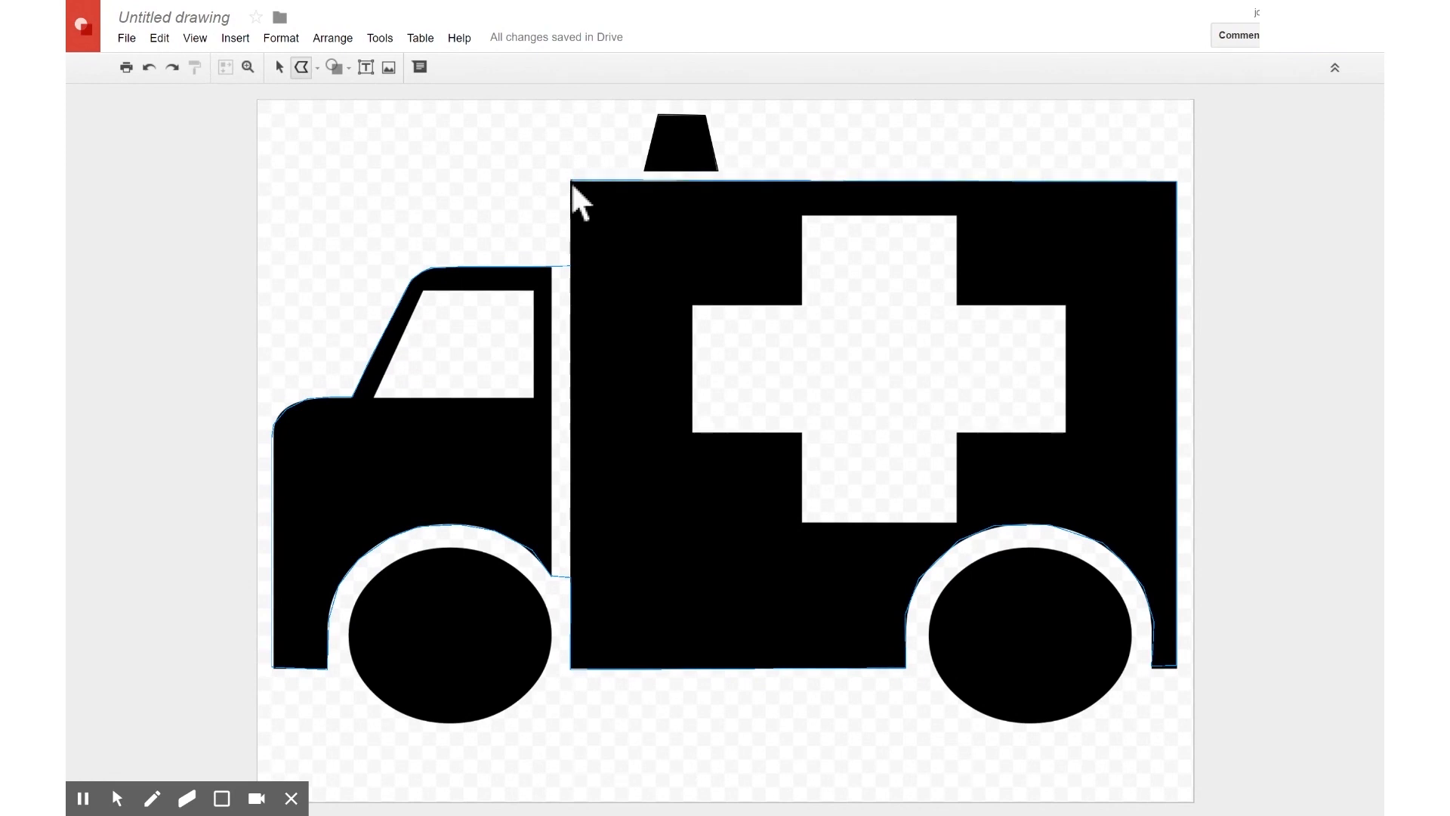
left_click(570, 266)
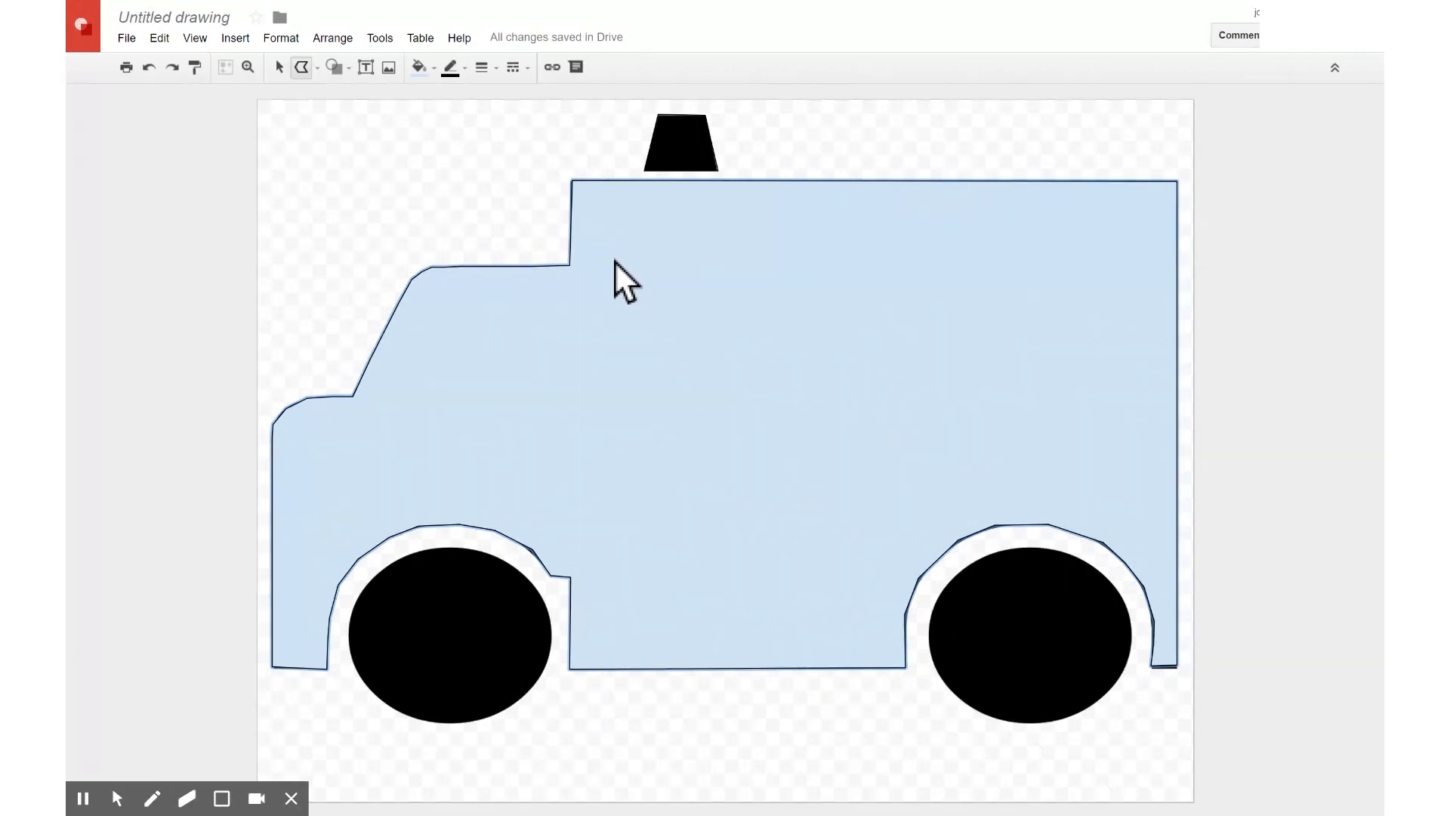
Step: Lower the outline's corner point behind the front wheel arch to smooth the arch, and make the outline's fill transparent
left_click(279, 66)
left_click(601, 664)
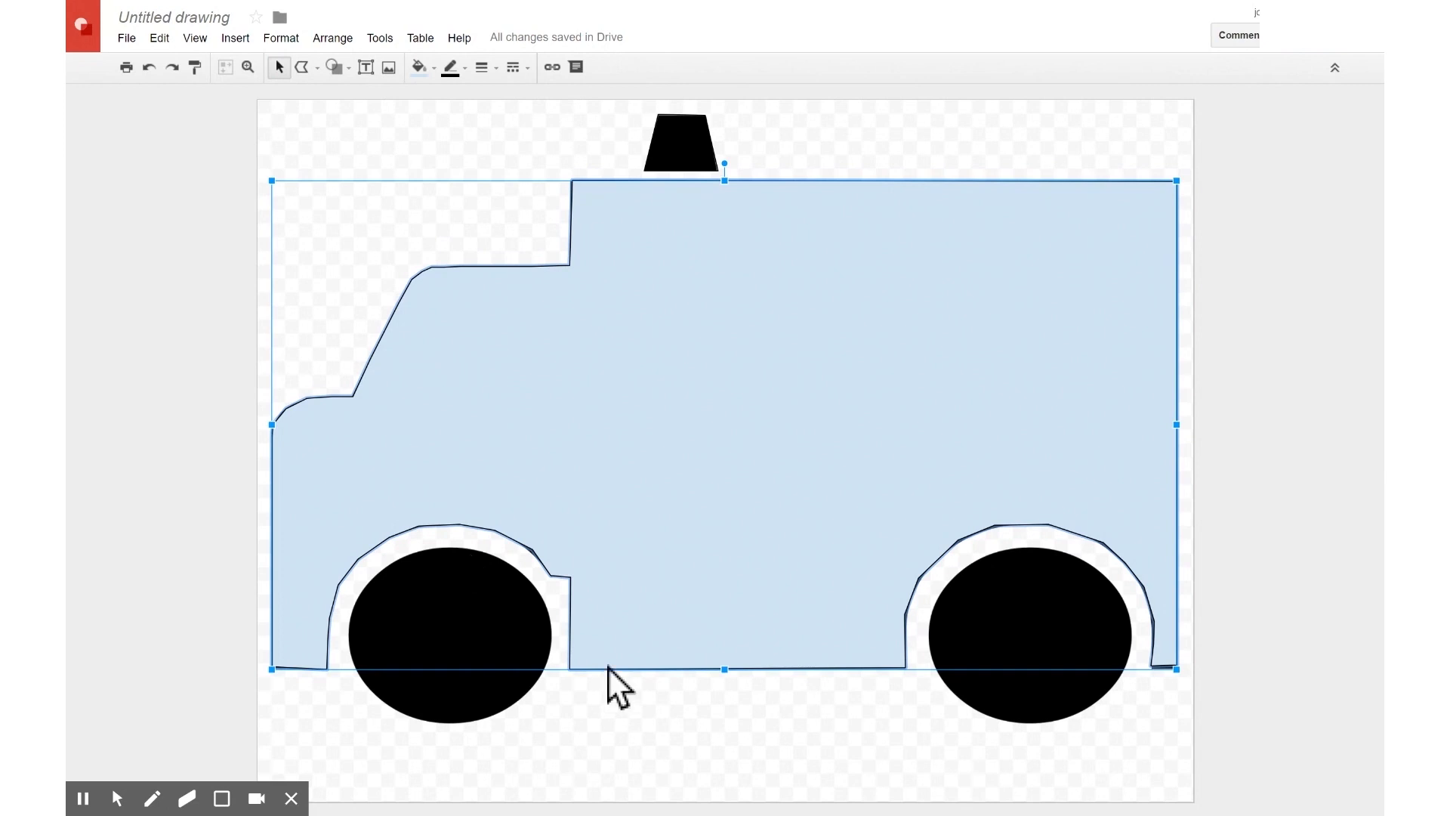
double_click(572, 581)
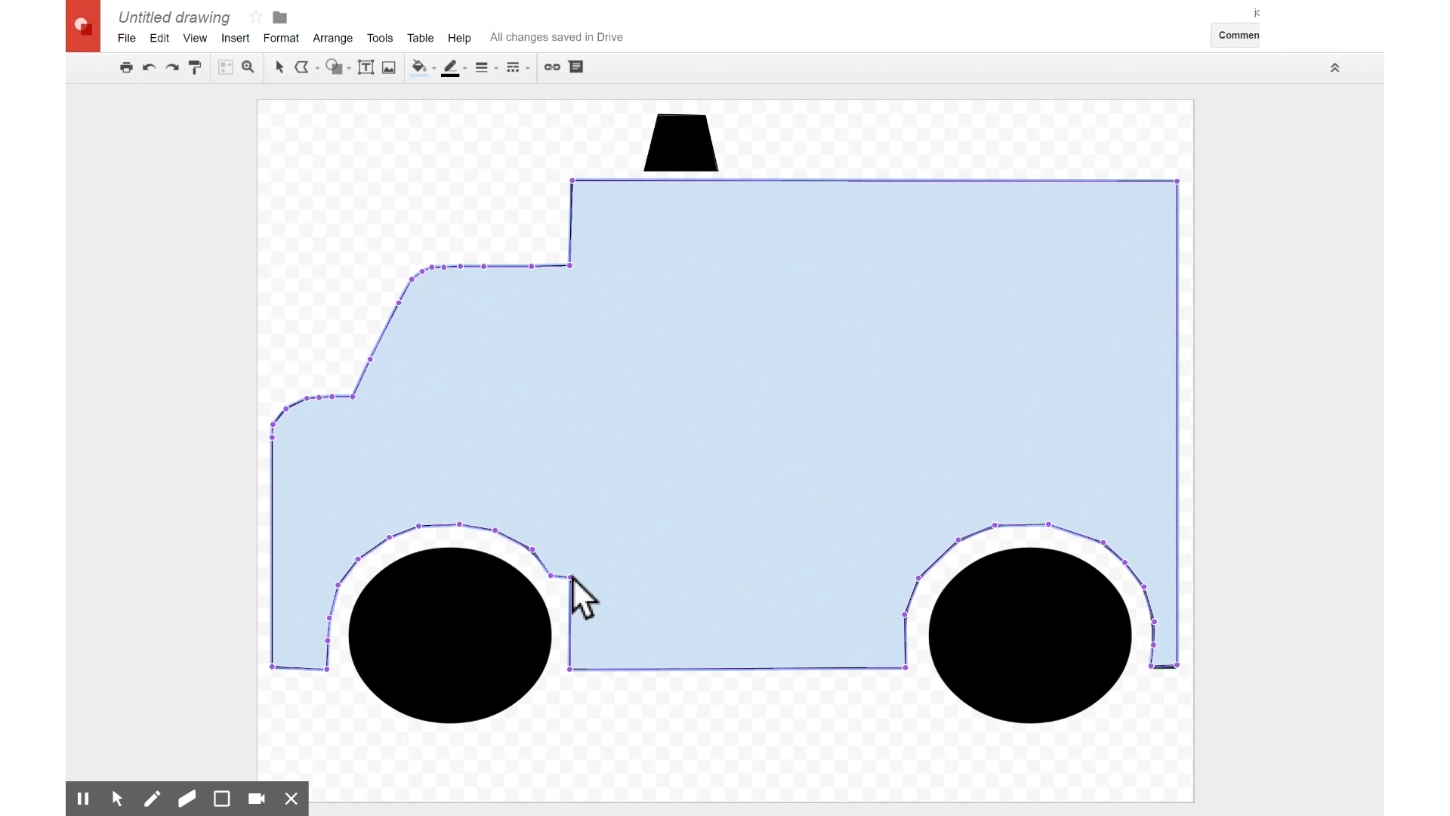
left_click_drag(570, 578, 571, 606)
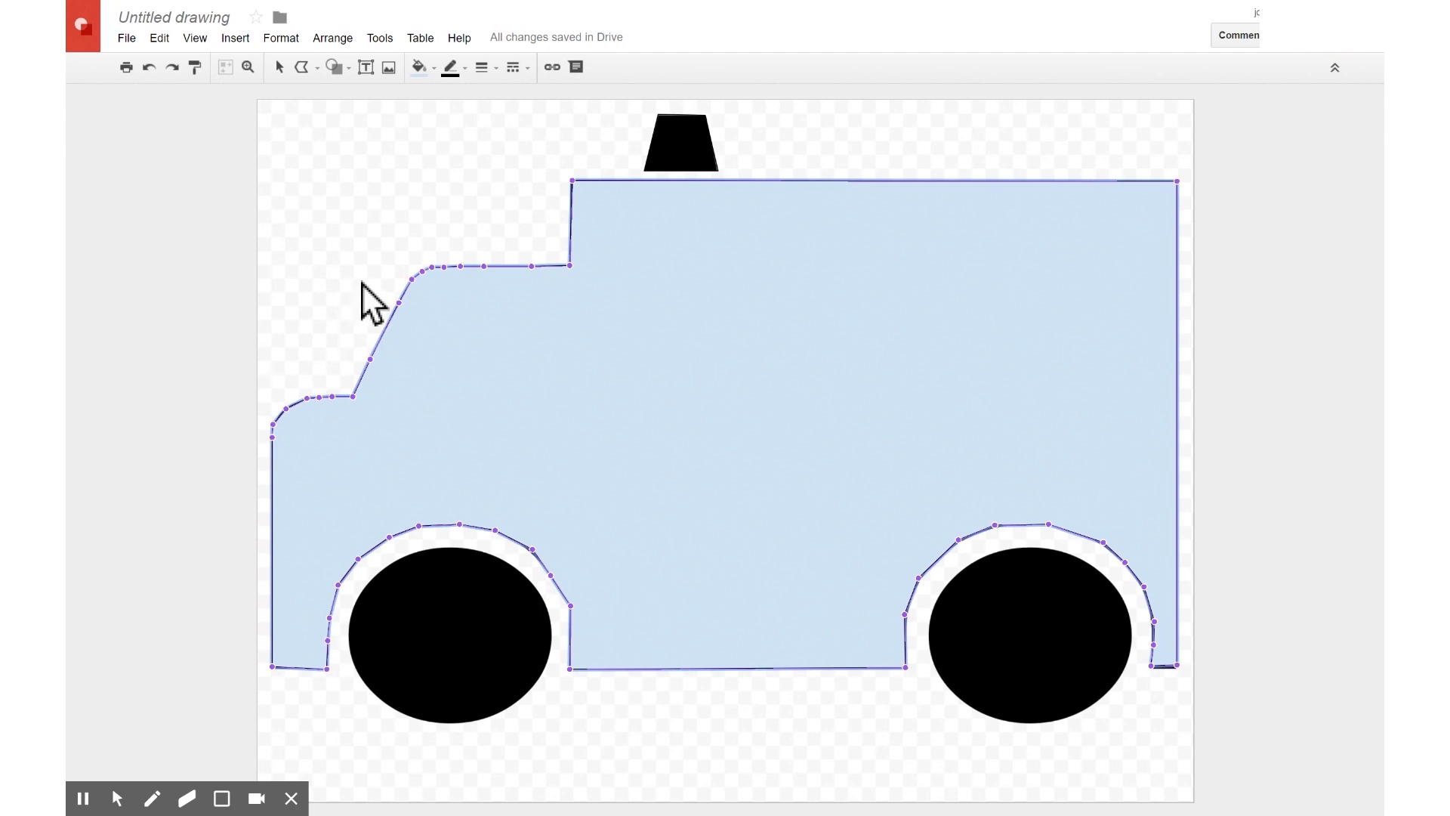
key("Escape")
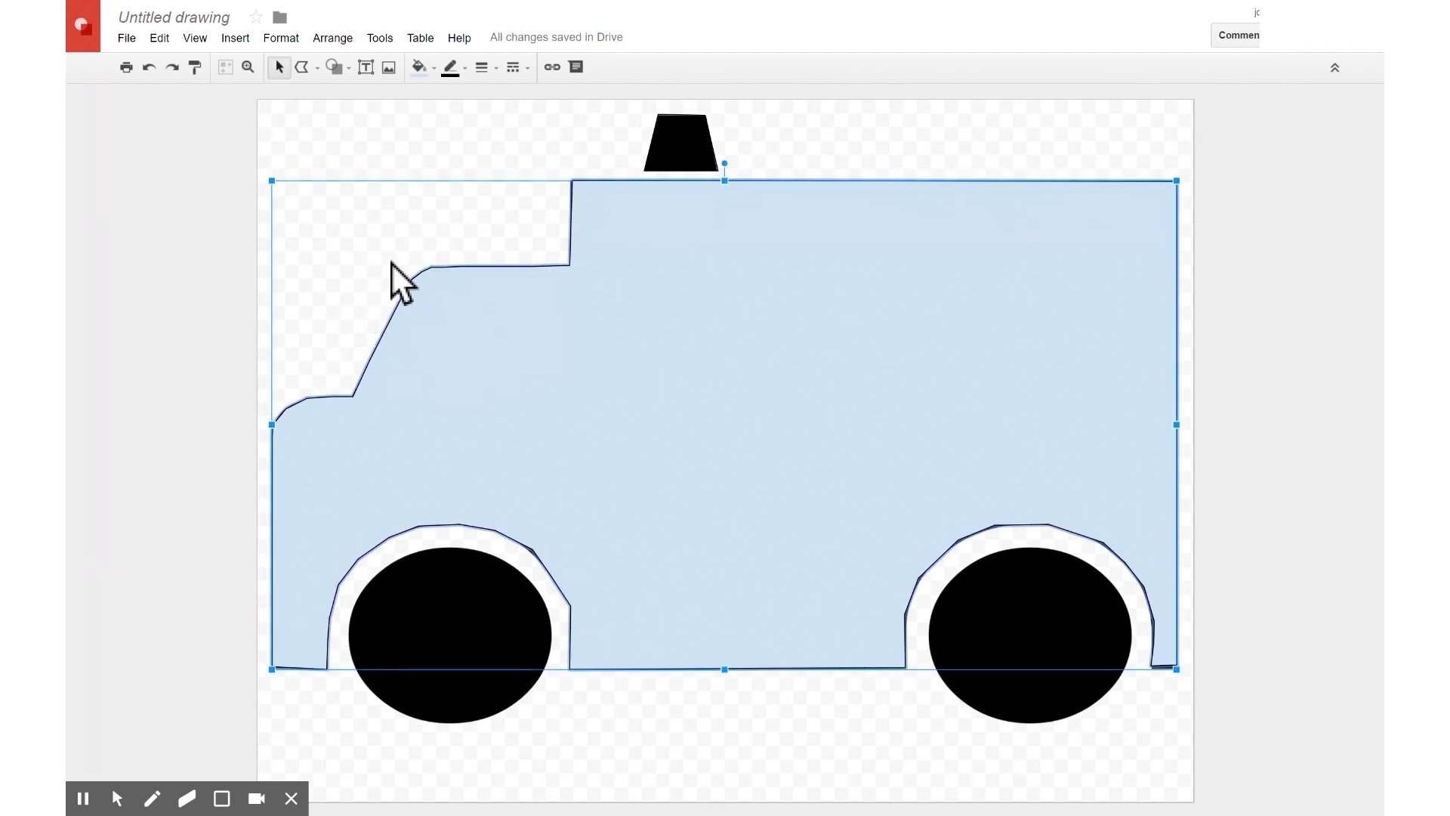
left_click(430, 69)
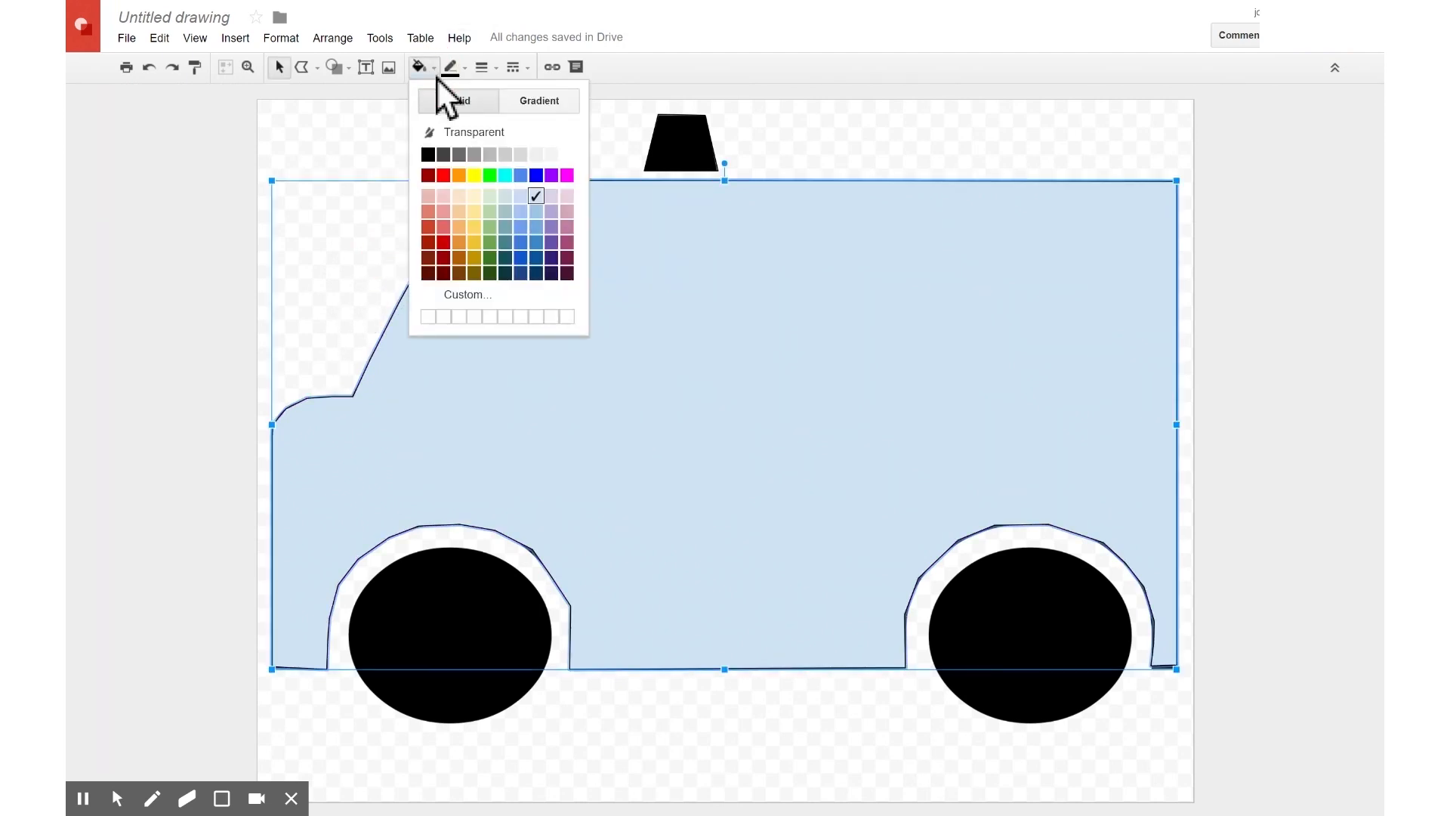
left_click(472, 134)
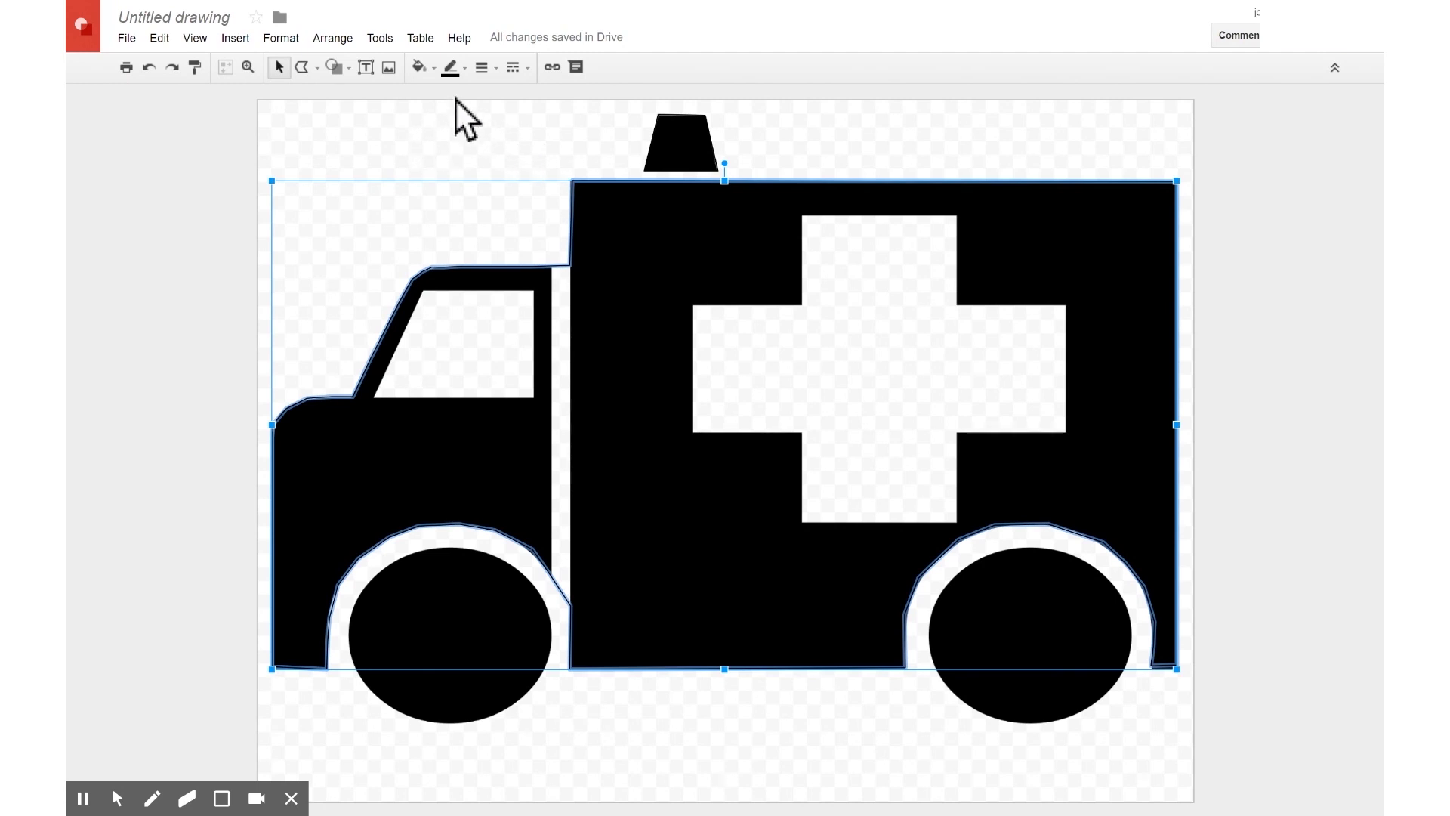
Step: Trace the trapezoidal beacon above the roof with a closed polyline and fill it with black
left_click(318, 68)
left_click(326, 213)
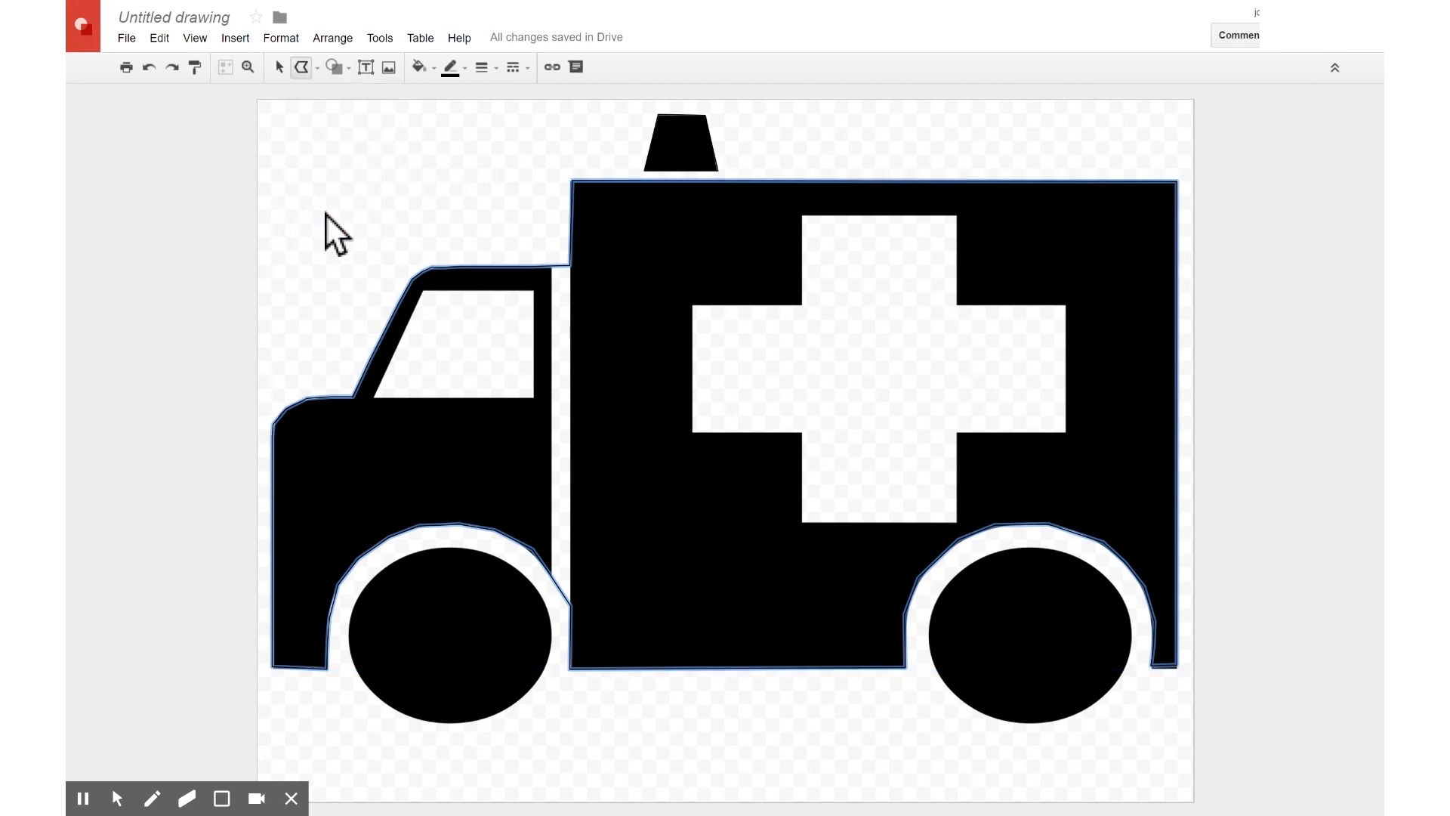
left_click(643, 172)
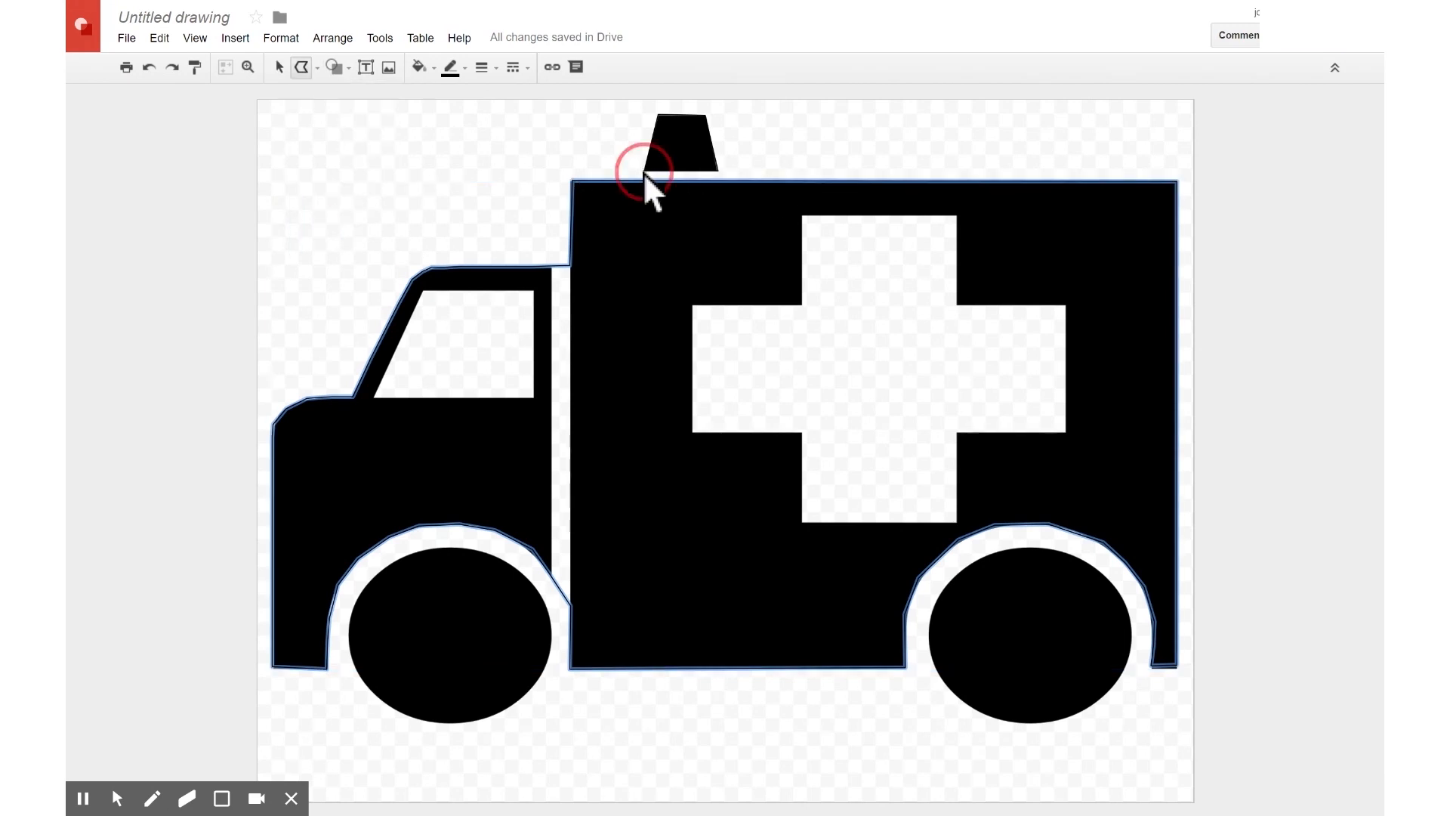
left_click(658, 117)
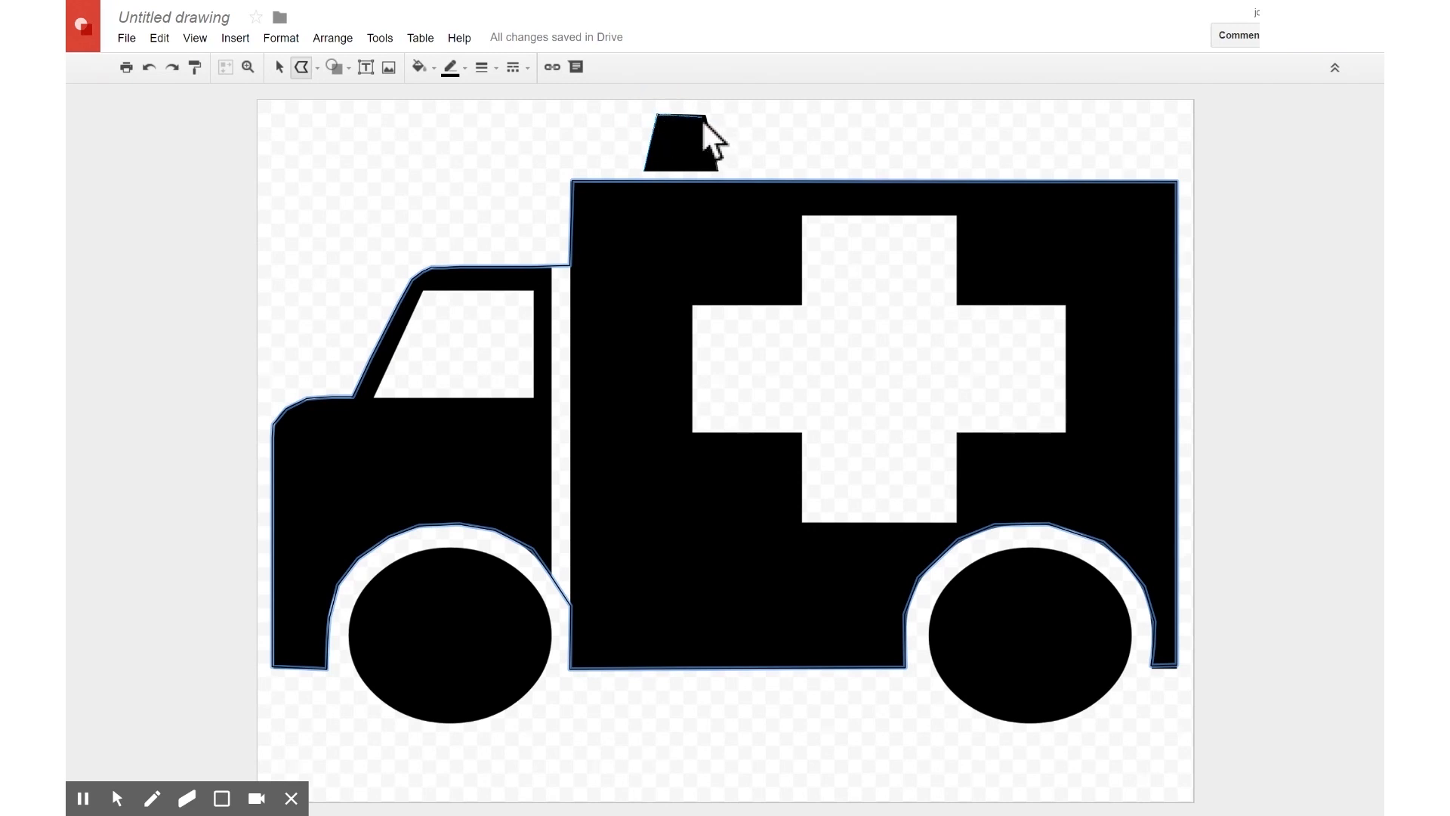
left_click(703, 116)
left_click(645, 171)
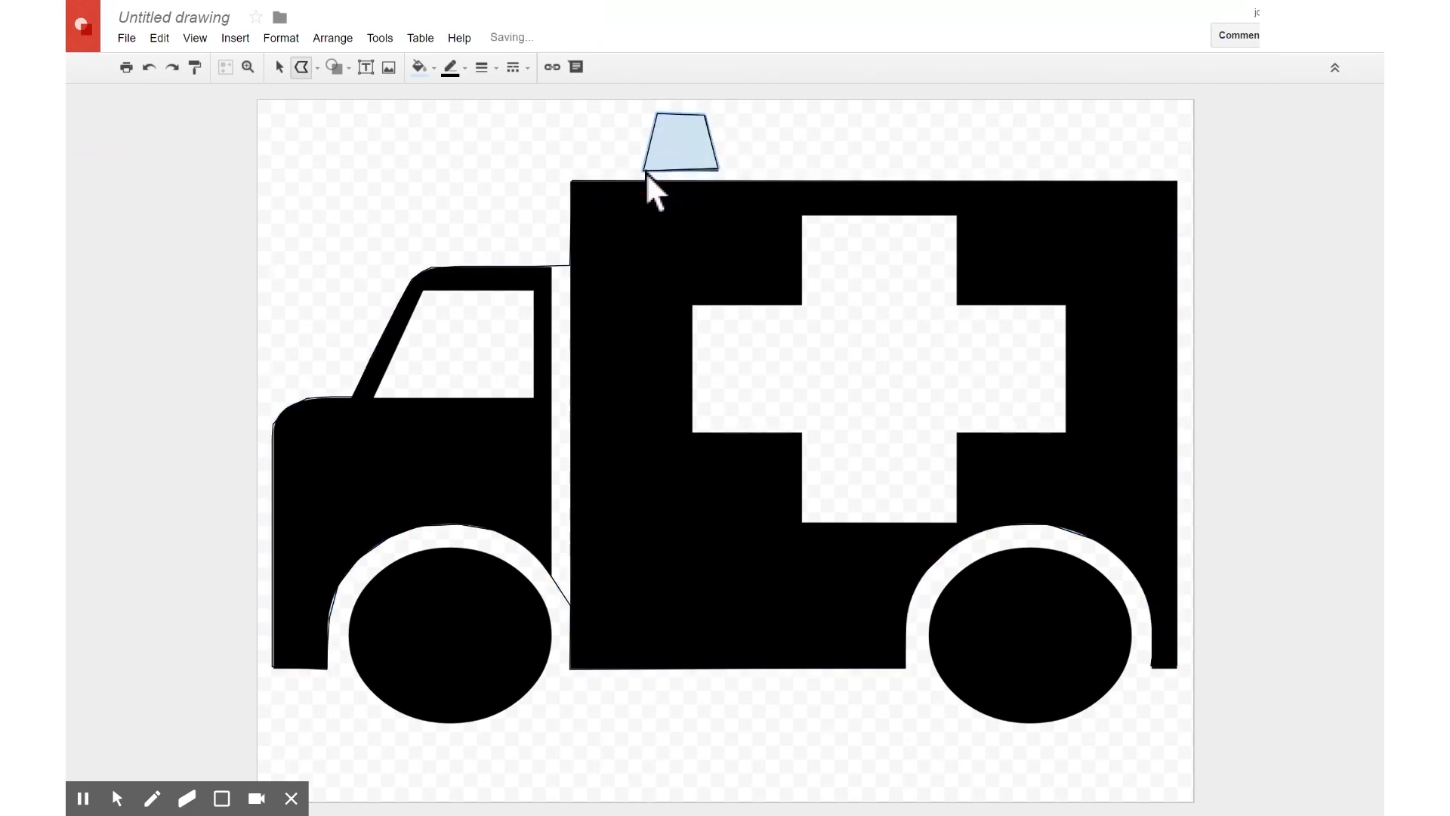
left_click(437, 65)
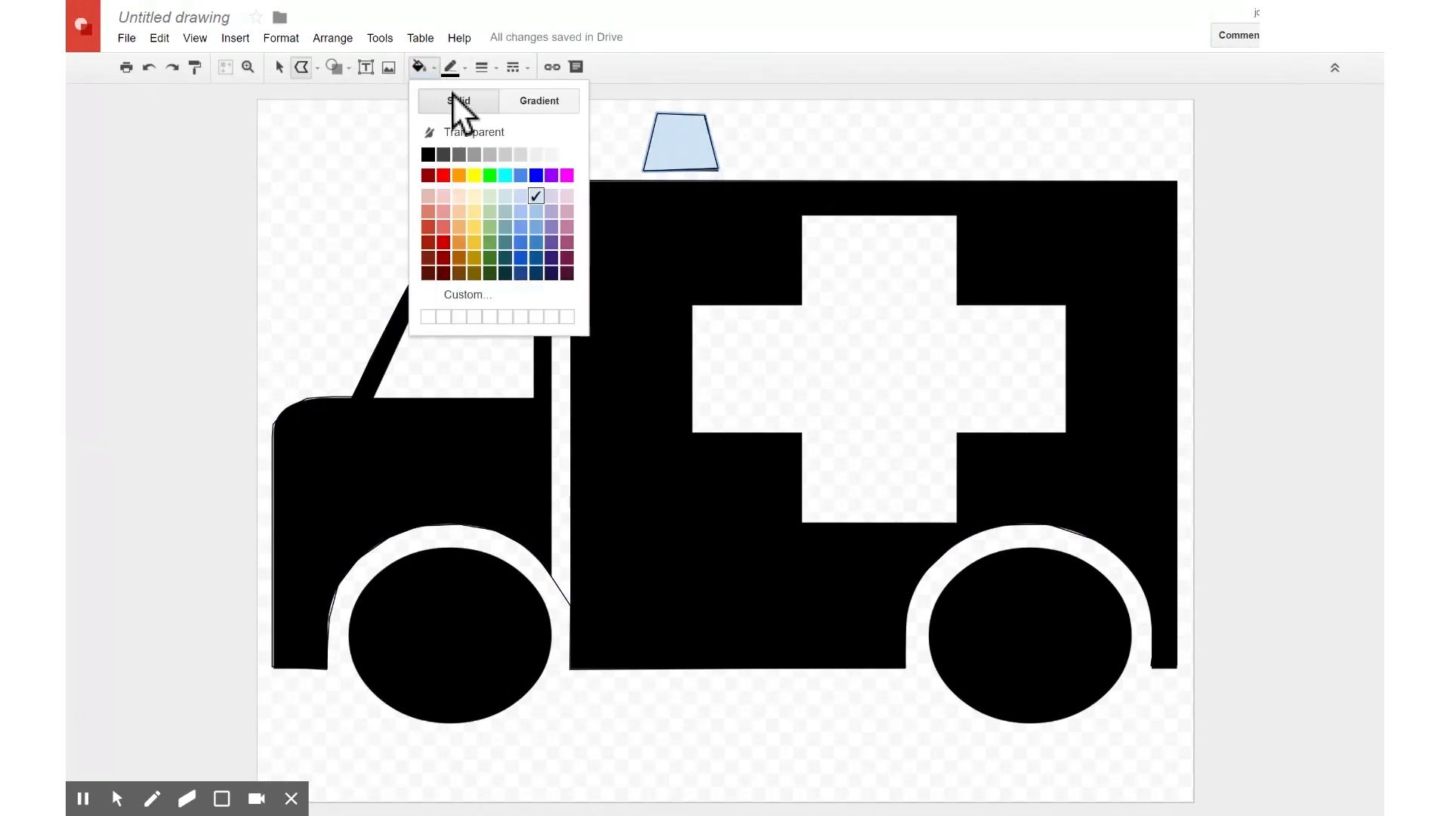
left_click(427, 154)
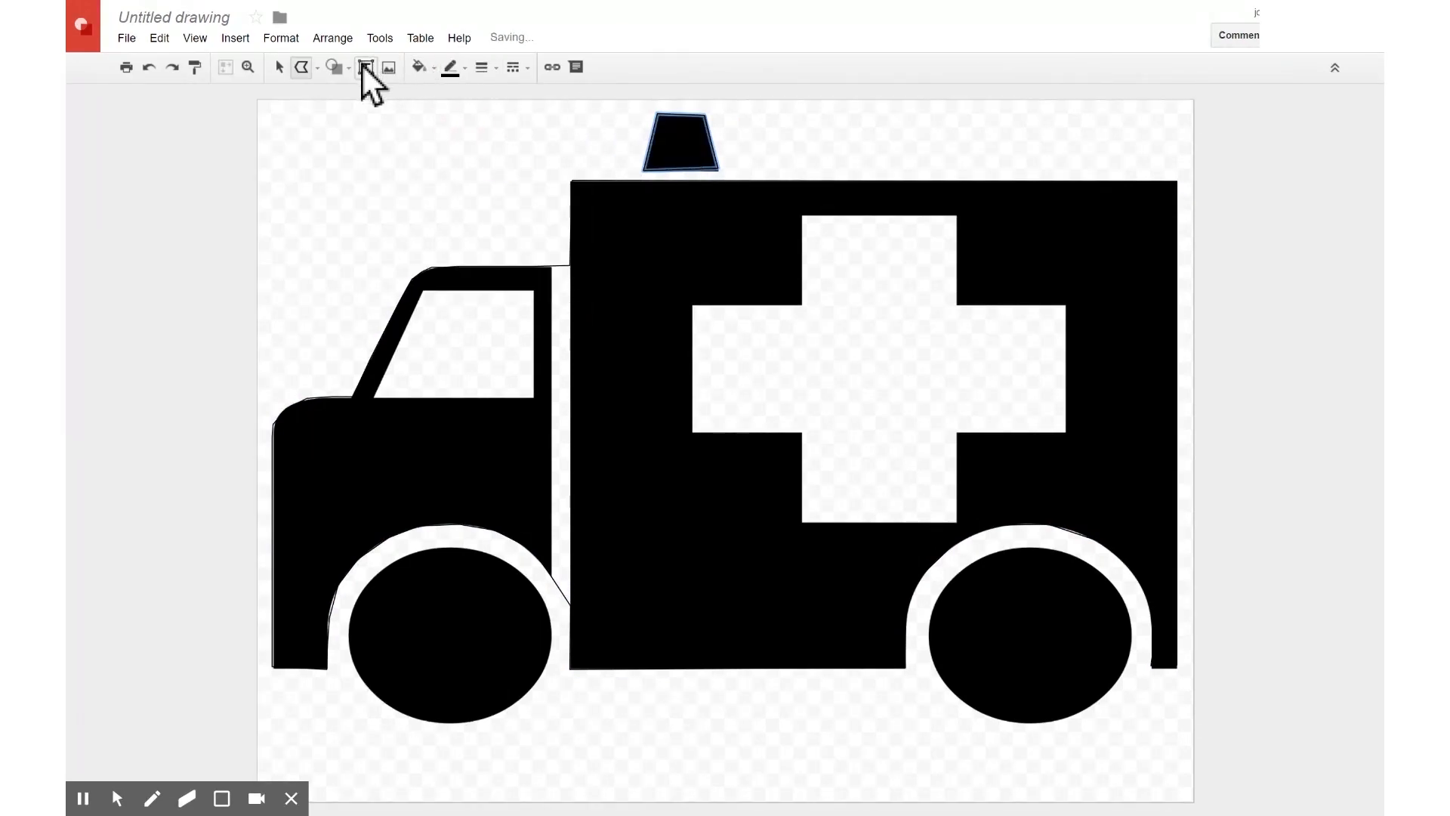
Step: Nudge the traced beacon shape down so that its base overlaps the box body's roof, and deselect everything
left_click(284, 68)
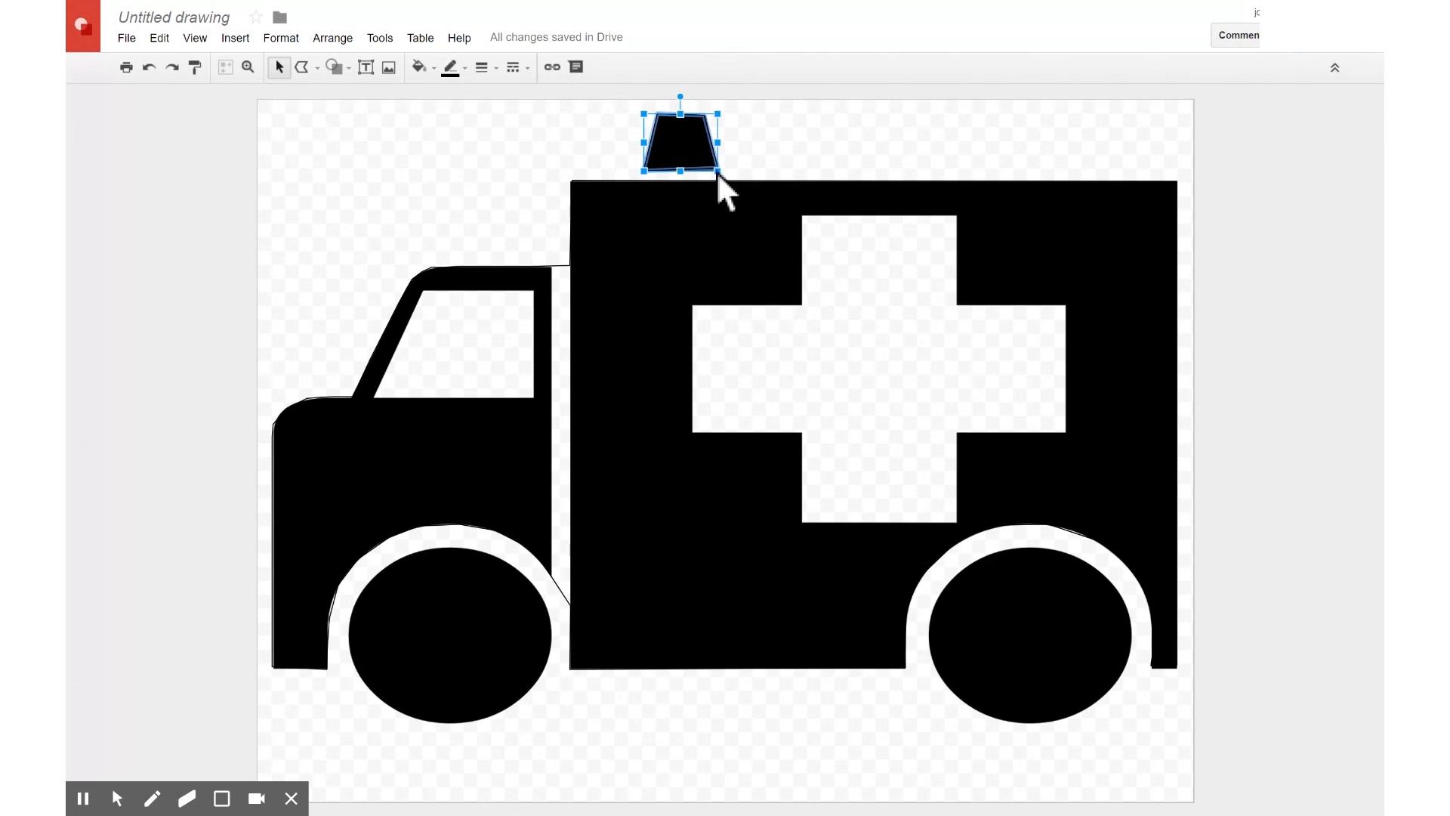
key("Left")
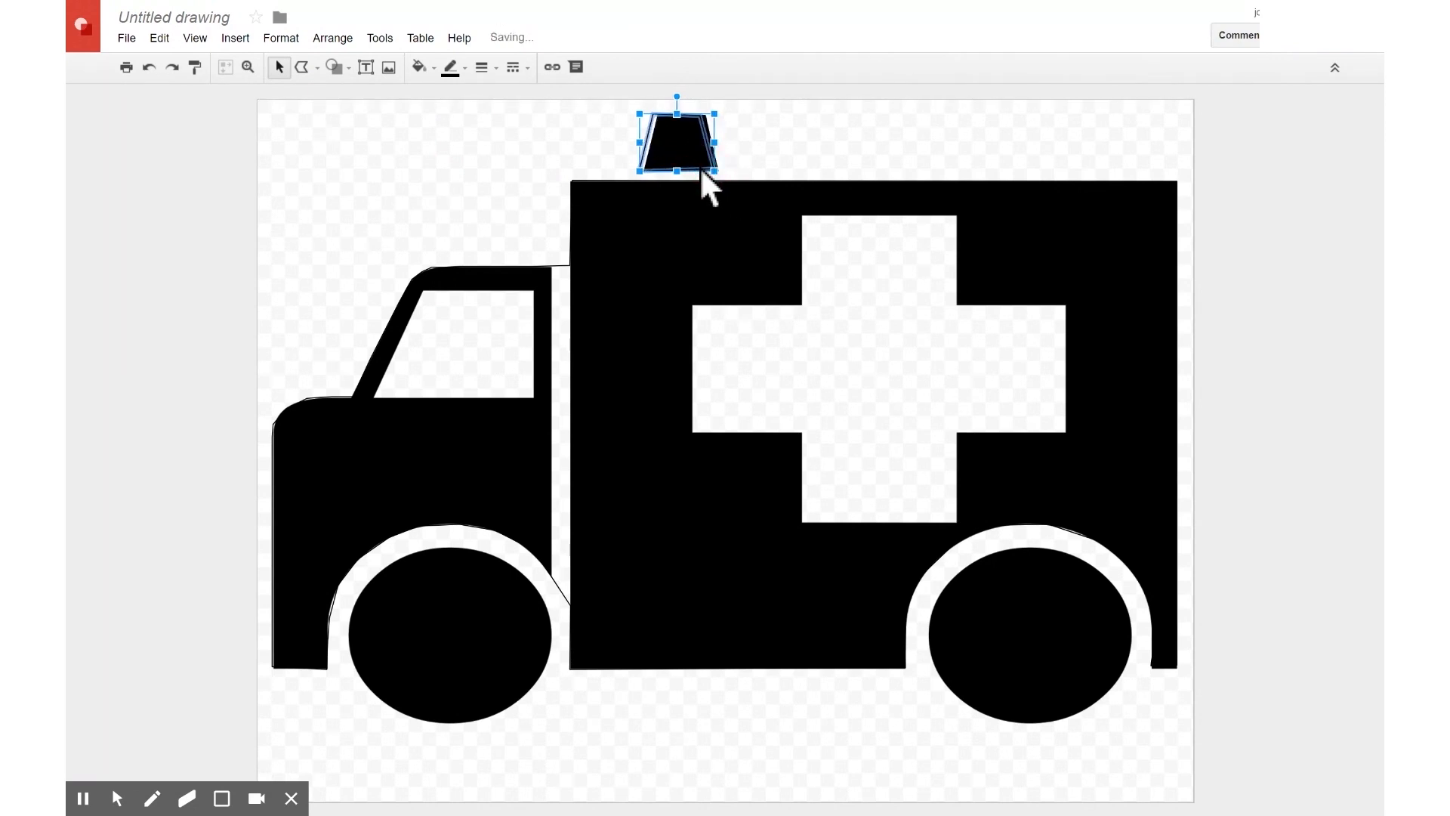
key("Right")
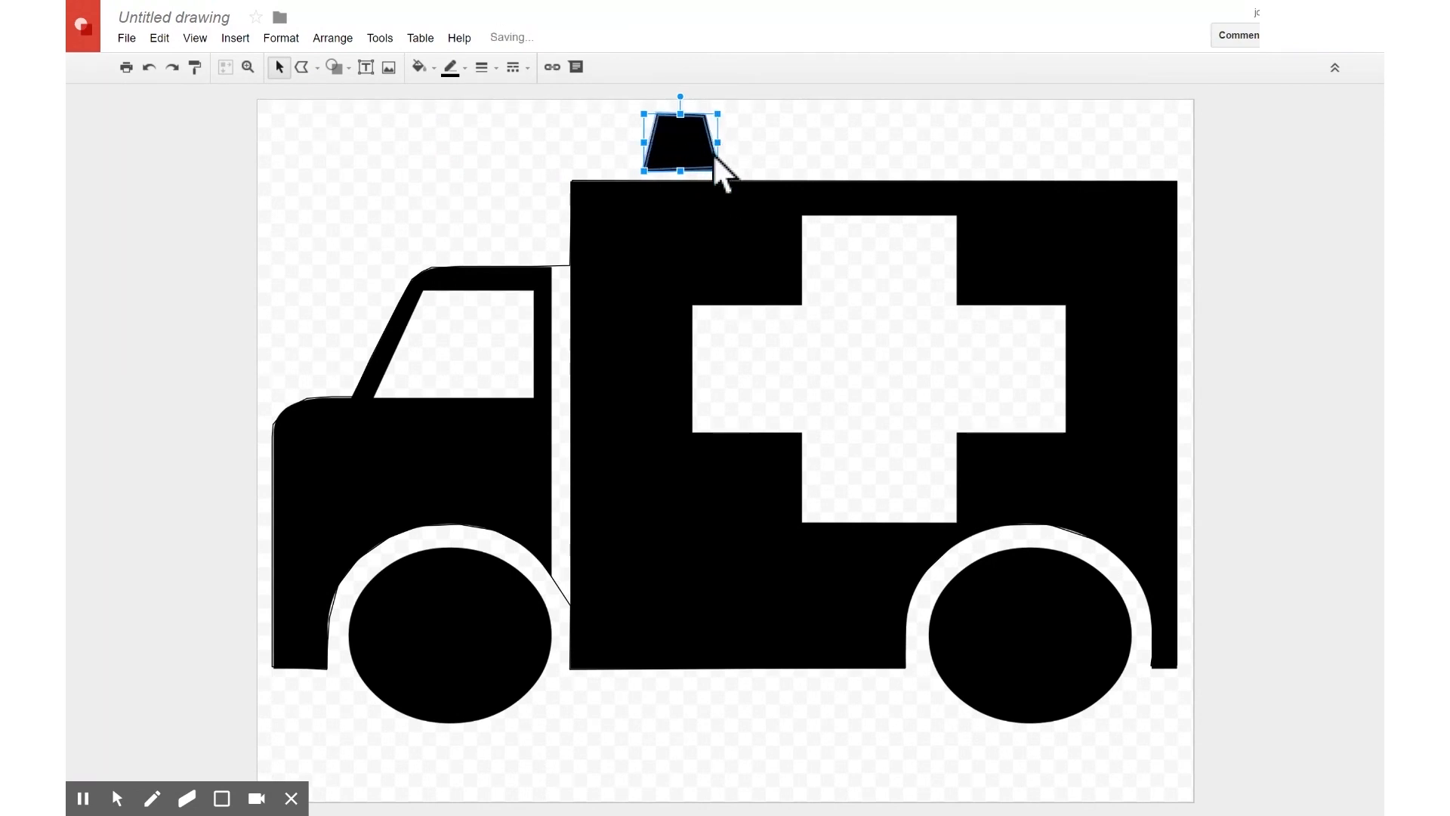
double_click(691, 170)
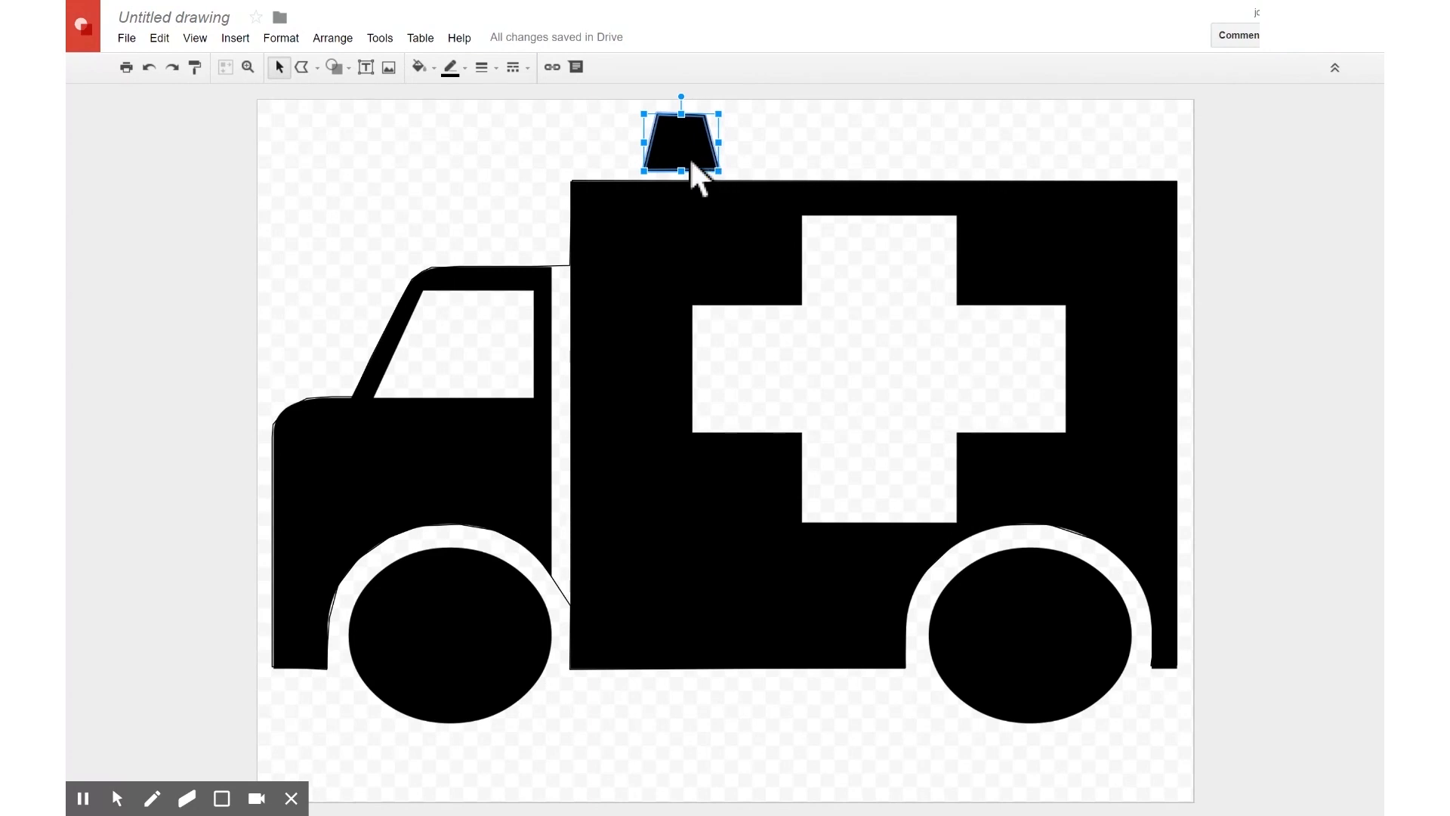
key("Down")
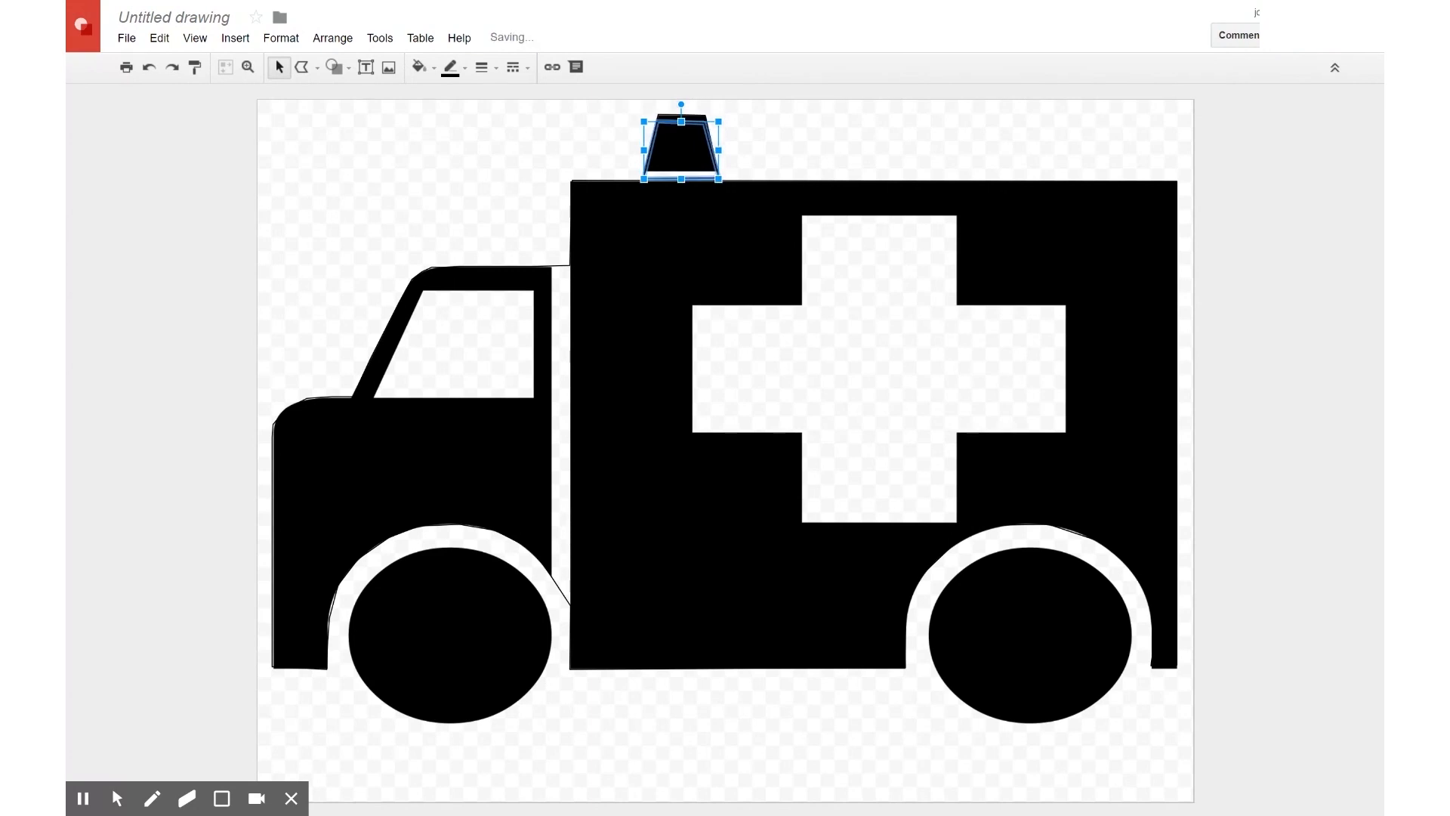
key("Down")
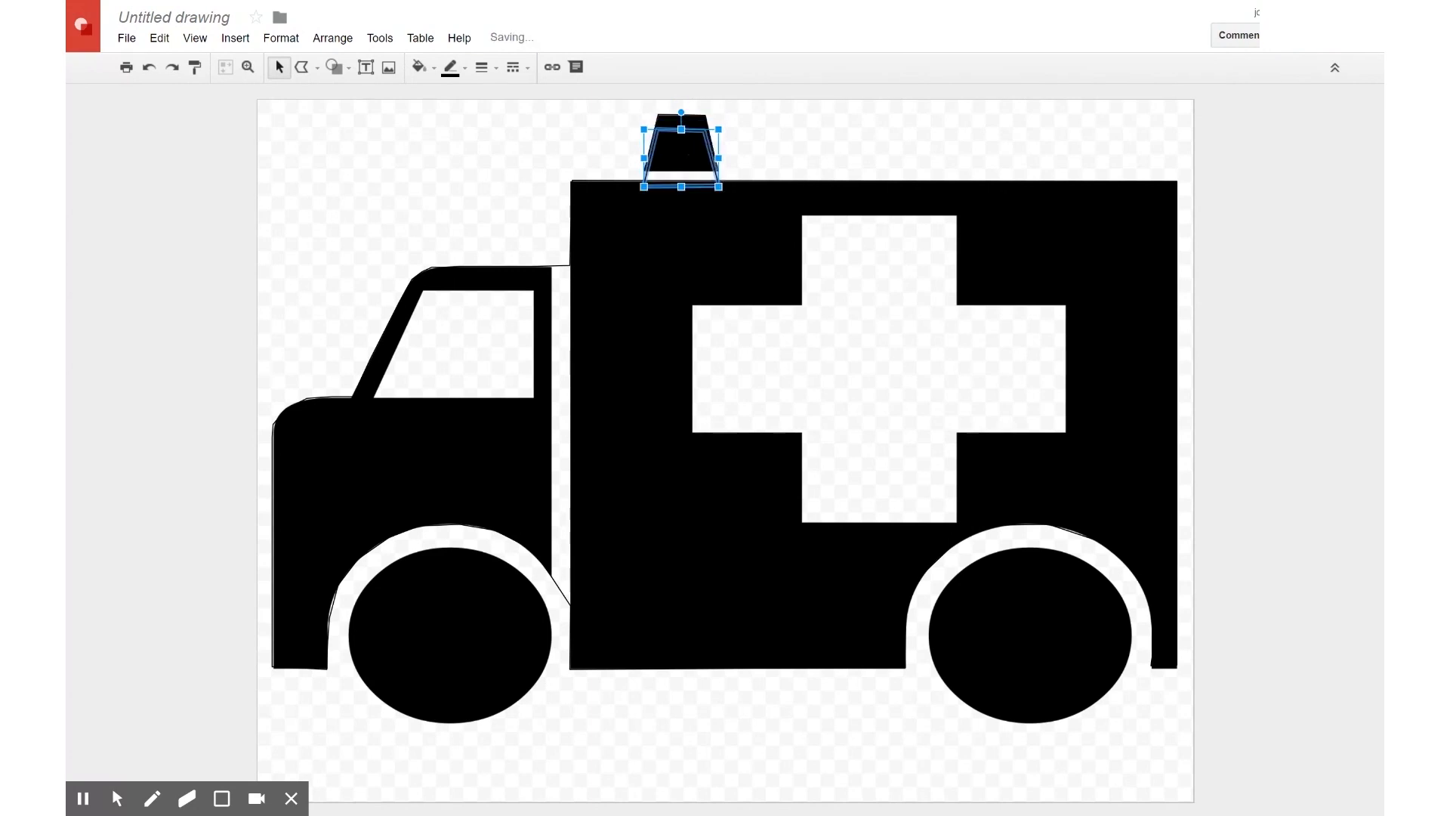
left_click(792, 149)
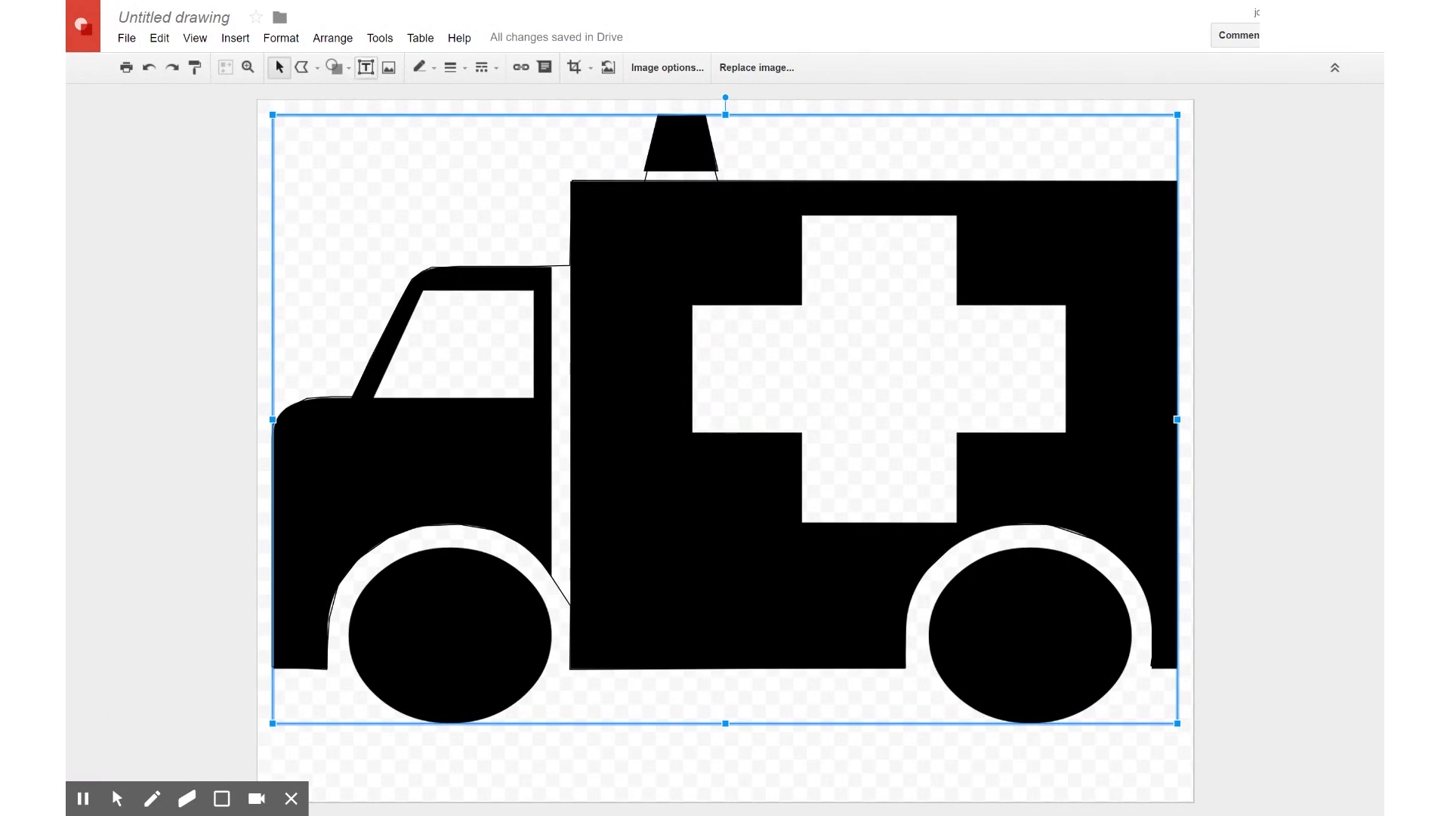
left_click(1313, 158)
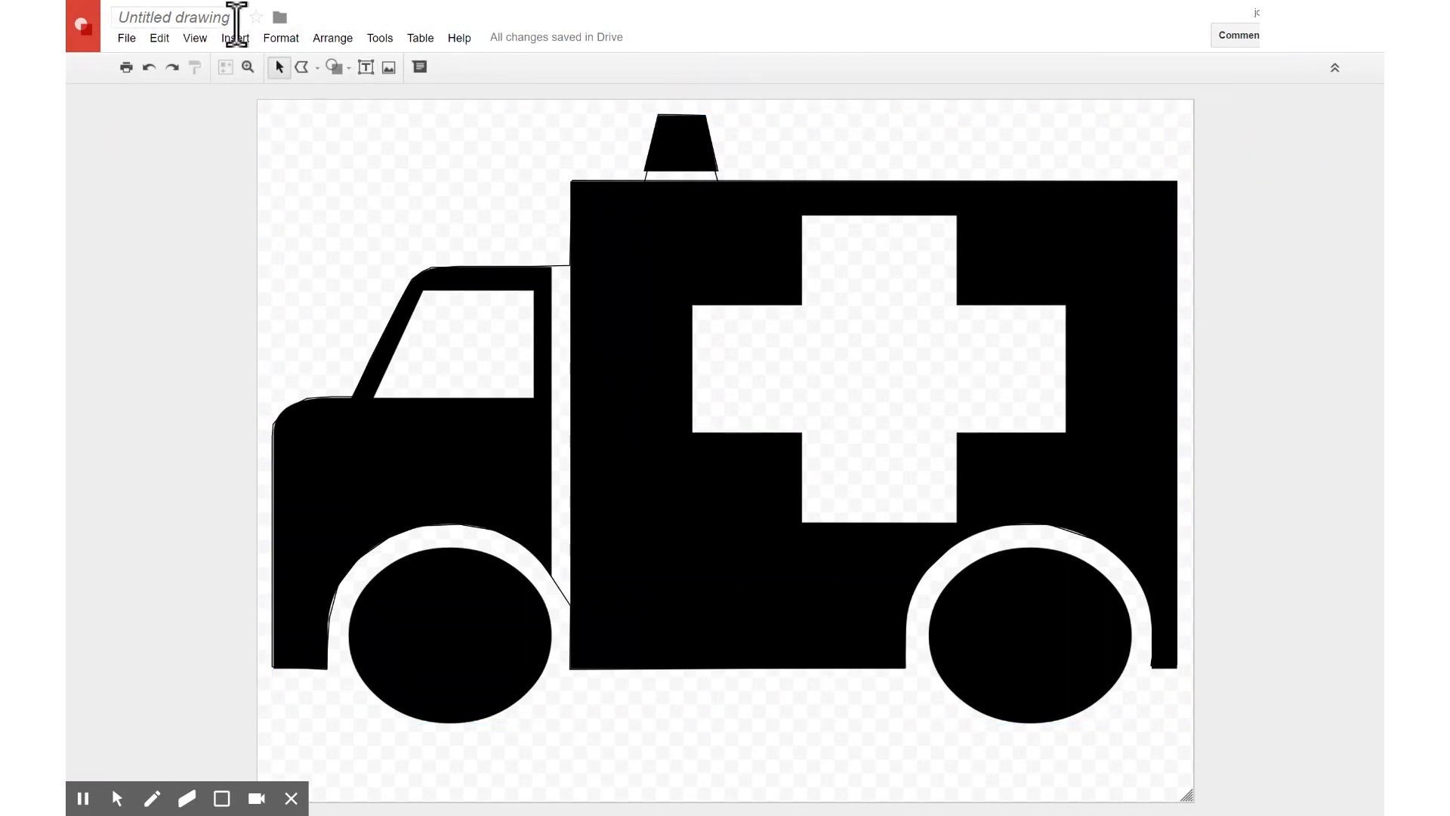
Step: Draw a rectangle across the lower ambulance body, from behind the front bumper to near the rear edge, and make its fill transparent
left_click(343, 70)
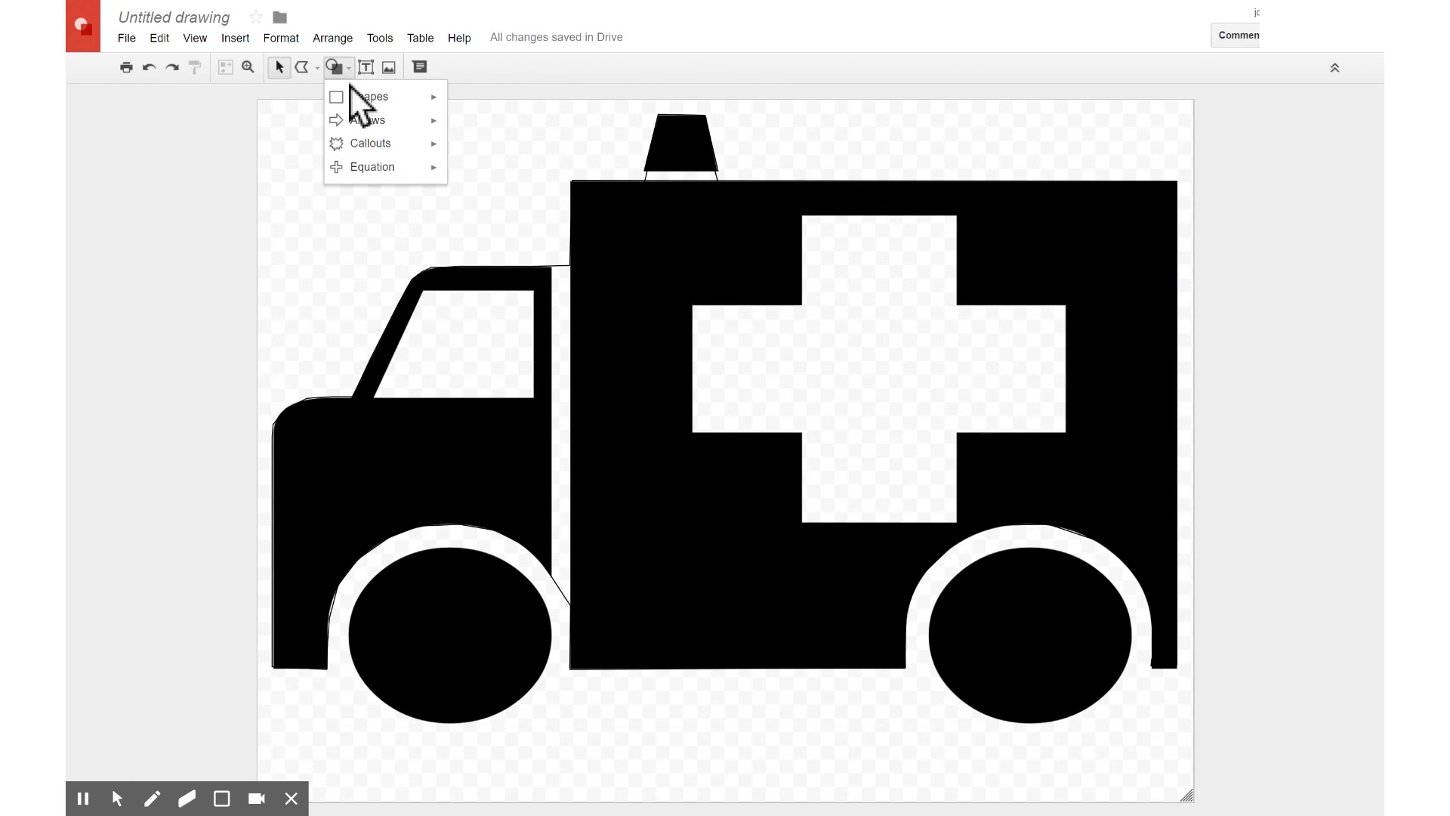
left_click(352, 93)
left_click(461, 105)
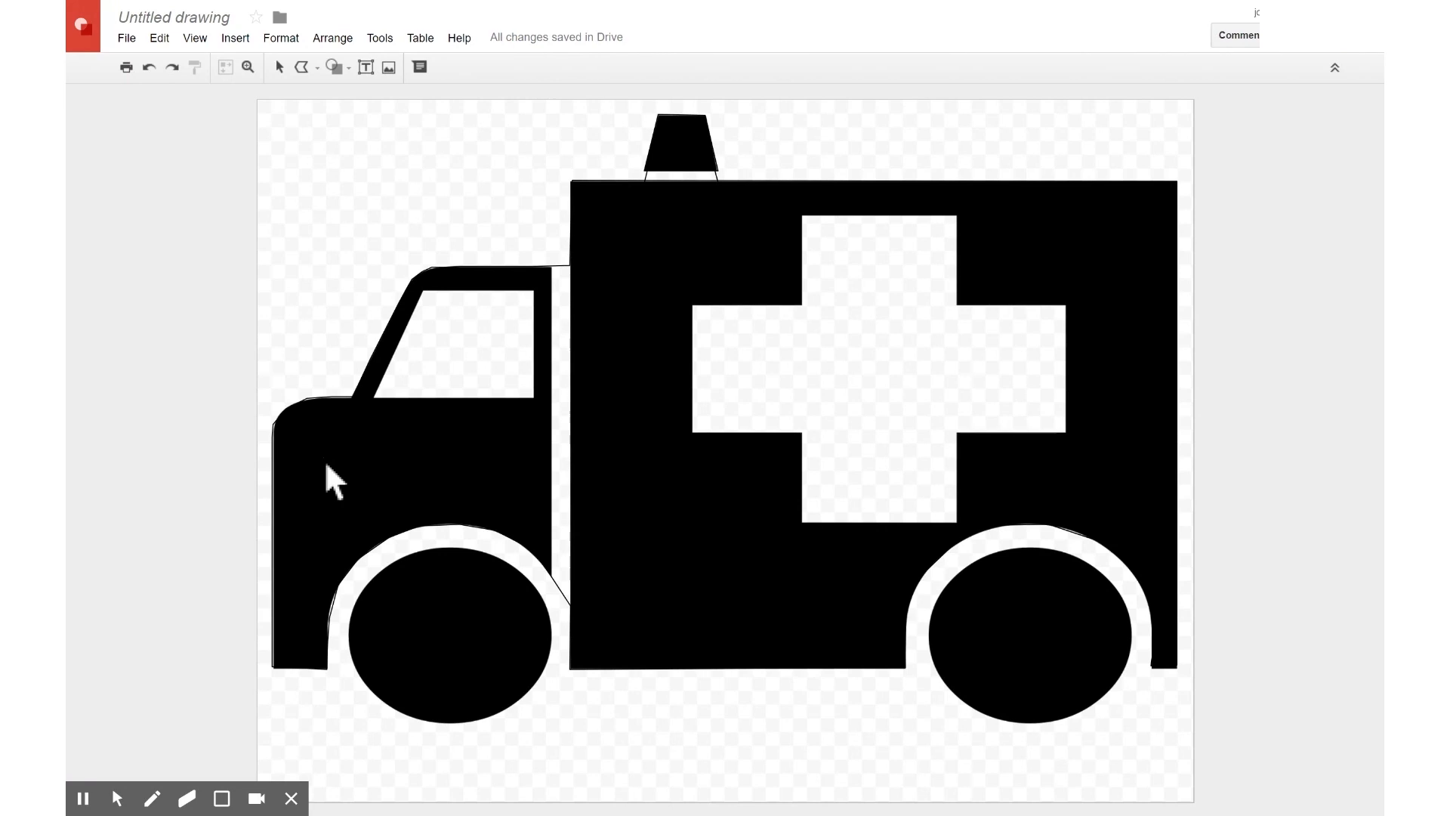
left_click_drag(310, 498, 1158, 669)
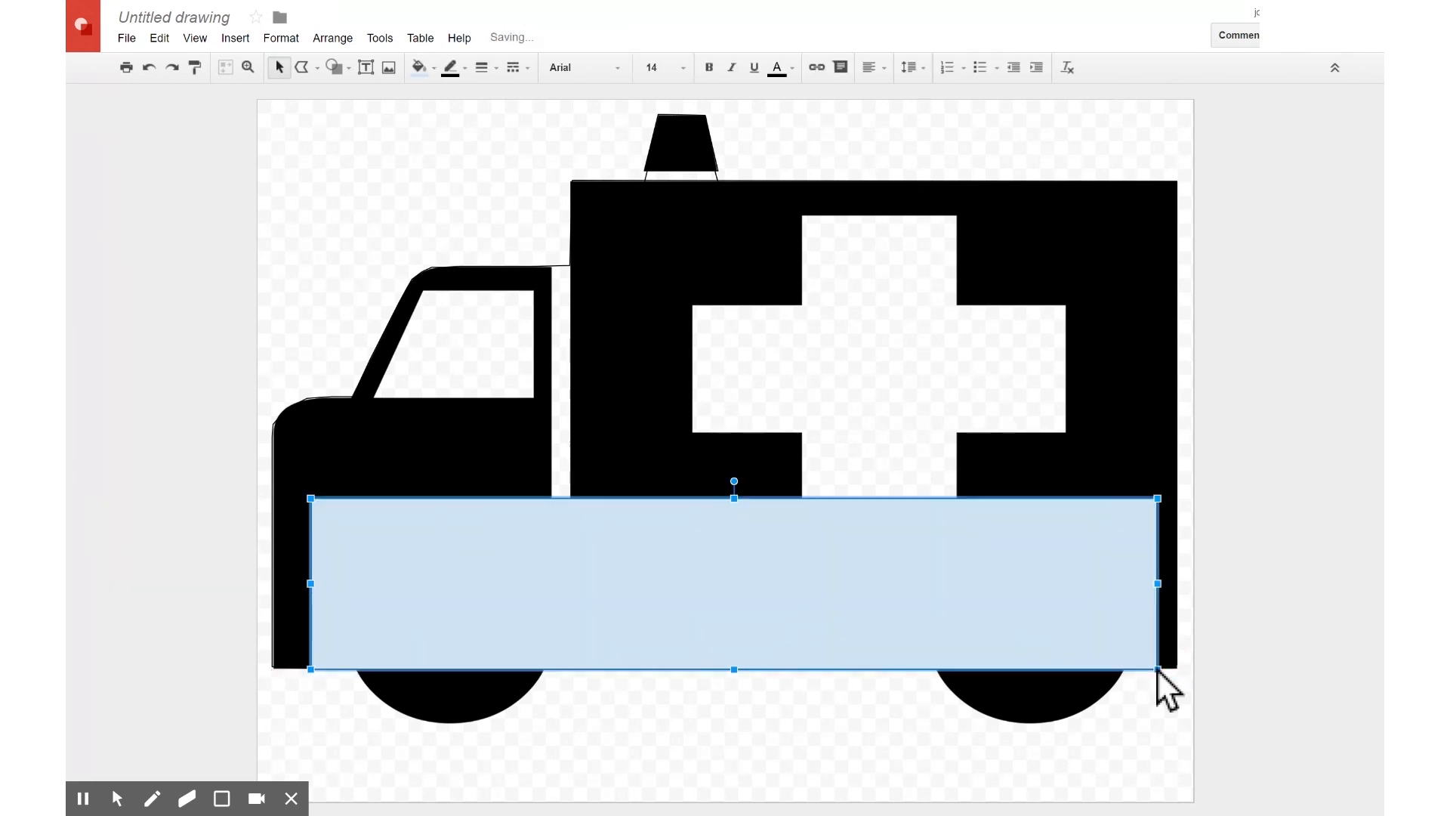
left_click(433, 67)
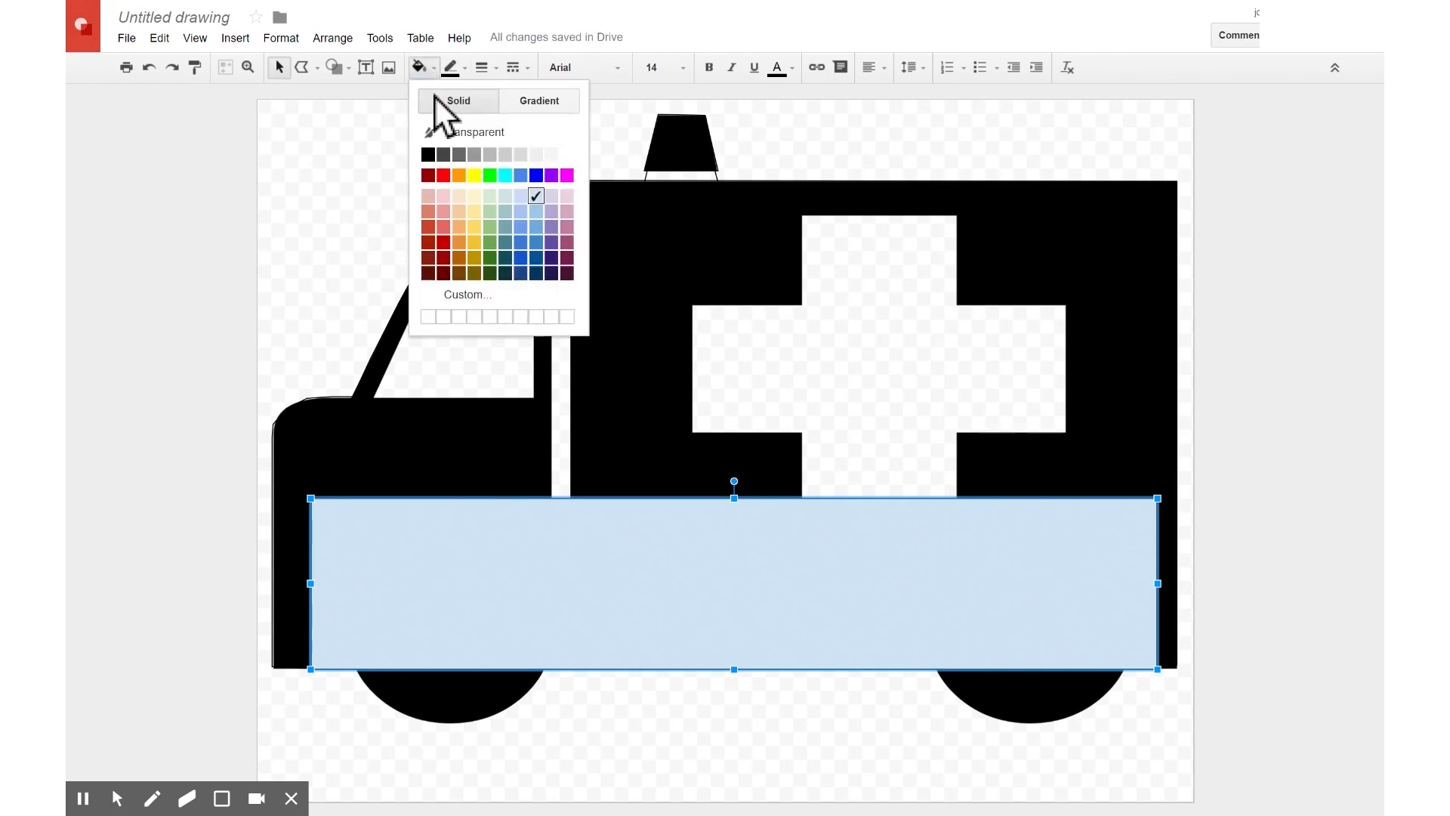
left_click(468, 132)
left_click(236, 226)
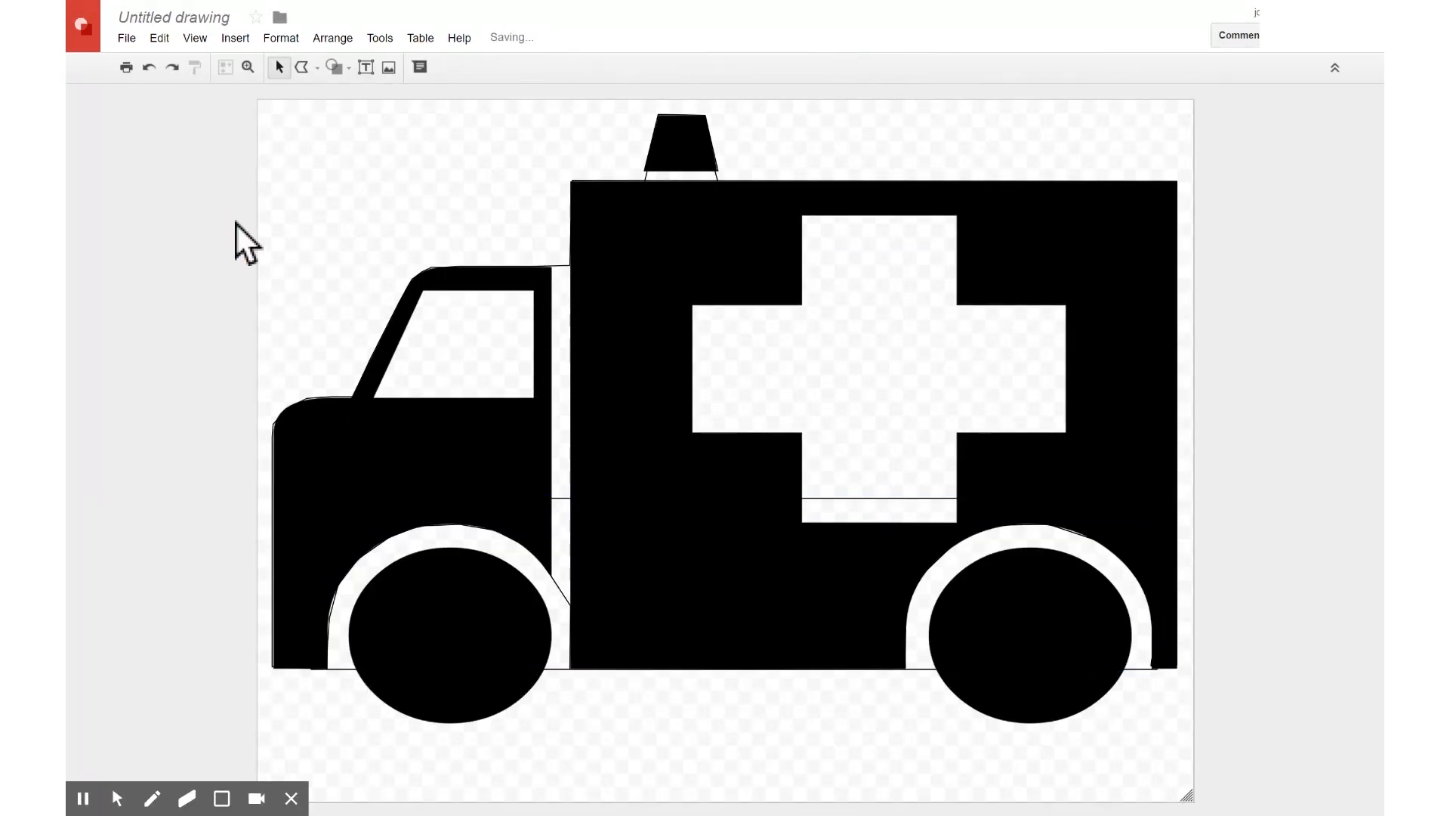
Step: Draw an ellipse over the front wheel, about as large as the wheel
left_click(334, 68)
mouse_move(361, 97)
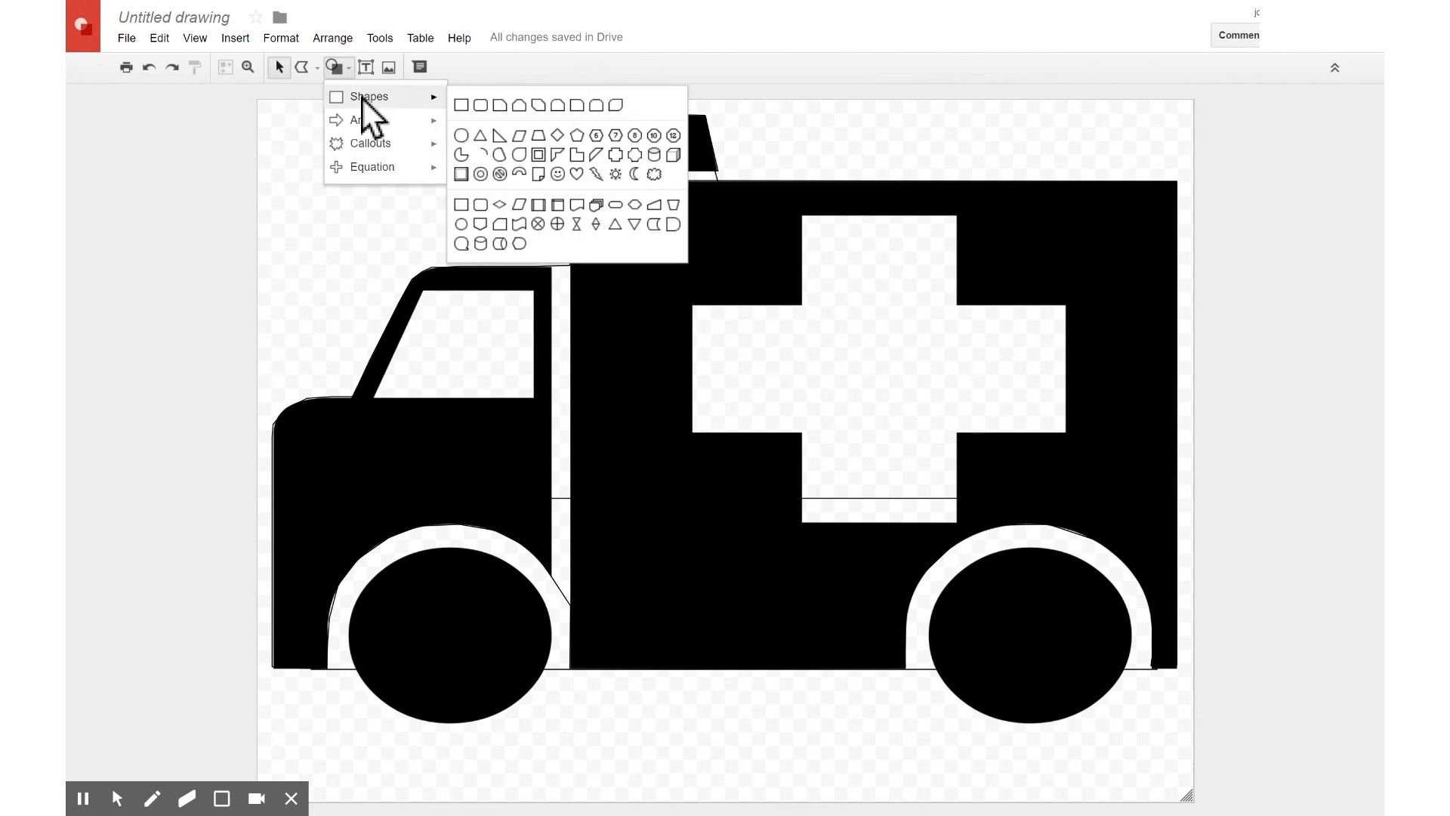
left_click(462, 136)
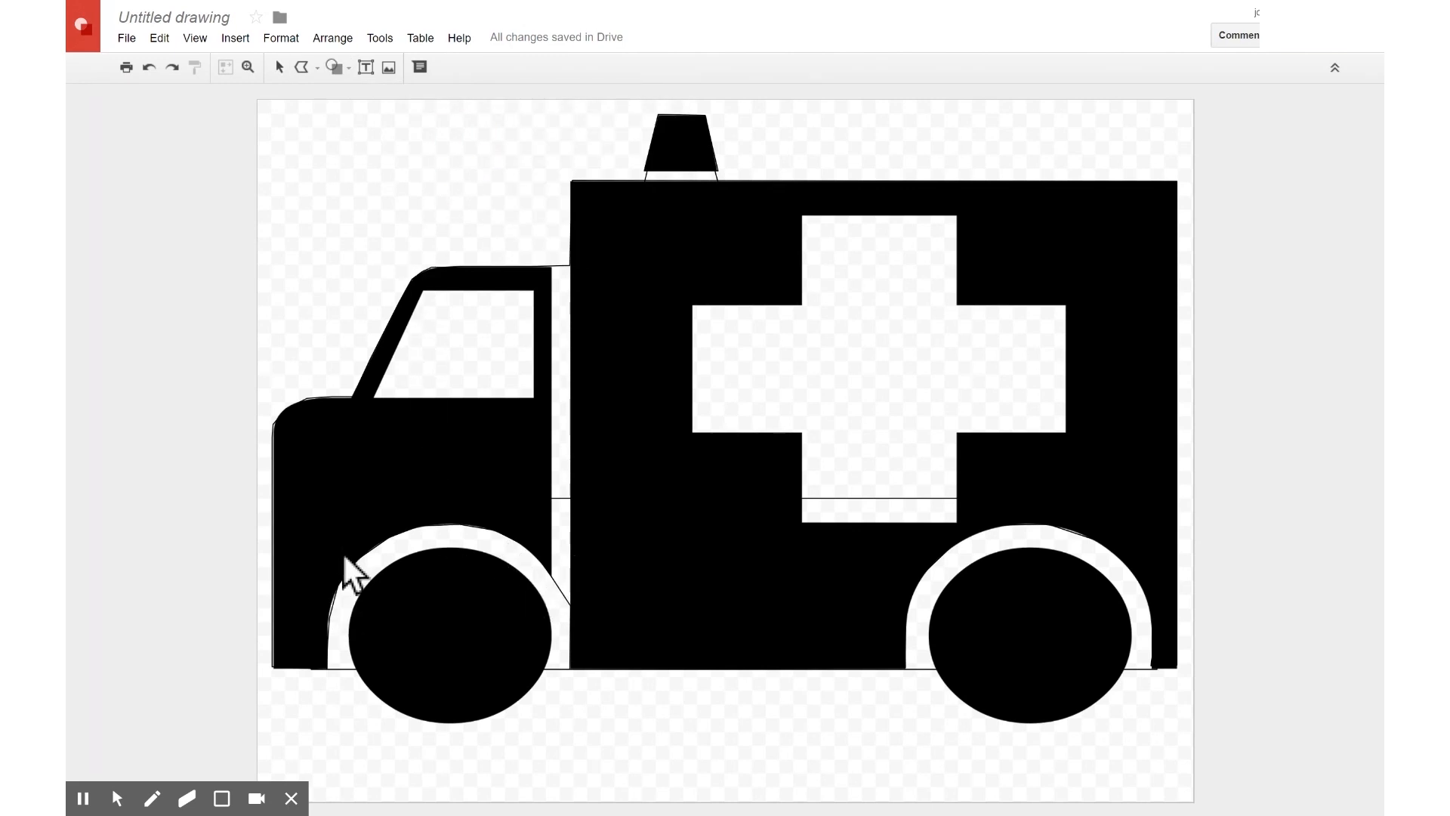
mouse_move(357, 533)
left_mouse_down()
mouse_move(413, 586)
mouse_move(417, 627)
mouse_move(483, 629)
mouse_move(550, 673)
left_mouse_up()
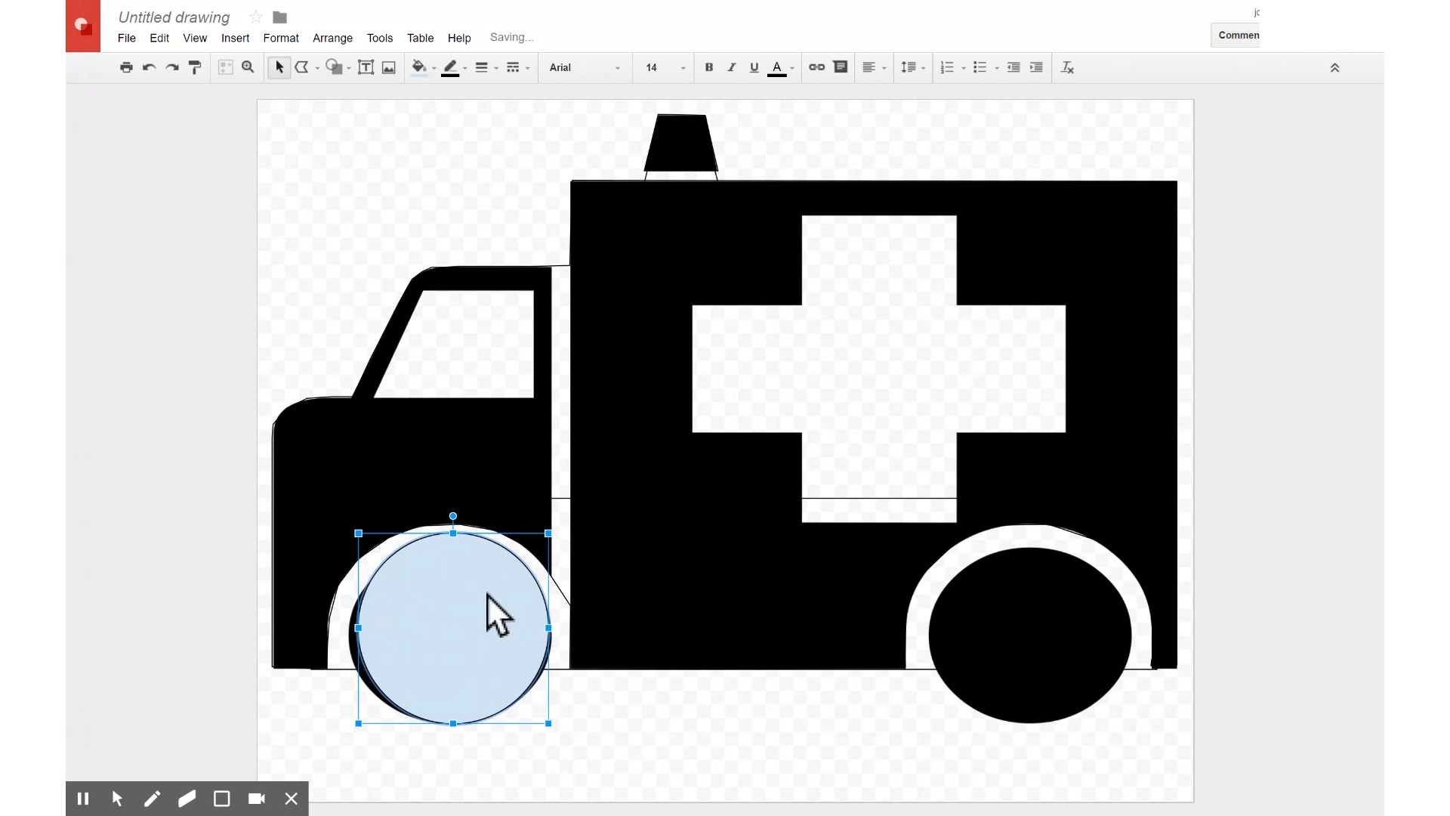
Step: Resize the front wheel ellipse and nudge it sideways so that its left and right edges match the wheel beneath
left_click_drag(452, 536, 448, 546)
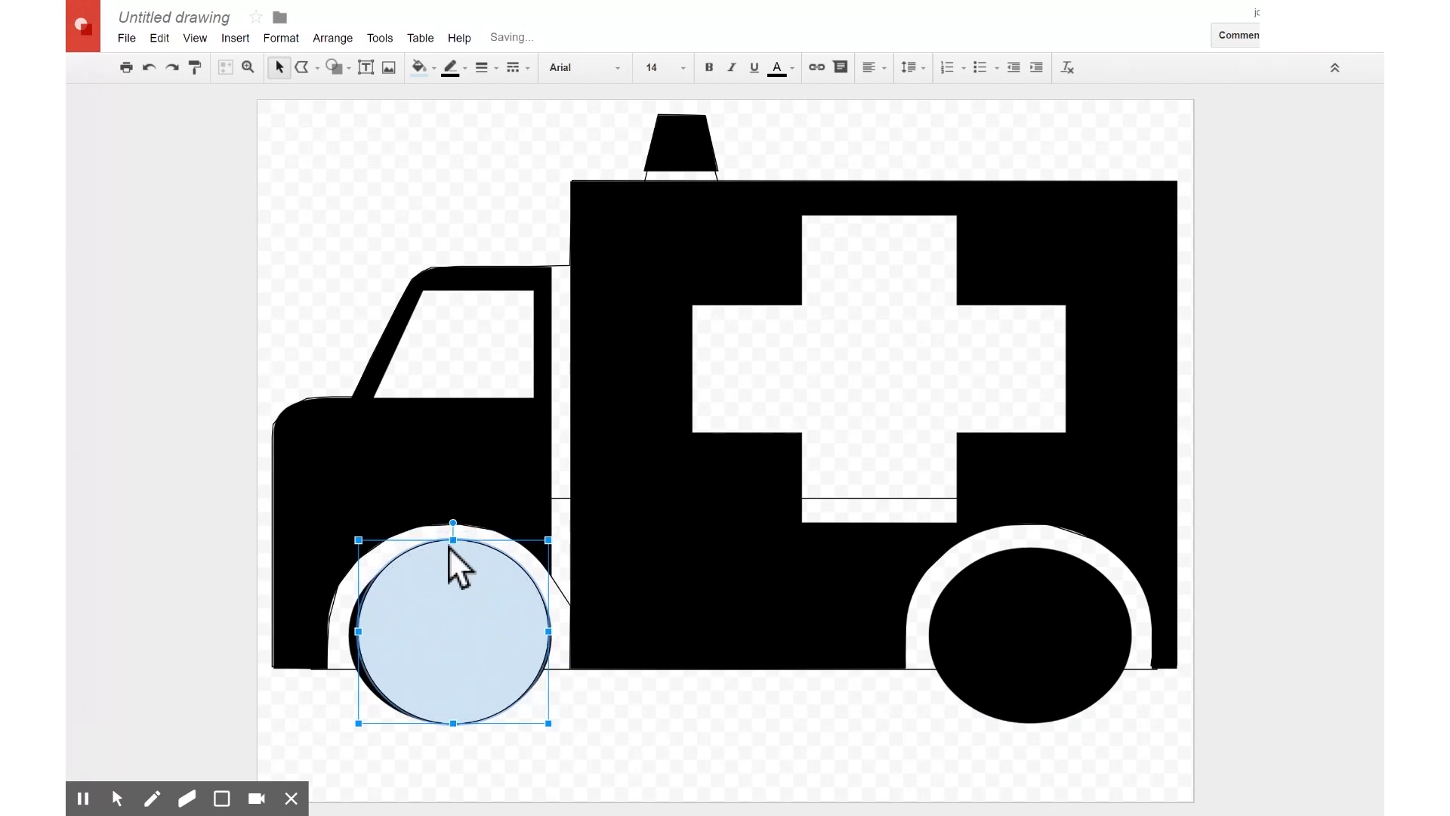
key("Left")
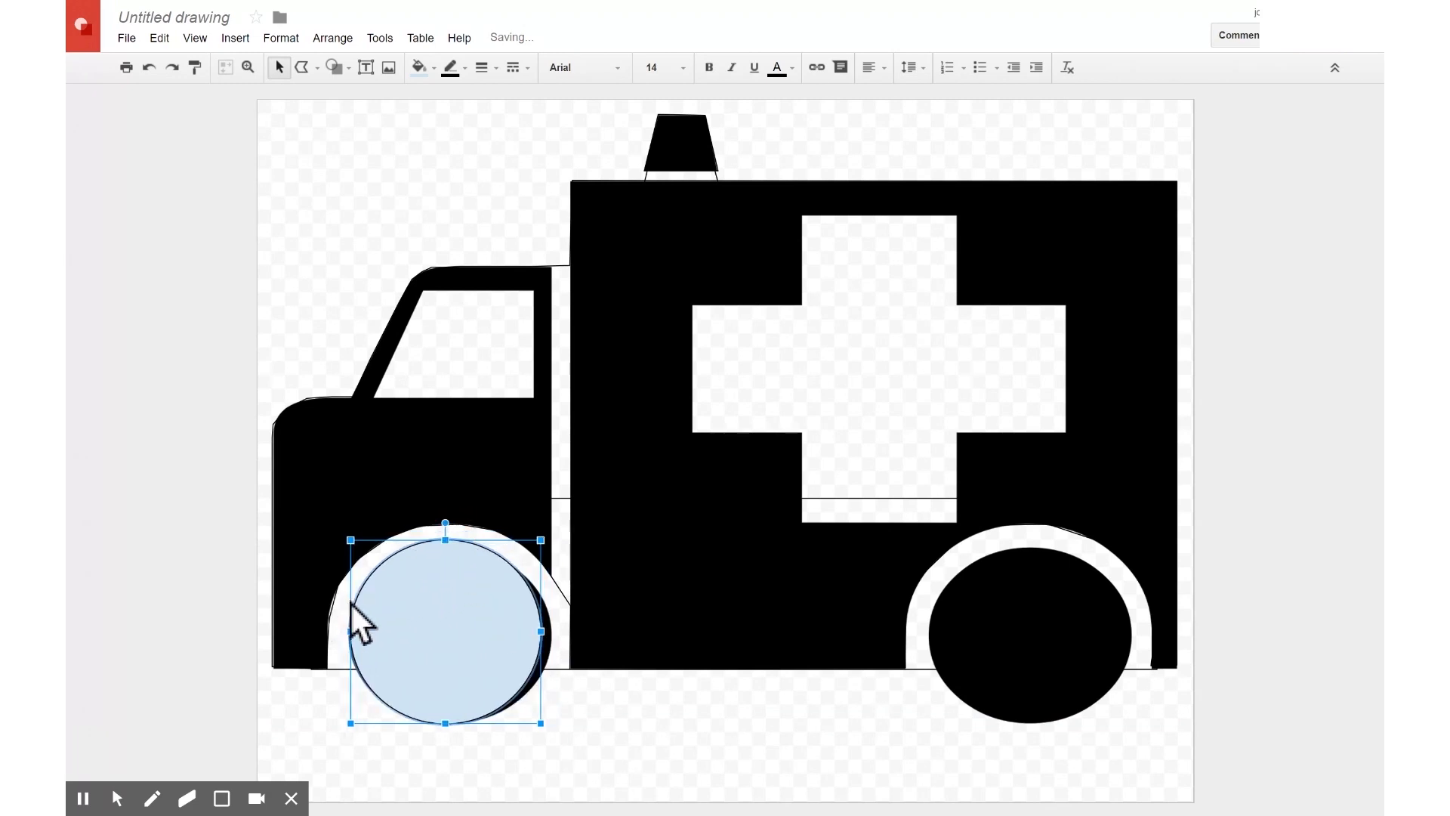
left_click_drag(541, 724, 554, 726)
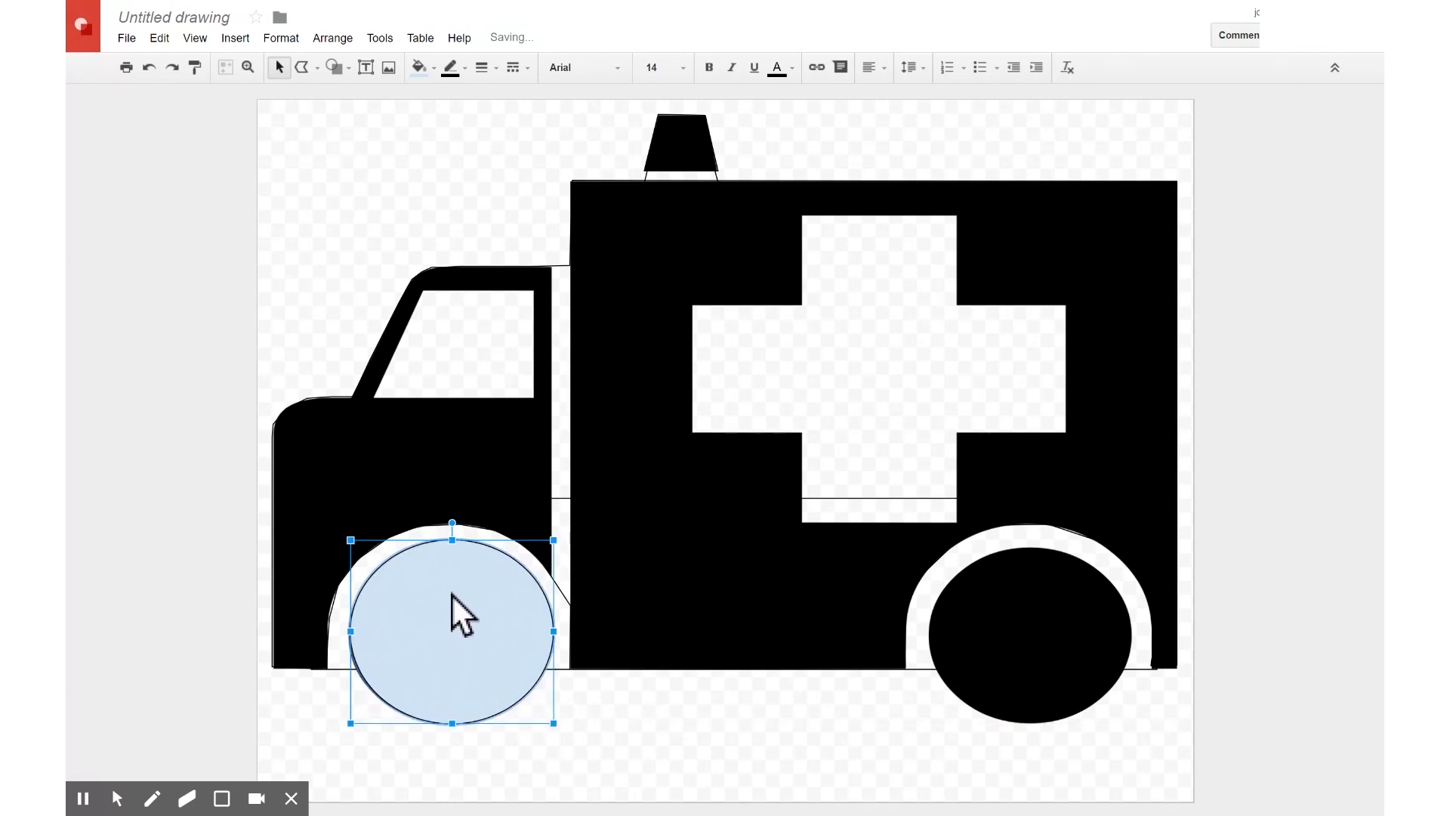
key("Left")
key("Right")
key("shift+Left")
key("shift+Left")
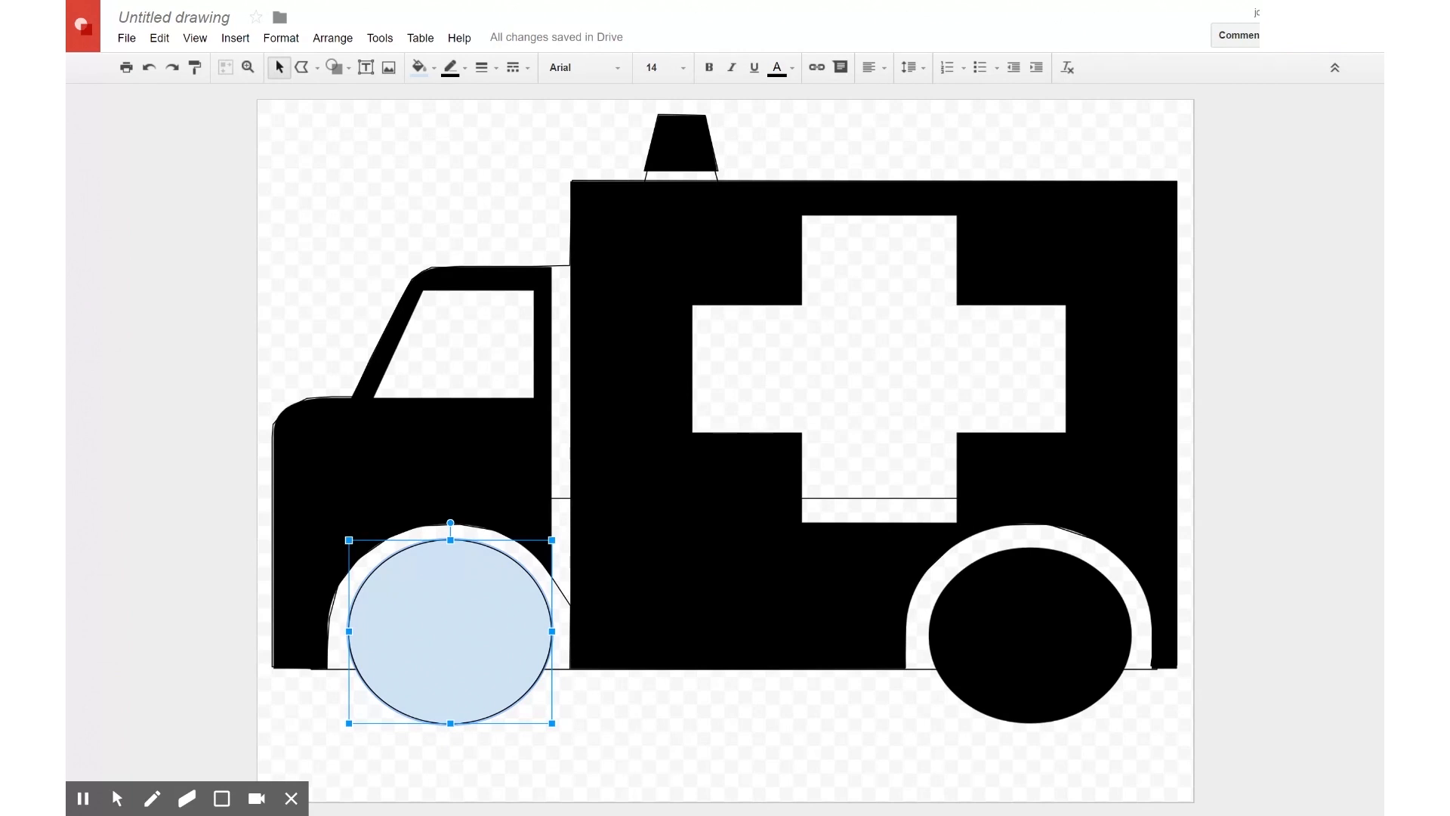
Step: Duplicate the front wheel ellipse and move the copy over the rear wheel, aligned with the wheel's upper edge
key("ctrl+d")
key("Right")
key("Right")
key("Right")
key("Right")
key("Right")
key("Right")
key("Right")
key("Right")
key("Right")
key("Right")
key("Right")
key("Right")
key("Right")
key("Right")
key("Right")
key("Right")
key("Right")
key("Right")
key("Right")
key("Right")
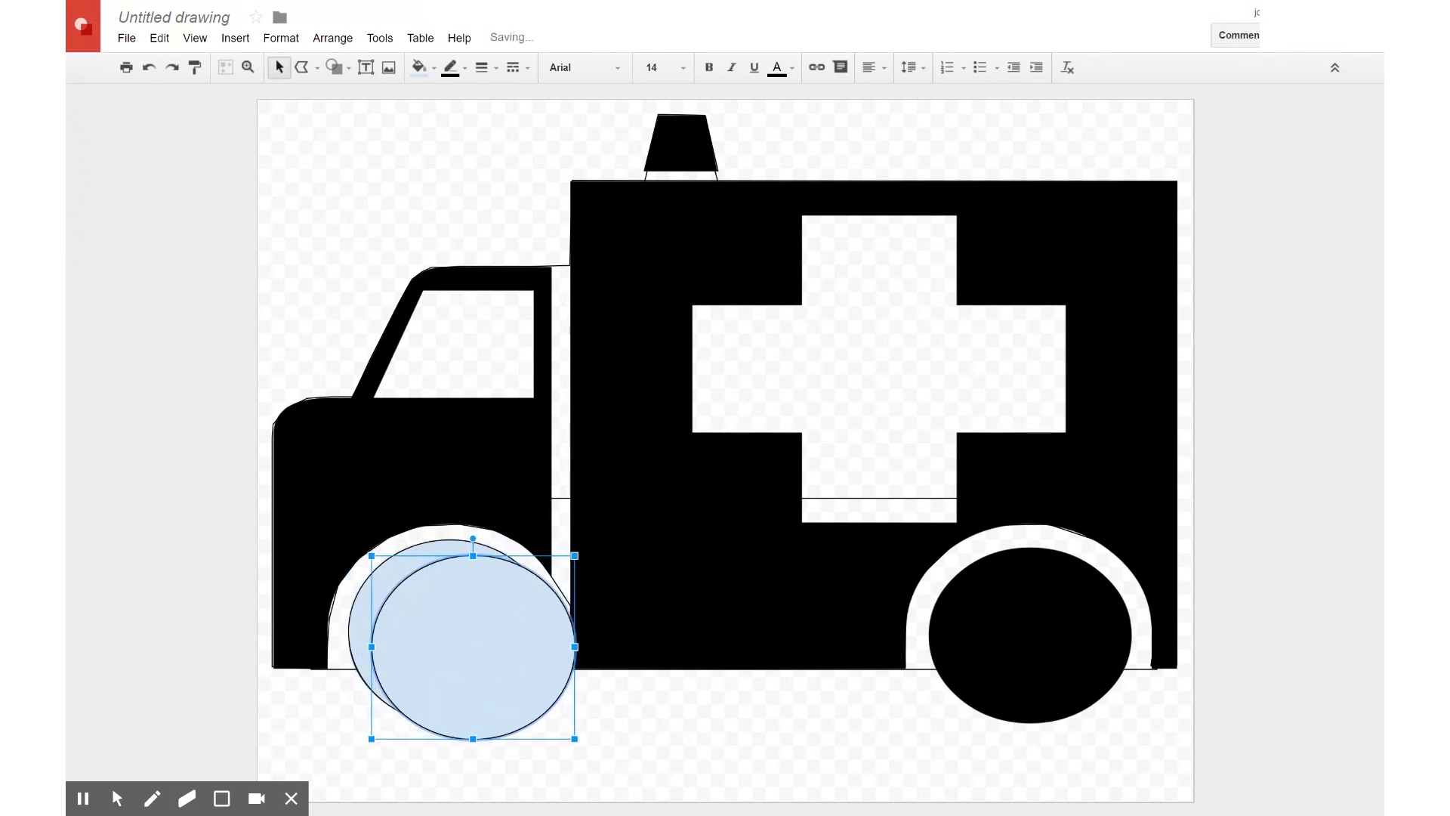
key("Right")
key("Right")
key("Right")
key("Right")
key("Right")
key("Right")
key("Right")
key("Right")
key("Right")
key("Right")
key("Right")
key("Right")
key("Right")
key("Right")
key("Right")
key("Right")
key("Right")
key("Right")
key("Right")
key("Right")
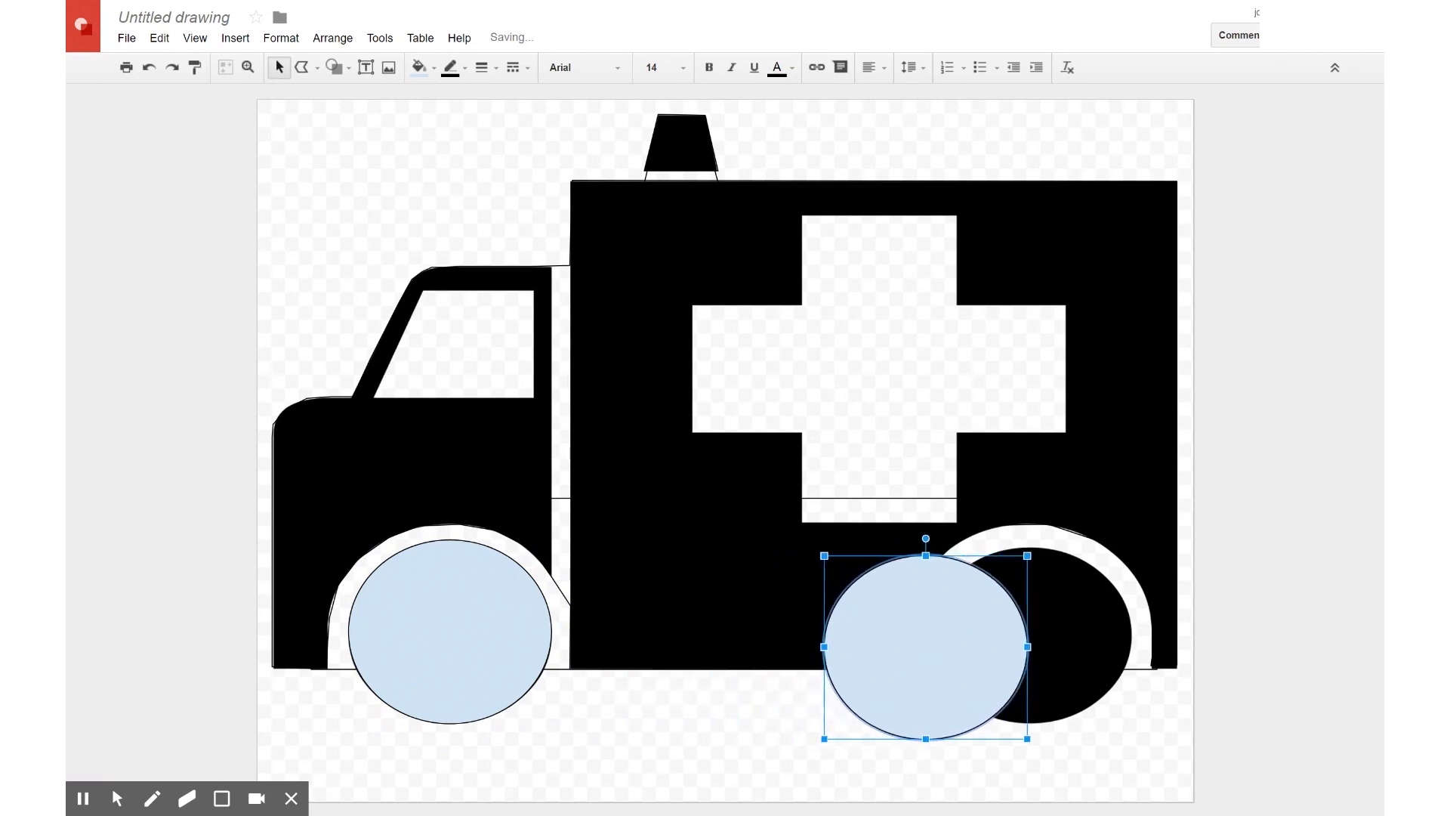
key("Right")
key("Right")
key("Up")
key("Left")
key("Right")
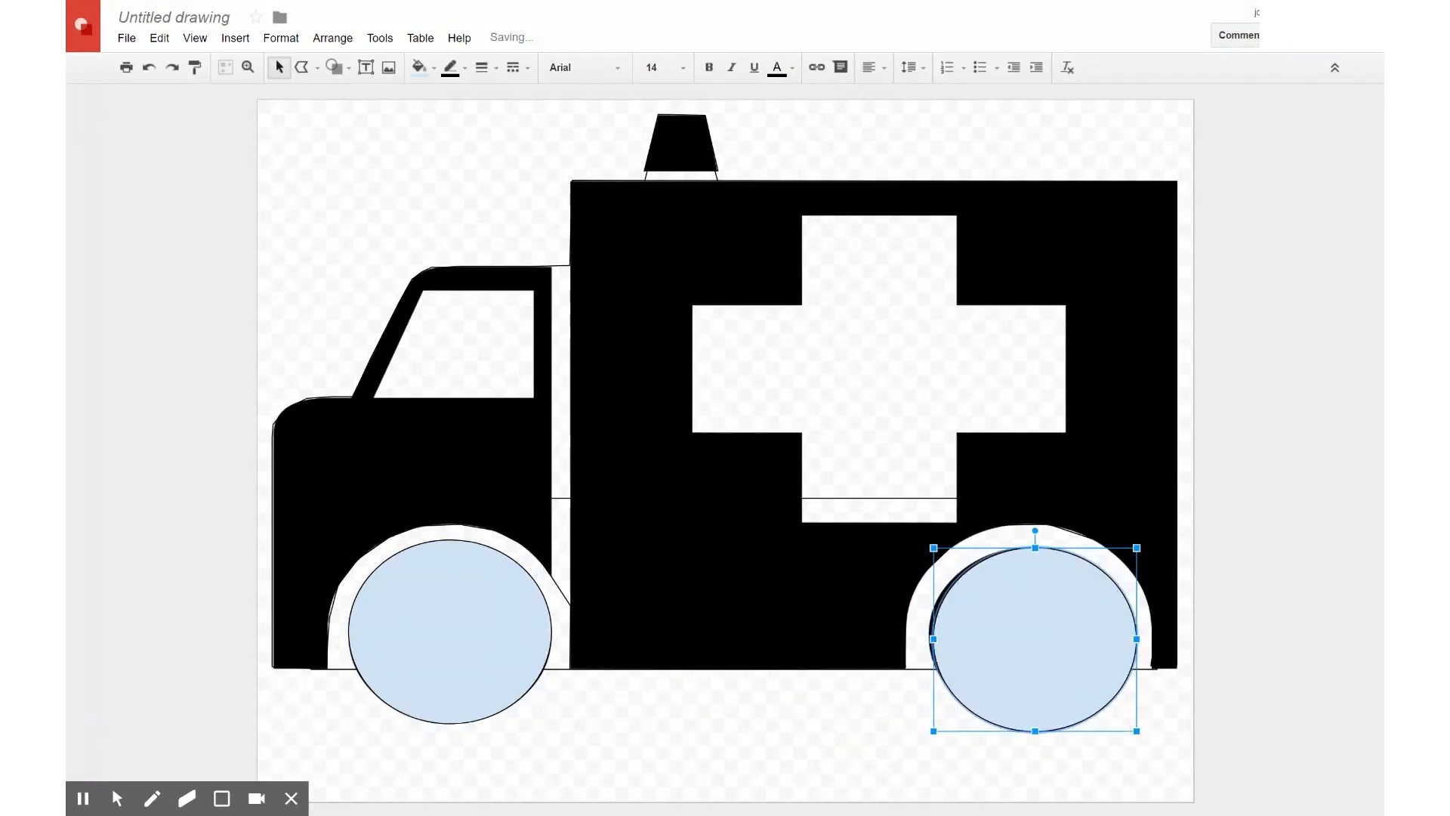
key("Left")
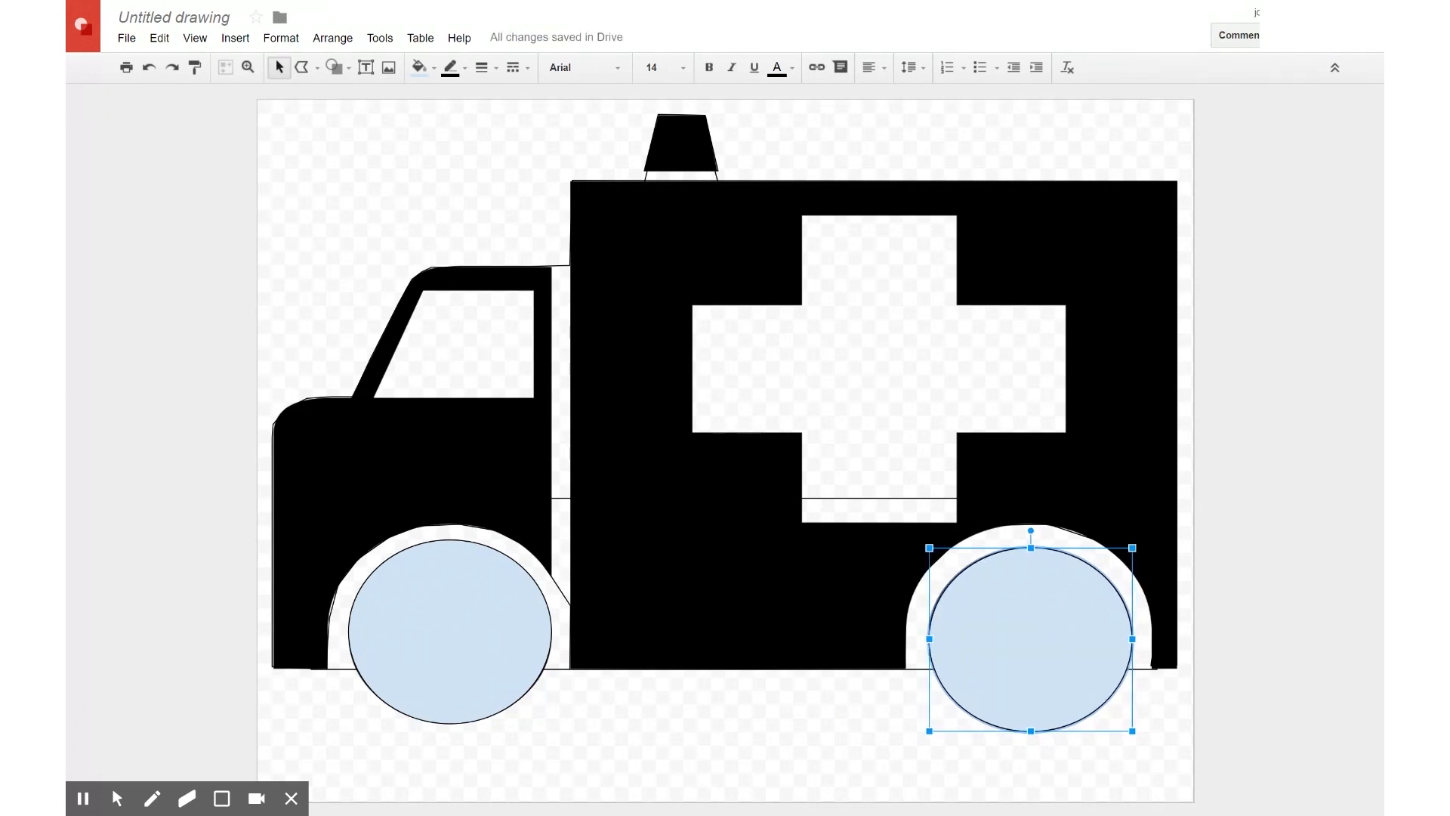
key("Up")
key("Up")
key("Left")
key("Left")
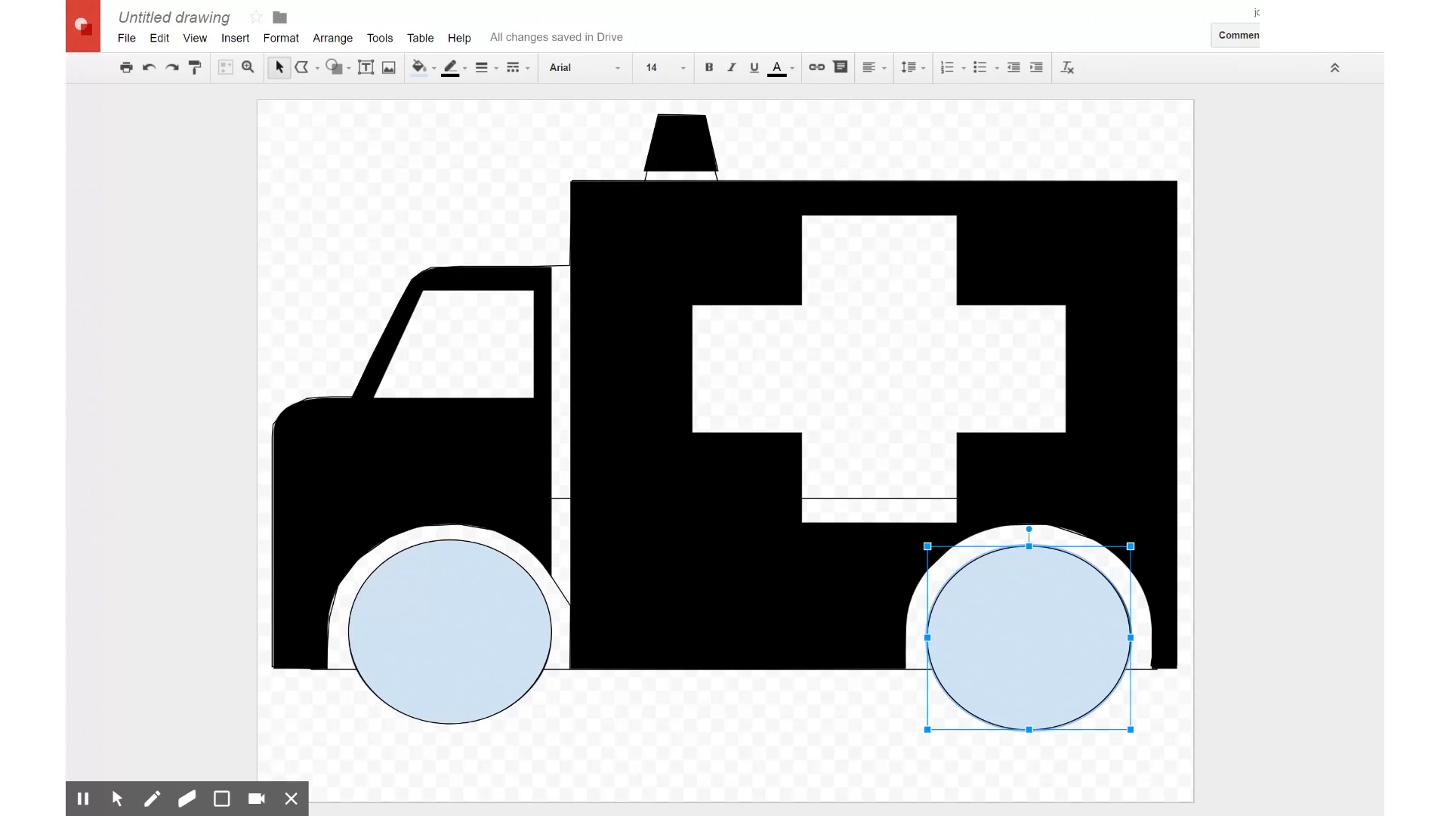
Step: Make the fill of both wheel ellipses transparent and deselect everything
left_click(422, 74)
left_click(468, 155)
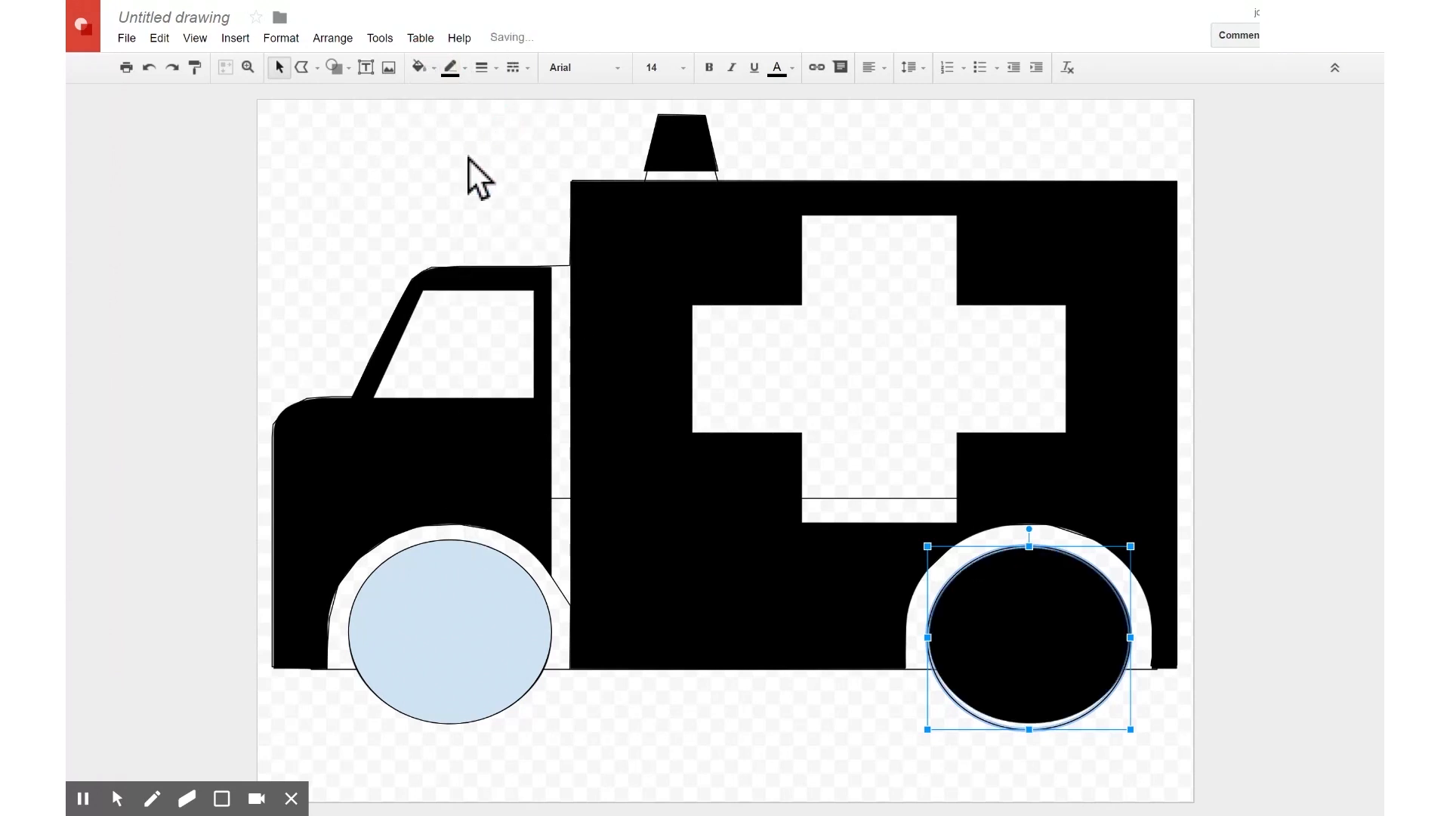
left_click(469, 719)
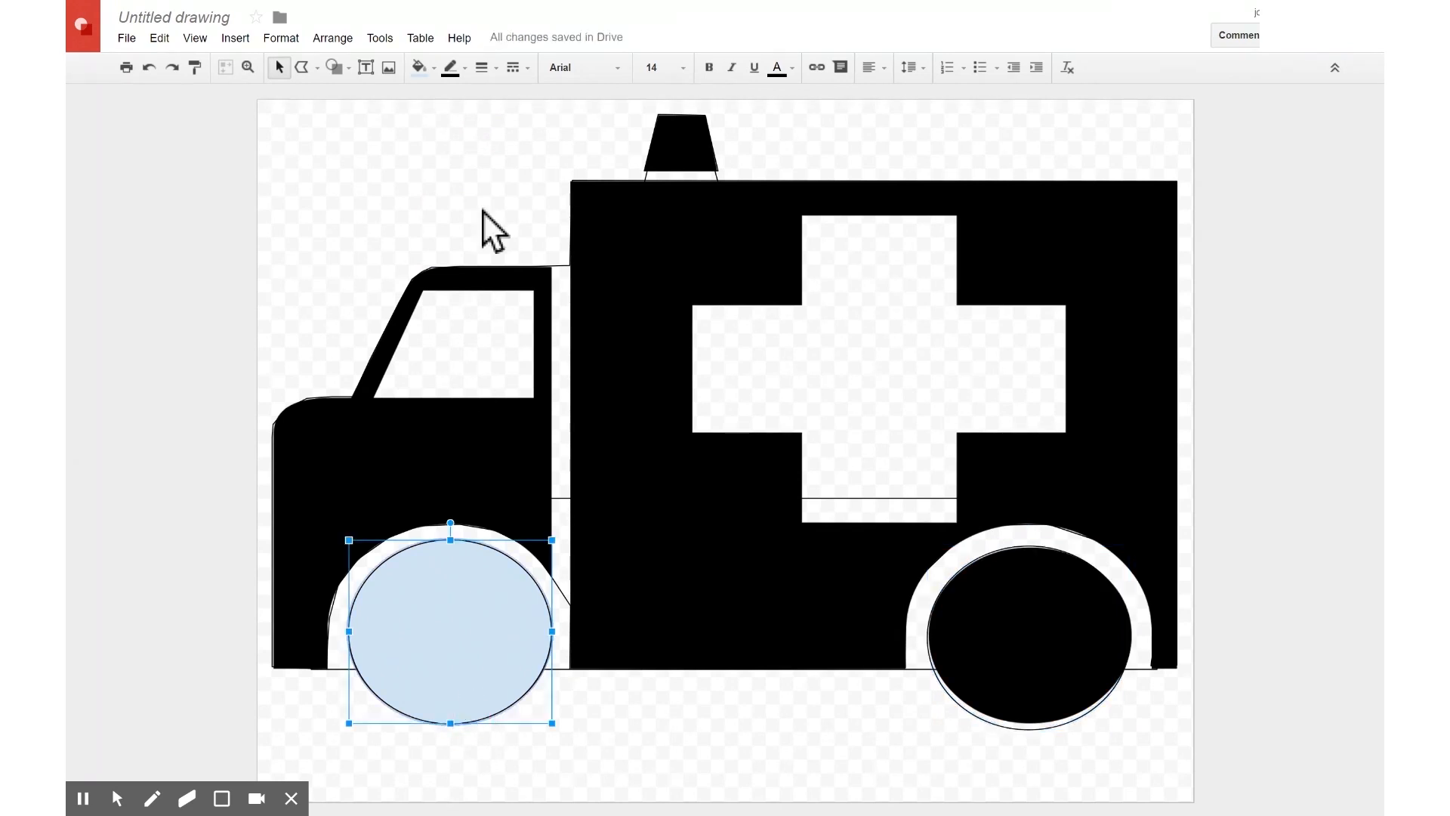
left_click(434, 68)
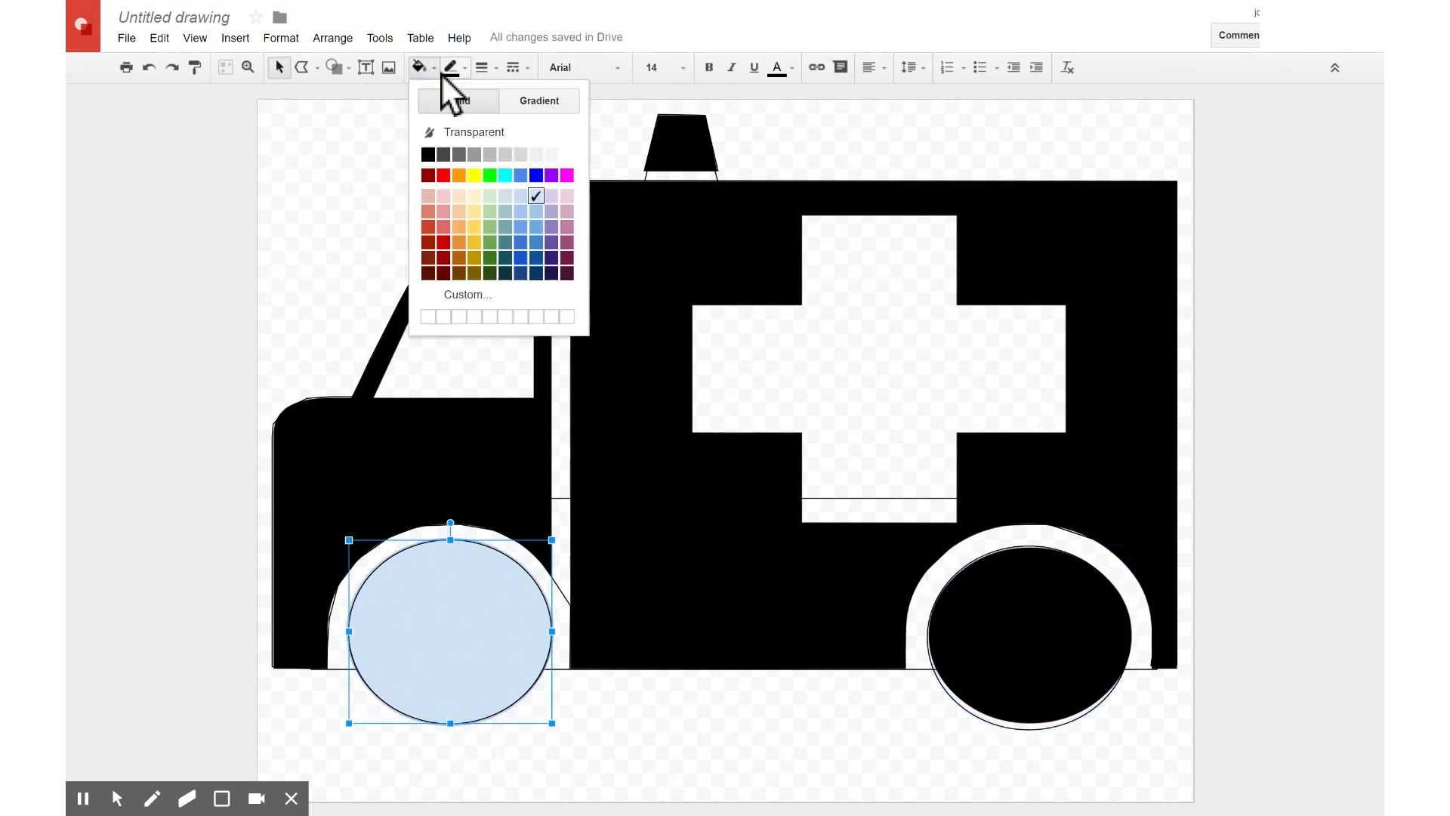
left_click(456, 136)
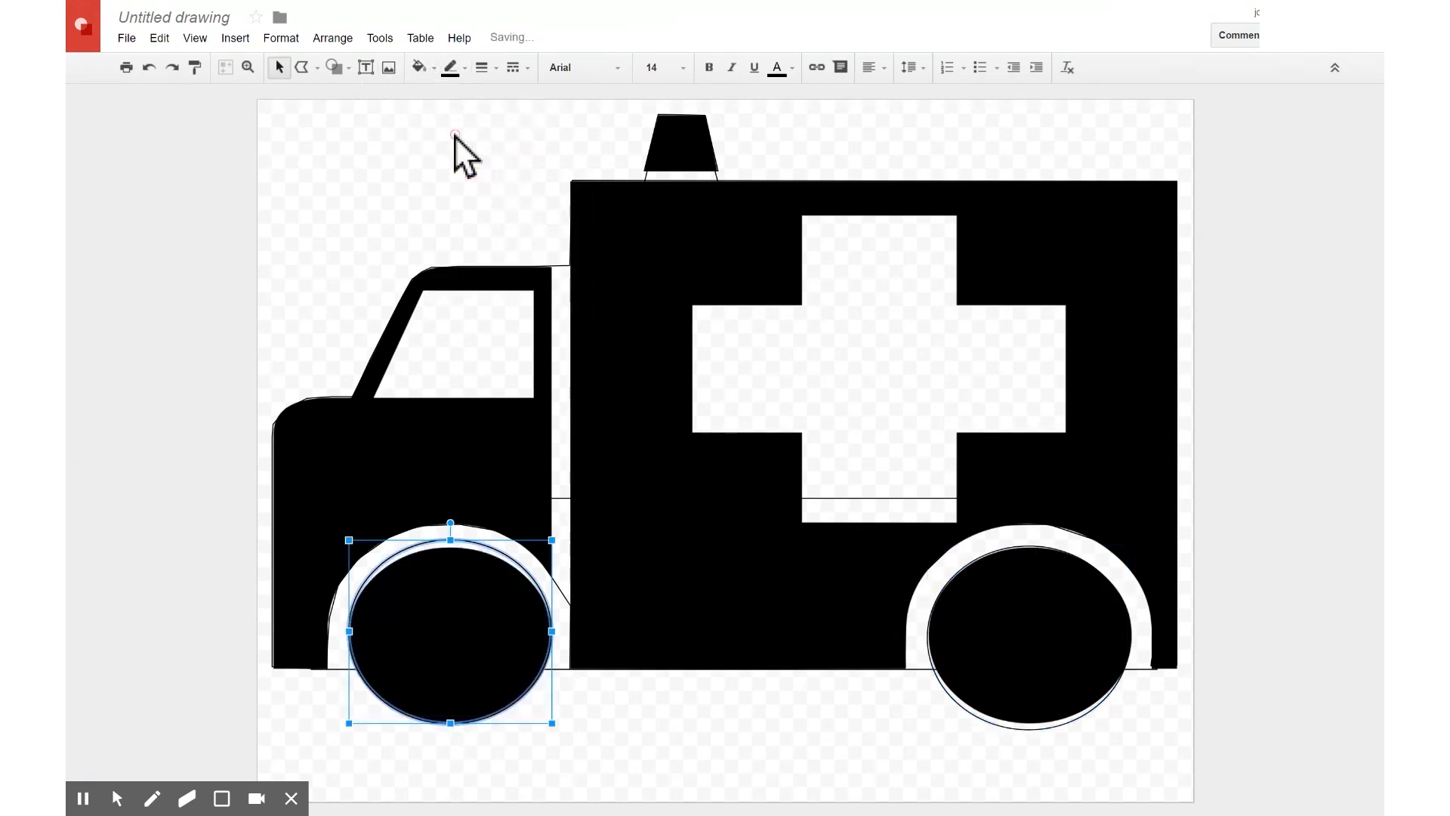
left_click(221, 189)
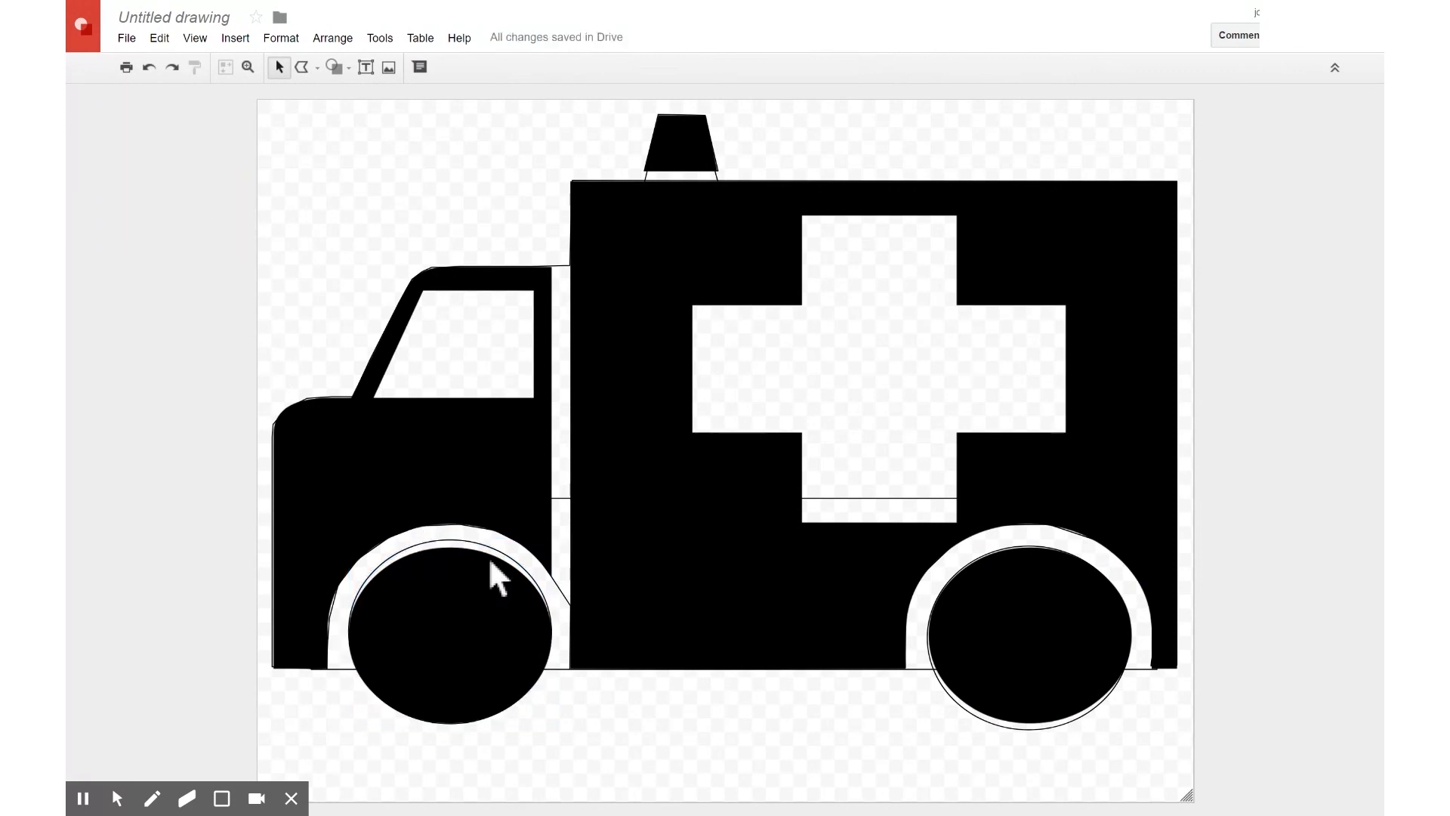
Step: Nudge the front ellipse down to the wheel's upper edge, and shorten both ellipses from below to match the wheels' lower edges
left_click(495, 578)
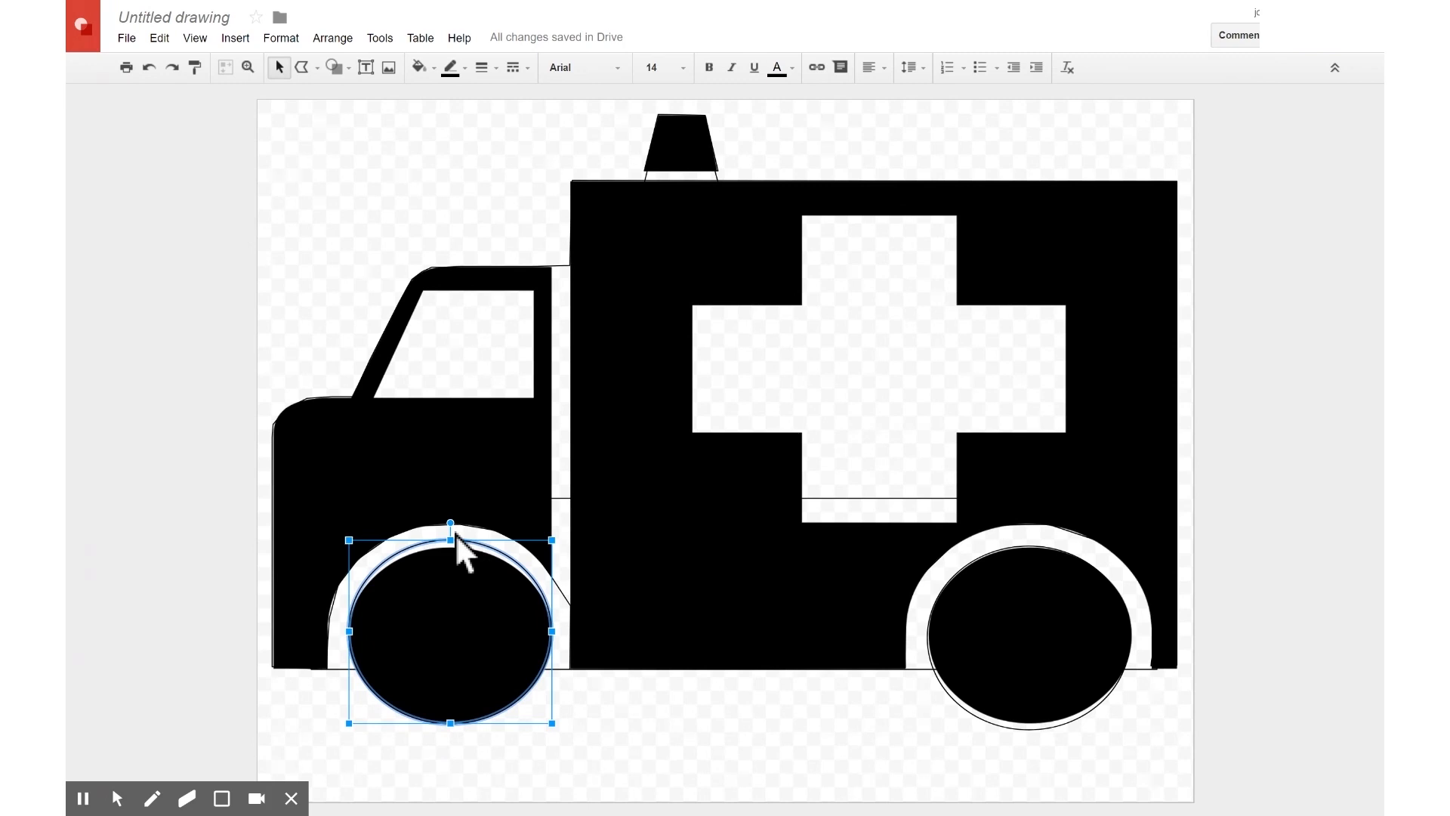
key("Down")
key("Down")
key("Down")
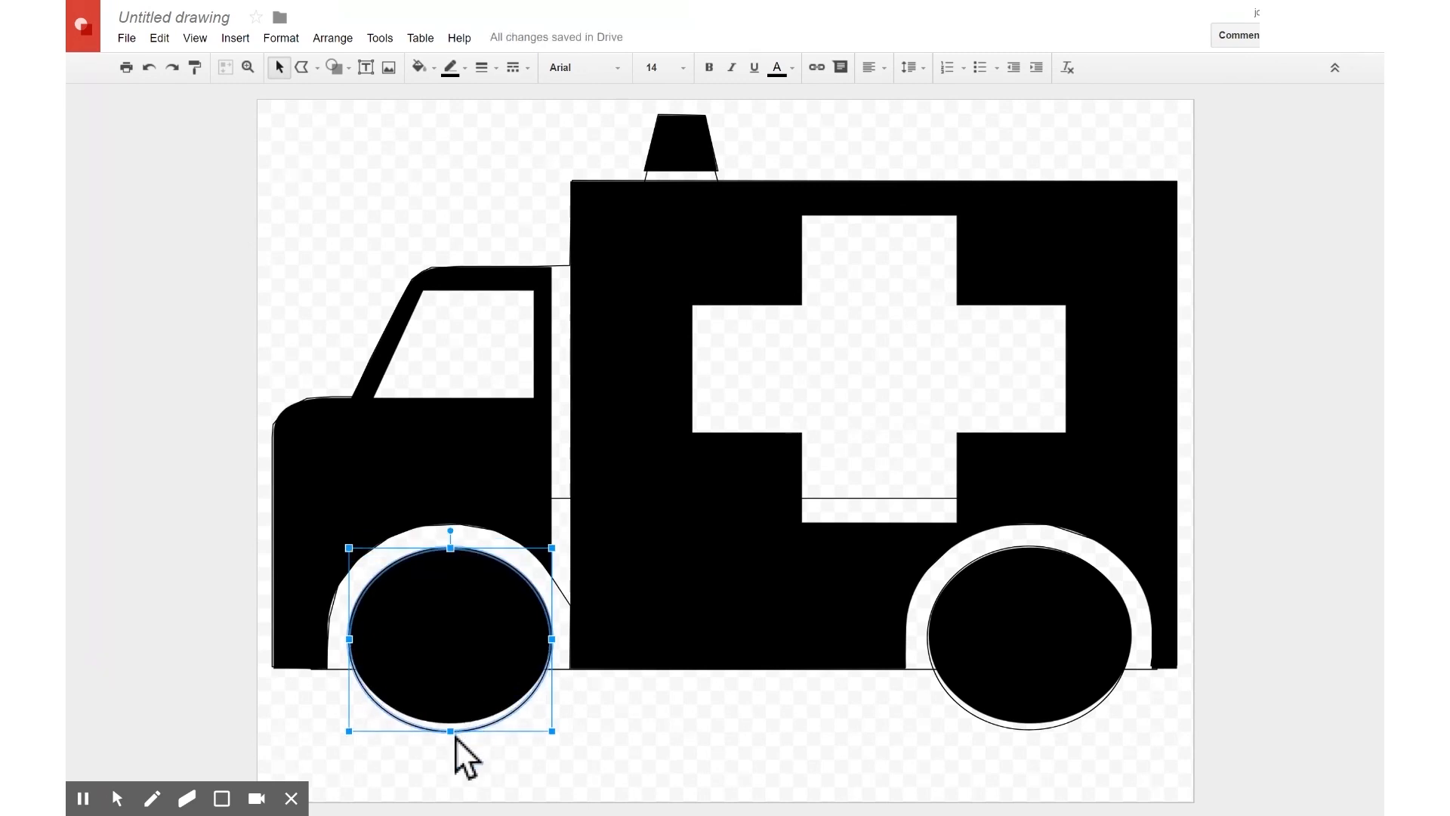
left_click_drag(450, 731, 453, 726)
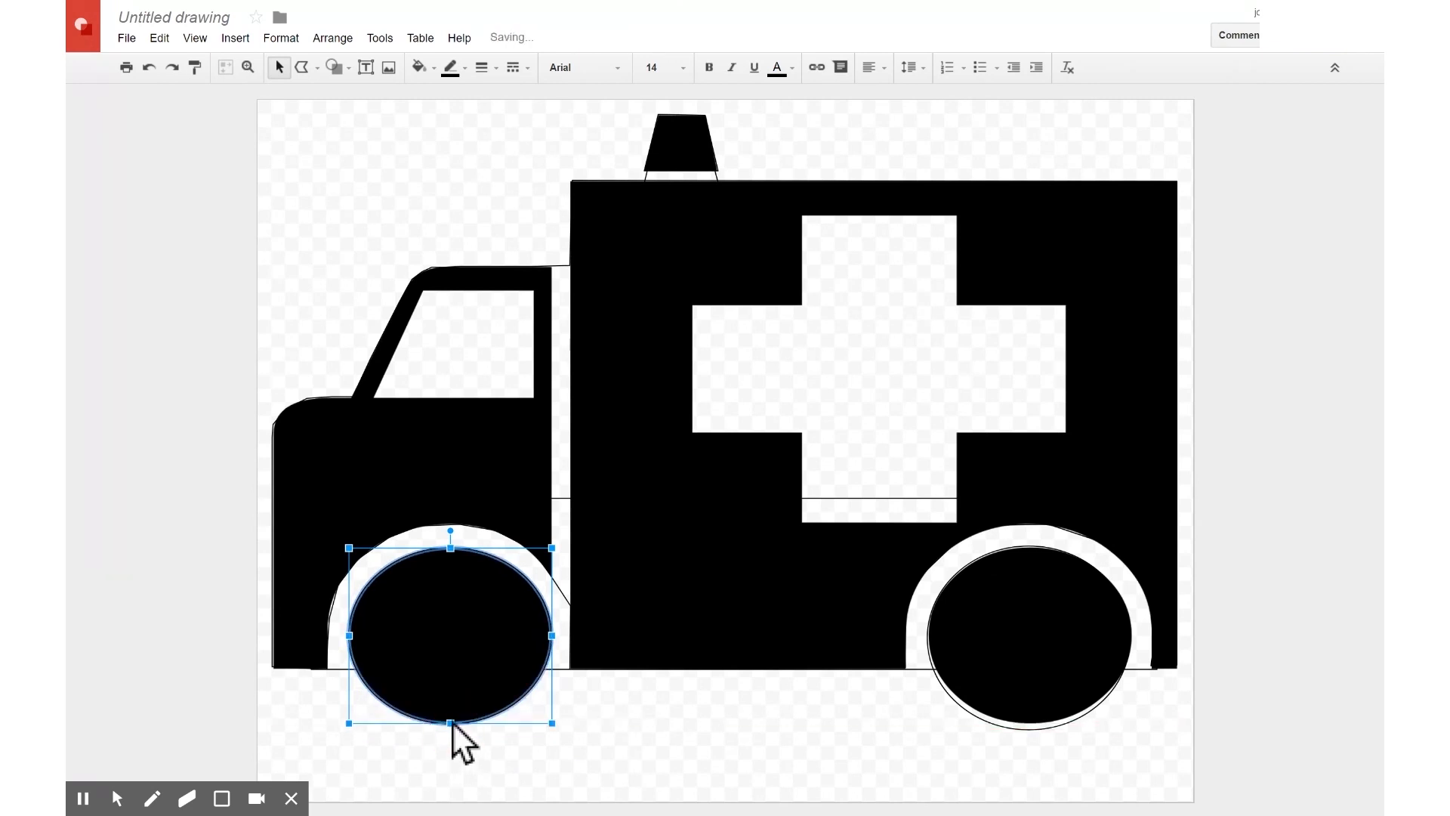
left_click(1013, 709)
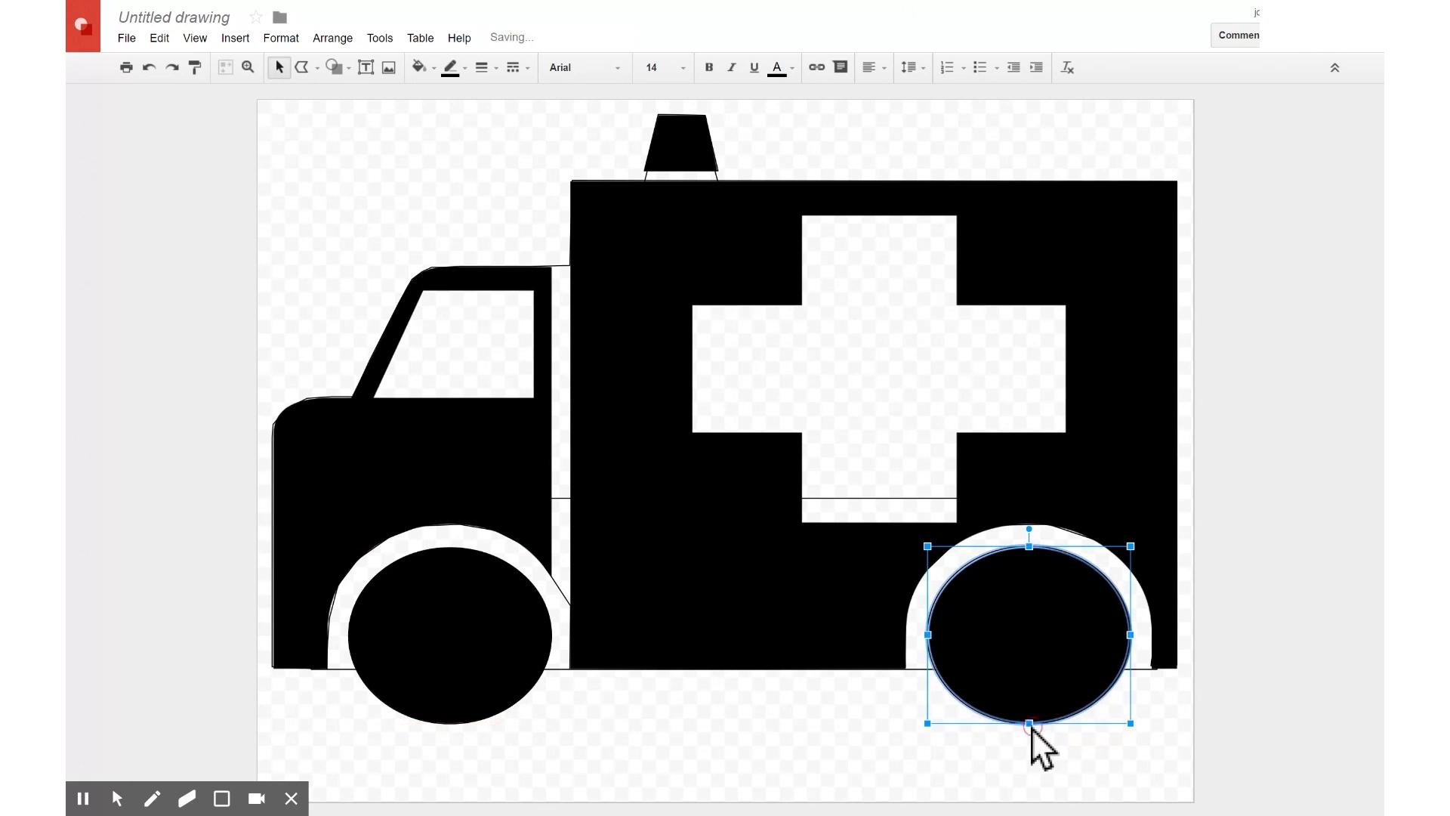
left_click(1018, 742)
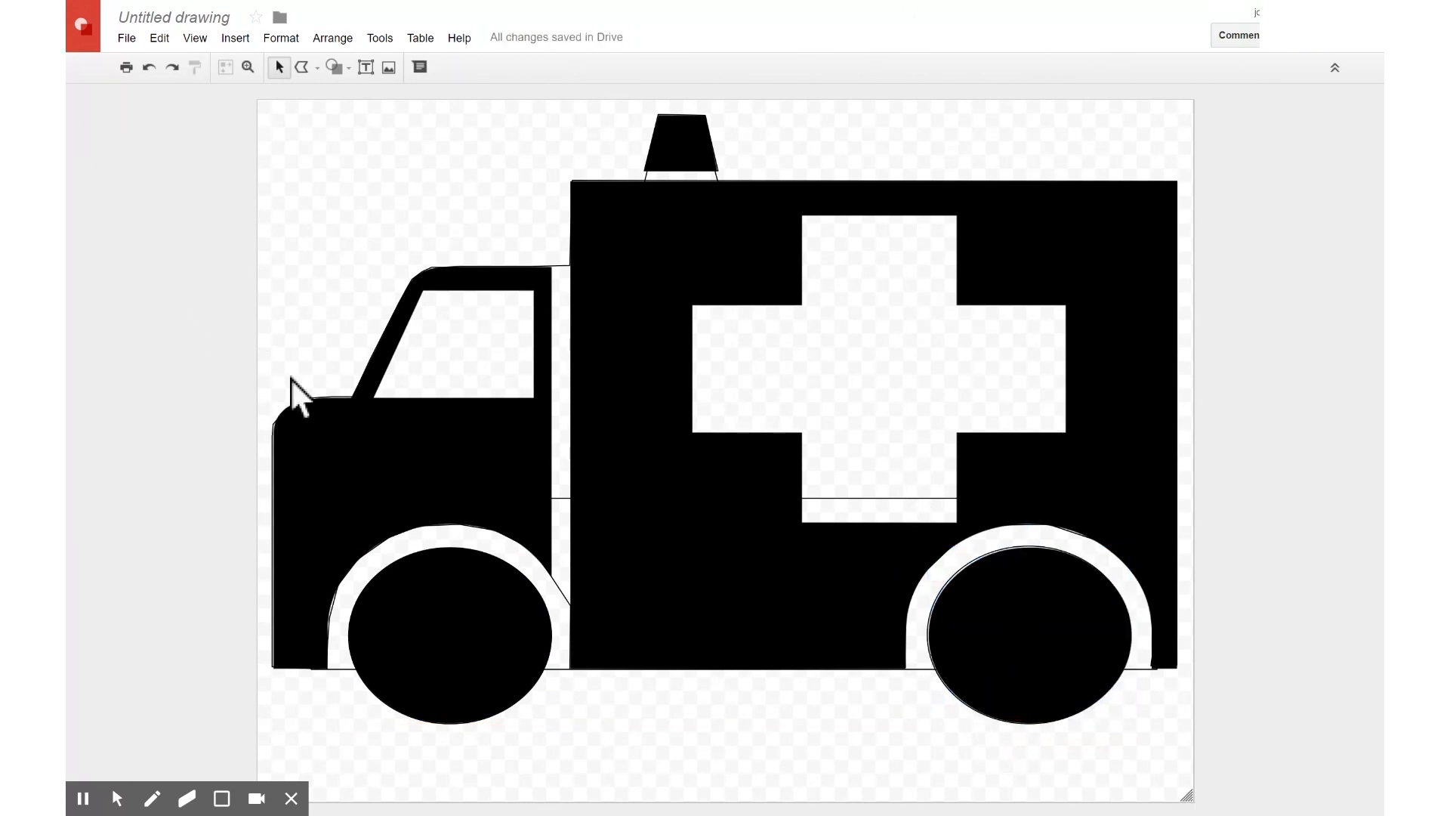
Step: Pull the black ambulance source image away from the traced outlines and delete it
left_click(390, 234)
left_click_drag(397, 228, 147, 249)
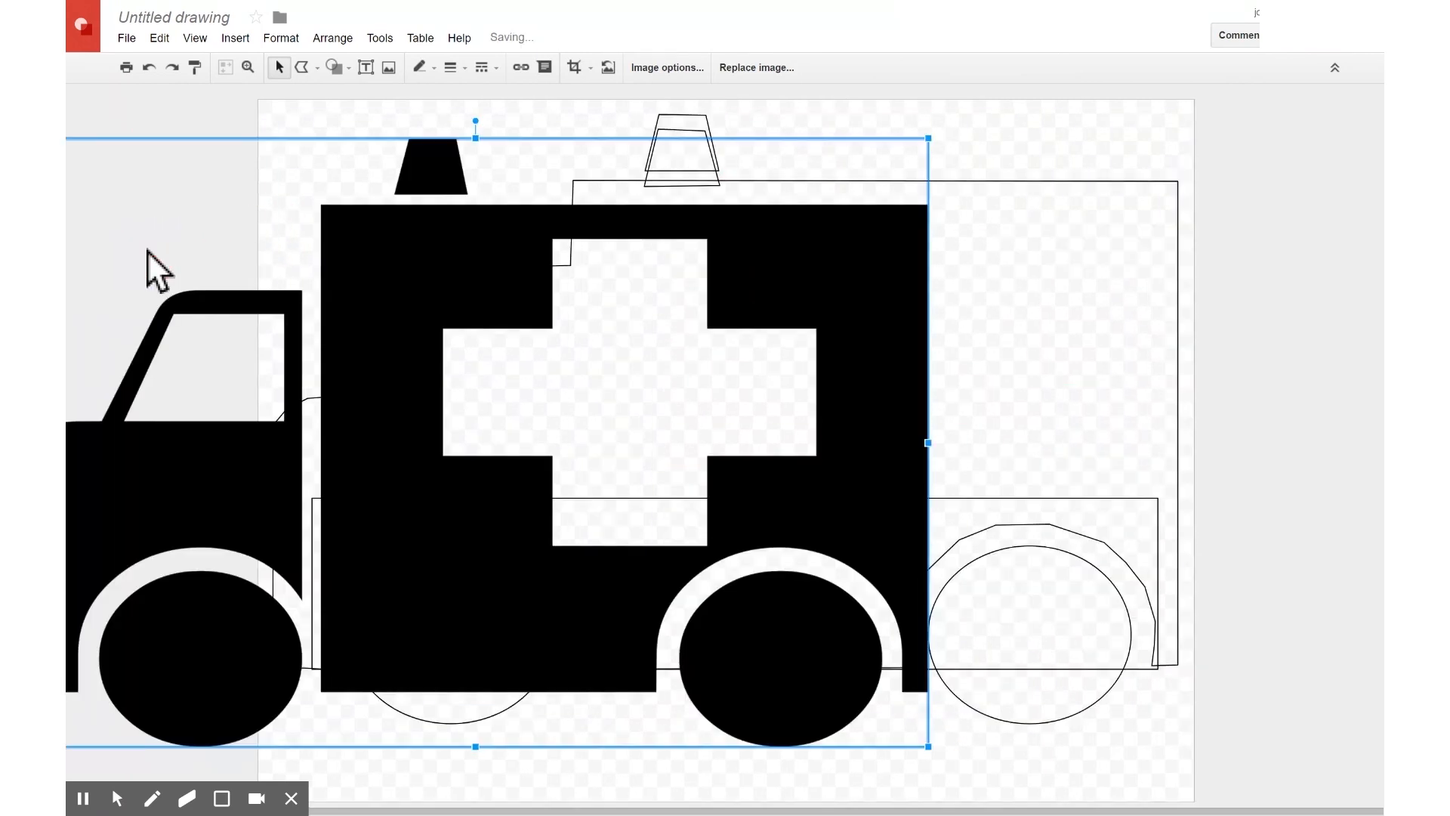
key("Delete")
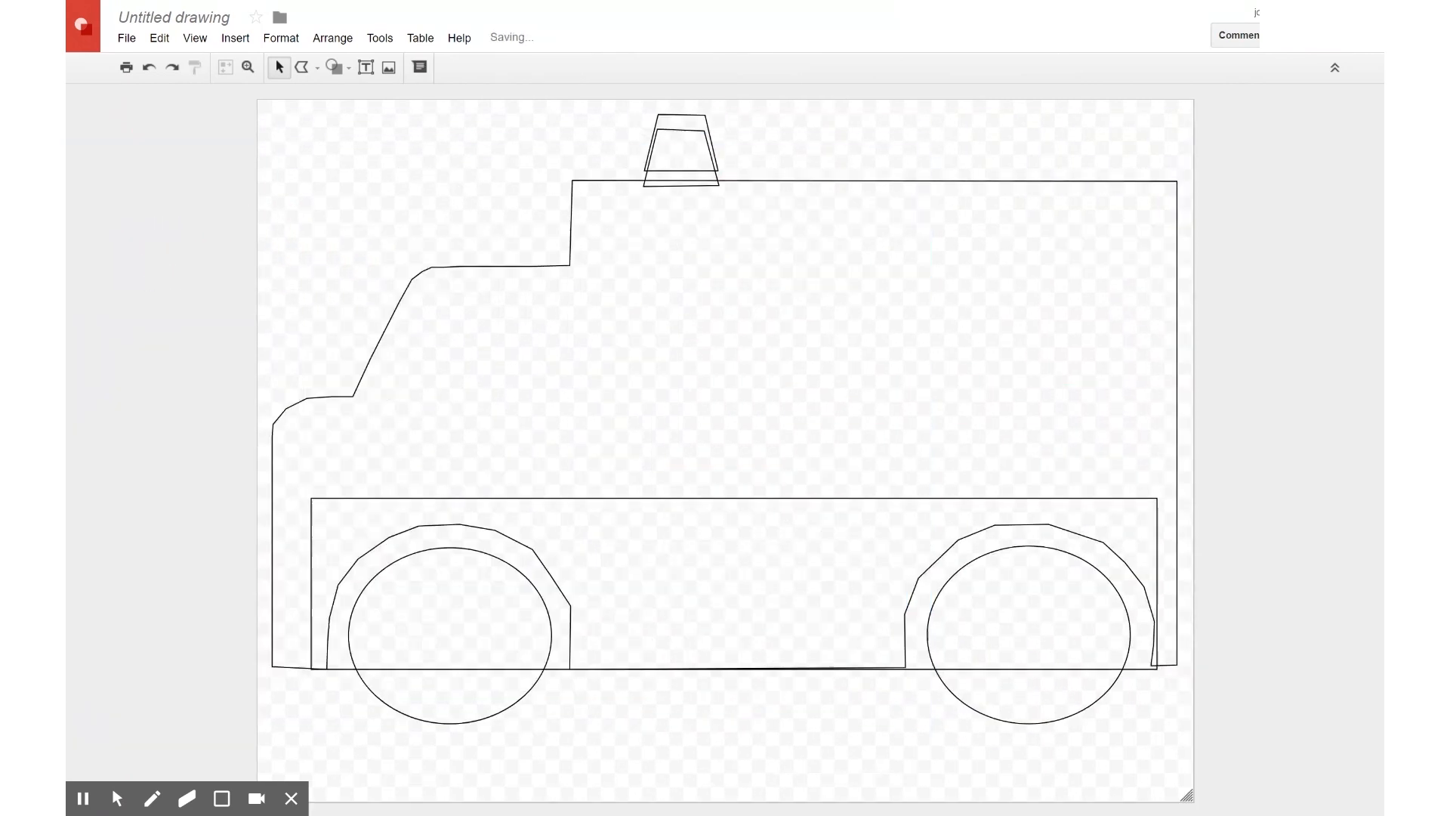
Step: Delete the lower duplicate beacon outline and move the remaining beacon down until its base slightly overlaps the box body's roof line
left_click(715, 178)
key("Delete")
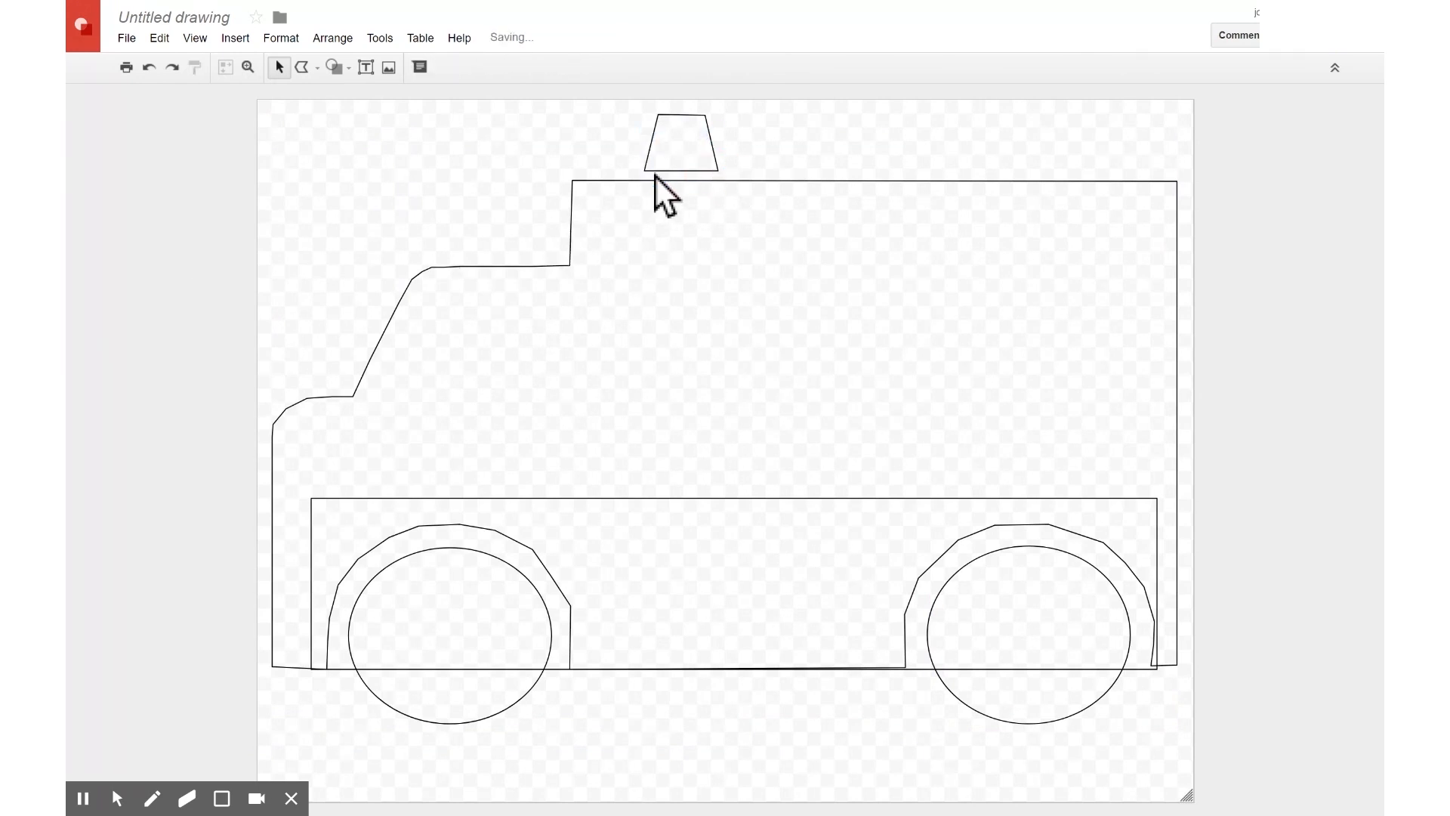
left_click(692, 170)
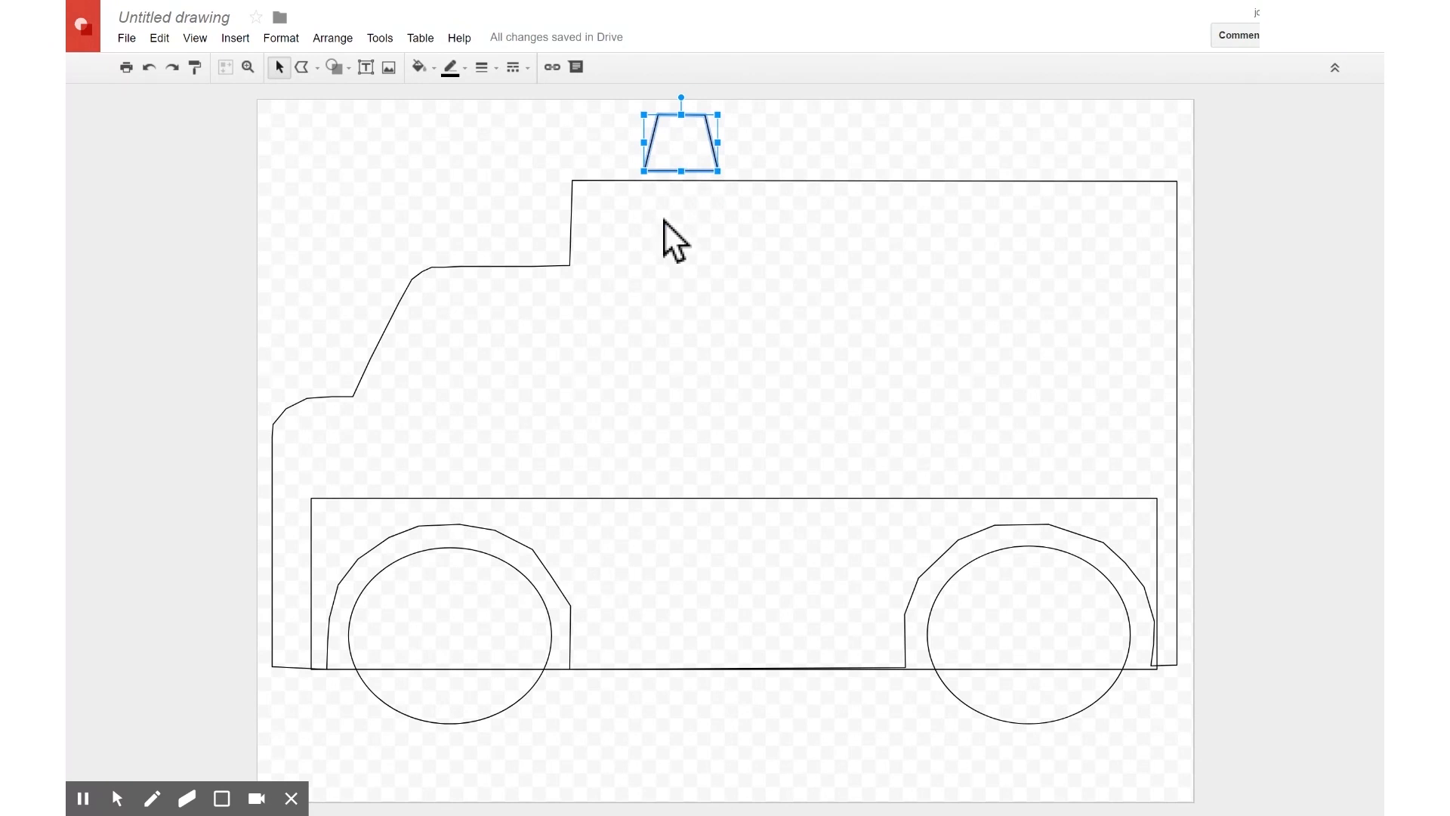
key("Down")
key("Down")
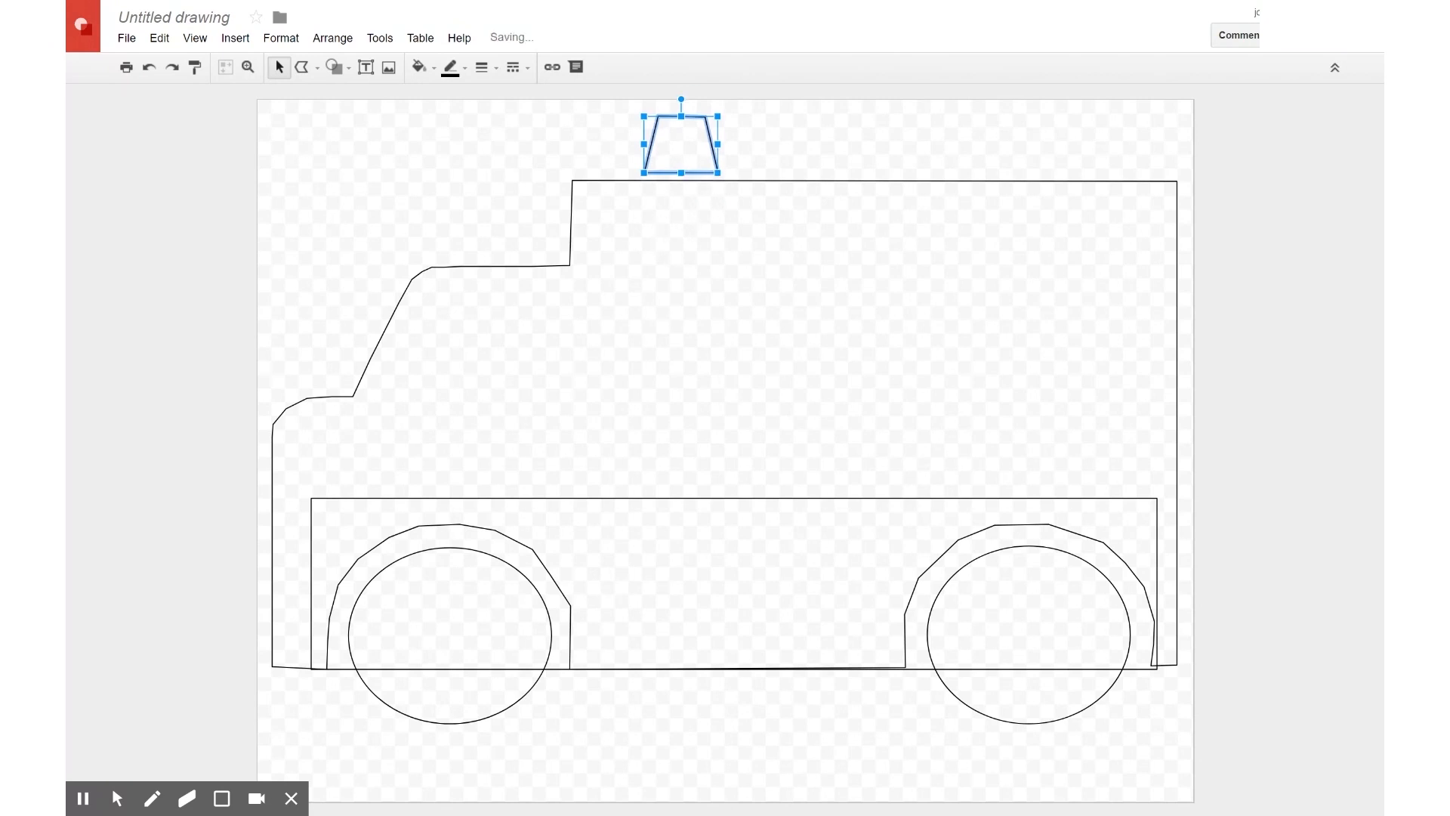
key("Down")
key("Down")
key("Down")
key("Down")
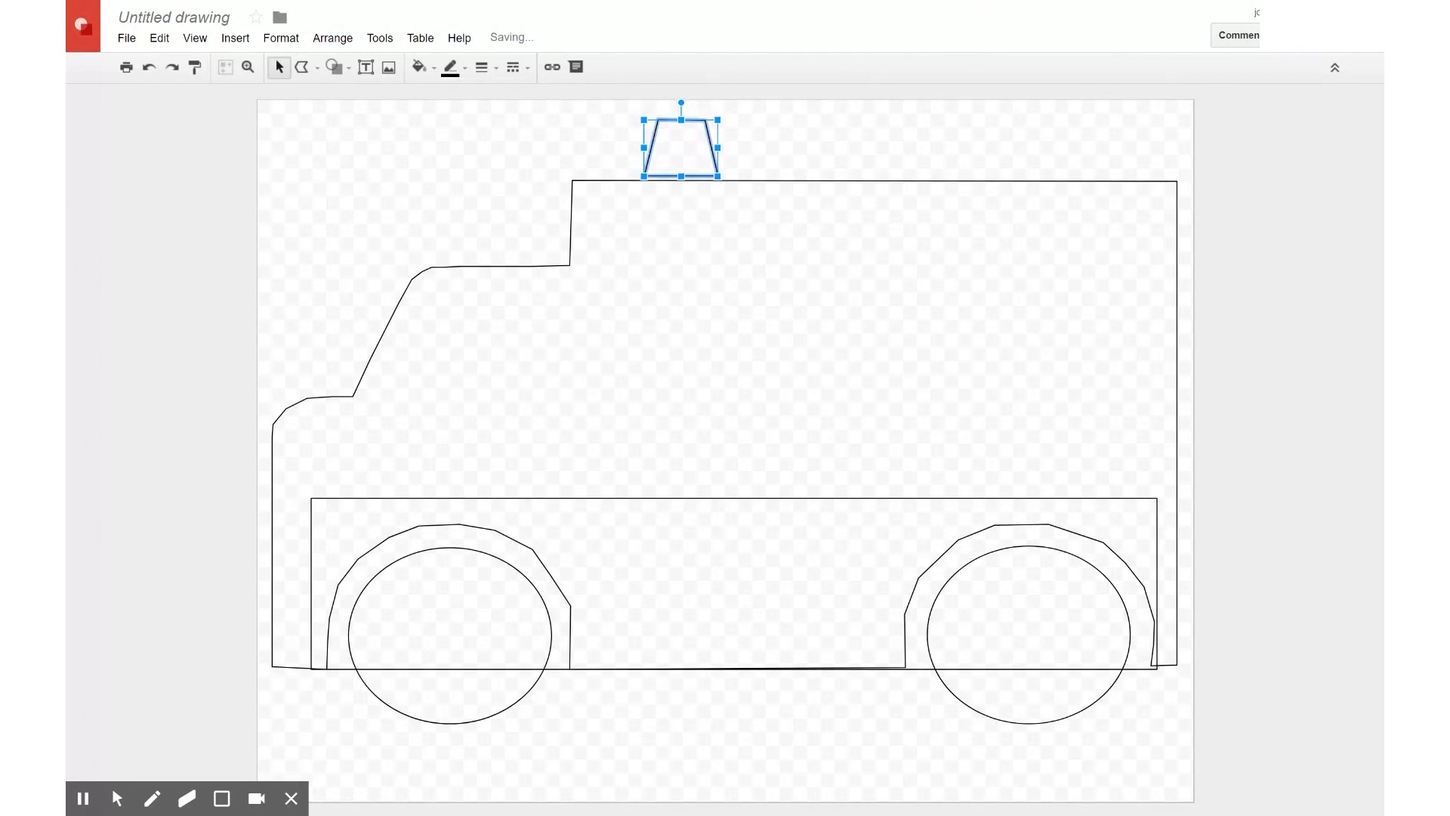
key("Down")
key("Down")
key("Down")
key("Down")
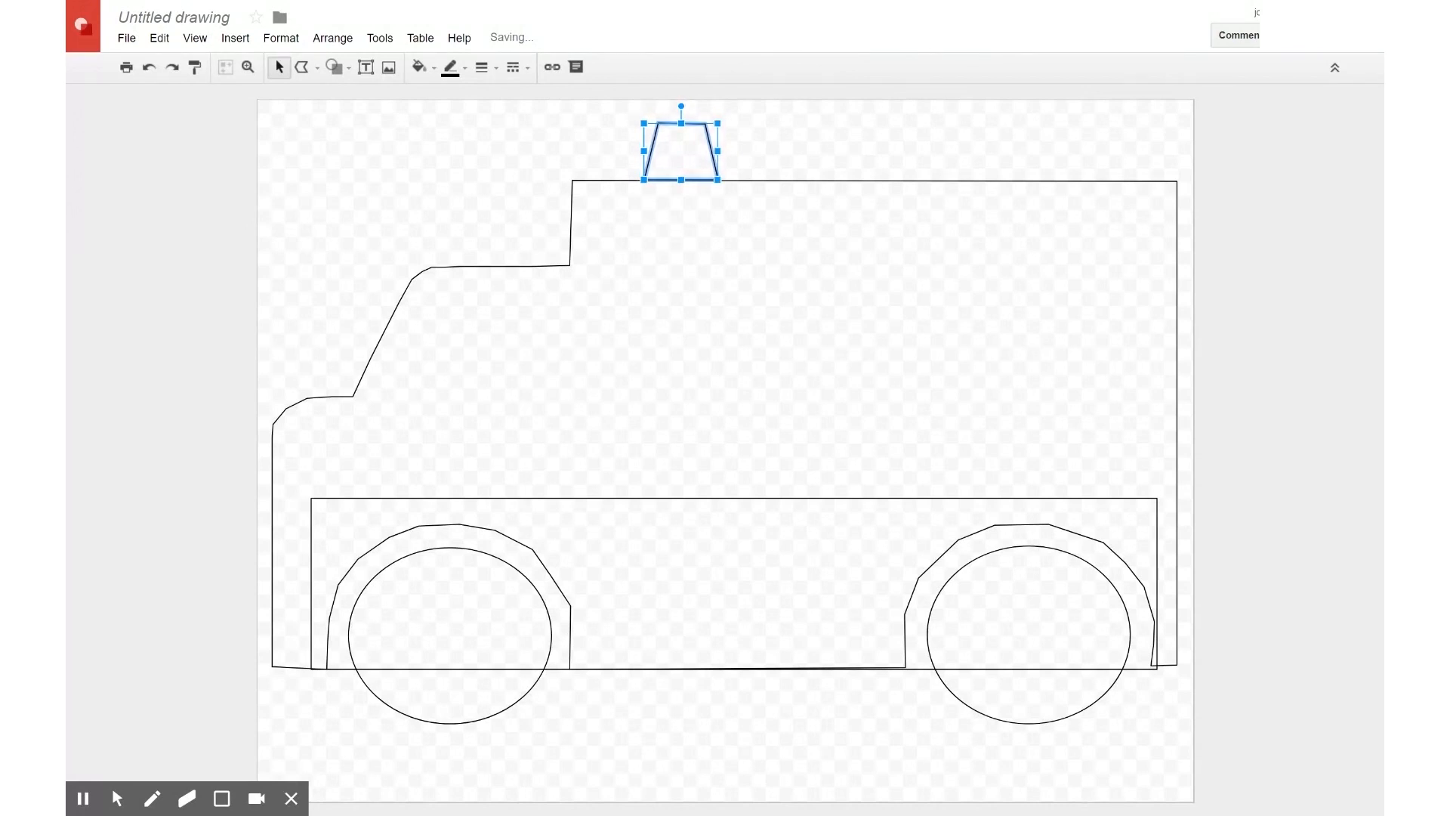
key("Down")
key("Down")
key("Down")
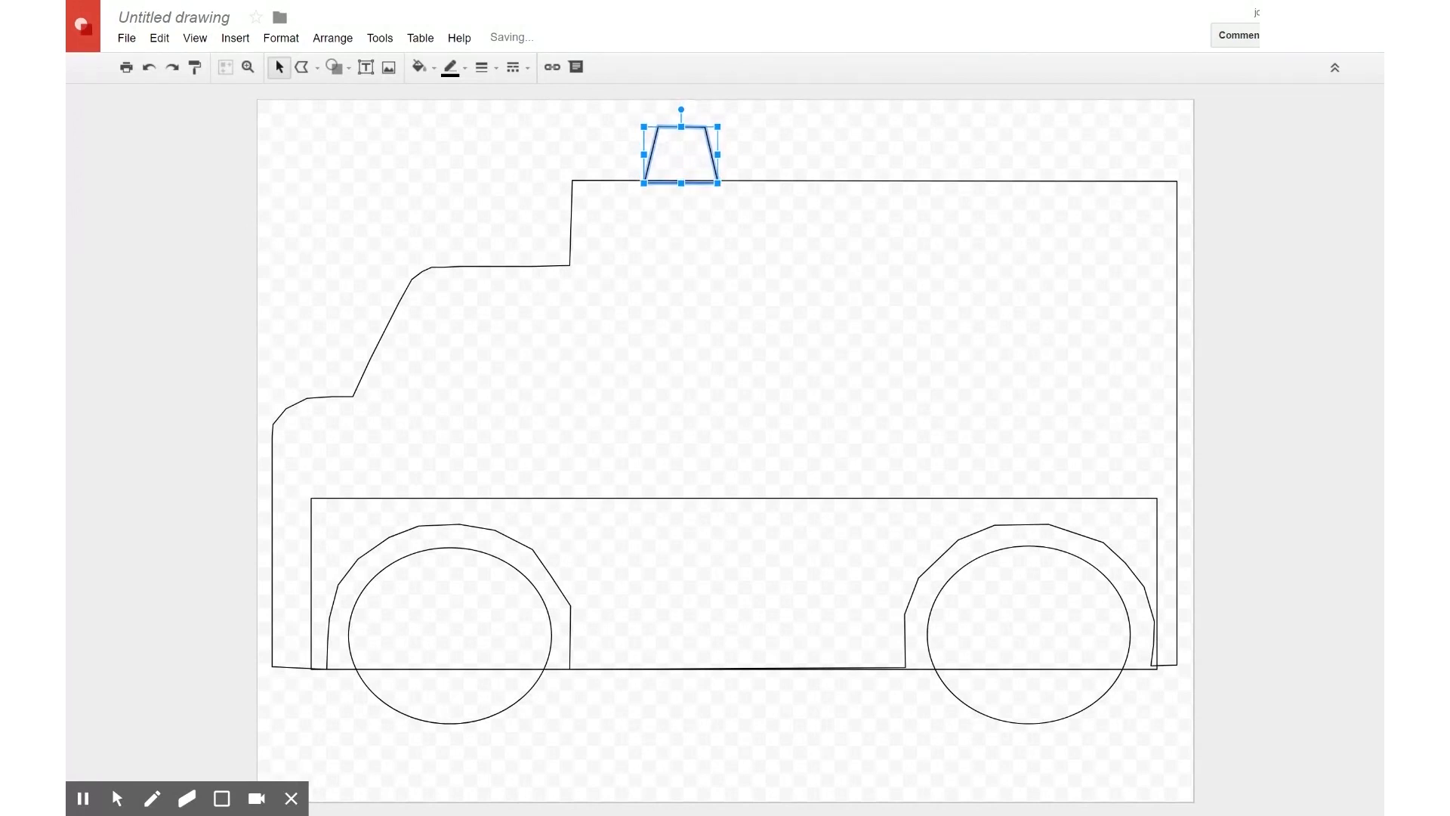
Step: Draw a rectangle with a single rounded corner inside the cab, below its roof, as the side window
left_click(465, 166)
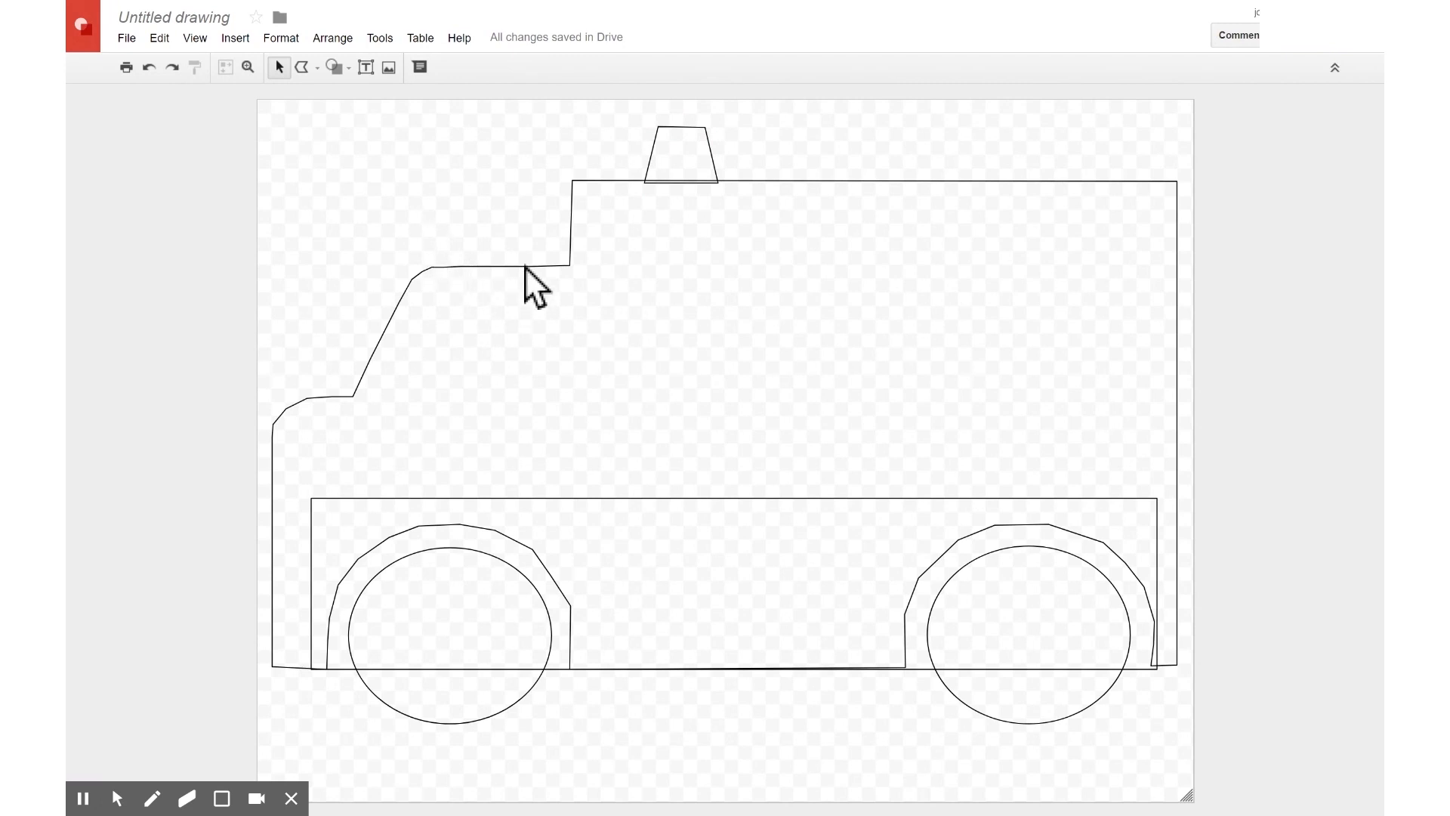
left_click(318, 67)
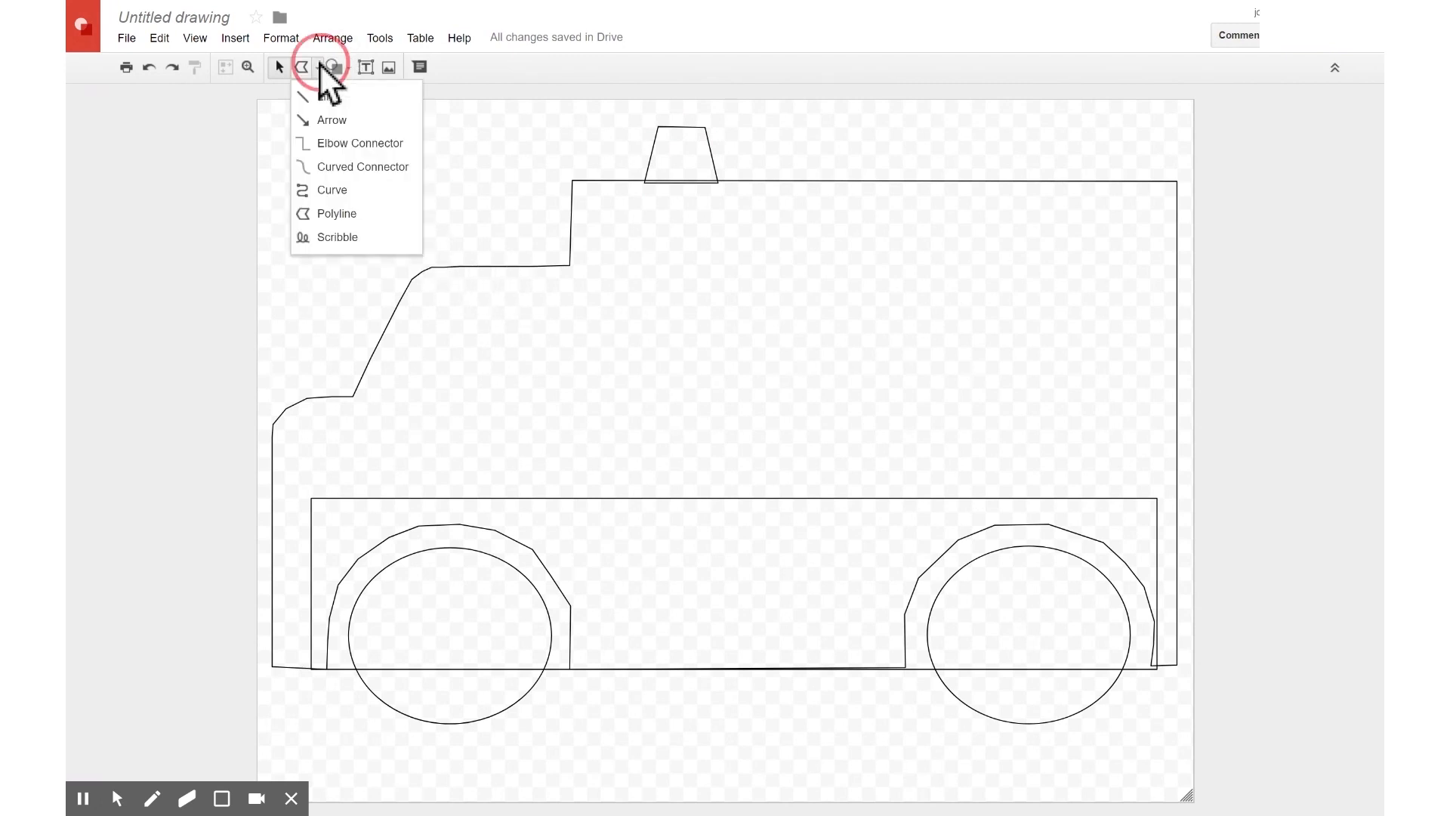
left_click(335, 214)
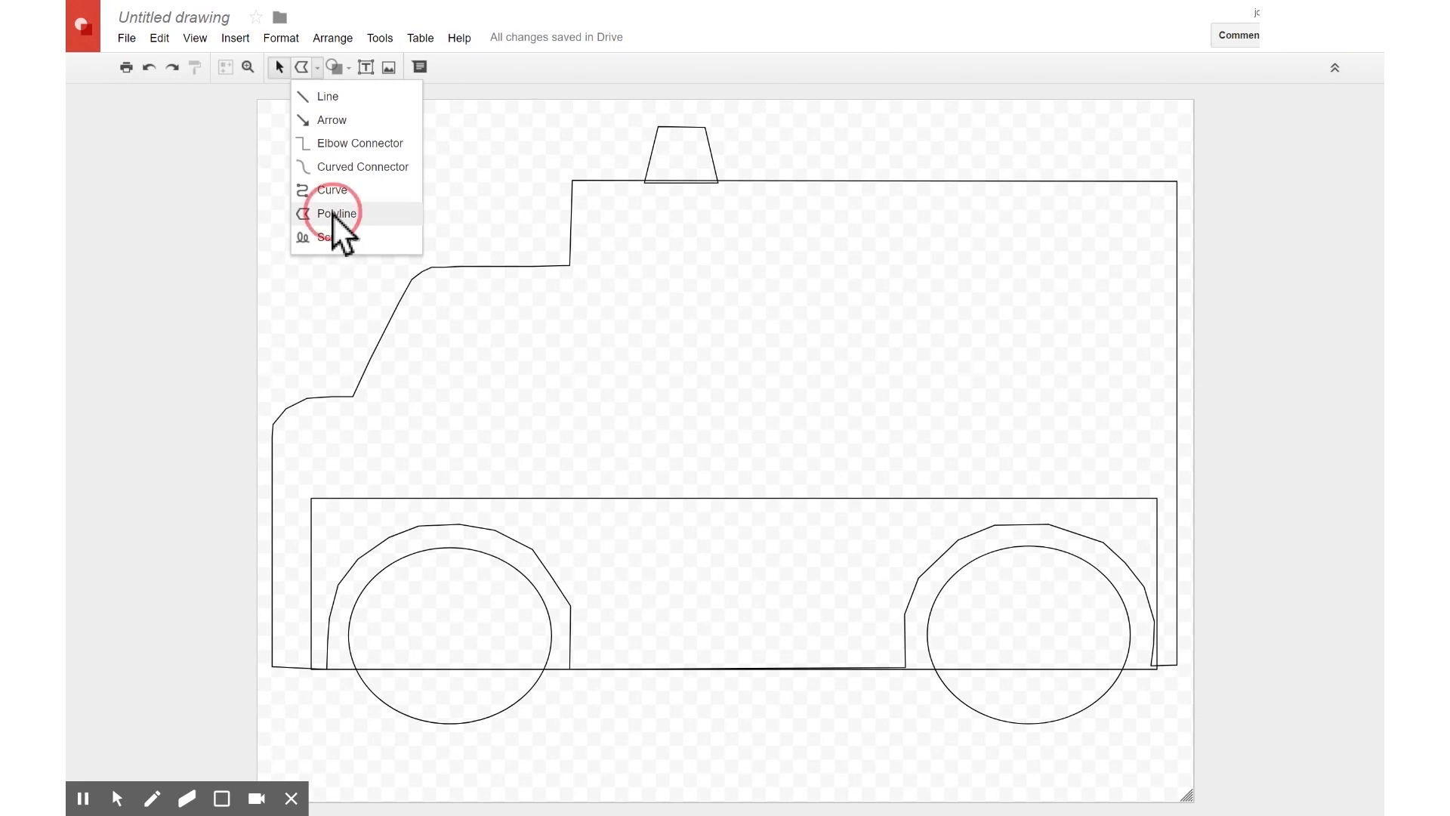
left_click(346, 70)
mouse_move(366, 94)
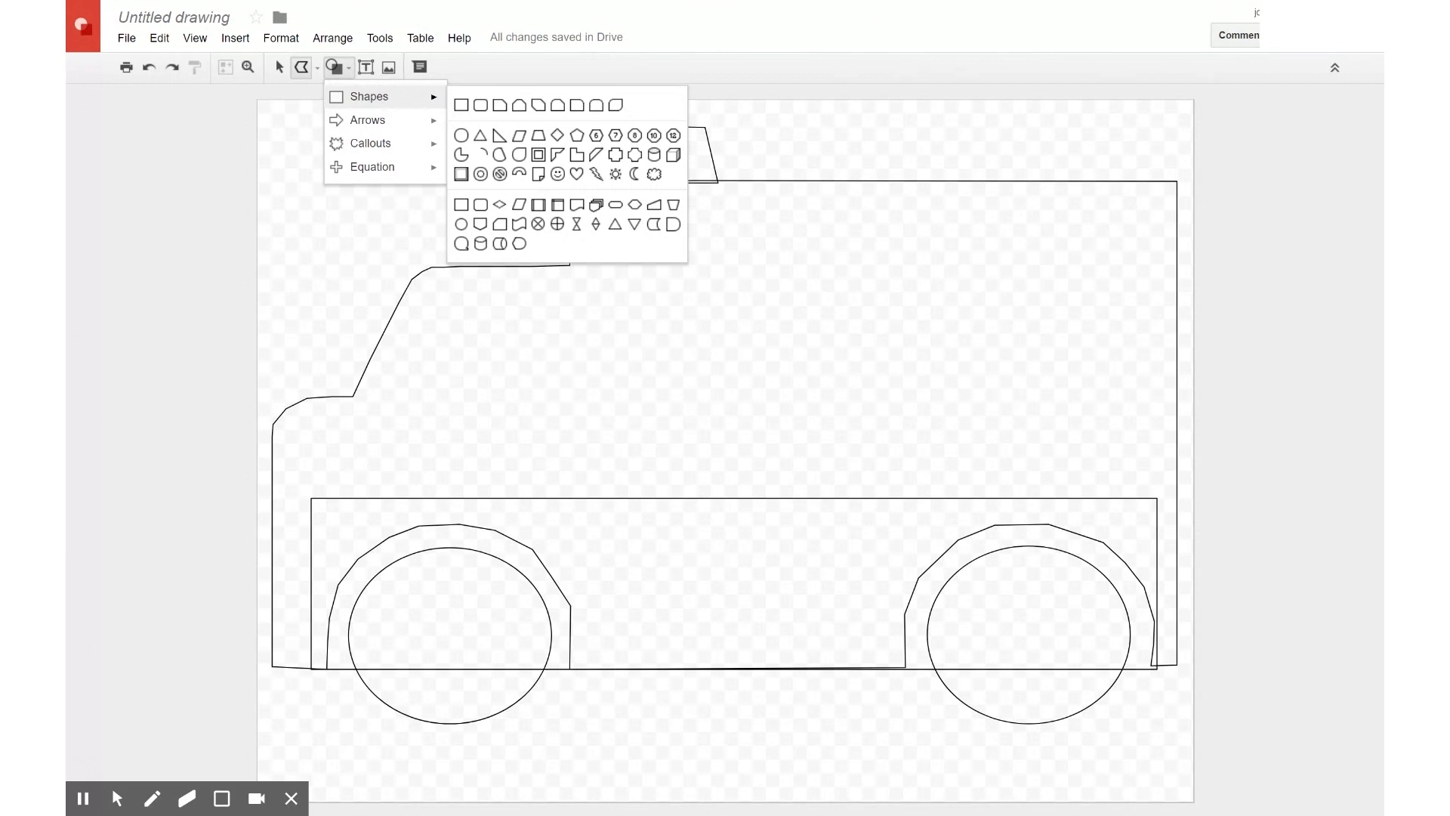
left_click(579, 105)
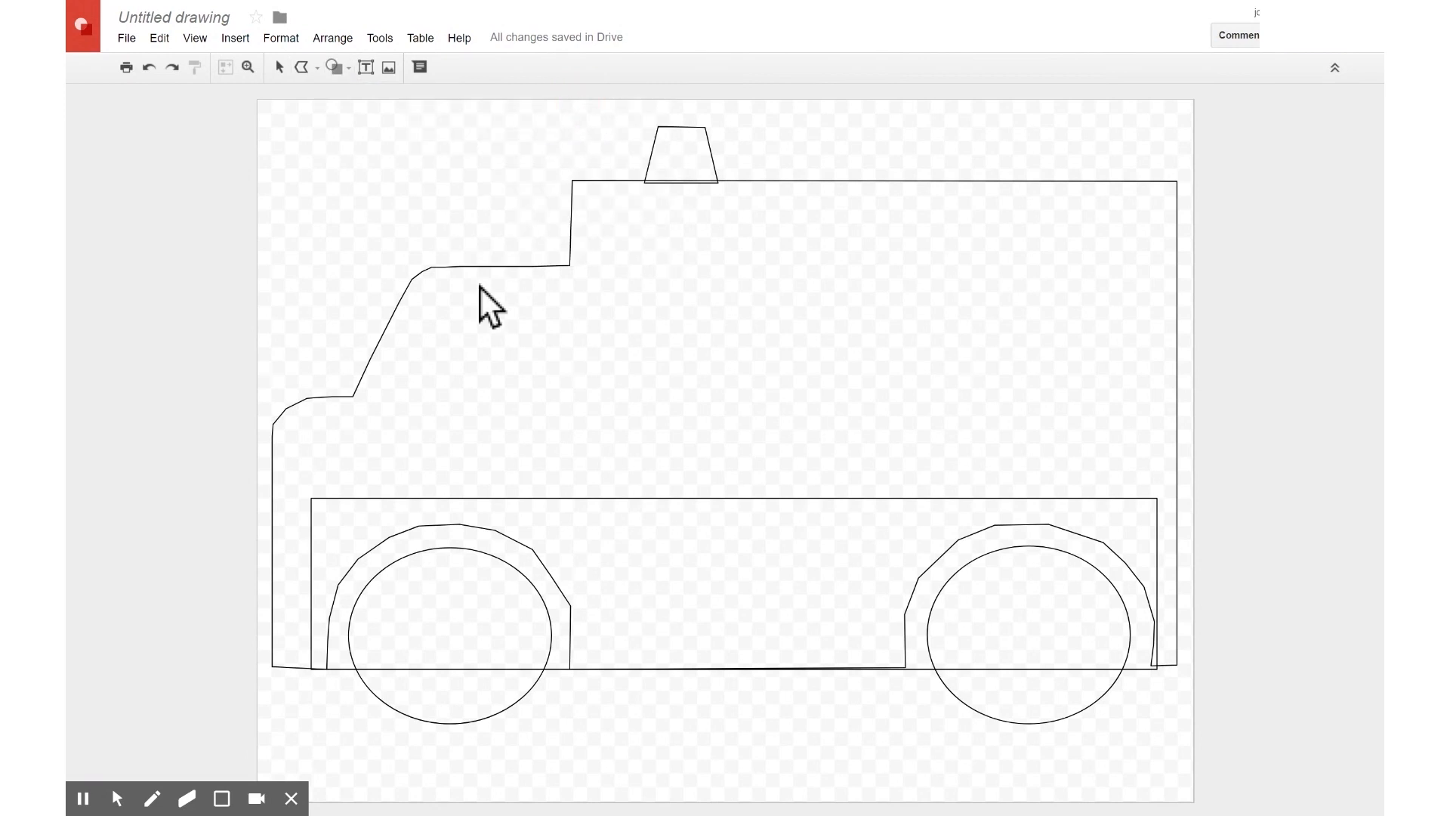
left_click_drag(572, 298, 414, 421)
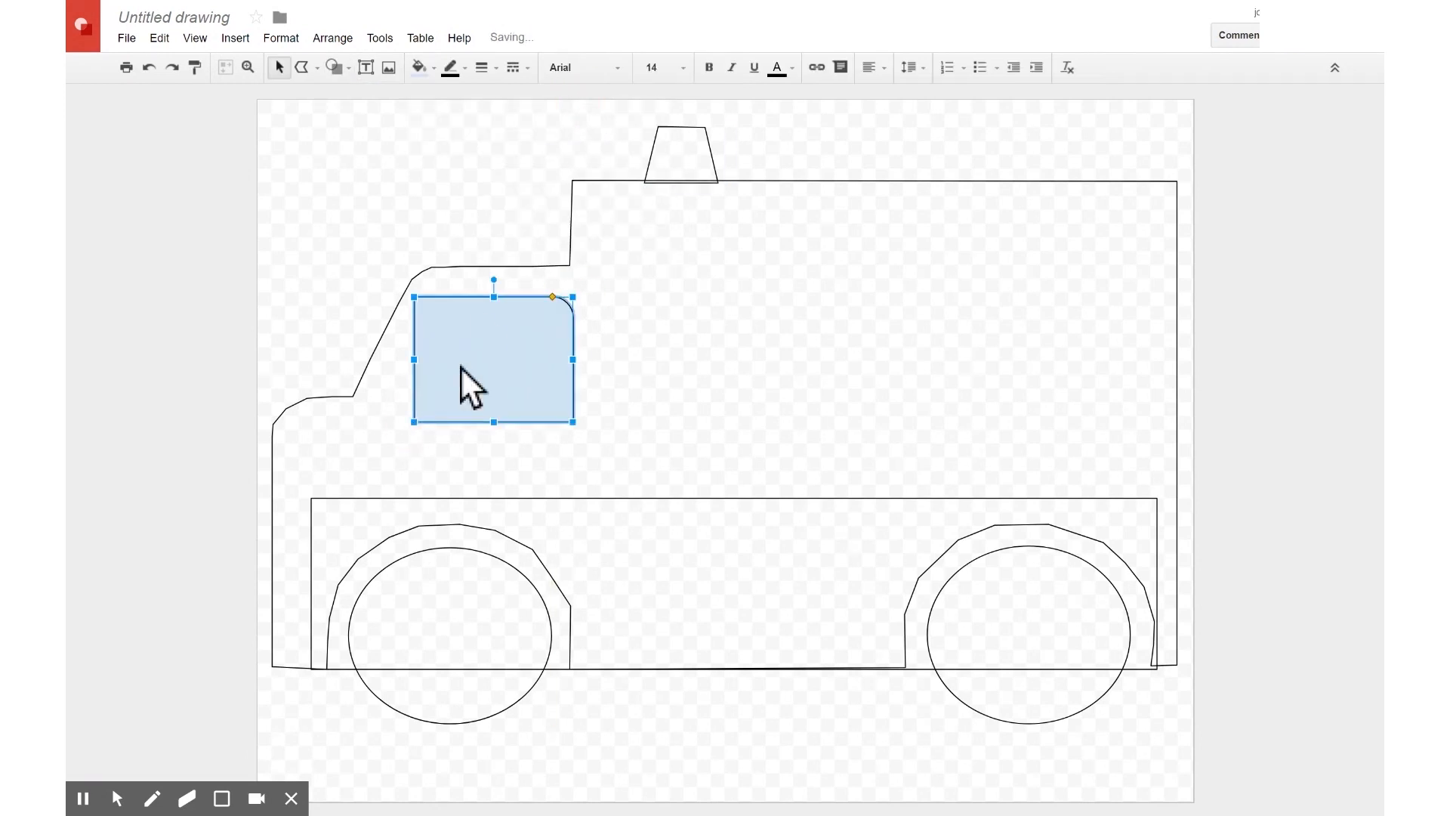
Step: Flip the cab window shape horizontally so its rounded corner faces the front of the vehicle
left_click(378, 42)
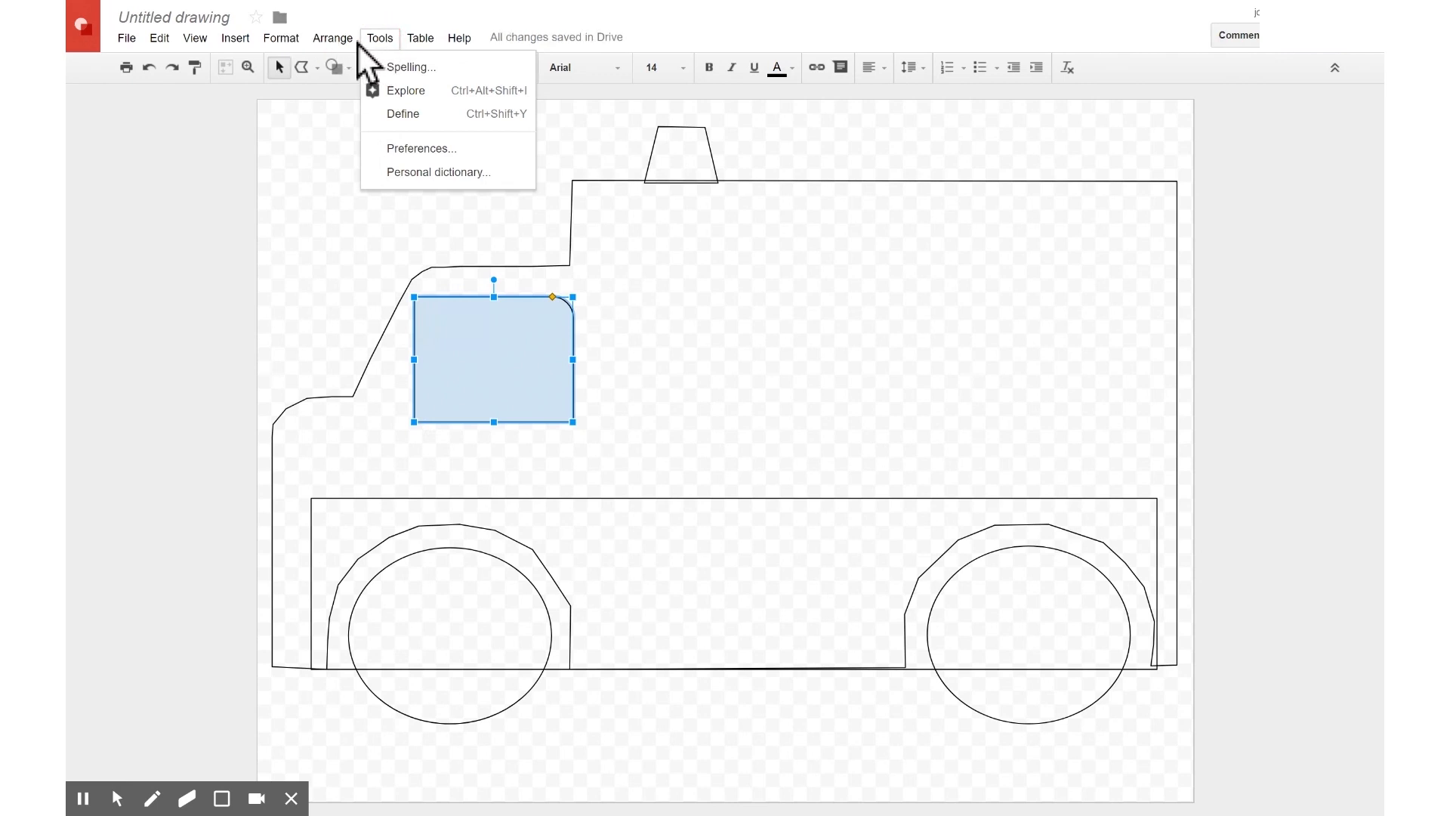
left_click(336, 39)
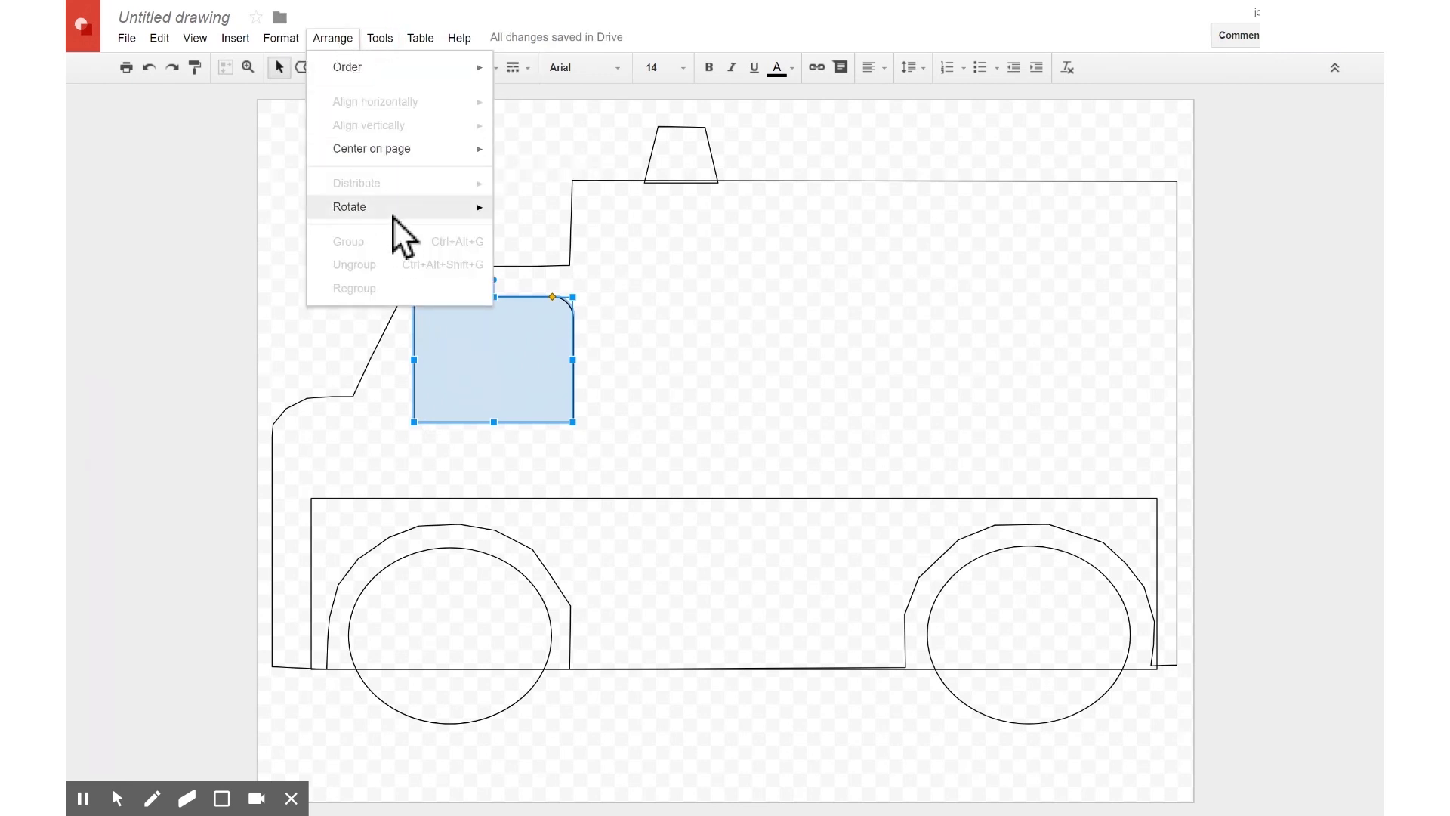
mouse_move(393, 218)
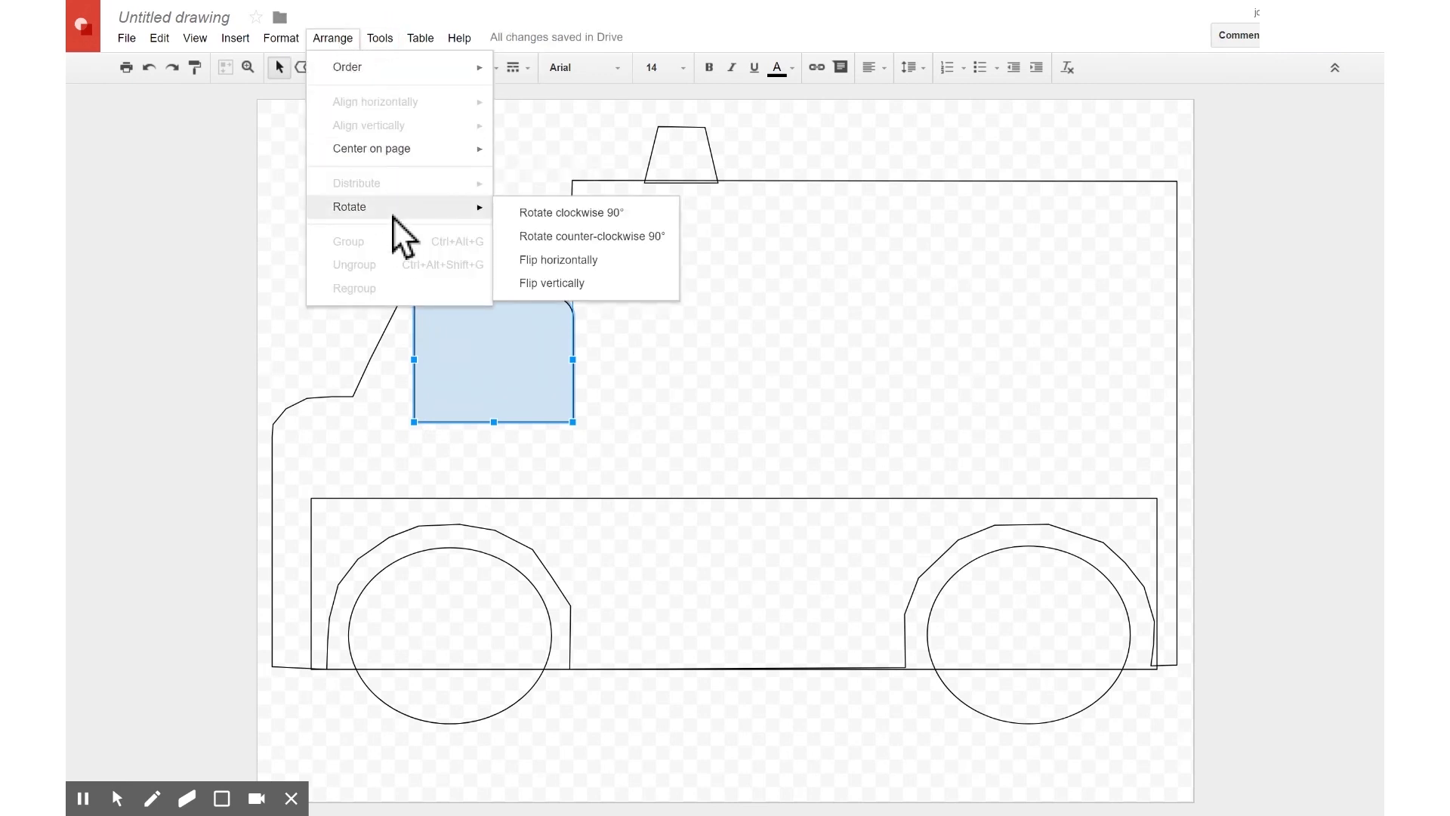
left_click(568, 261)
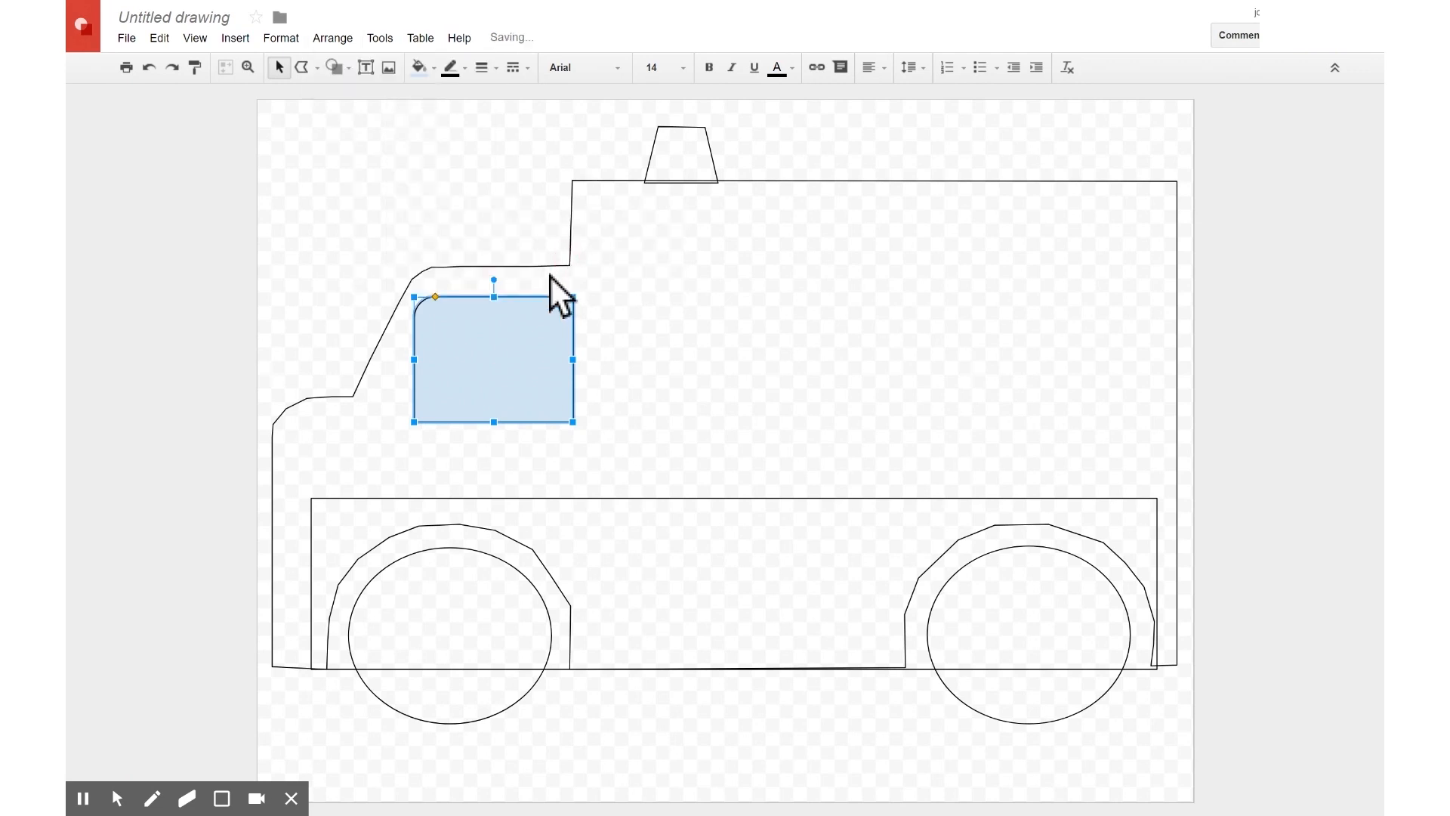
Step: Fit the window inside the cab by raising its top edge, shifting it slightly rearward, and pulling in its bottom and rear edges
left_click_drag(495, 298, 497, 285)
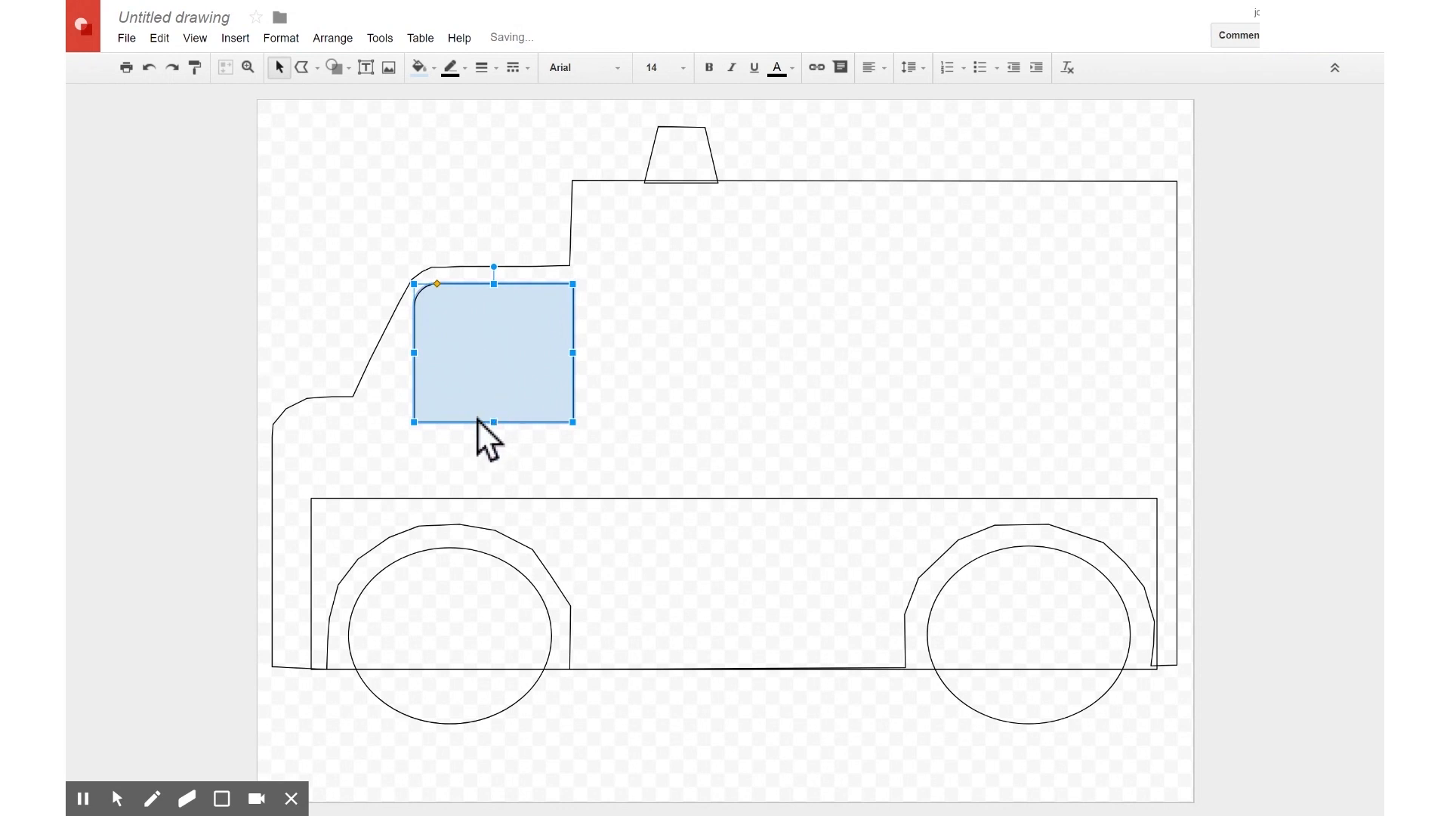
left_click(414, 421)
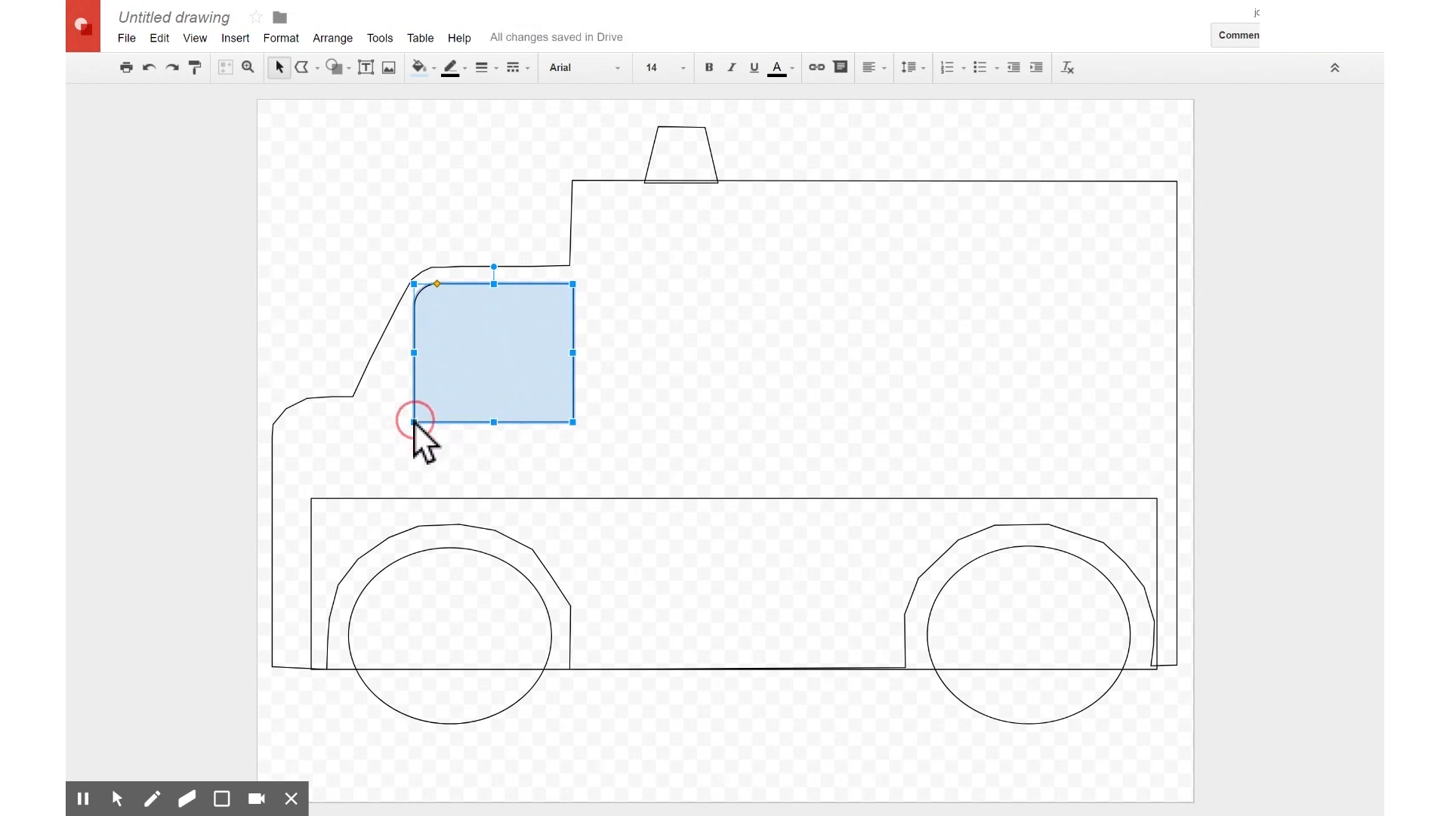
left_click(354, 251)
left_click(423, 289)
left_click(414, 421)
left_click(438, 421)
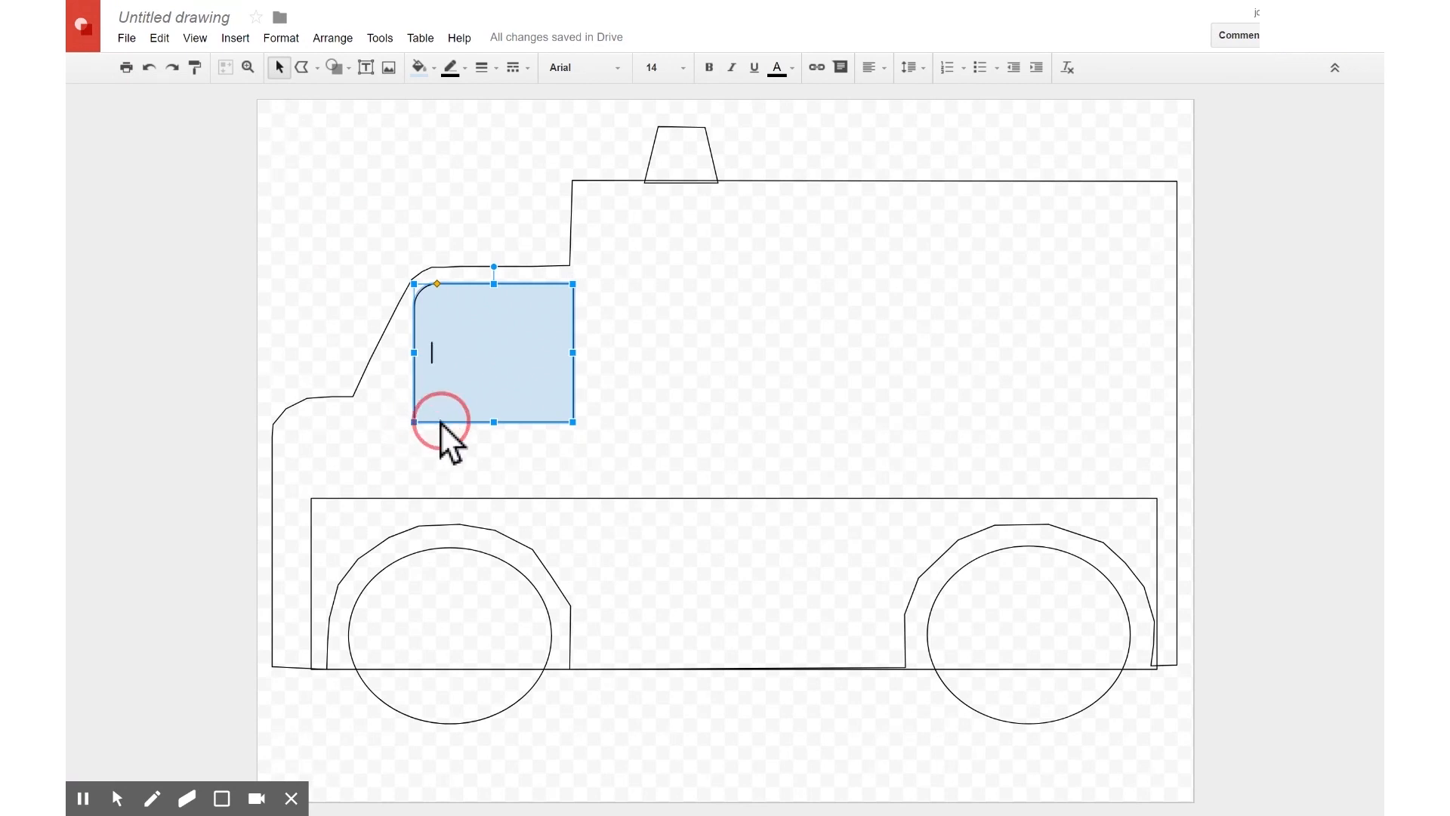
left_click_drag(414, 420, 421, 419)
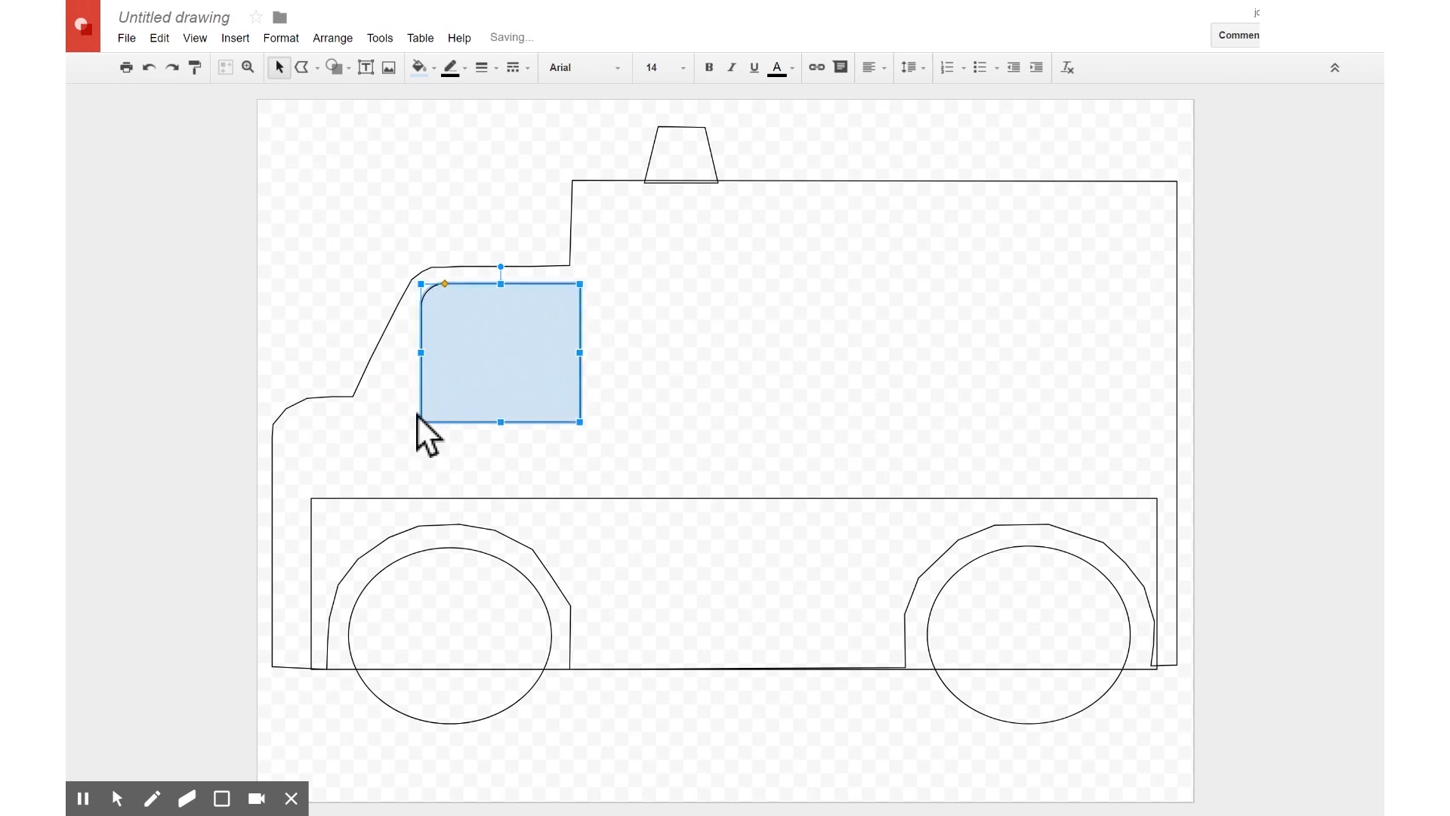
left_click_drag(499, 421, 492, 403)
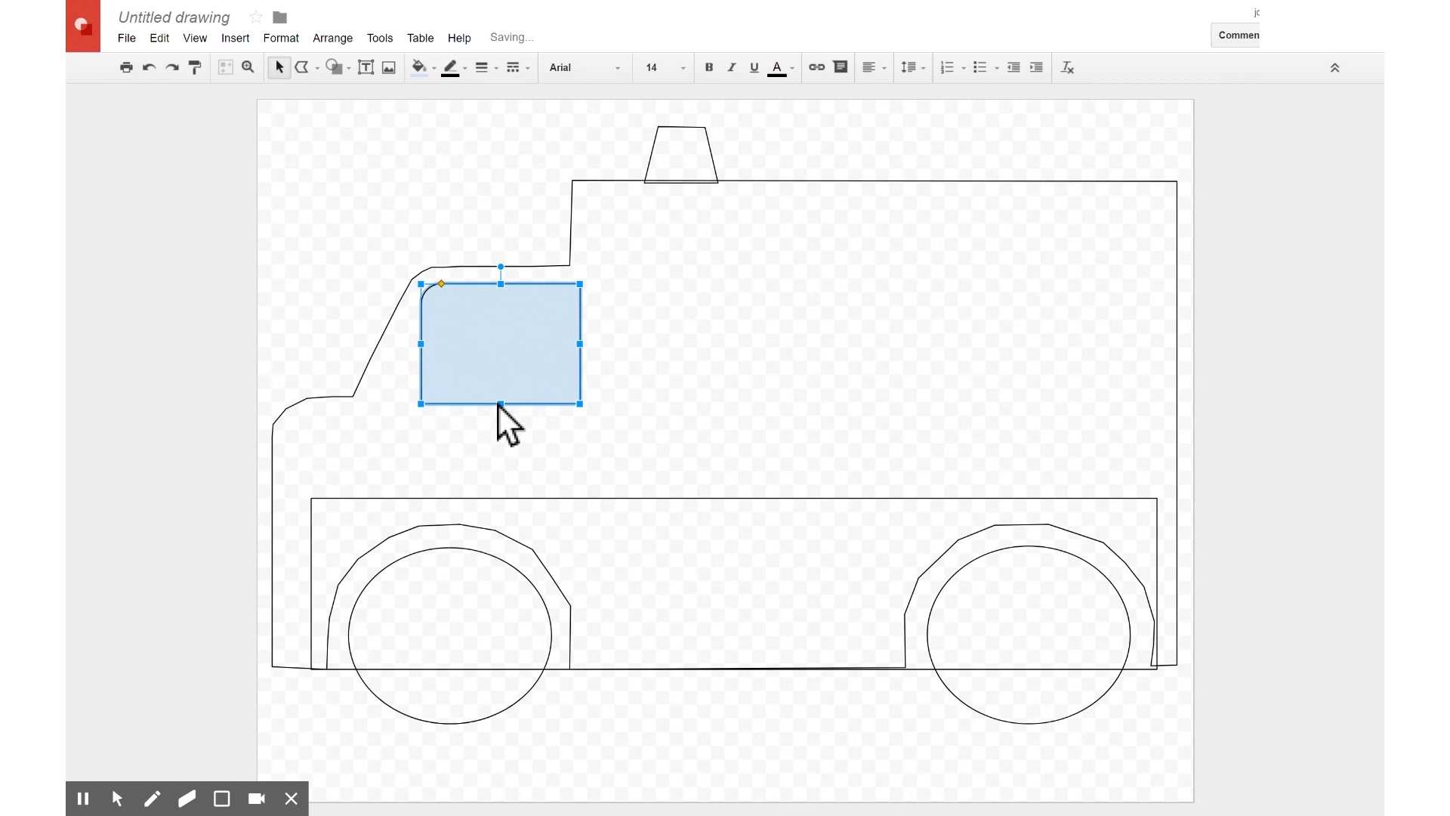
left_click_drag(580, 344, 561, 344)
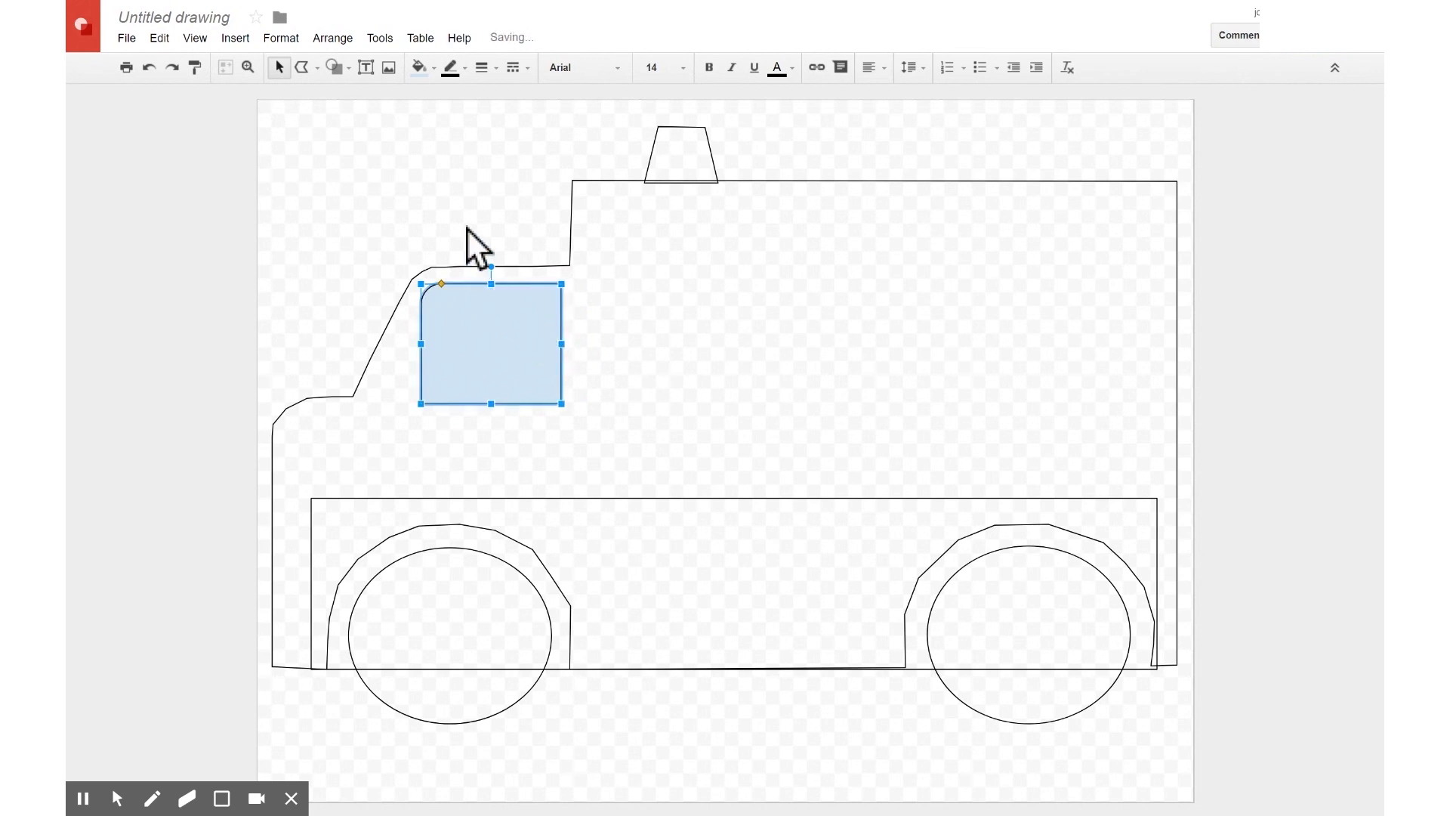
left_click(456, 198)
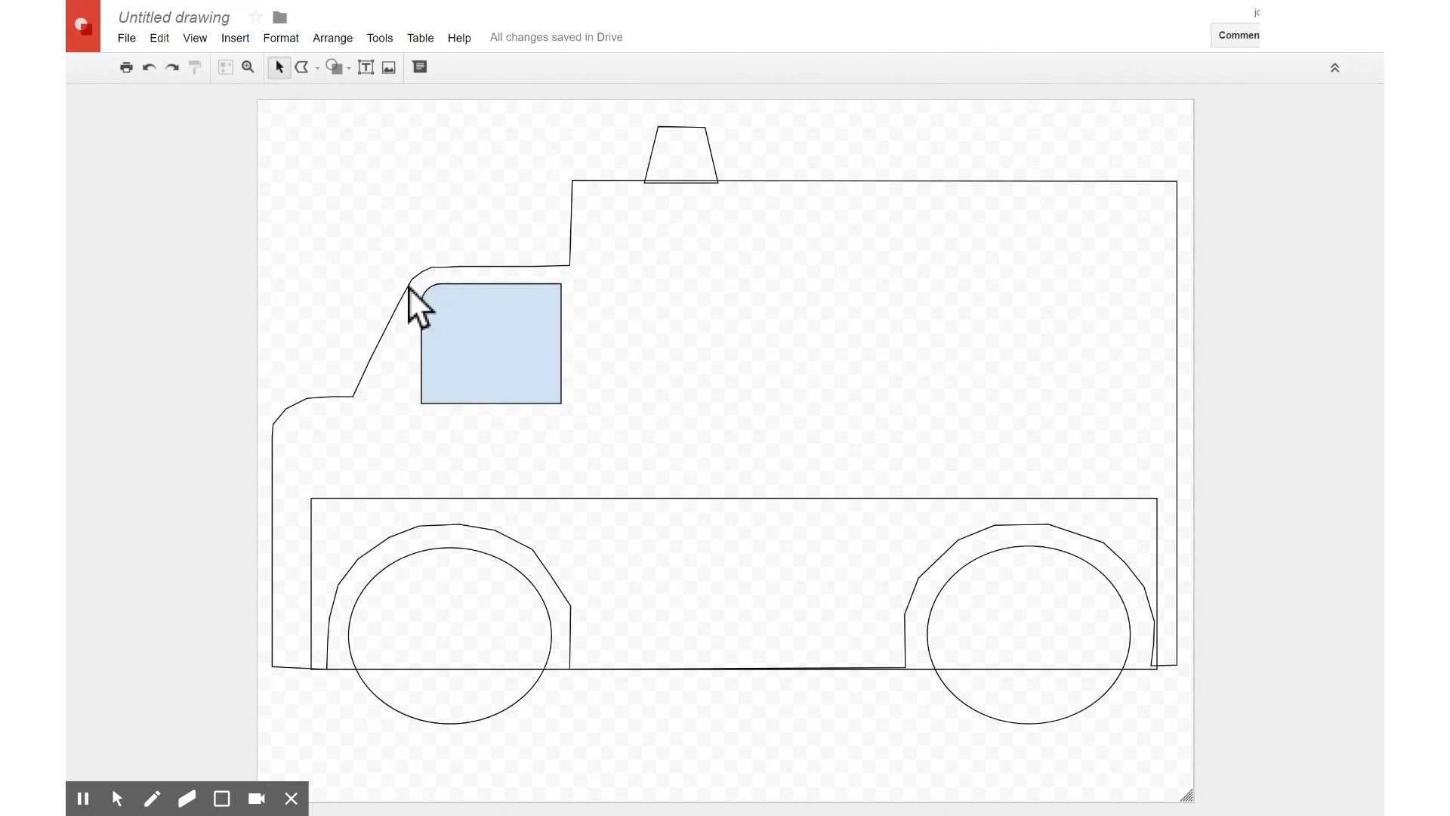
left_click(317, 67)
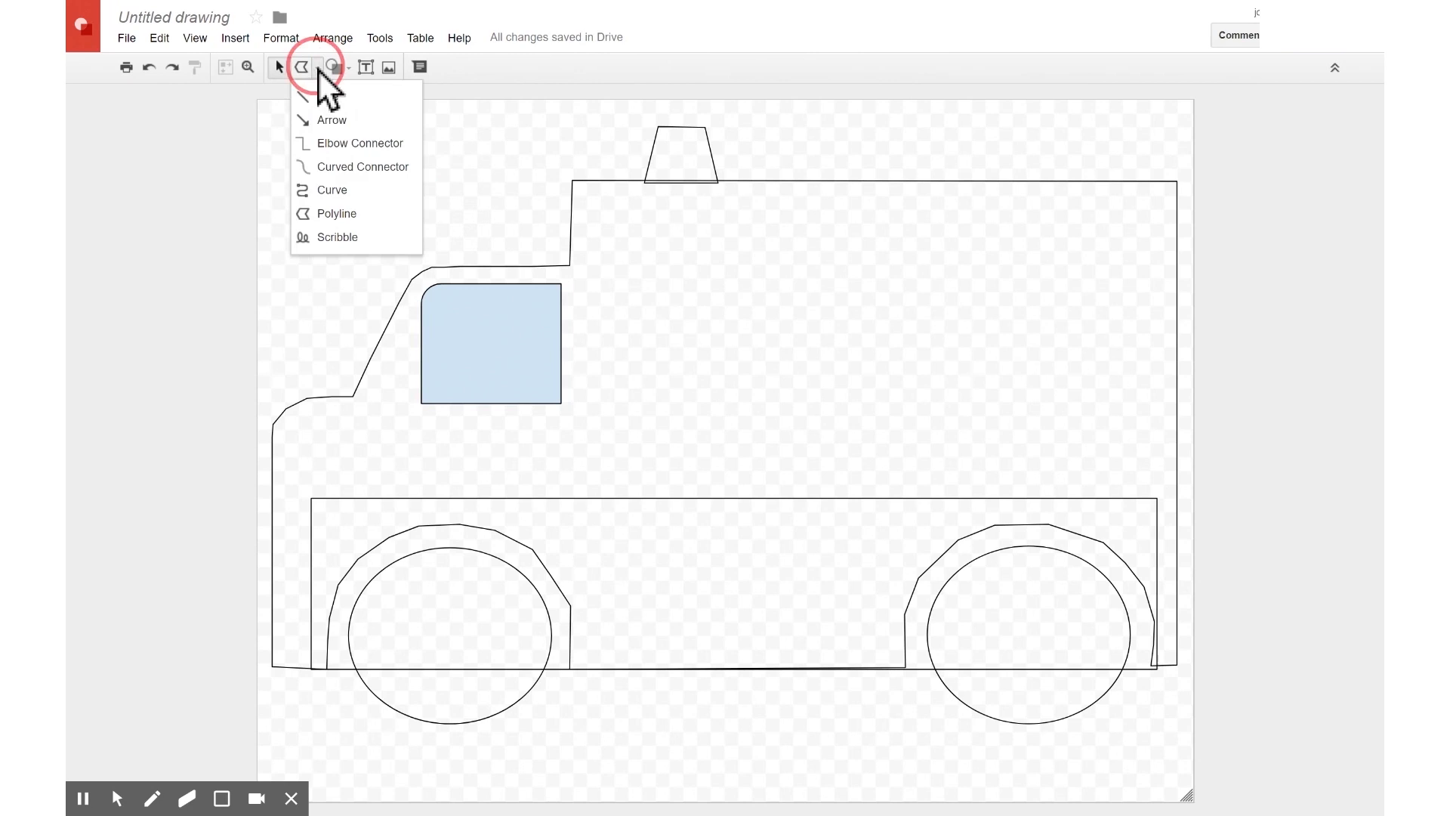
left_click(320, 212)
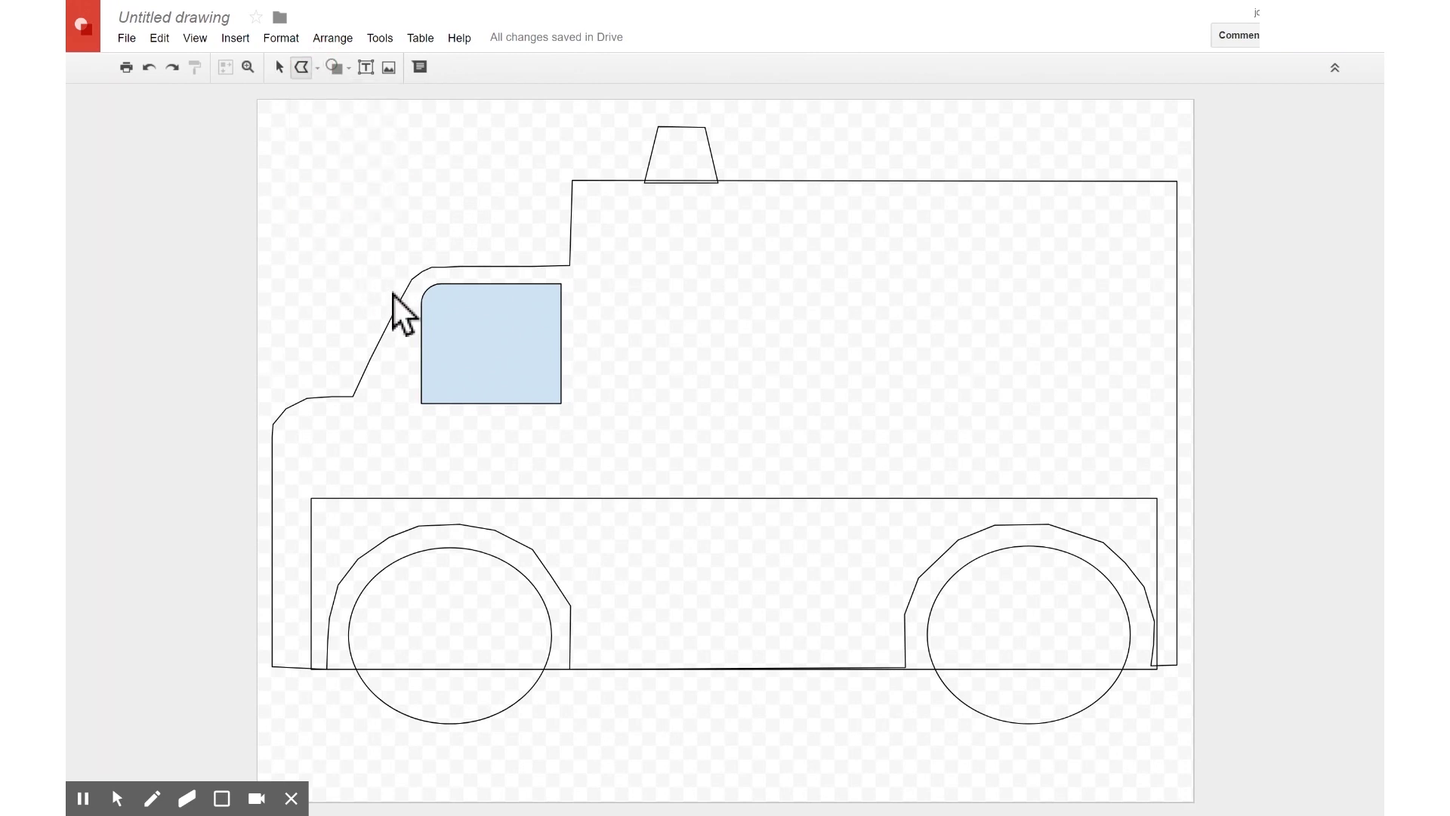
left_click(445, 284)
double_click(421, 298)
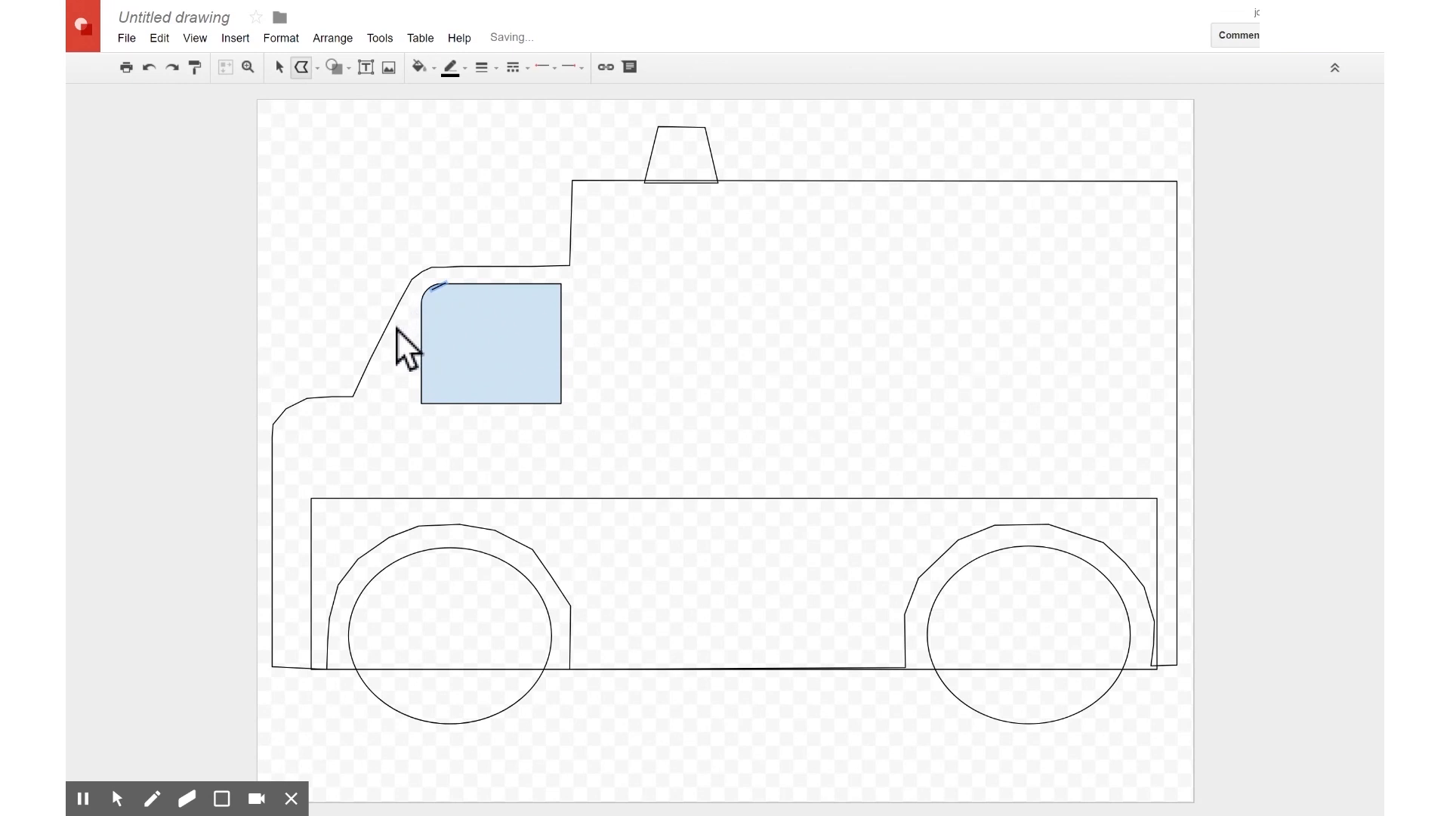
left_click(442, 278)
Step: Draw a closed polyline between the slanted windshield line and the window, running from the window's rounded corner down to its lower front corner
left_click(304, 68)
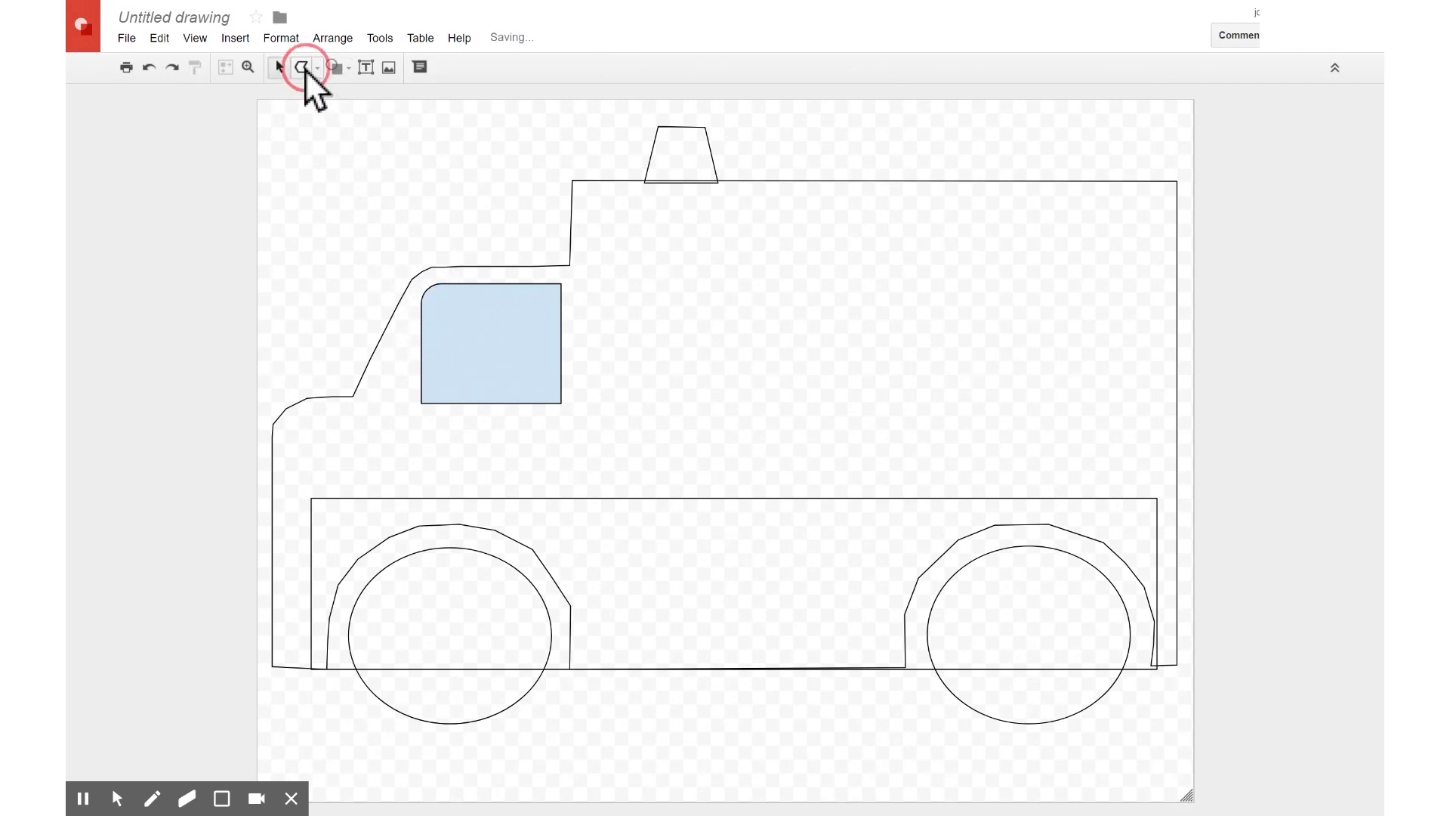
left_click(304, 69)
left_click(420, 294)
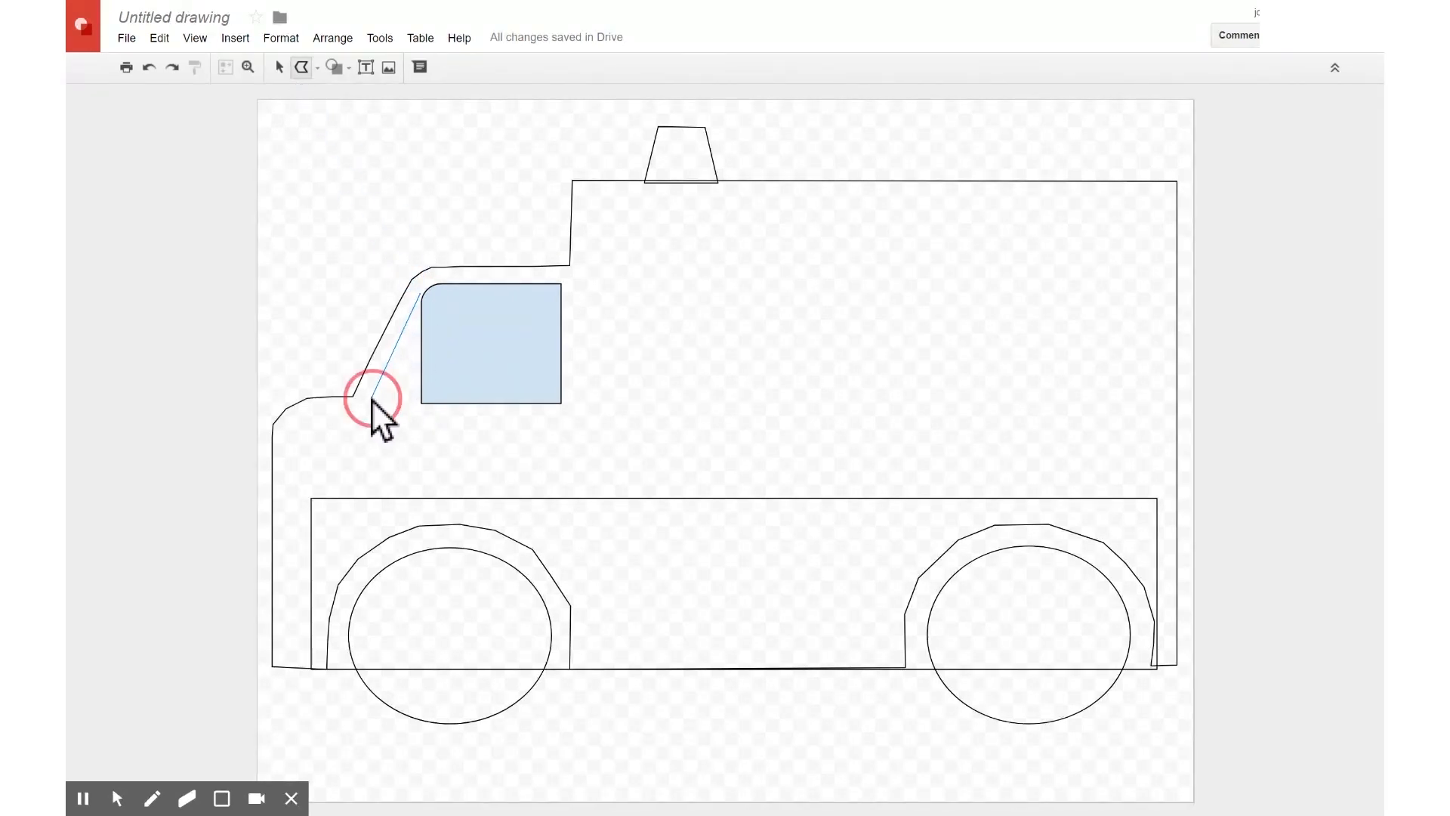
left_click(422, 403)
left_click(436, 286)
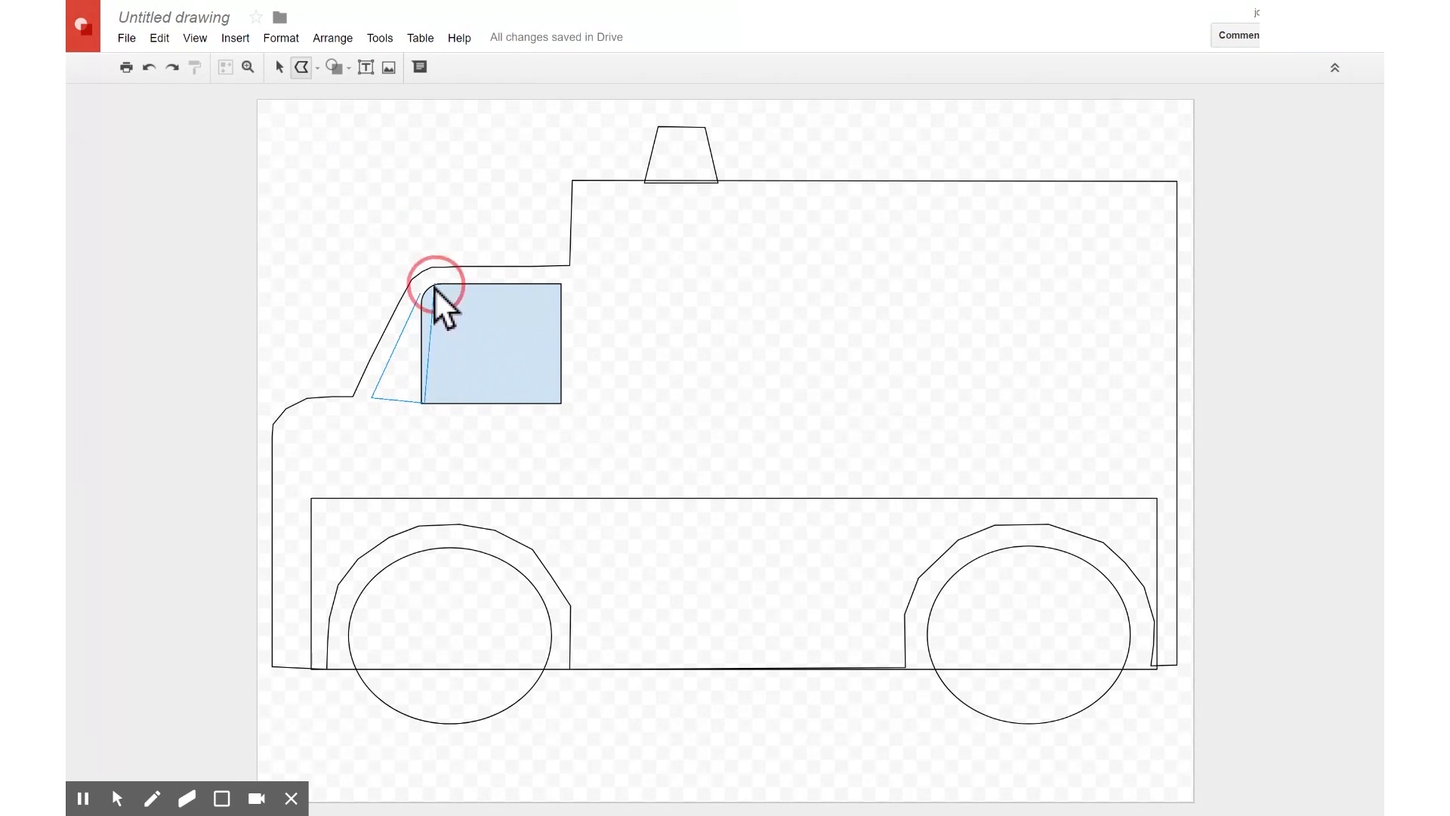
left_click(419, 296)
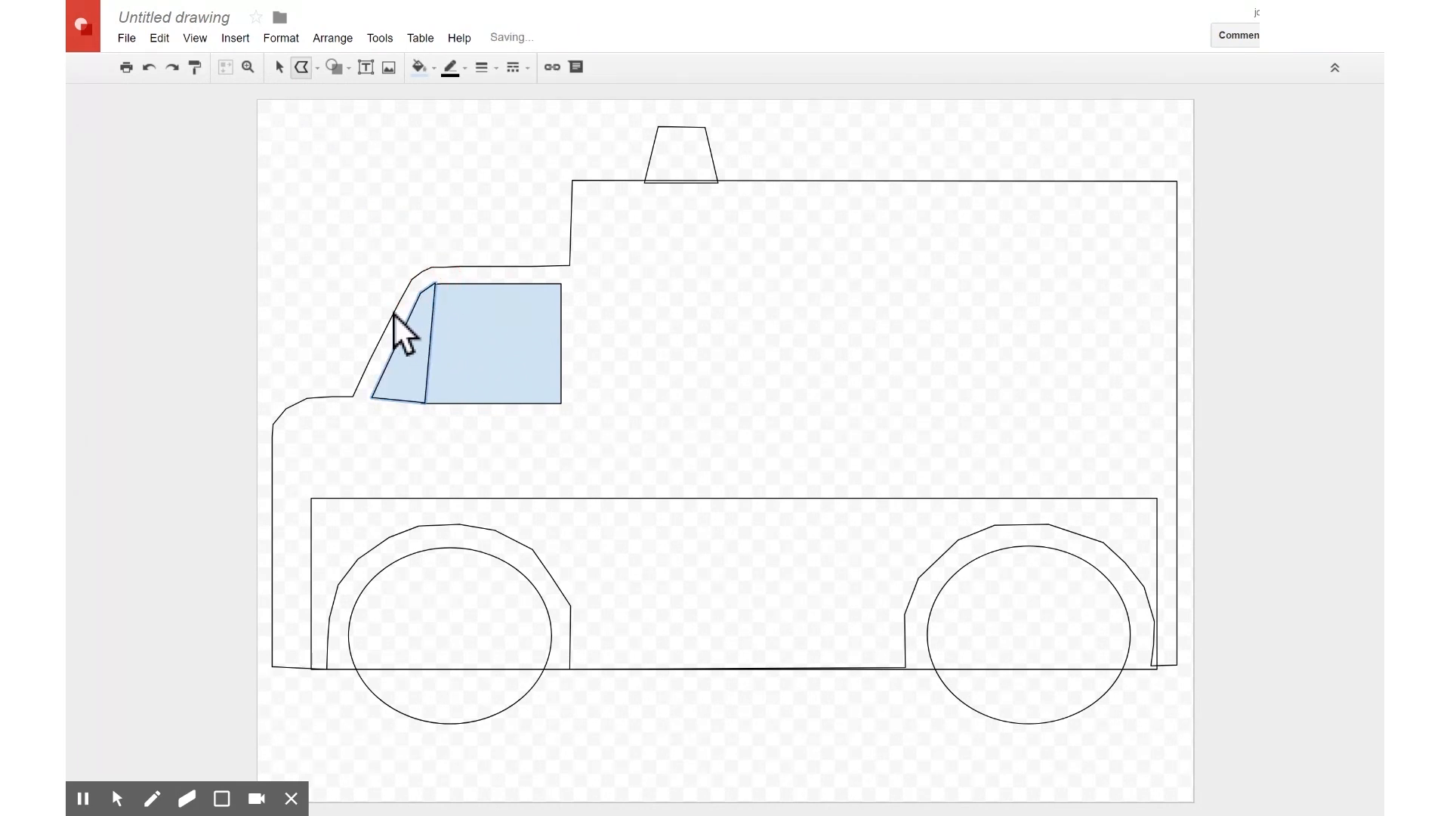
Step: Edit the slanted front pane's points, lowering its bottom front vertex to make its base nearly horizontal
left_click(280, 67)
left_click(424, 343)
double_click(431, 303)
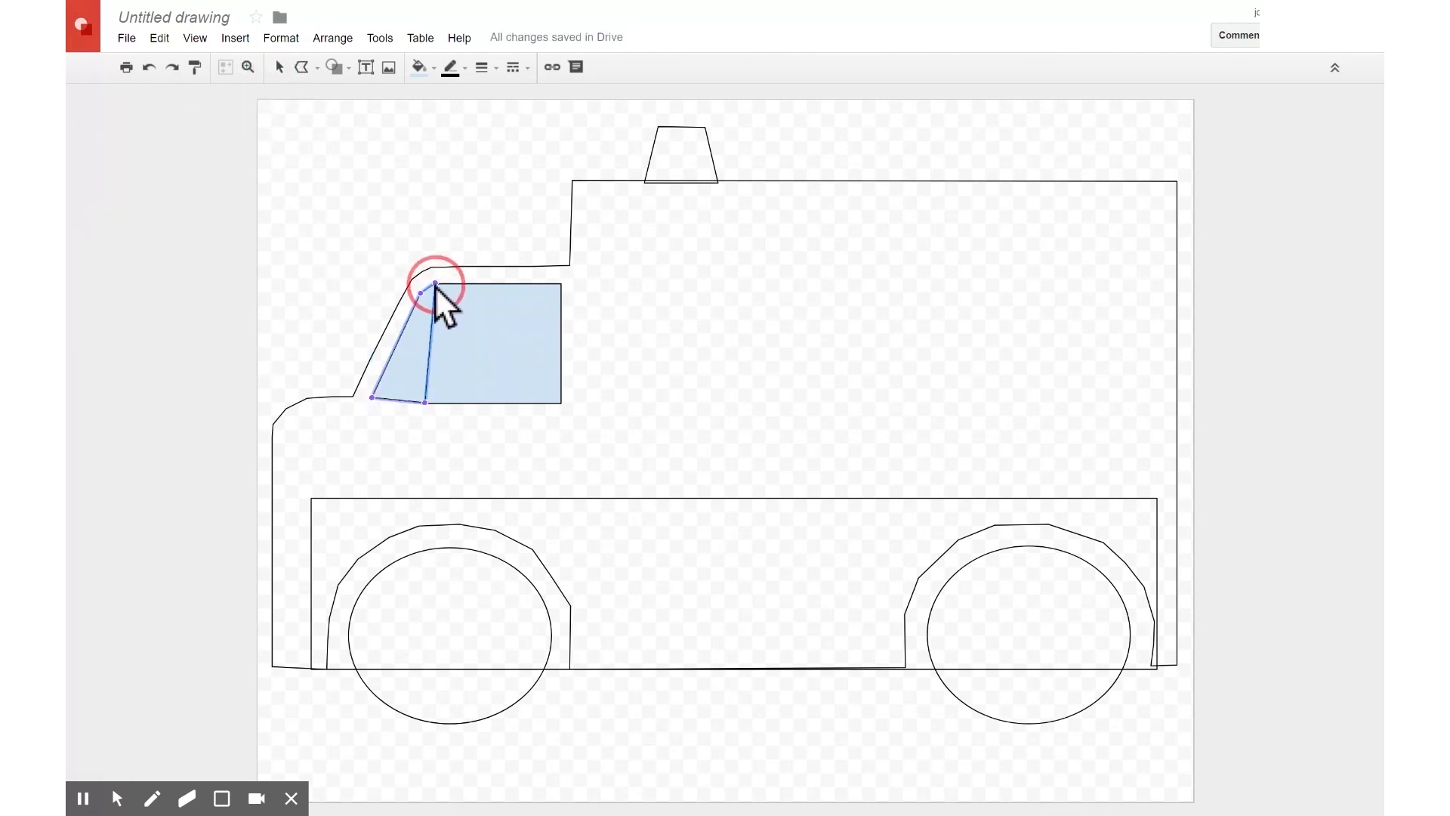
left_click(372, 398)
left_click_drag(372, 398, 372, 402)
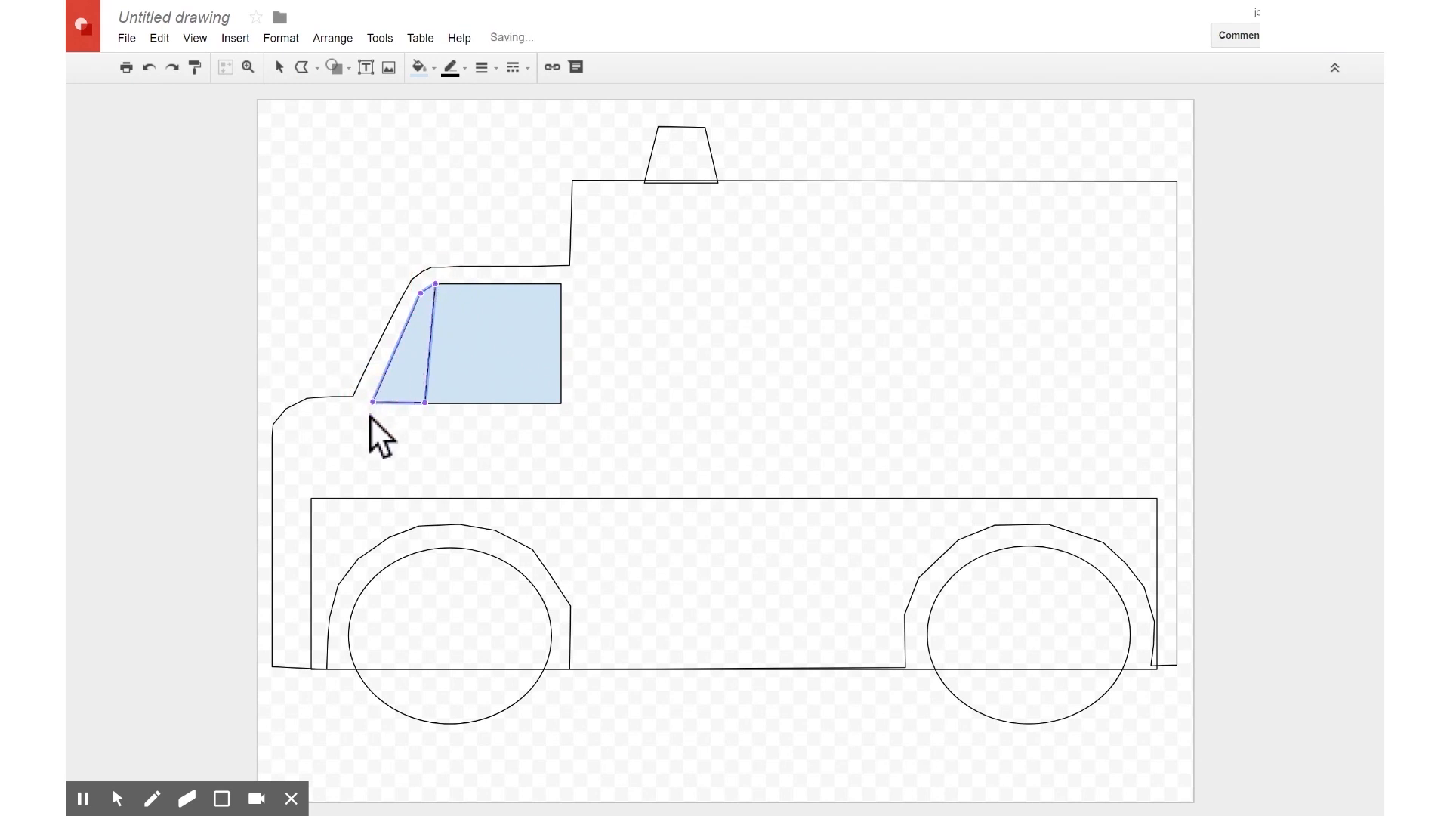
left_click(438, 401)
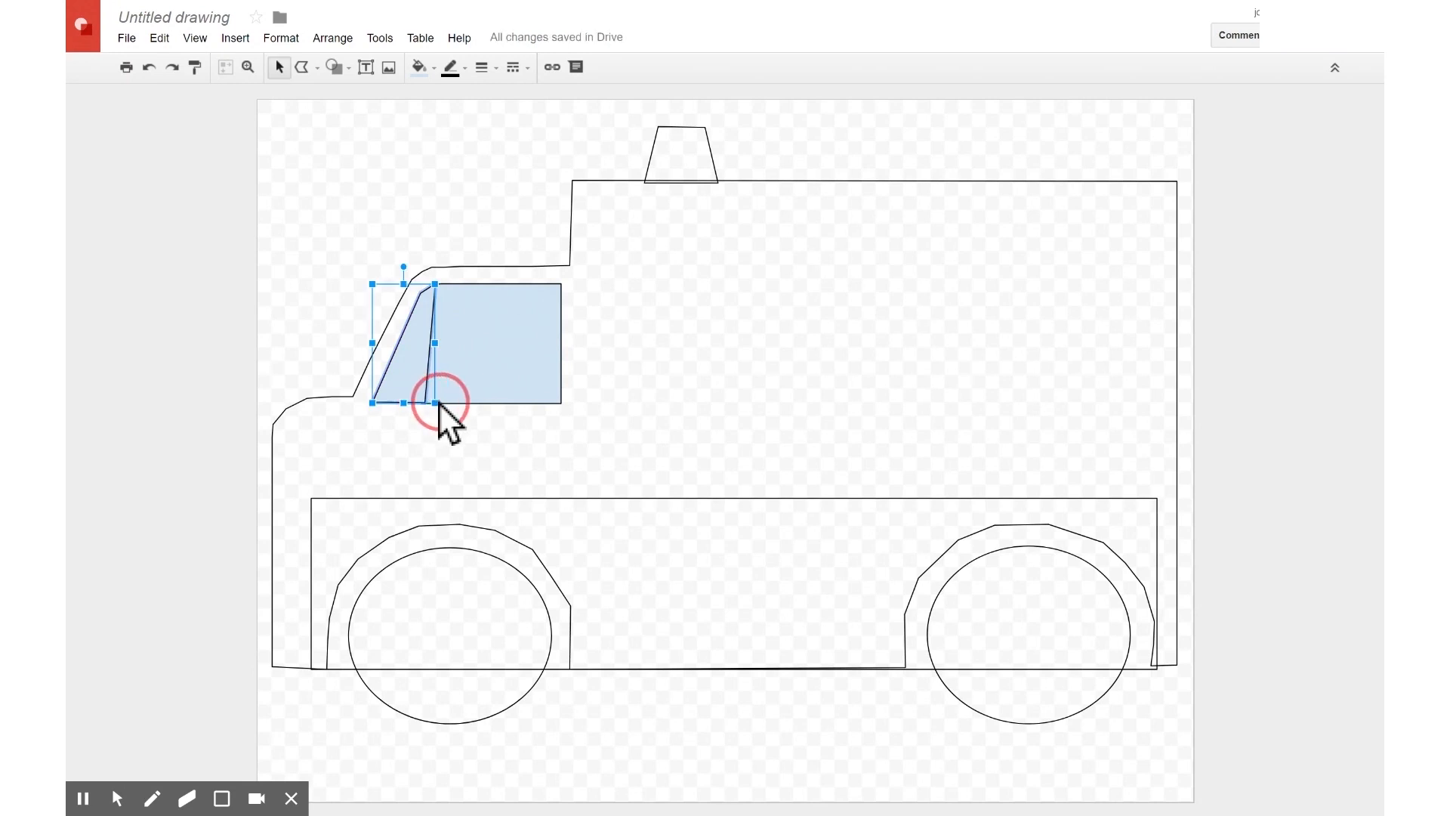
Step: Magnify the front pane's base and move its bottom front vertex down in line with the window's bottom edge
left_click(250, 68)
left_click(387, 394)
left_click(395, 366)
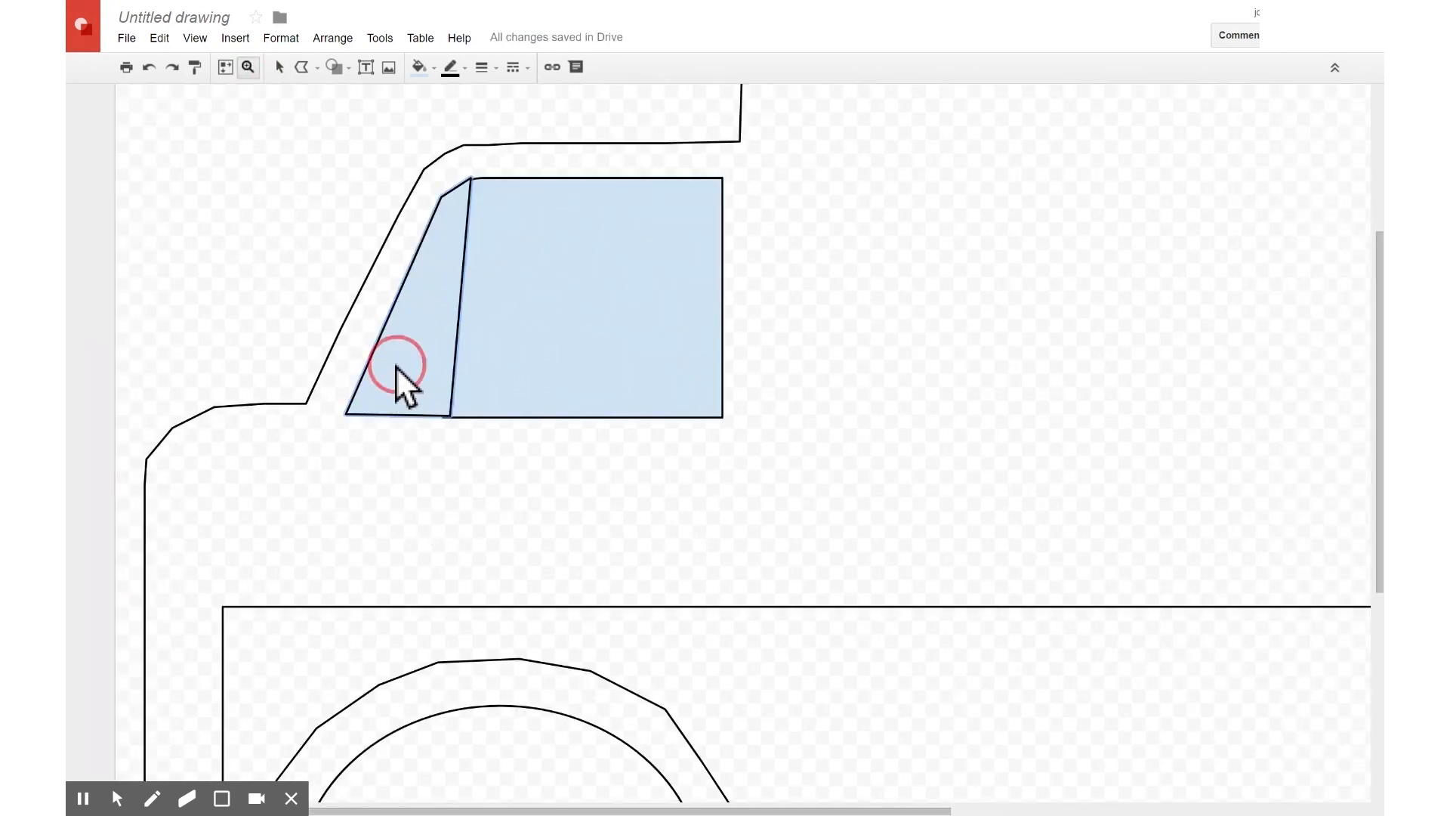
left_click(278, 68)
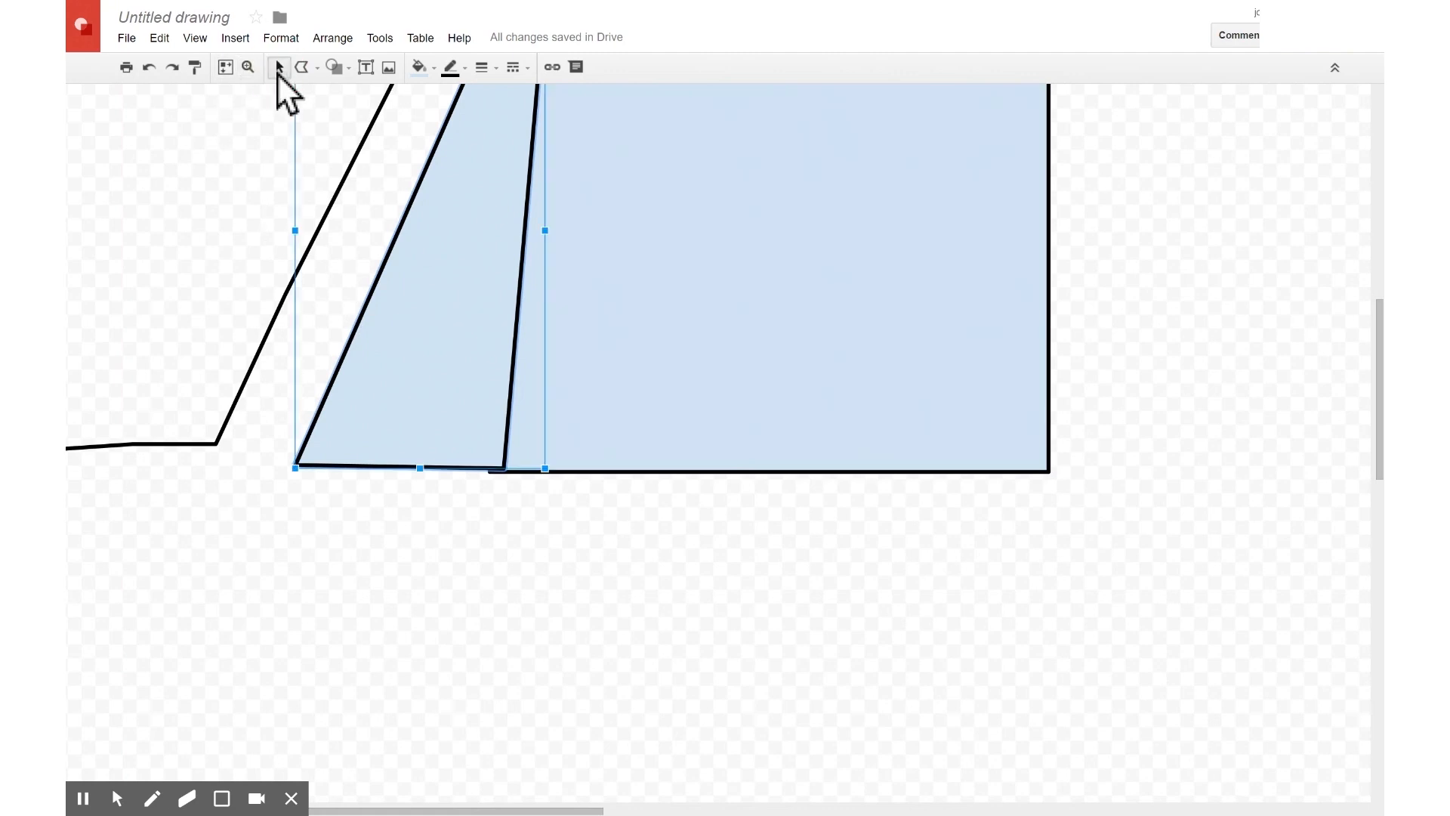
left_click(291, 415)
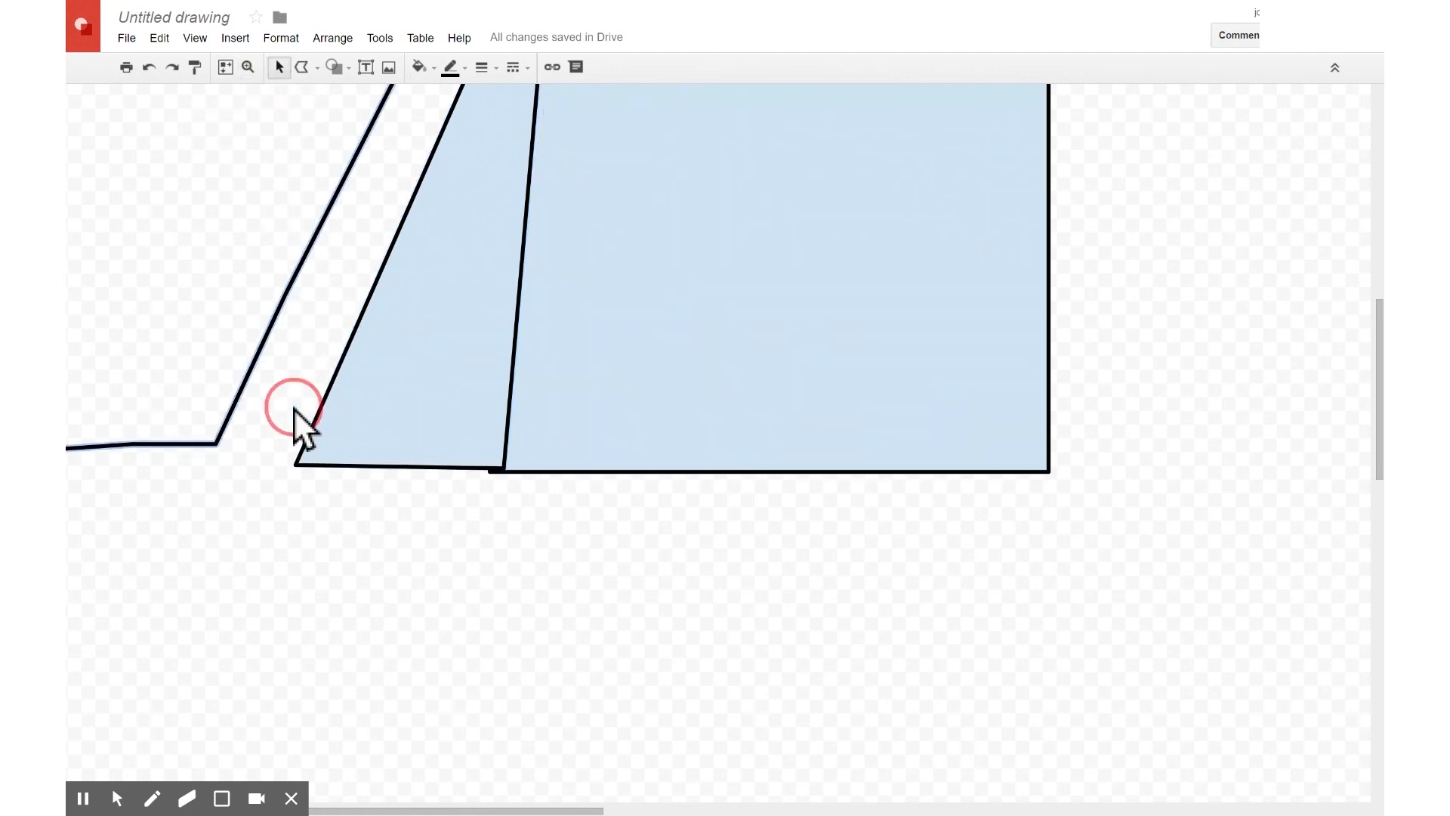
double_click(315, 432)
left_click(317, 430)
left_click(318, 428)
left_click(294, 465)
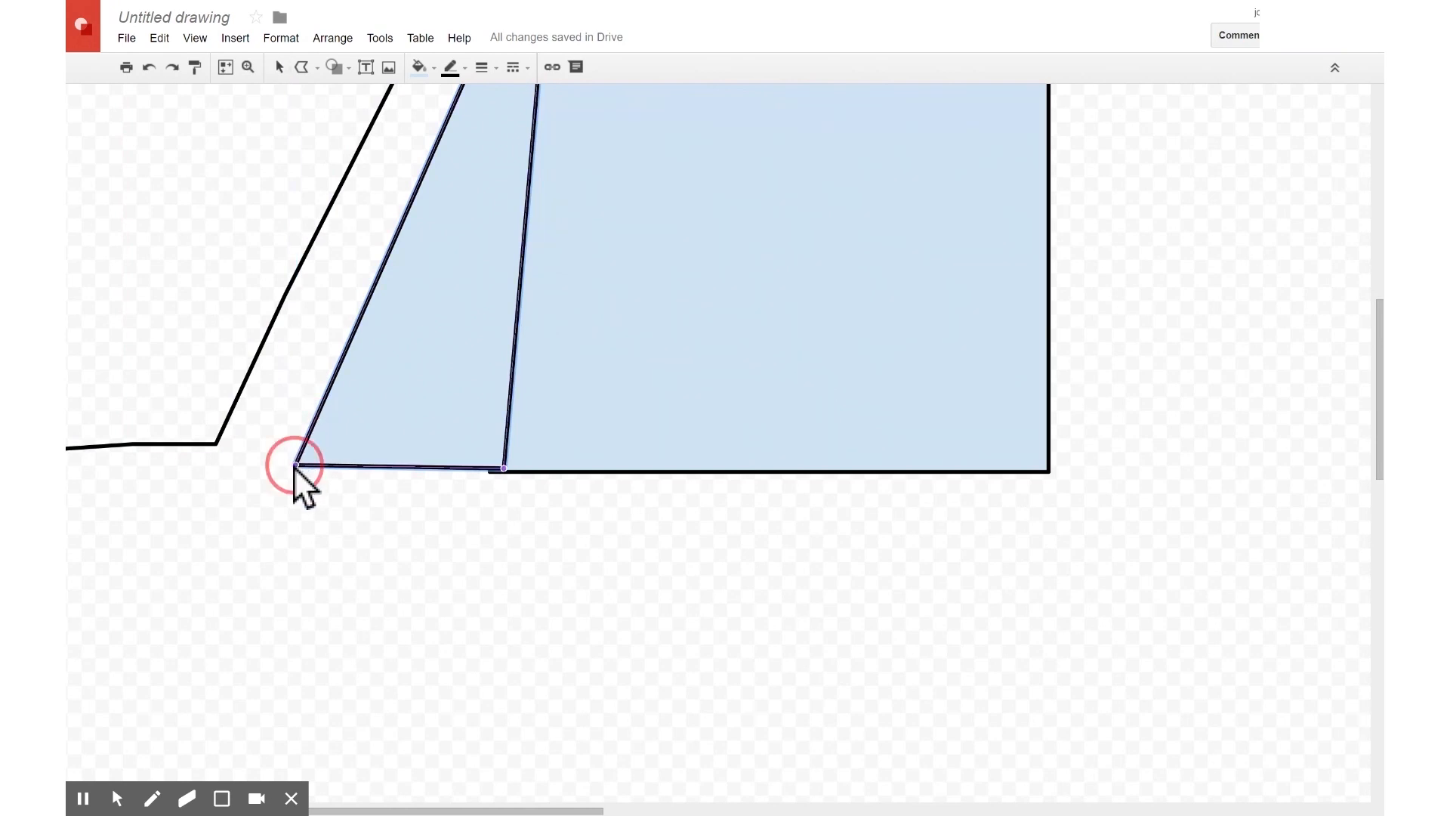
left_click_drag(295, 467, 293, 474)
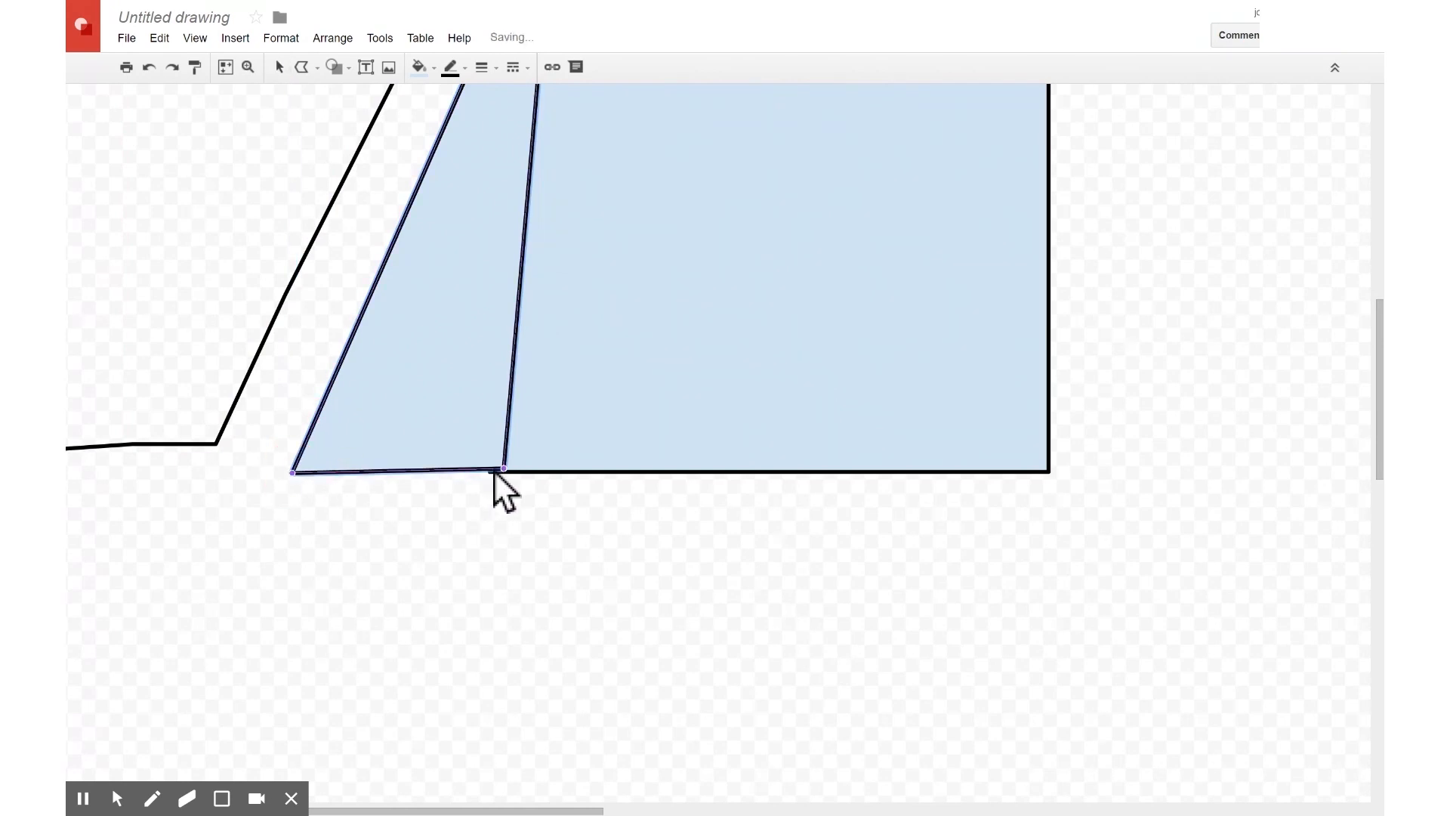
Step: Move the front pane's bottom rear vertex onto the window's bottom edge and nudge its bottom front vertex slightly lower
left_click(497, 473)
left_click(501, 462)
double_click(501, 462)
left_click(503, 464)
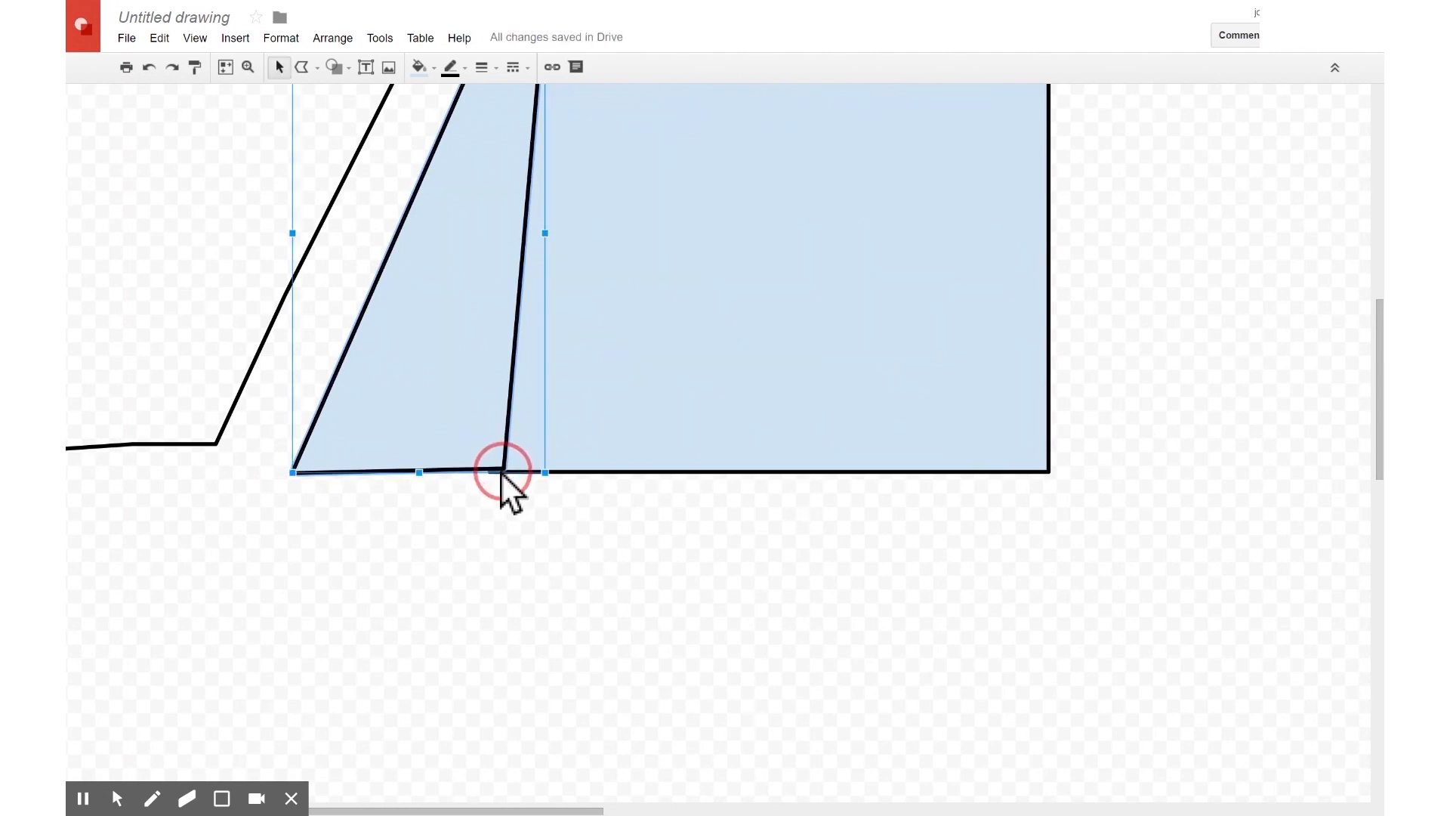
double_click(505, 462)
left_click(502, 471)
left_click_drag(503, 472, 502, 473)
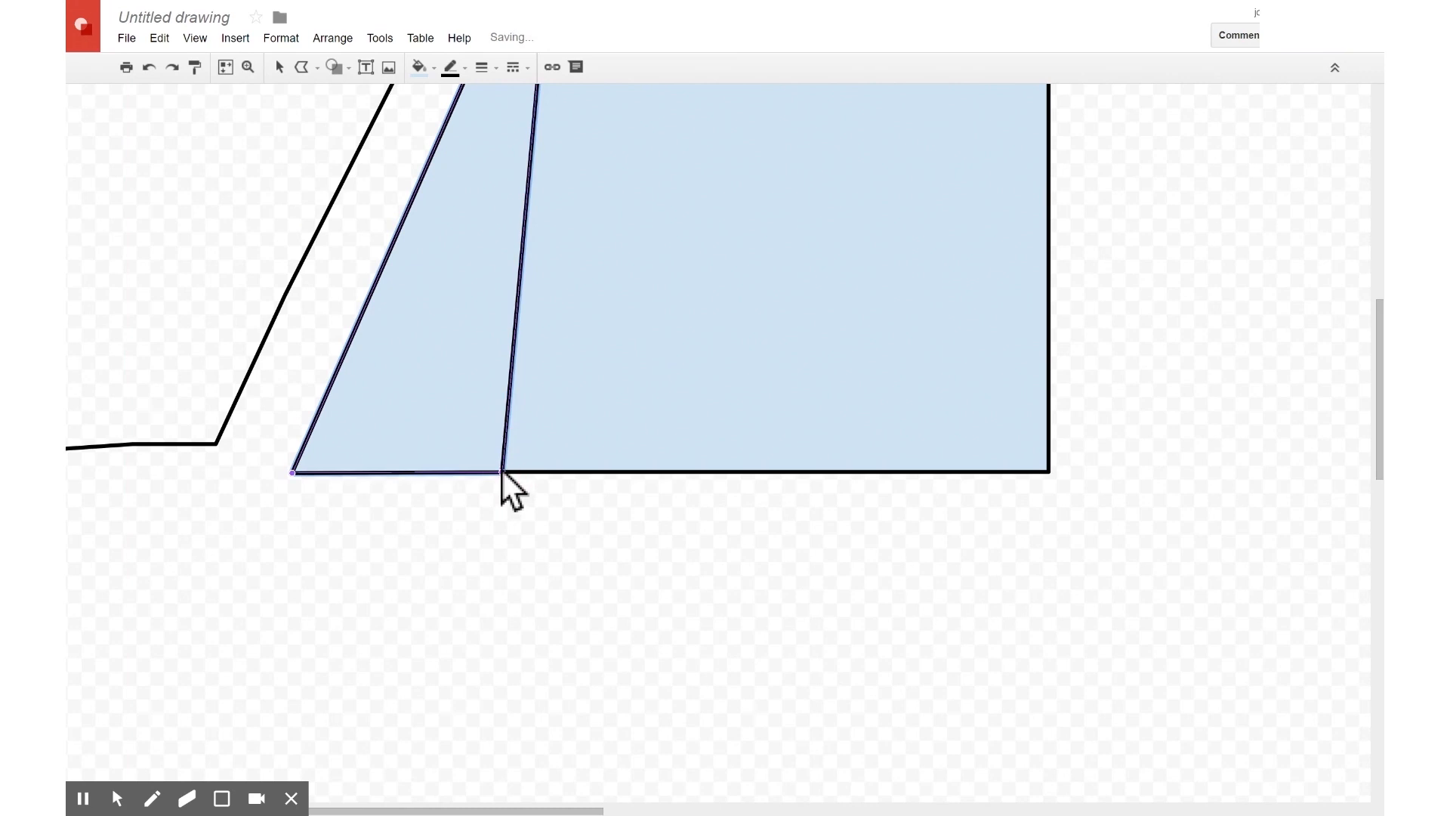
left_click_drag(293, 472, 293, 477)
left_click(293, 476)
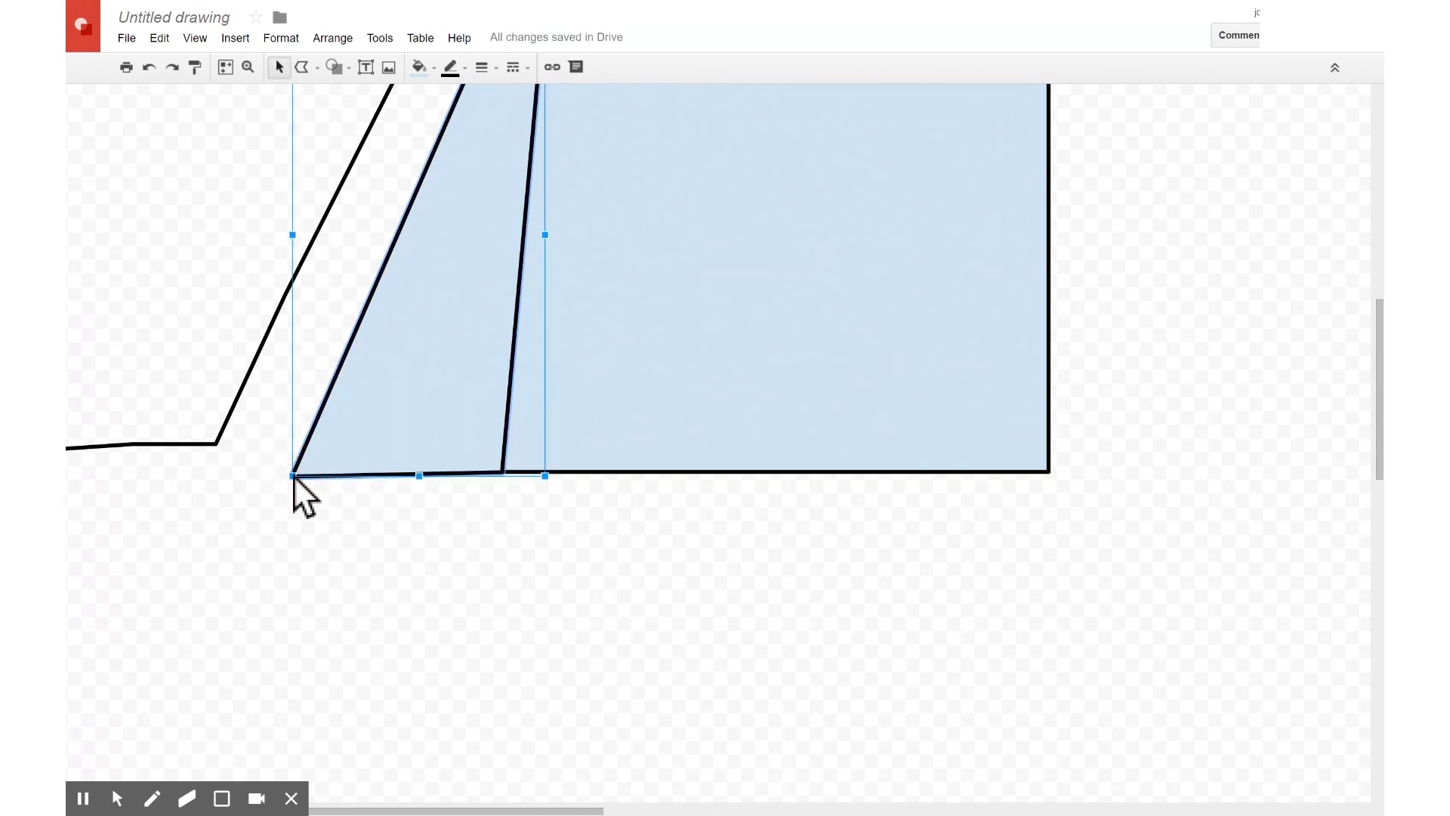
Step: Edit the front pane's points, moving its bottom front vertex slightly farther forward
double_click(293, 477)
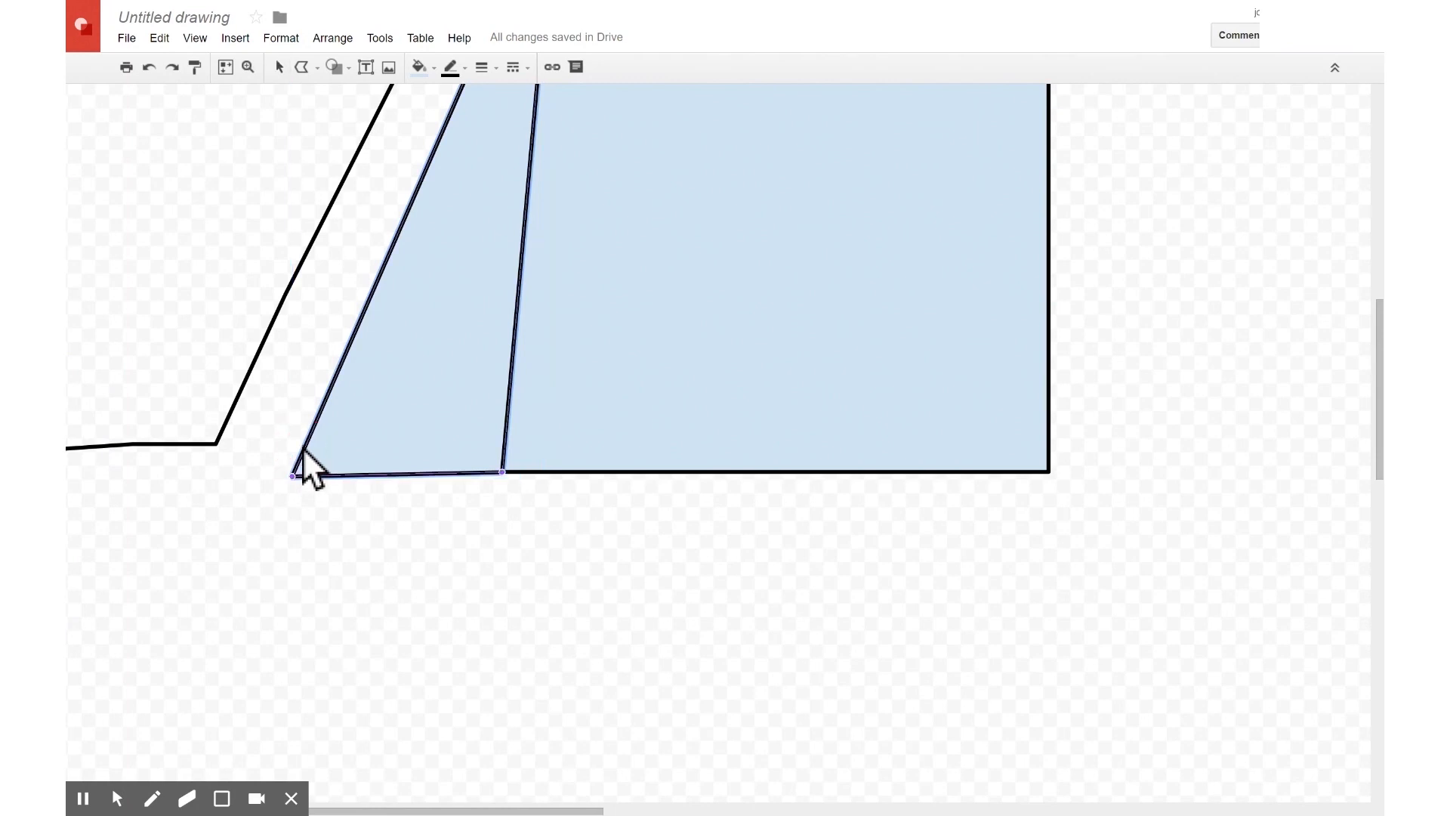
left_click_drag(293, 476, 288, 477)
scroll(279, 327, "down", 1)
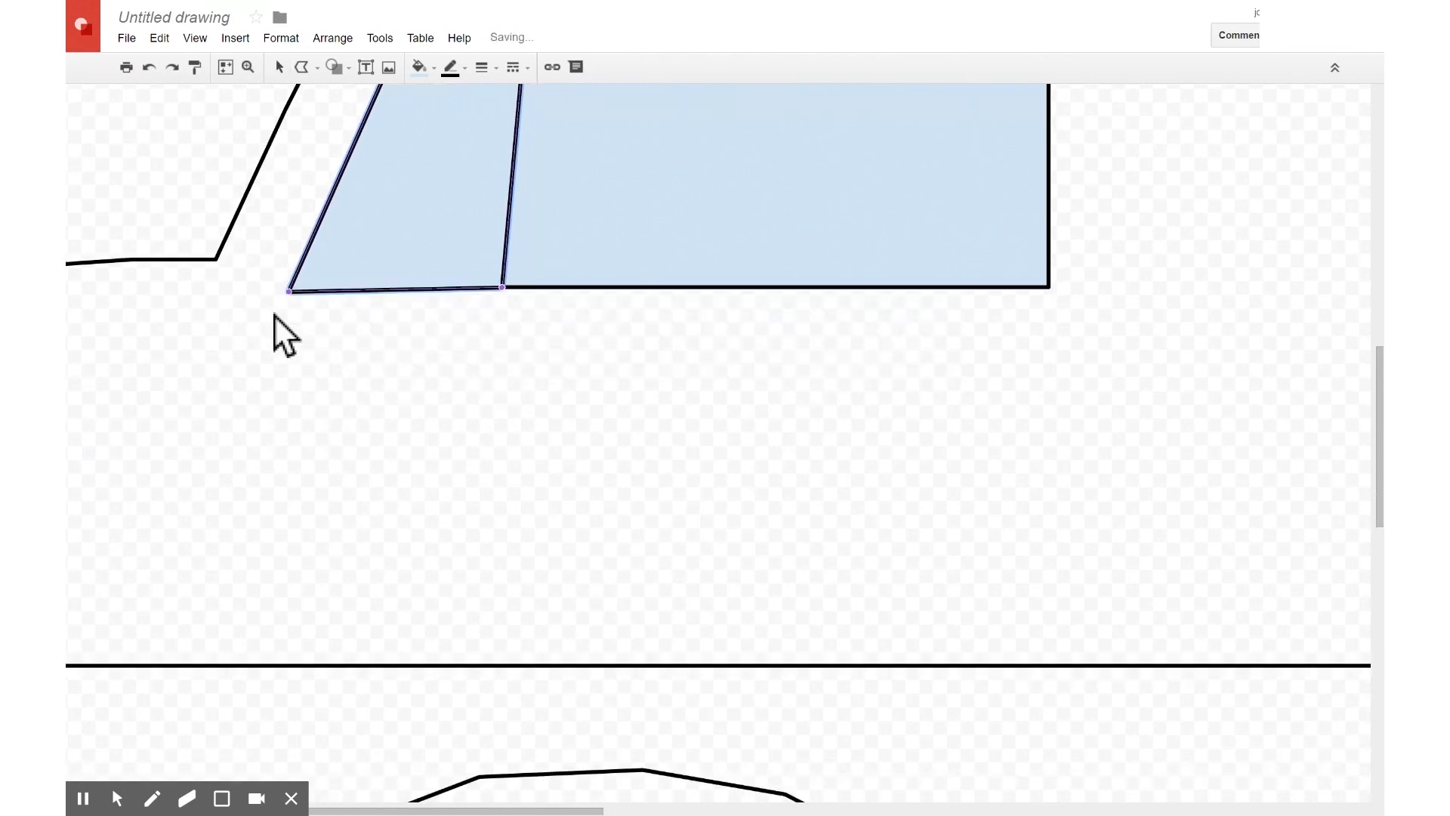
scroll(285, 327, "up", 8)
scroll(299, 313, "down", 5)
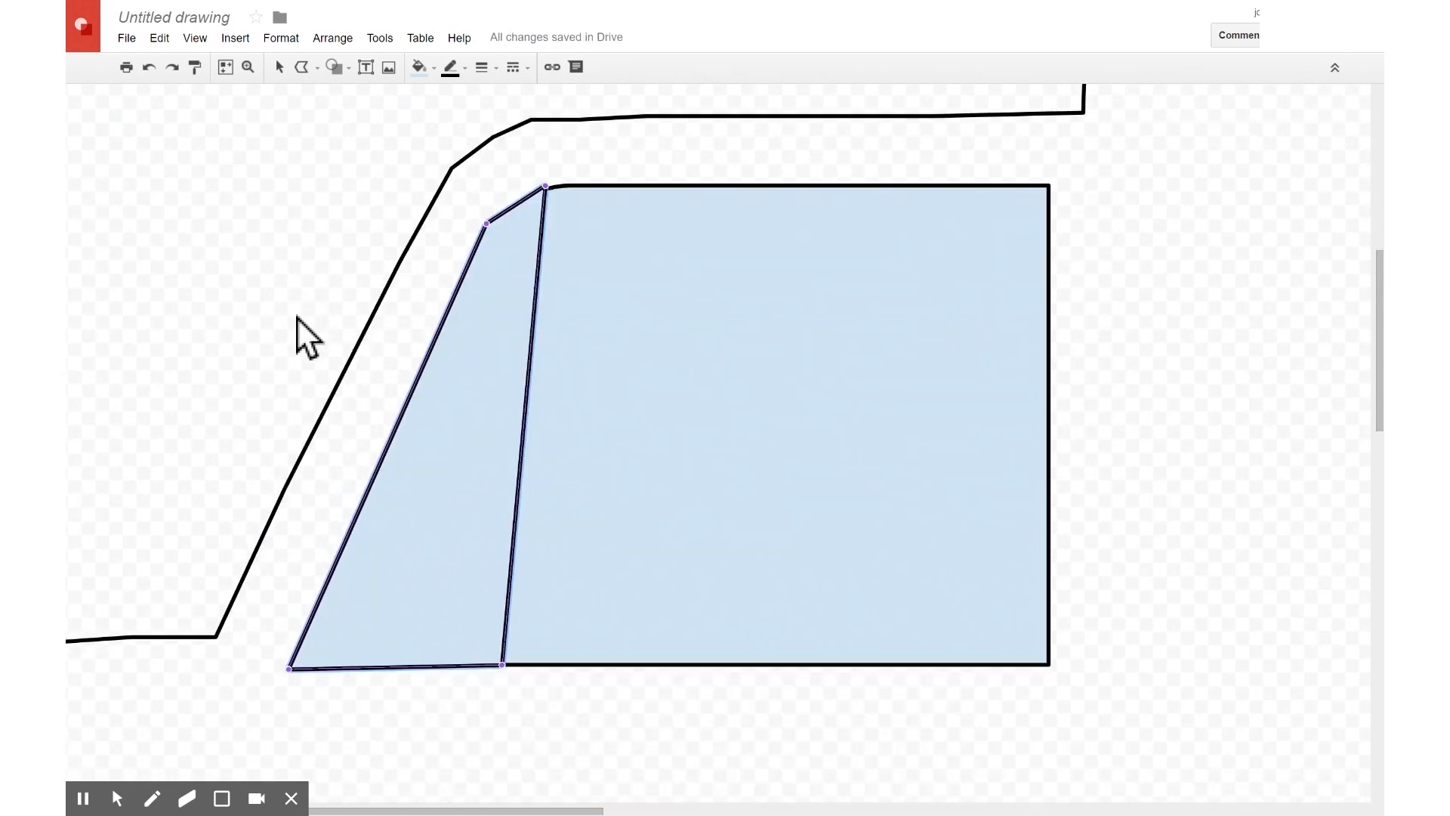
scroll(293, 321, "down", 3)
scroll(291, 325, "up", 3)
Step: Select the slanted front pane and the cab window together and make their fill transparent
left_click(278, 67)
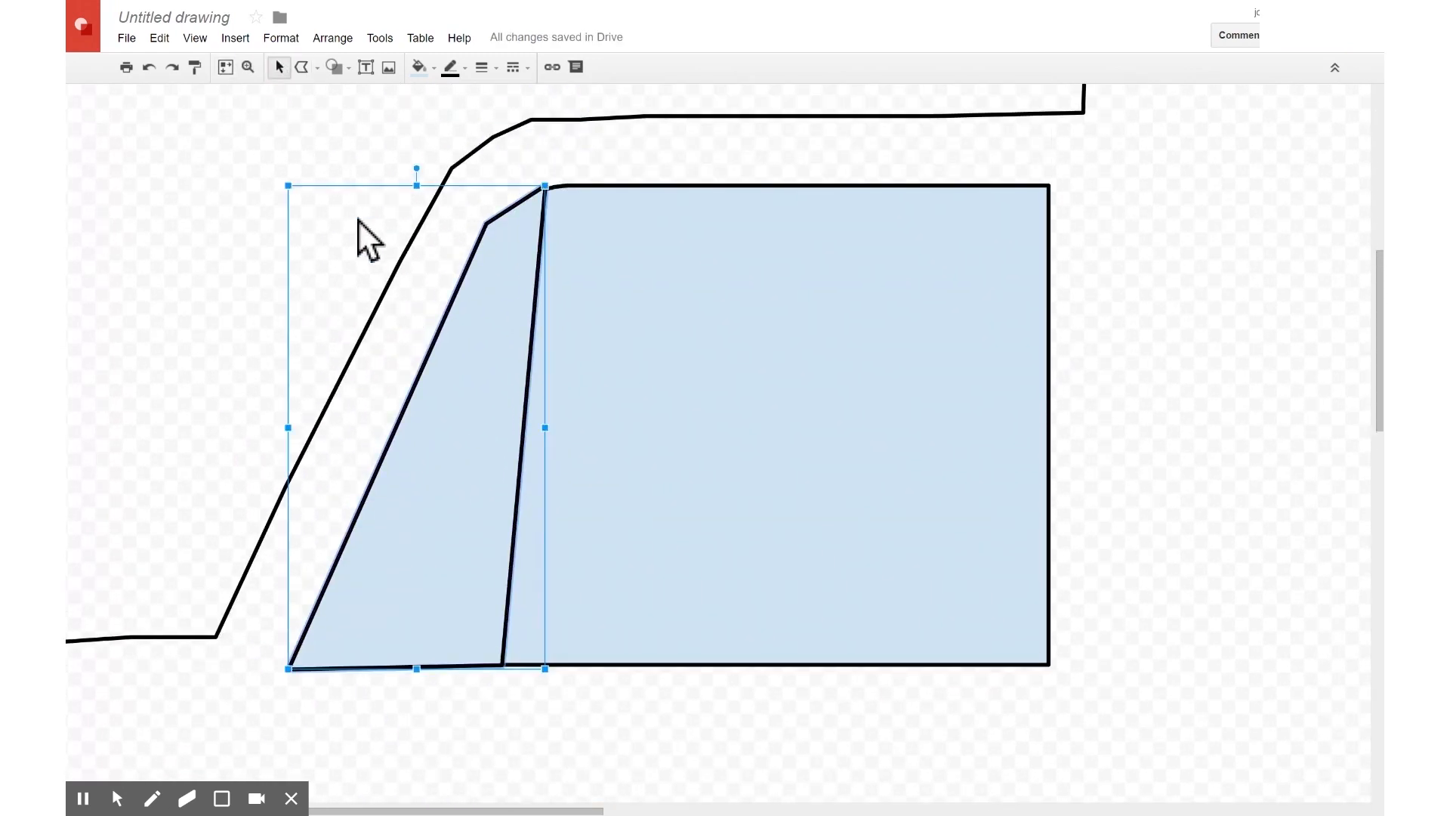
left_click(604, 184, "shift")
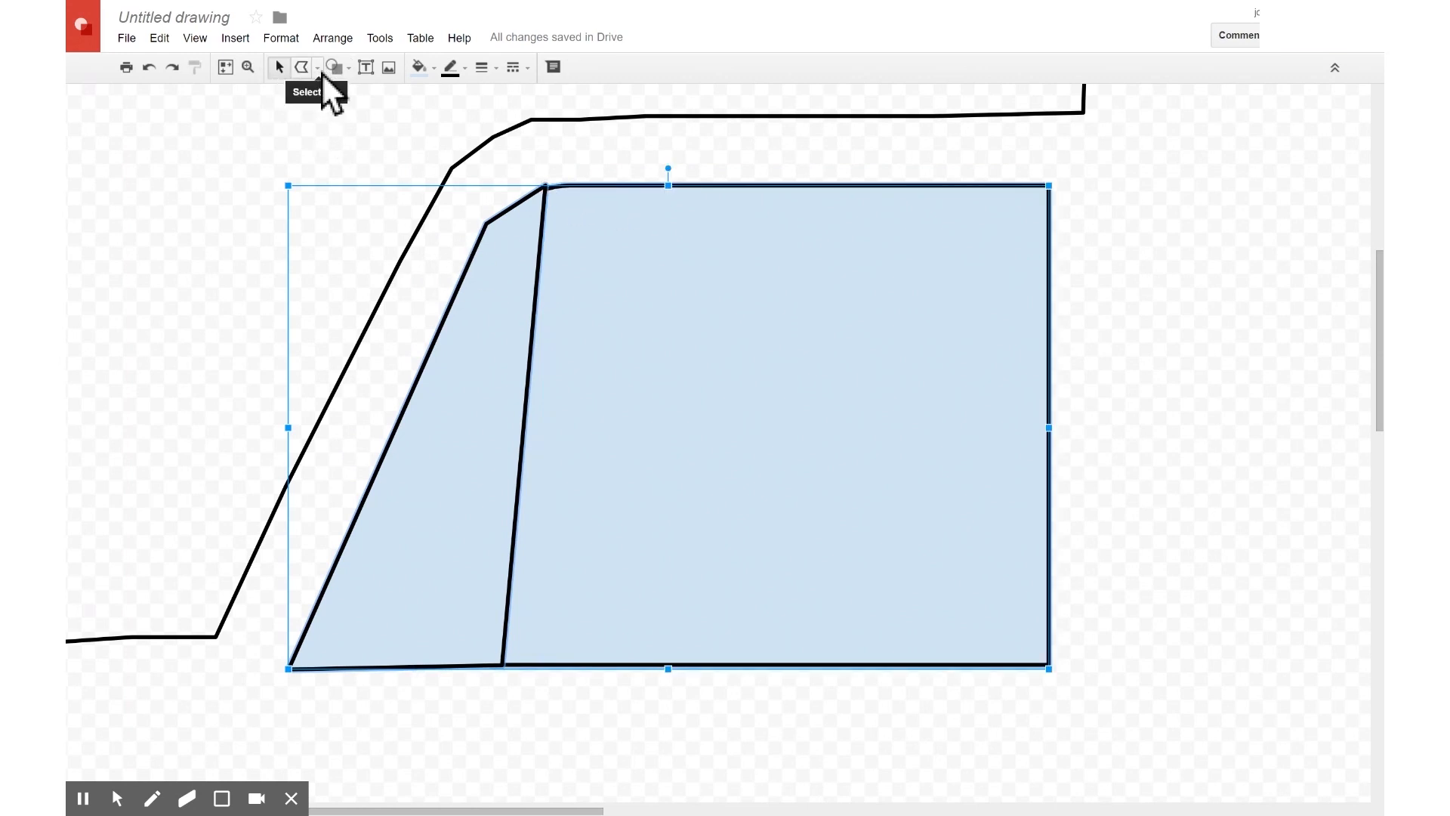
left_click(419, 67)
left_click(454, 135)
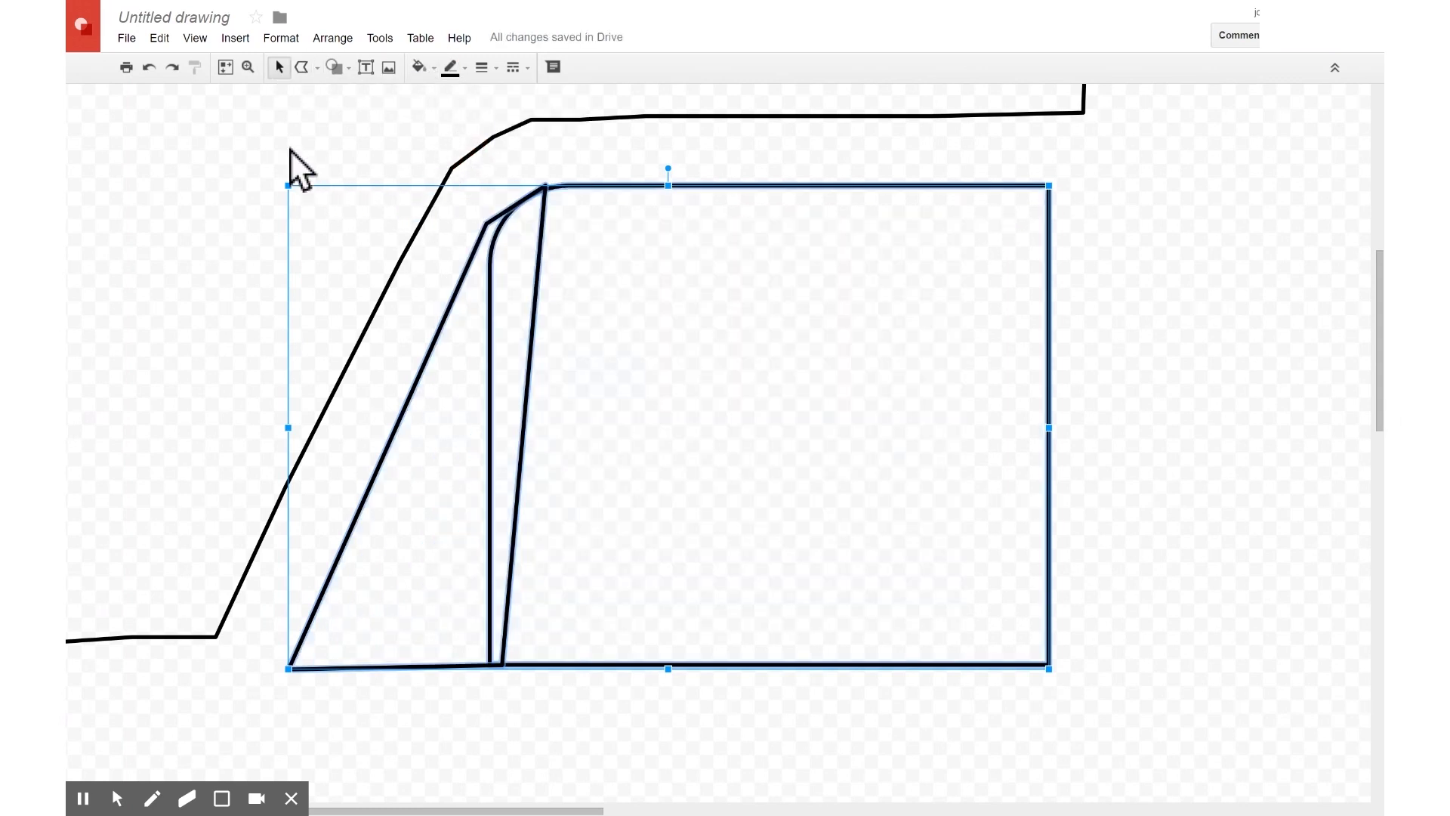
Step: Fit the whole drawing in view and cut both window shapes out of the ambulance
left_click(206, 38)
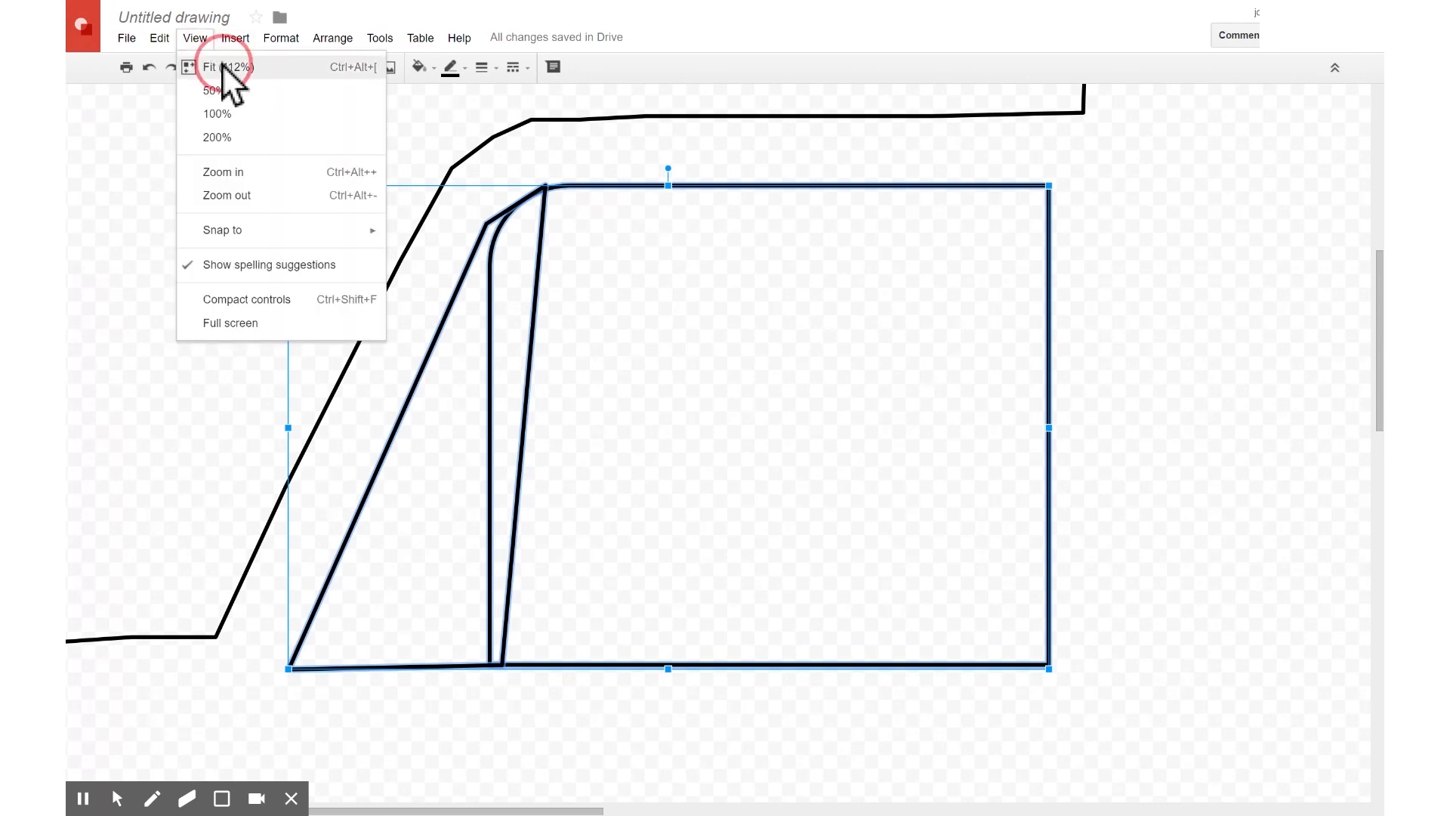
left_click(224, 68)
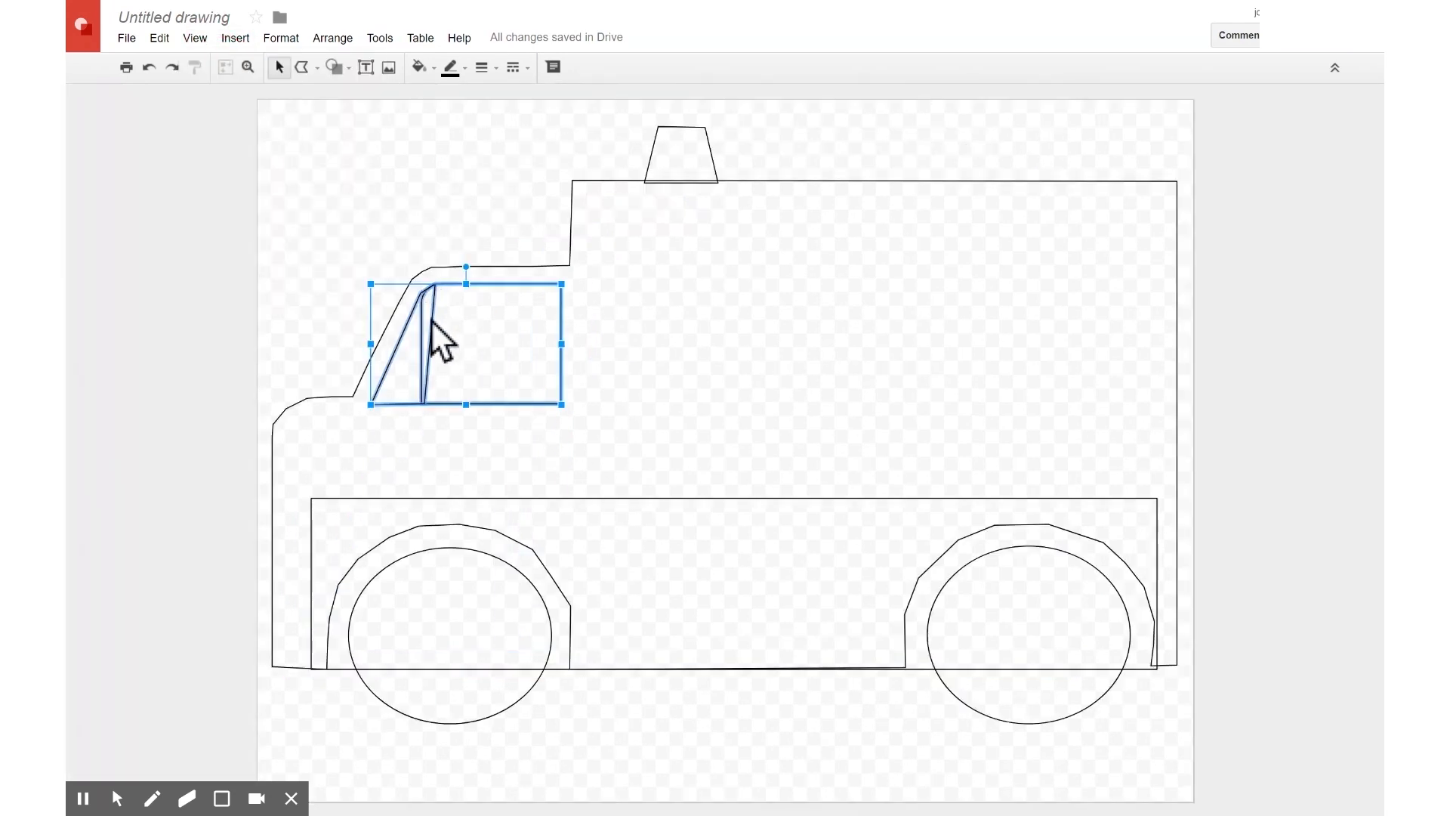
key("Delete")
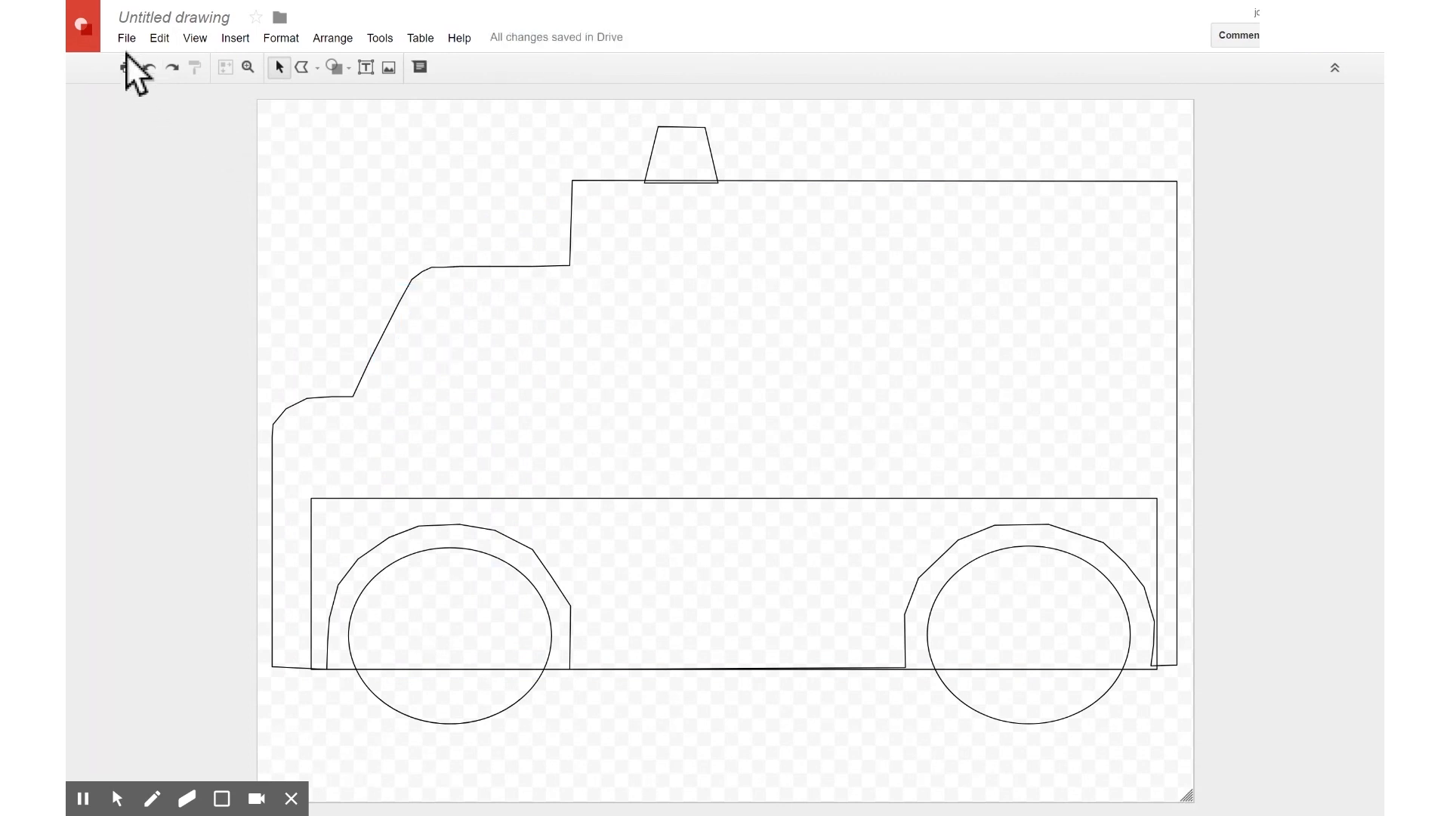
Step: Rename the drawing as "ambulance minus window"
left_click_drag(119, 17, 161, 17)
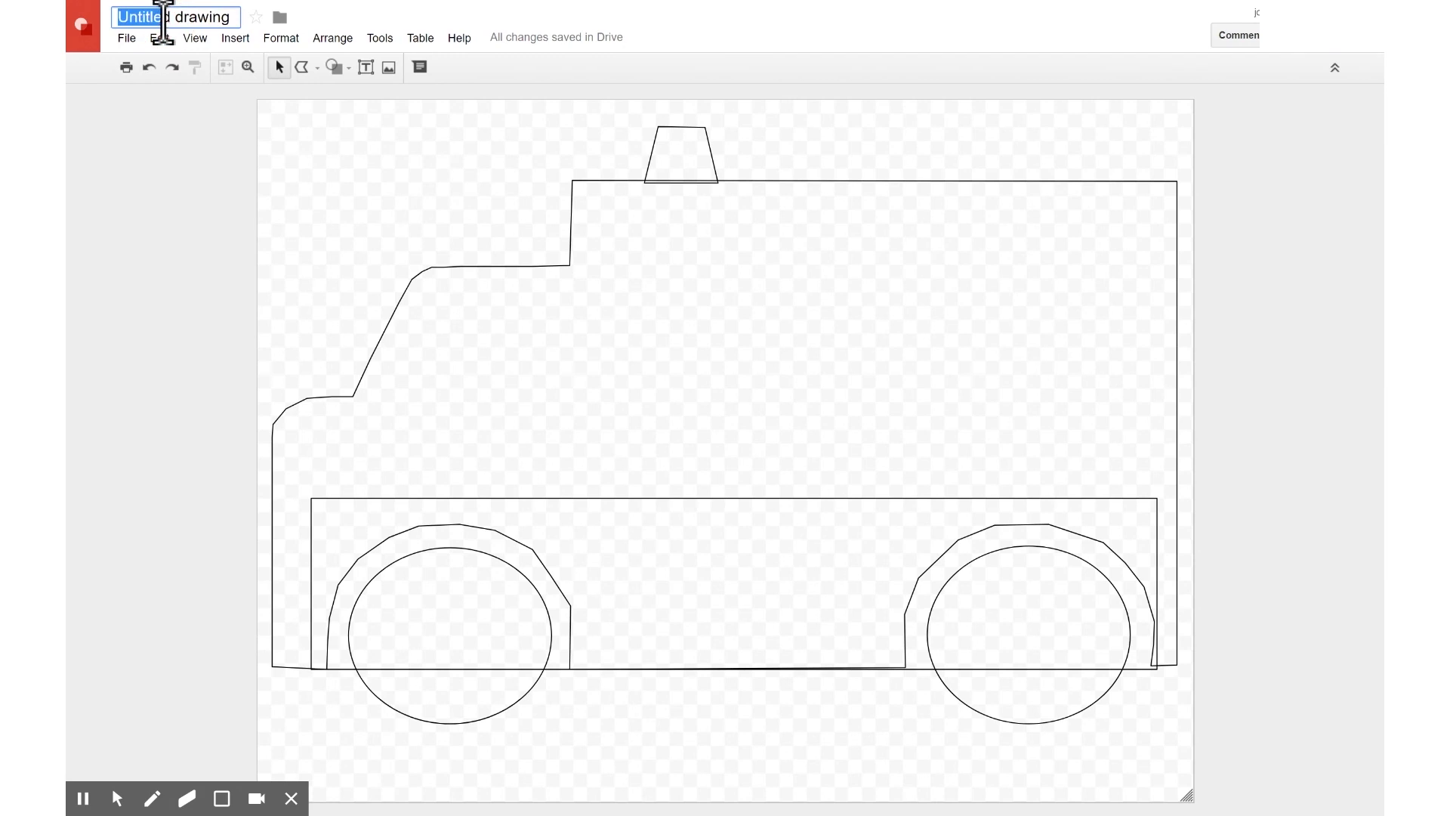
key("ctrl+a")
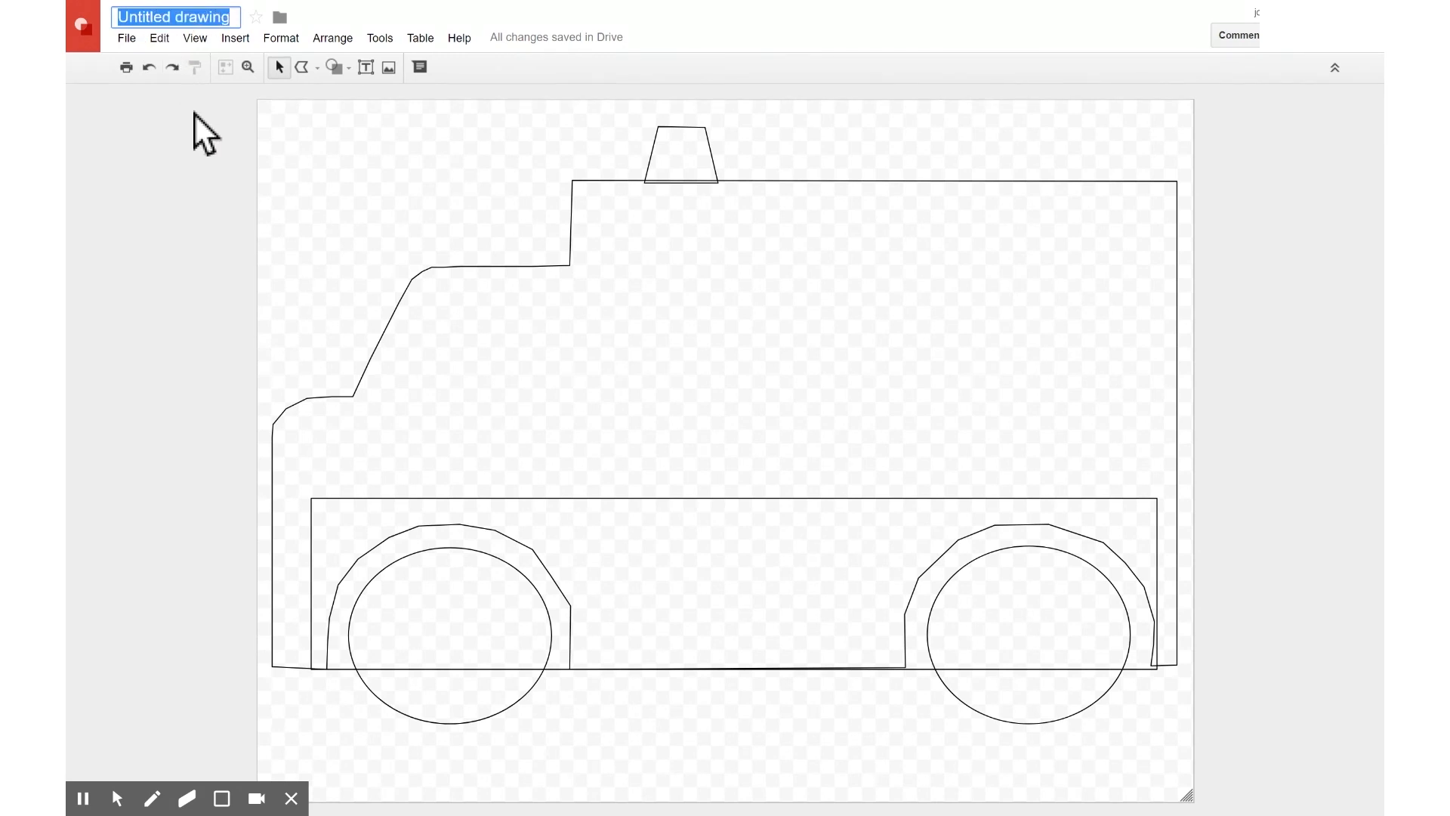
type("ambulance minus window")
key("Return")
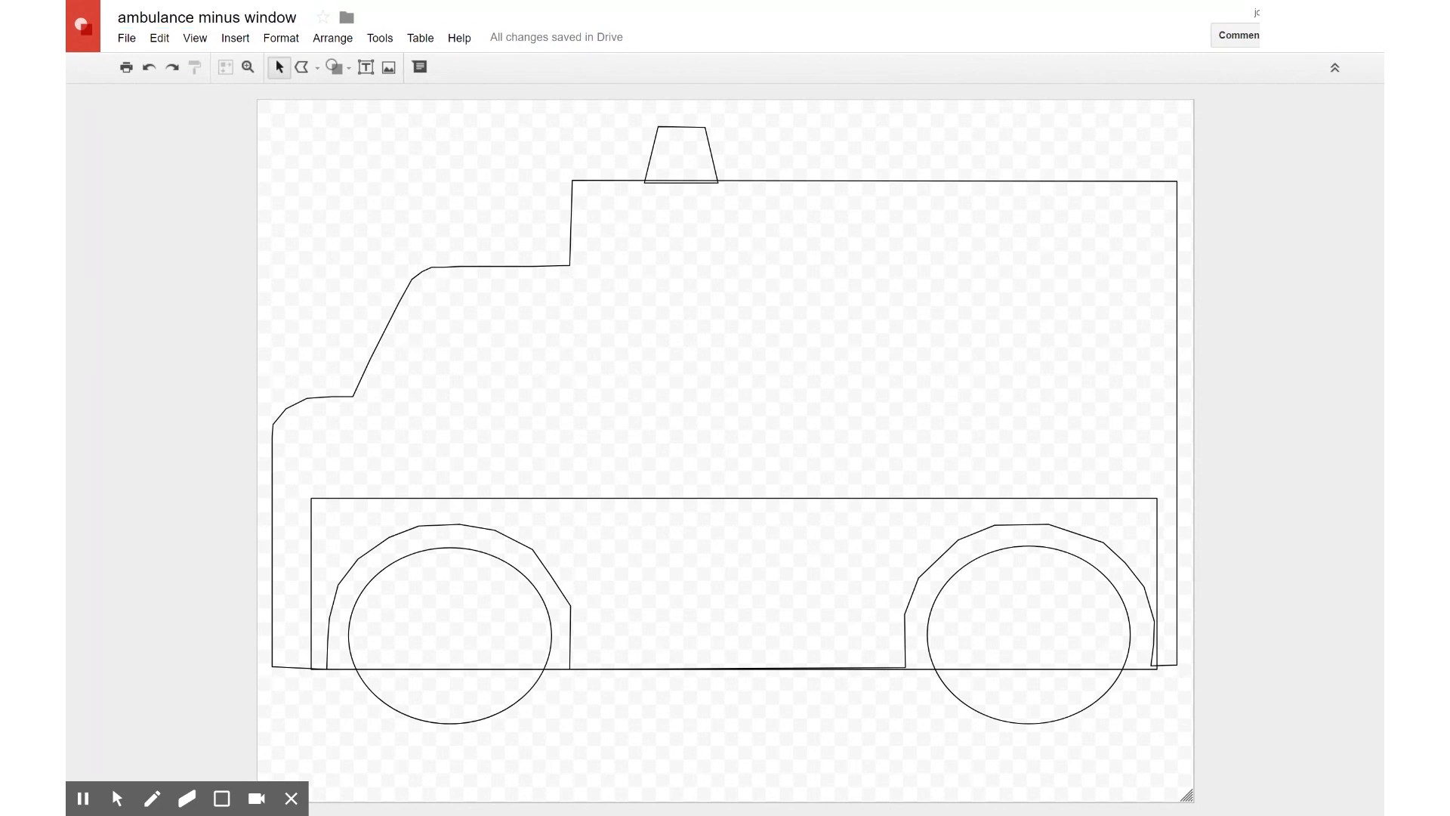
Step: Download the windowless ambulance drawing as a Scalable Vector Graphics (.svg) file
left_click(123, 40)
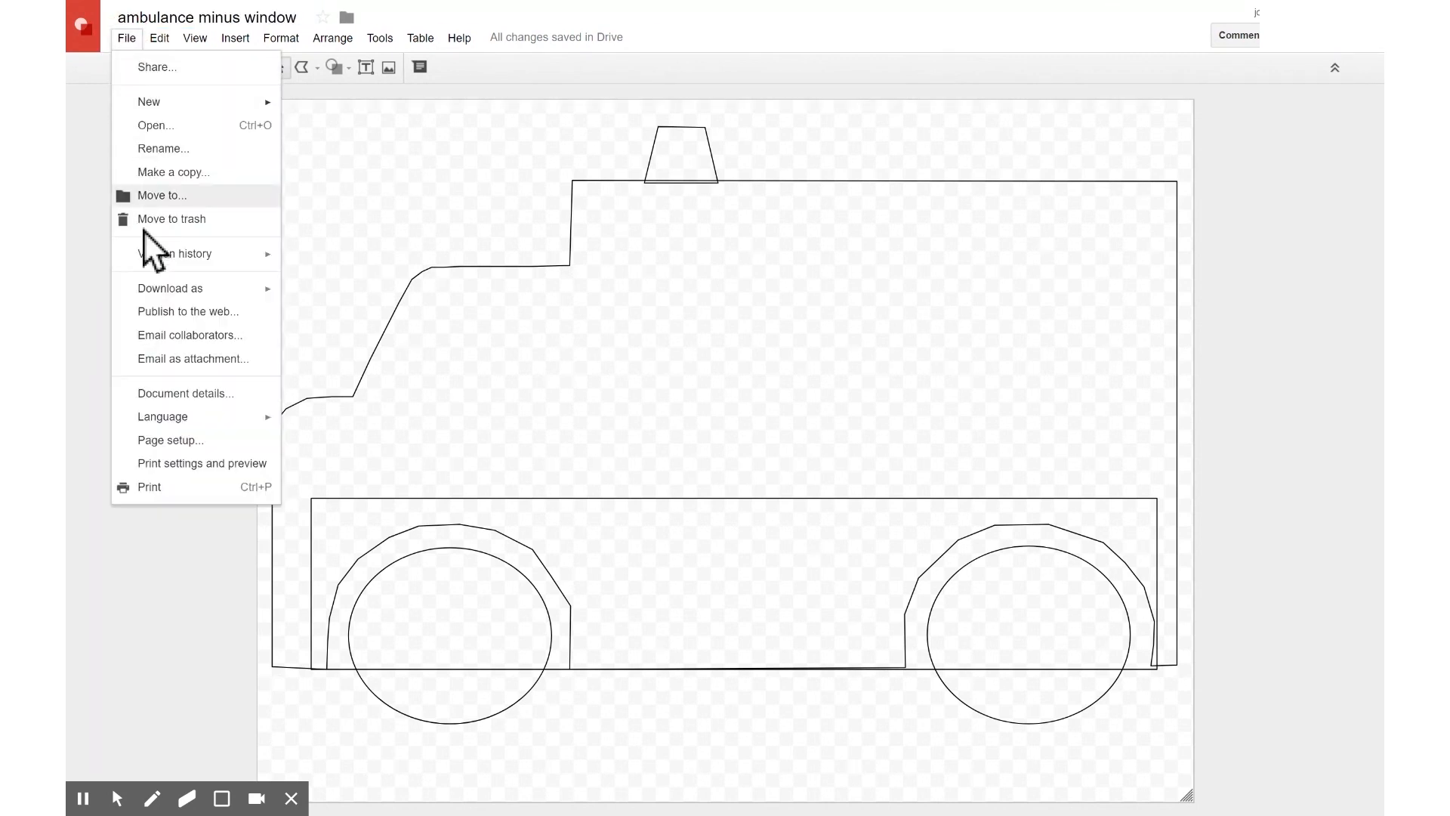
mouse_move(162, 290)
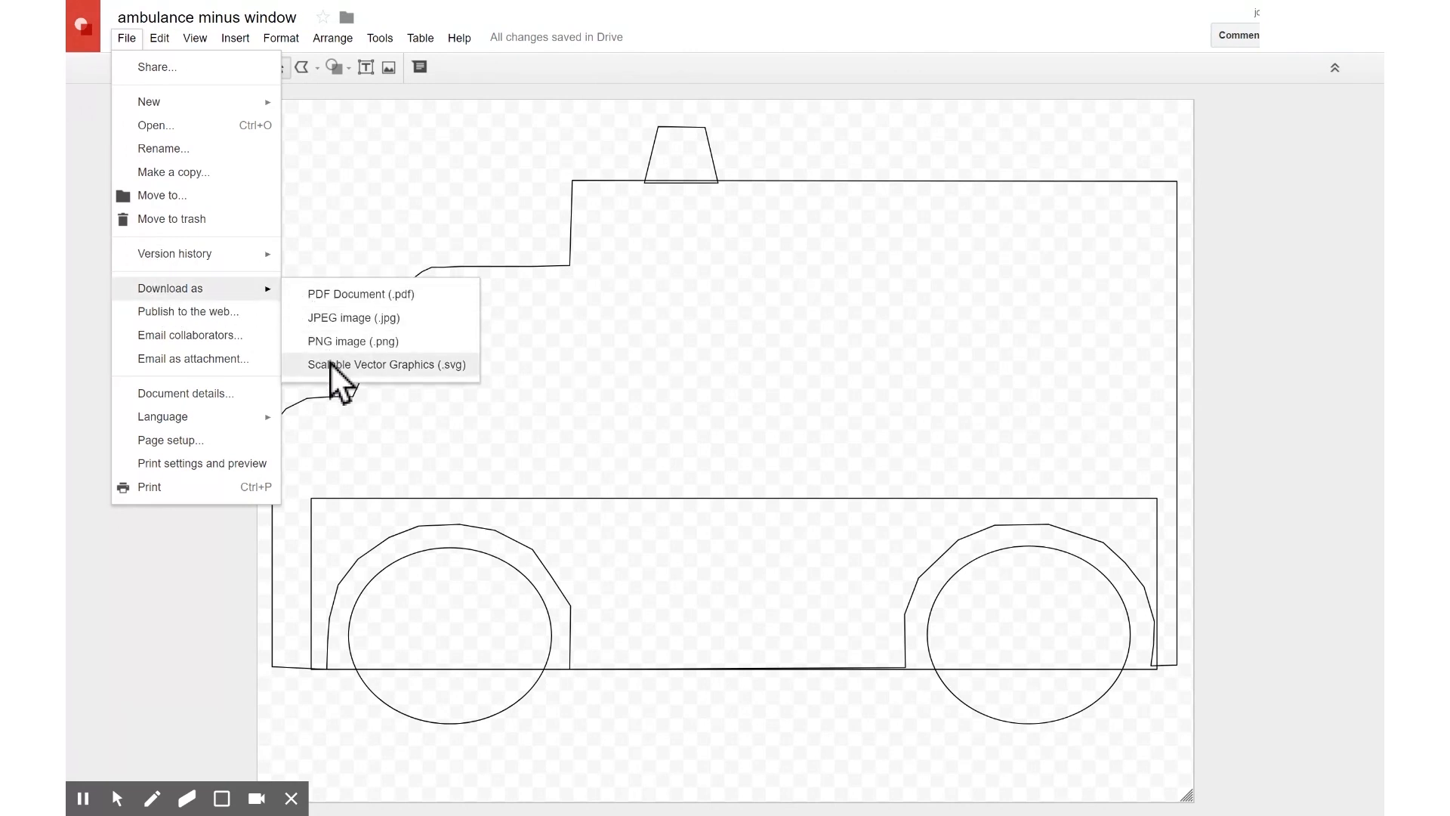
left_click(365, 212)
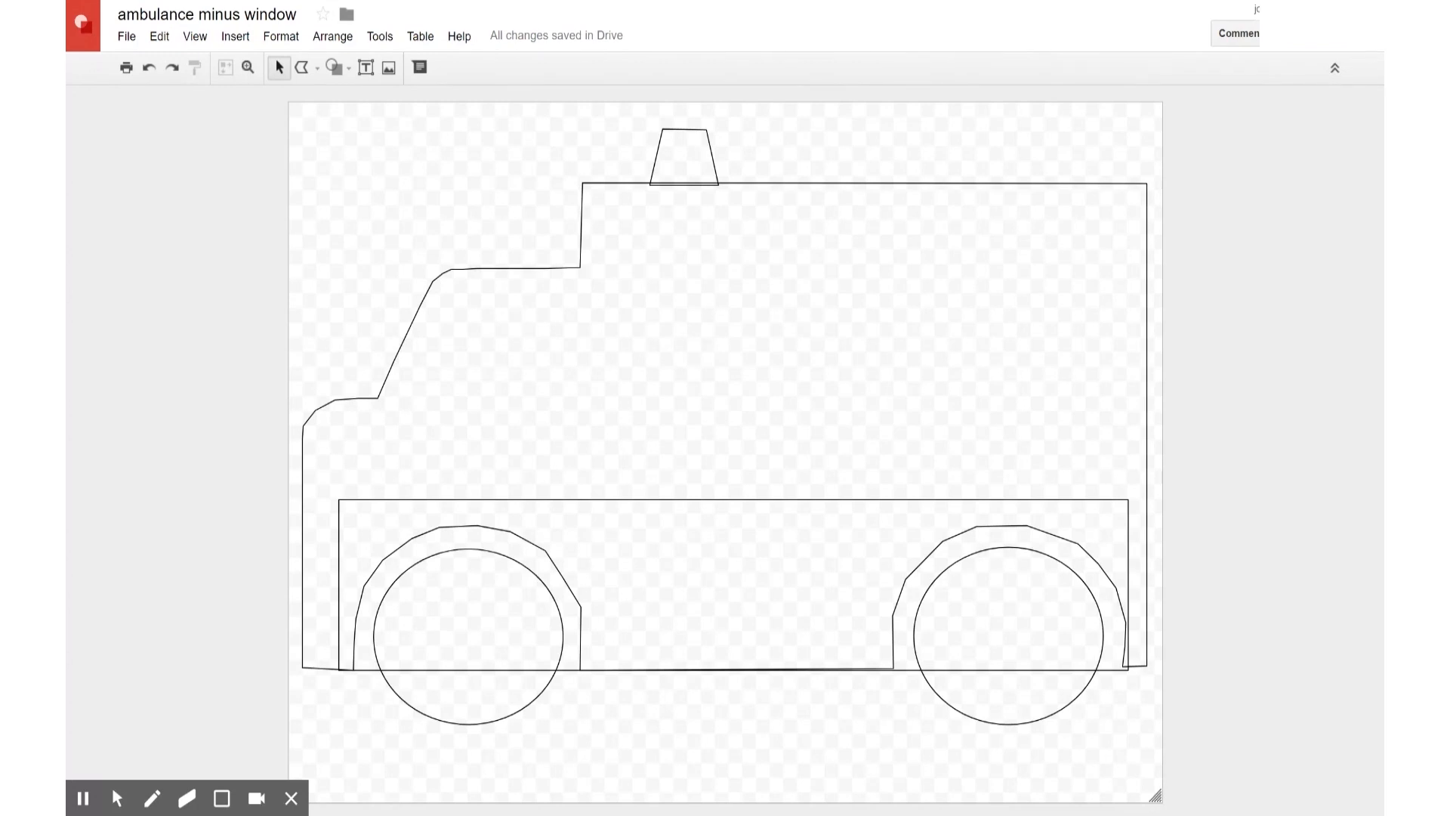
Step: Paste the window shapes back in place and delete all the other ambulance shapes, including both wheels
key("ctrl+v")
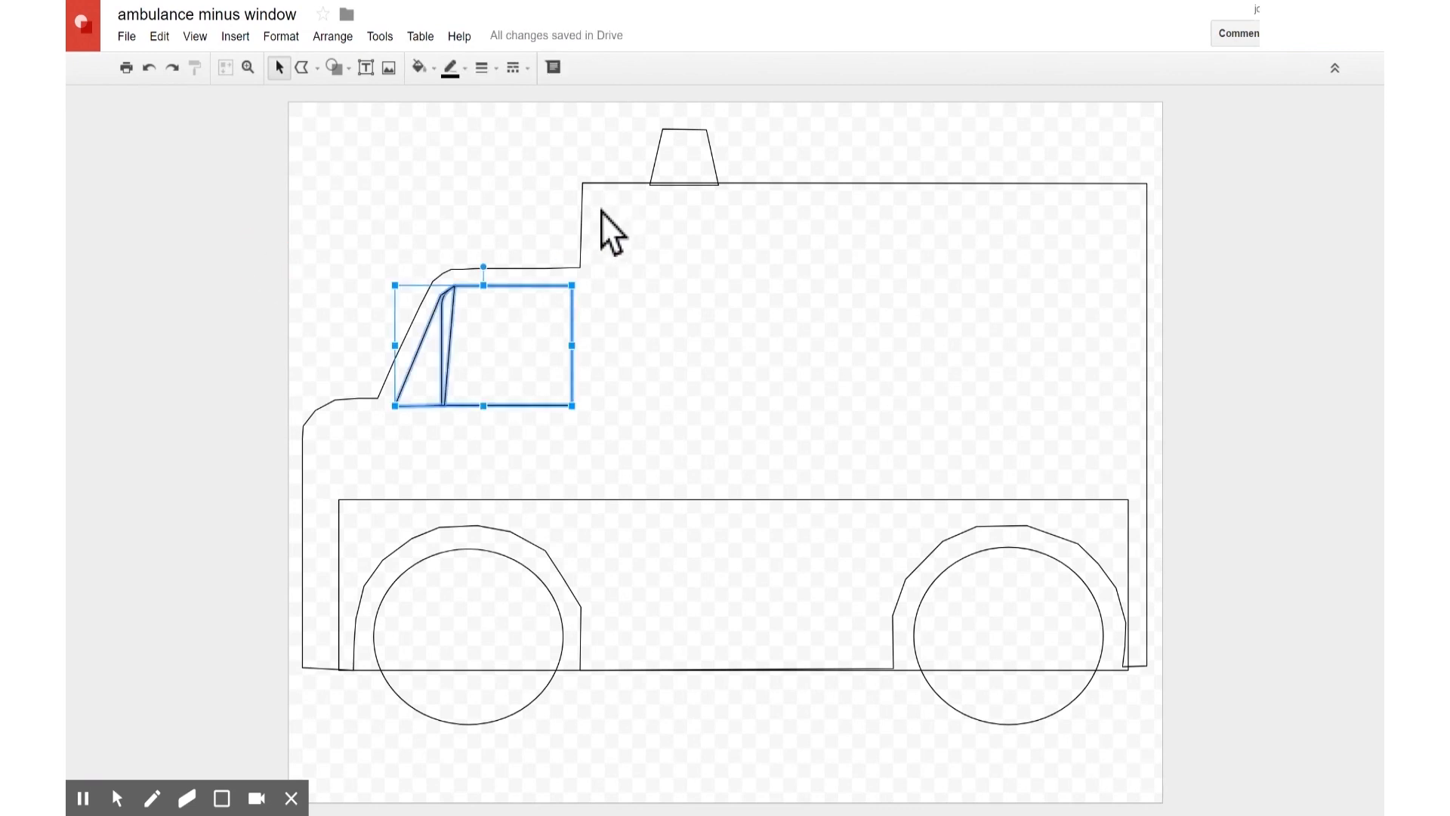
left_click_drag(1243, 138, 642, 799)
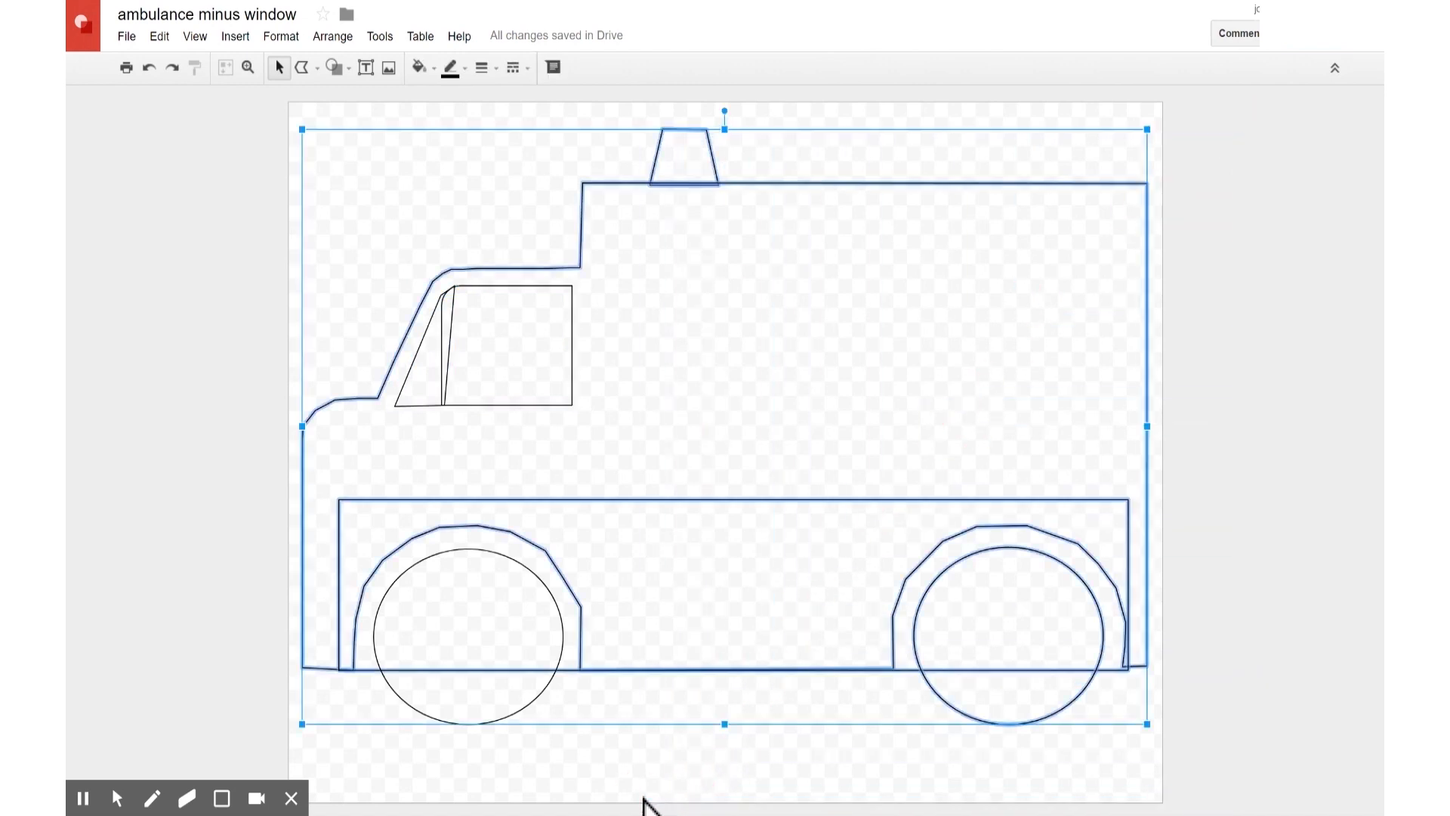
key("Delete")
left_click_drag(635, 502, 358, 754)
key("Delete")
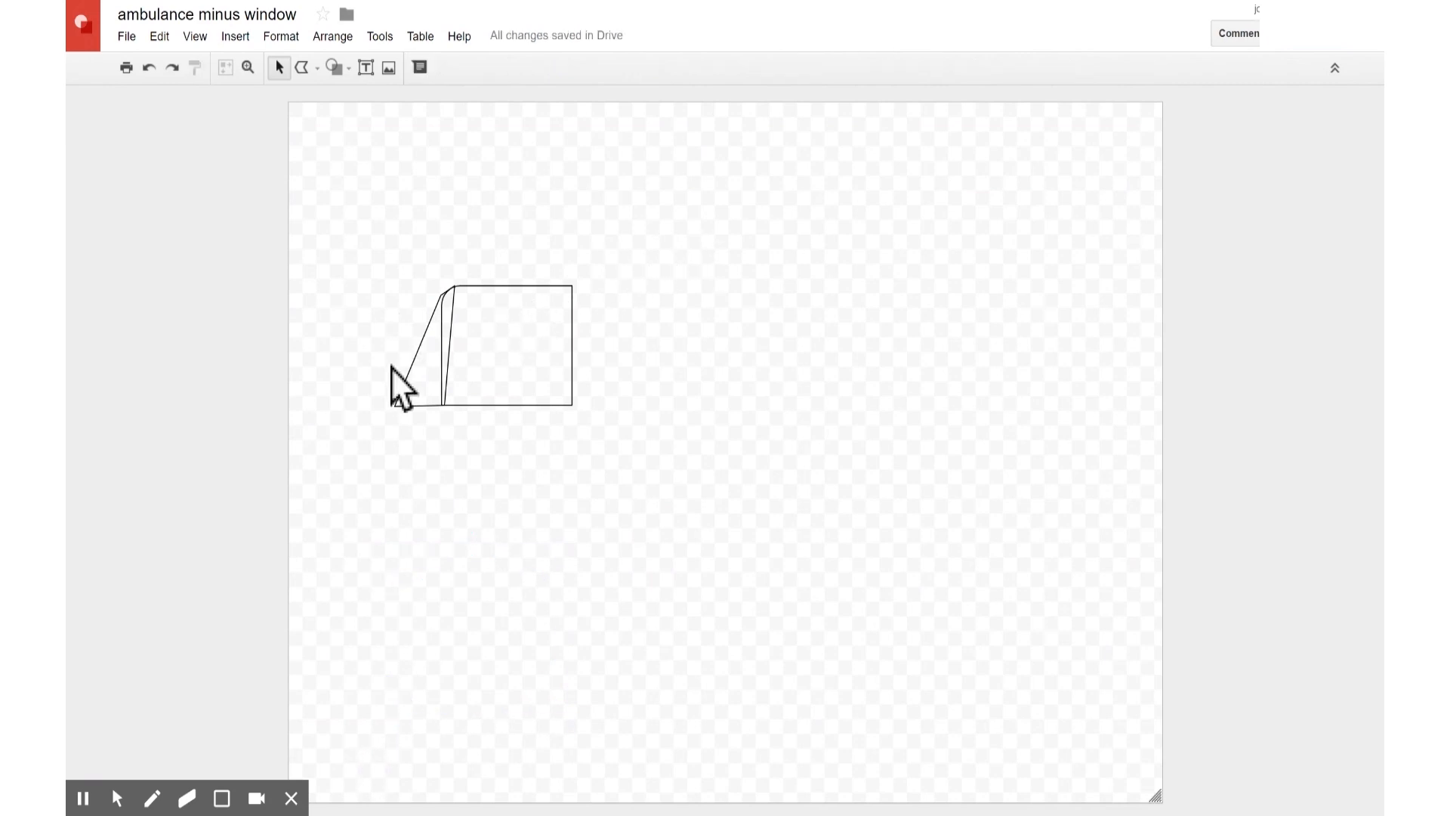
Step: Rename the drawing as "ambulance window" and download it as an SVG file
left_click(124, 37)
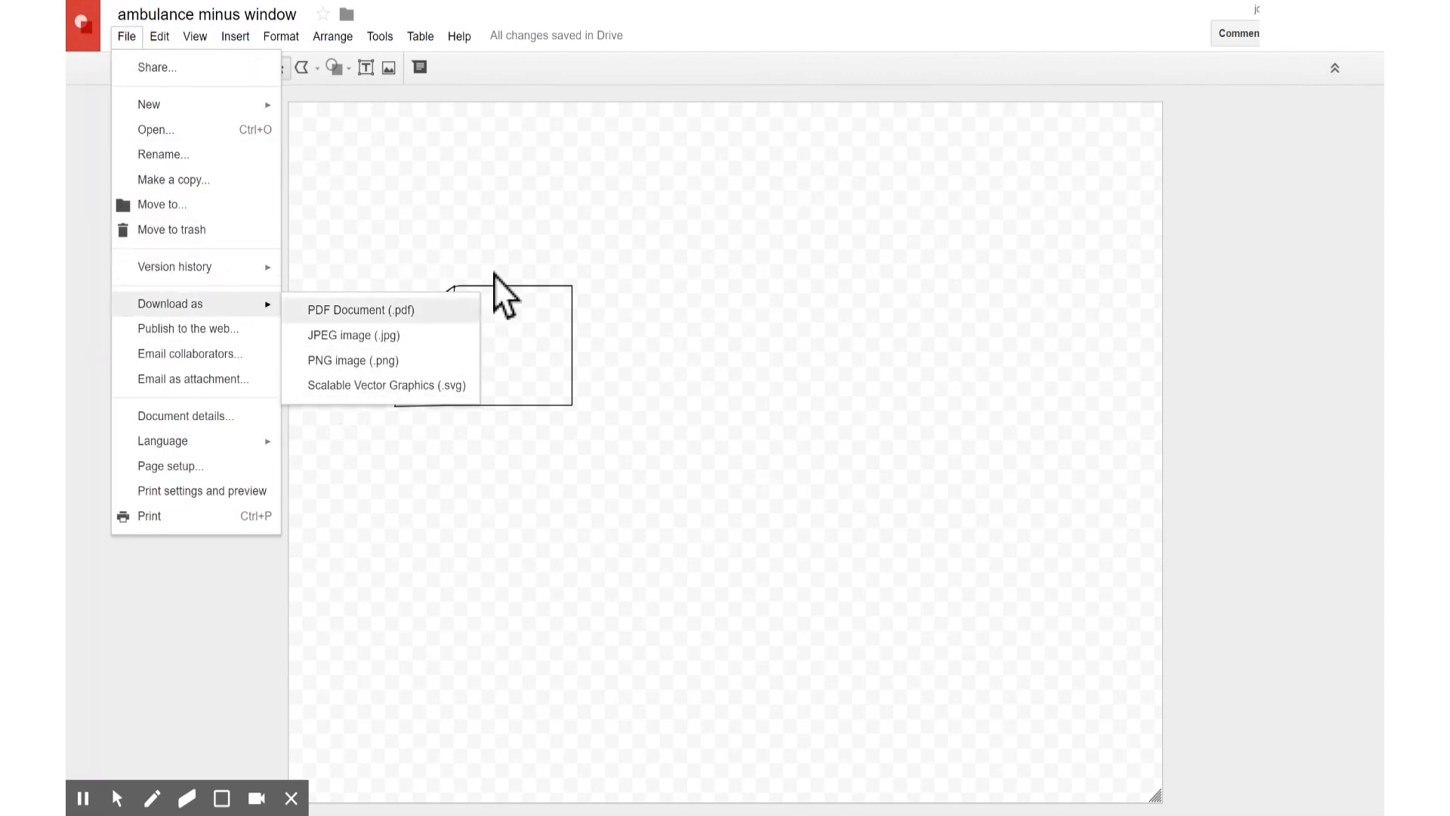
key("Escape")
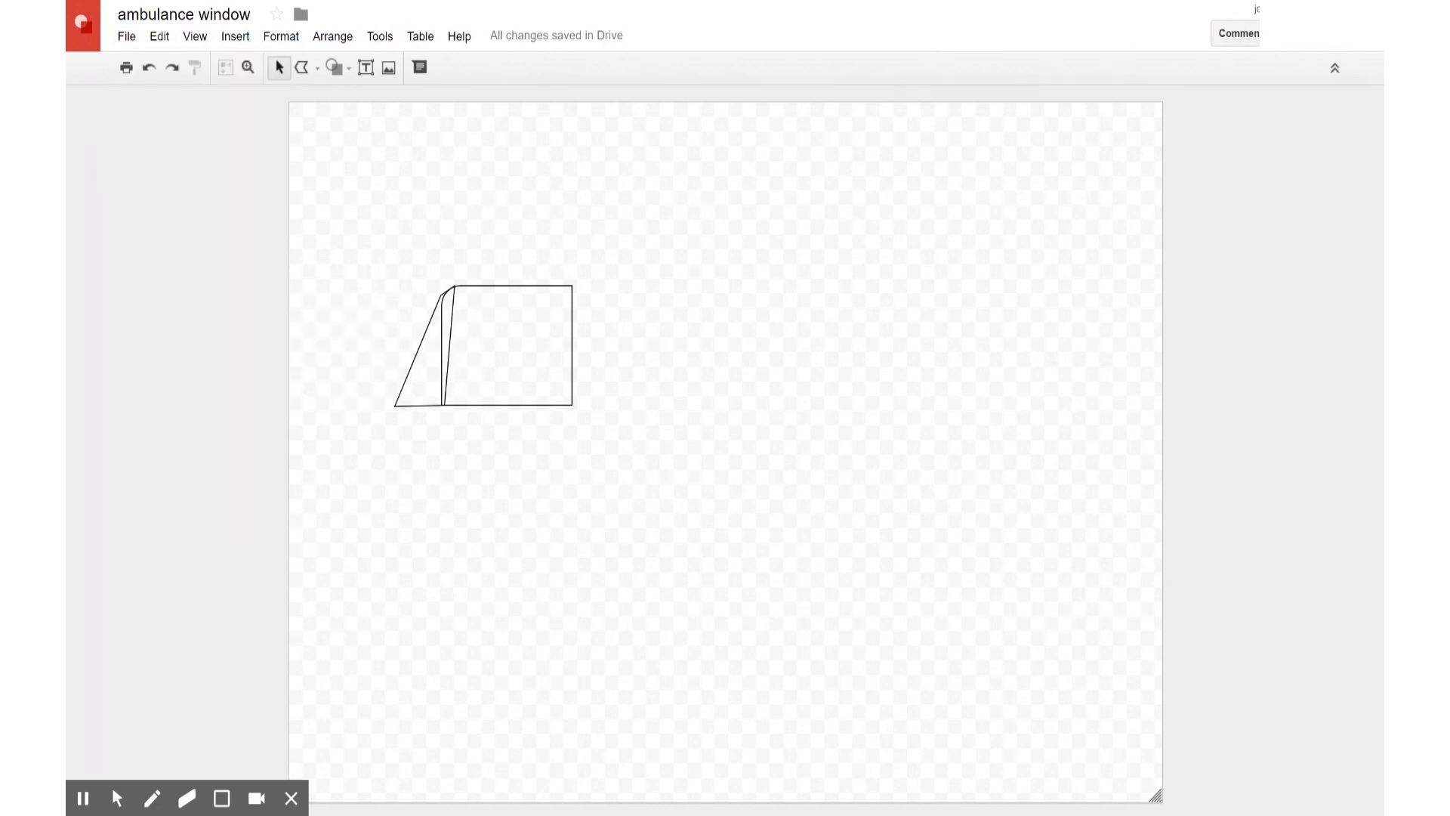
Step: Undo the last two deletions to restore the wheels and the rest of the ambulance
left_click(157, 38)
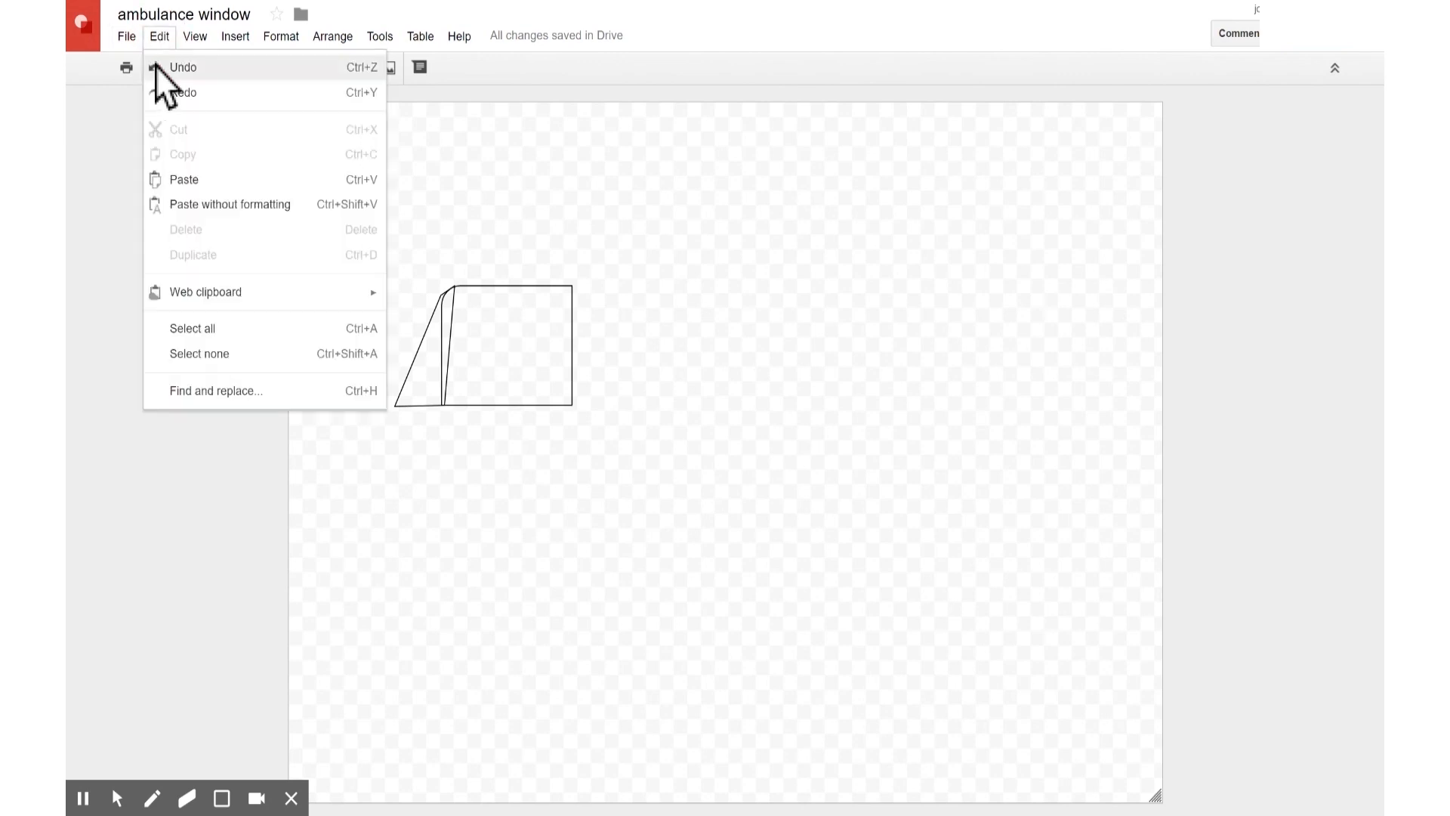
left_click(163, 65)
left_click(159, 36)
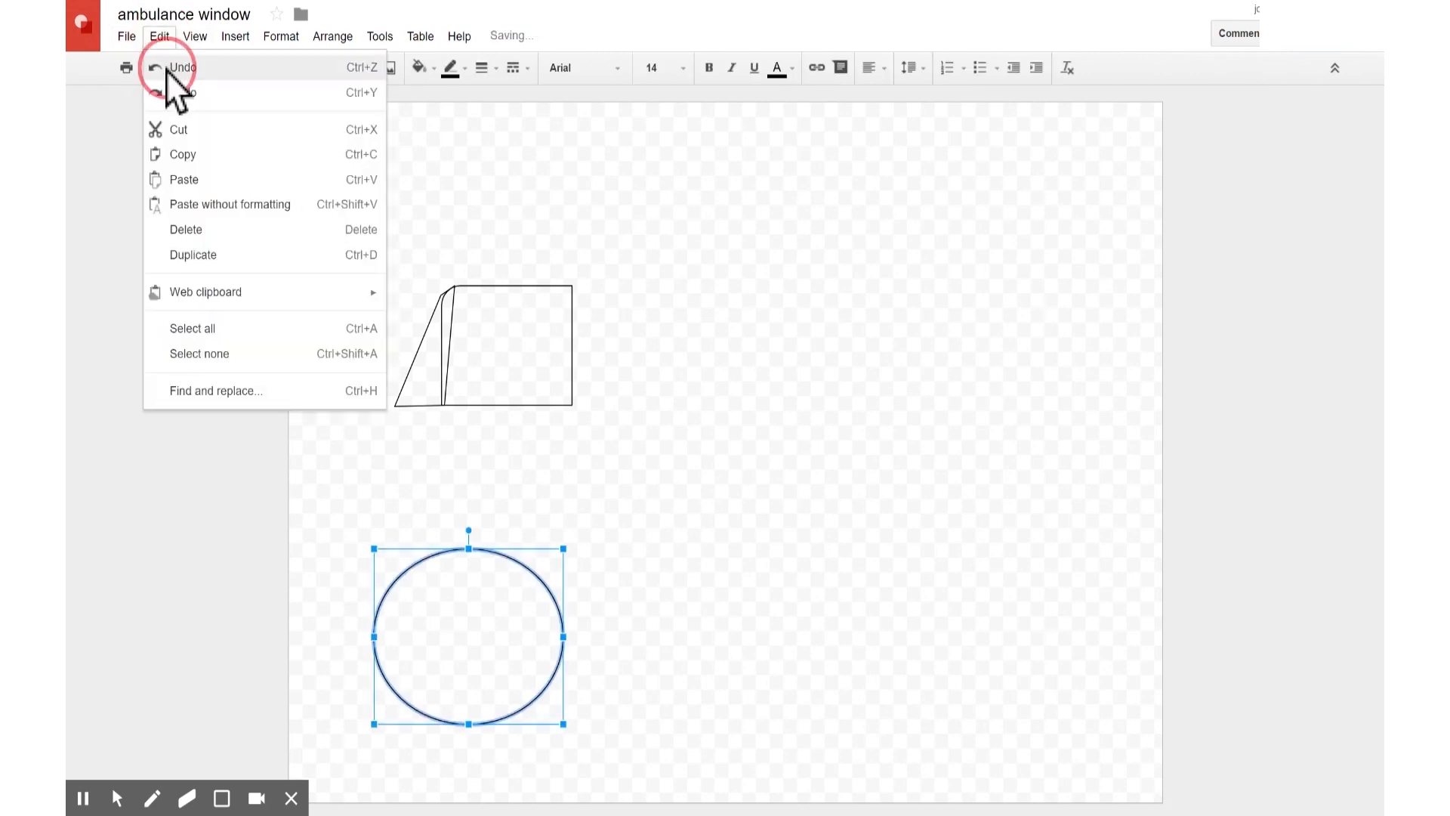
left_click(167, 68)
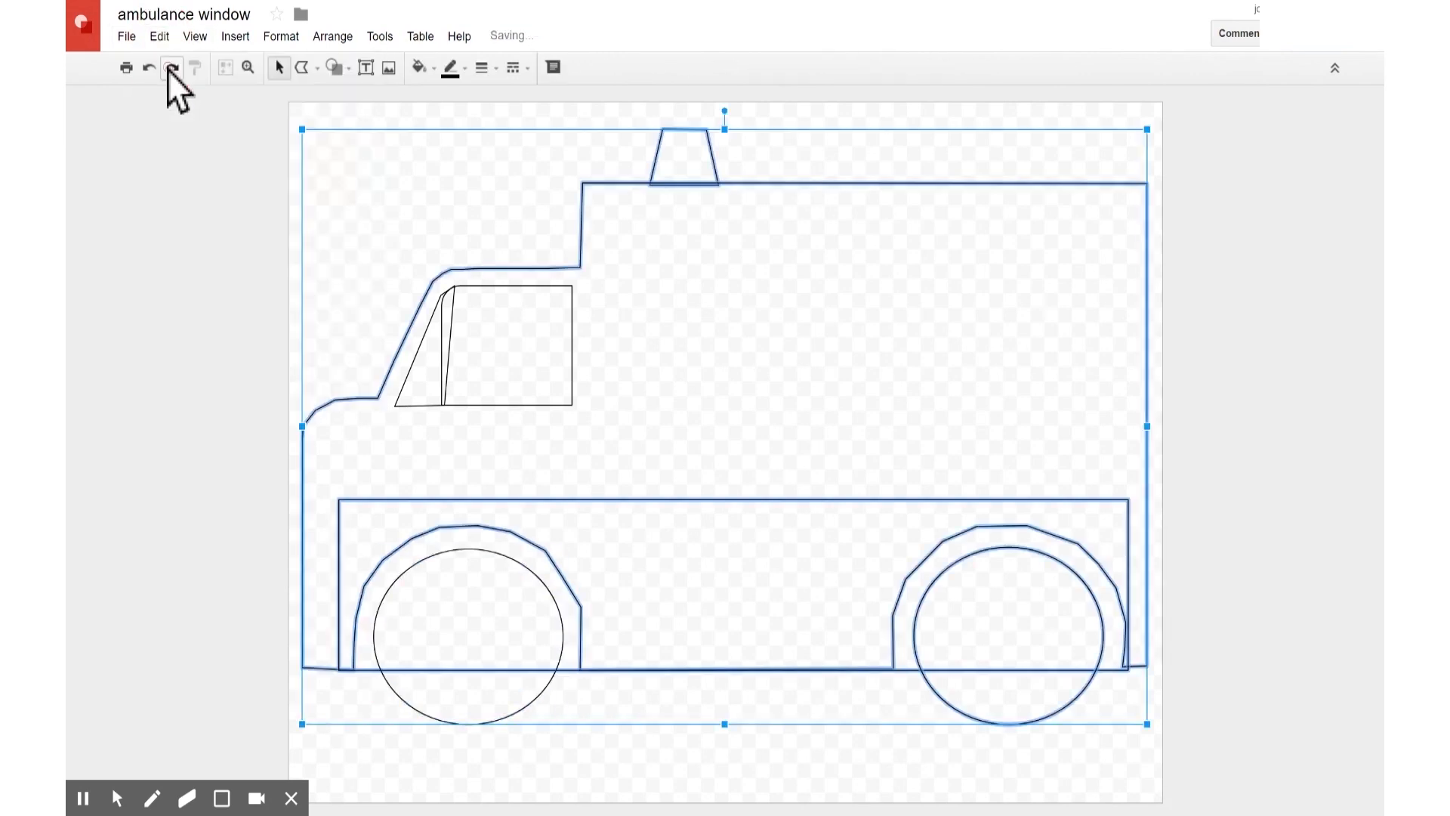
Step: Switch to Tinkercad and import "ambulance window.svg" centered on the artboard at scale 20
left_click(220, 287)
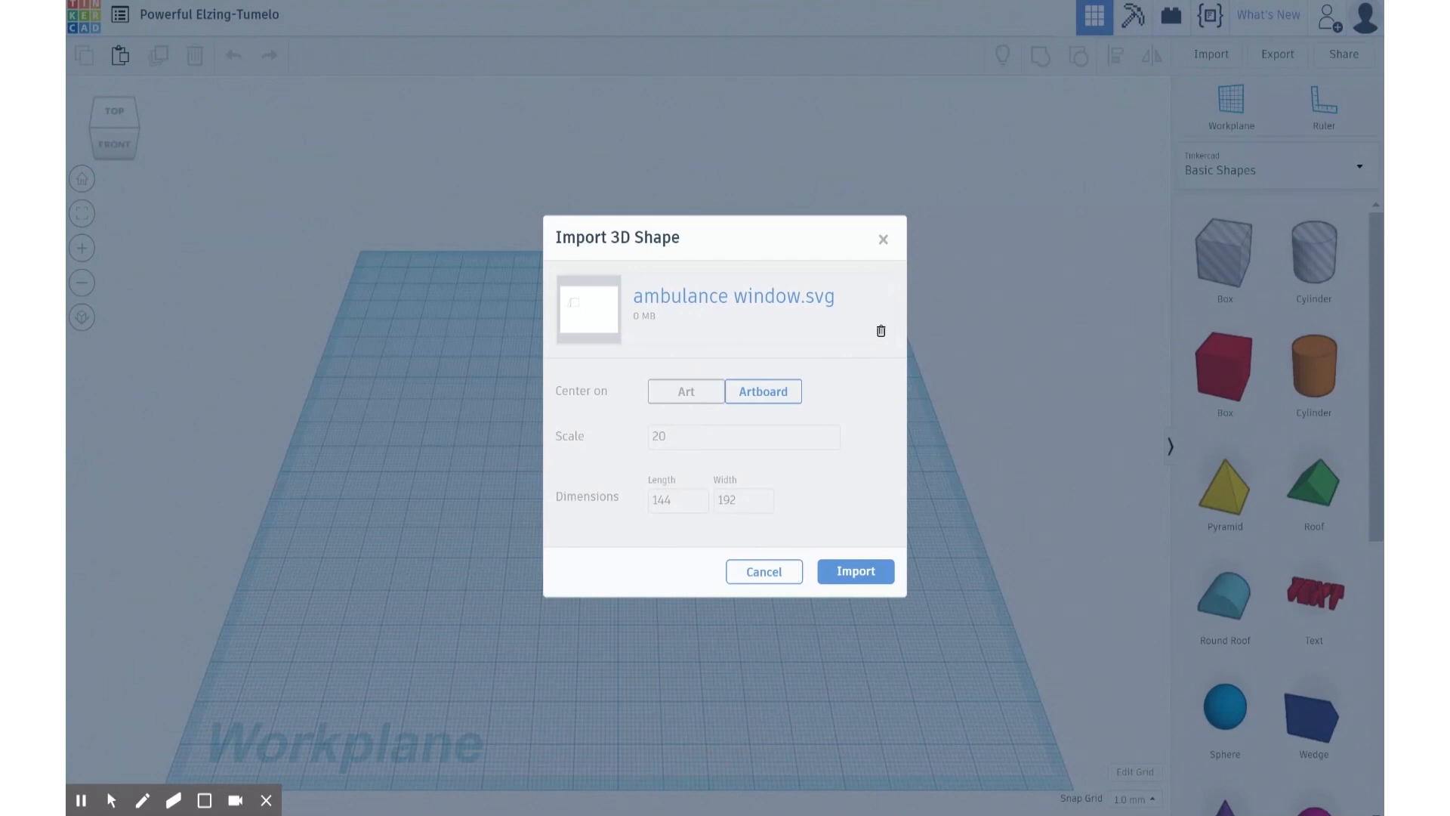
left_click(846, 568)
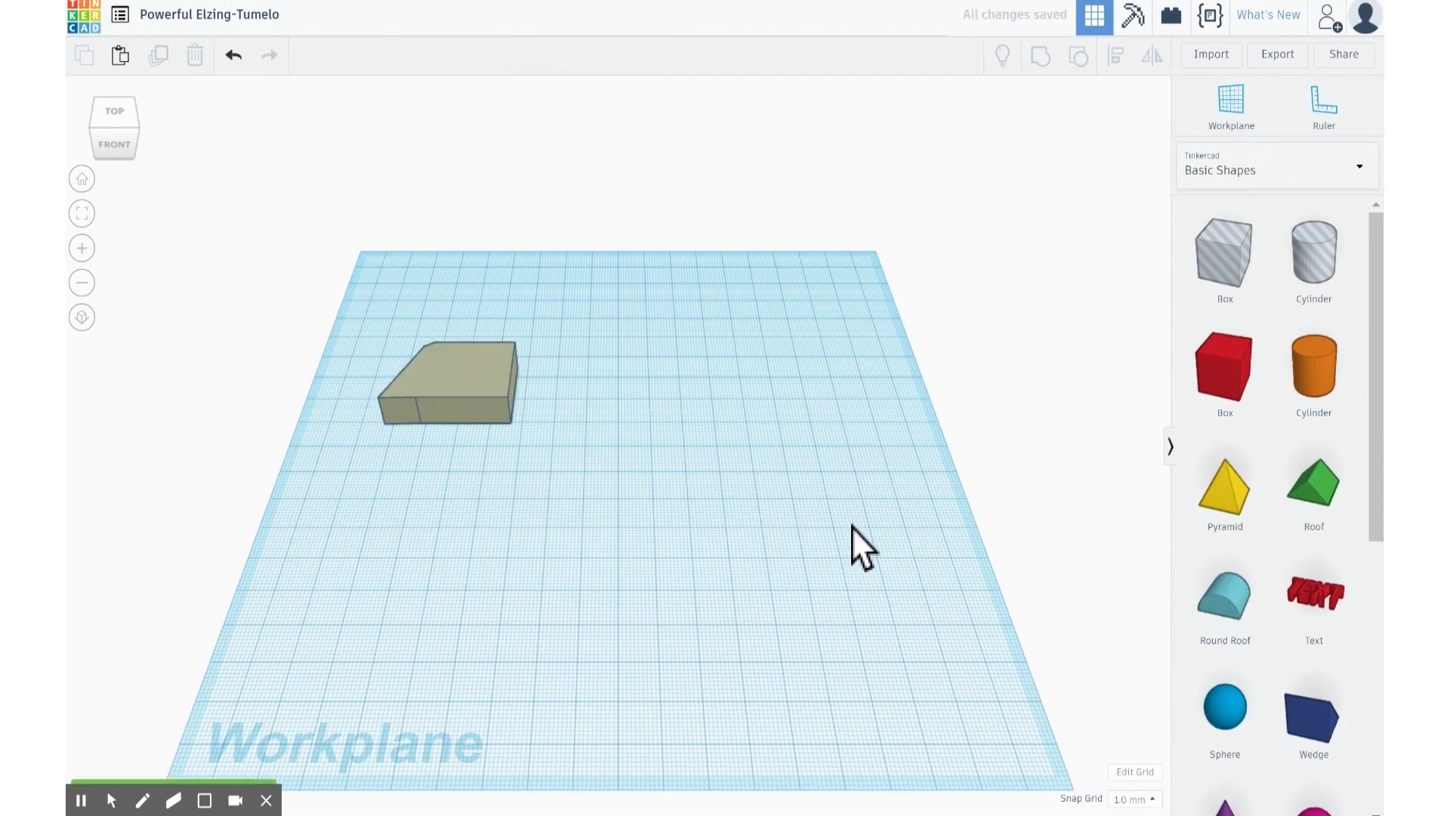
Step: Import "ambulance minus window.svg" onto the same workplane, centered on the artboard at scale 20
right_click_drag(431, 455, 482, 492)
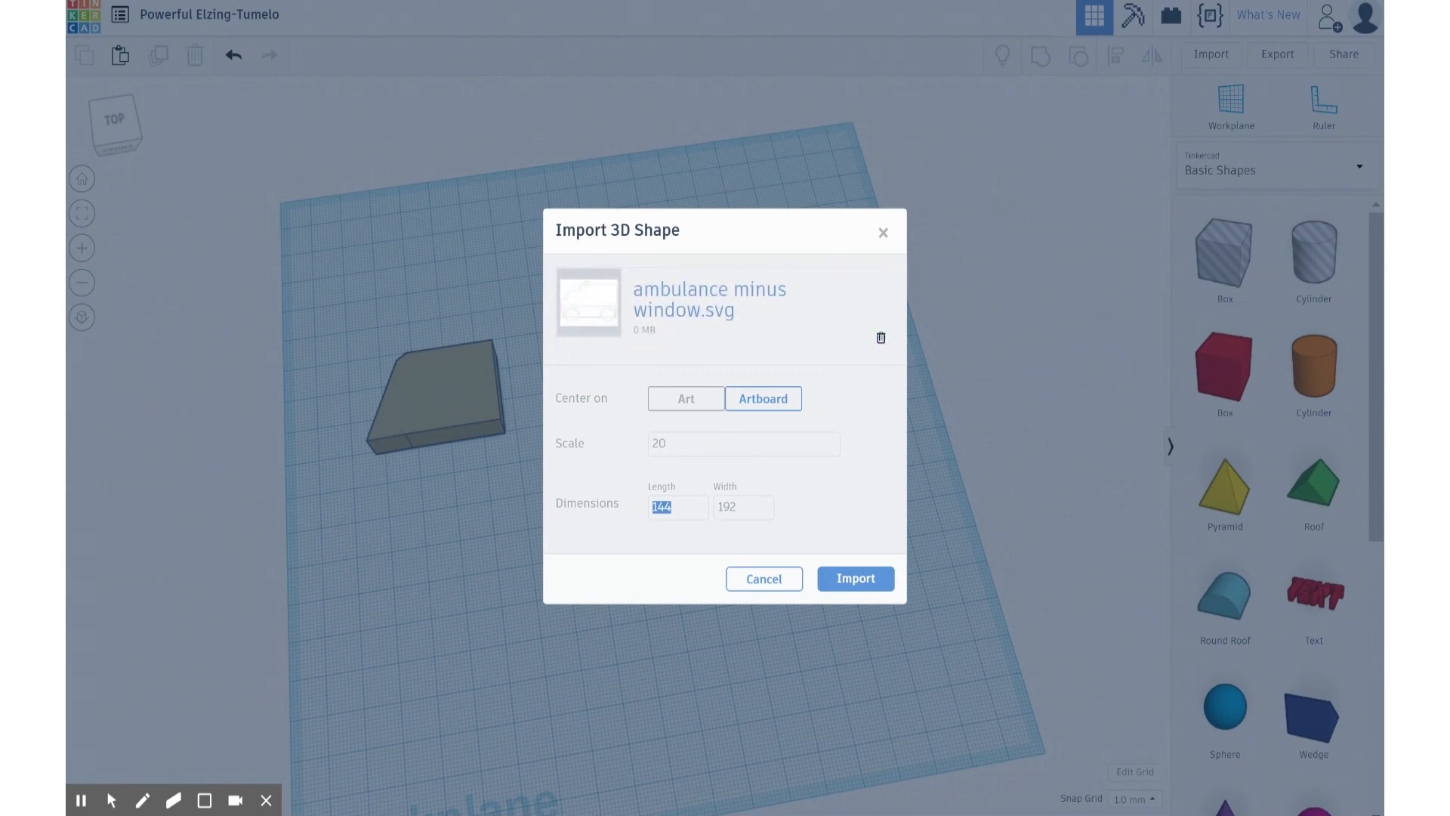
left_click(857, 582)
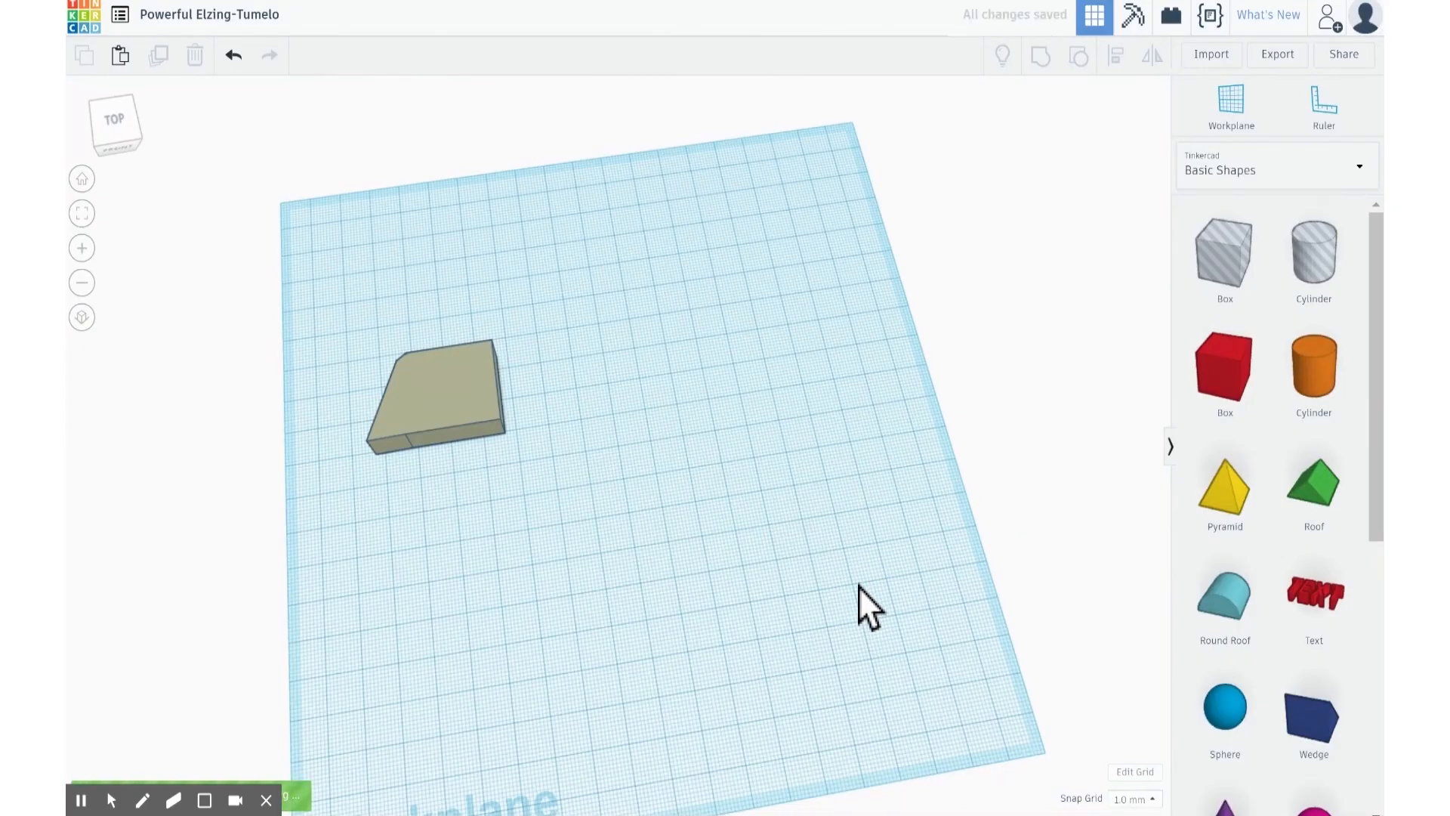
Step: Stretch the pink ambulance body's height to 88 mm
left_click(814, 503)
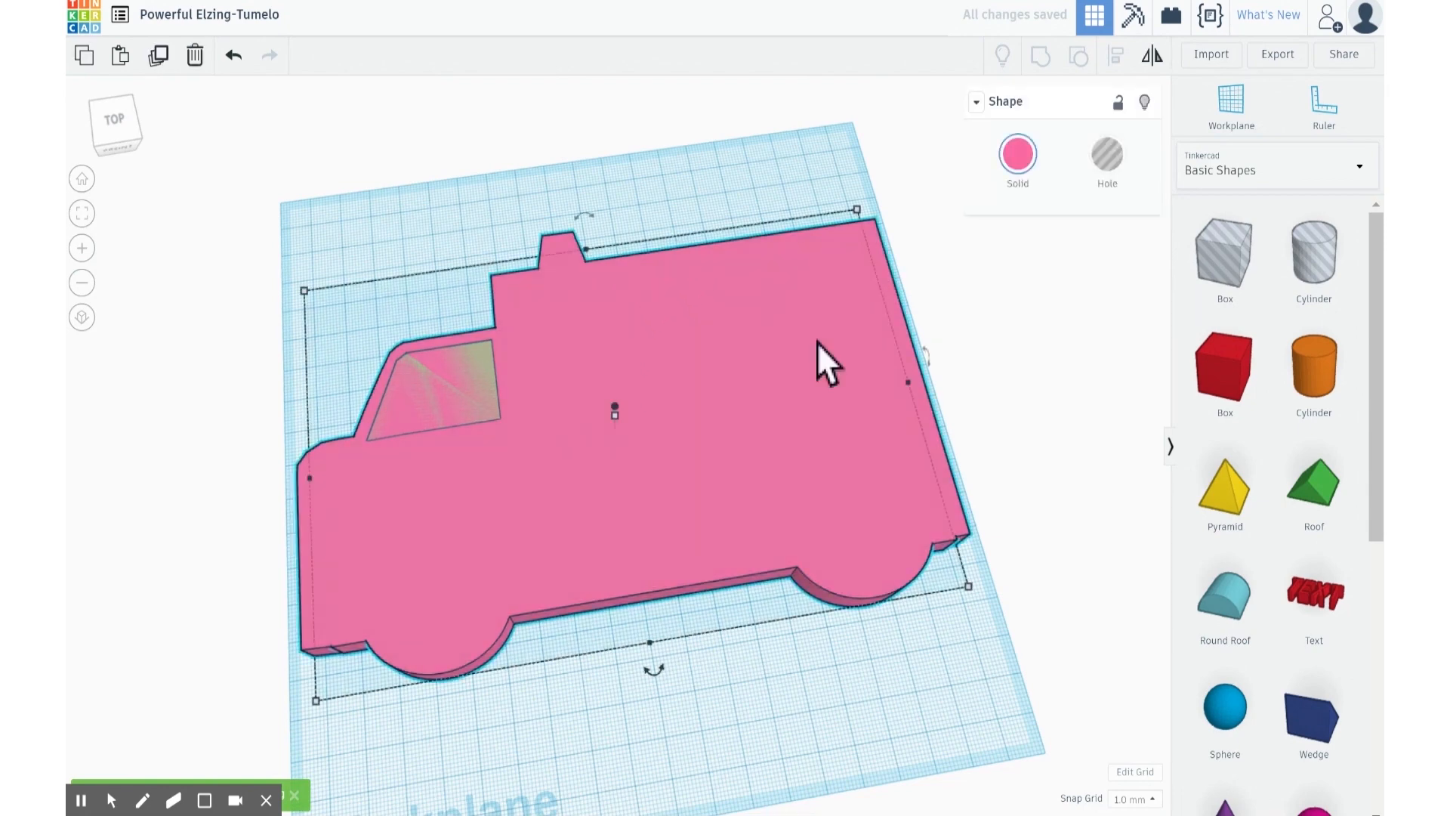
right_click_drag(977, 438, 737, 373)
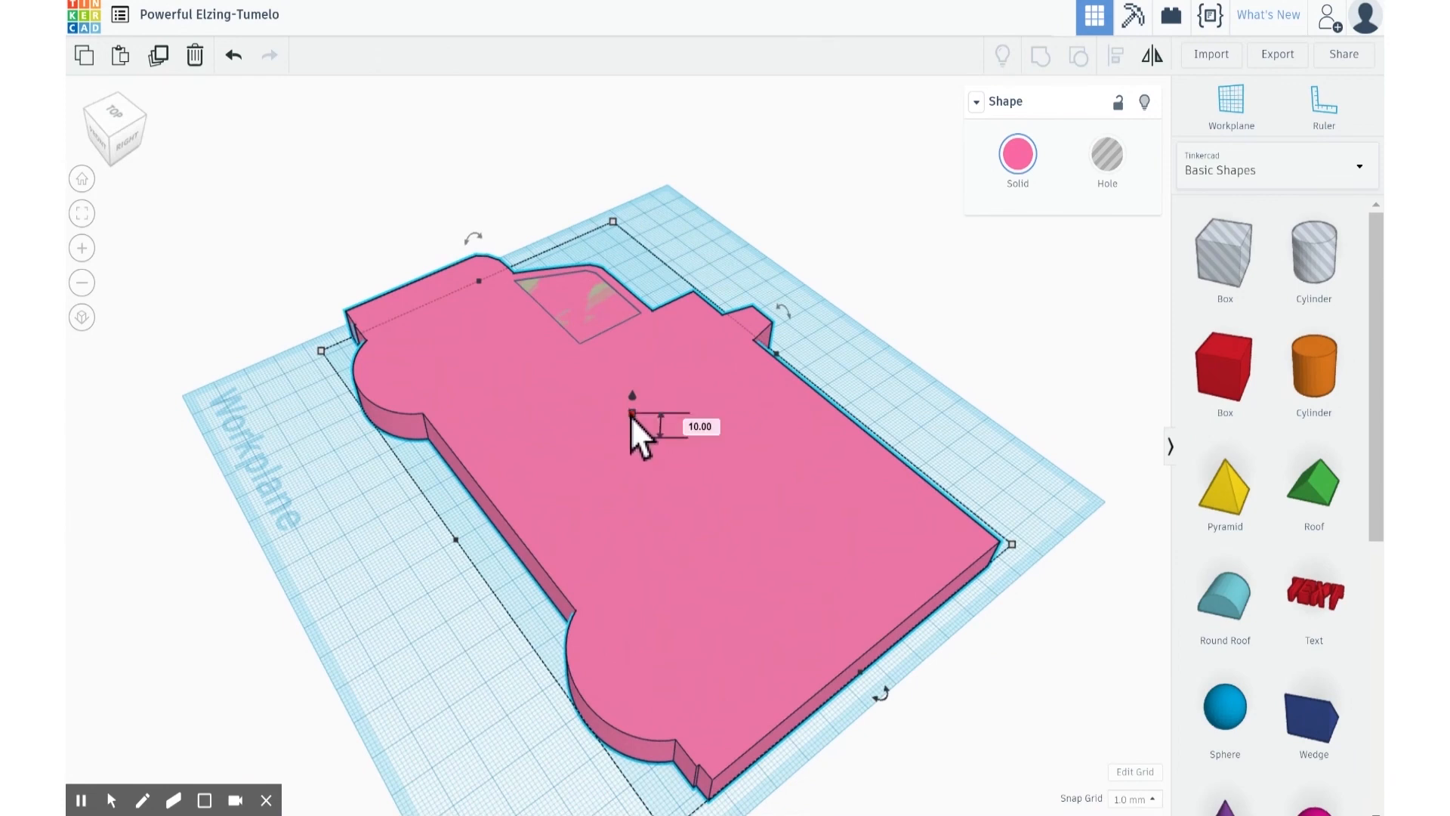
left_click_drag(631, 414, 701, 154)
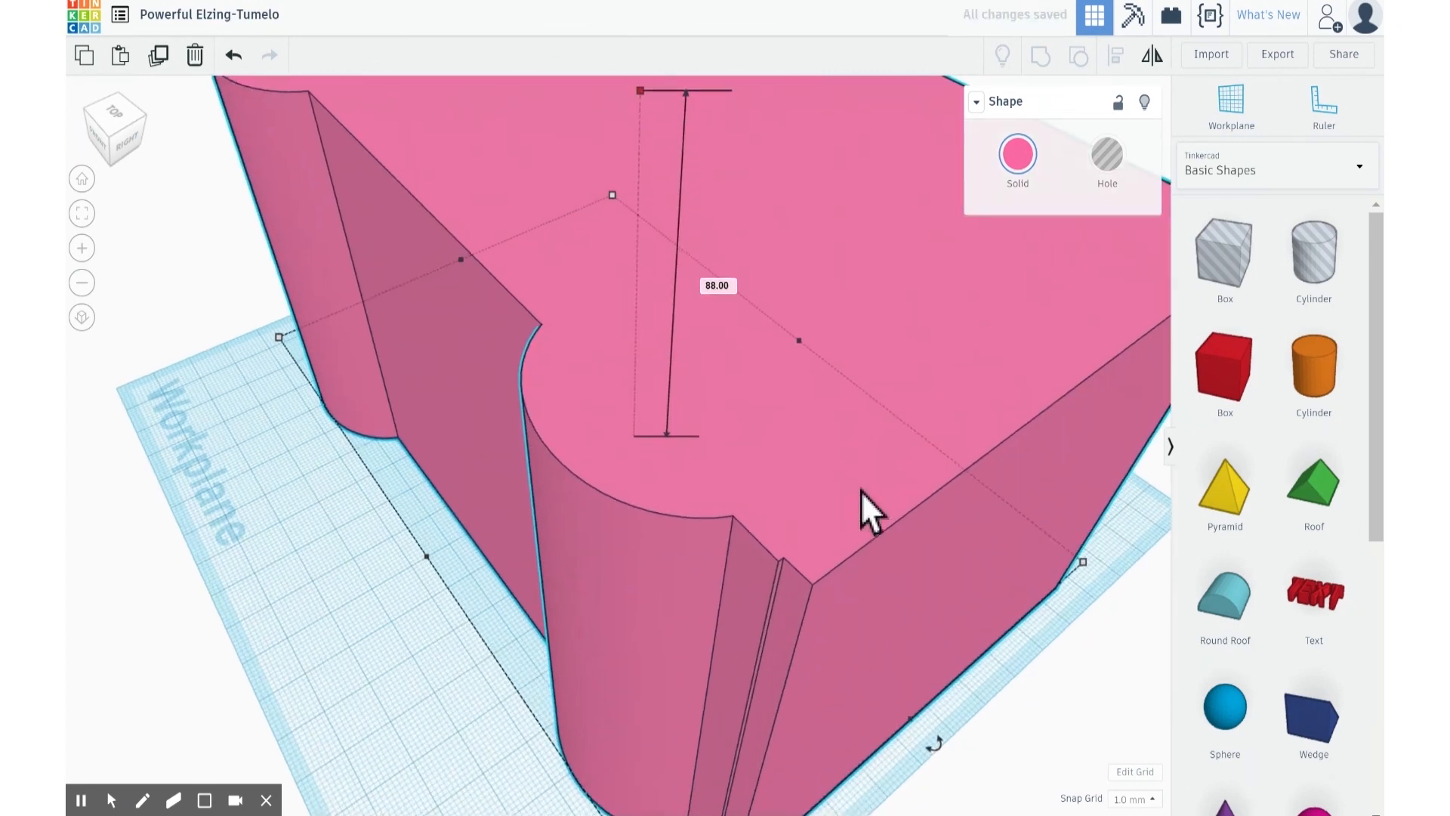
scroll(863, 486, "down", 3)
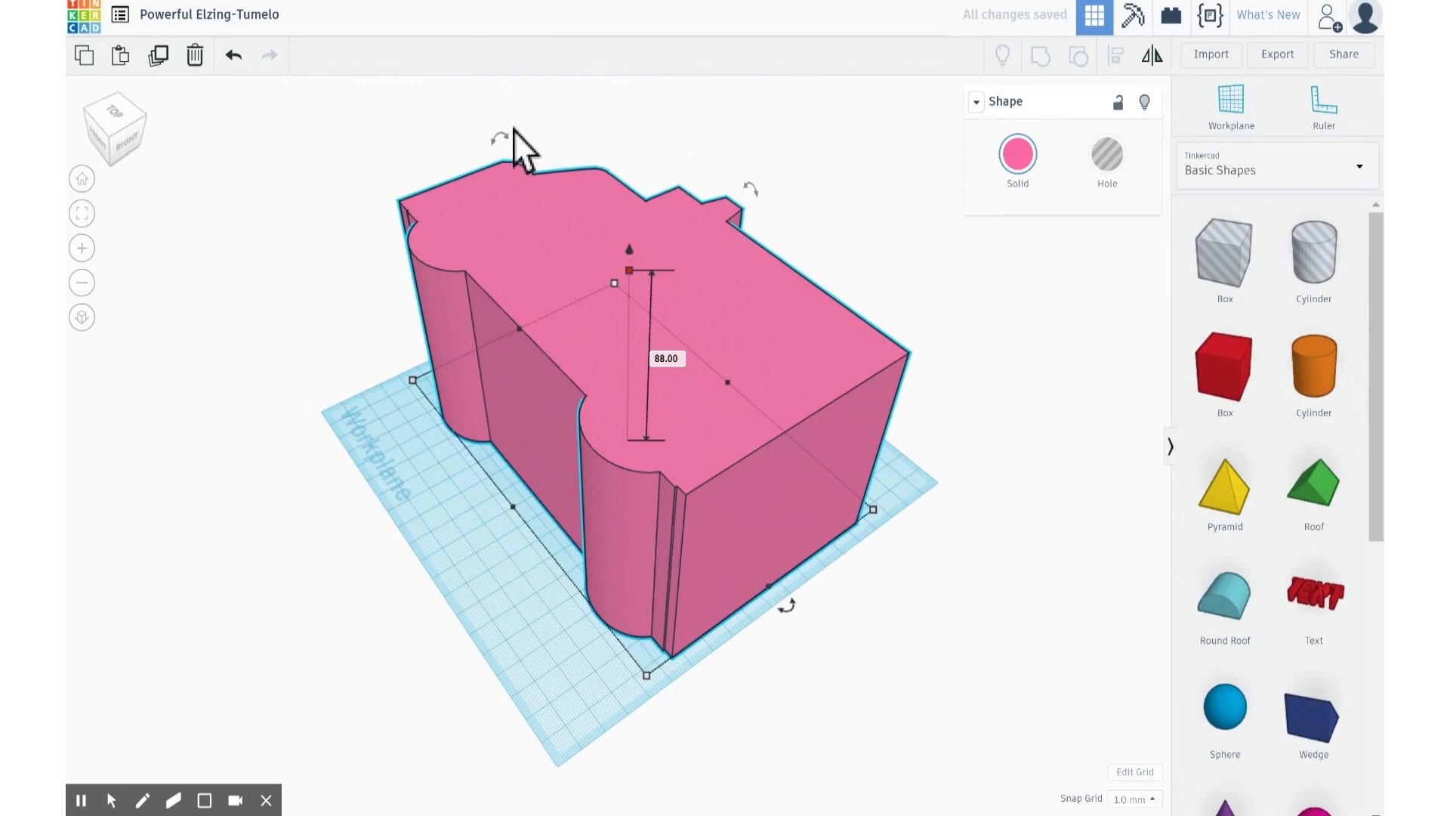
Step: Rotate the ambulance body upright with its wheels facing down and move it beside the window block
left_click_drag(504, 146, 378, 330)
right_click_drag(322, 501, 573, 408)
left_click_drag(573, 408, 752, 394)
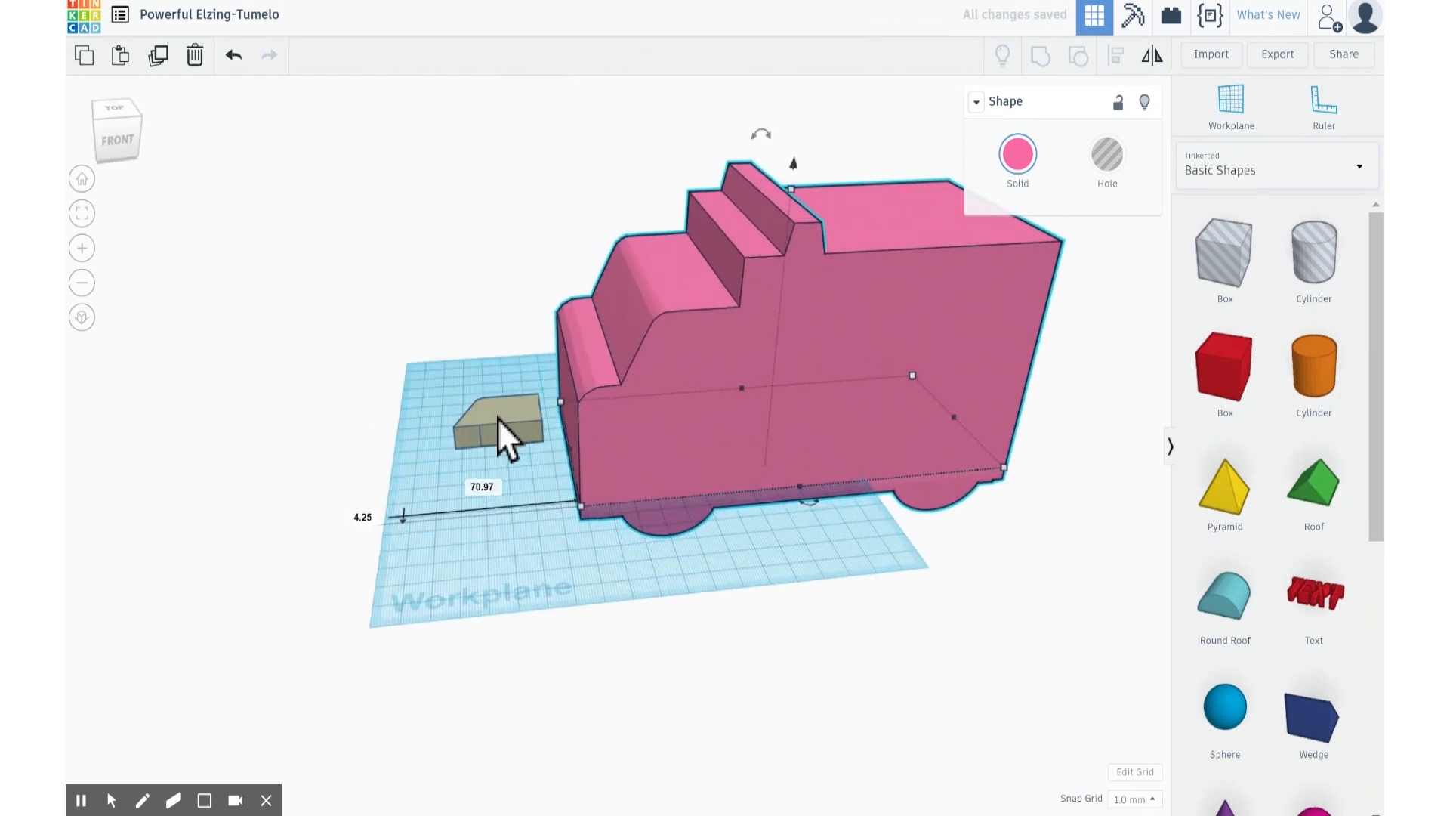
Step: Stretch the window block's height to 90 mm and rotate it upright to match the ambulance body's orientation
left_click(498, 429)
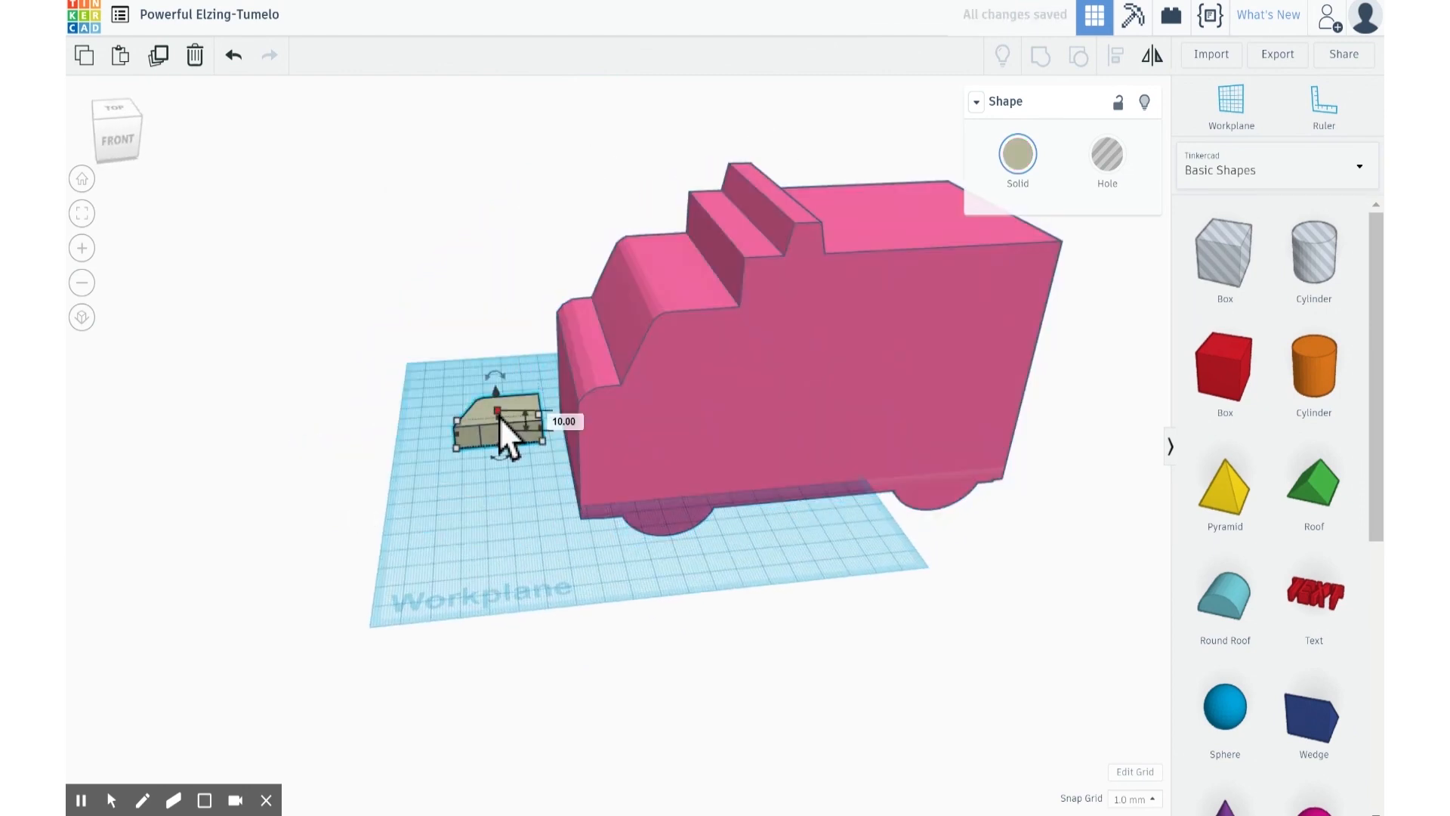
left_click_drag(498, 416, 492, 234)
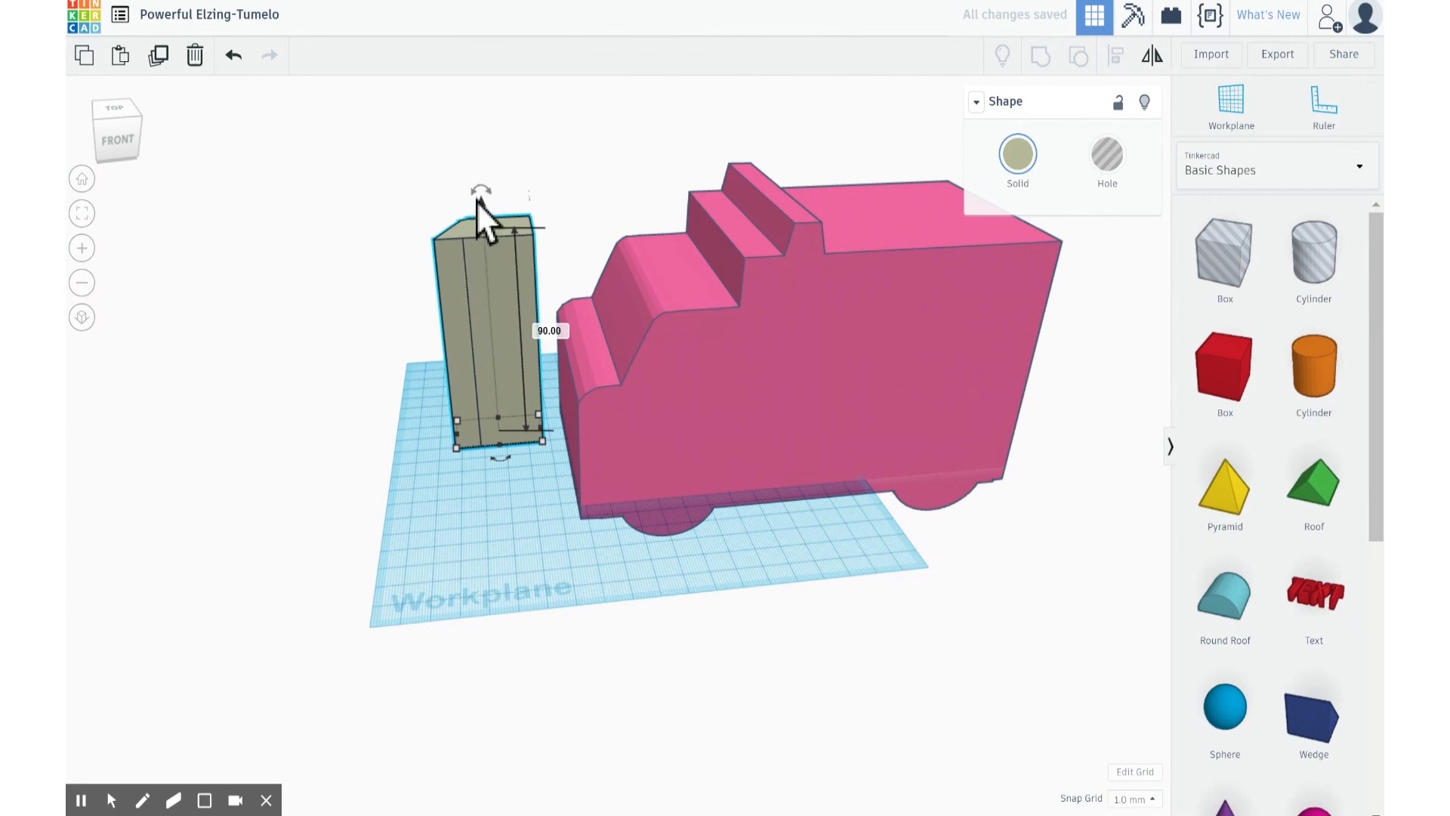
right_click_drag(365, 410, 550, 302)
left_click_drag(562, 253, 736, 387)
Step: Move the window block toward the ambulance until it sits inside the cab area of the body
right_click_drag(881, 391, 545, 363)
key("Right")
key("Right")
key("Right")
key("Right")
key("Right")
key("Right")
key("Right")
key("Right")
key("Right")
key("Right")
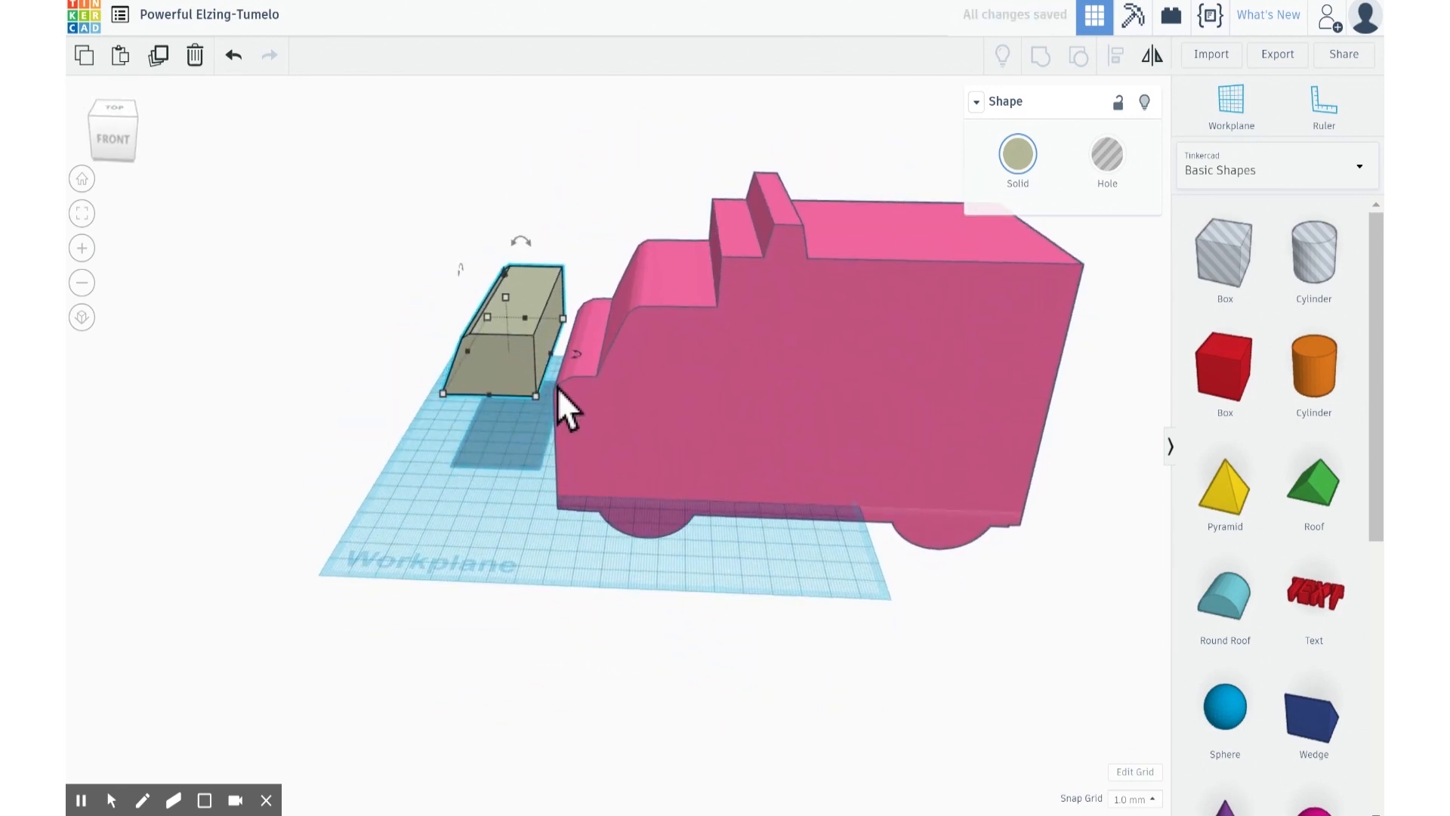
key("Right")
key("Right")
key("Right")
key("Right")
key("Right")
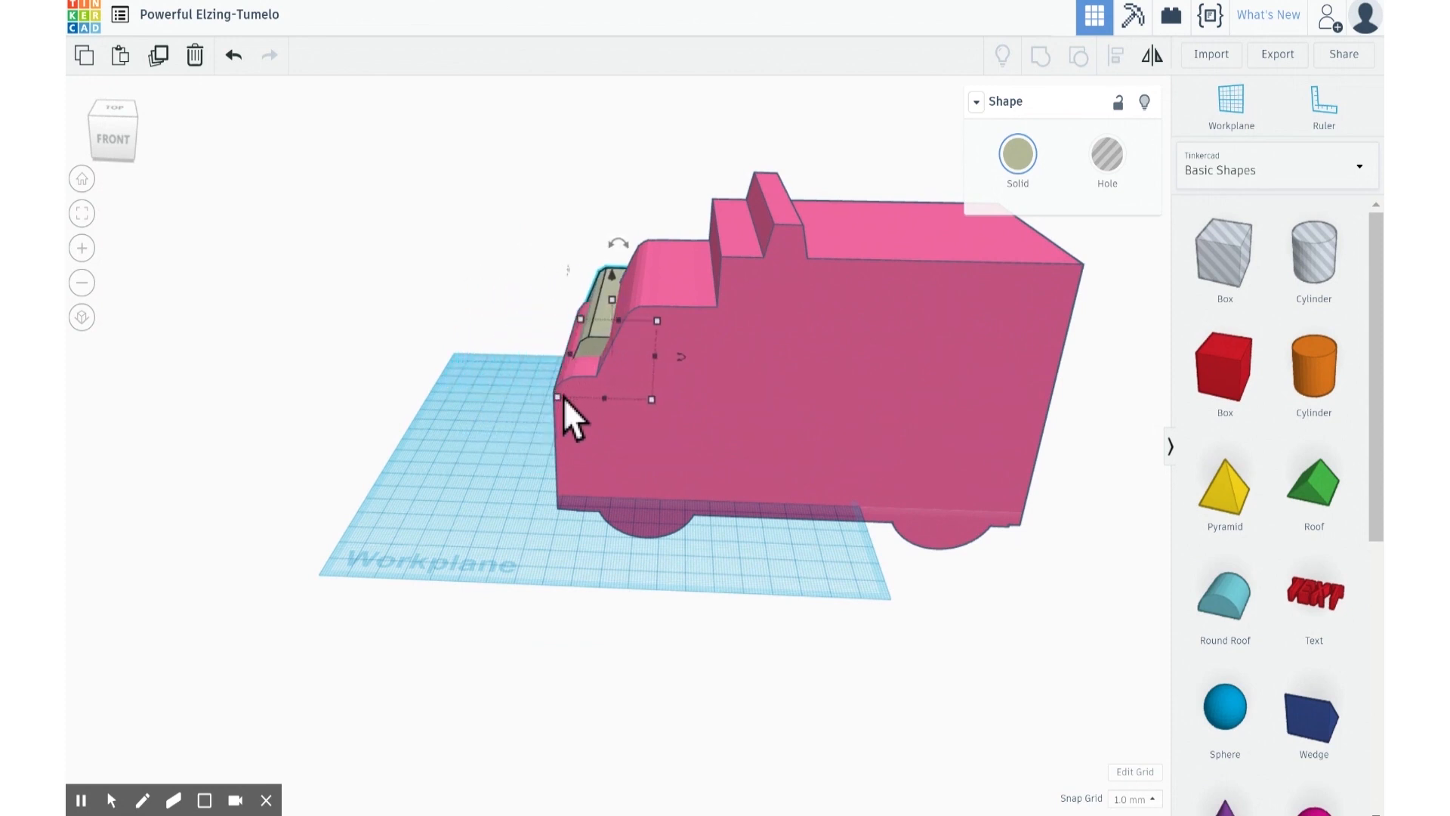
key("Right")
key("Right")
key("Right")
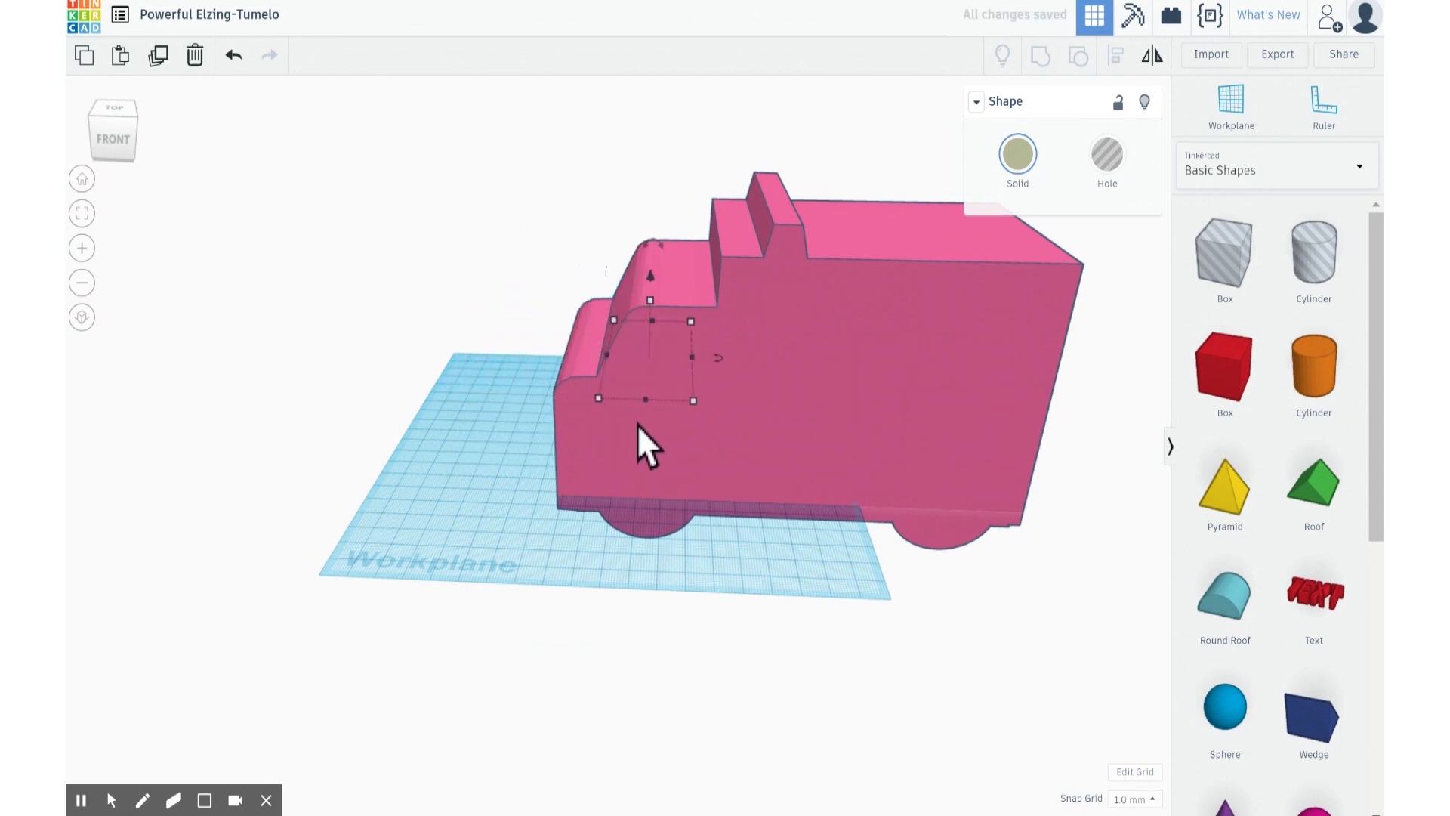
Step: Move the window block across the cab's width until it pokes out of the ambulance's near side
right_click_drag(781, 671, 1128, 679)
key("Right")
key("Right")
key("Right")
key("Right")
key("Right")
key("Right")
key("Right")
key("Right")
key("Right")
key("Right")
key("Right")
key("Right")
key("Right")
key("Right")
key("Right")
key("Right")
key("Right")
key("Right")
key("Right")
key("Right")
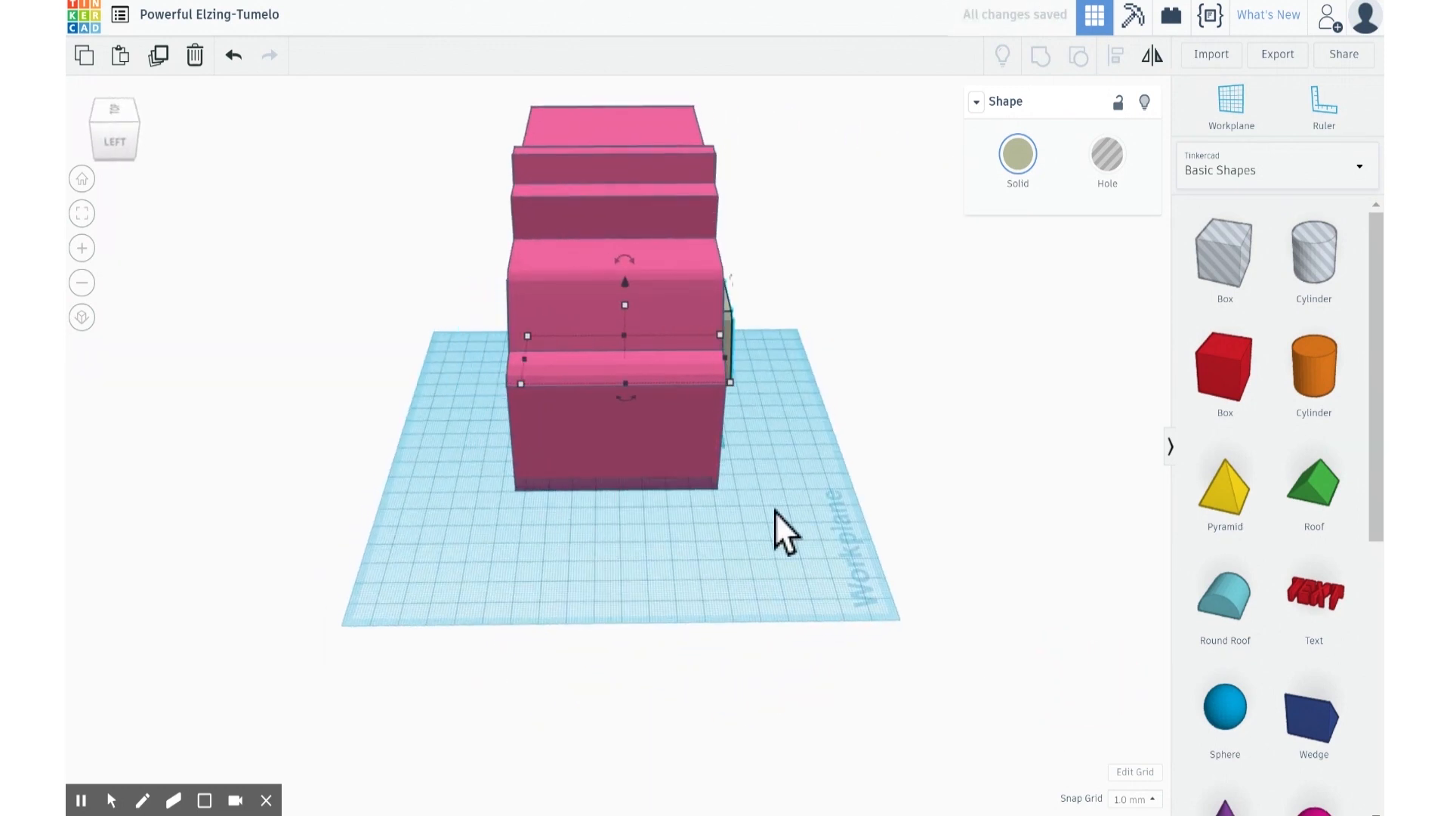
Step: Lengthen the window block across the cab's width and shift it so it protrudes from both sides of the ambulance
right_click_drag(778, 473, 745, 421)
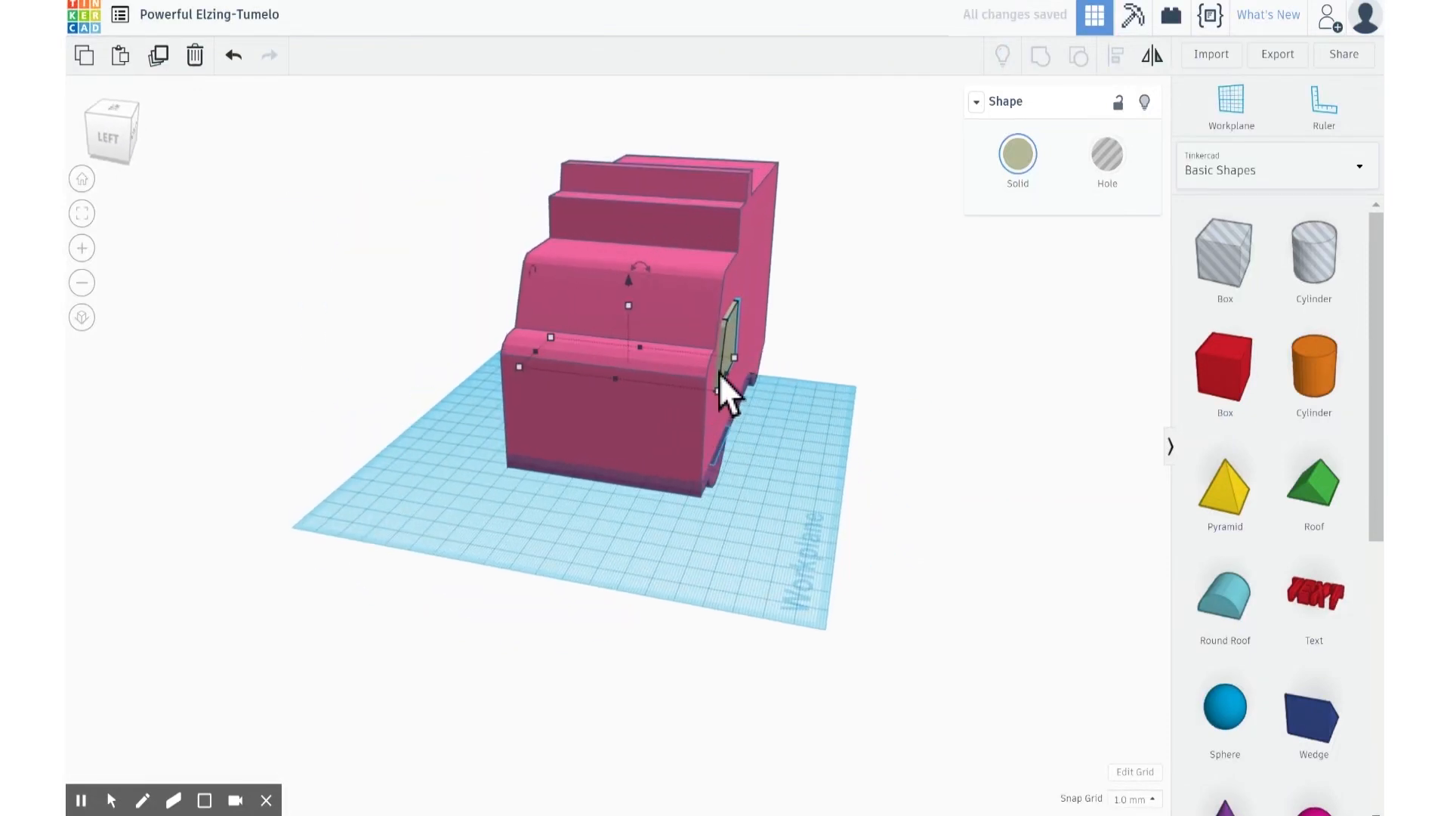
left_click_drag(720, 378, 781, 406)
key("Left")
key("Left")
key("Left")
key("Left")
key("Left")
key("Left")
key("Left")
key("Left")
key("Left")
key("Left")
key("Left")
key("Left")
key("Left")
key("Left")
key("Left")
key("Left")
key("Left")
key("Left")
key("Left")
key("Left")
right_click_drag(778, 418, 628, 457)
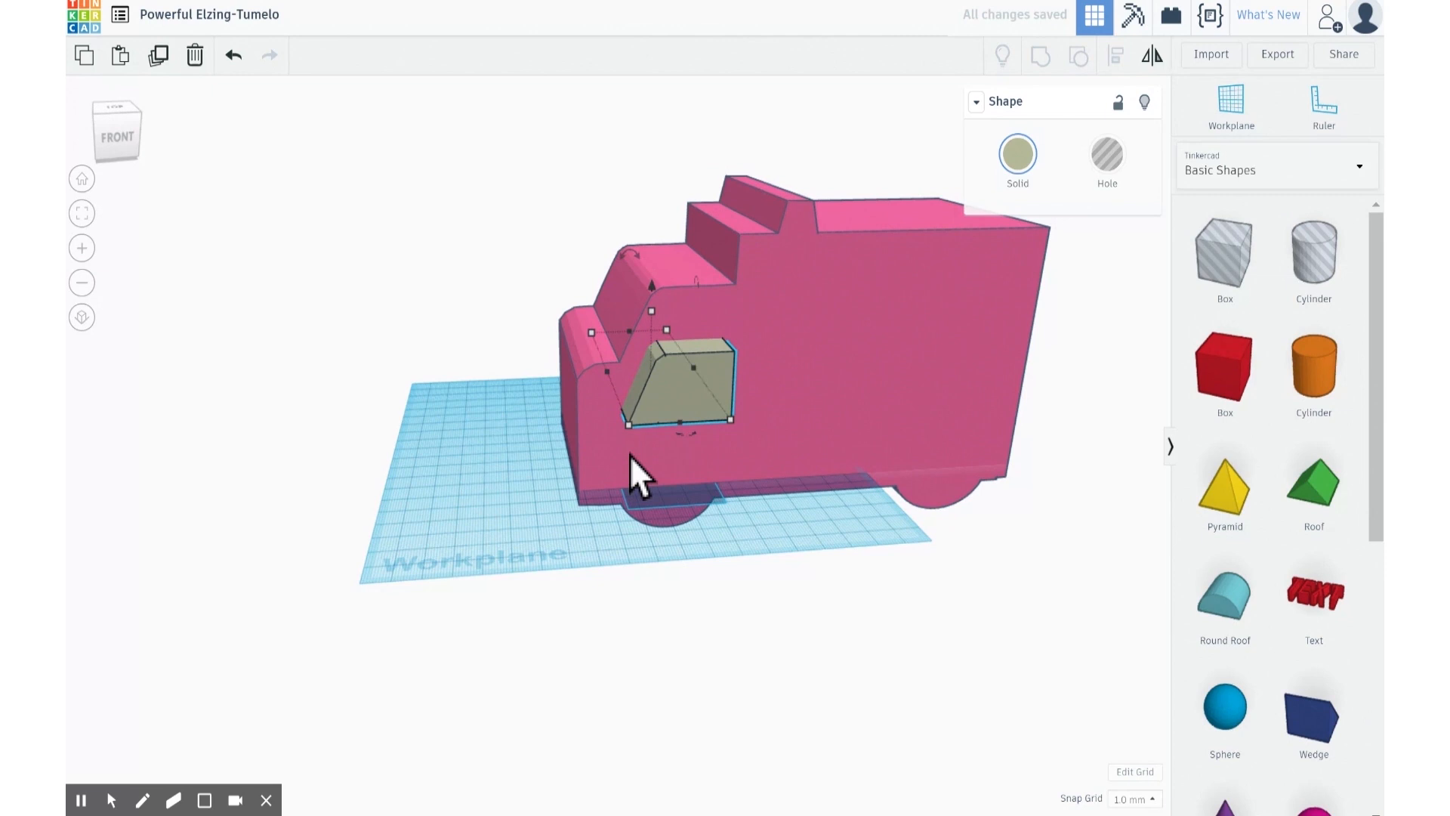
Step: Raise the window block to window height beneath the cab roof
key("ctrl+Up")
key("ctrl+Up")
key("ctrl+Up")
key("ctrl+Up")
key("ctrl+Up")
key("ctrl+Up")
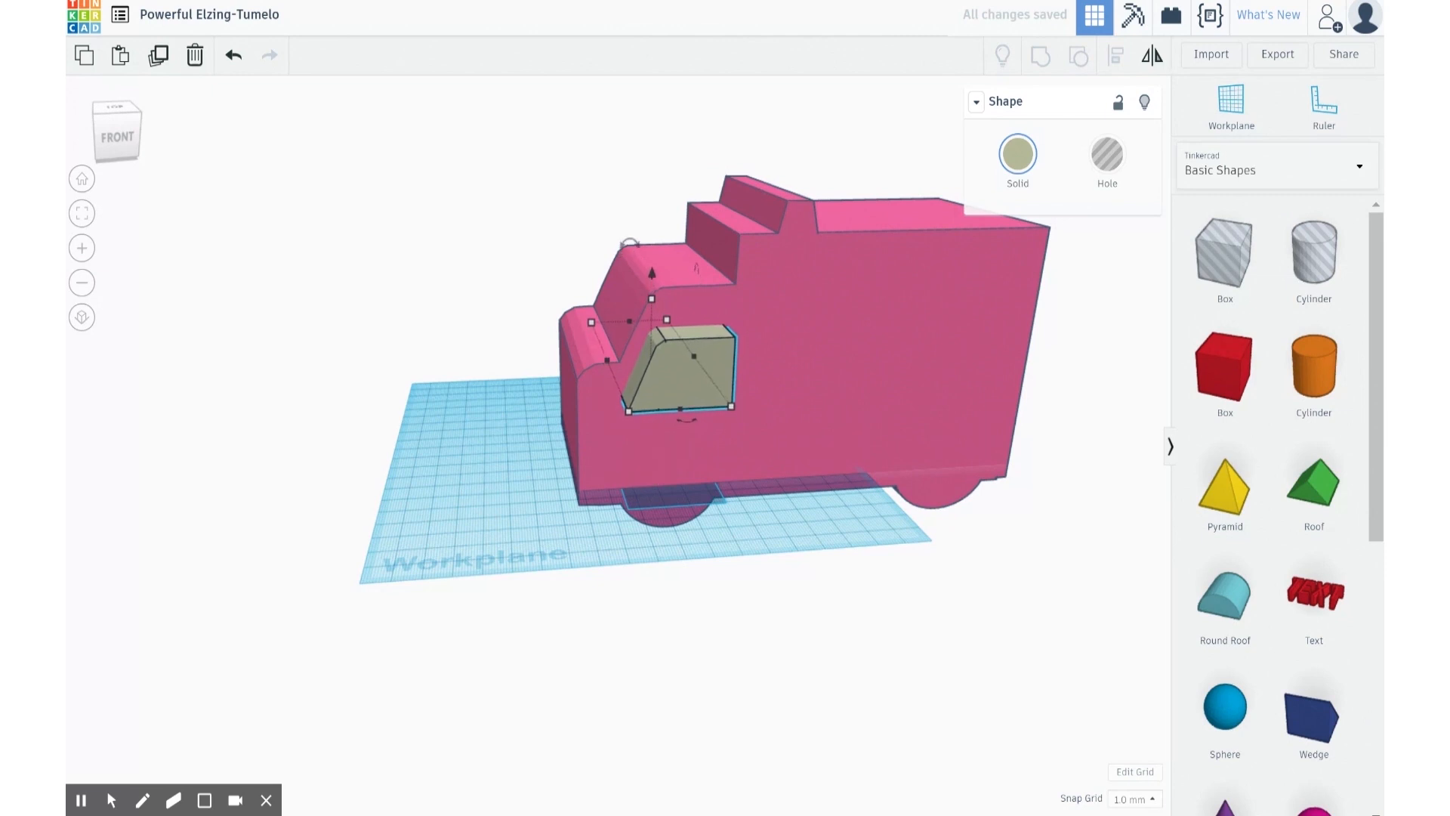
key("ctrl+Up")
key("ctrl+Up")
key("ctrl+Up")
key("ctrl+Up")
key("ctrl+Up")
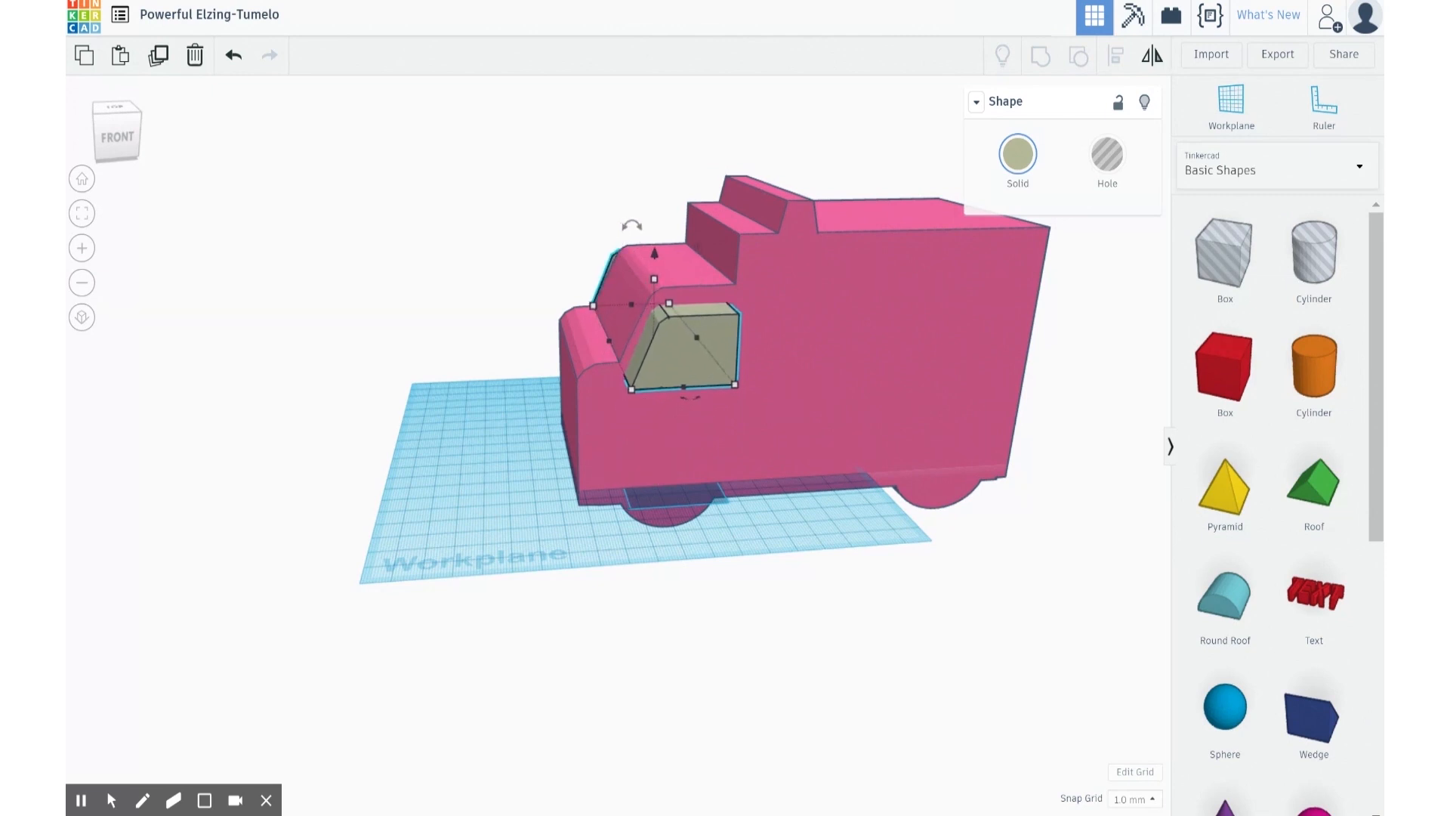
right_click_drag(751, 605, 715, 573)
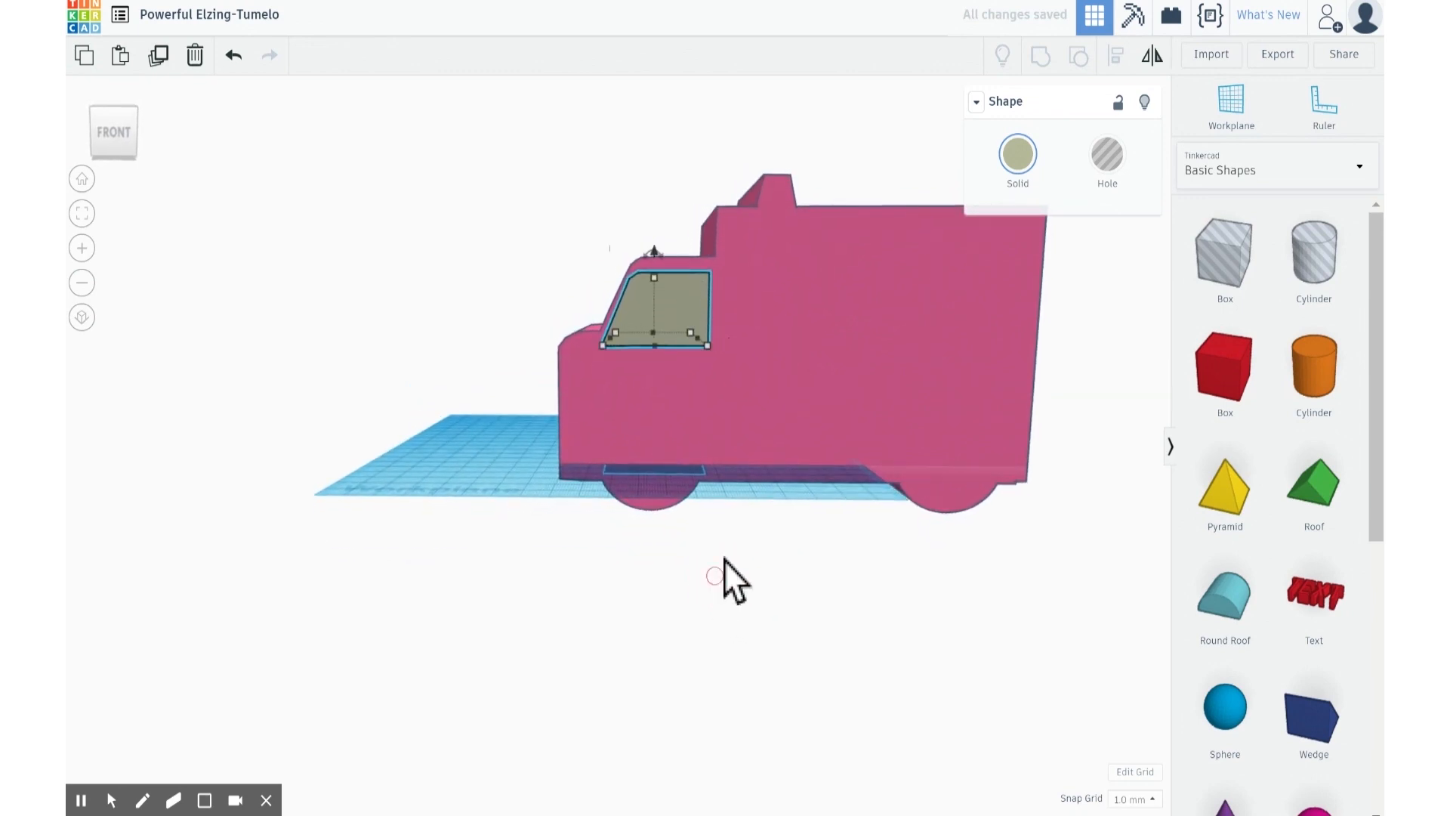
Step: Switch to a flat orthographic front view and nudge the window block up and toward the rear within the cab outline
middle_click_drag(727, 393, 710, 537)
right_click_drag(711, 536, 684, 643)
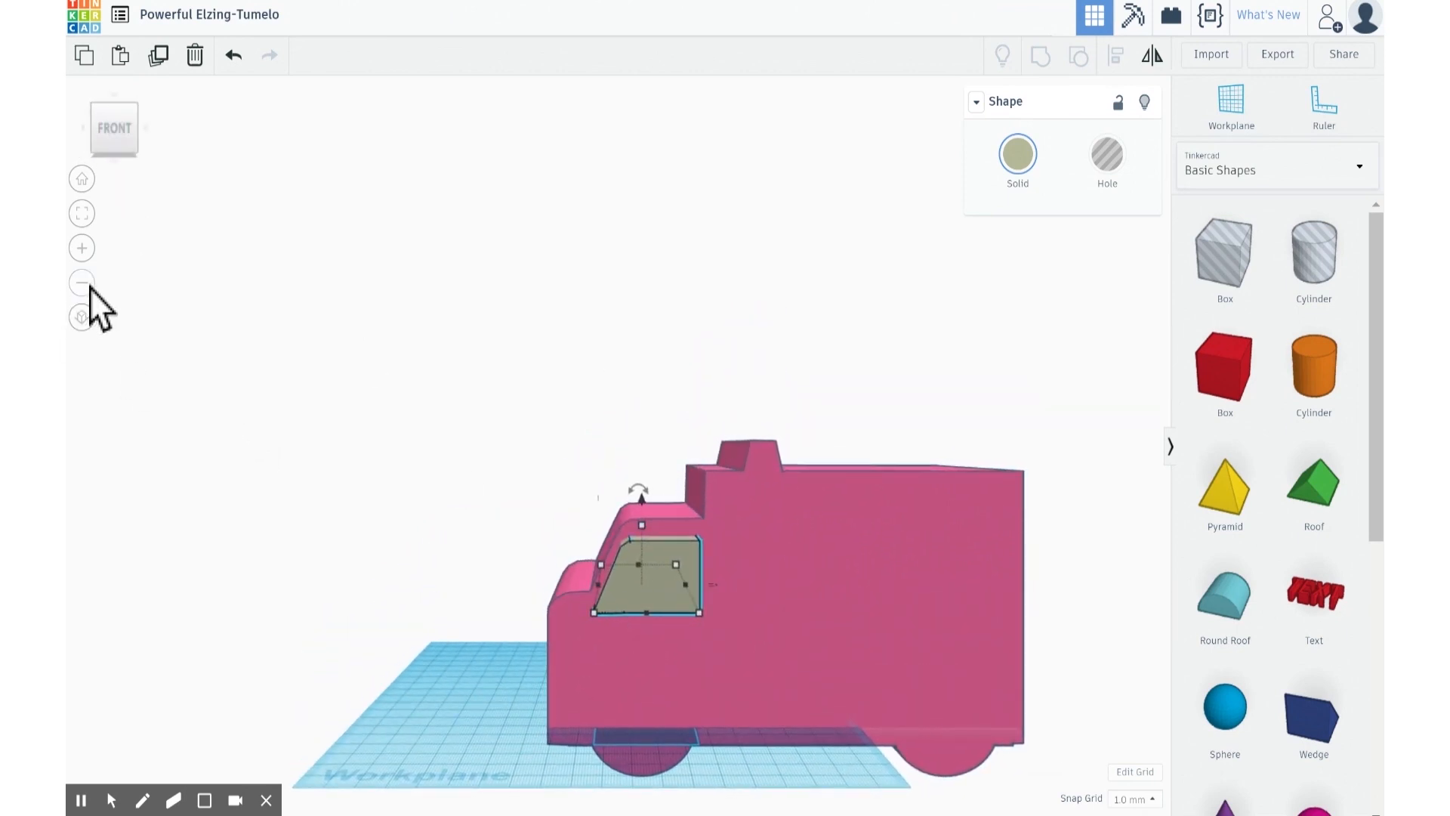
left_click(82, 317)
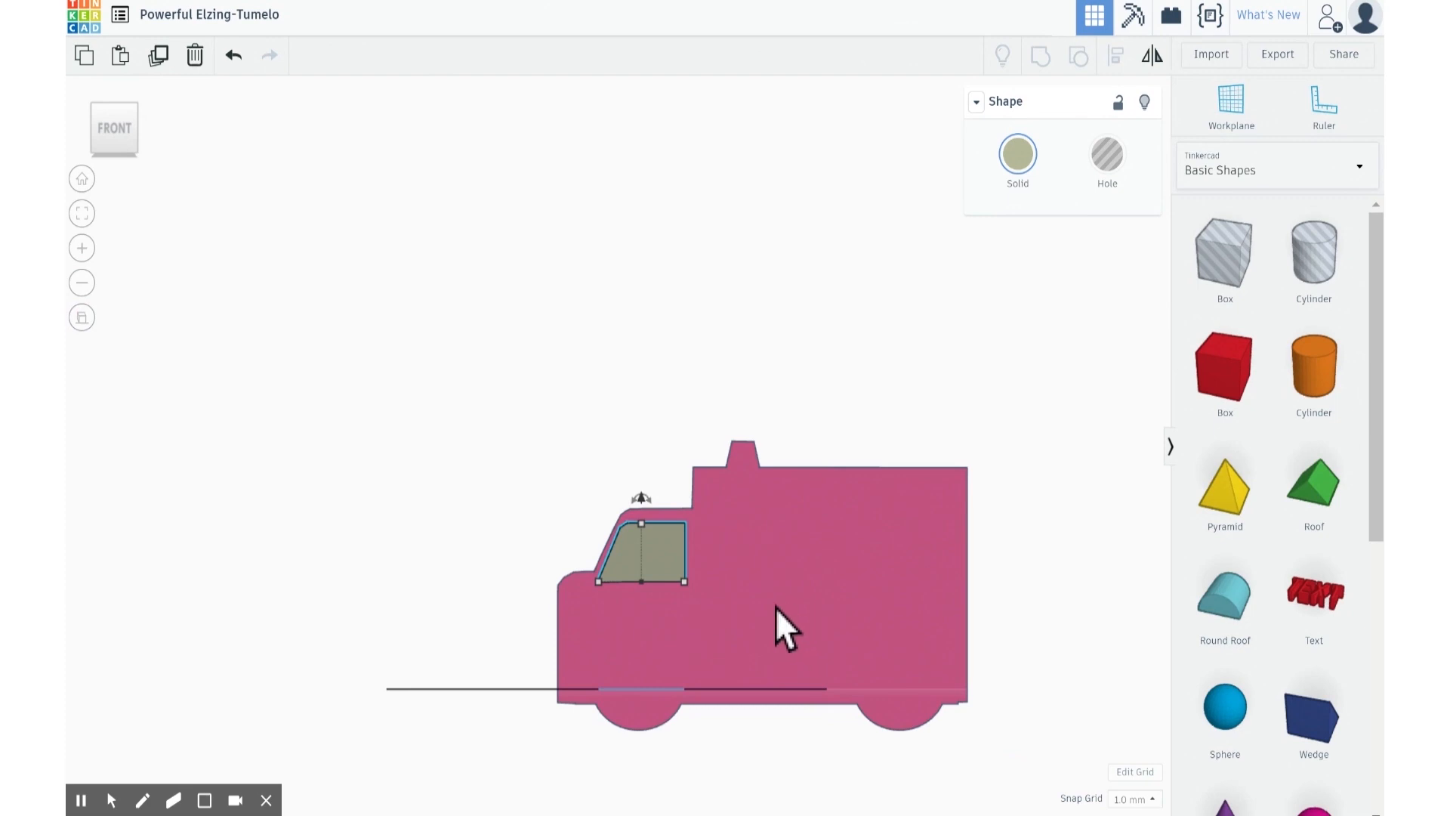
scroll(774, 607, "down", 2)
scroll(774, 607, "up", 5)
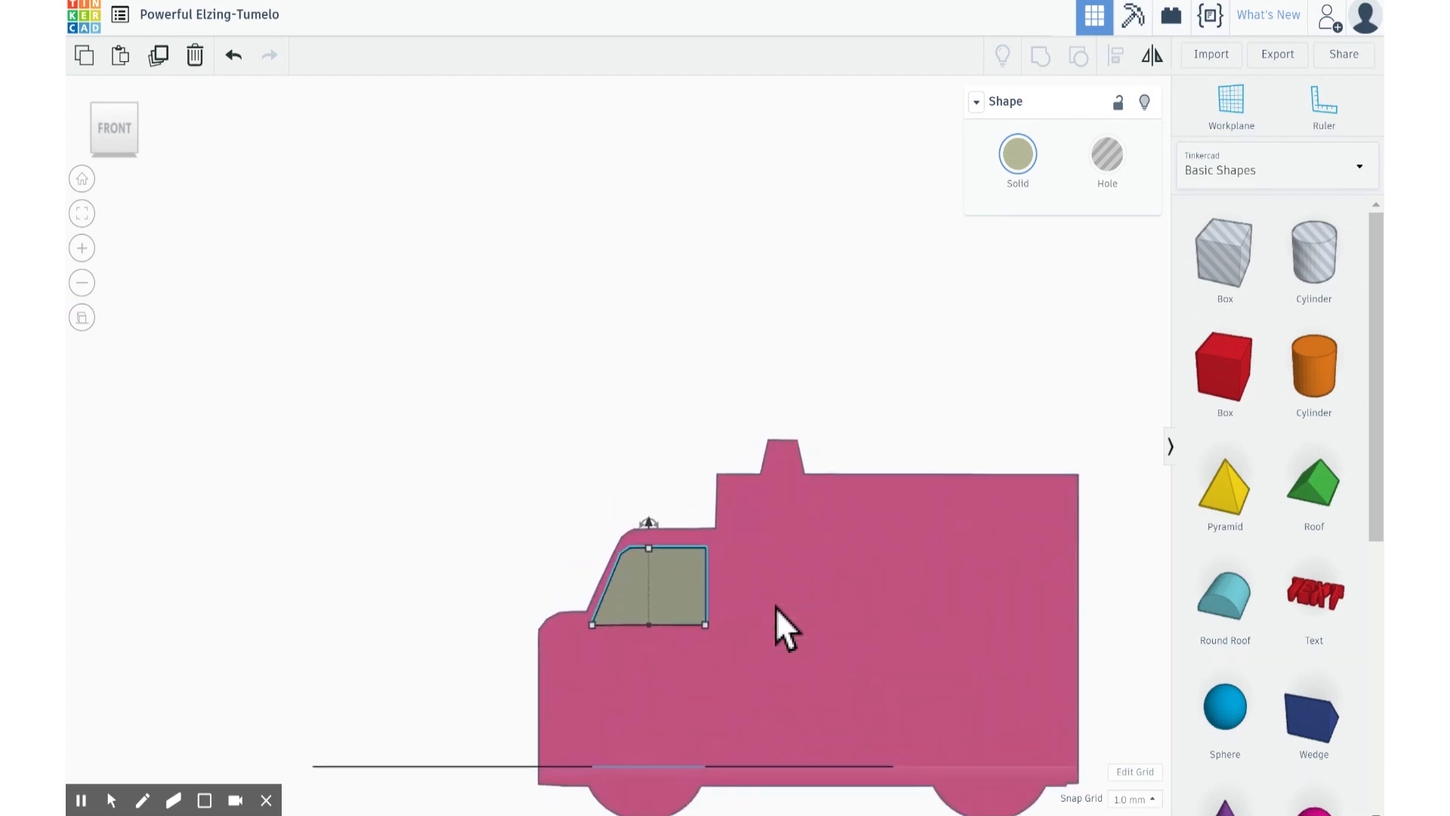
key("ctrl+Up")
key("ctrl+Up")
key("ctrl+Up")
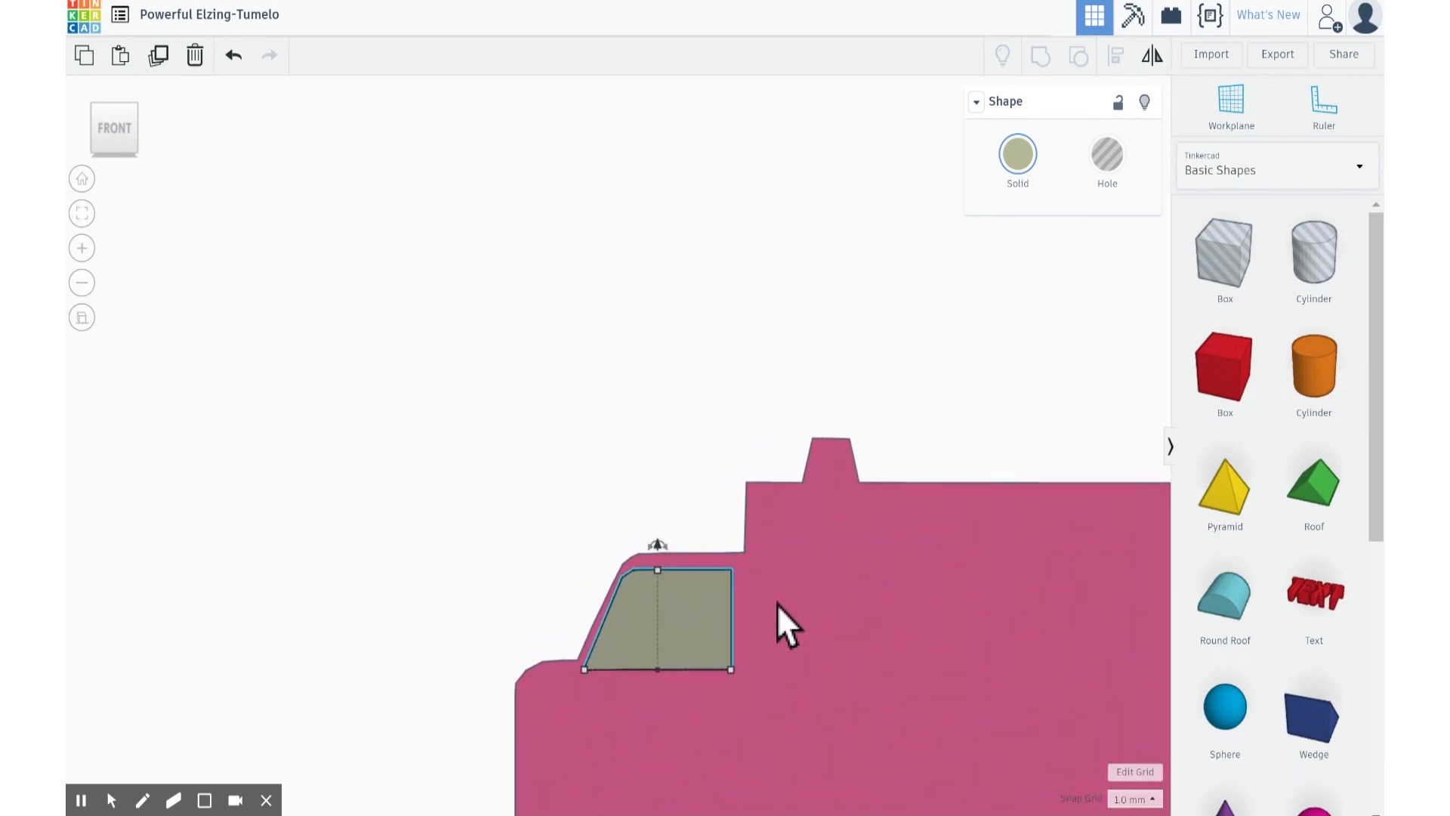
key("Right")
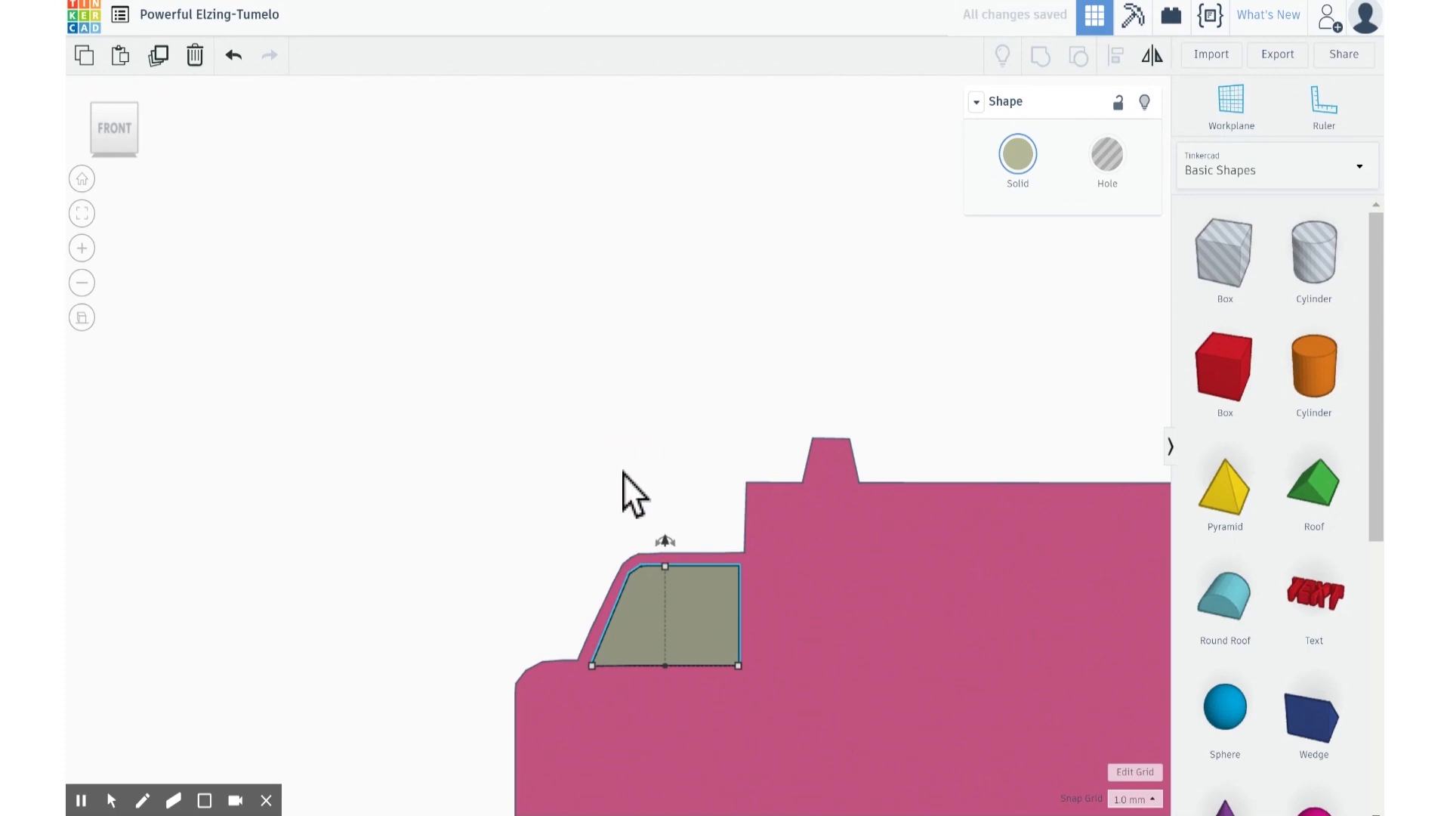
Step: Nudge the window block closer to the cab roof and set the snap grid to 0.1 mm for fine vertical positioning
left_click(518, 424)
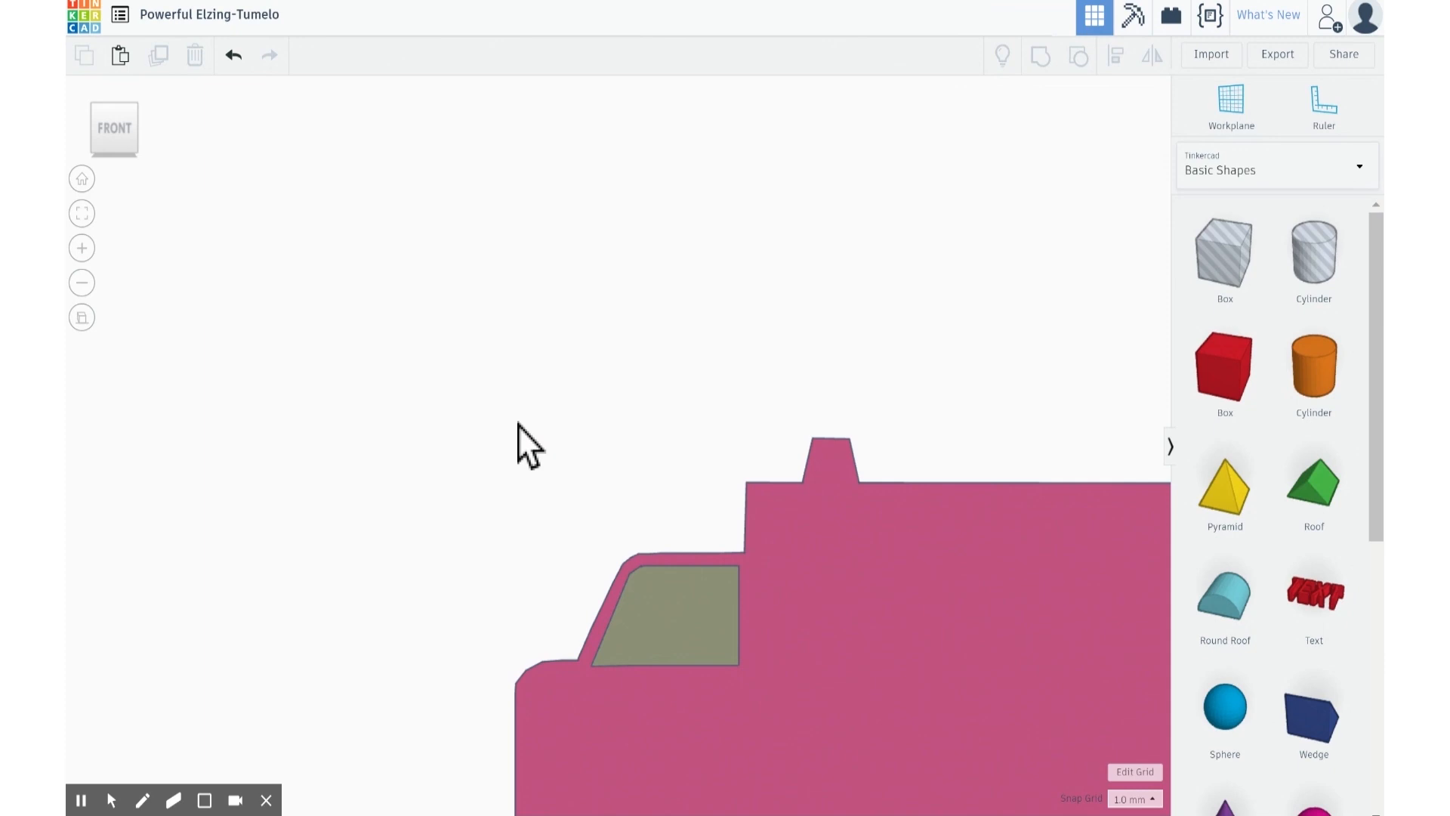
left_click(673, 665)
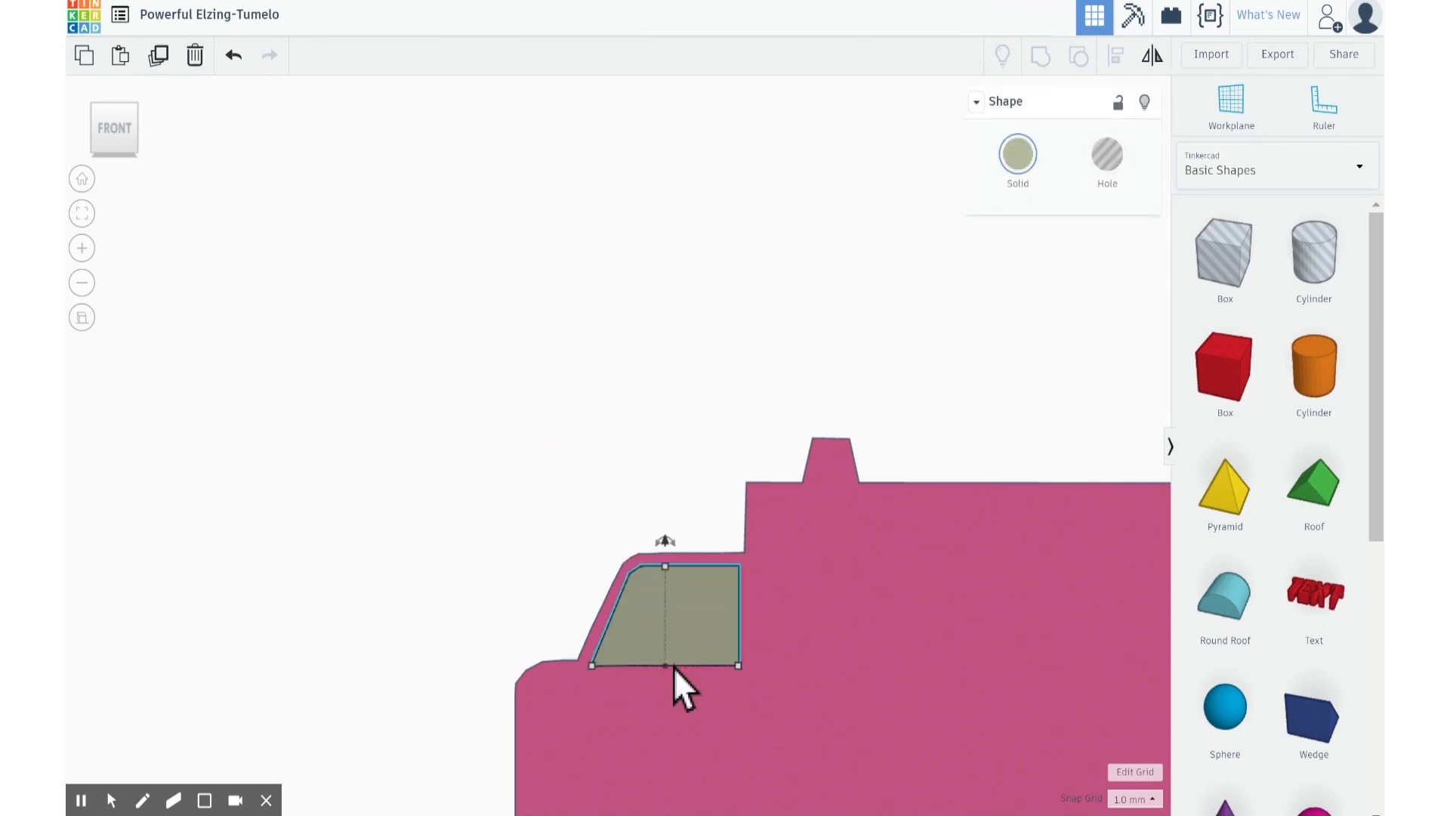
key("Up")
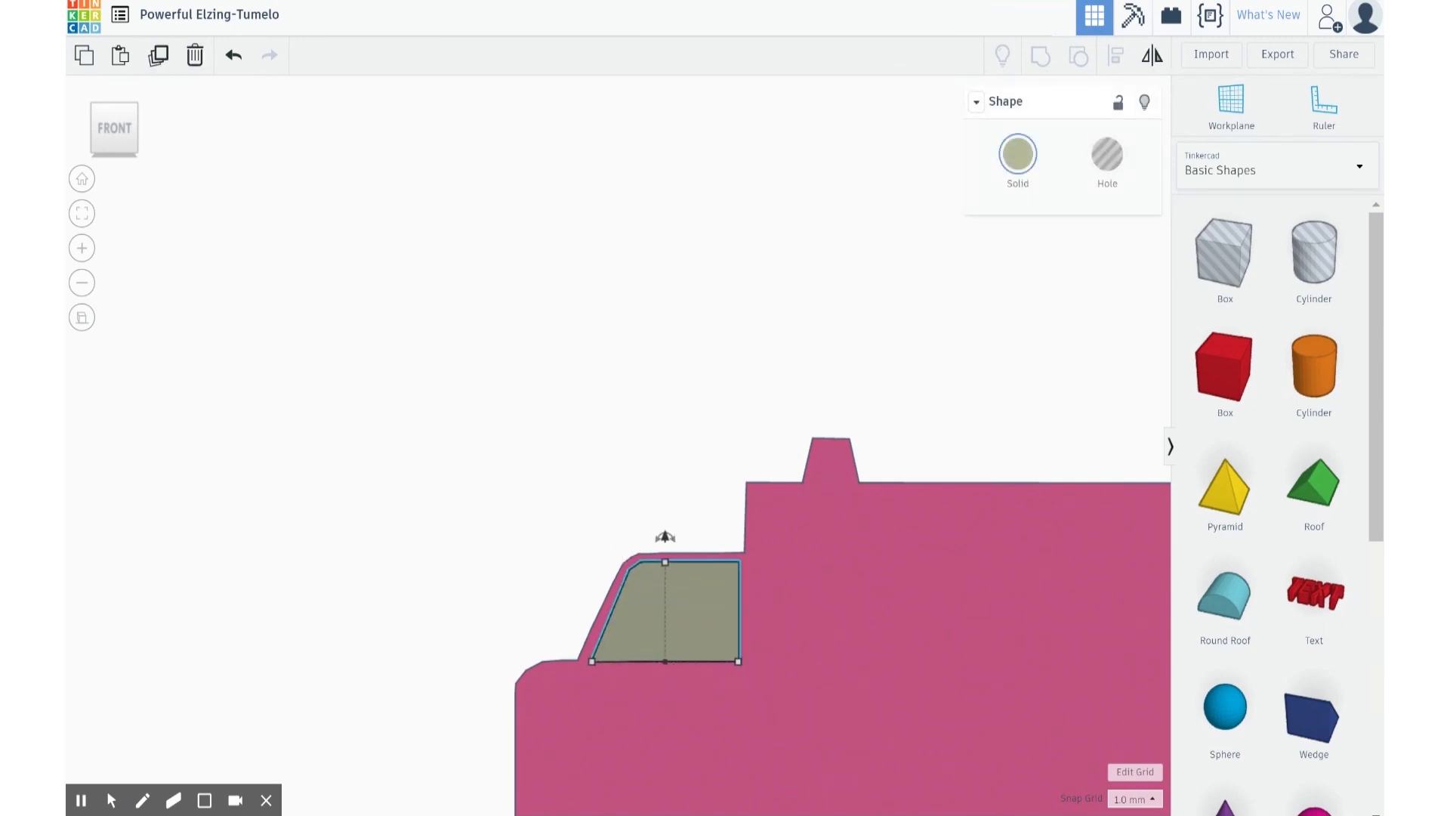
left_click(1133, 798)
left_click(1123, 660)
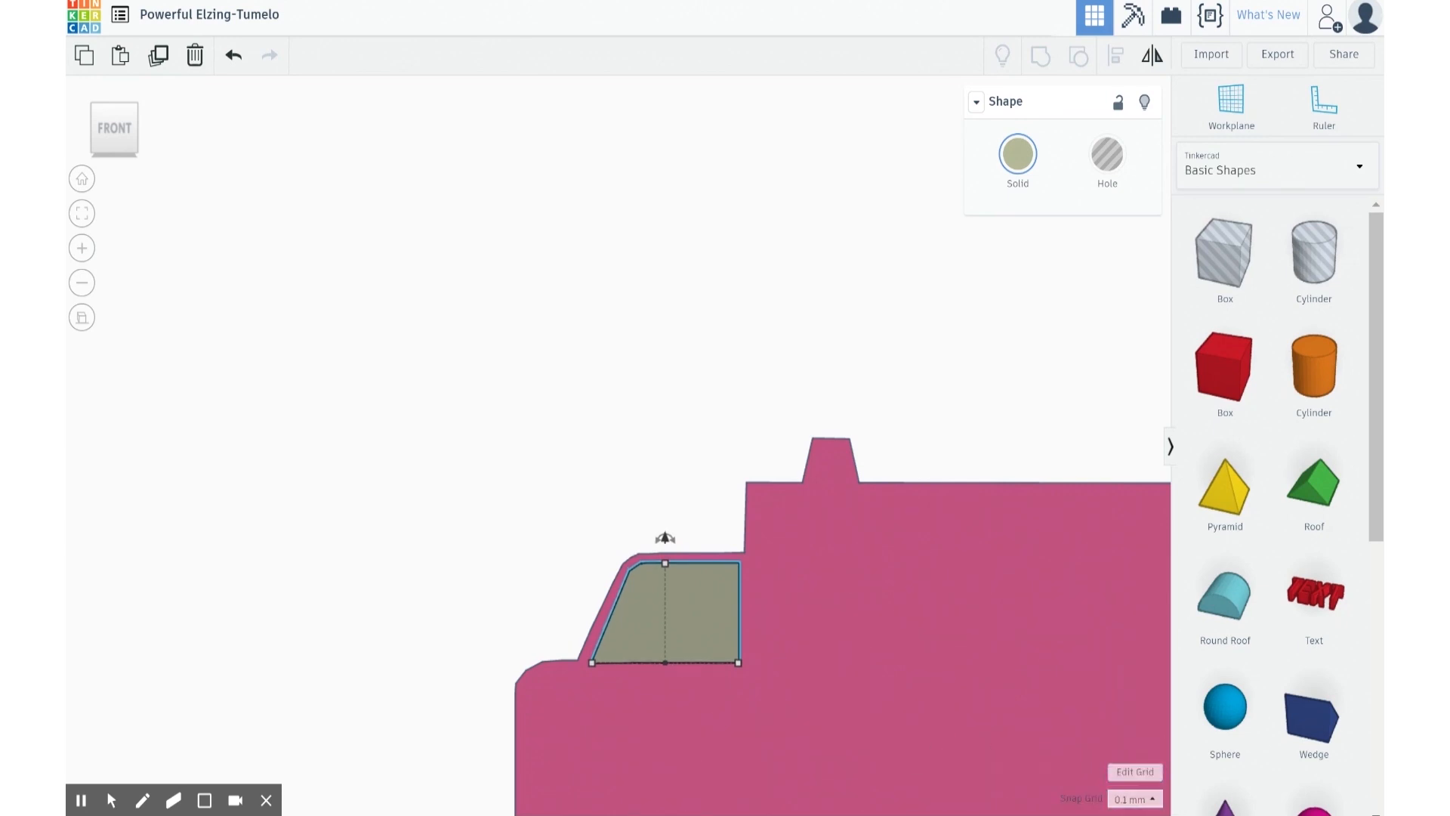
left_click(476, 370)
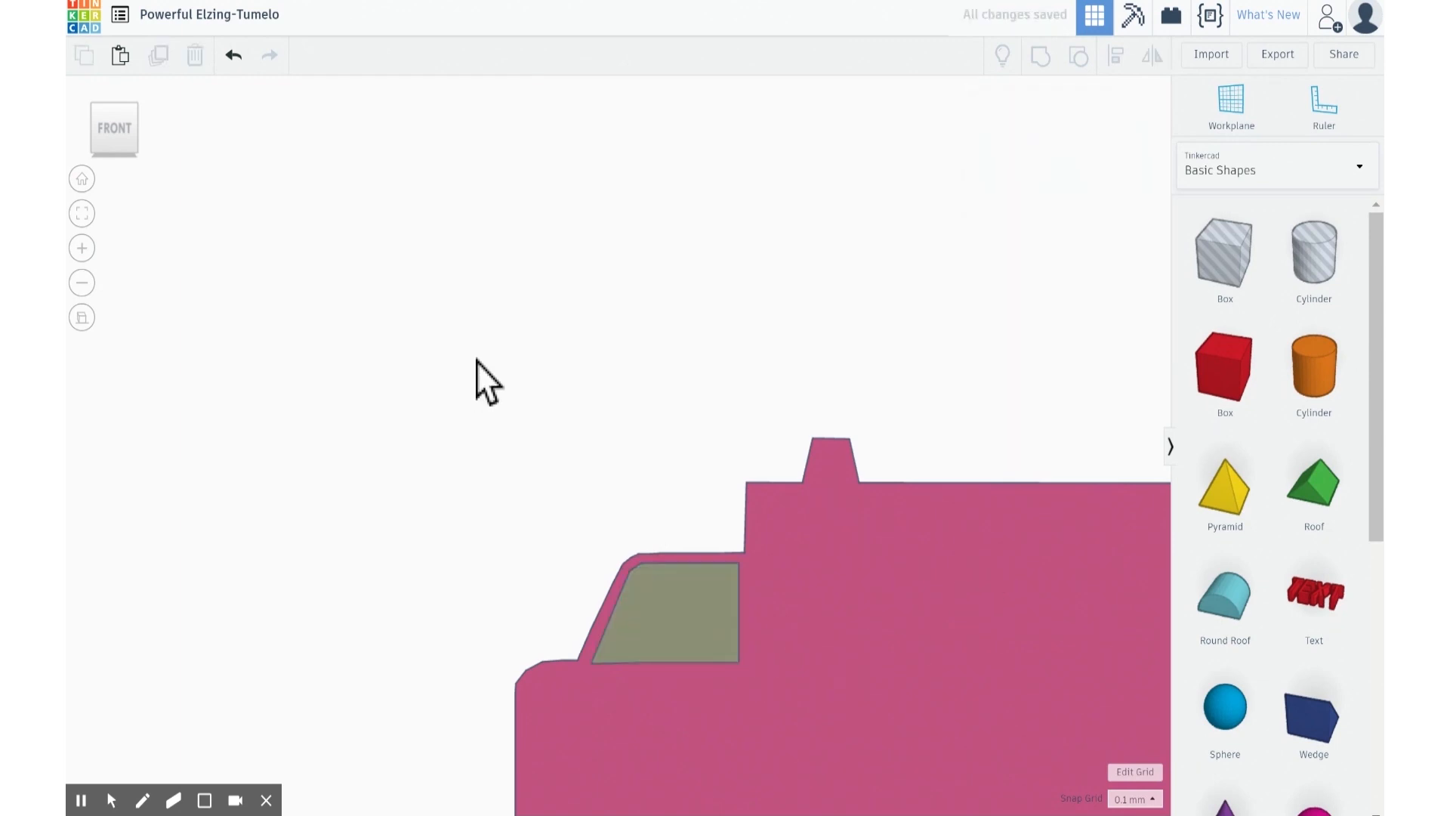
Step: Turn the window block into a hole
right_click_drag(483, 341, 638, 435)
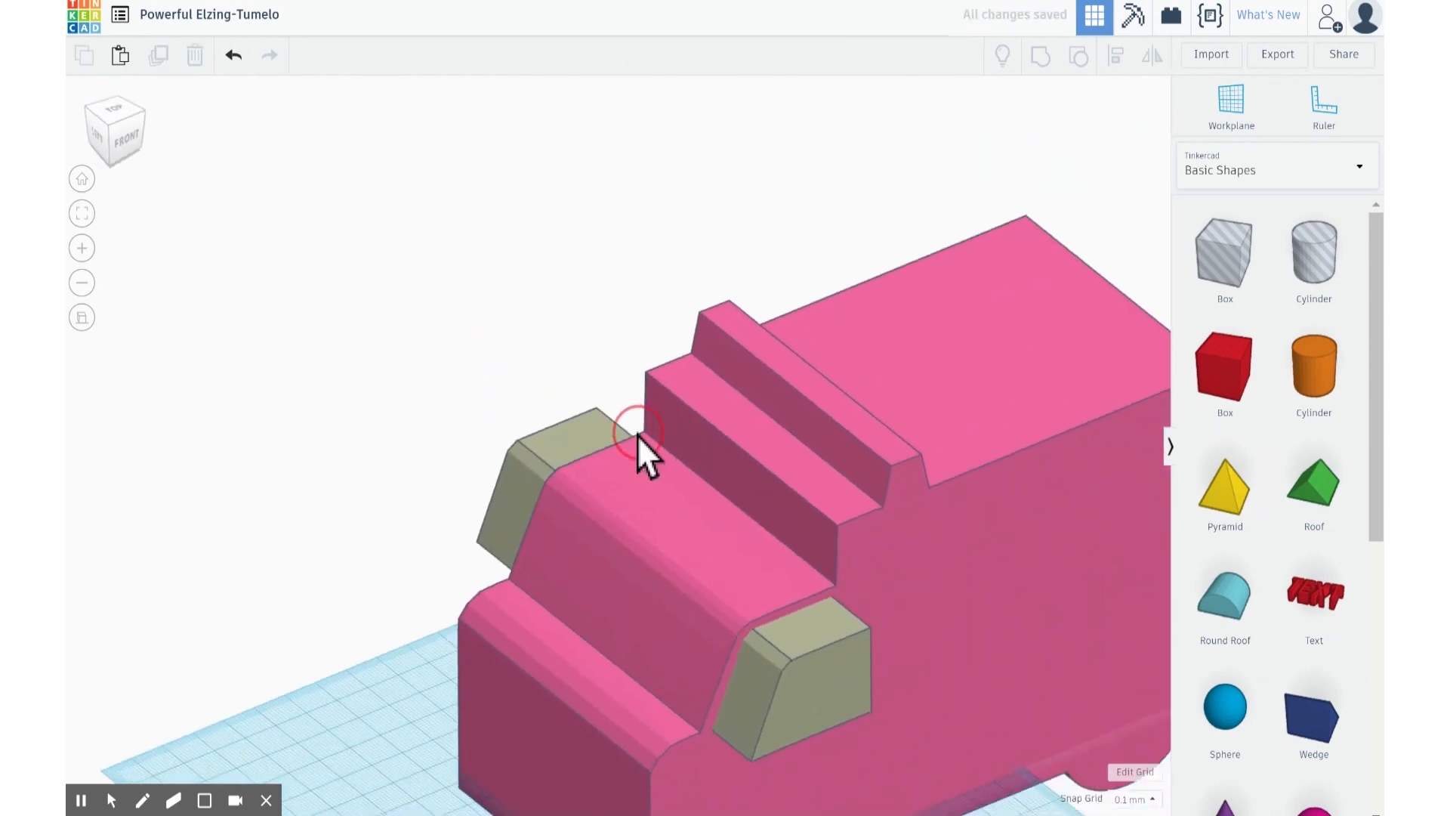
left_click(524, 441)
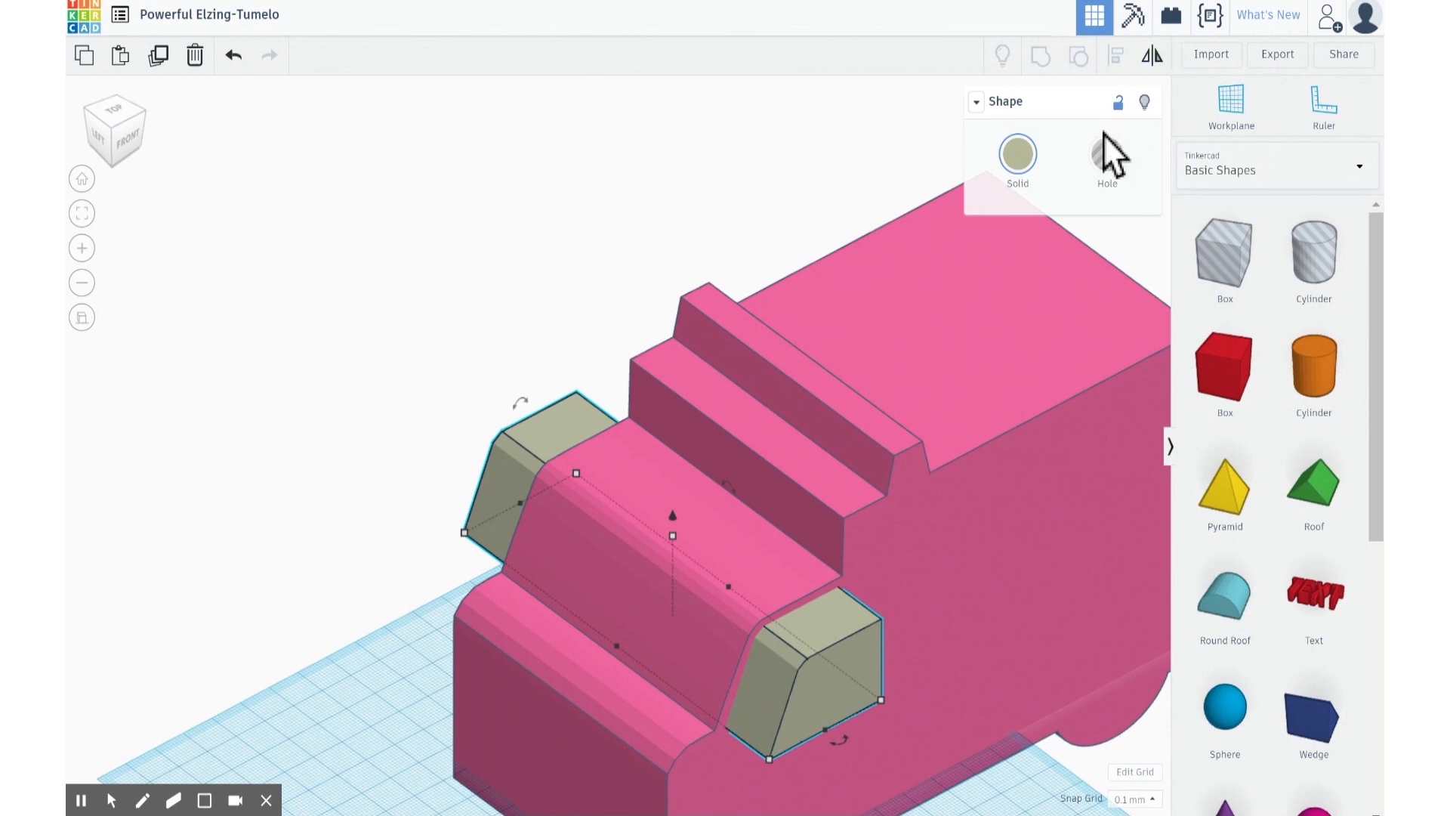
left_click(1107, 155)
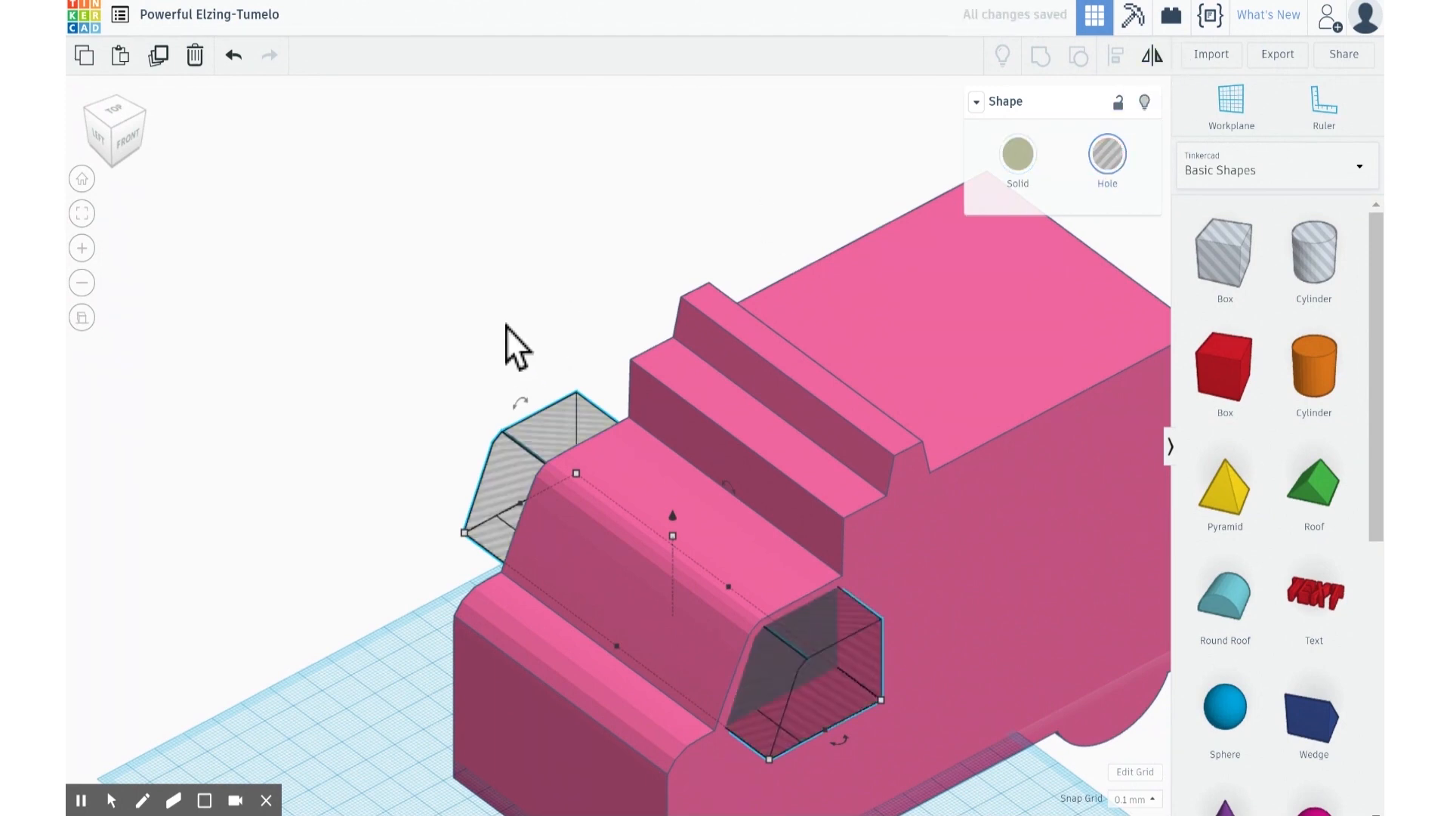
Step: Select the ambulance body and the window hole together and group them to cut the window opening through the cab
scroll(496, 337, "down", 6)
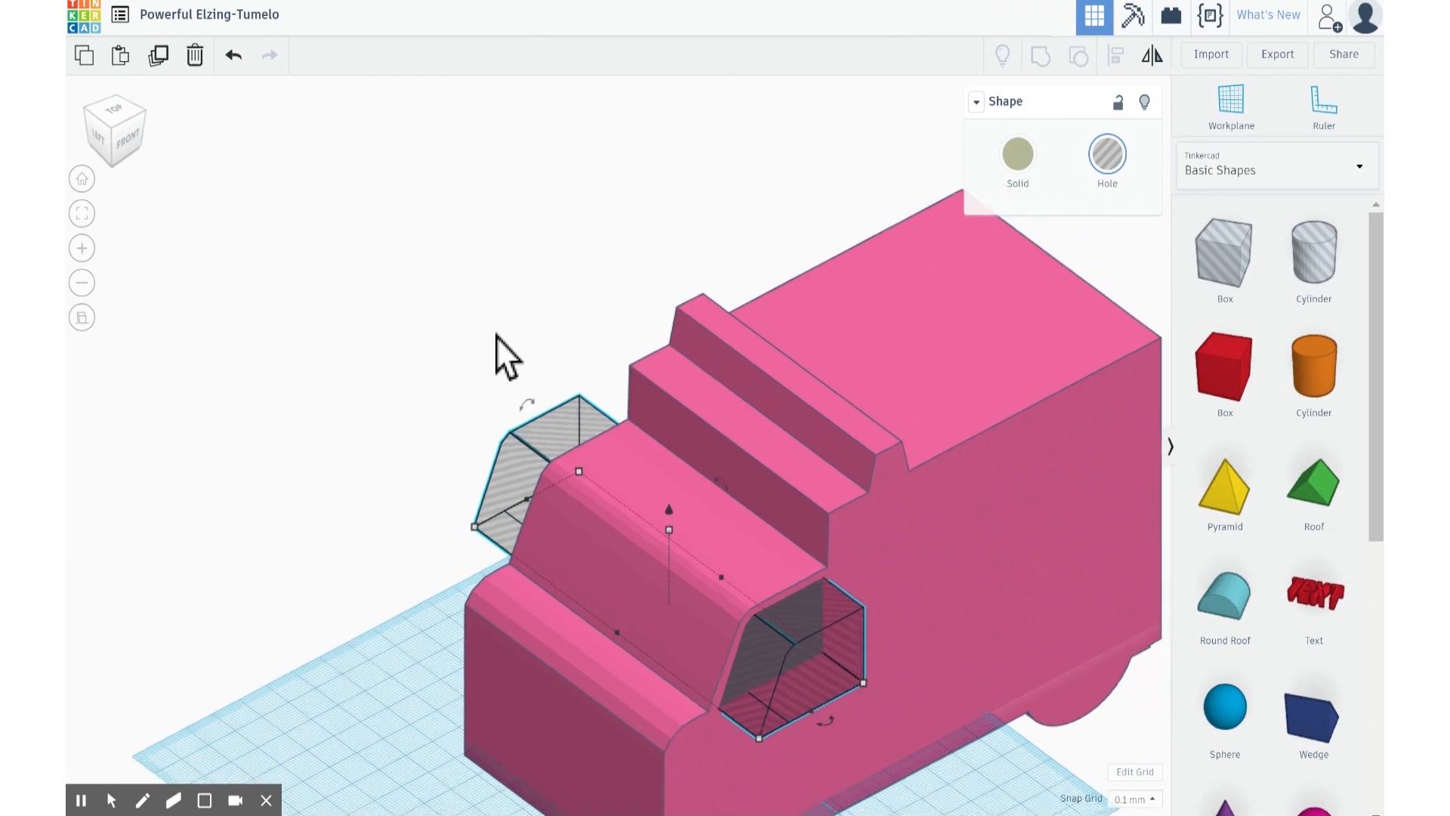
left_click(861, 662)
right_click_drag(859, 665, 700, 645)
left_click_drag(1045, 351, 476, 770)
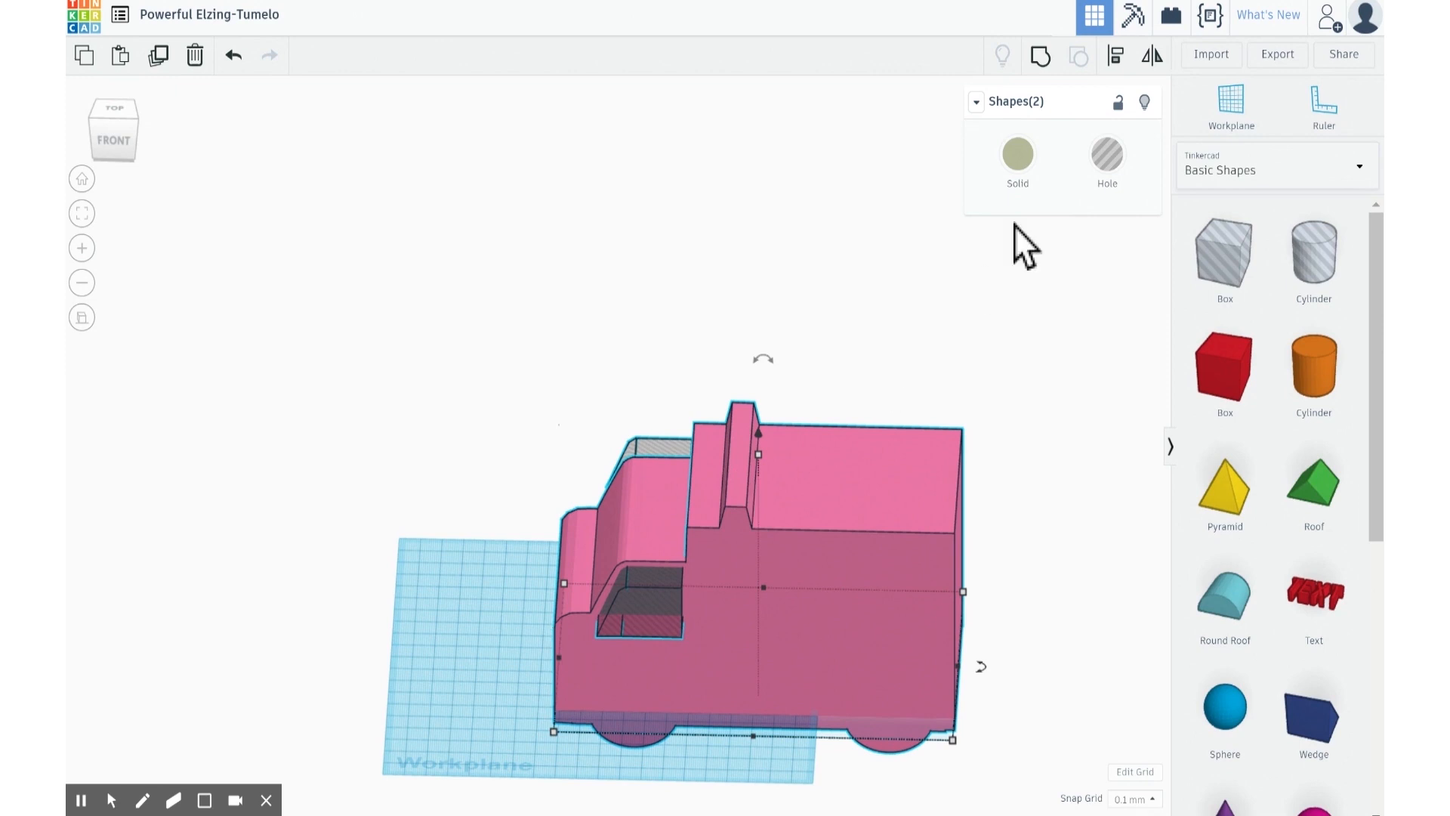
left_click(1034, 57)
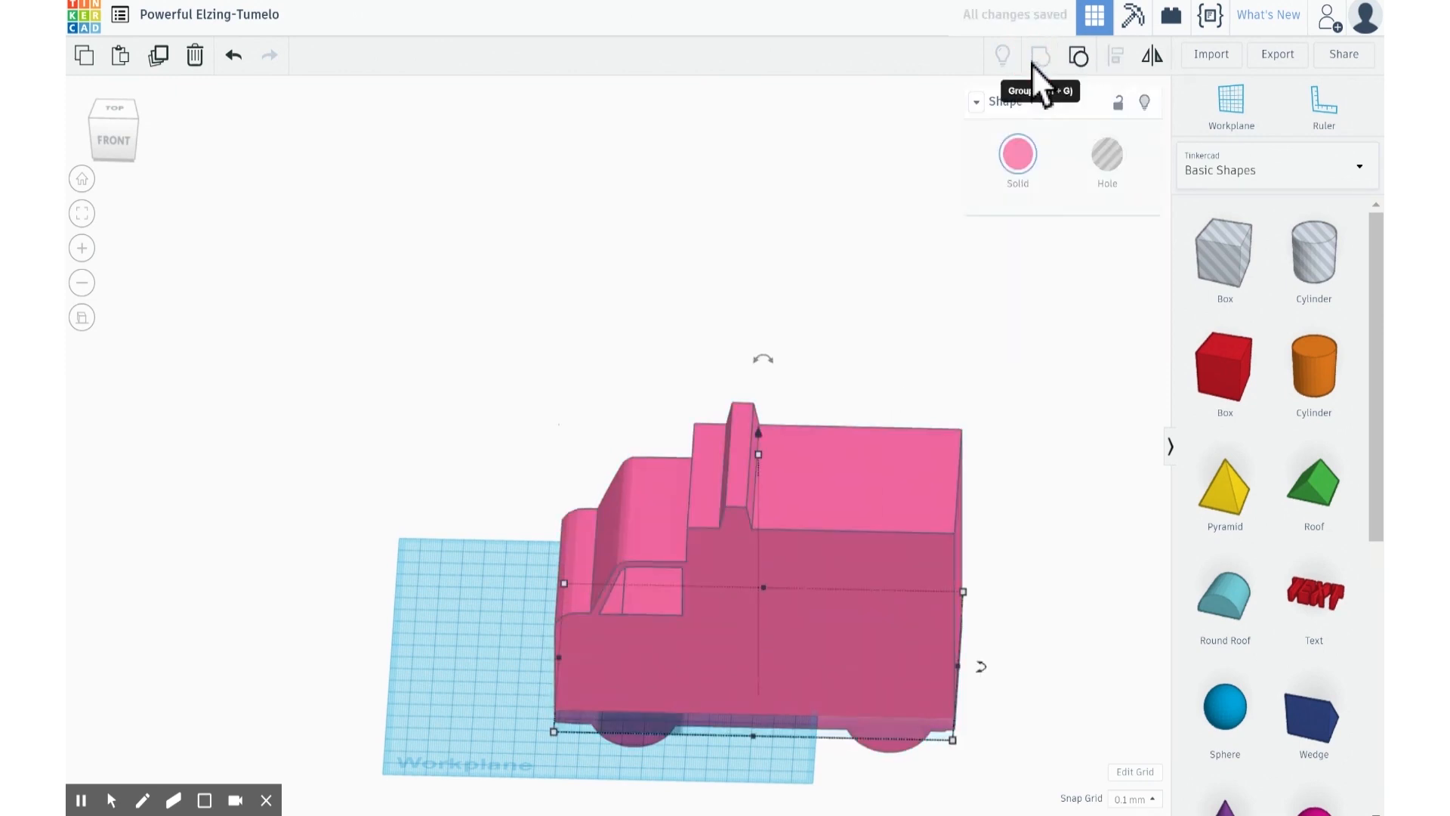
right_click_drag(863, 238, 802, 268)
right_click_drag(406, 379, 436, 383)
right_click_drag(1042, 586, 908, 625)
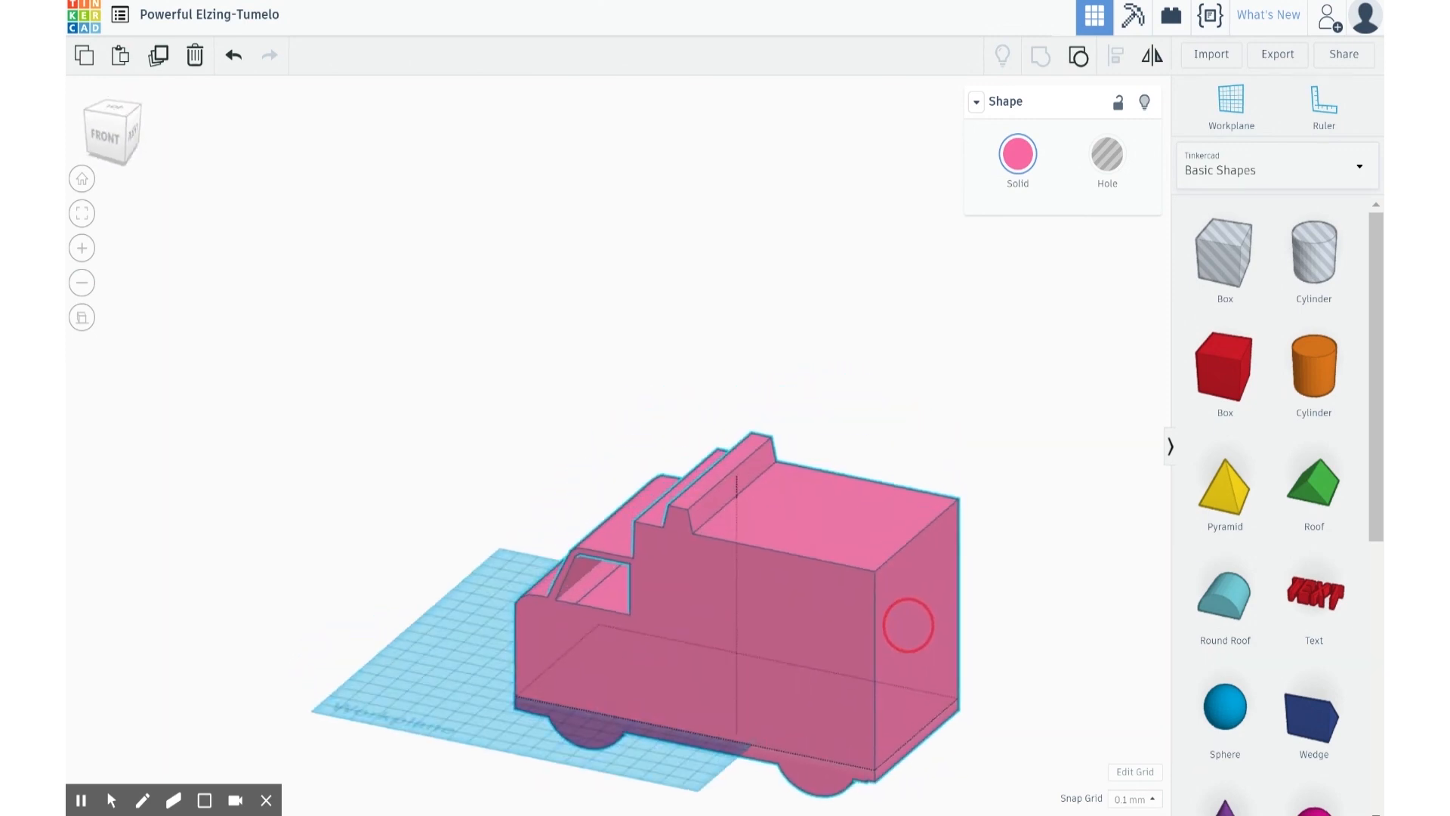
right_click_drag(908, 626, 906, 622)
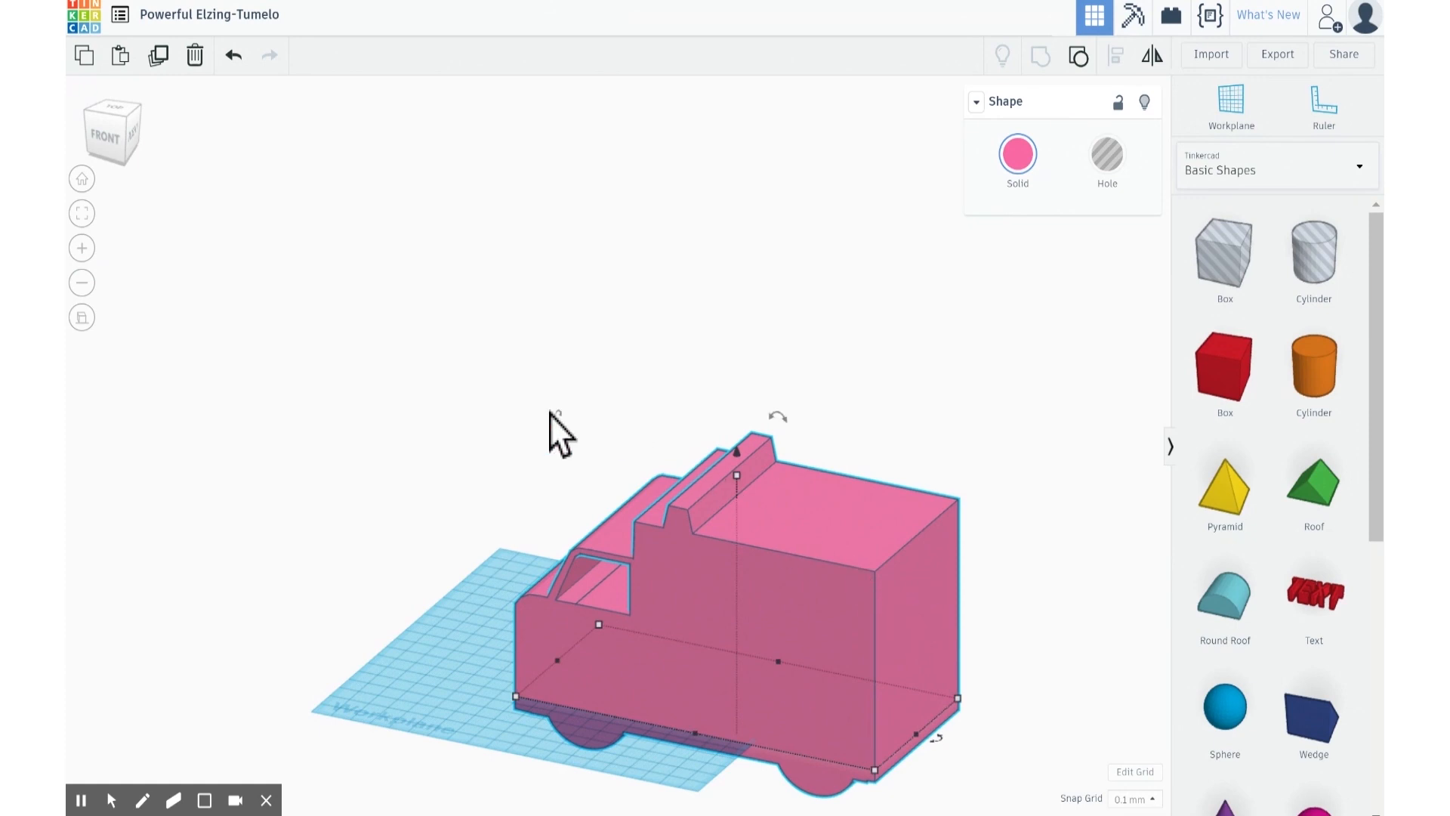
Step: Place a red box on the workplane at the front face of the ambulance
right_click_drag(519, 480, 705, 606)
right_click_drag(683, 706, 573, 634)
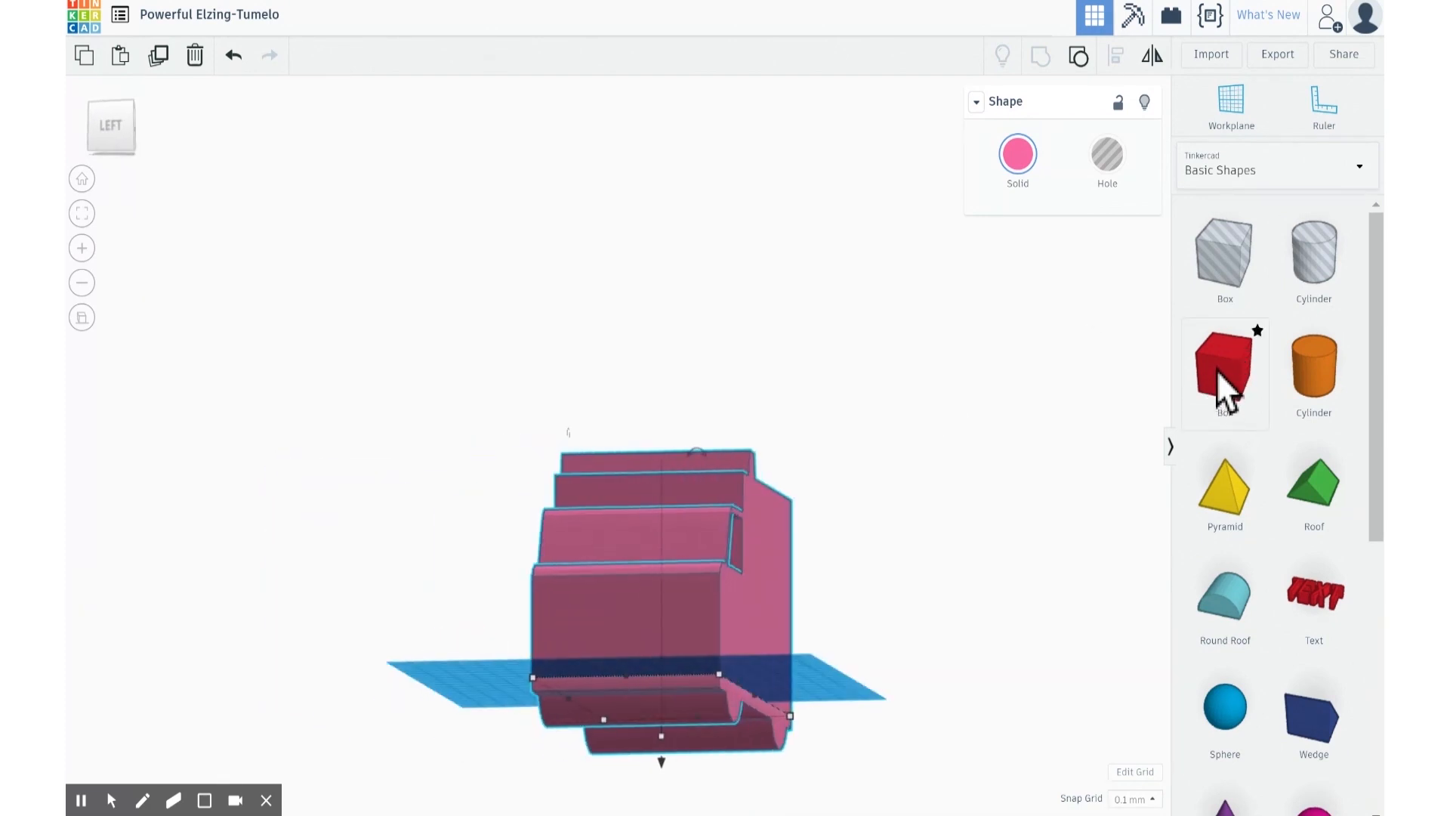
right_click_drag(1098, 432, 1042, 434)
left_click_drag(1234, 364, 583, 664)
right_click_drag(600, 710, 687, 714)
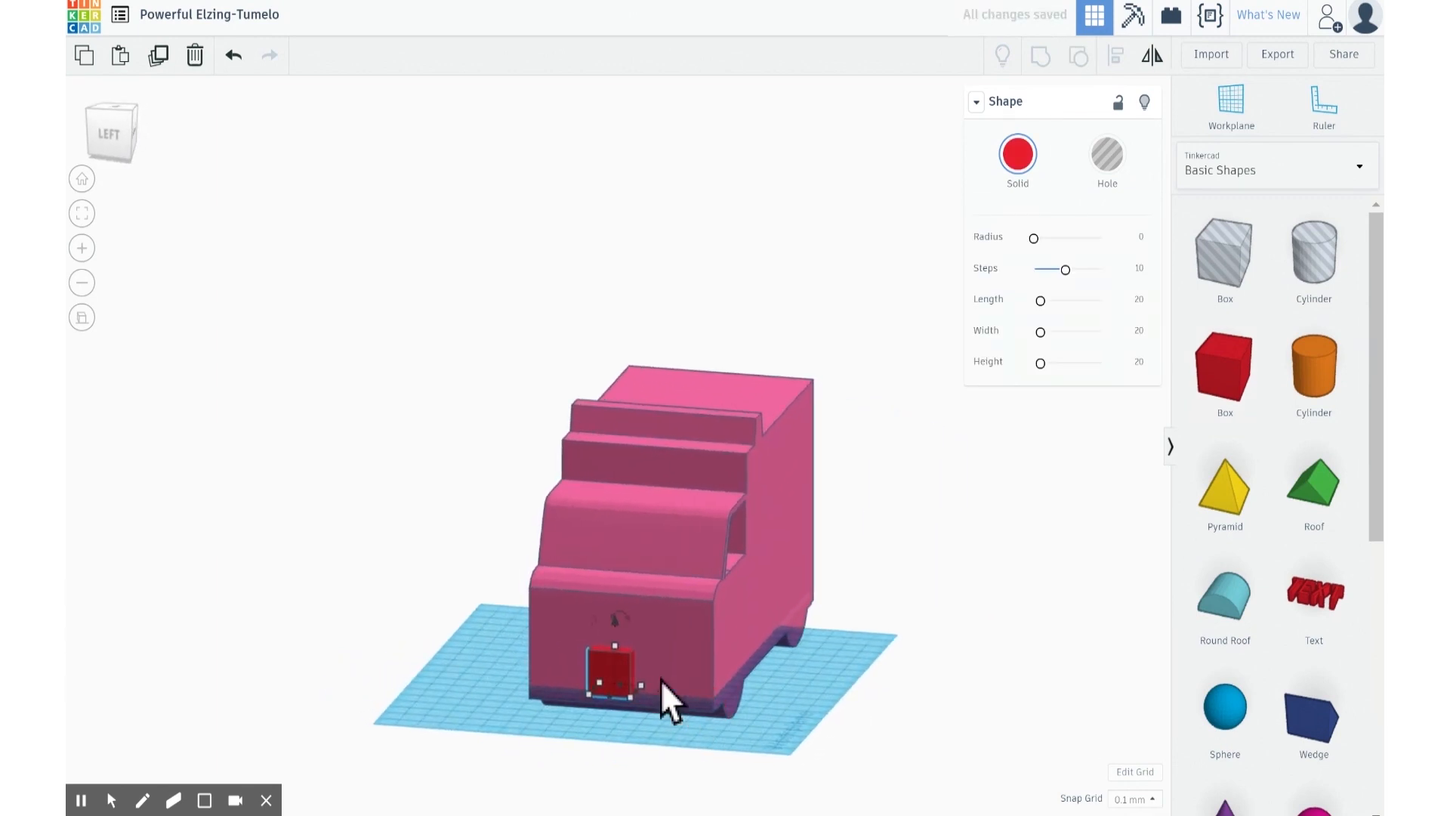
Step: Raise the red box slightly in 0.1 mm increments
key("ctrl+Up")
key("ctrl+Up")
key("ctrl+Up")
key("ctrl+Up")
key("ctrl+Up")
key("ctrl+Up")
key("ctrl+Up")
key("ctrl+Up")
key("ctrl+Up")
key("ctrl+Up")
key("ctrl+Up")
key("ctrl+Up")
Step: Set the snap grid to 1.0 mm and shift the red box sideways to the near corner of the ambulance's front
left_click(1140, 799)
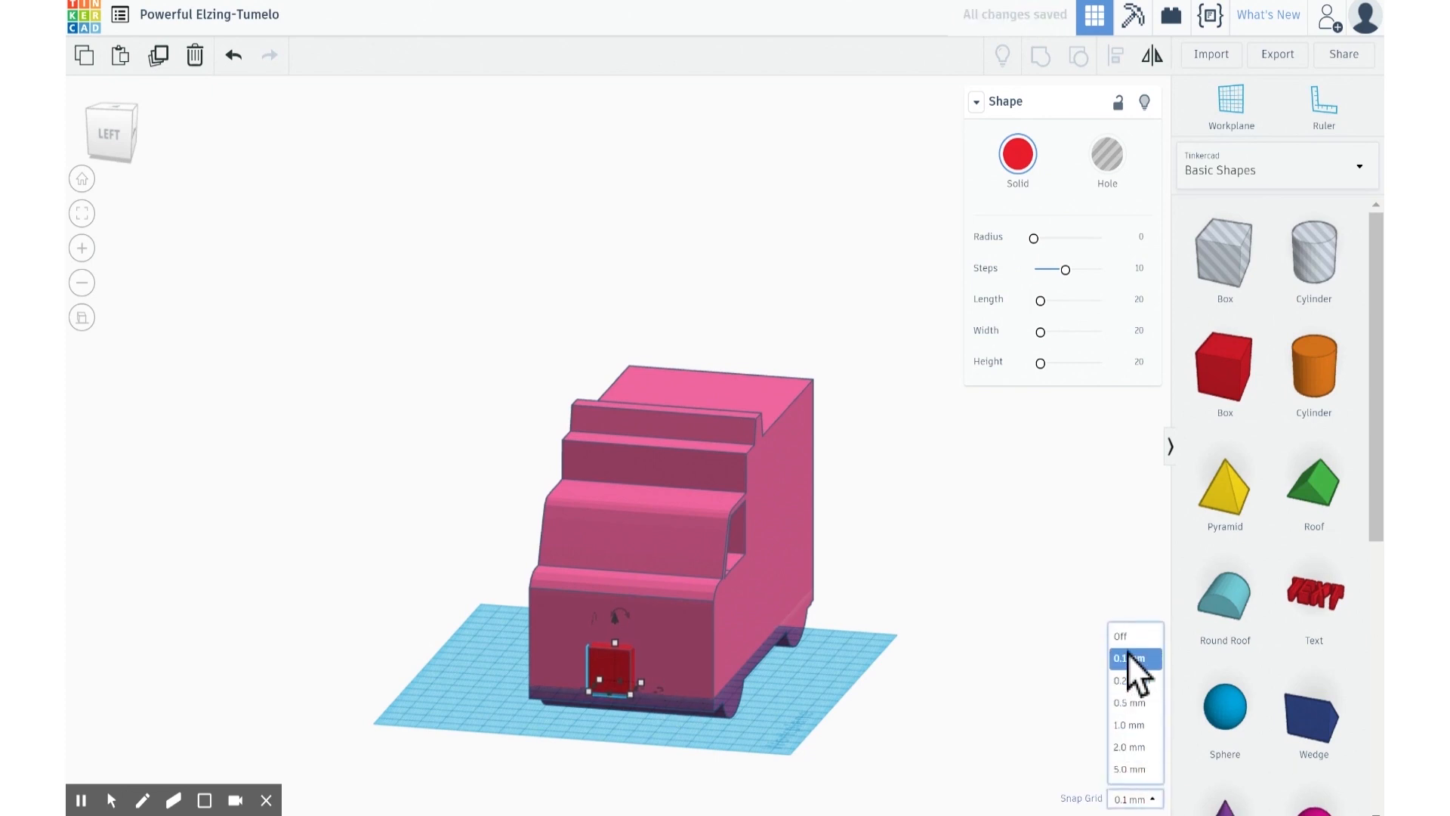
left_click(1133, 725)
key("Right")
key("Right")
key("Right")
key("Right")
key("Right")
key("Right")
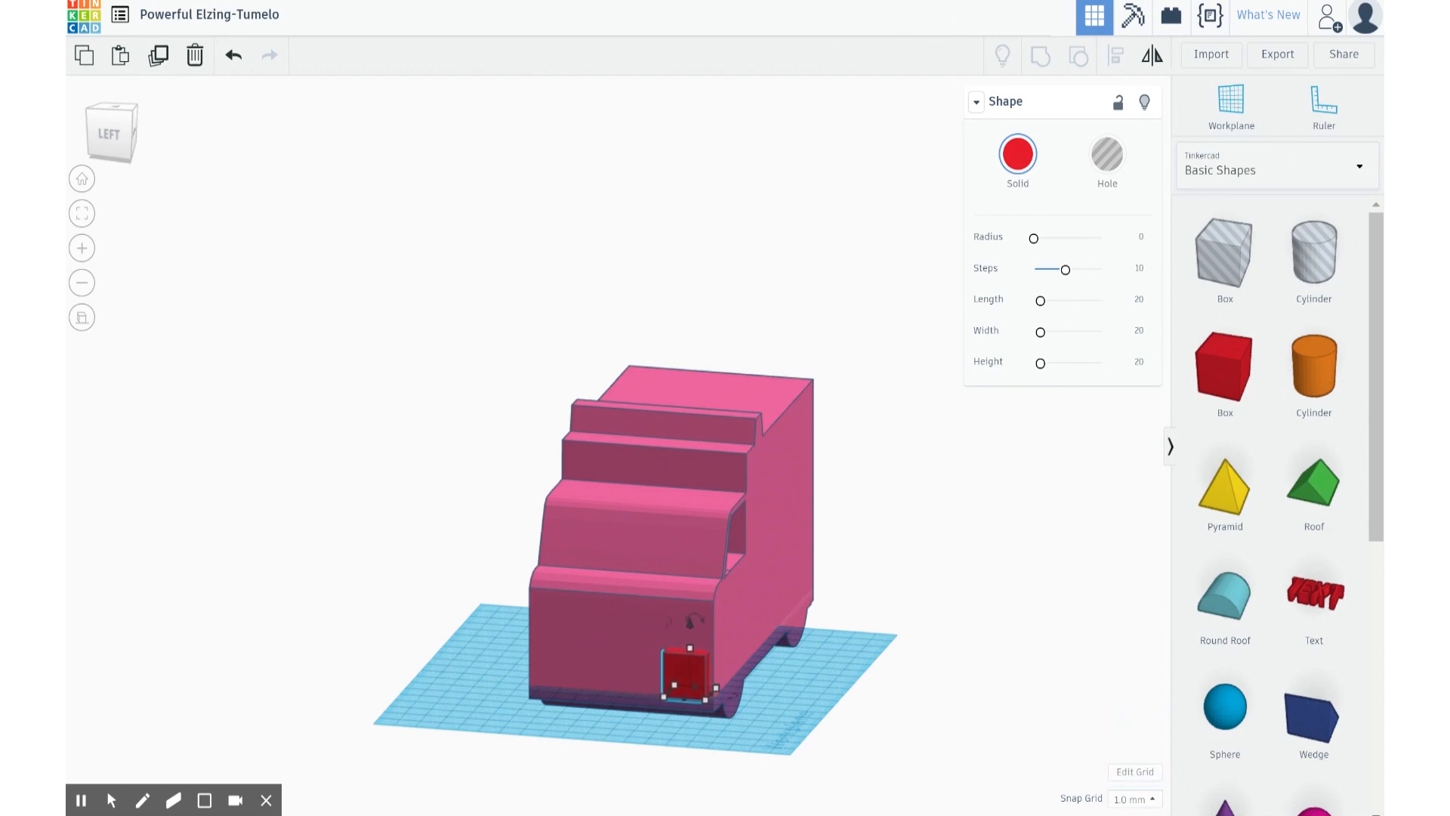
Step: Raise the red box about 7 mm along the front face and reduce its height to make a flat block
key("ctrl+Up")
key("ctrl+Up")
key("ctrl+Up")
key("ctrl+Up")
key("ctrl+Up")
key("ctrl+Up")
key("ctrl+Up")
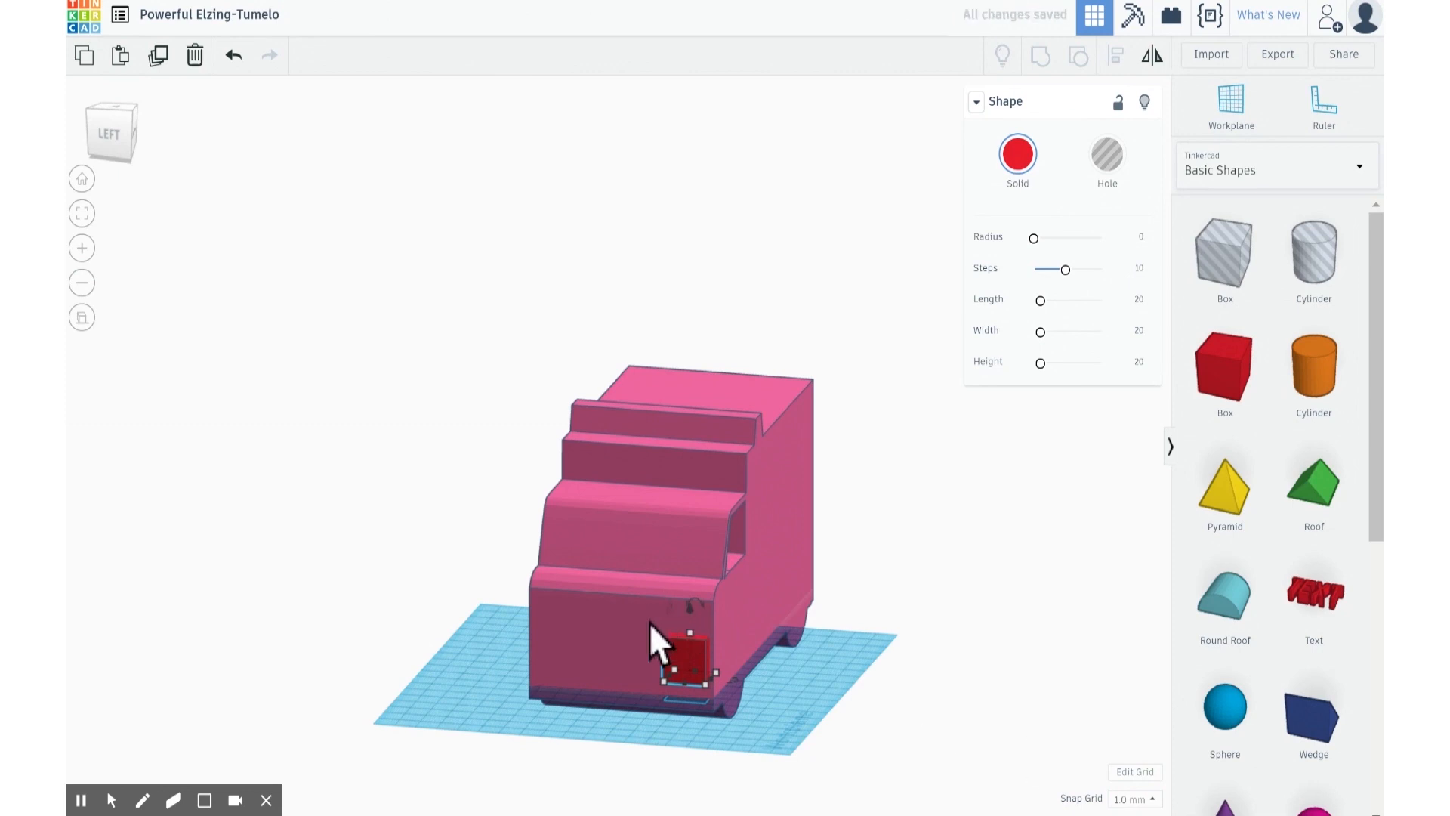
left_click_drag(688, 634, 689, 663)
Step: Duplicate the red block and move the copy sideways across the ambulance's front to the opposite corner
mouse_move(916, 753)
right_mouse_down()
mouse_move(984, 737)
mouse_move(944, 744)
right_mouse_up()
key("ctrl+d")
key("Left")
key("Left")
key("Left")
key("Left")
key("Left")
key("Left")
key("Left")
key("Left")
key("Left")
key("Left")
key("Left")
key("Left")
key("Left")
key("Left")
key("Left")
key("Left")
key("Left")
key("Left")
key("Left")
key("Left")
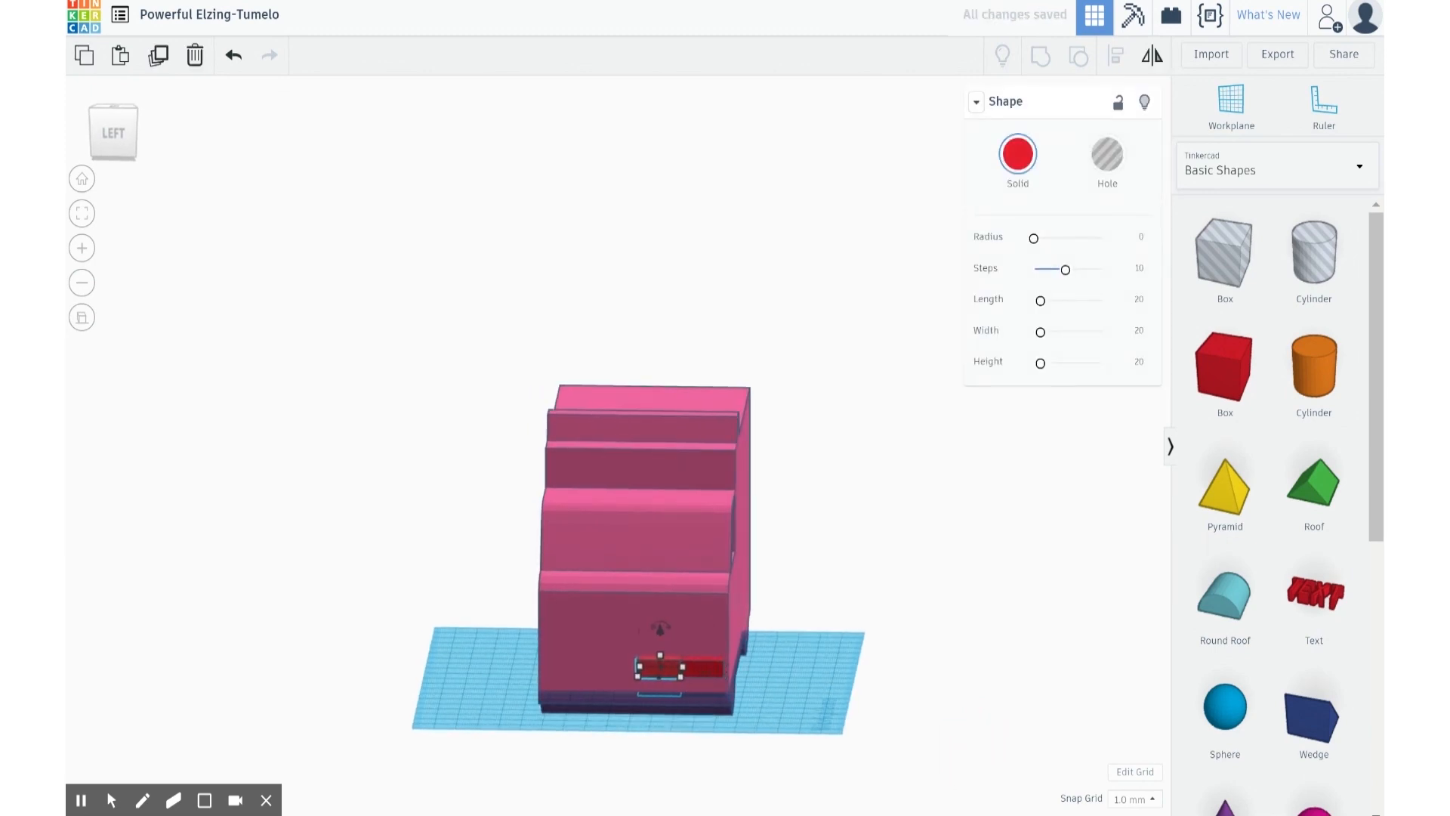
key("Left")
key("Left")
key("Left")
key("Left")
key("Left")
key("Left")
key("Left")
key("Left")
key("Left")
key("Left")
key("Left")
key("Left")
key("Left")
key("Left")
key("Left")
key("Left")
key("Left")
key("Left")
key("Left")
key("Left")
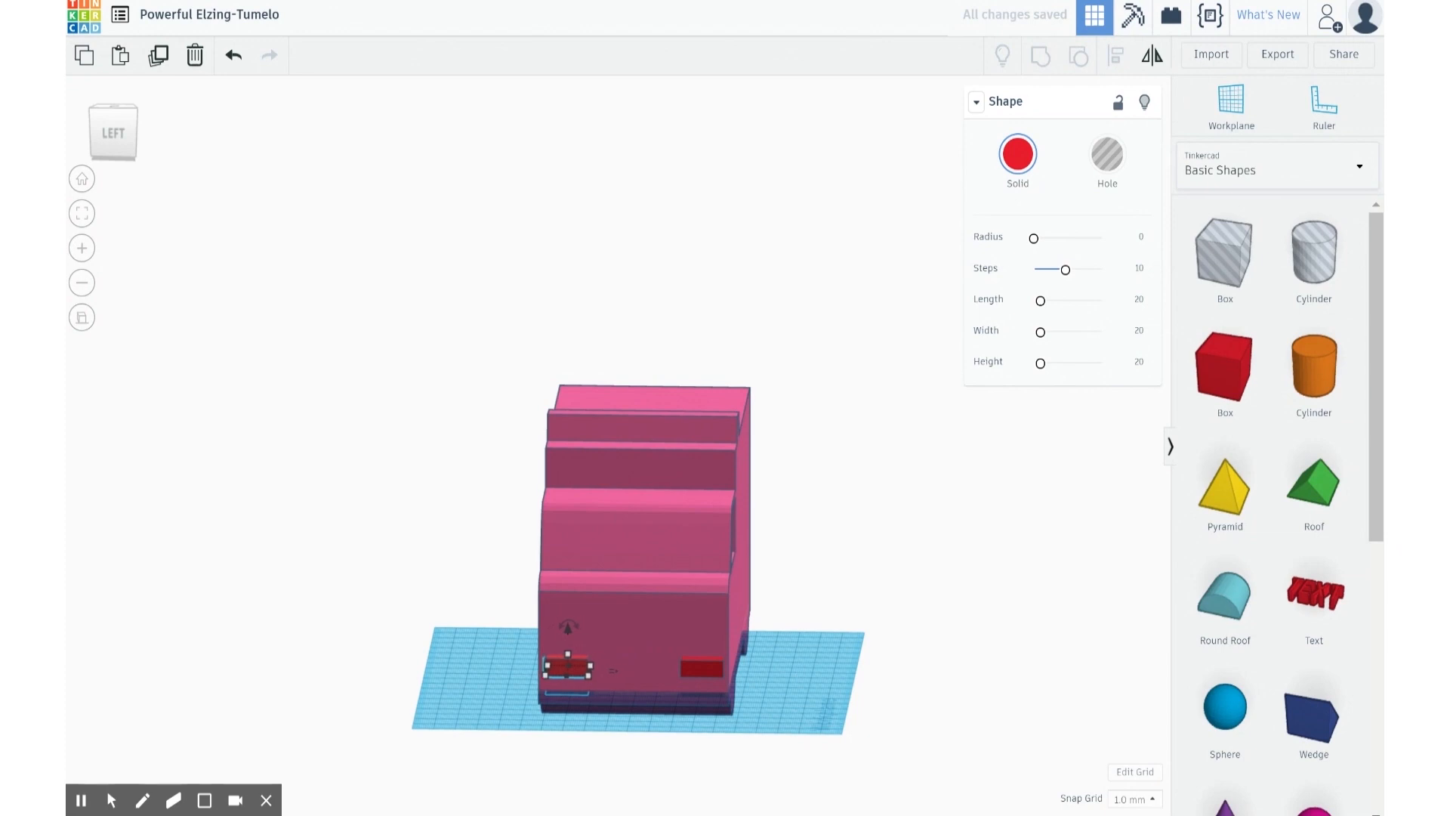
Step: Push the near red block back into the ambulance's front until it sits almost flush with the face
right_click_drag(971, 715, 670, 659)
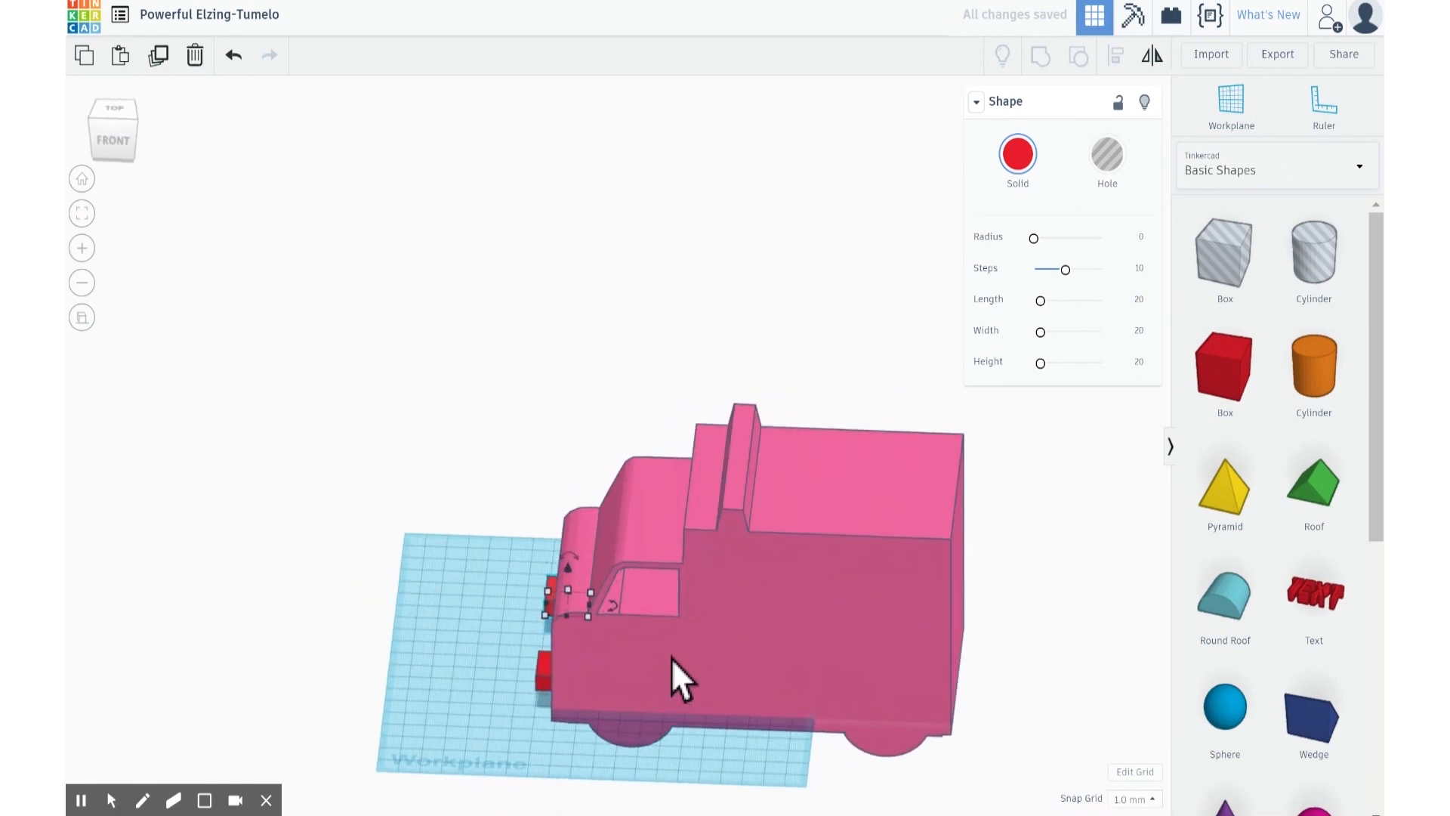
middle_click_drag(671, 658, 690, 628)
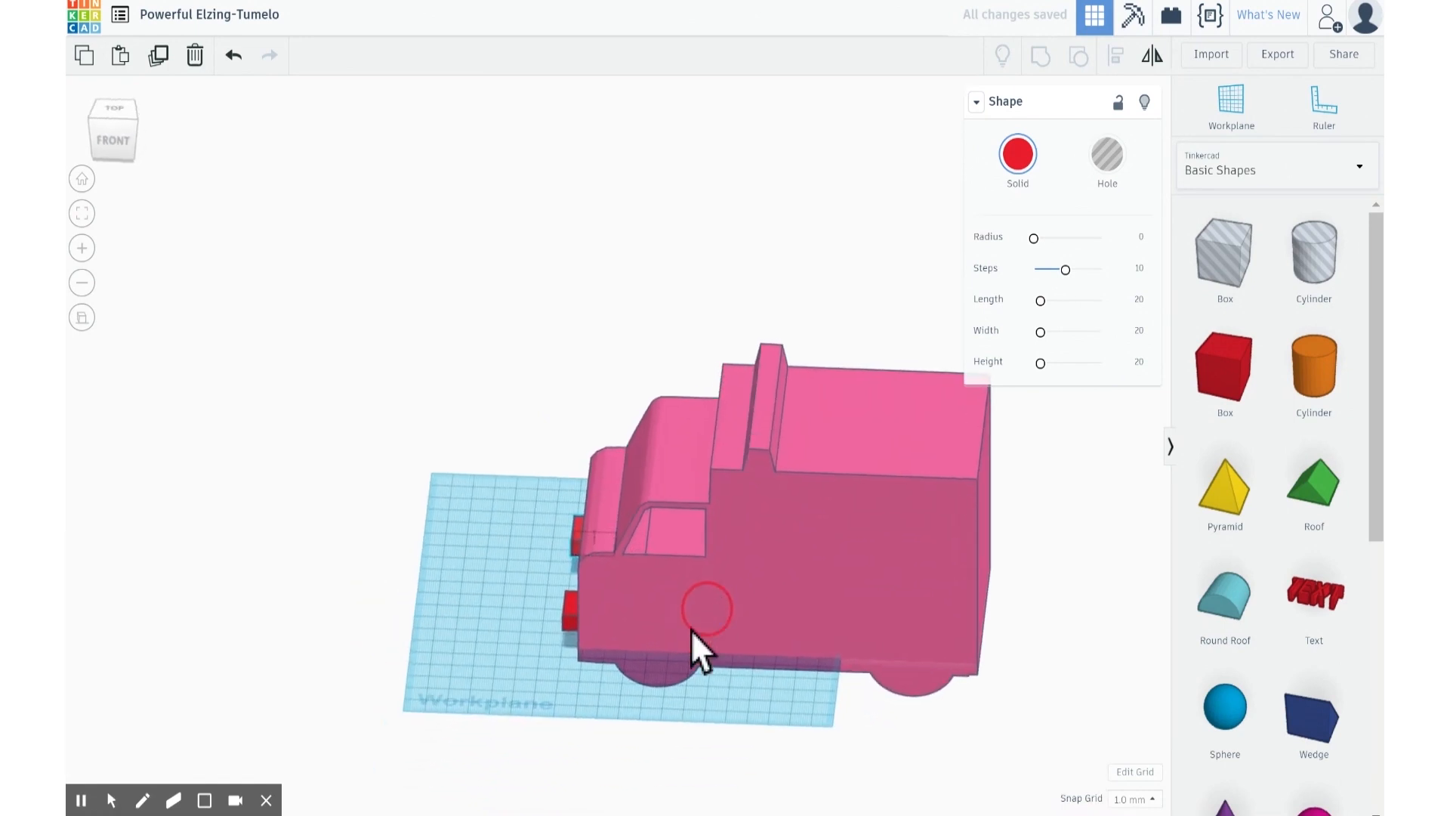
left_click(82, 317)
left_click(81, 317)
right_click_drag(629, 644, 606, 622)
scroll(582, 627, "up", 1)
scroll(582, 627, "up", 3)
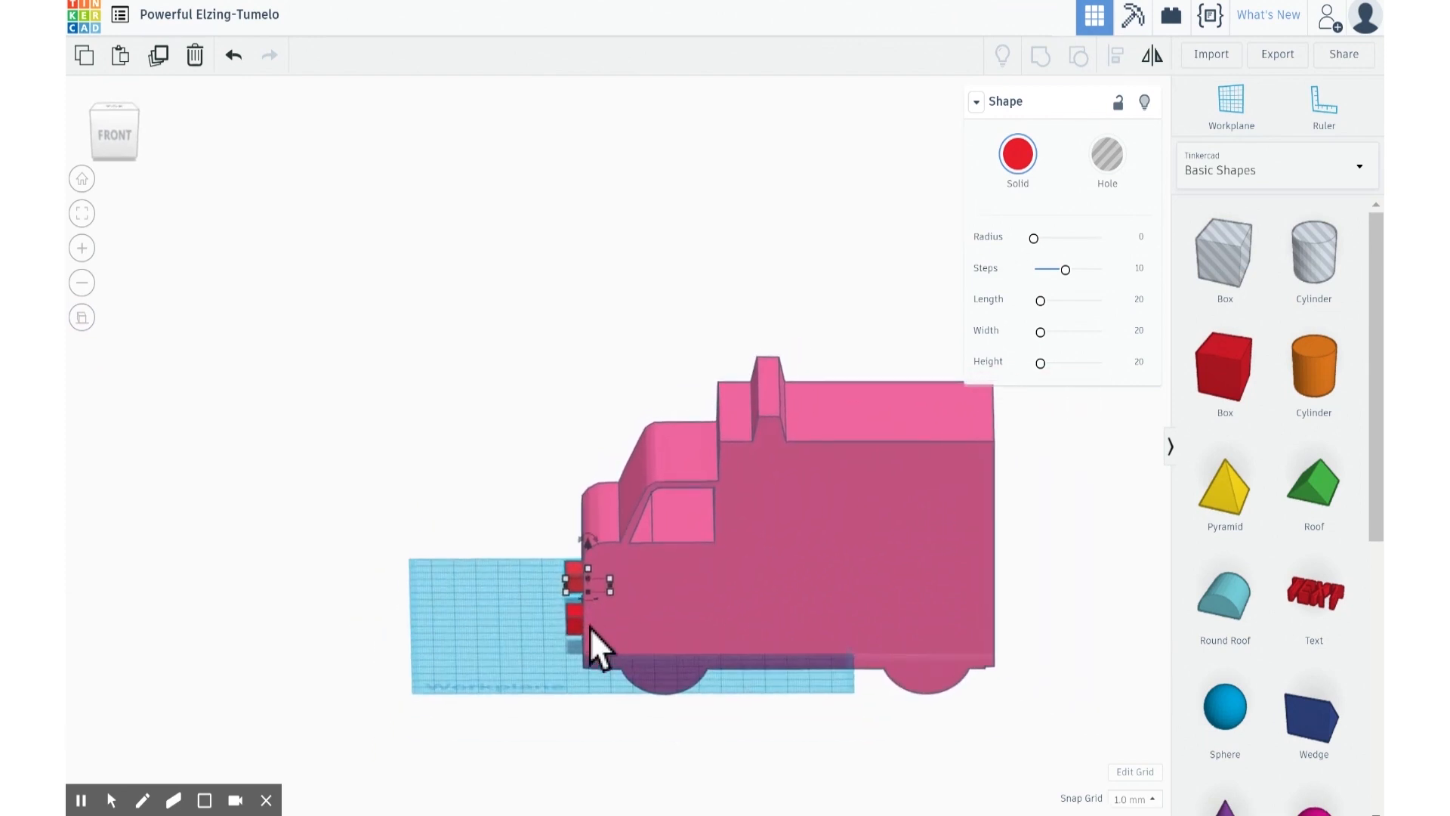
middle_click_drag(594, 634, 726, 510)
right_click_drag(726, 510, 703, 677)
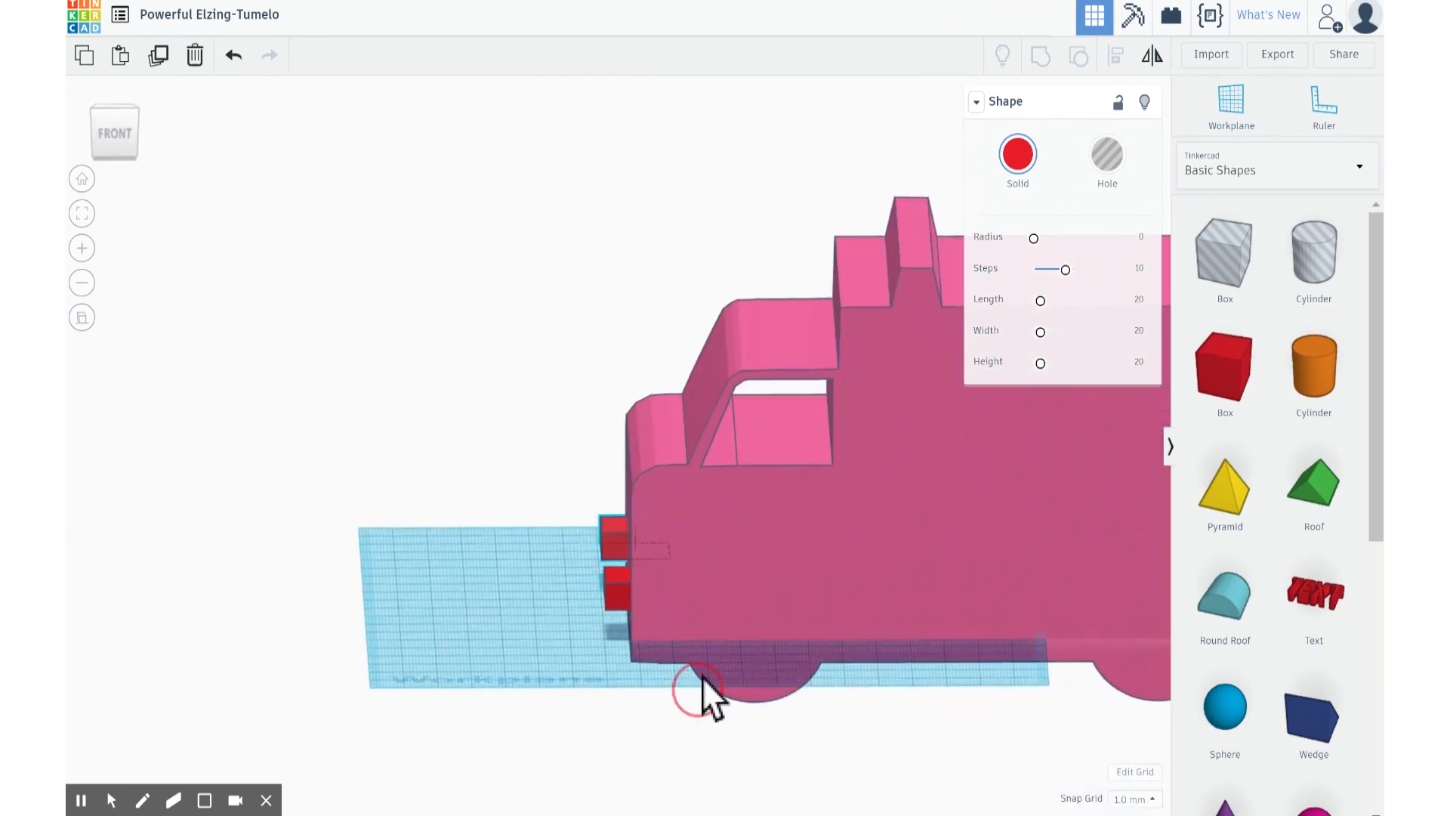
left_click(80, 317)
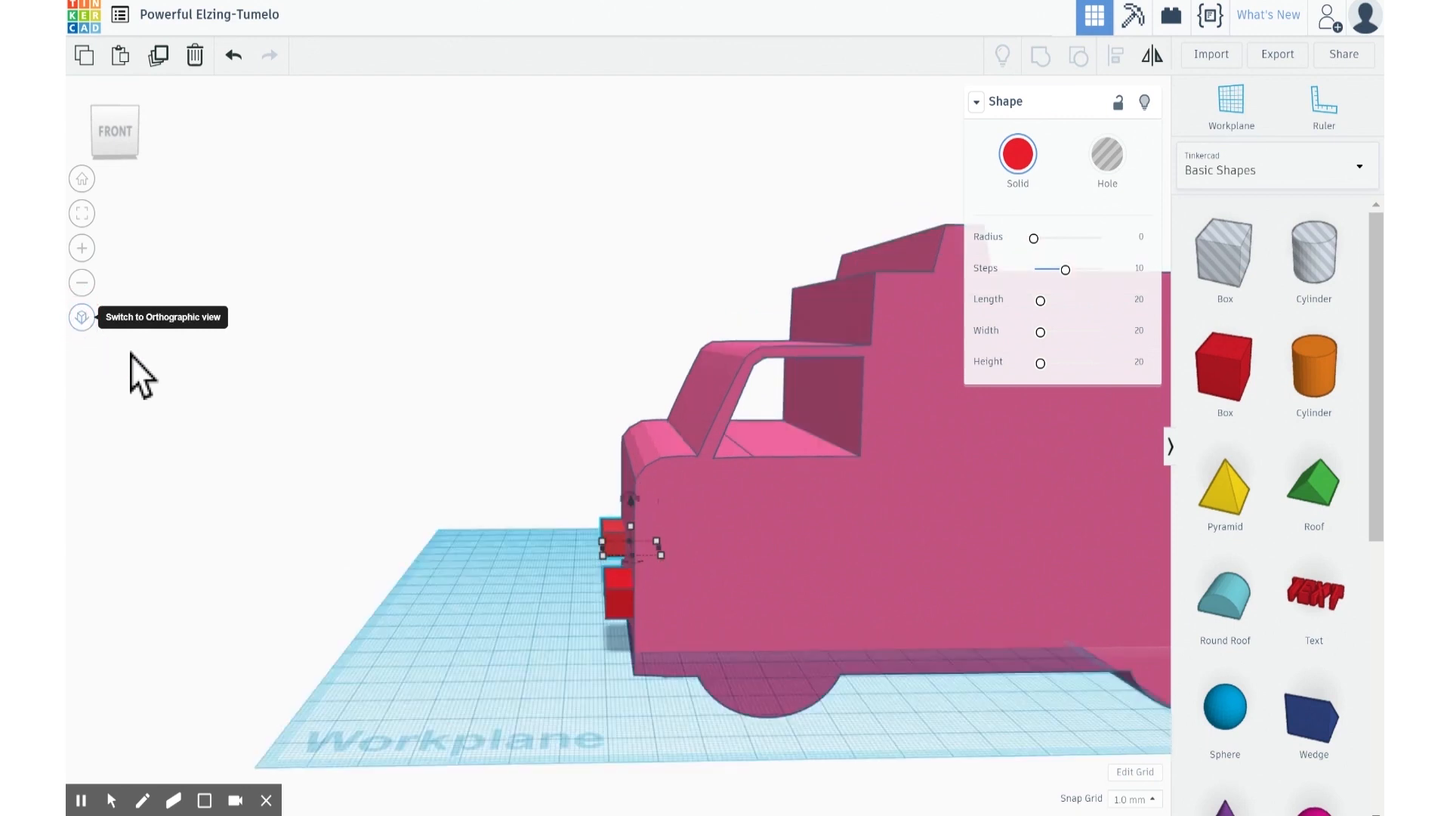
left_click(619, 596)
key("Right")
key("Right")
key("Right")
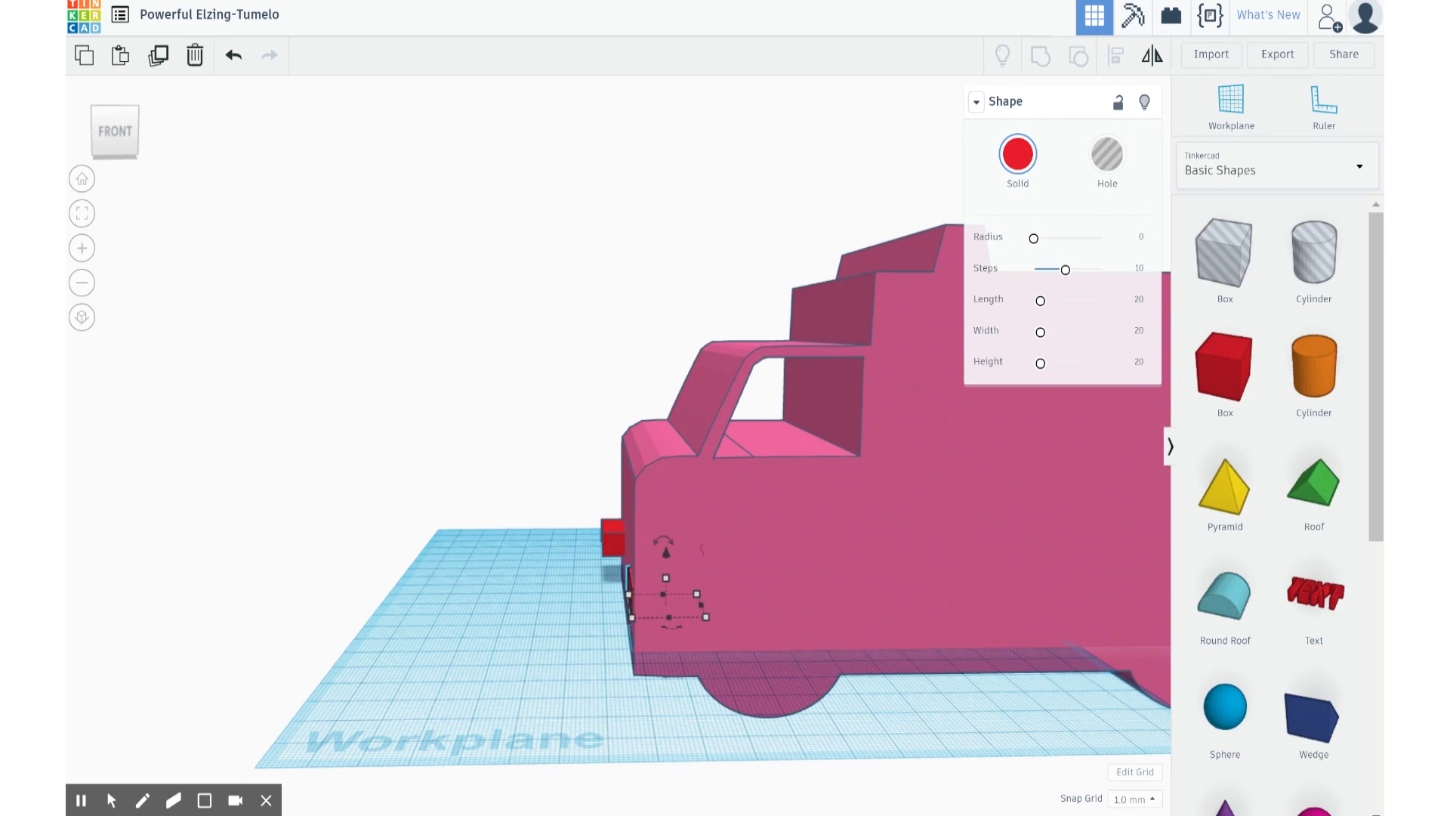
Step: Push the far red block into the front face until it matches the near one
left_click(612, 547)
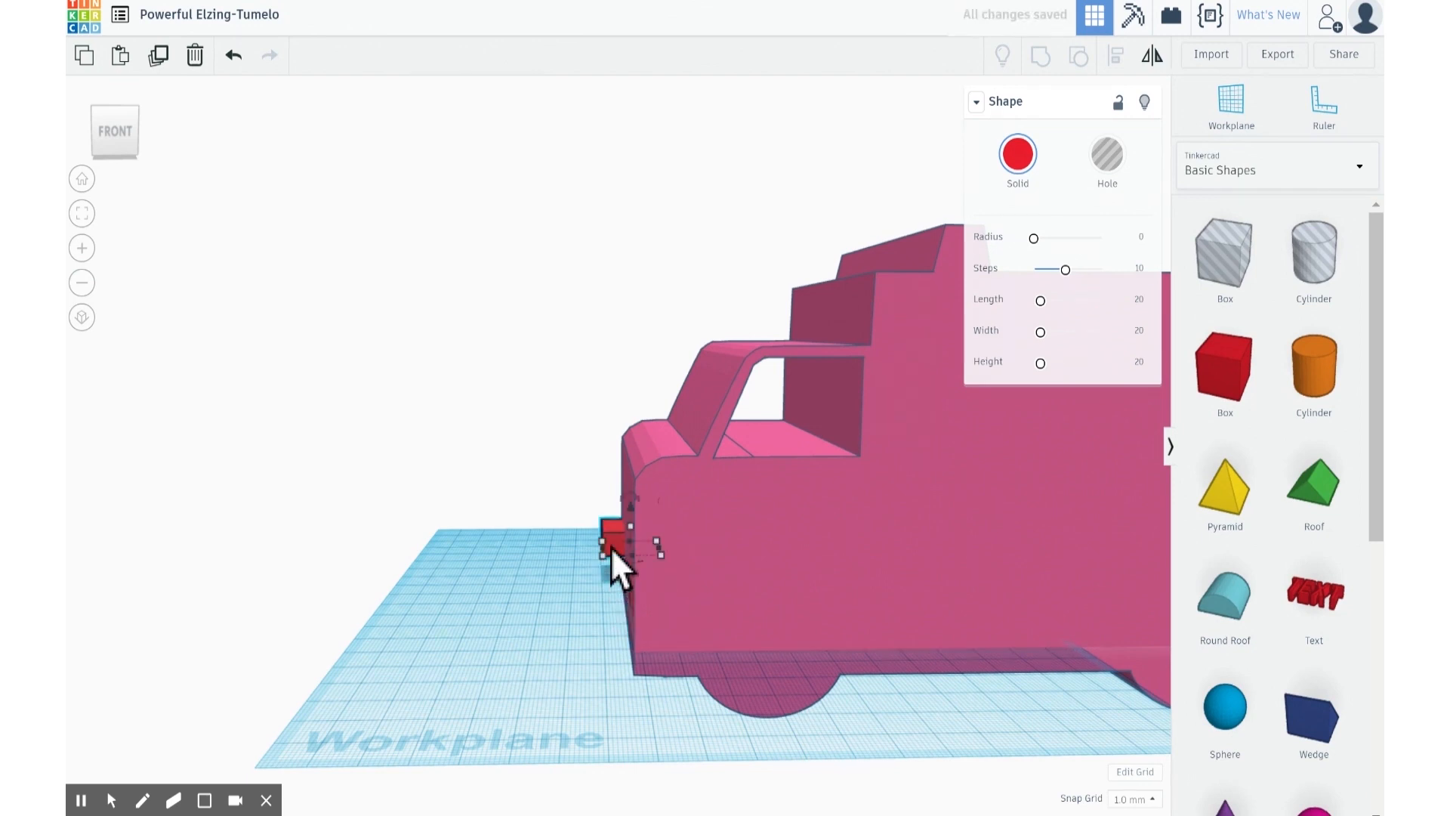
key("Right")
key("Right")
key("Right")
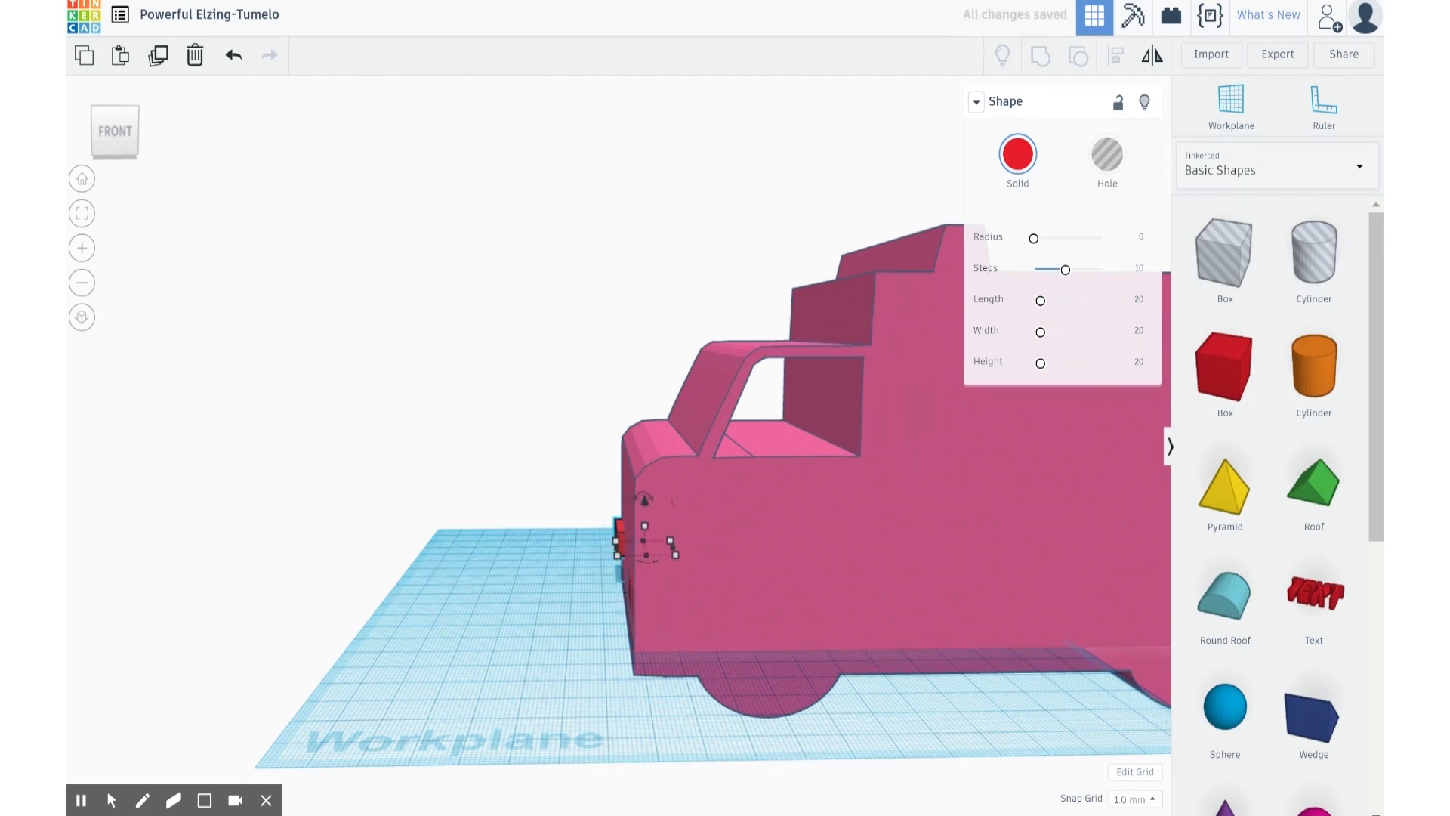
key("Right")
key("Right")
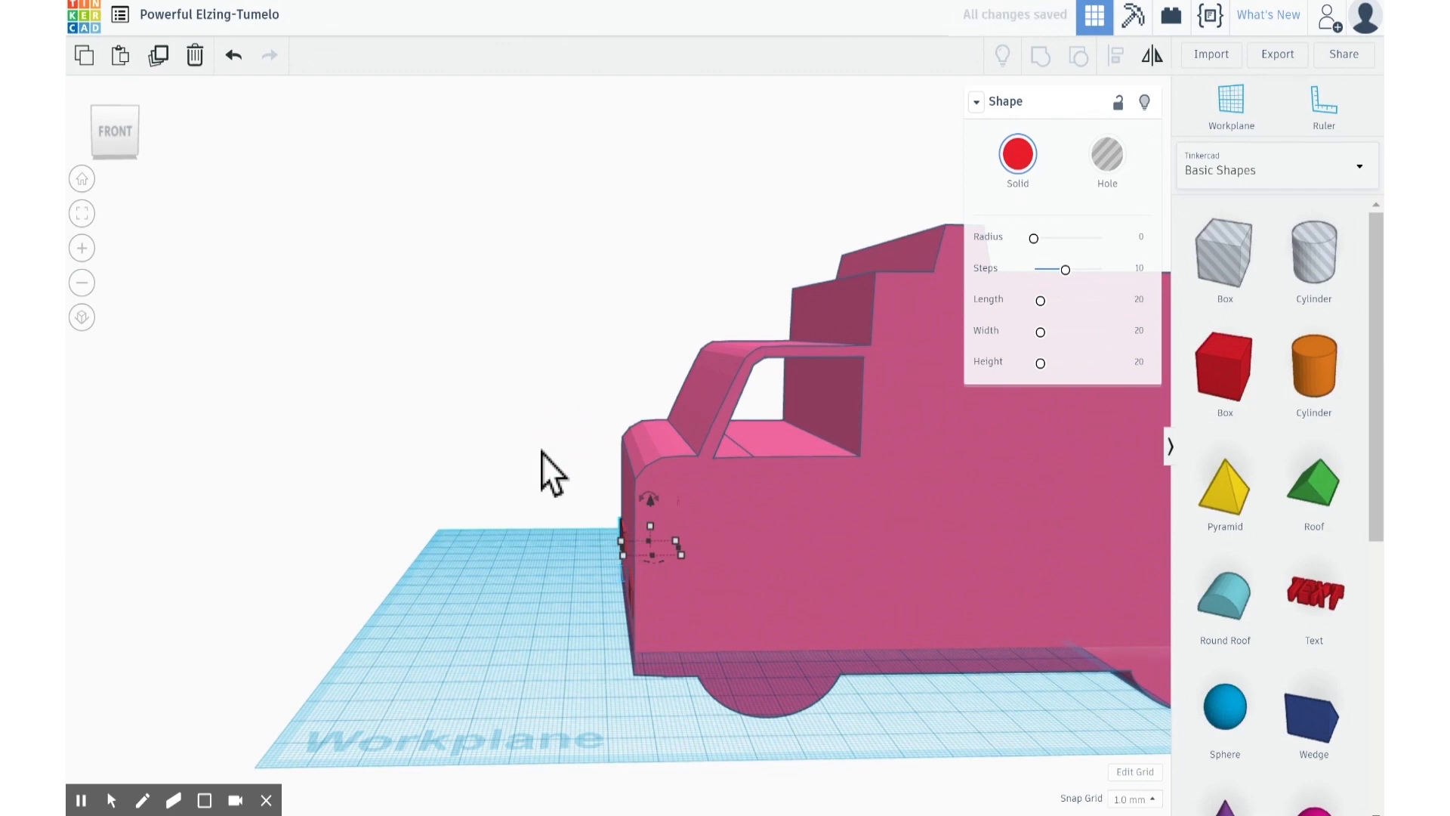
right_click_drag(428, 442, 500, 454)
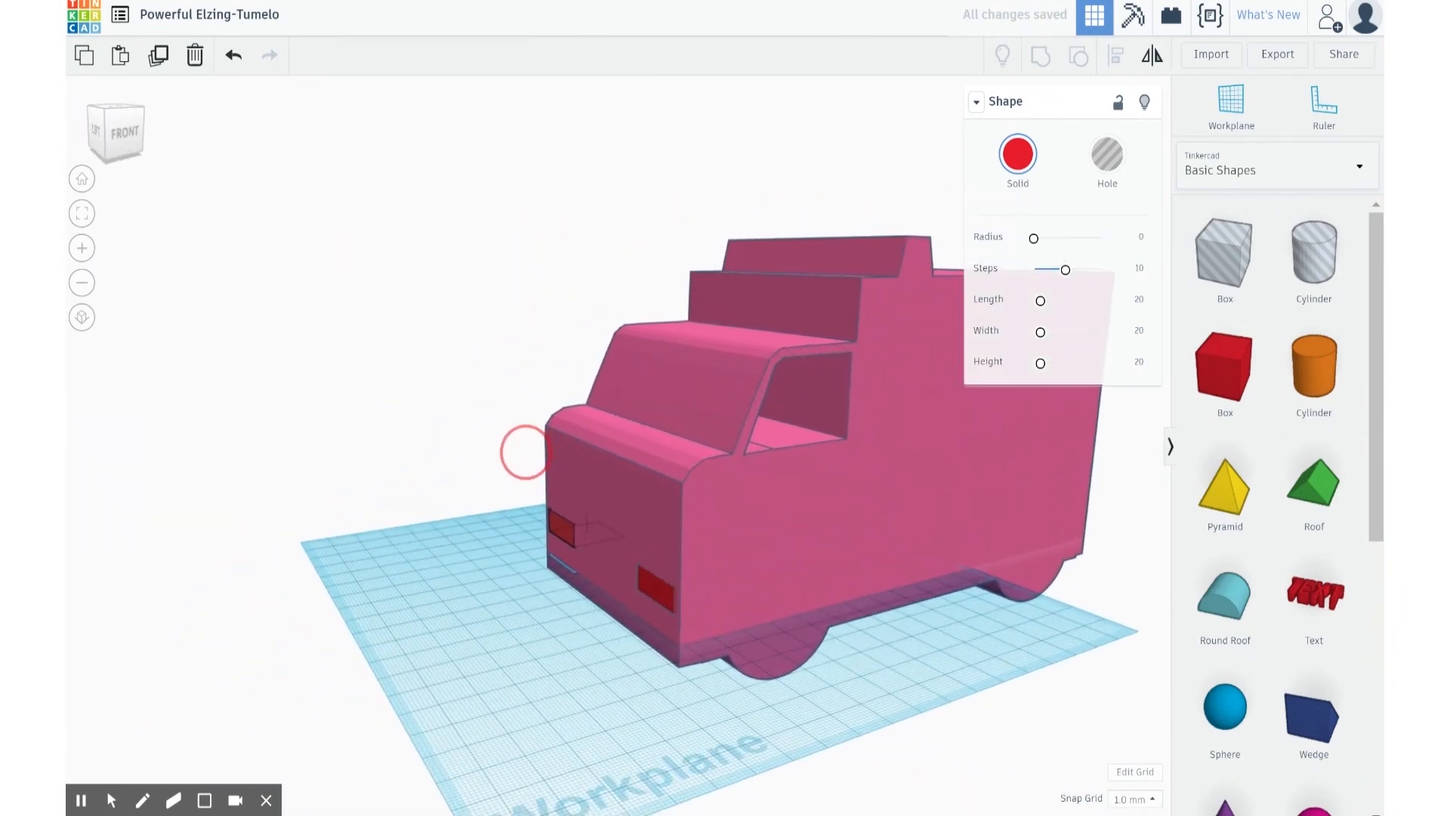
right_click_drag(549, 532, 562, 556)
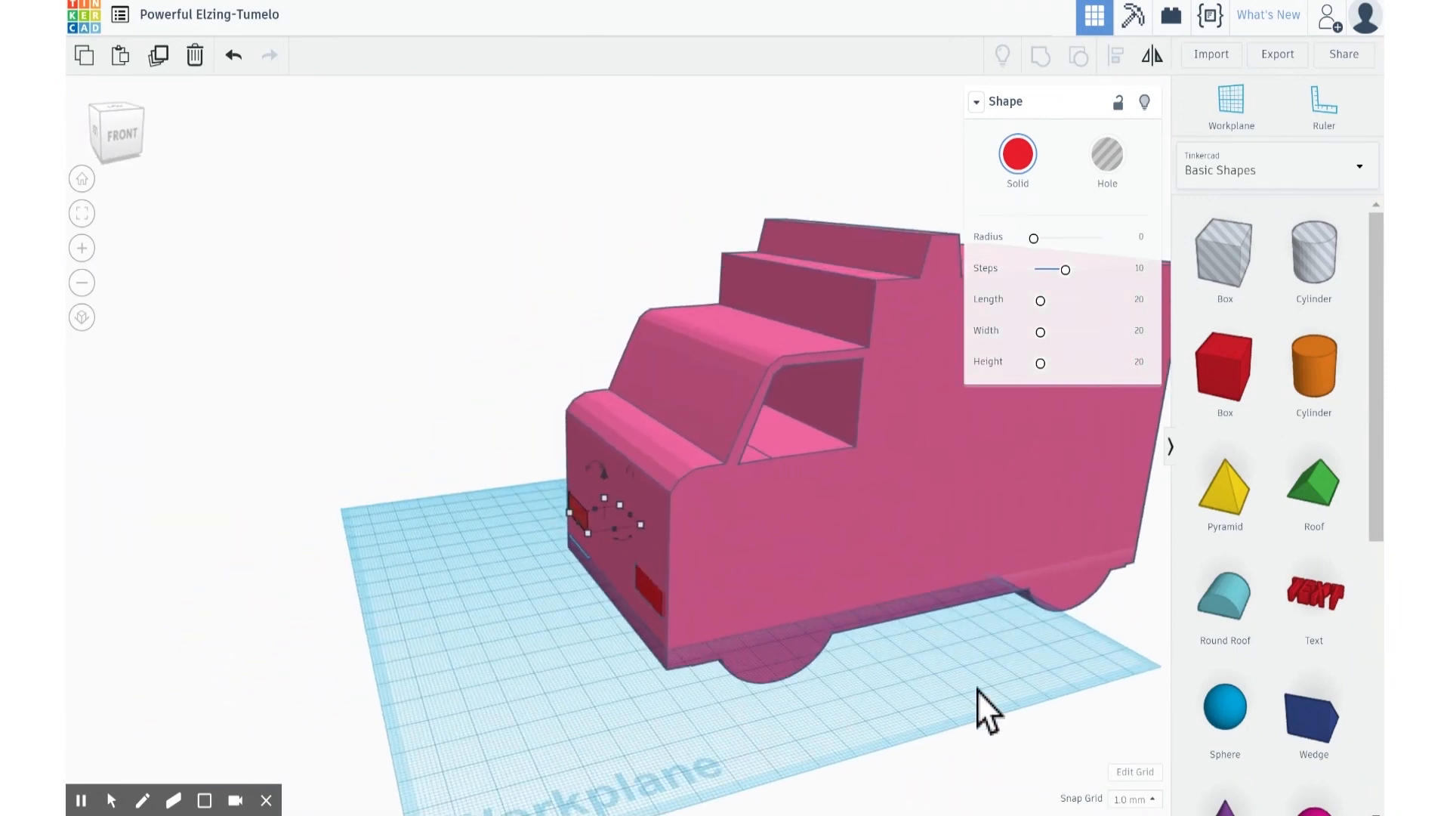
Step: Ungroup the ambulance body to release the cab window hole shape, and select that hole
right_click_drag(924, 699, 763, 671)
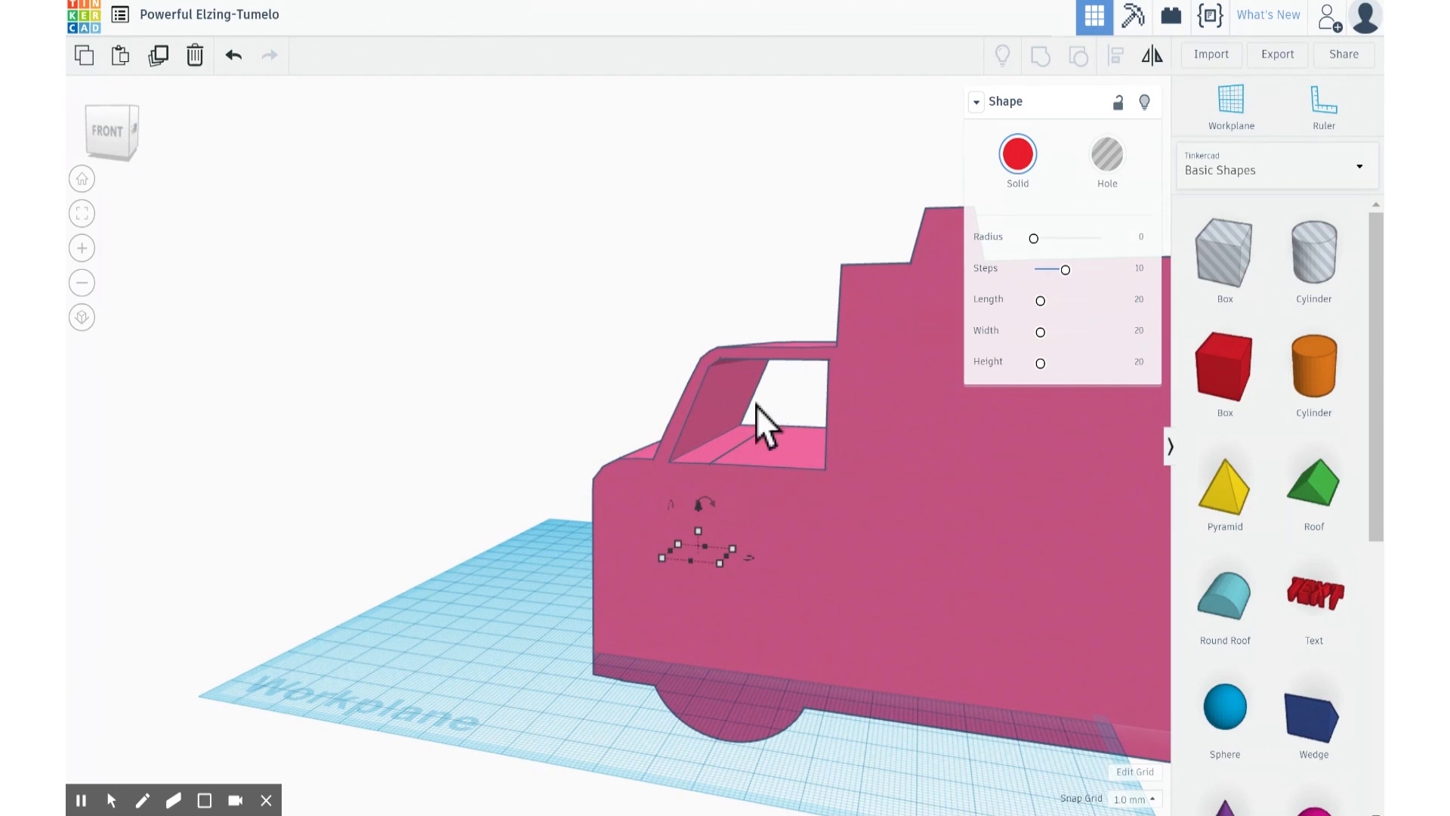
left_click(818, 506)
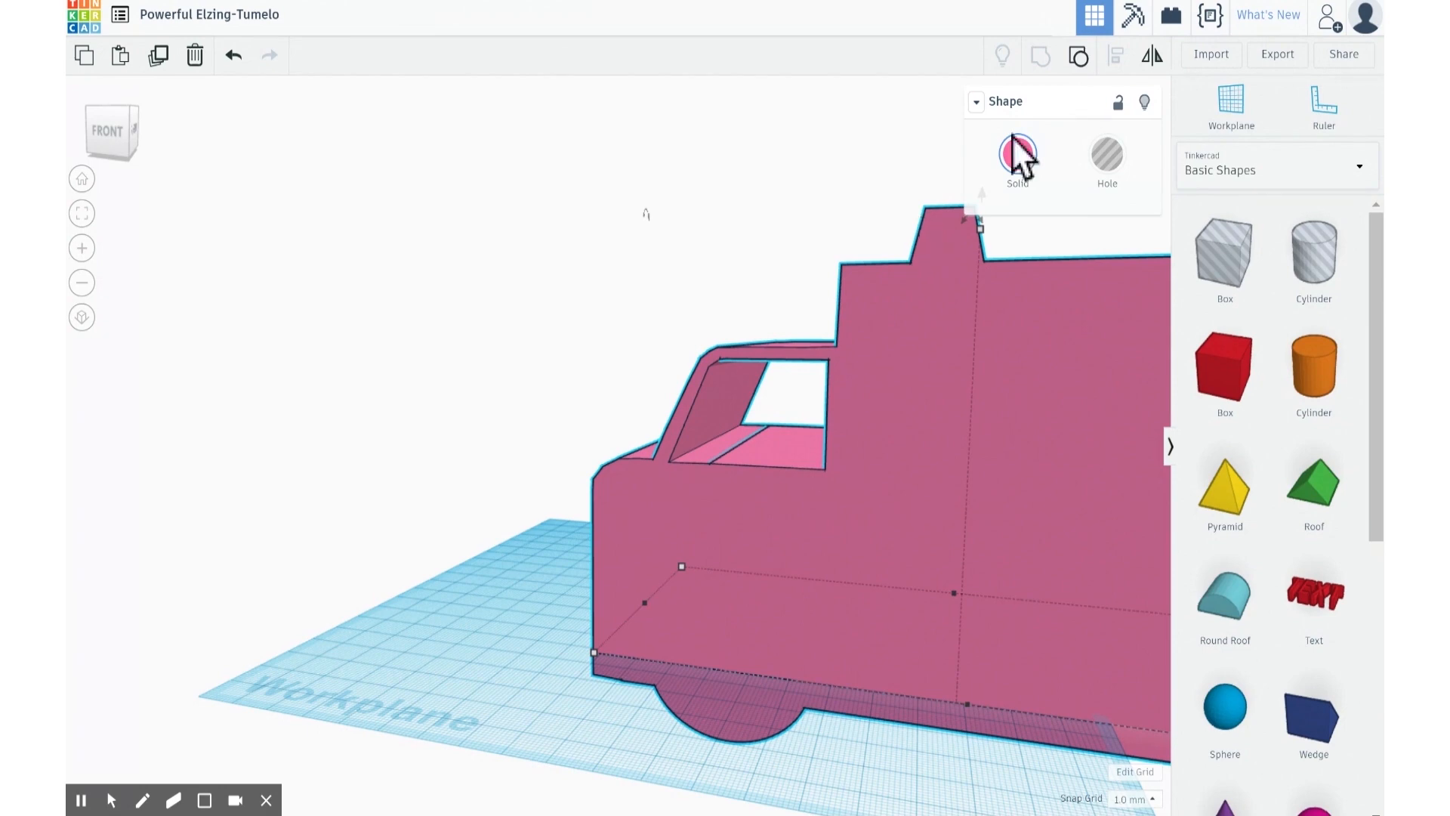
left_click(1079, 57)
right_click_drag(497, 433, 799, 382)
left_click(799, 382)
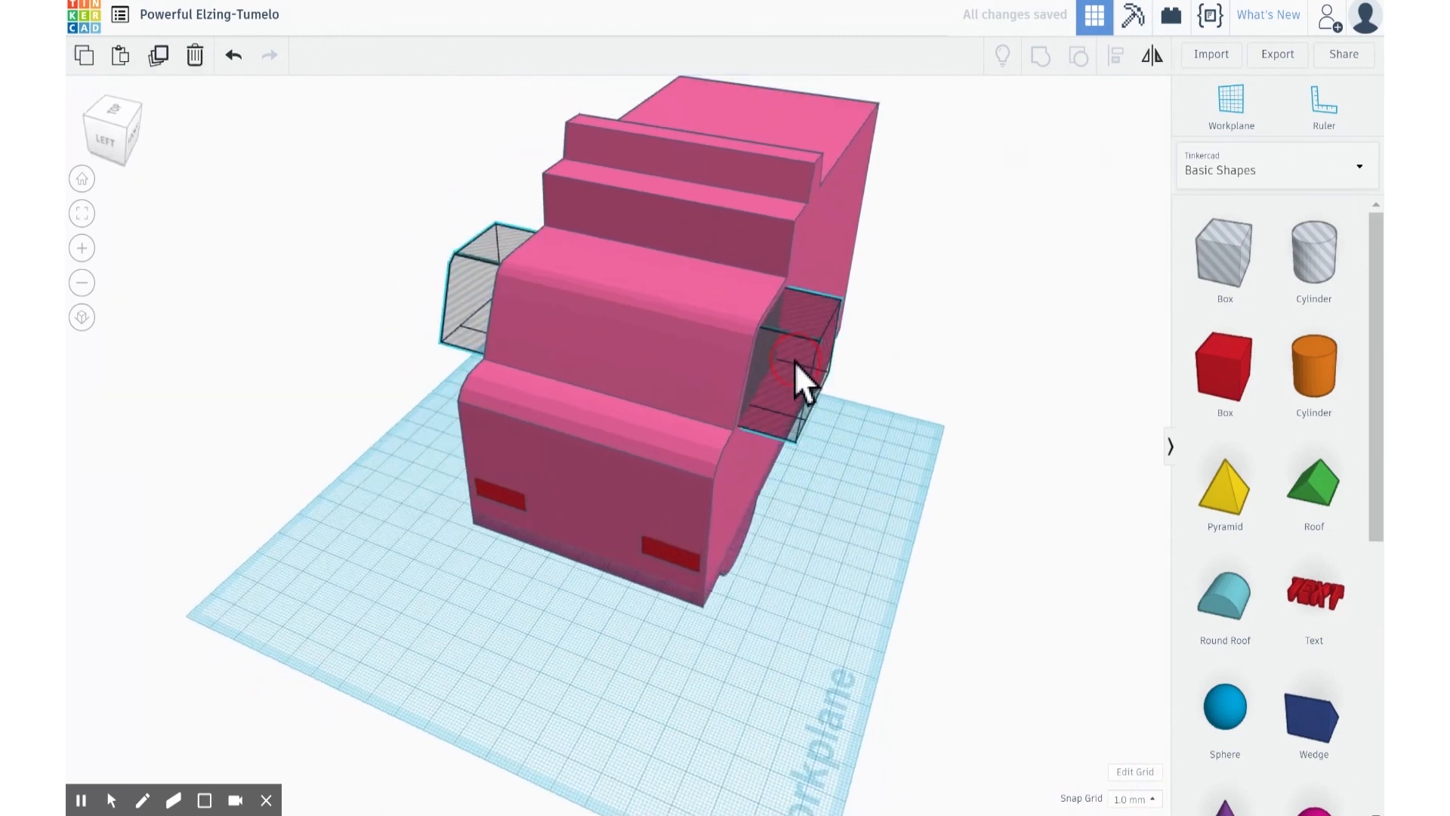
left_click(423, 347, "shift")
left_click_drag(469, 313, 641, 340)
key("ctrl+z")
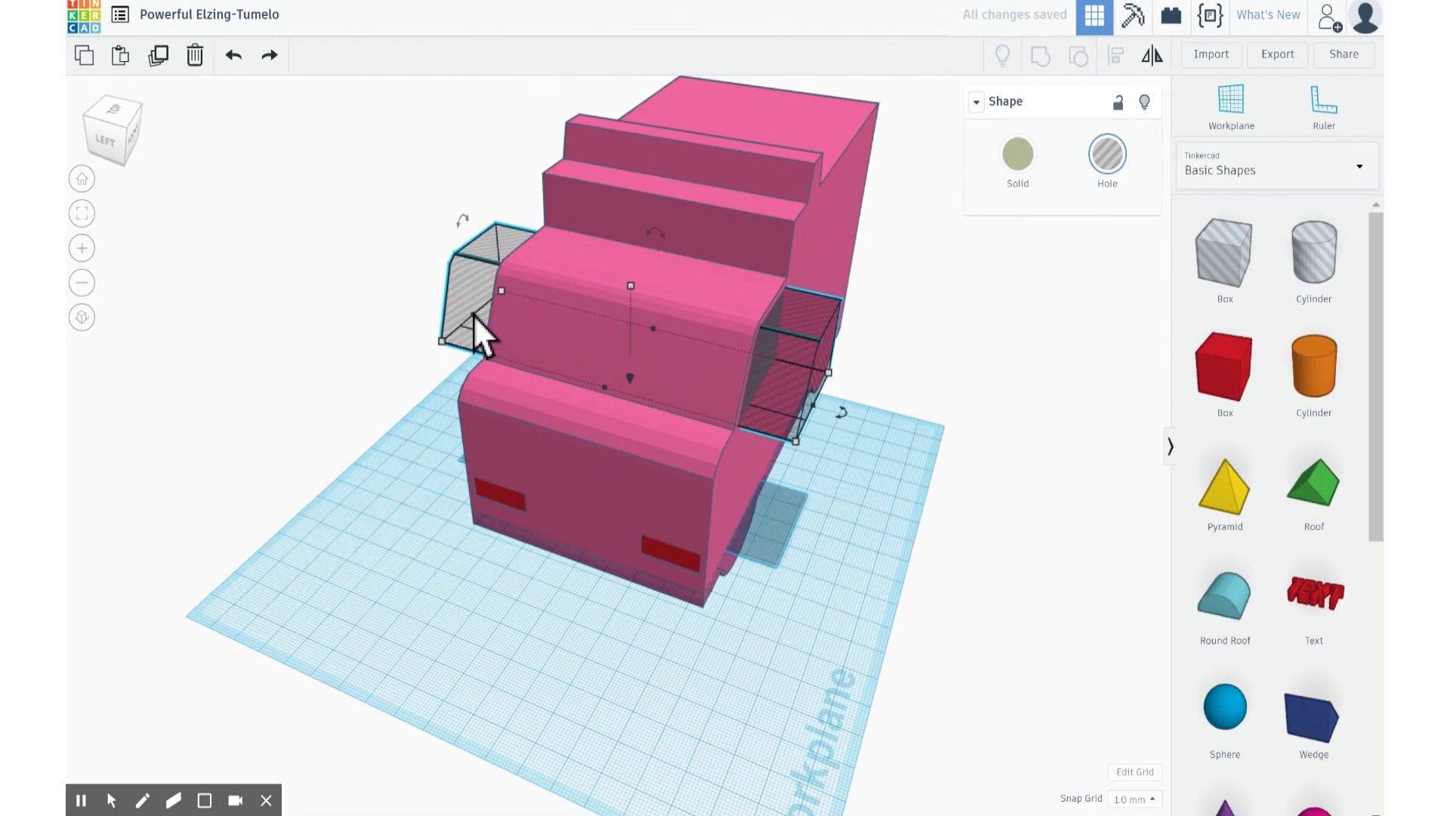
left_click_drag(474, 316, 562, 353)
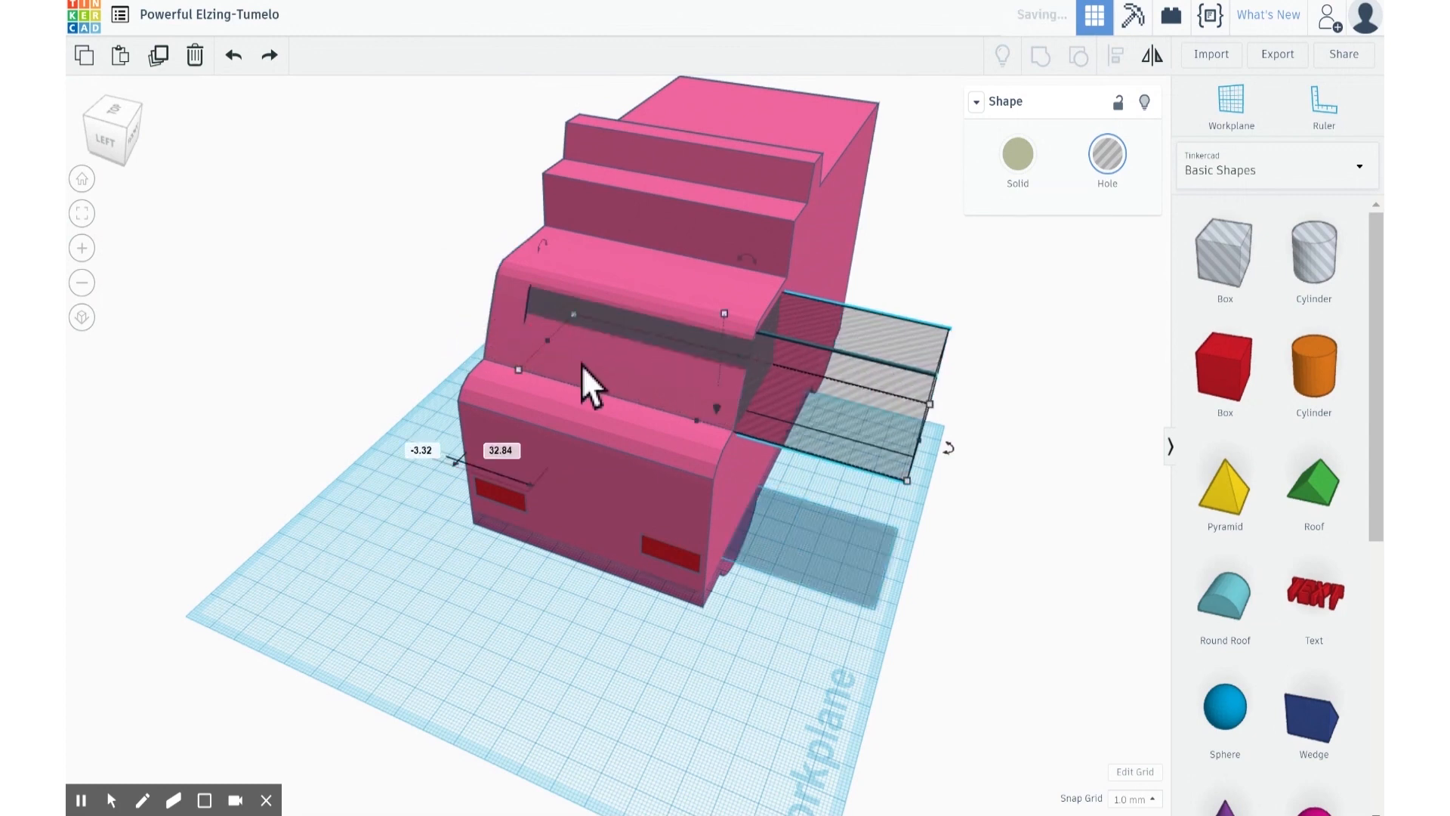
key("ctrl+z")
Step: Narrow the window hole to a thin slab beside the cab, then duplicate it and move the copy against the cab's opposite side
left_click_drag(812, 407, 451, 349)
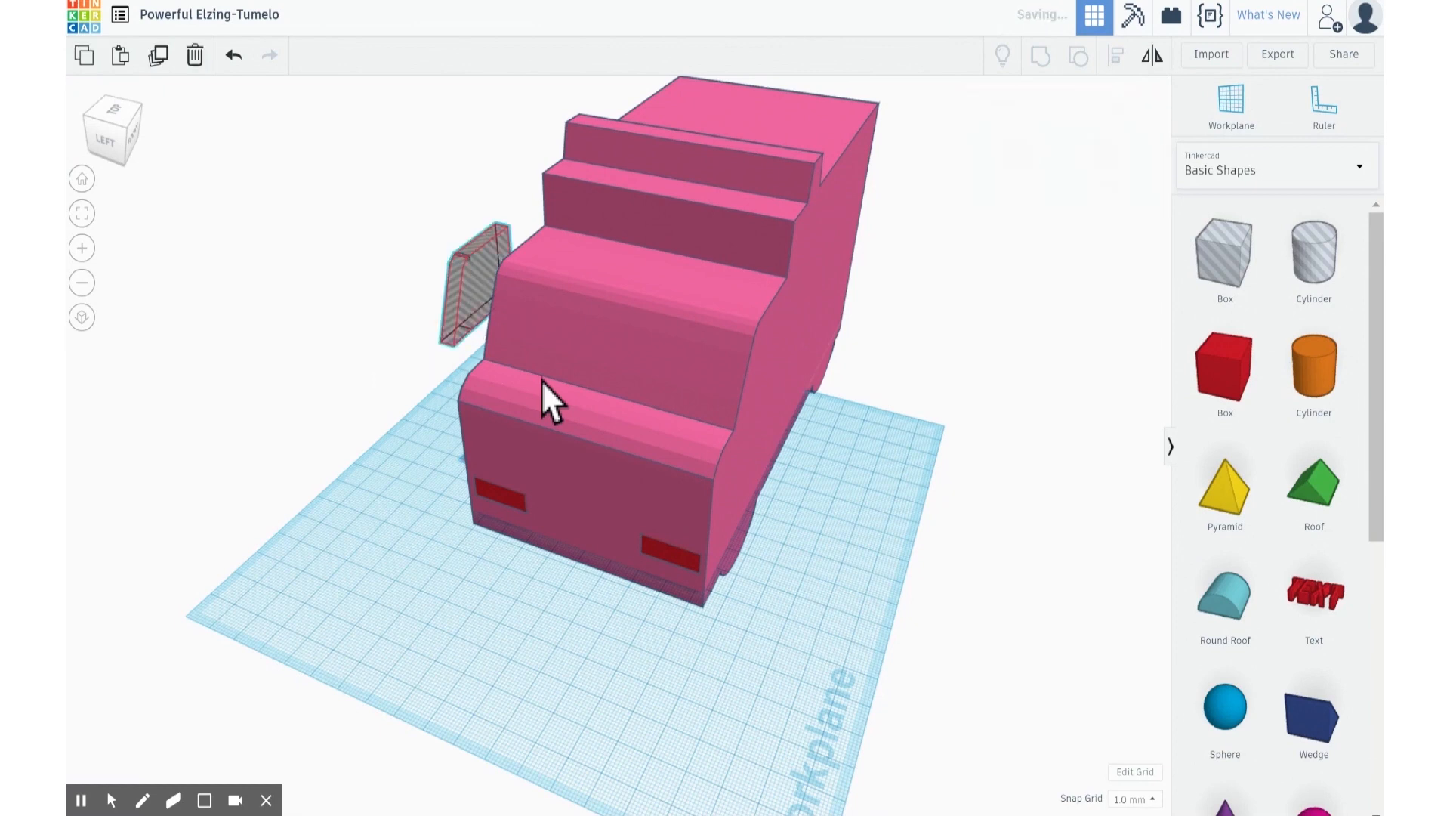
key("Right")
key("Right")
key("Right")
key("Right")
key("Right")
key("Right")
key("Right")
key("Right")
key("Right")
key("Right")
key("Right")
key("Right")
key("Right")
key("Right")
key("Right")
key("Right")
key("Right")
key("Right")
key("Right")
key("Right")
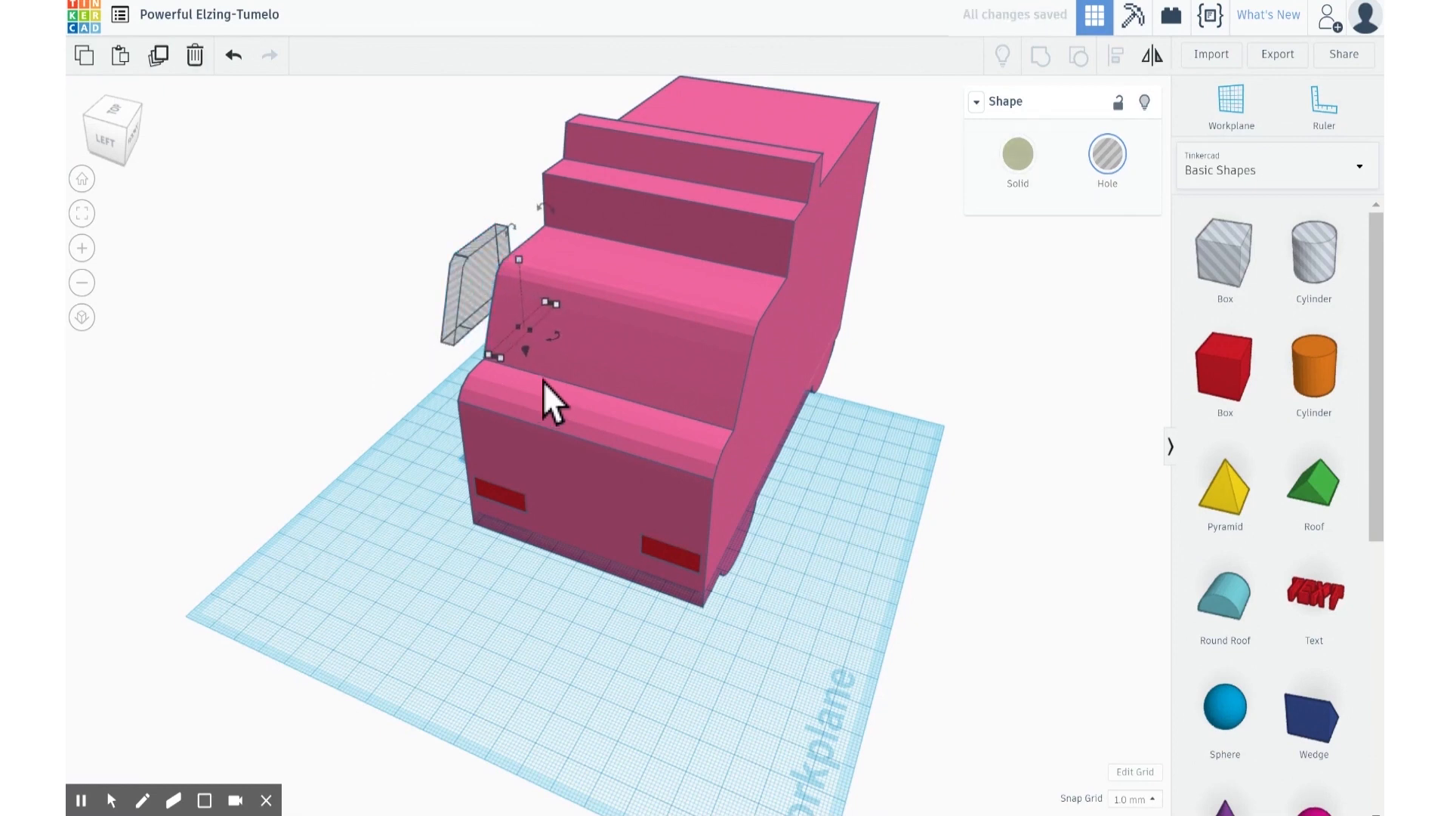
key("Right")
key("Right")
key("Right")
key("Right")
key("Right")
key("Right")
key("Right")
key("Right")
key("Right")
key("Right")
key("Right")
key("Right")
key("Right")
key("Right")
key("Right")
key("Right")
key("Right")
key("Right")
key("Right")
key("Right")
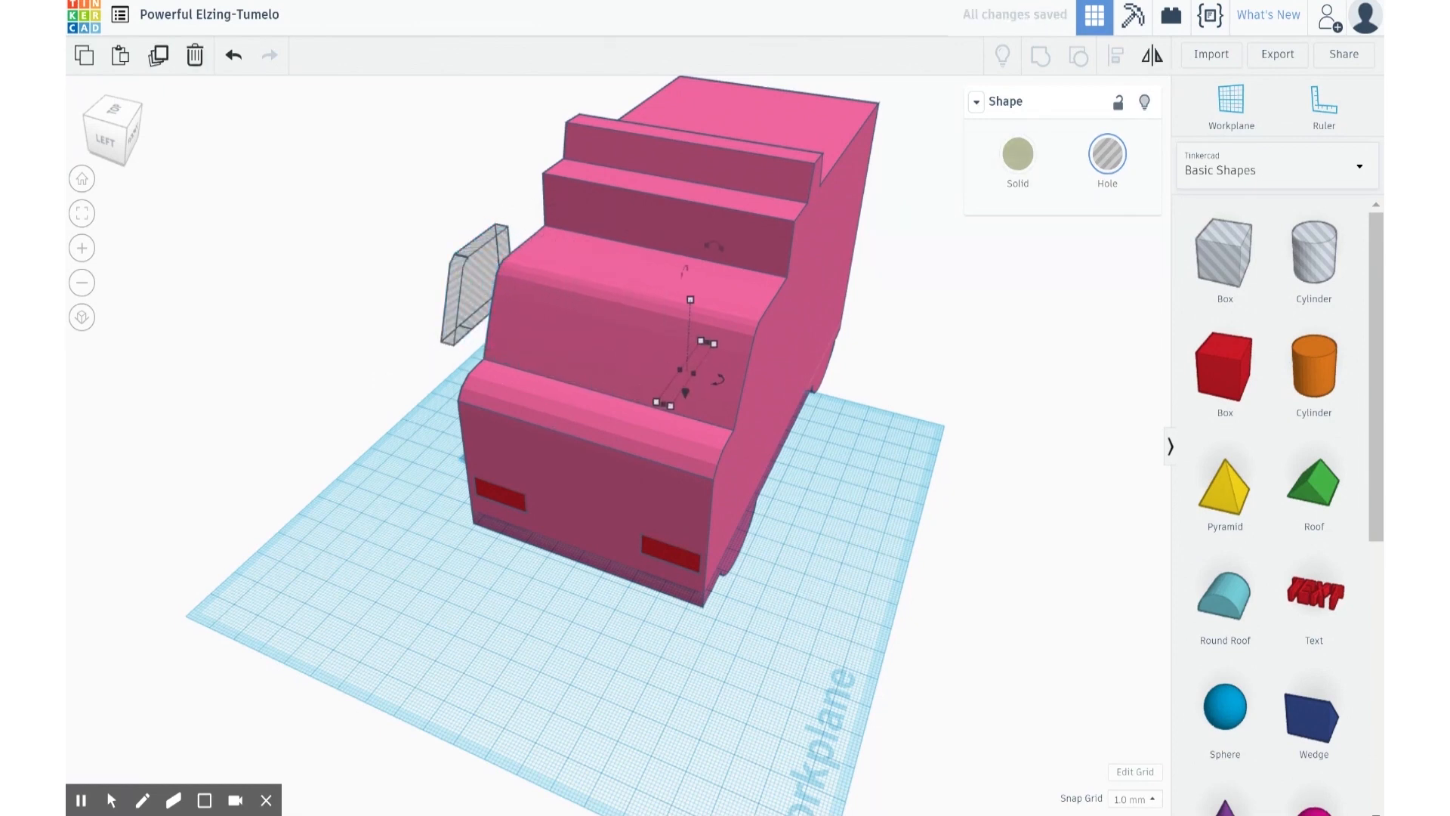
key("Left")
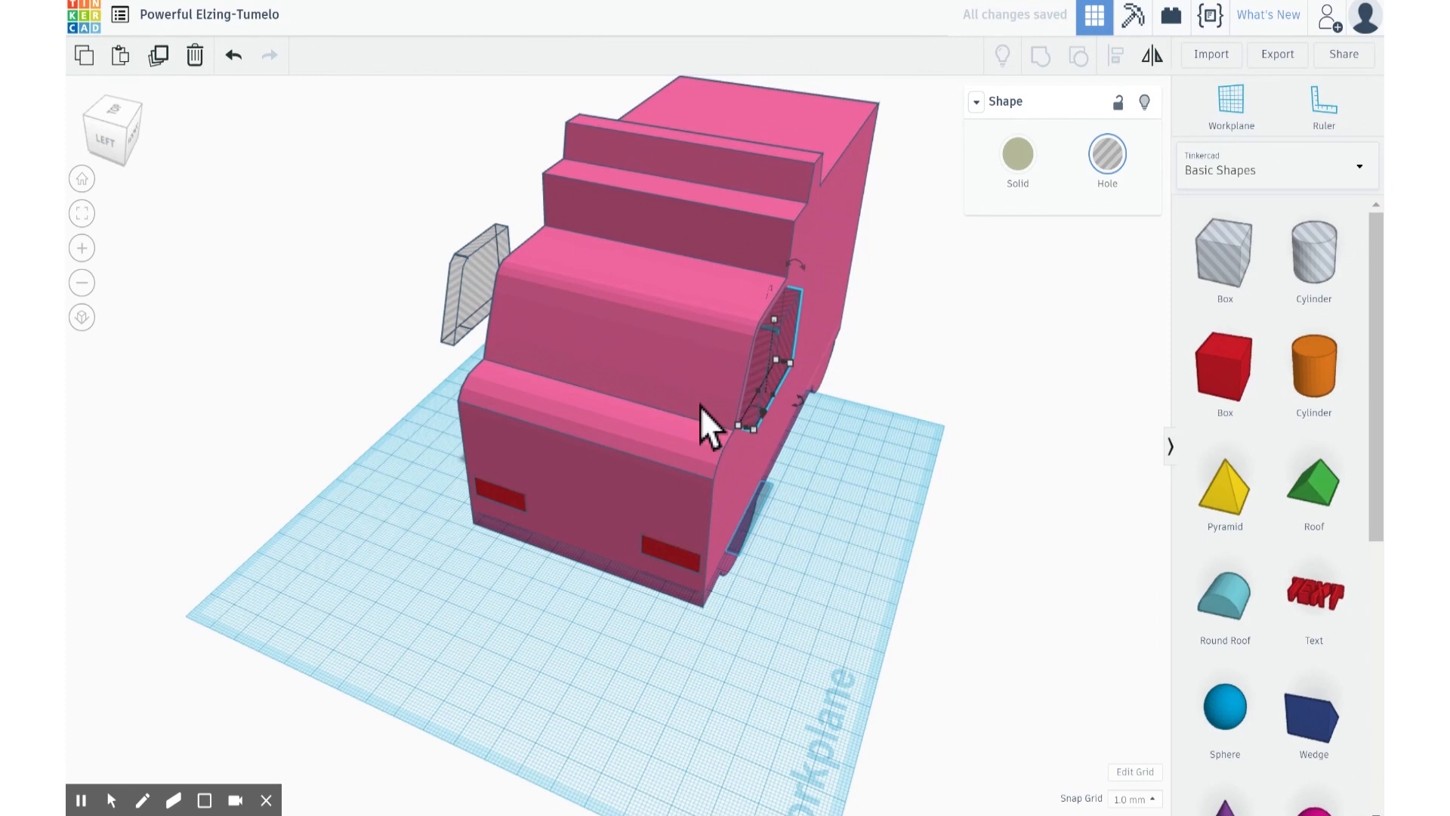
key("Right")
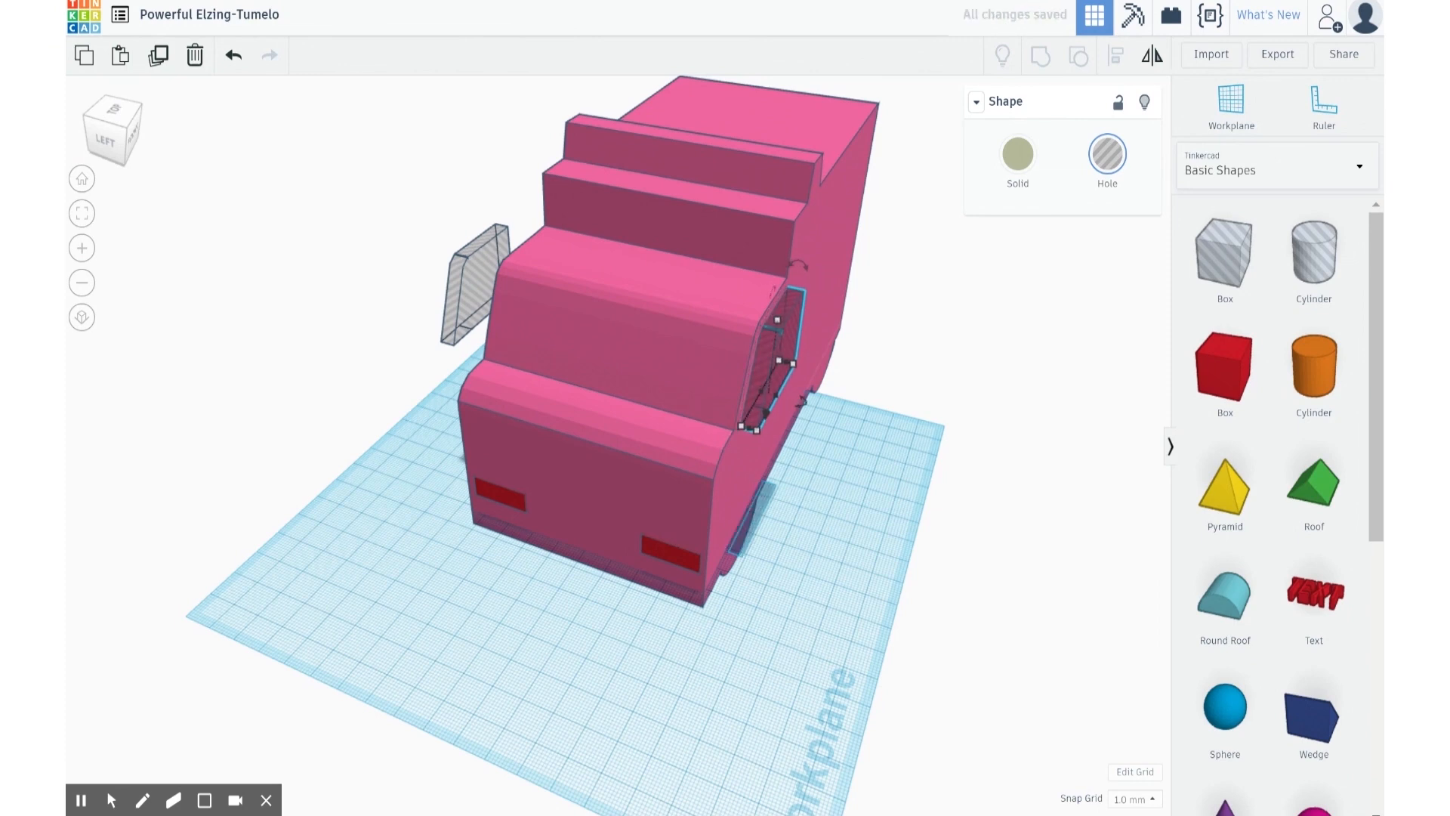
key("Left")
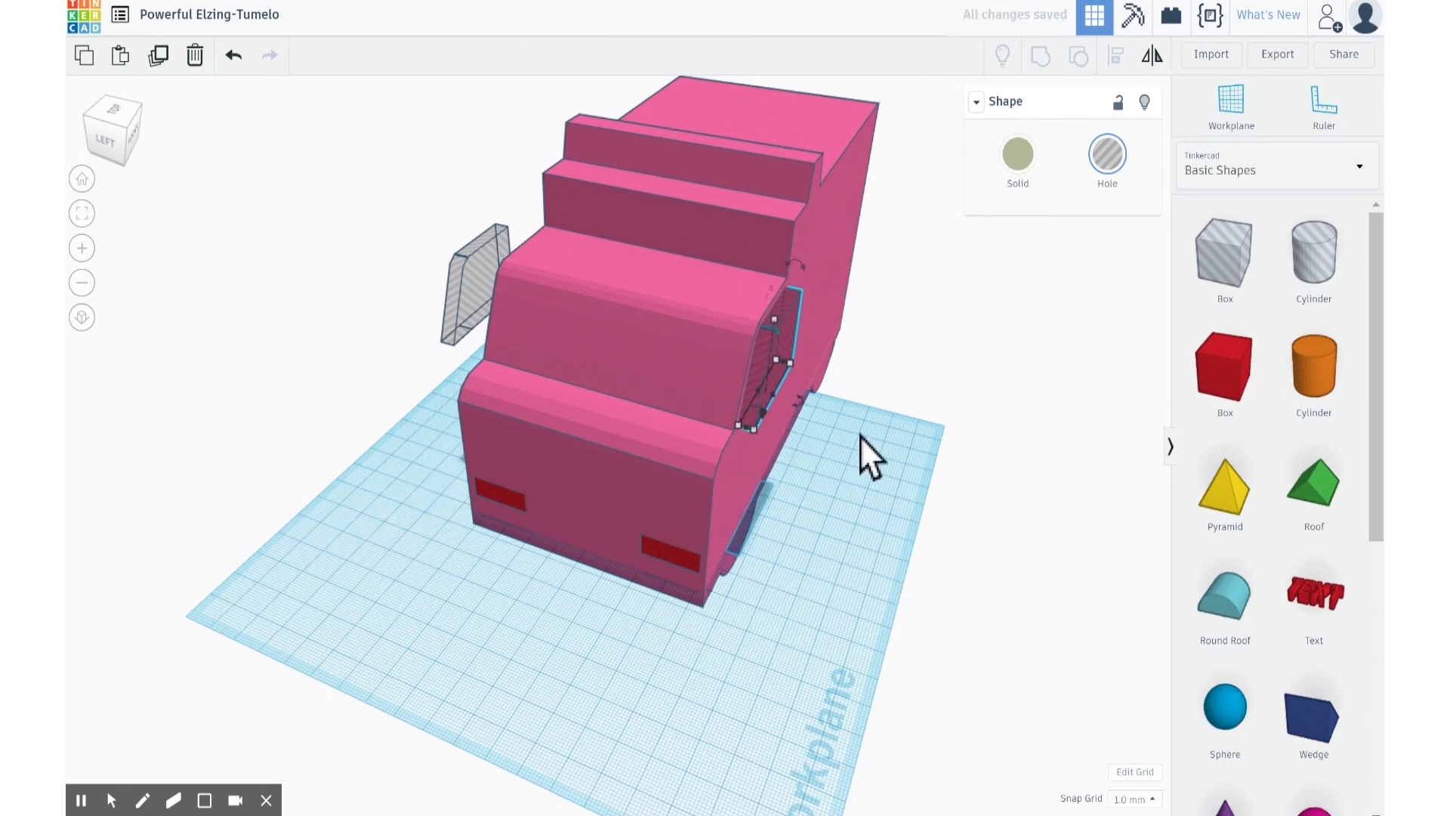
Step: Shift the original window hole slab inward until it rests against its side of the cab
left_click(449, 293)
right_click_drag(442, 320, 482, 311)
key("Right")
key("Right")
key("Right")
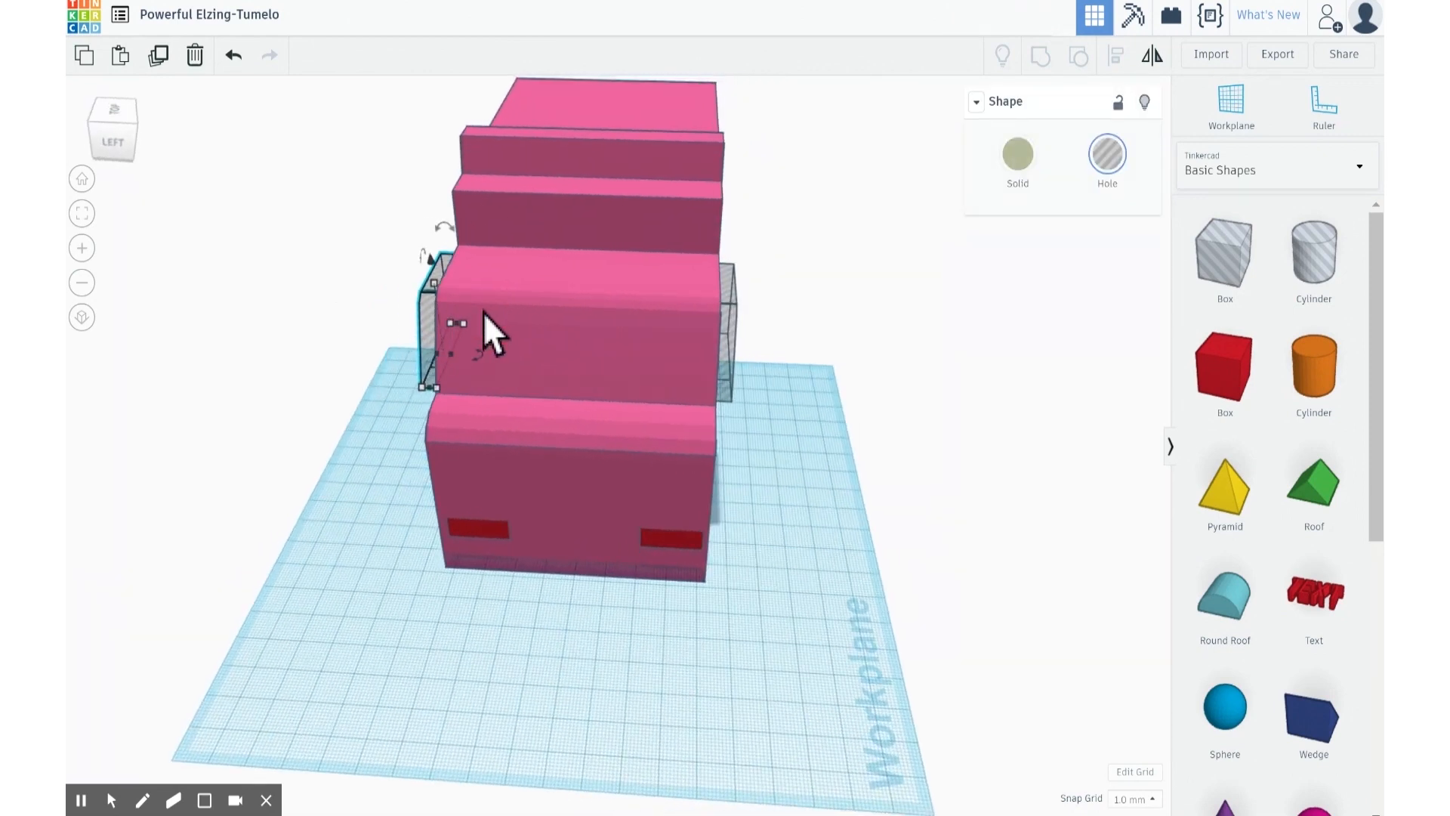
right_click_drag(385, 340, 482, 296)
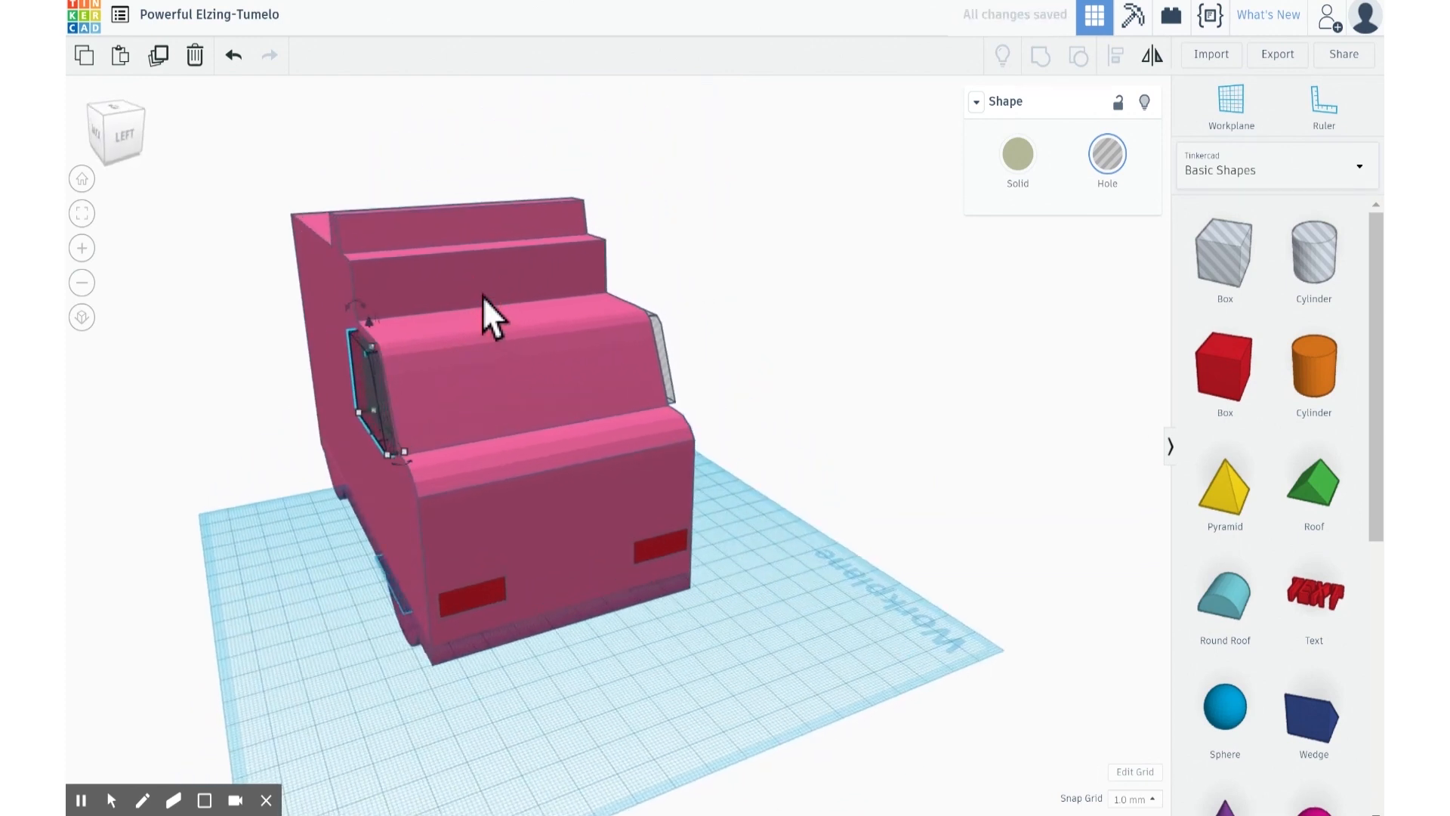
Step: Make the pink ambulance body transparent
left_click(516, 287)
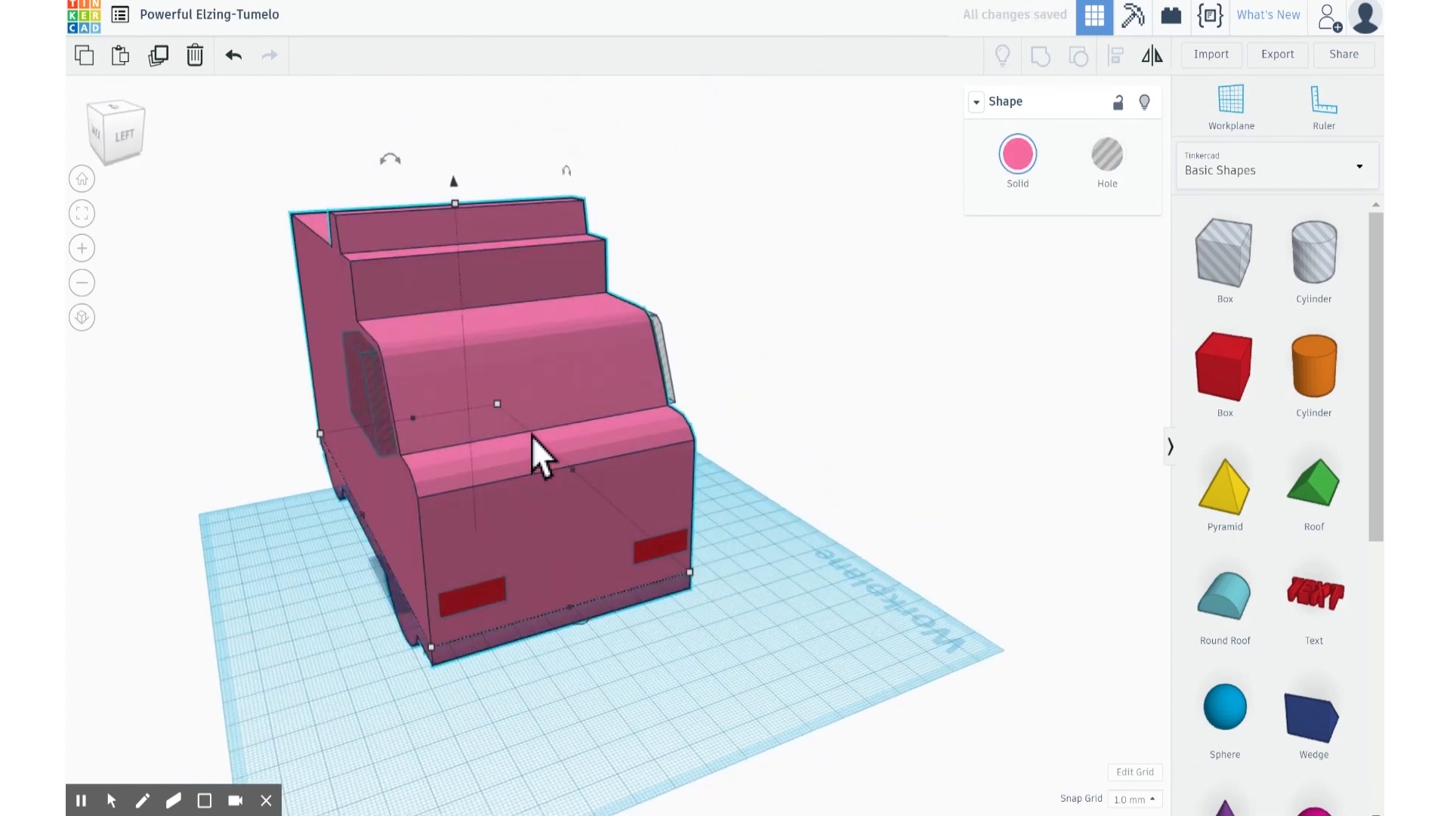
left_click(1030, 160)
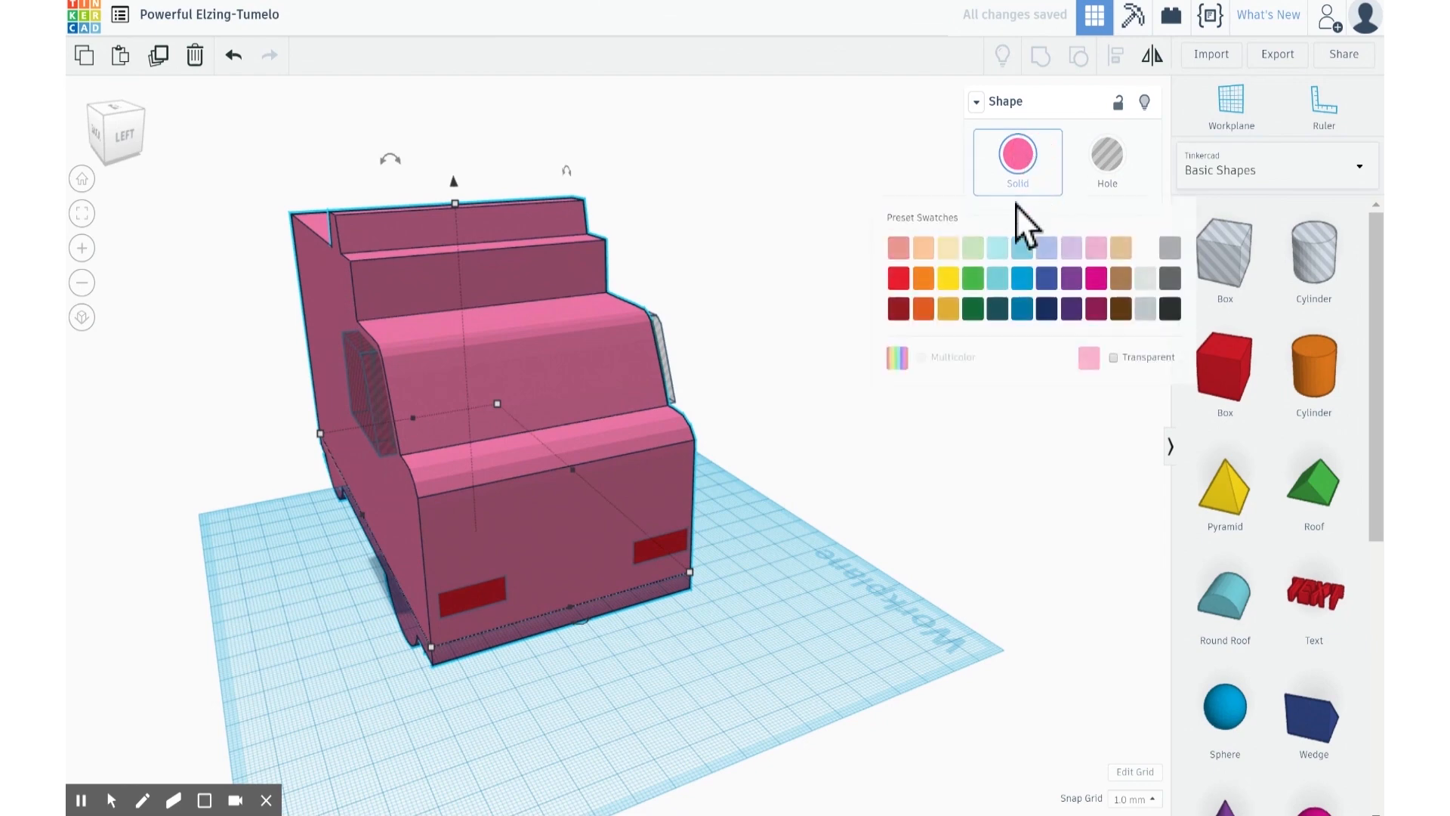
left_click(1113, 356)
Step: In a head-on orthographic view of the cab, move both window hole slabs 1 mm inward so they overlap the body's sides
right_click_drag(688, 410, 634, 415)
left_click(116, 147)
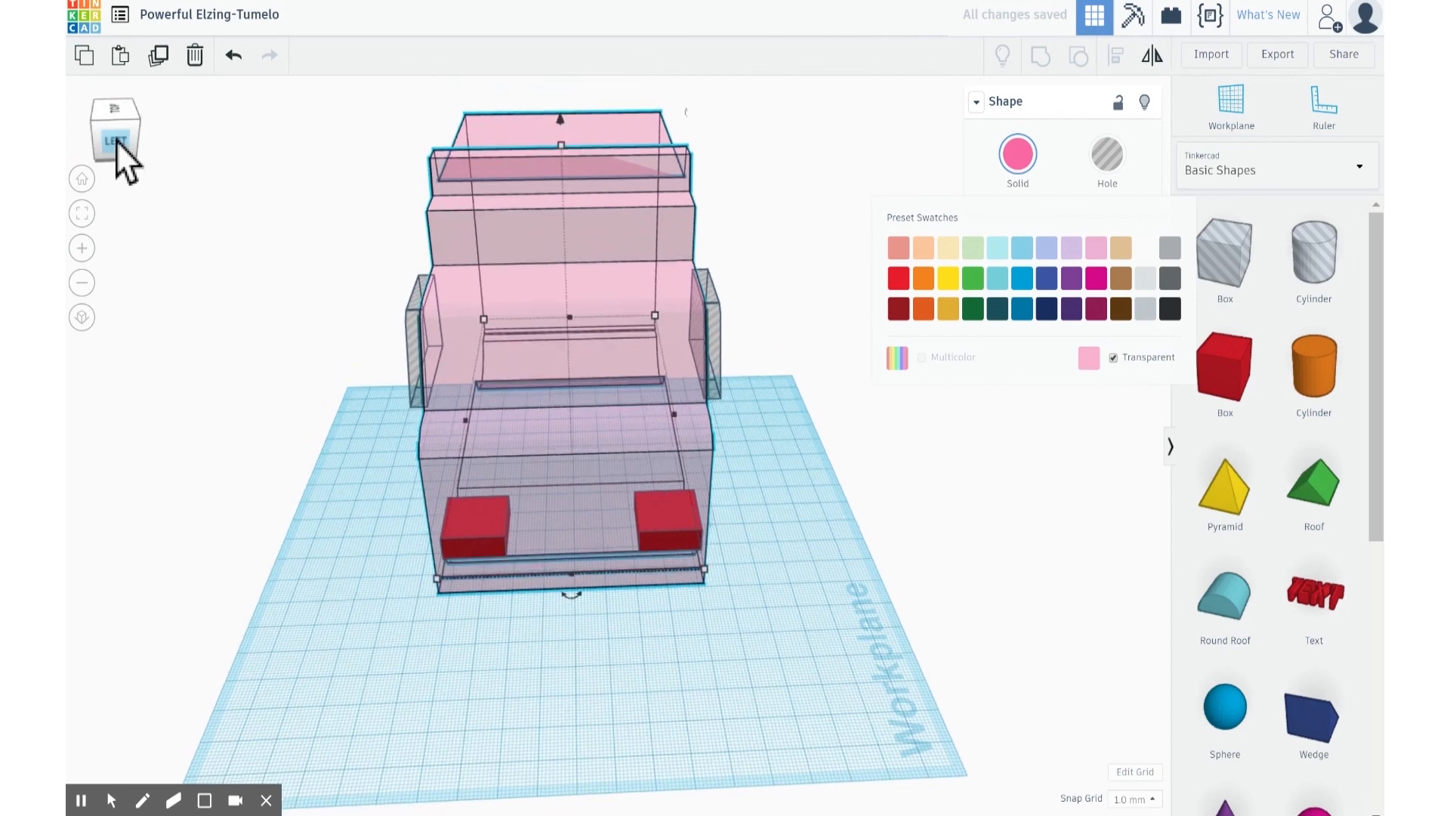
left_click(83, 324)
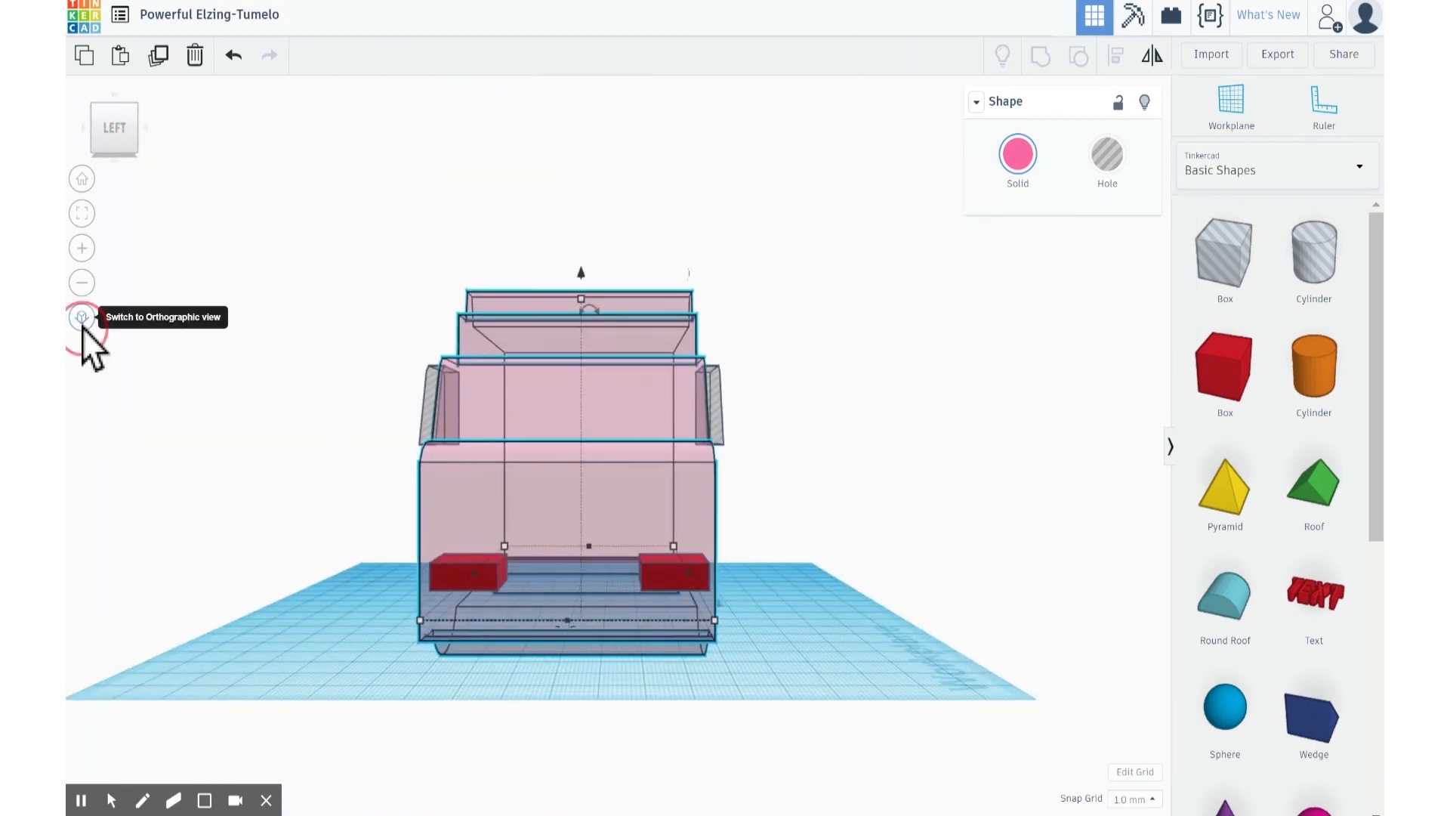
scroll(704, 483, "up", 5)
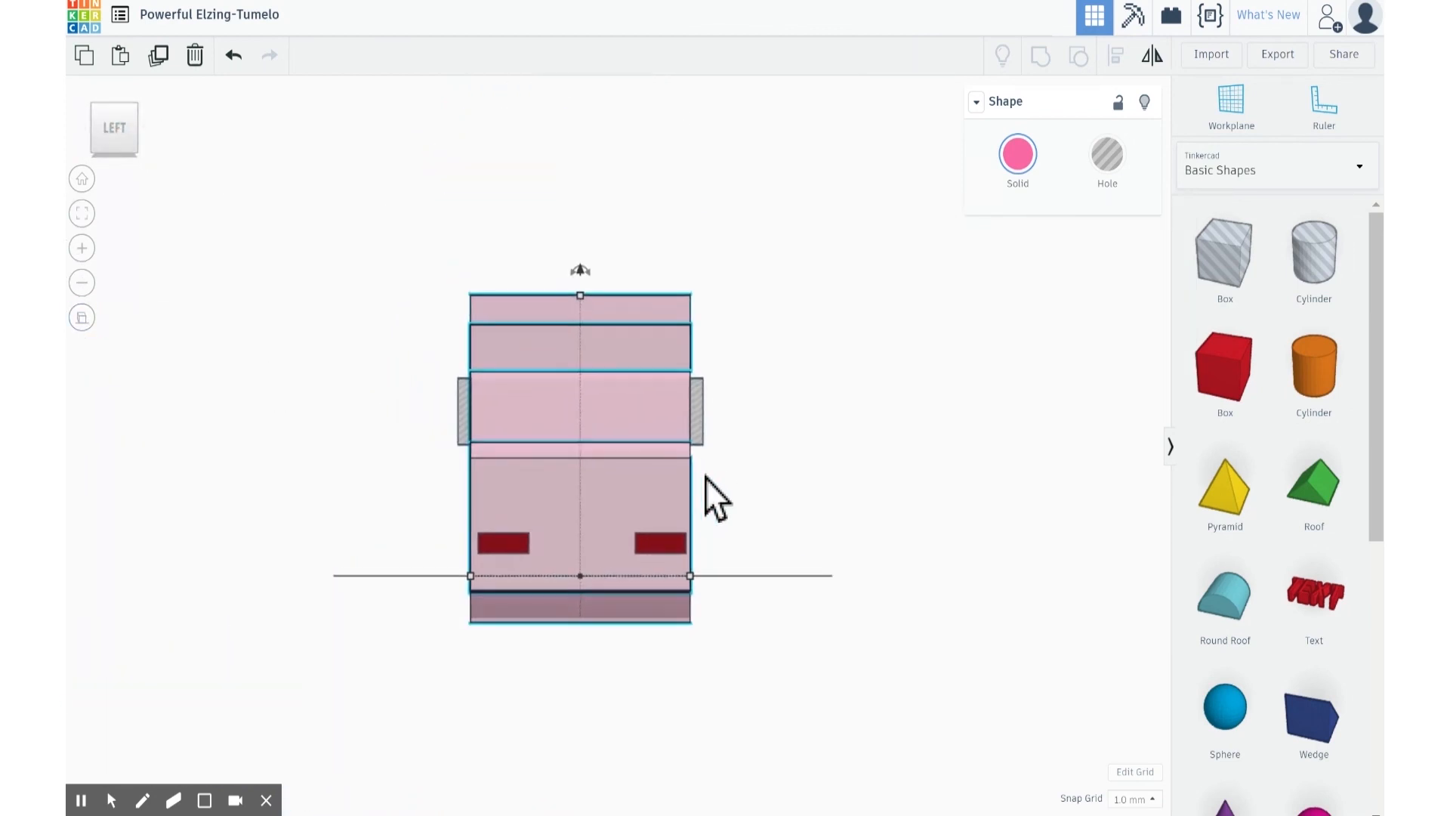
left_click(832, 400)
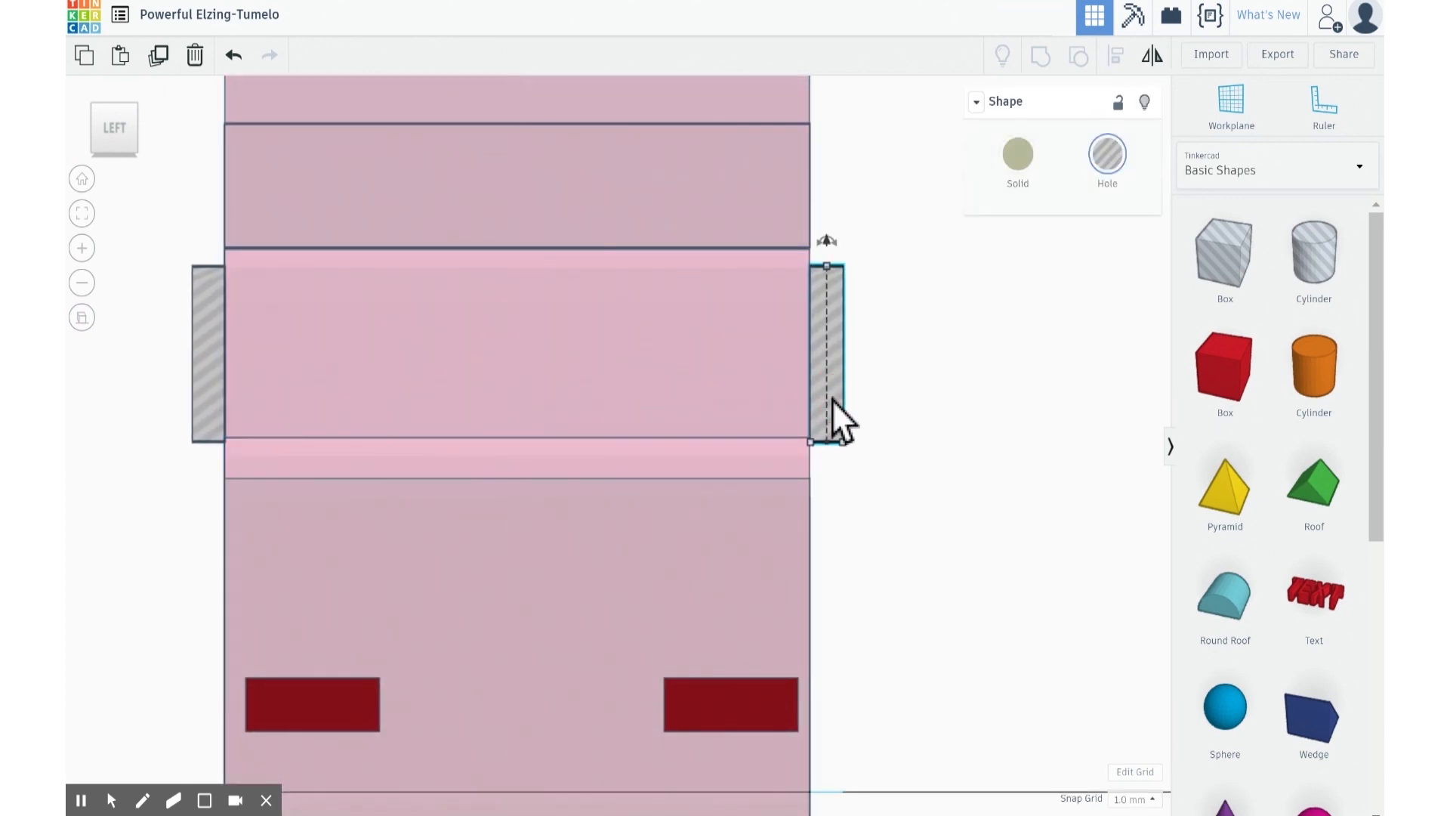
key("Left")
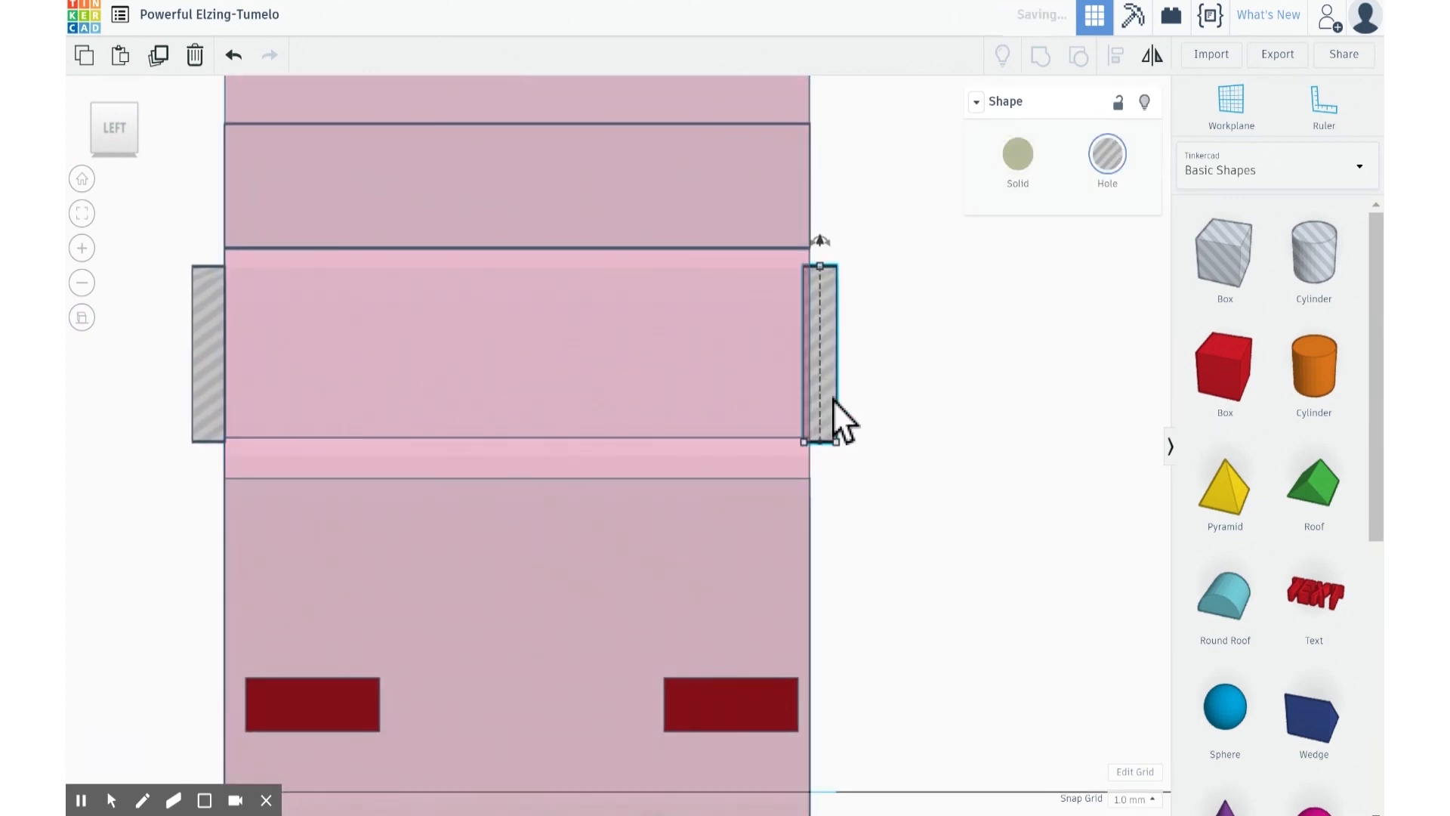
left_click(203, 379)
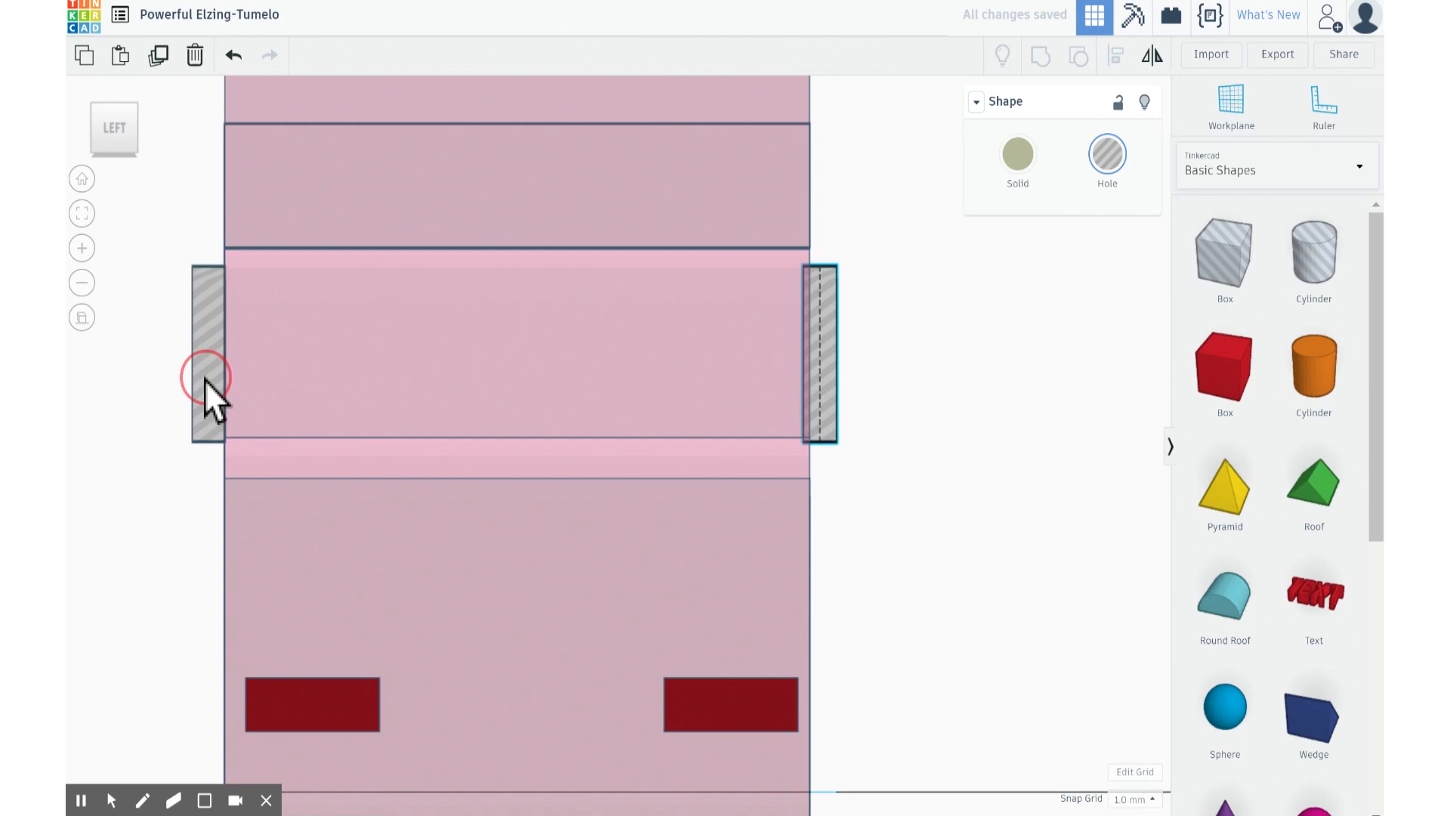
key("Right")
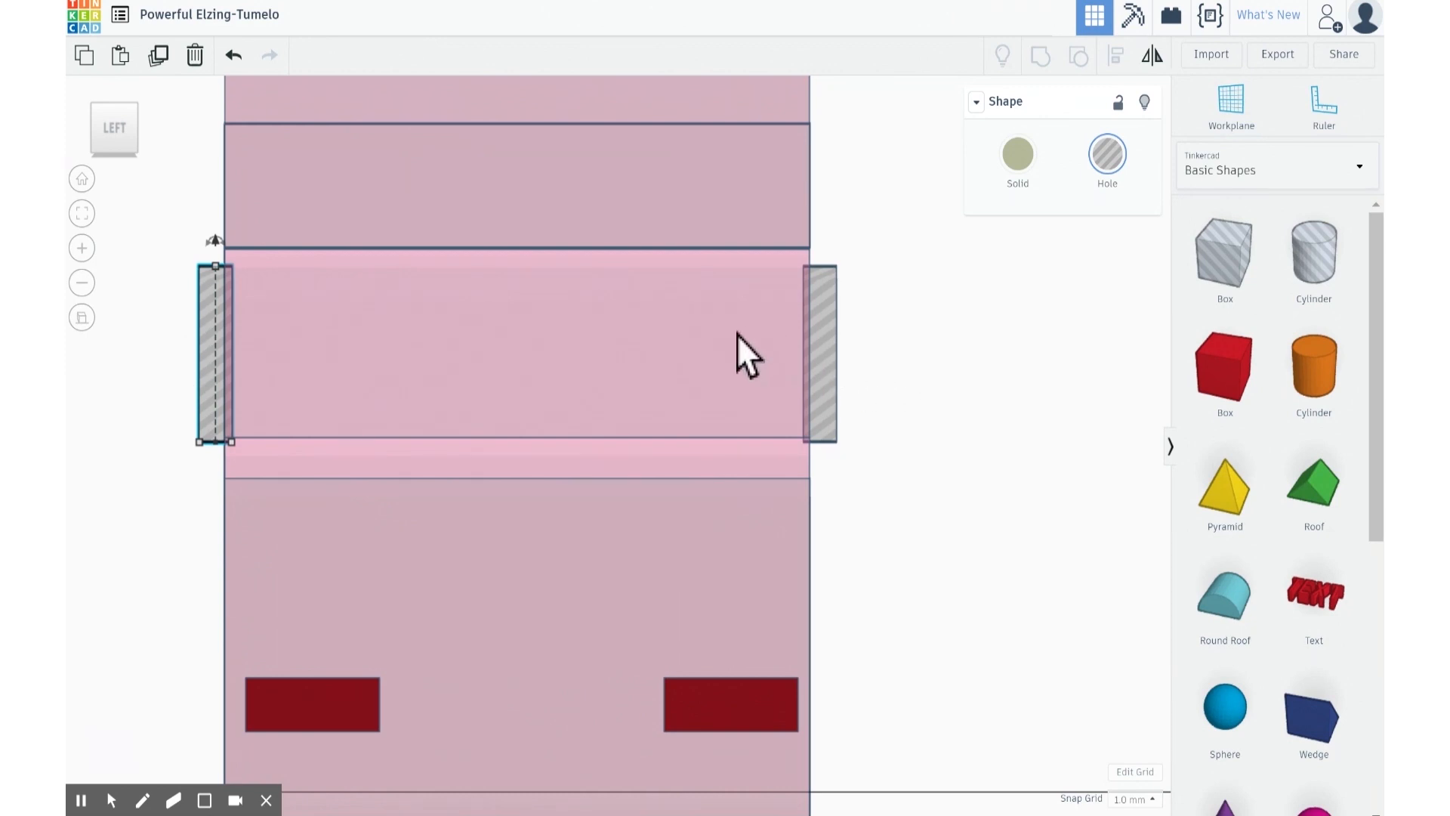
Step: Turn off transparency on the pink ambulance body so it is solid again
right_click_drag(900, 379, 835, 441)
scroll(835, 441, "down", 8)
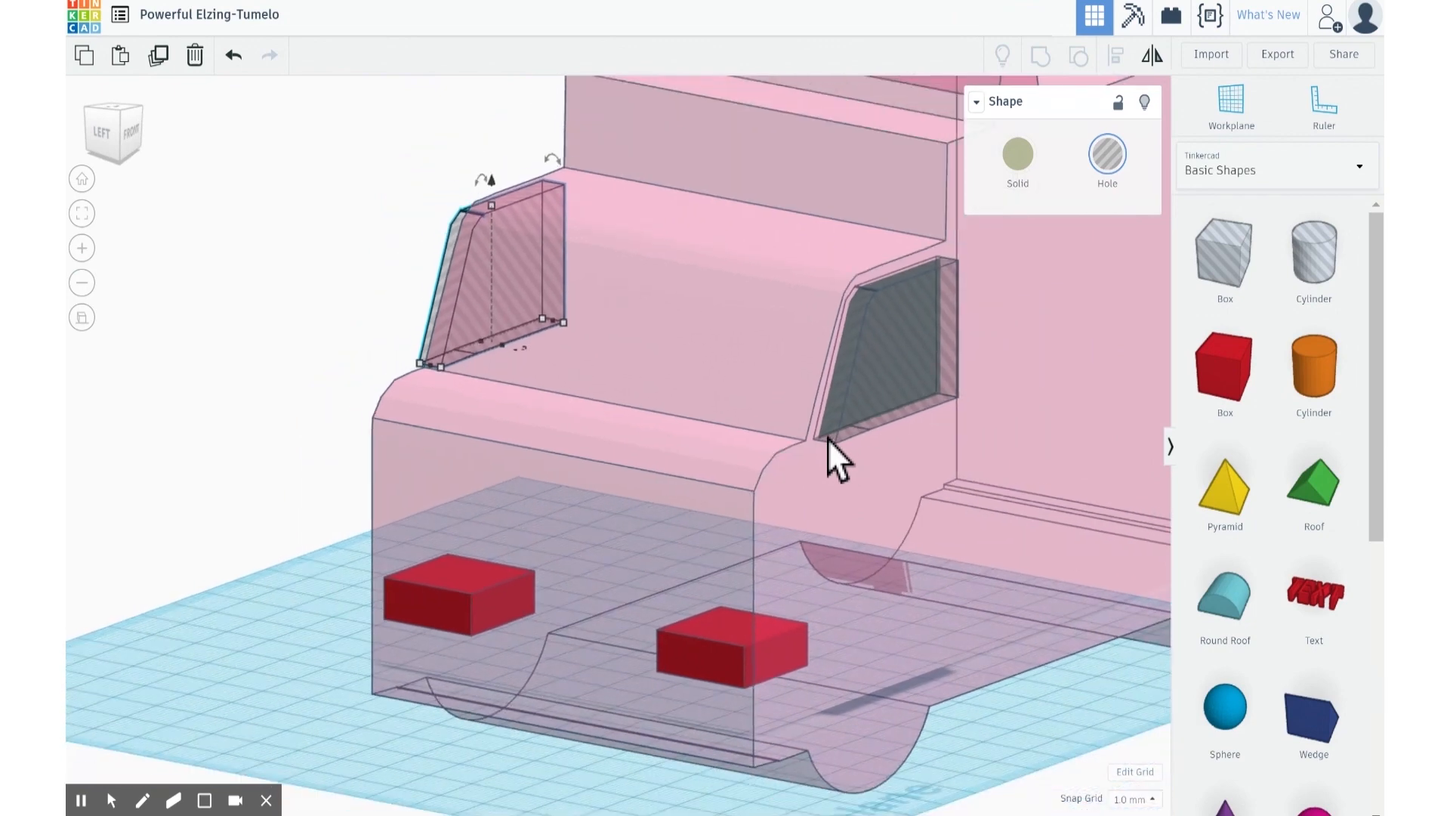
scroll(802, 418, "down", 4)
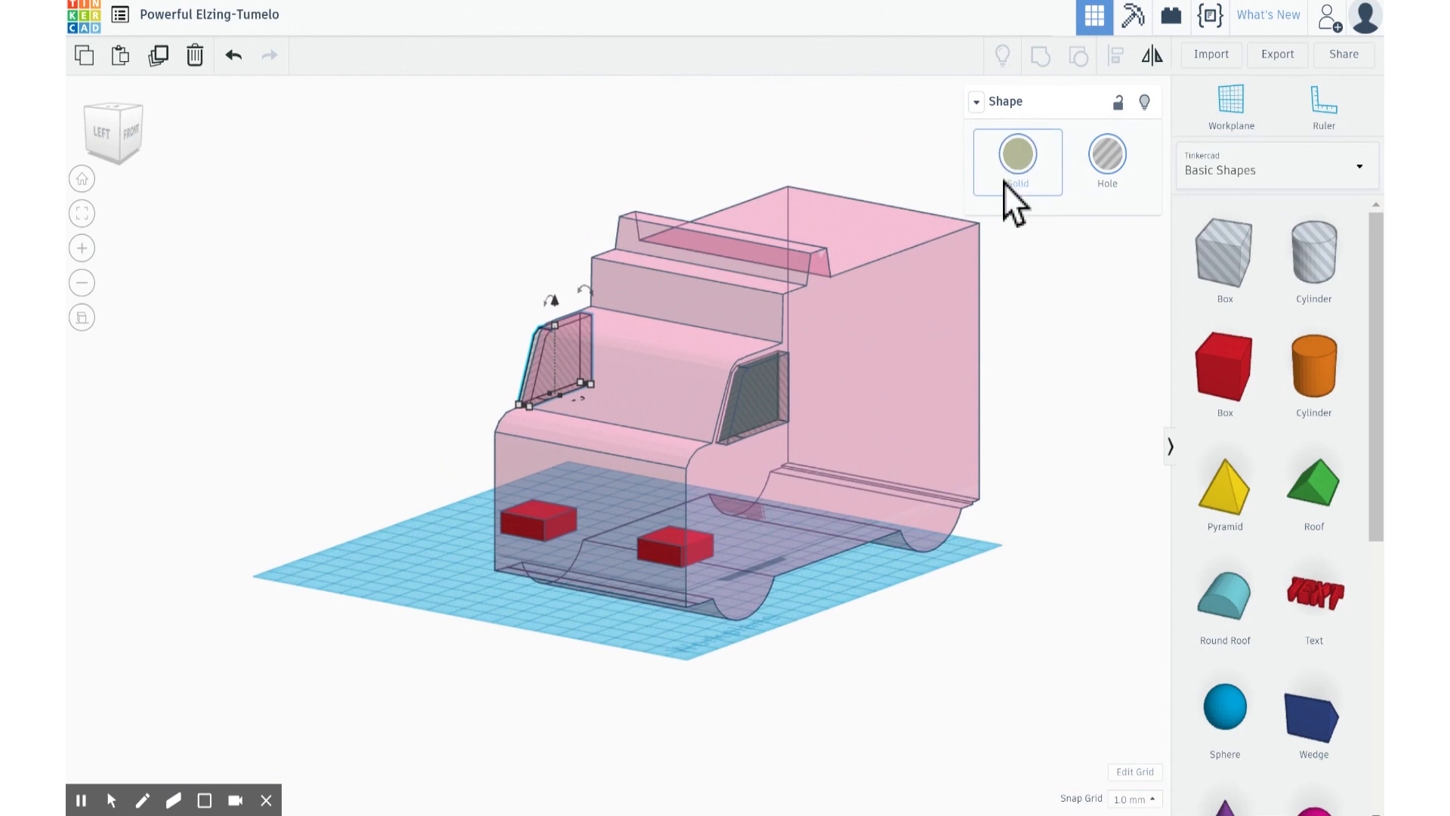
left_click(763, 367)
left_click(1020, 156)
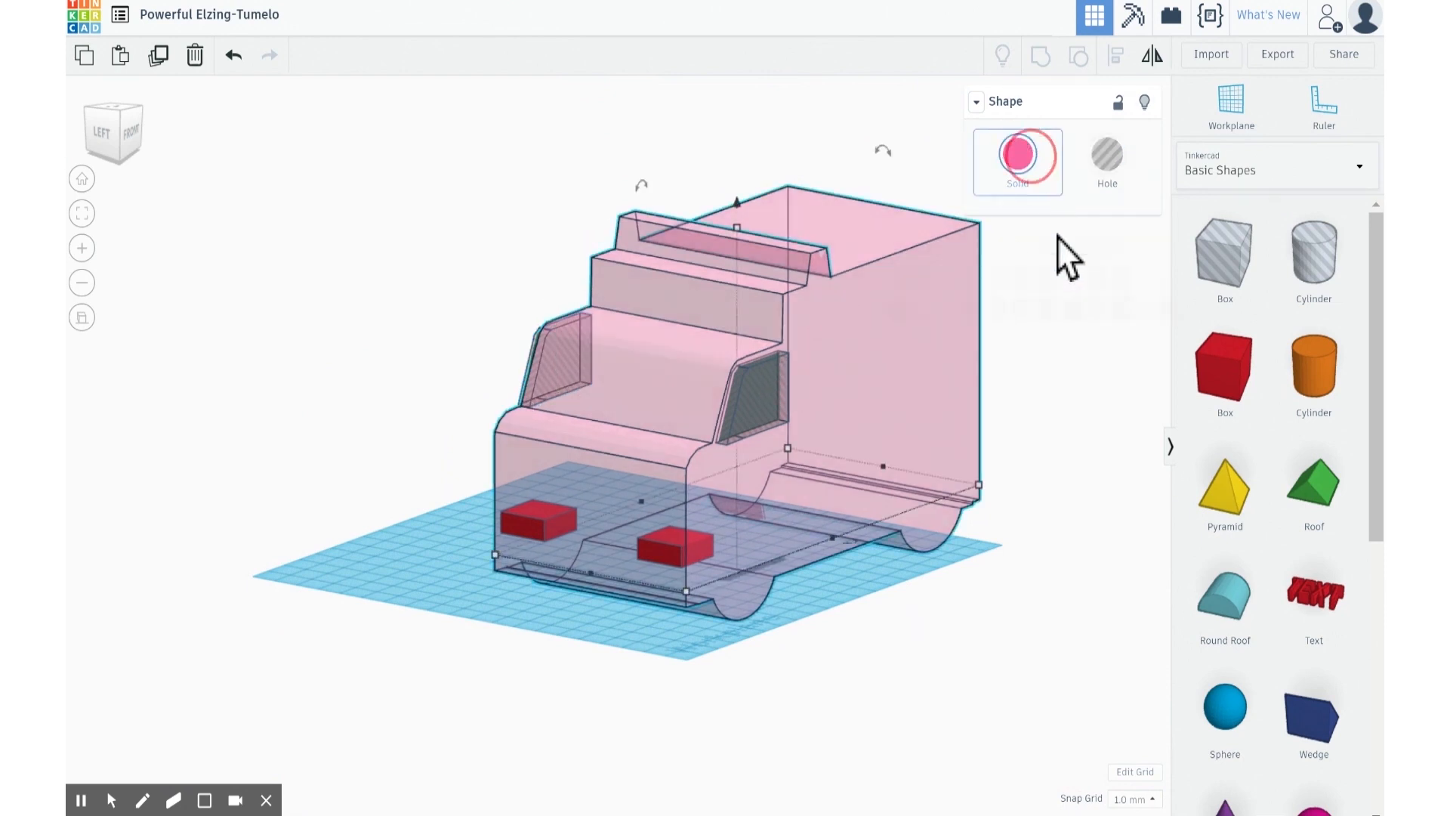
left_click(1113, 355)
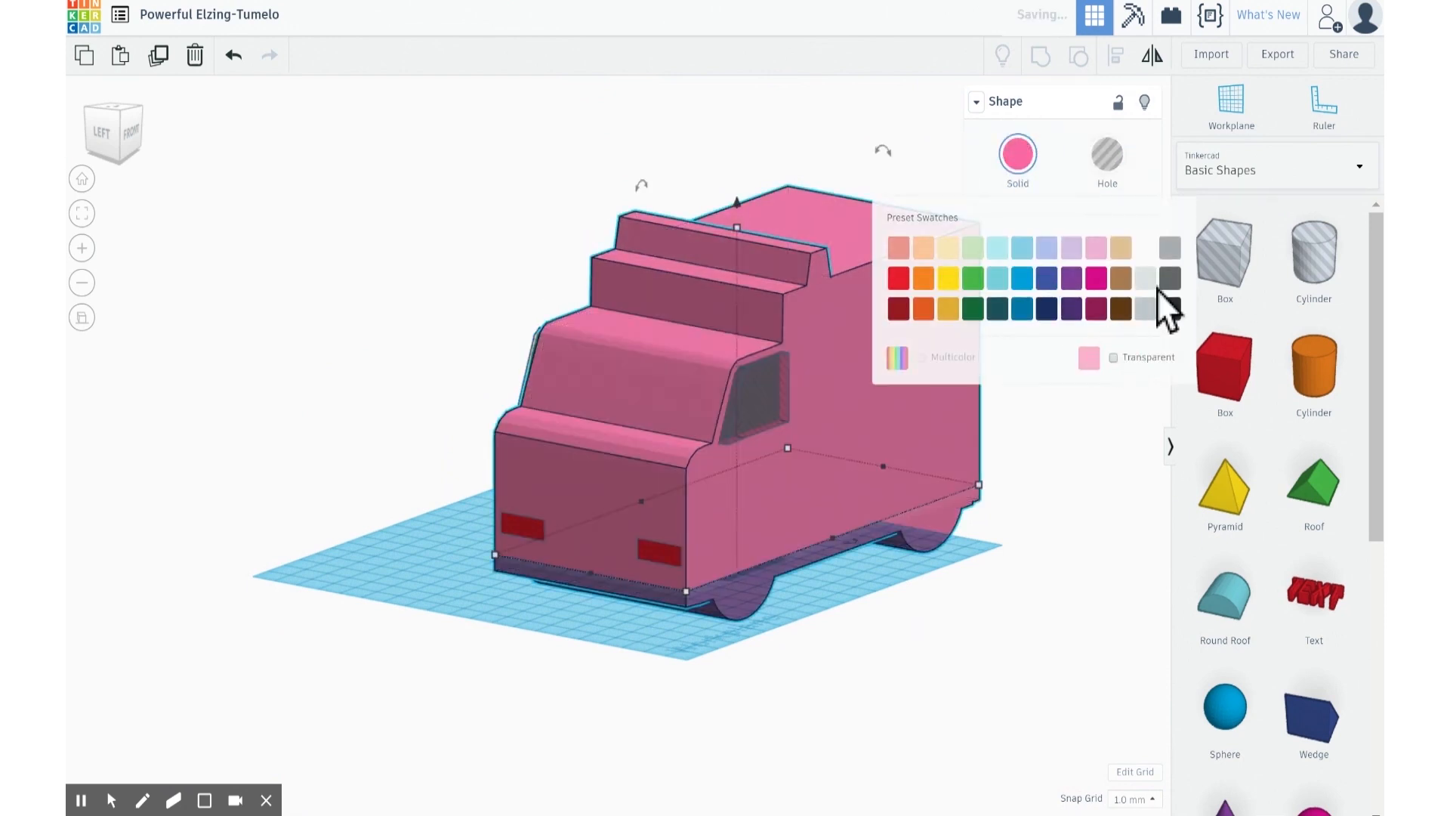
Step: Recolor the ambulance body from the preset swatches to white
left_click(834, 499)
left_click(852, 333)
left_click(1020, 155)
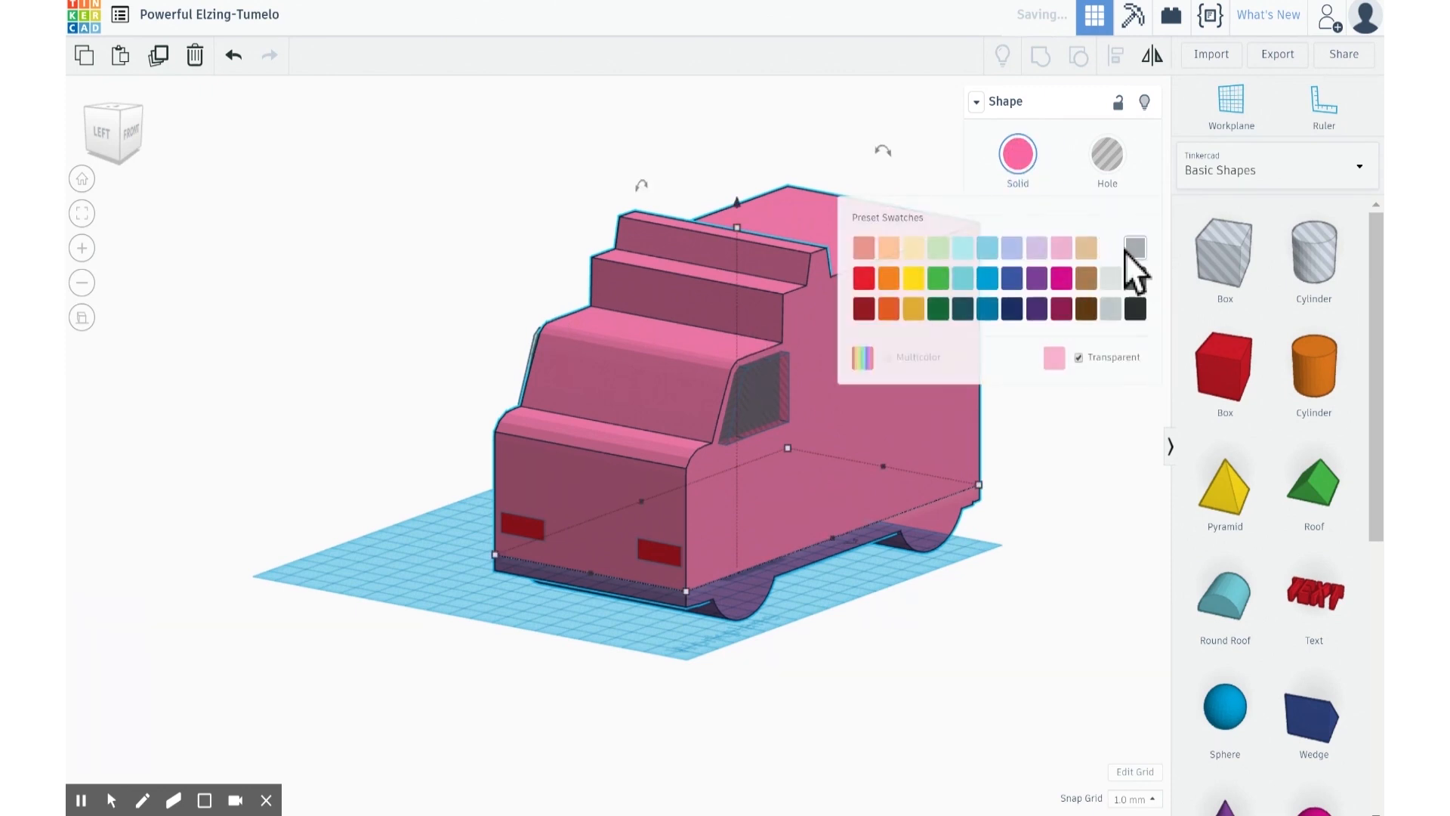
left_click(1117, 249)
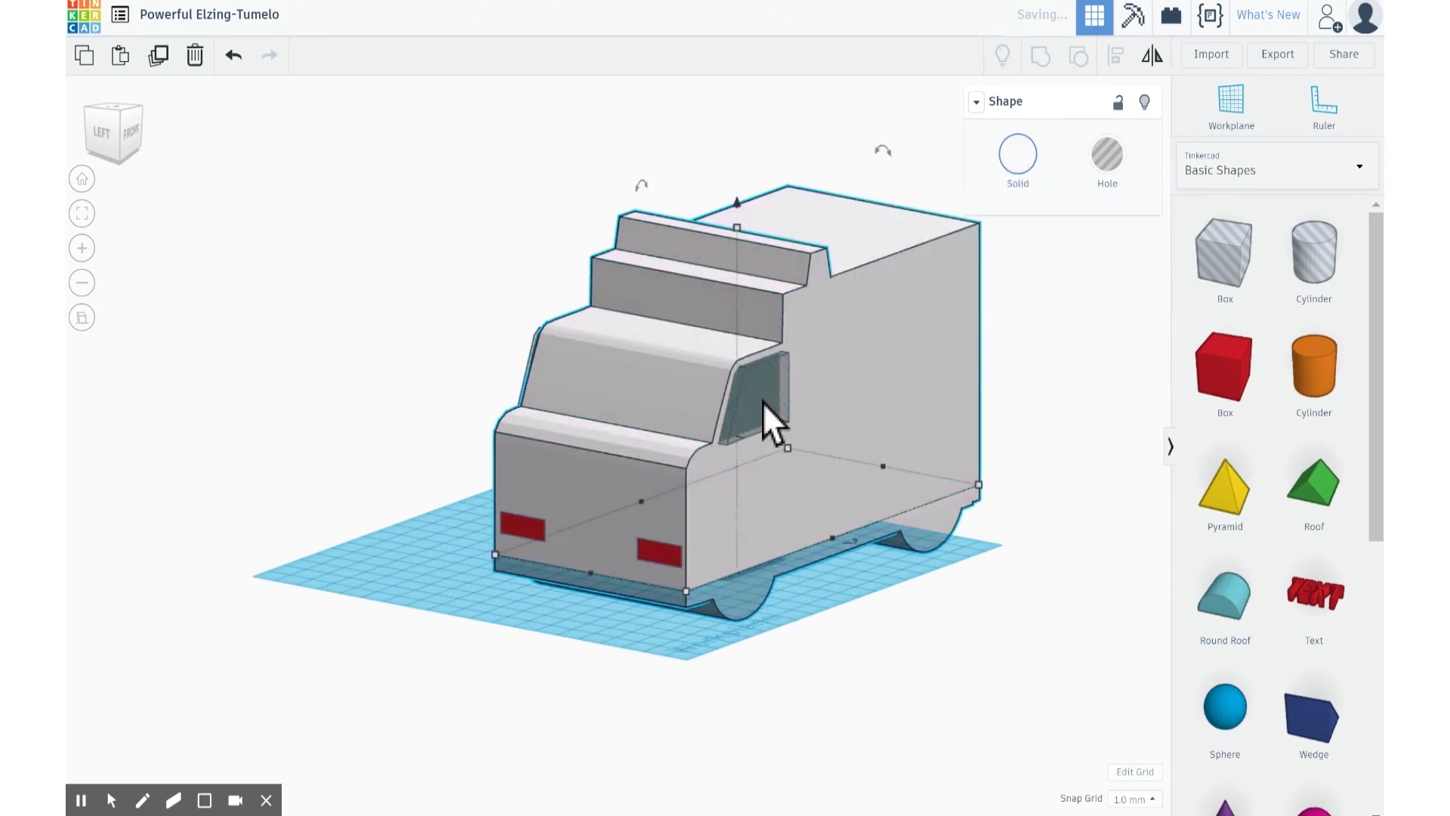
Step: Group the white body with both window hole slabs to cut the recessed side windows into the cab
left_click_drag(436, 240, 814, 432)
left_click(1040, 55)
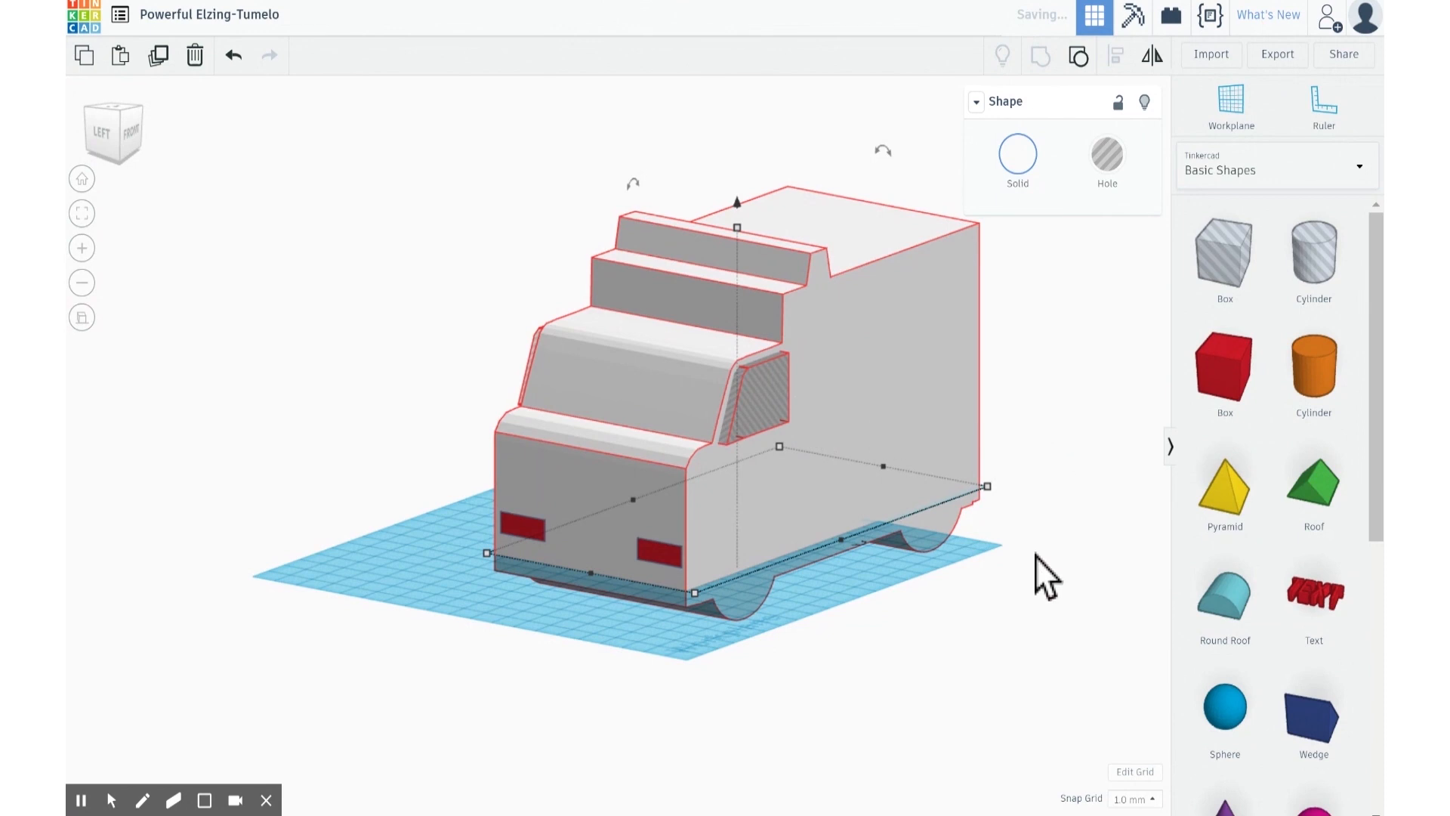
right_click_drag(1035, 553, 516, 578)
right_click_drag(500, 717, 242, 533)
left_click_drag(1202, 572, 1163, 568)
right_click_drag(942, 518, 666, 457)
middle_click_drag(465, 389, 428, 498)
right_click_drag(568, 501, 750, 514)
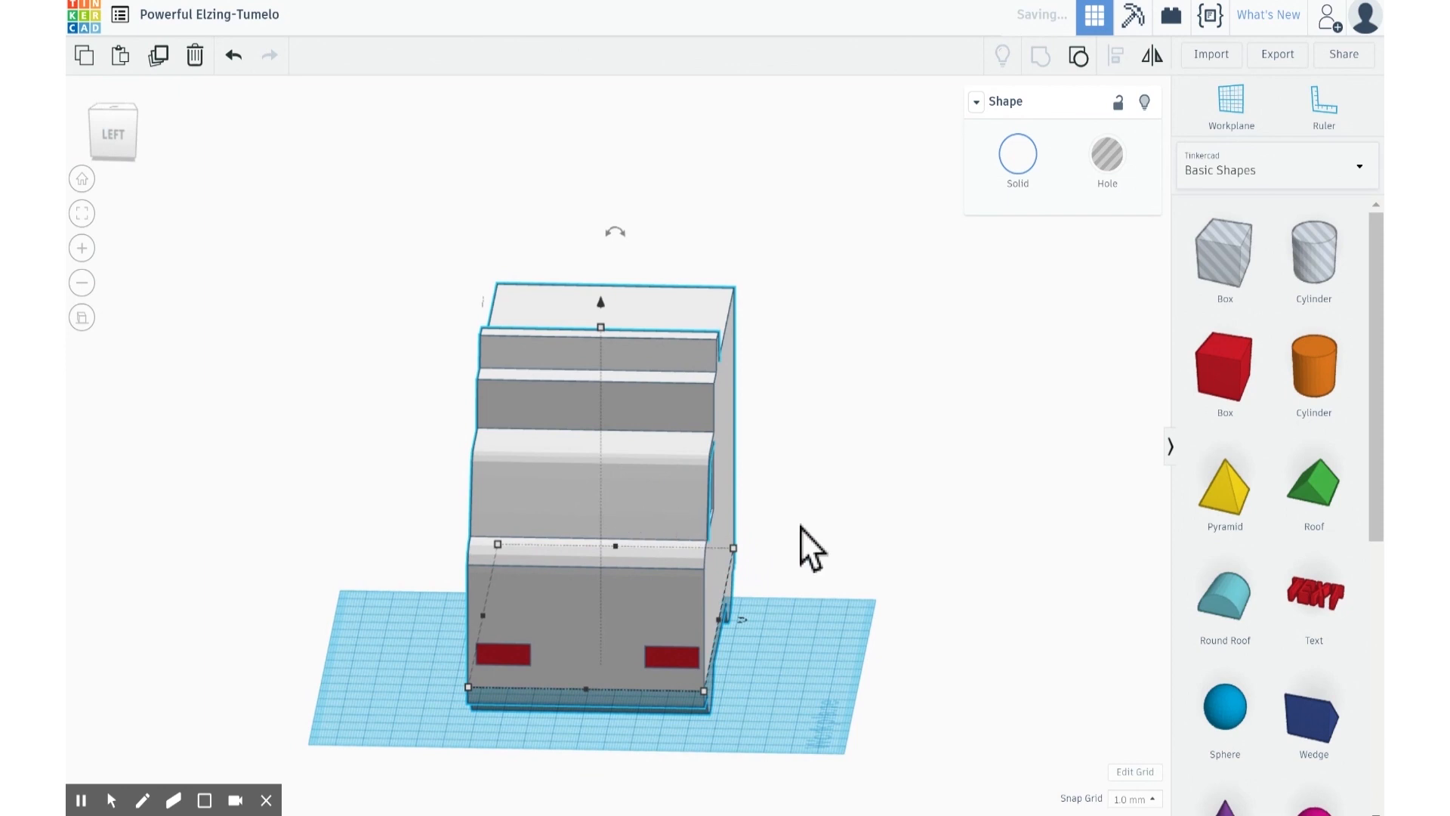
right_click_drag(939, 544, 450, 542)
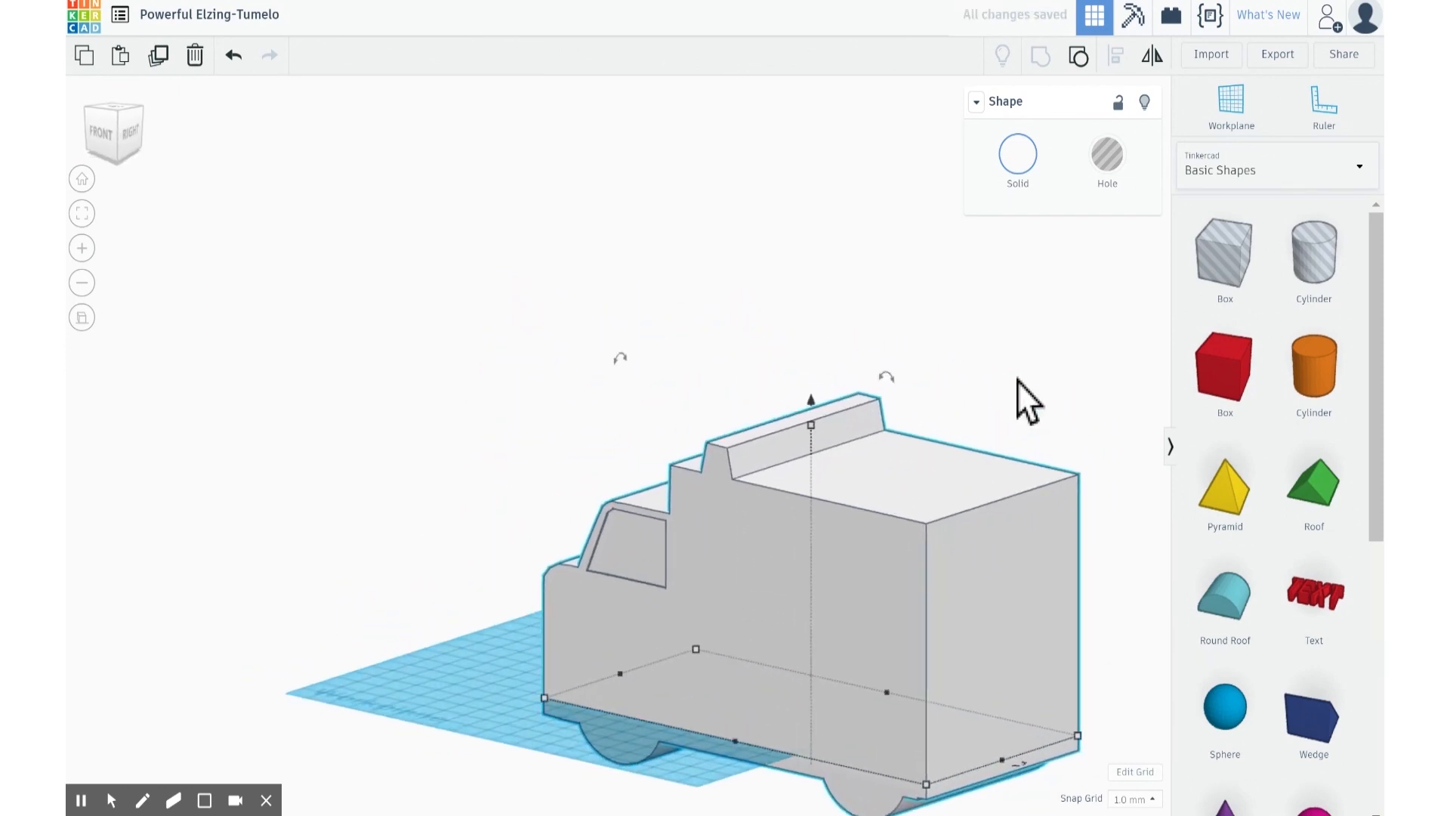
Step: Place a 20 mm box hole on the grid level, off to the far side of the ambulance
left_click_drag(1242, 253, 795, 481)
right_click_drag(491, 452, 543, 460)
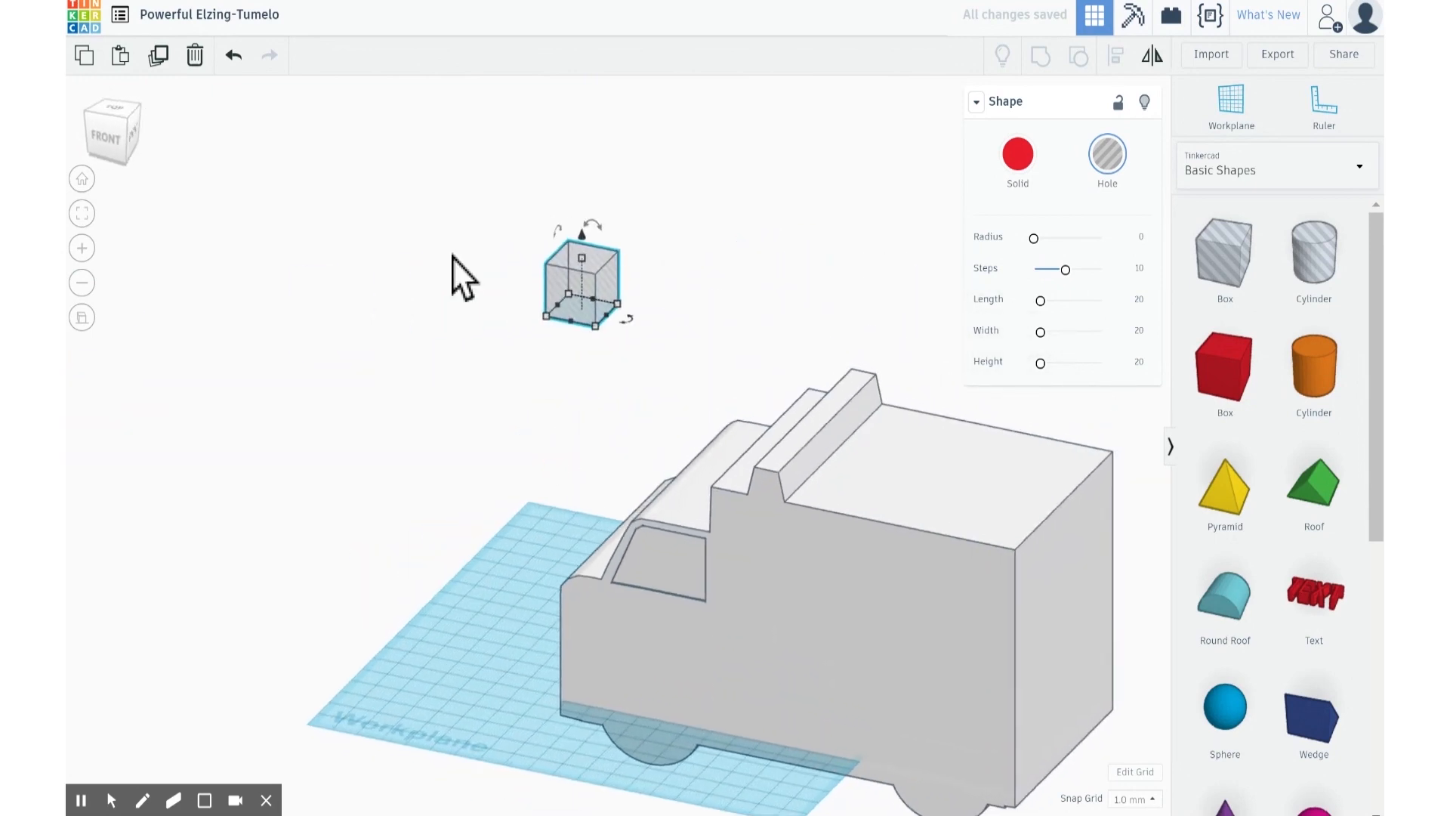
left_click_drag(397, 178, 923, 595)
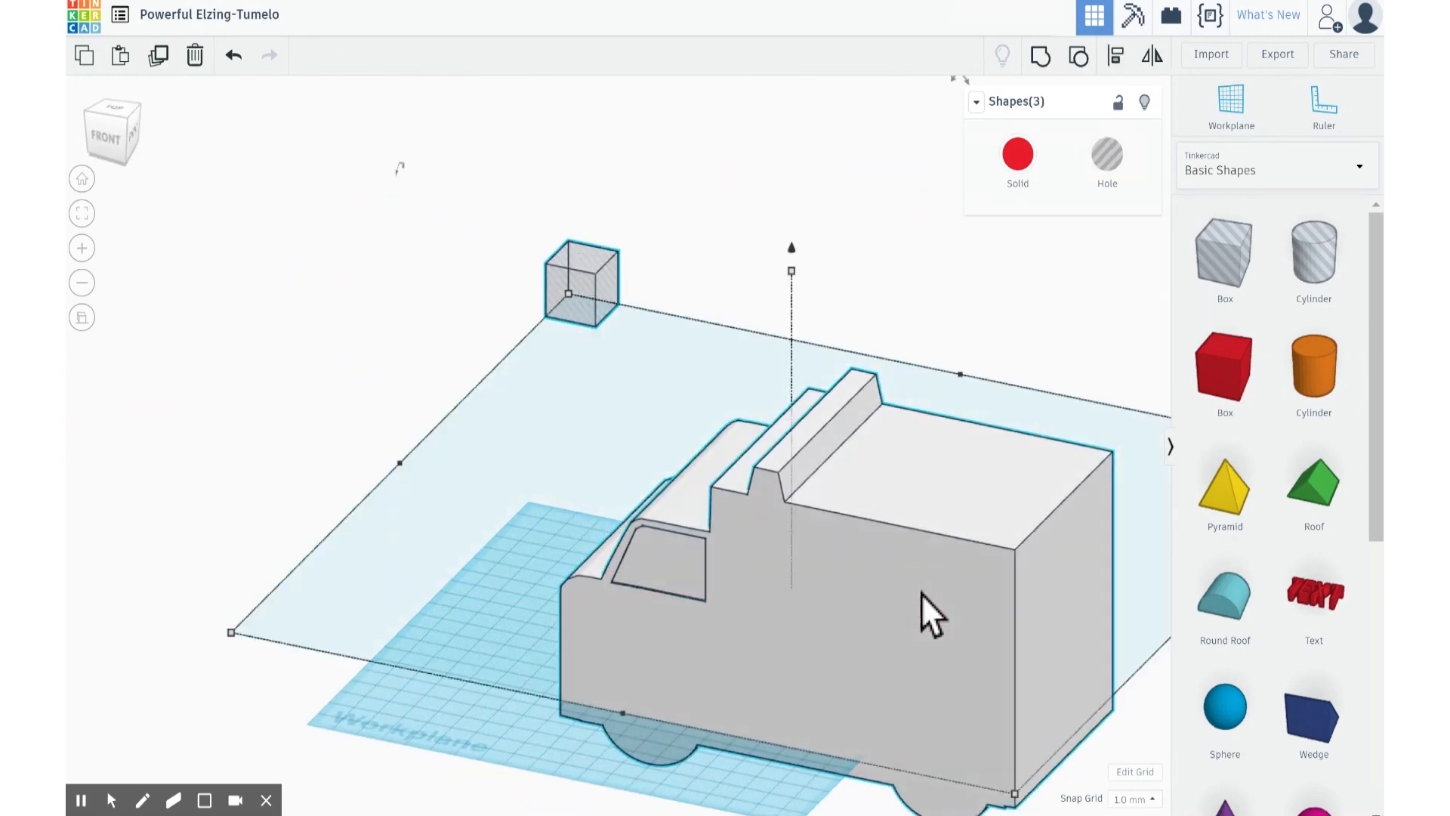
left_click(1116, 55)
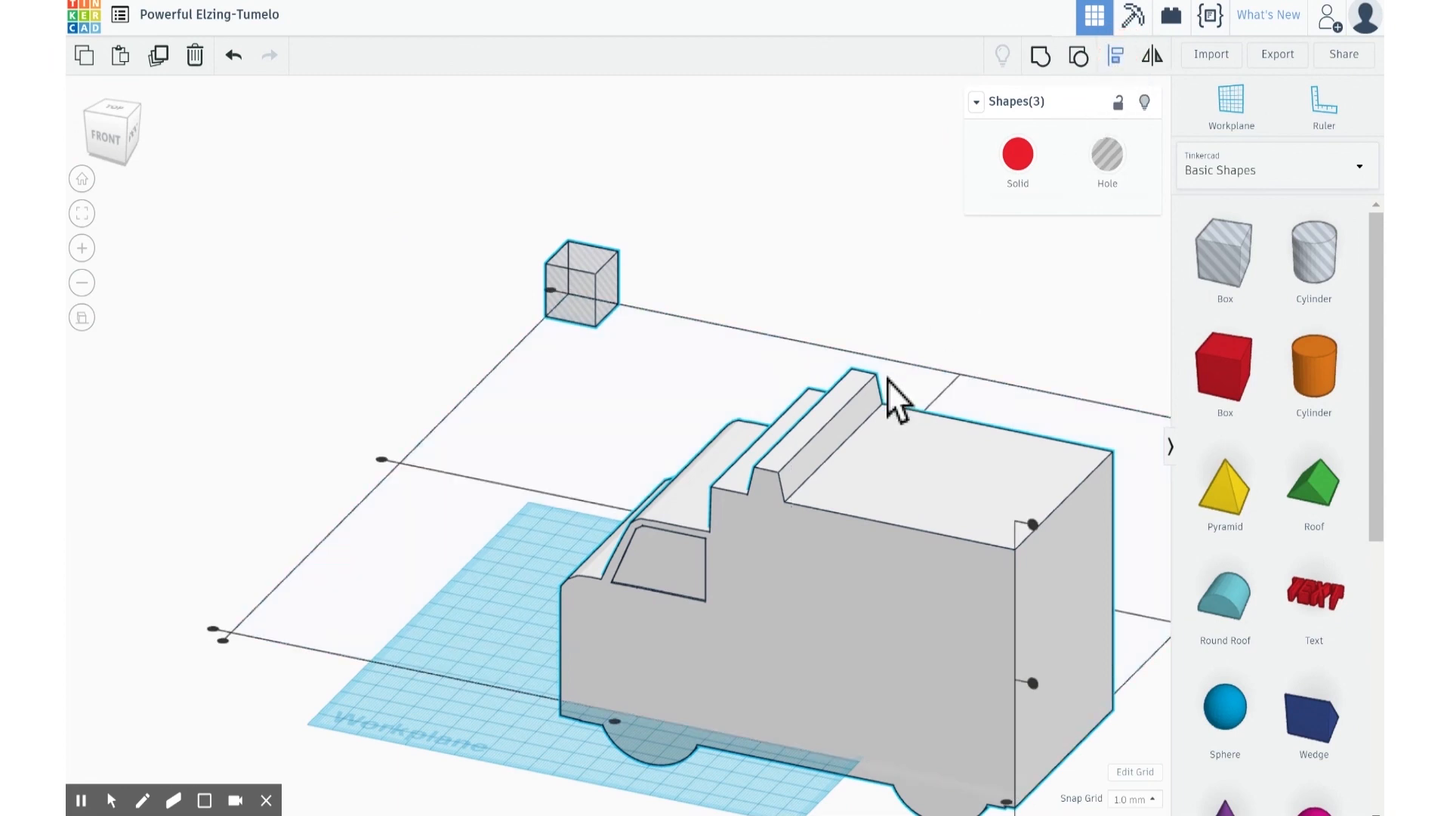
mouse_move(380, 460)
right_click_drag(557, 654, 612, 654)
left_click(573, 645)
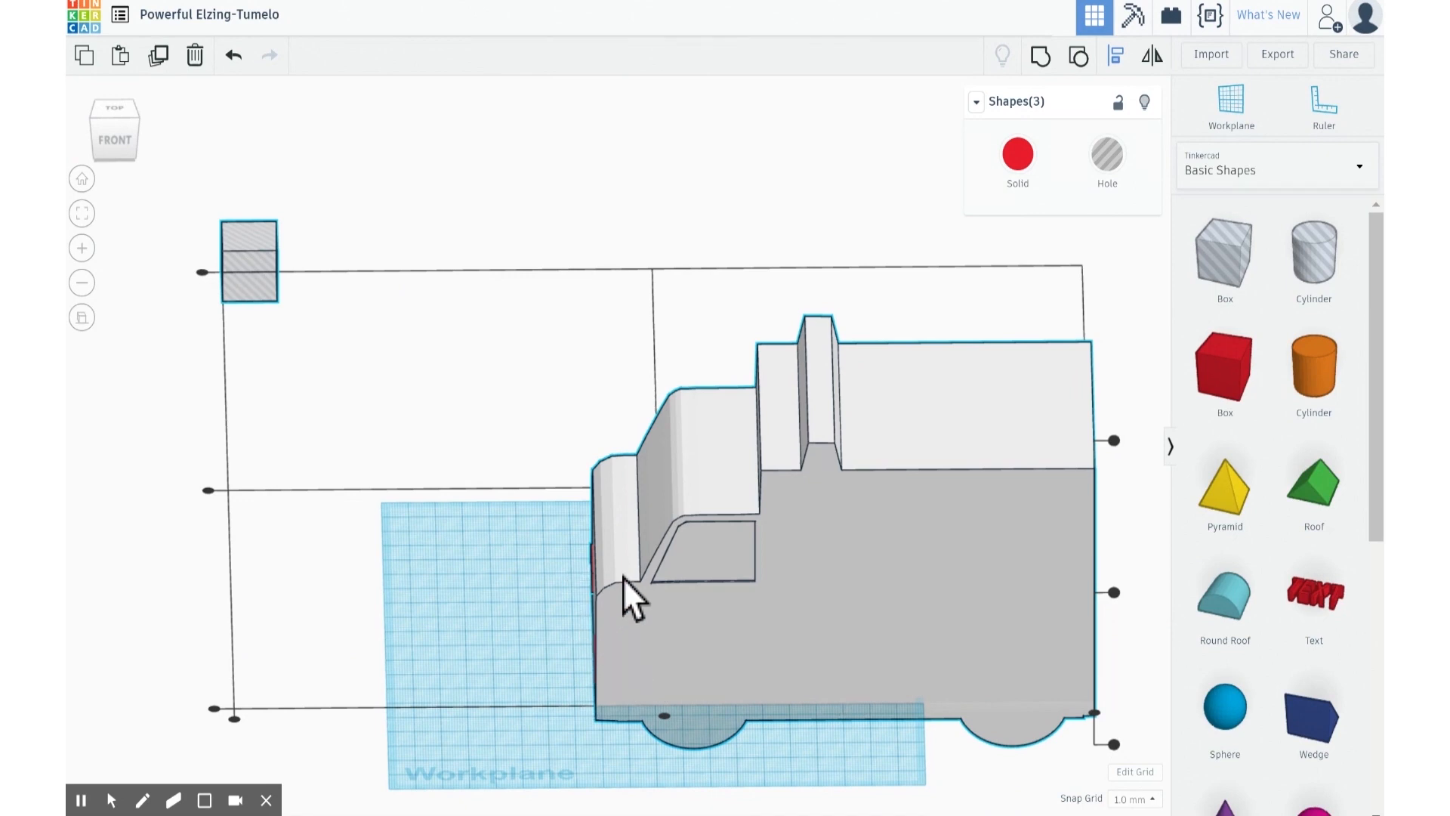
mouse_move(1114, 594)
left_click(1113, 593)
right_click_drag(1116, 637, 971, 705)
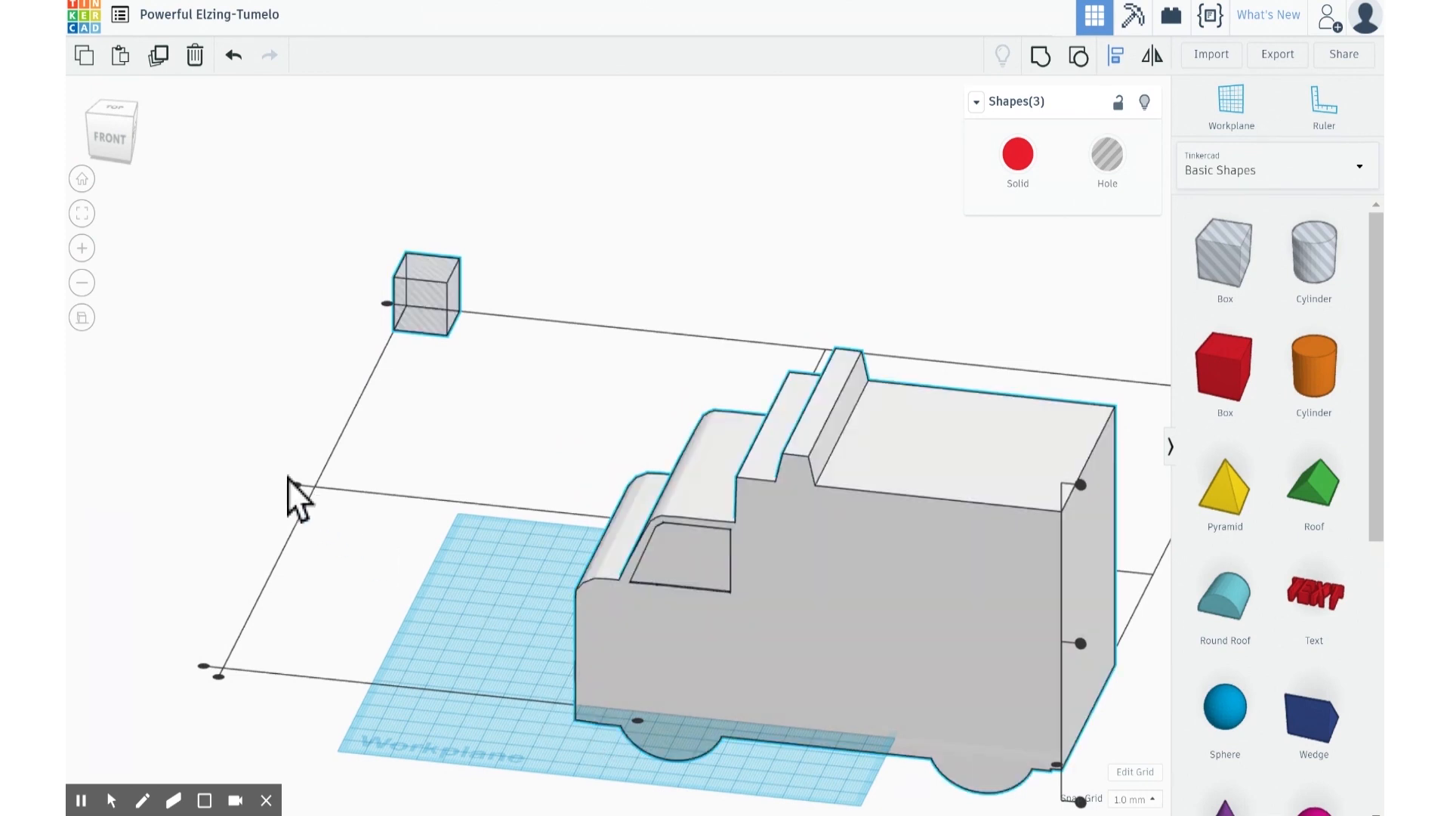
left_click(292, 485)
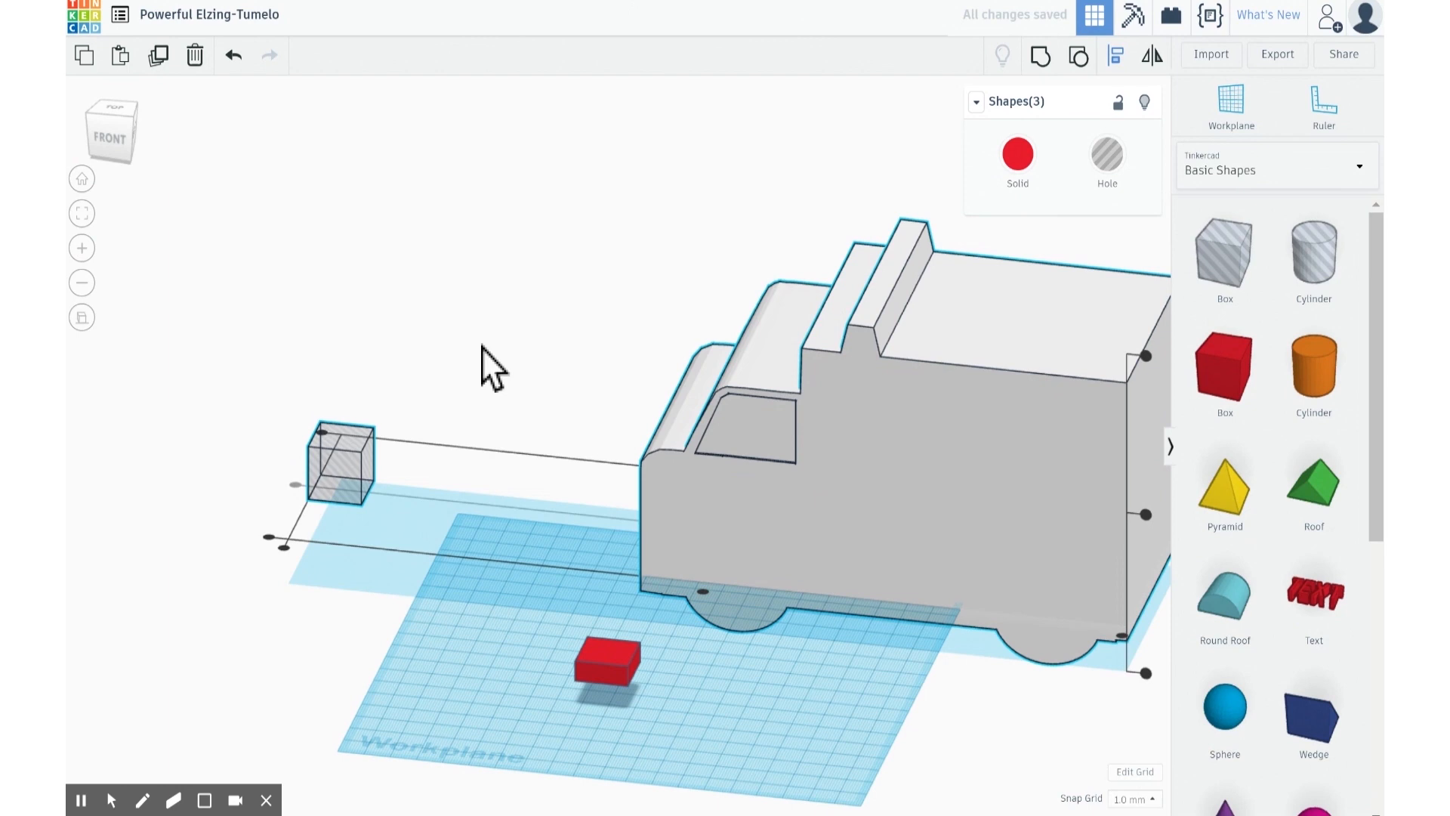
key("ctrl+z")
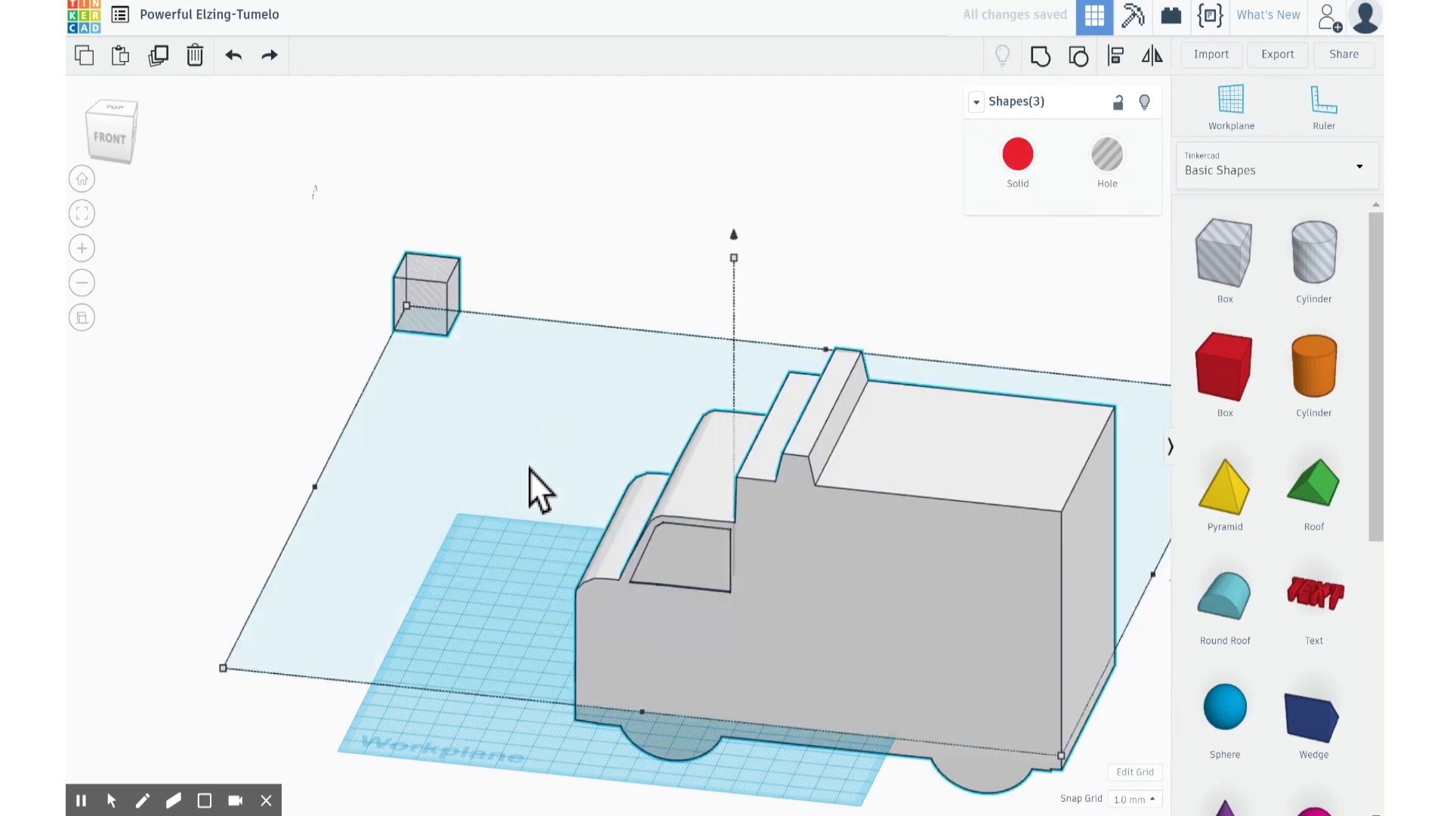
Step: Group the ambulance body with the two red light blocks and enable Multicolor to keep their original colors
left_click(224, 498)
right_click_drag(208, 550, 396, 466)
left_click_drag(395, 456, 808, 778)
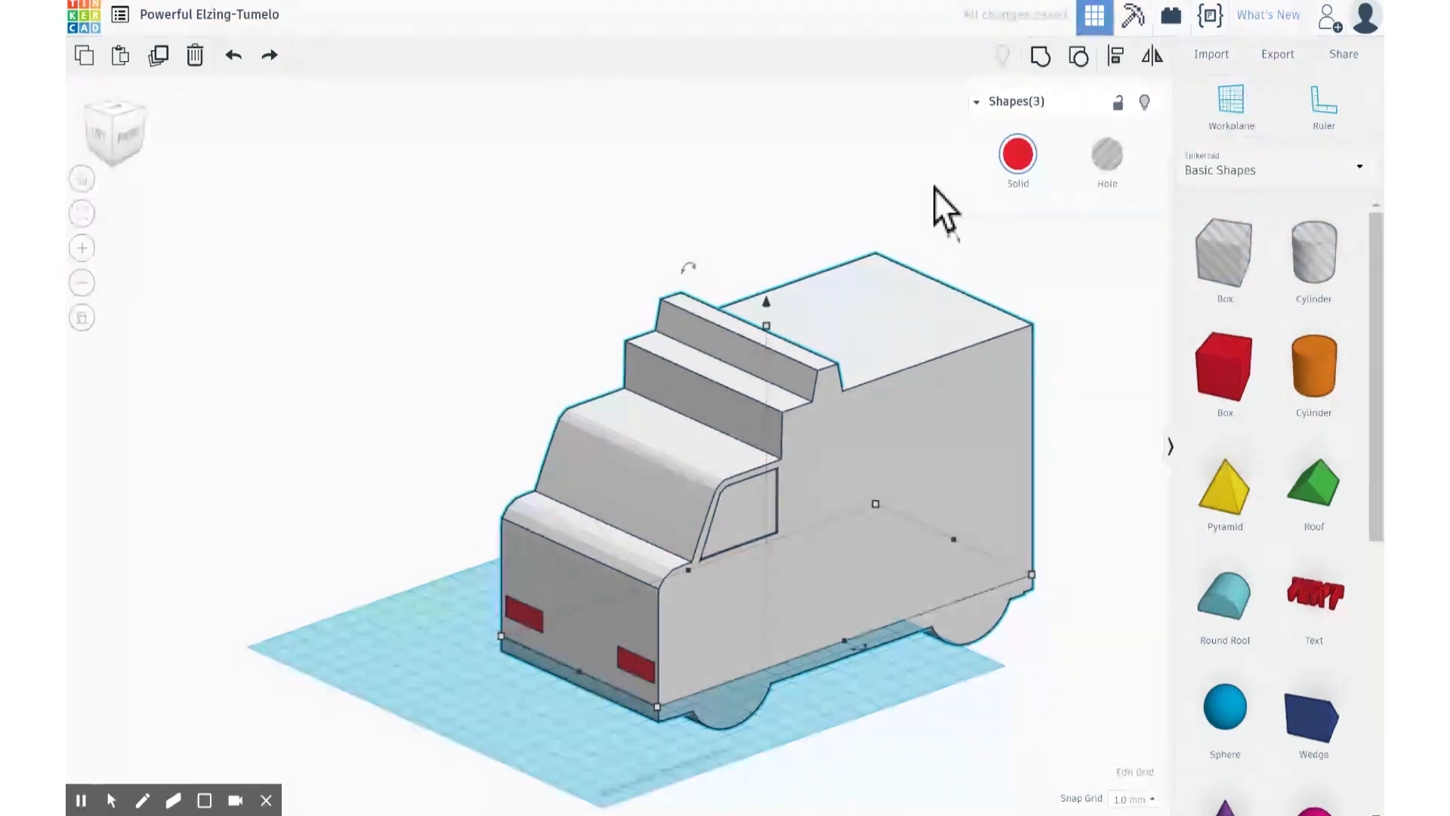
left_click(1040, 59)
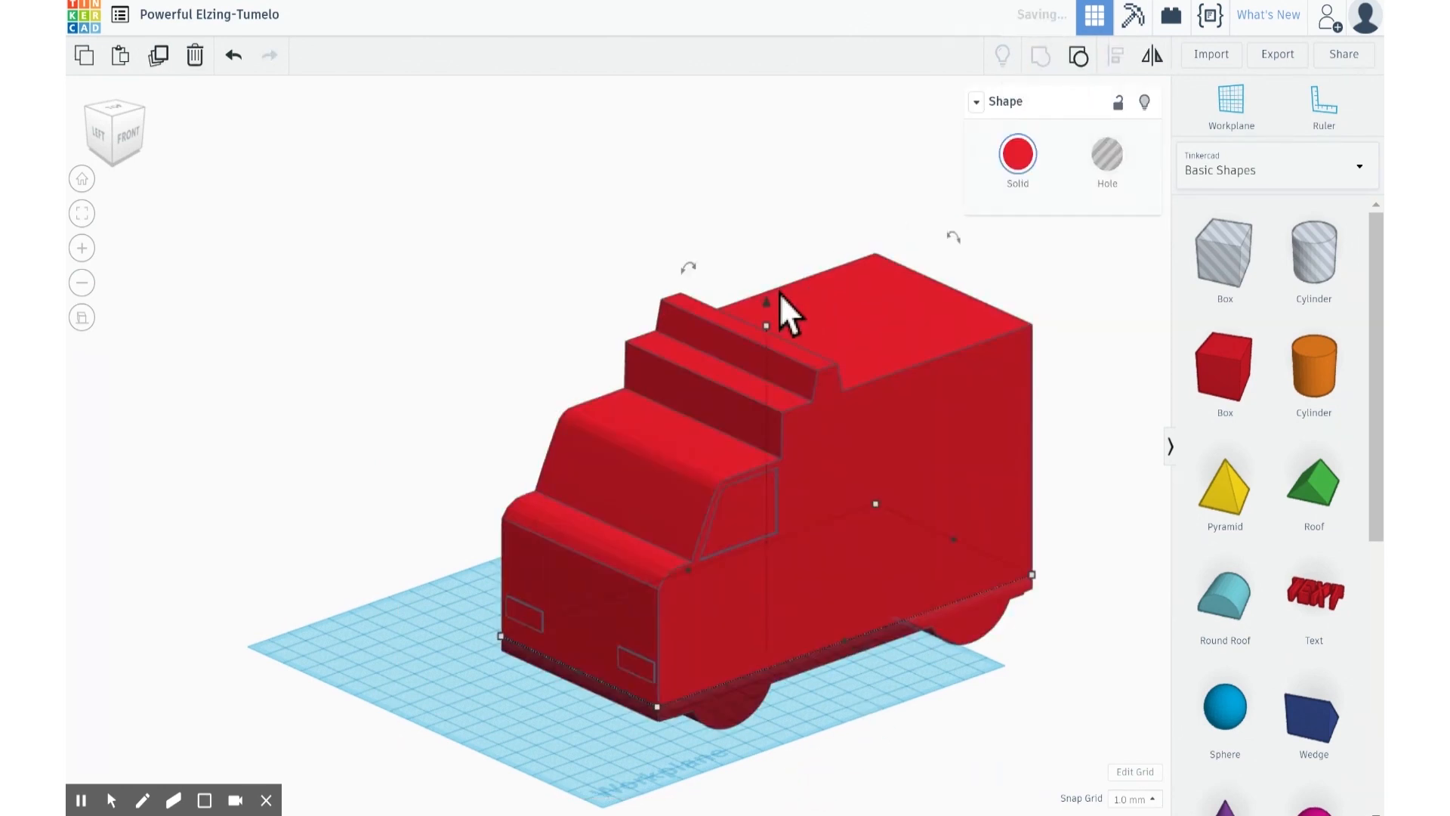
left_click(1019, 156)
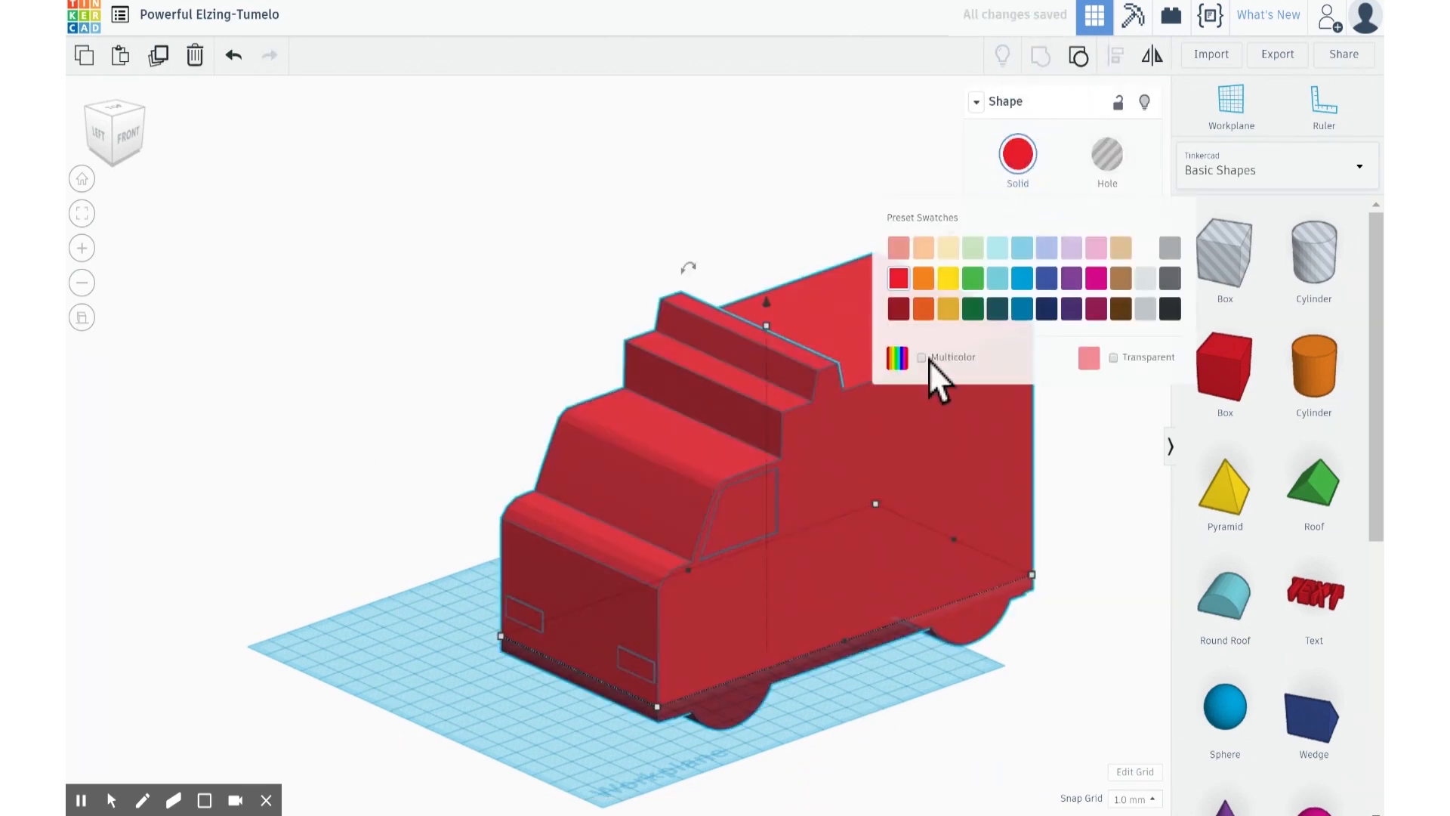
left_click(928, 358)
left_click(483, 249)
Step: Align the box hole with the grouped ambulance so it is centered across the vehicle's width, in front of the cab
right_click_drag(437, 228, 329, 305)
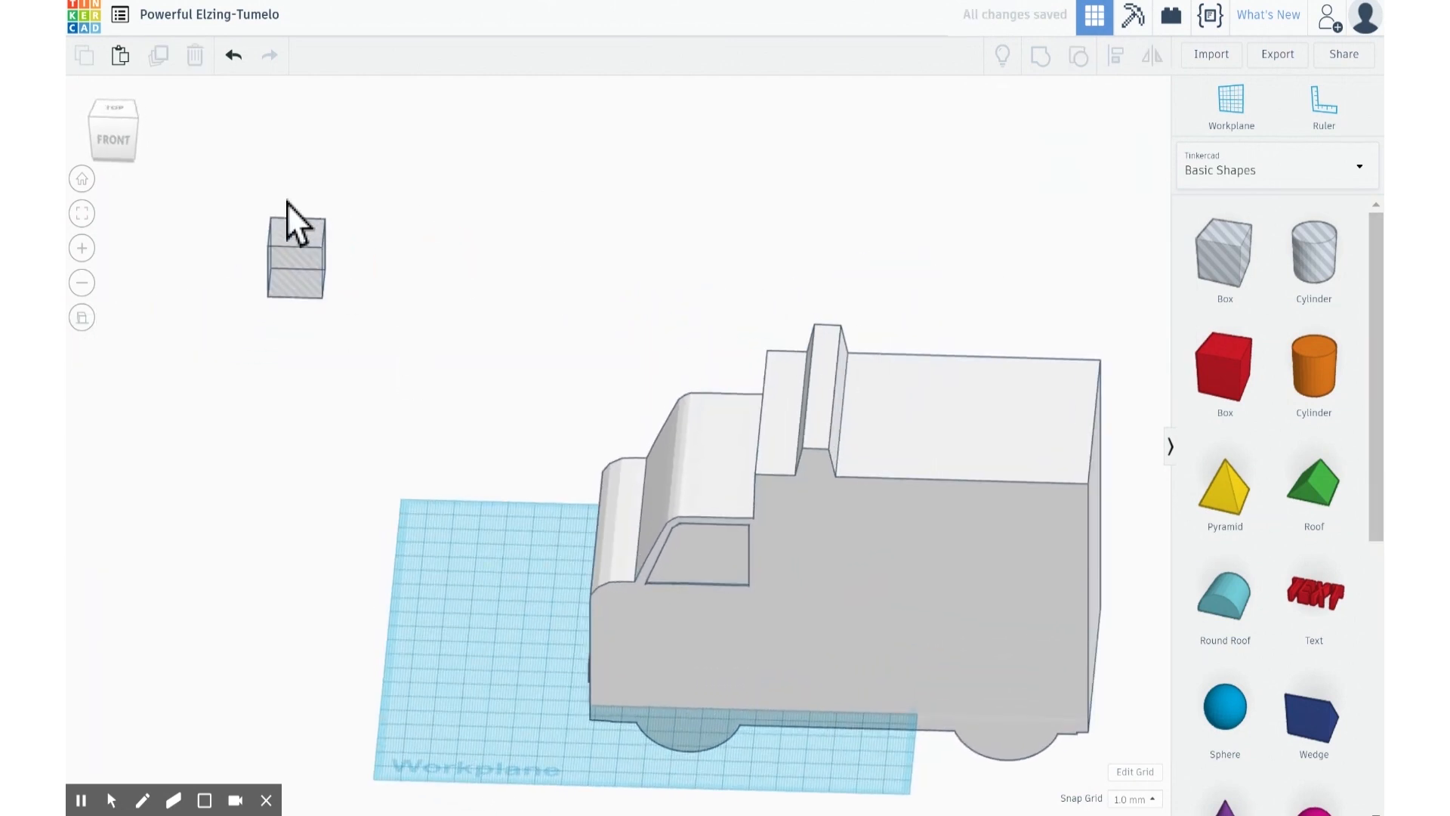
left_click_drag(252, 180, 831, 702)
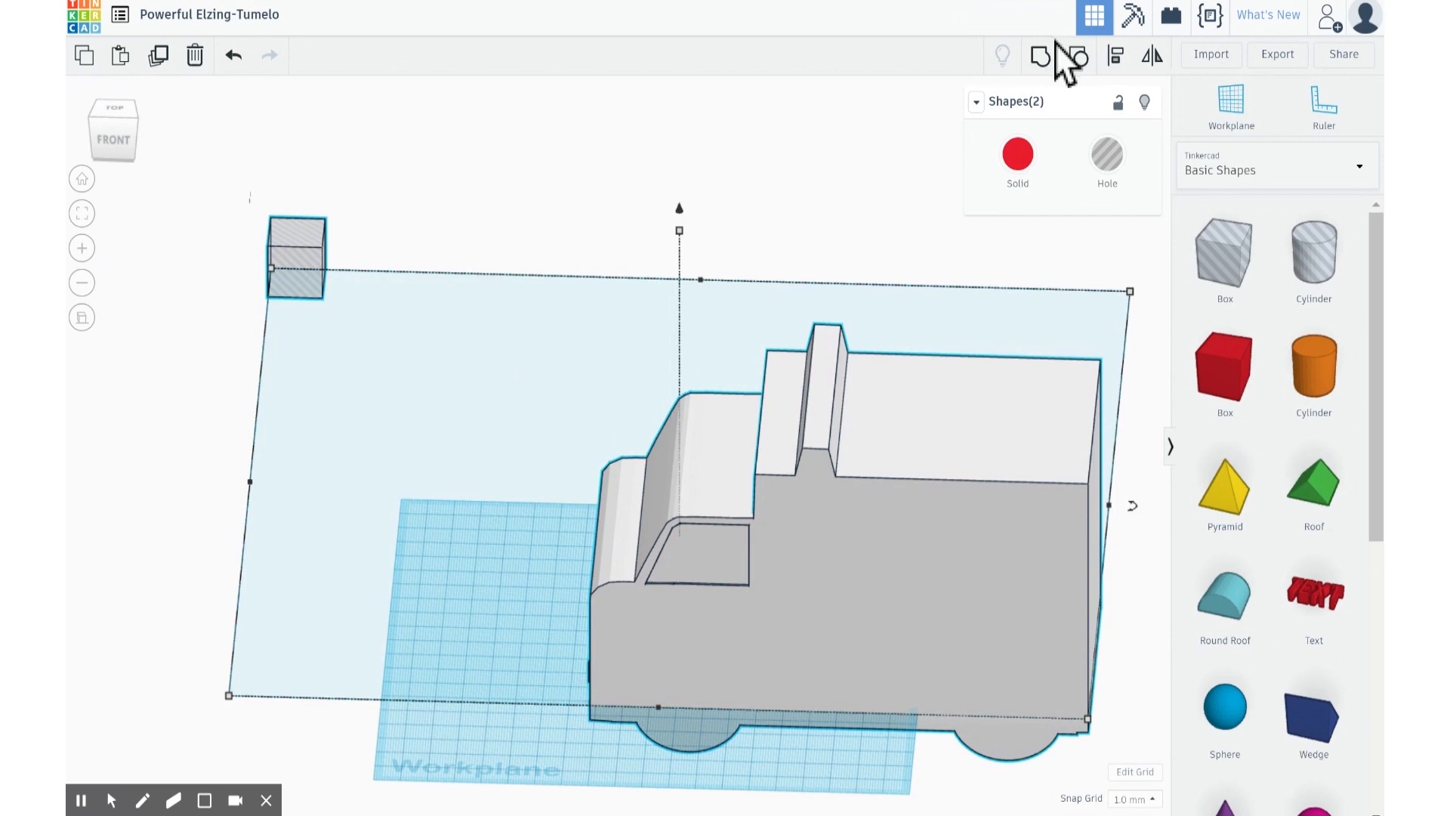
left_click(1118, 57)
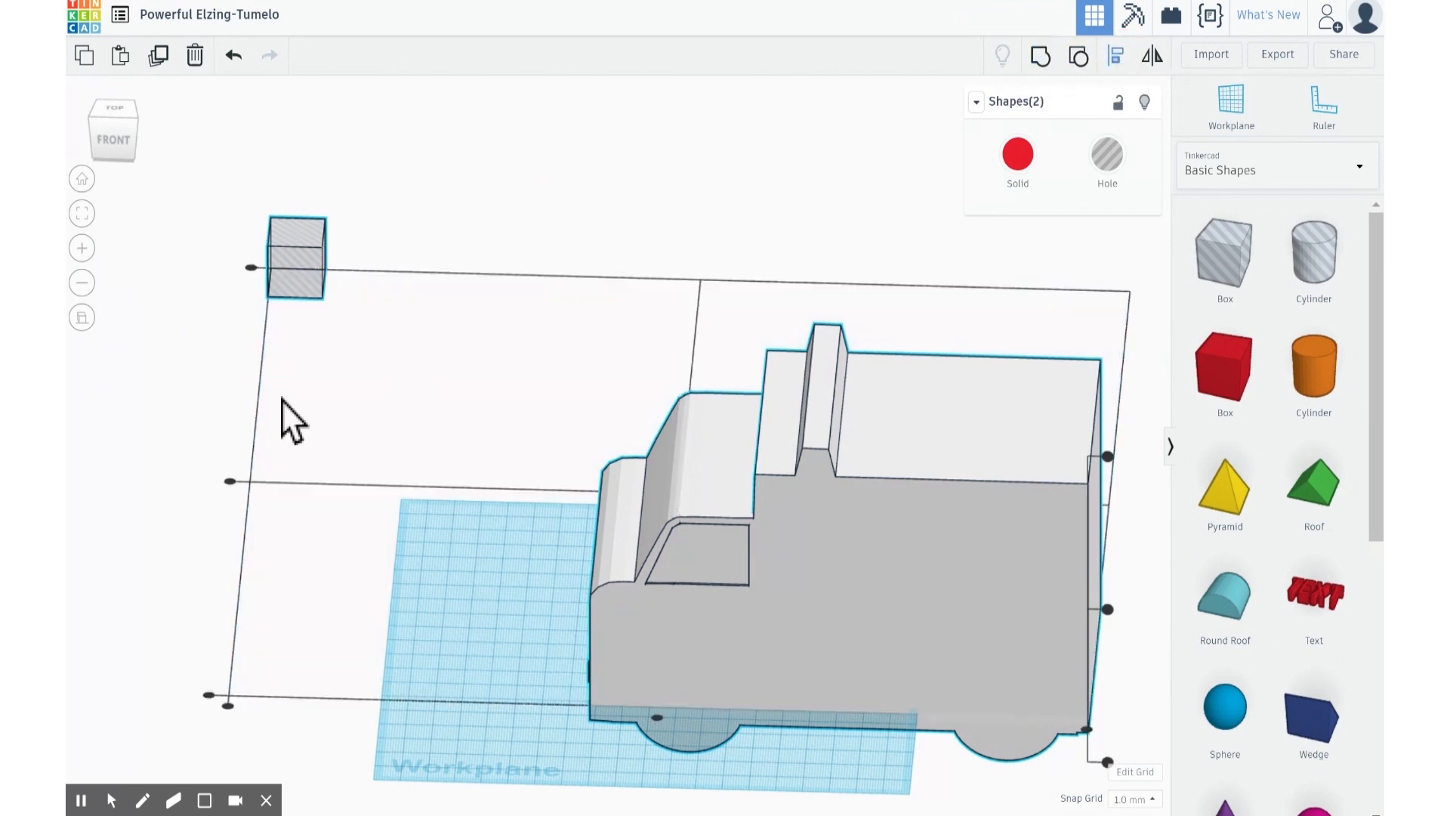
left_click(230, 482)
right_click_drag(361, 582, 447, 577)
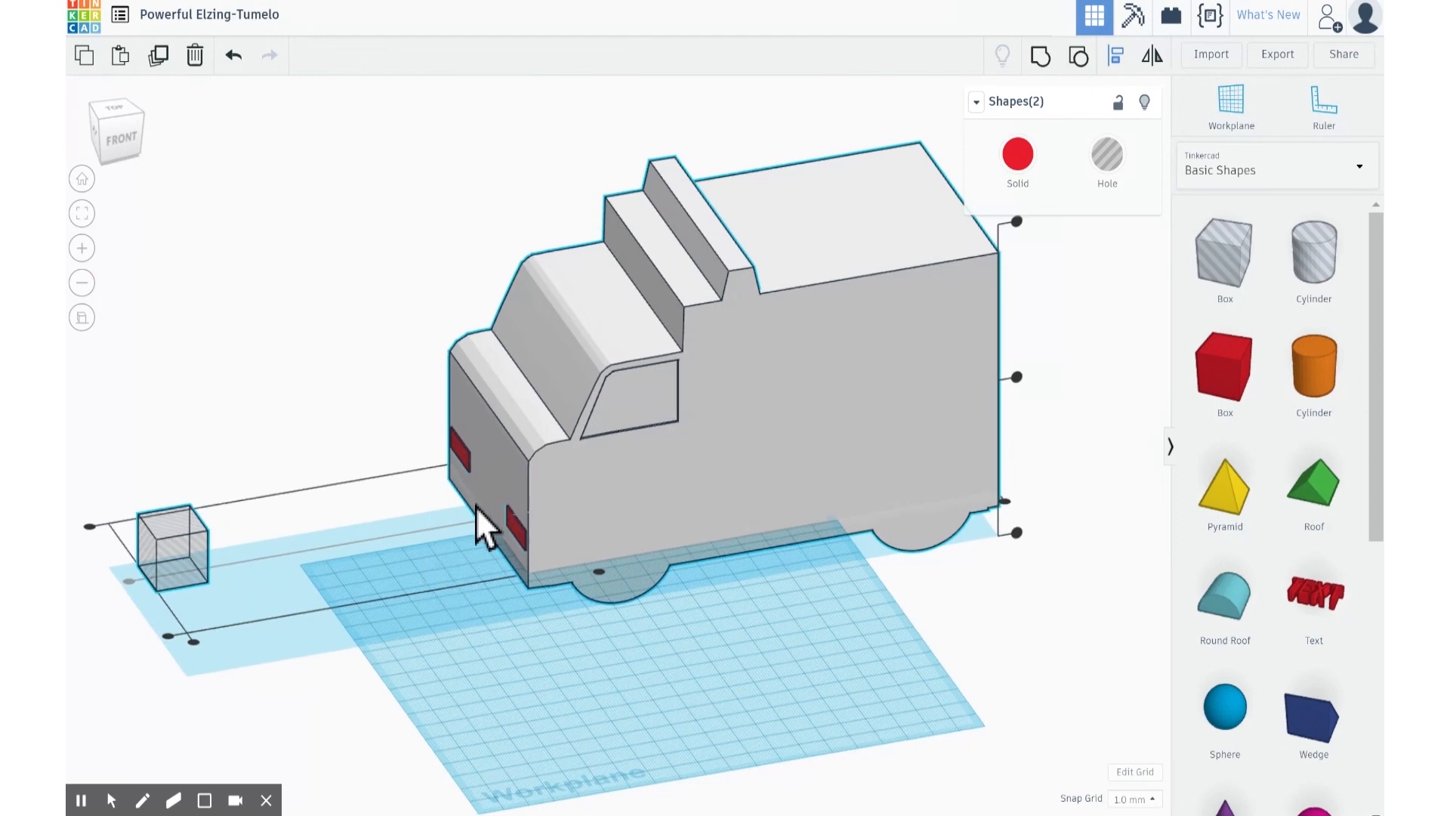
left_click(576, 447)
left_click(636, 488)
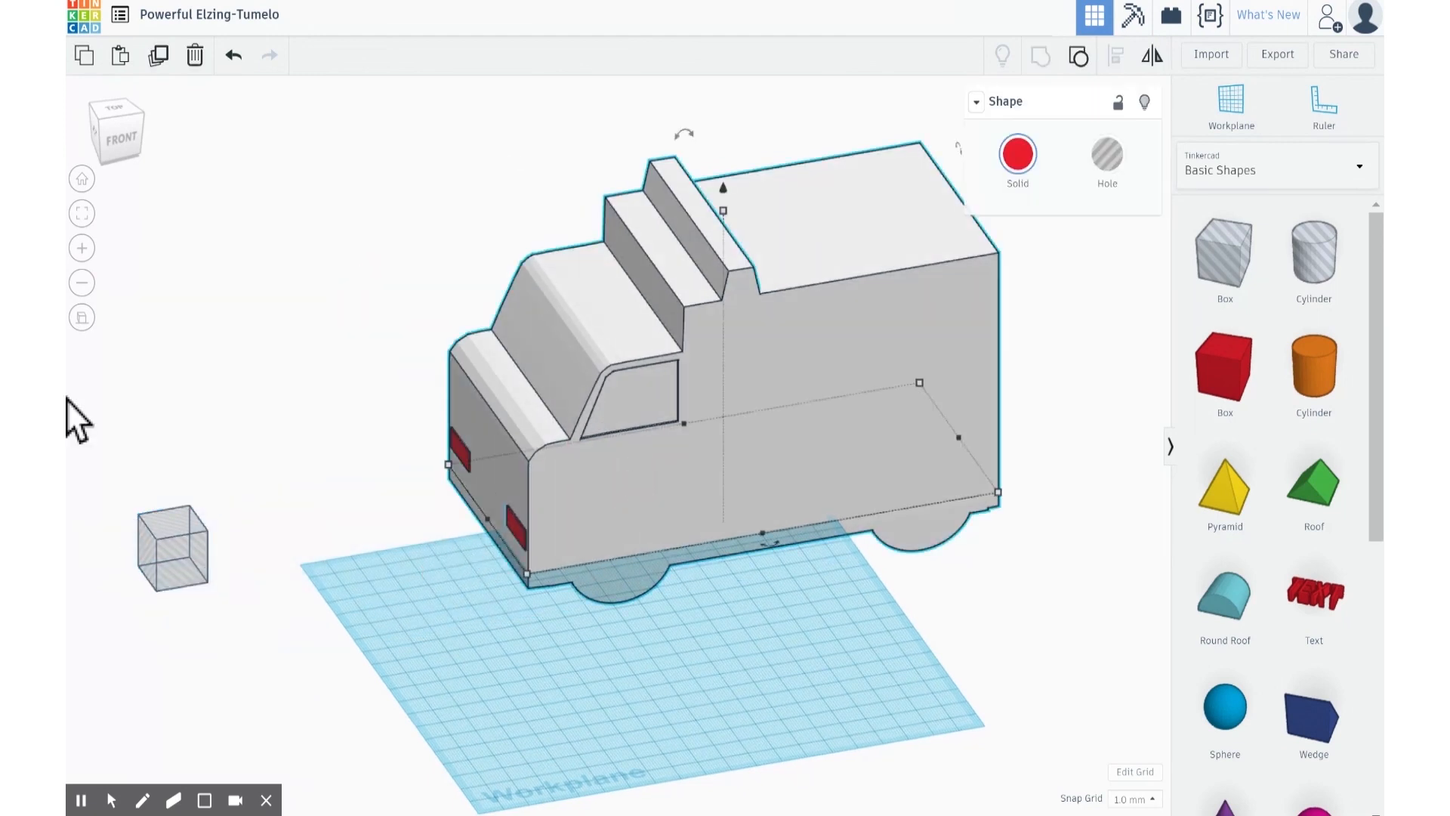
Step: Move the ambulance and the box hole together across the width direction so the vehicle sits over the middle of the workplane
left_click_drag(125, 401, 583, 695, "shift")
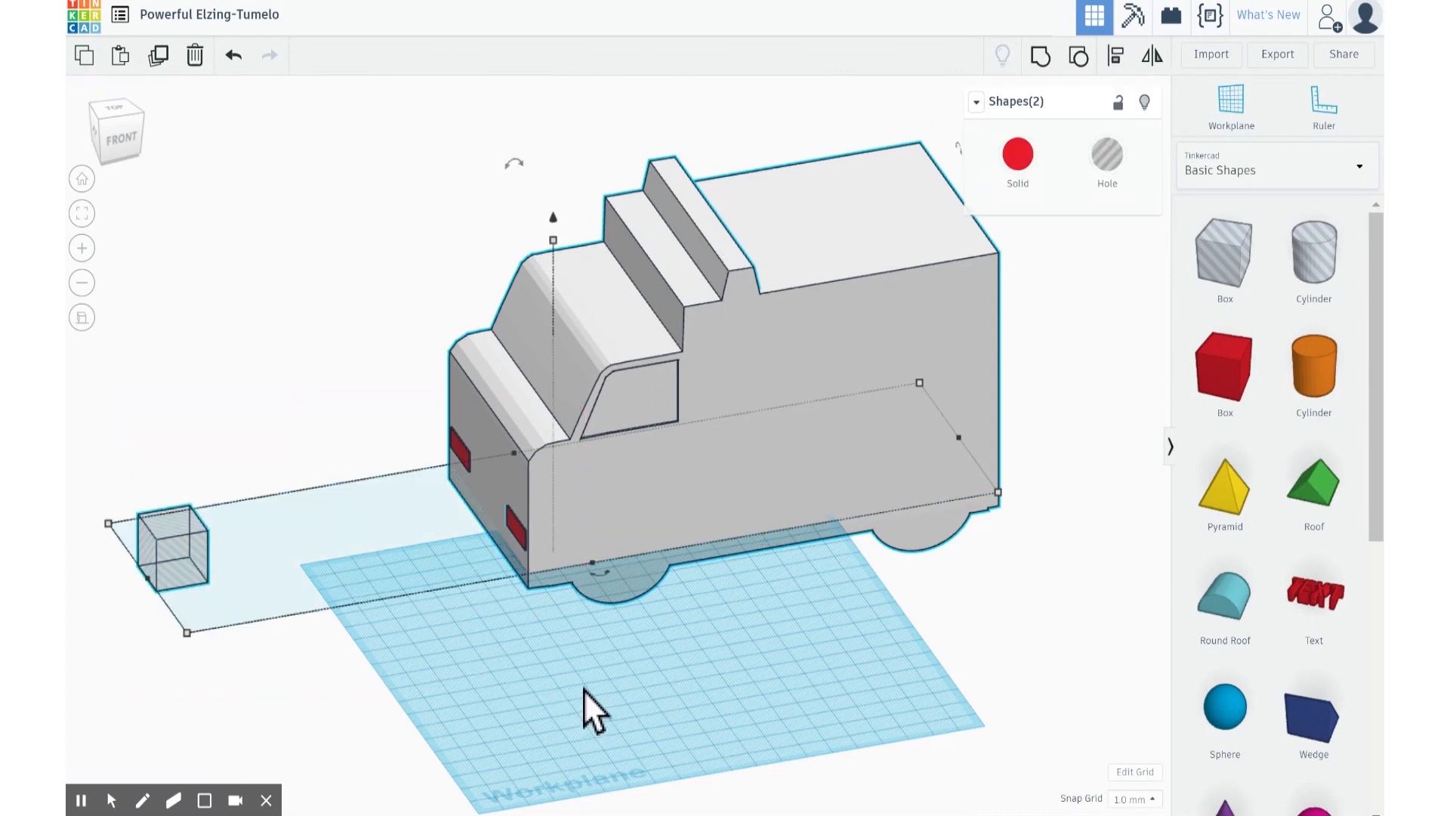
key("Down")
key("Down")
key("Down")
key("Down")
key("Down")
key("Down")
key("Down")
key("Down")
key("Down")
key("Down")
key("Down")
key("Down")
key("Down")
key("Down")
key("Down")
key("Down")
key("Down")
key("Down")
key("Down")
key("Down")
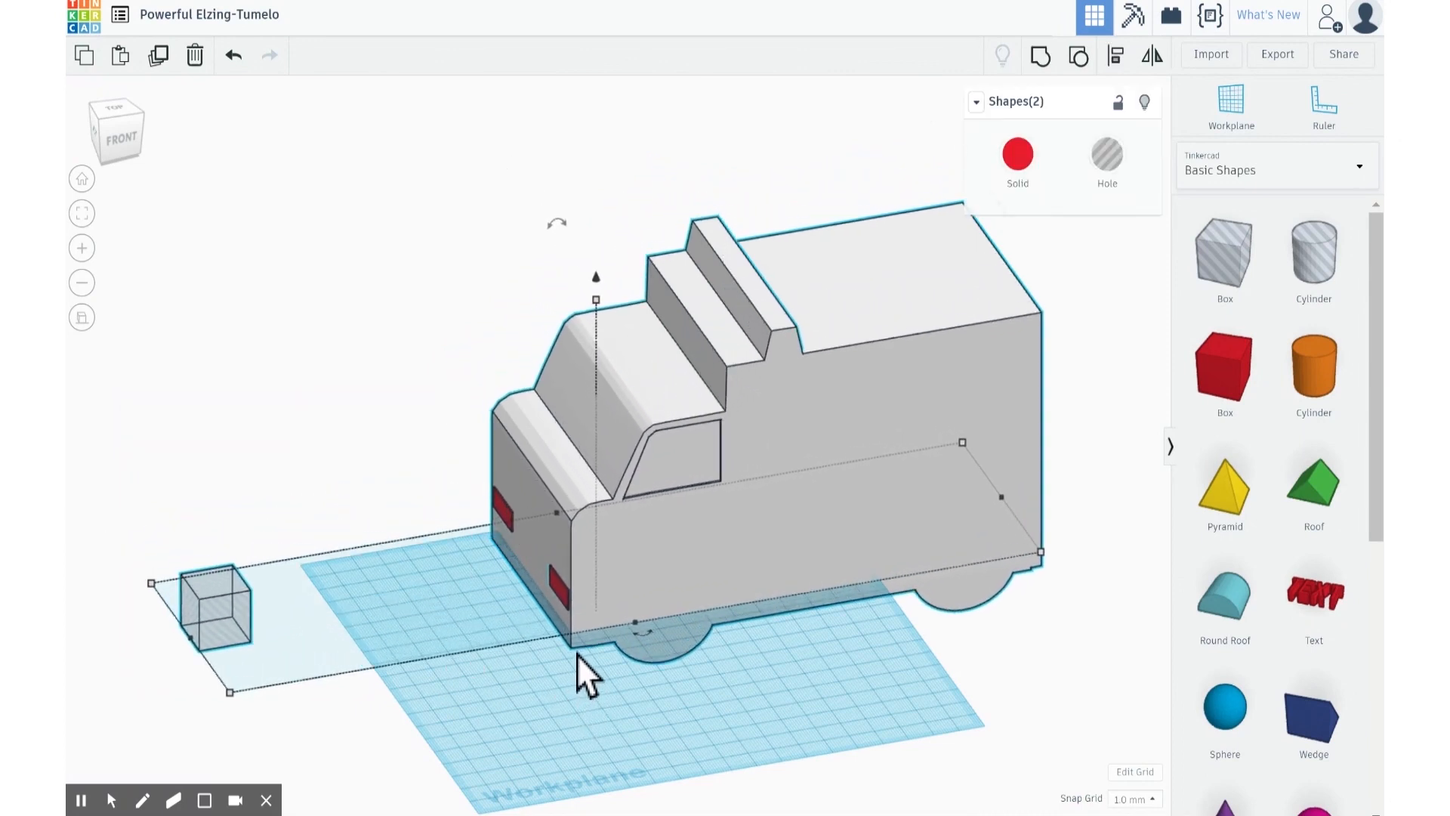
key("Down")
key("Down")
key("Down")
key("Down")
key("Down")
key("Down")
key("Down")
key("Down")
key("Down")
key("Down")
key("Down")
key("Down")
key("Down")
key("Down")
key("Down")
key("Down")
key("Down")
key("Down")
key("Down")
key("Down")
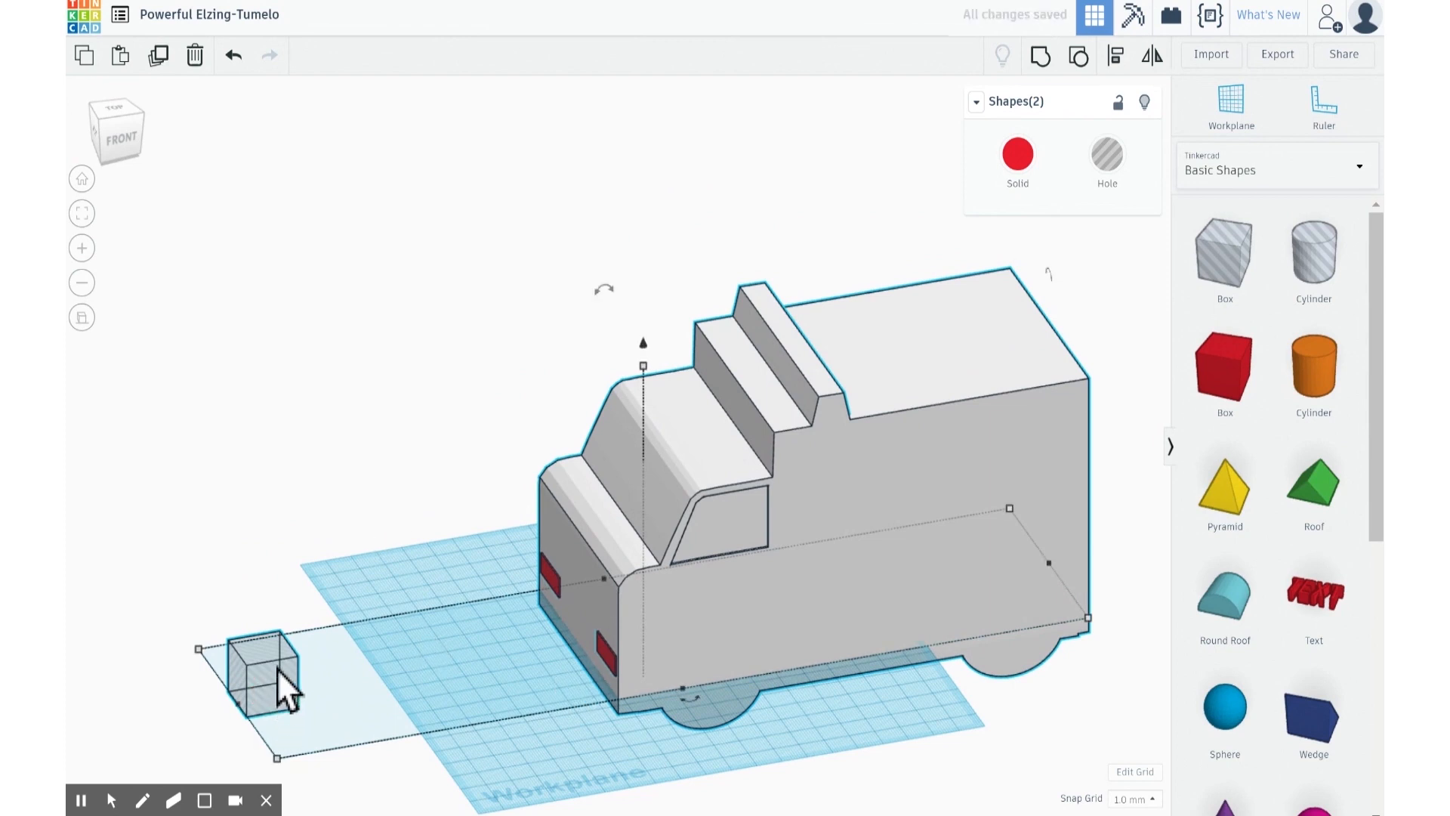
left_click(255, 529)
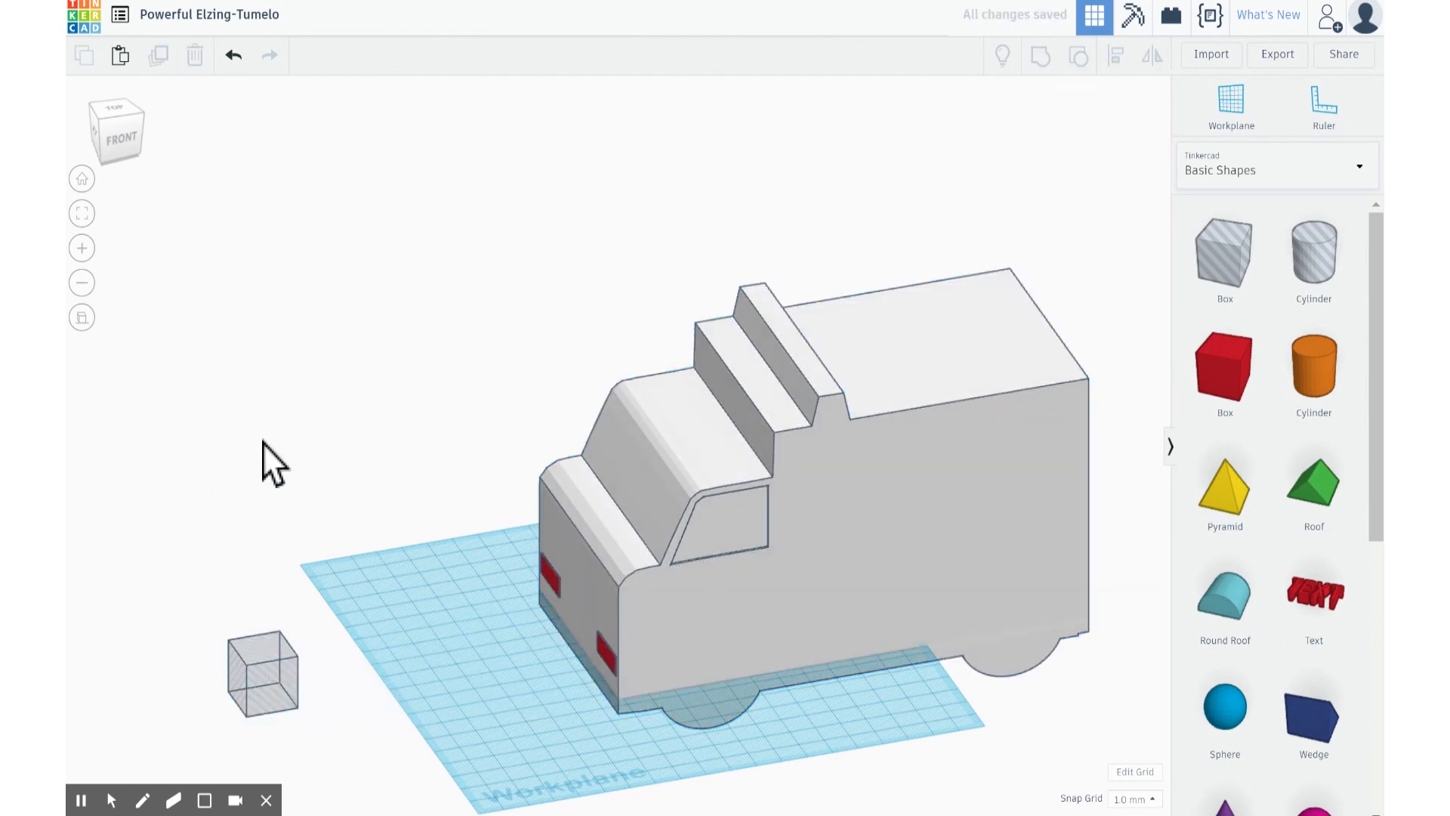
Step: Raise the box hole well above the workplane, to about the level of the cab's roof
left_click(249, 686)
key("ctrl+Up")
key("ctrl+Up")
key("ctrl+Up")
key("ctrl+Up")
key("ctrl+Up")
key("ctrl+Up")
key("ctrl+Up")
key("ctrl+Up")
key("ctrl+Up")
key("ctrl+Up")
key("ctrl+Up")
key("ctrl+Up")
key("ctrl+Up")
key("ctrl+Up")
key("ctrl+Up")
key("ctrl+Up")
key("ctrl+Up")
key("ctrl+Up")
key("ctrl+Up")
key("ctrl+Up")
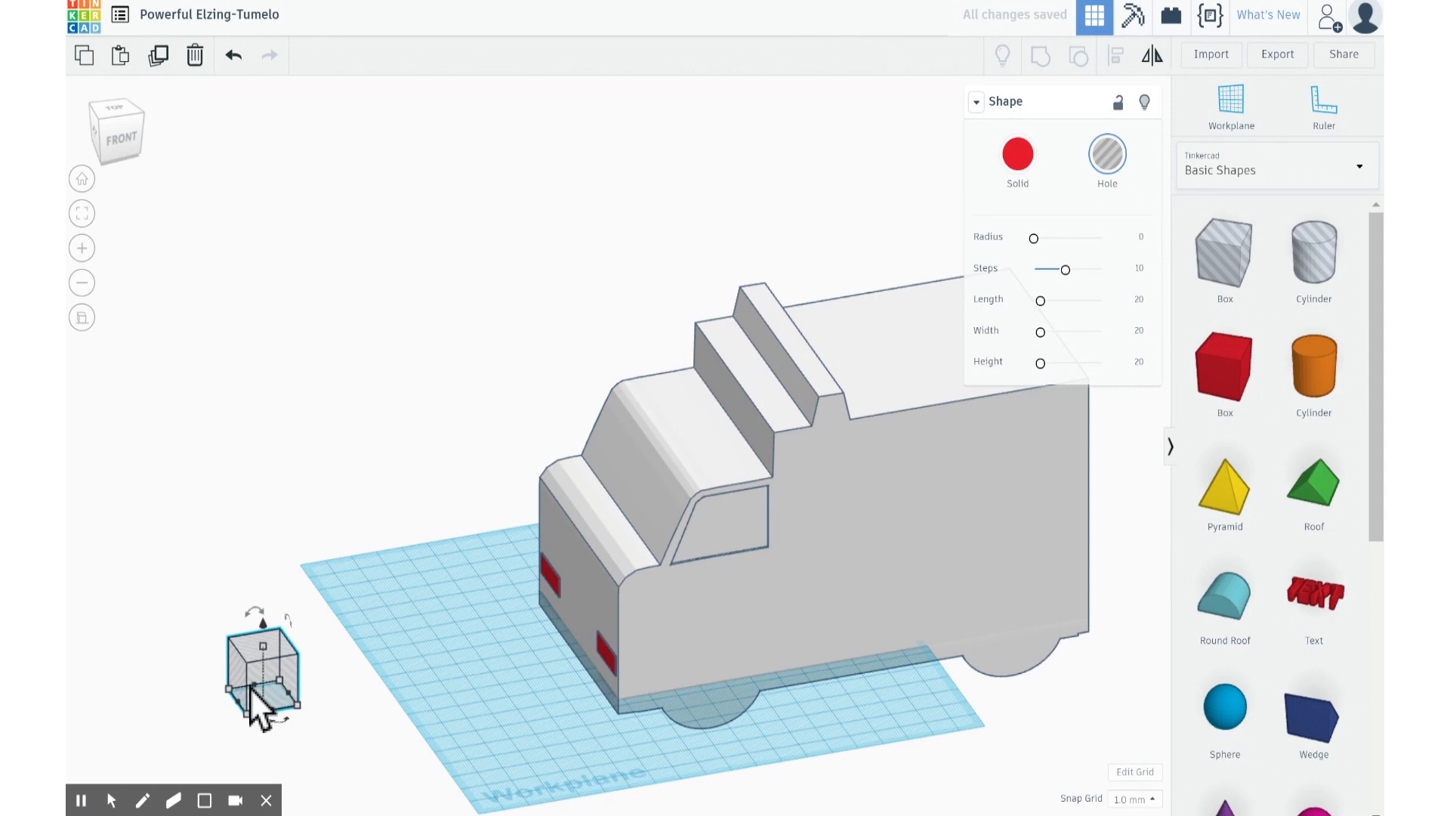
key("ctrl+Up")
key("ctrl+Up")
key("ctrl+Up")
key("ctrl+Up")
key("ctrl+Up")
key("ctrl+Up")
key("ctrl+Up")
key("ctrl+Up")
key("ctrl+Up")
key("ctrl+Up")
key("ctrl+Up")
key("ctrl+Up")
key("ctrl+Up")
key("ctrl+Up")
key("ctrl+Up")
key("ctrl+Up")
key("ctrl+Up")
key("ctrl+Up")
key("ctrl+Up")
key("ctrl+Up")
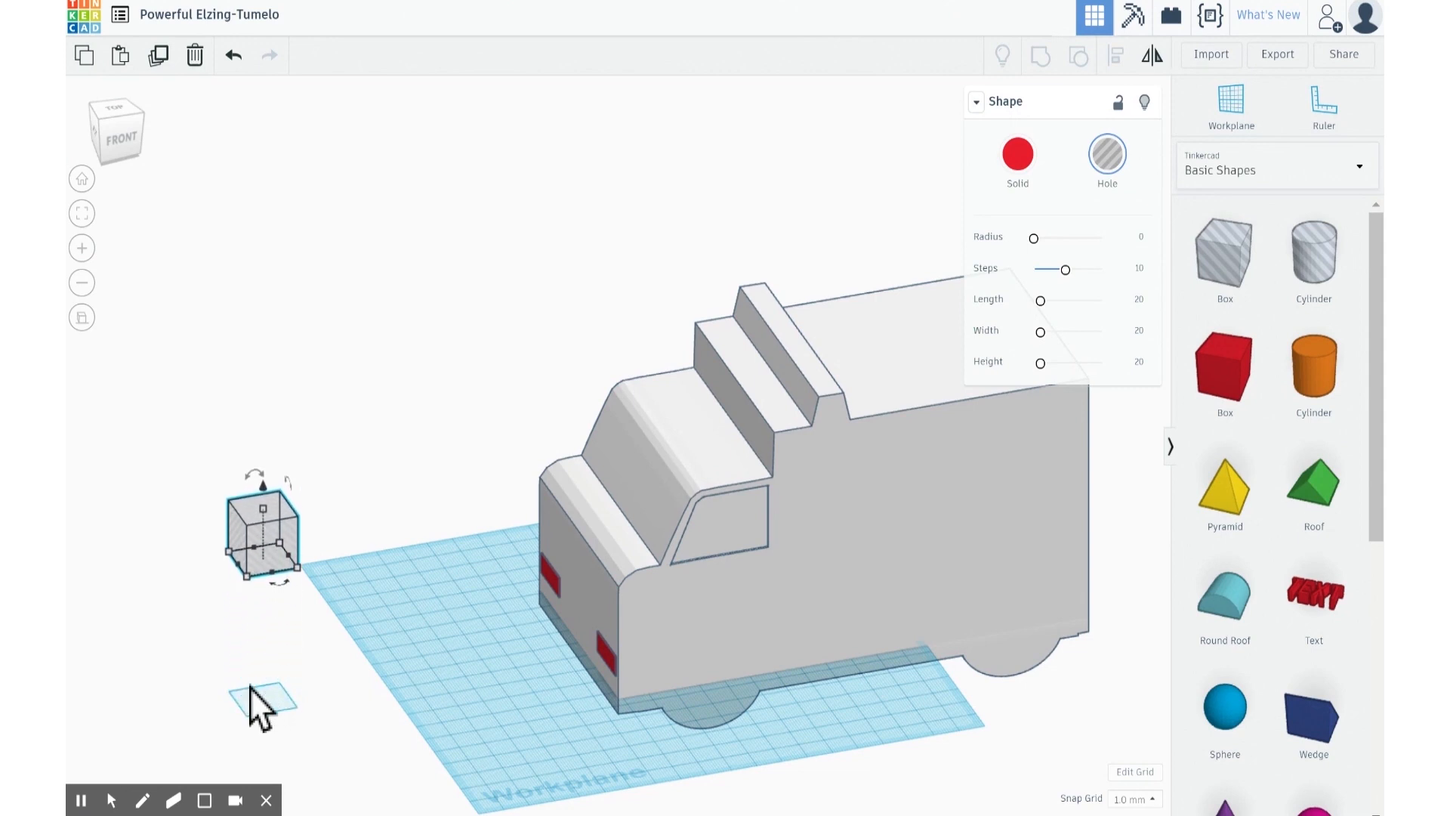
key("ctrl+Up")
key("ctrl+Up")
key("ctrl+Up")
key("ctrl+Up")
key("ctrl+Up")
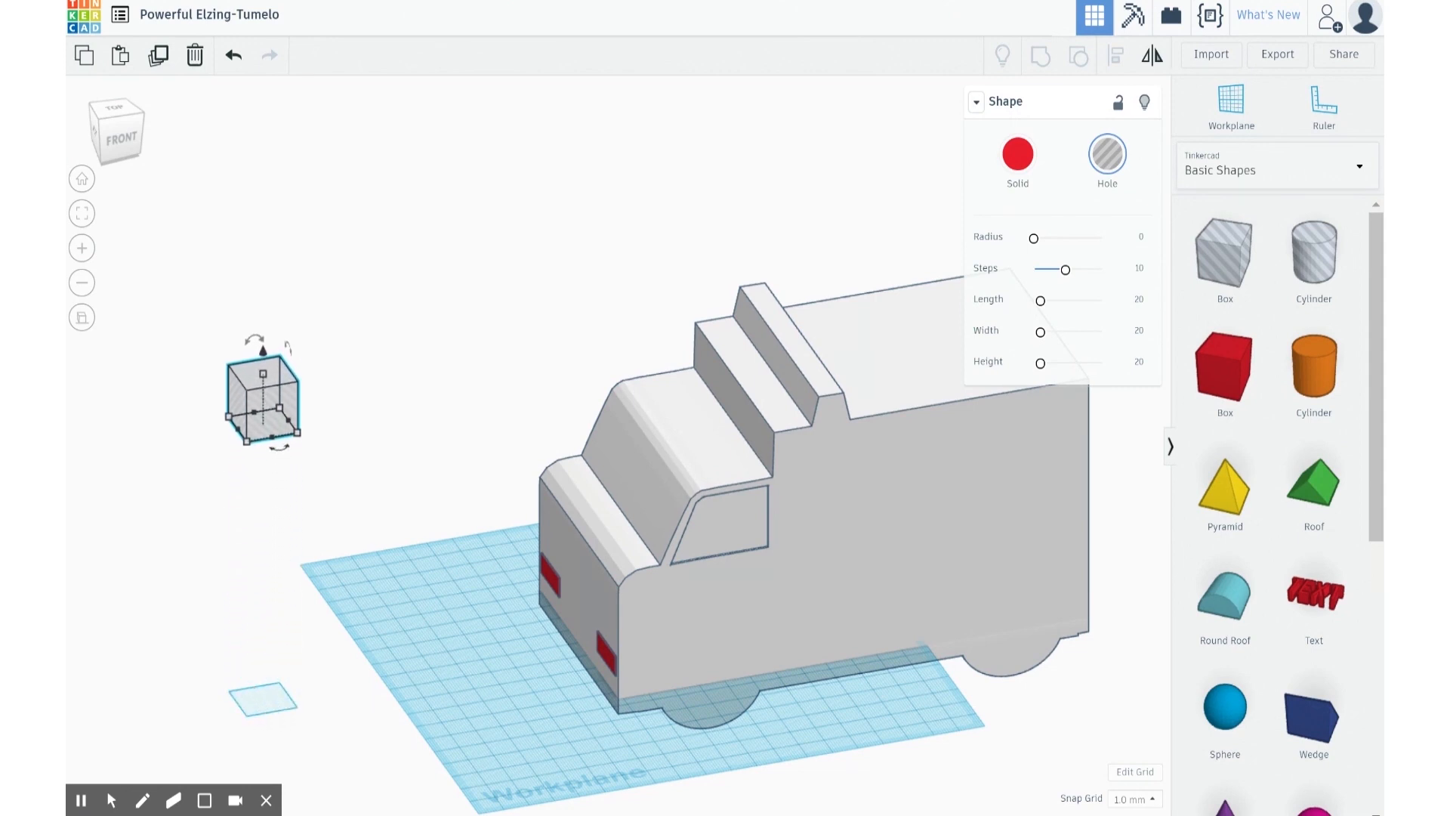
Step: Move the raised box hole lengthwise over the cab until it sits above the narrow raised bar across the ambulance's roof
key("Right")
key("Right")
key("Right")
key("Right")
key("Right")
key("Right")
key("Right")
key("Right")
key("Right")
key("Right")
key("Right")
key("Right")
key("Right")
key("Right")
key("Right")
key("Right")
key("Right")
key("Right")
key("Right")
key("Right")
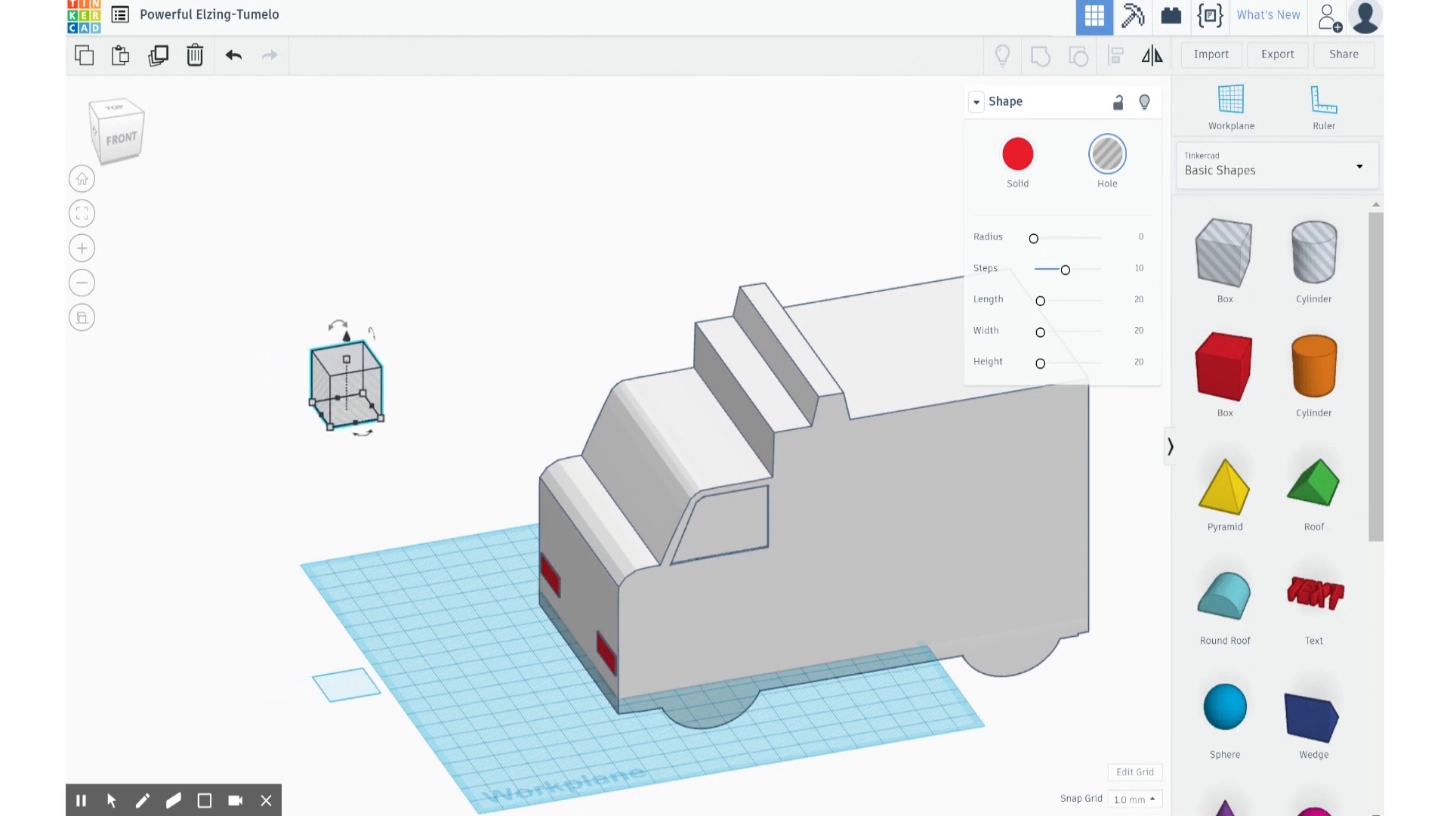
key("Right")
key("Right")
key("Right")
key("Right")
key("Right")
key("Right")
key("Right")
key("Right")
key("Right")
key("Right")
key("Right")
key("Right")
key("Right")
key("Right")
key("Right")
key("Right")
key("Right")
key("Right")
key("Right")
key("Right")
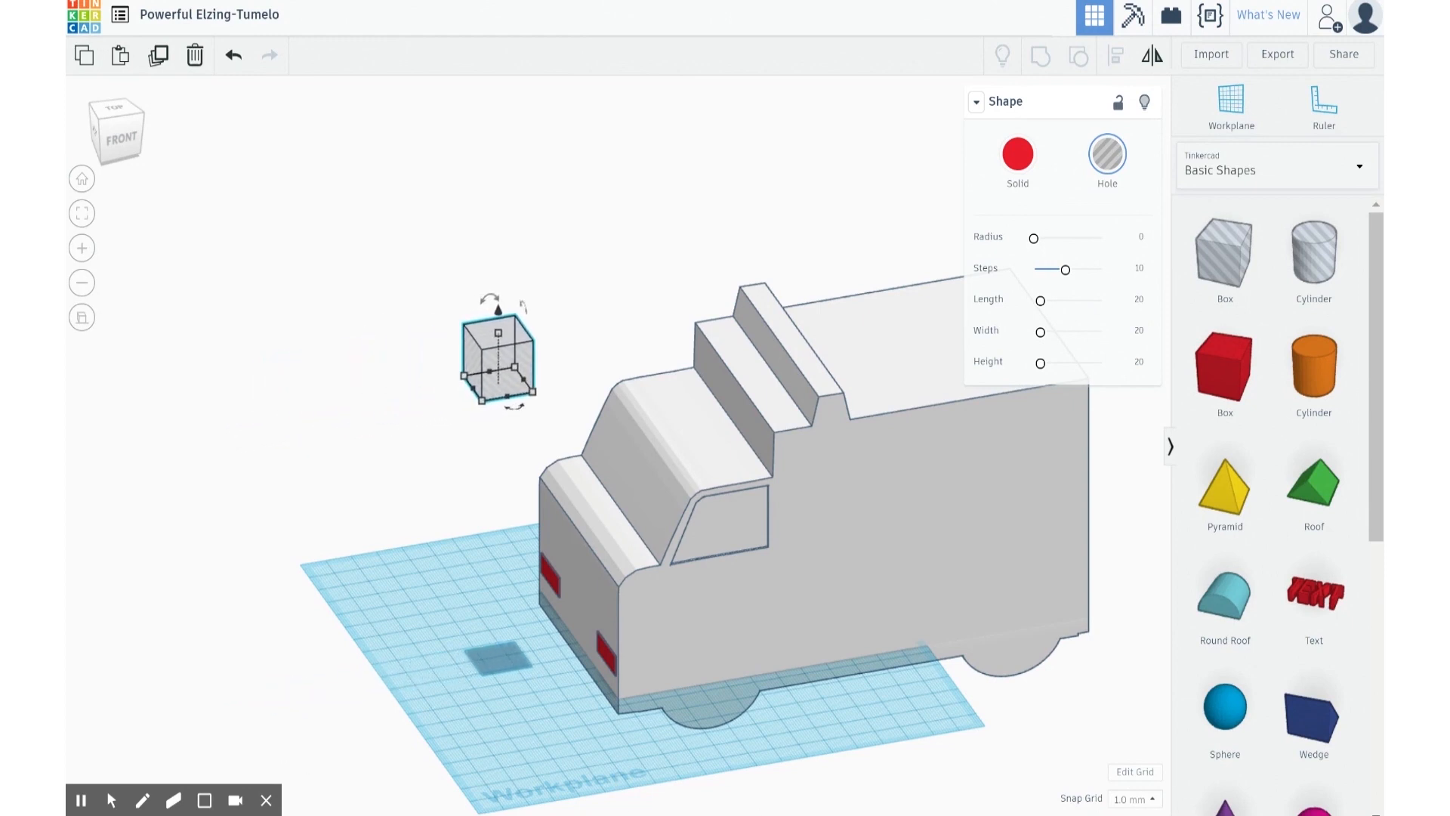
key("Right")
key("Right")
key("Right")
key("Right")
key("Right")
key("Right")
key("Right")
key("Right")
key("Right")
key("Right")
key("Right")
key("Right")
key("Right")
key("Right")
key("Right")
key("Right")
key("Right")
key("Right")
key("Right")
key("Right")
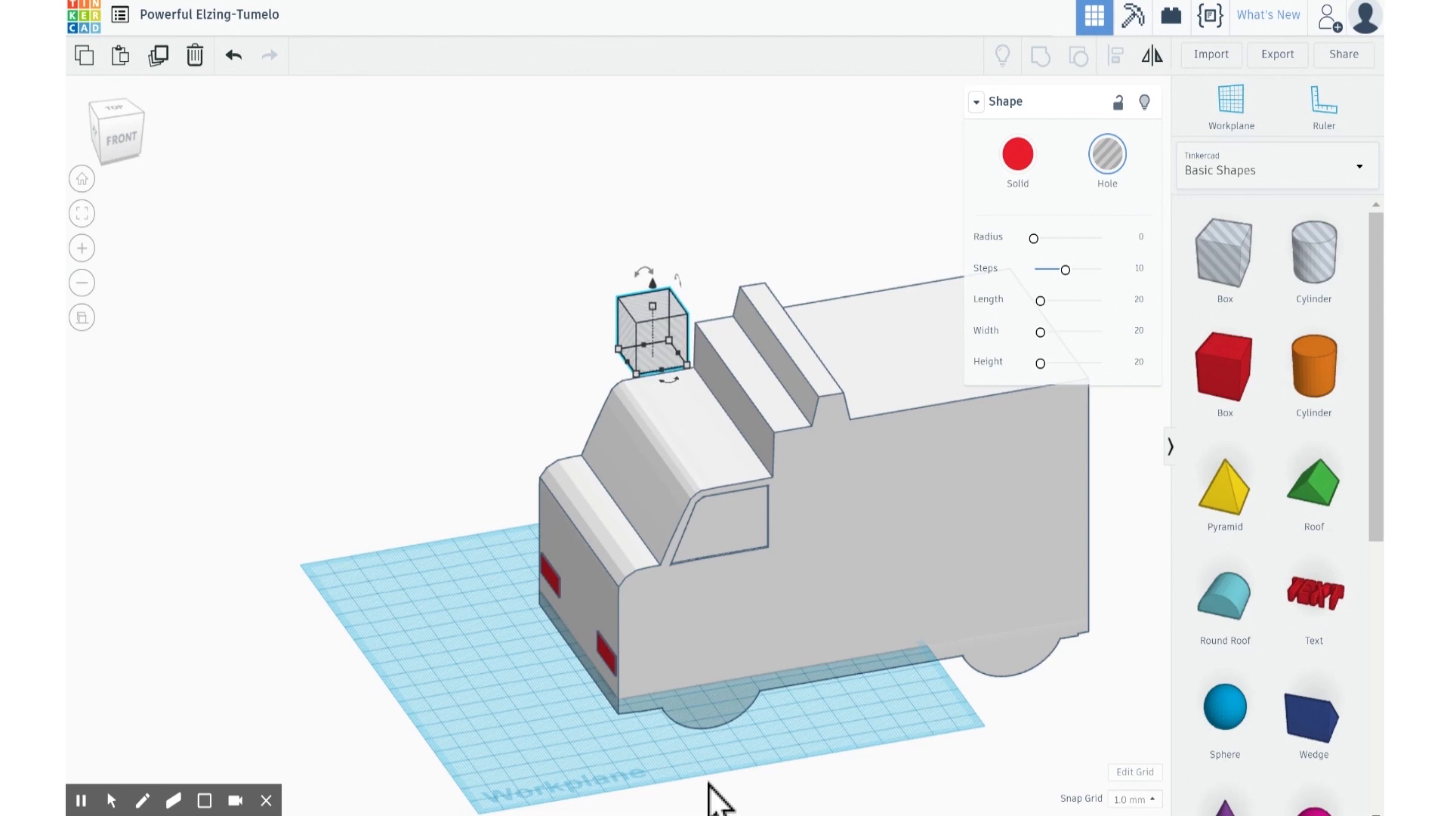
key("Right")
key("Right")
key("Right")
key("Right")
key("Right")
key("Right")
key("Right")
key("Right")
key("Right")
key("Right")
key("Right")
key("Right")
key("Right")
key("Right")
key("Right")
key("Right")
key("Right")
key("Right")
key("Right")
key("Right")
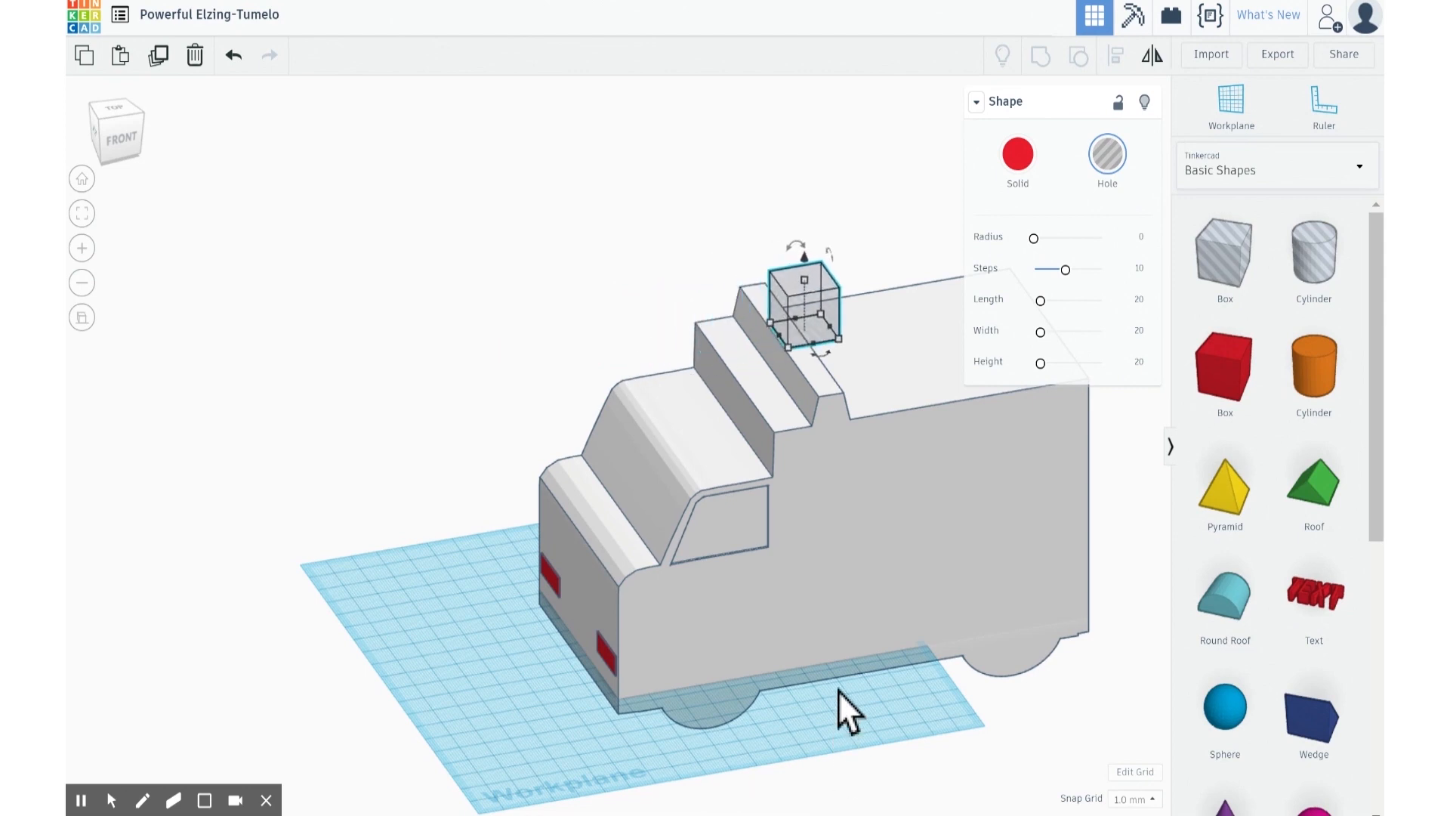
Step: Lower the box hole into the middle of the roof bar and shift it slightly toward the cab so it straddles the bar
right_click_drag(715, 505, 333, 492)
key("ctrl+Down")
key("ctrl+Down")
key("ctrl+Down")
key("ctrl+Down")
key("ctrl+Down")
key("ctrl+Down")
key("ctrl+Down")
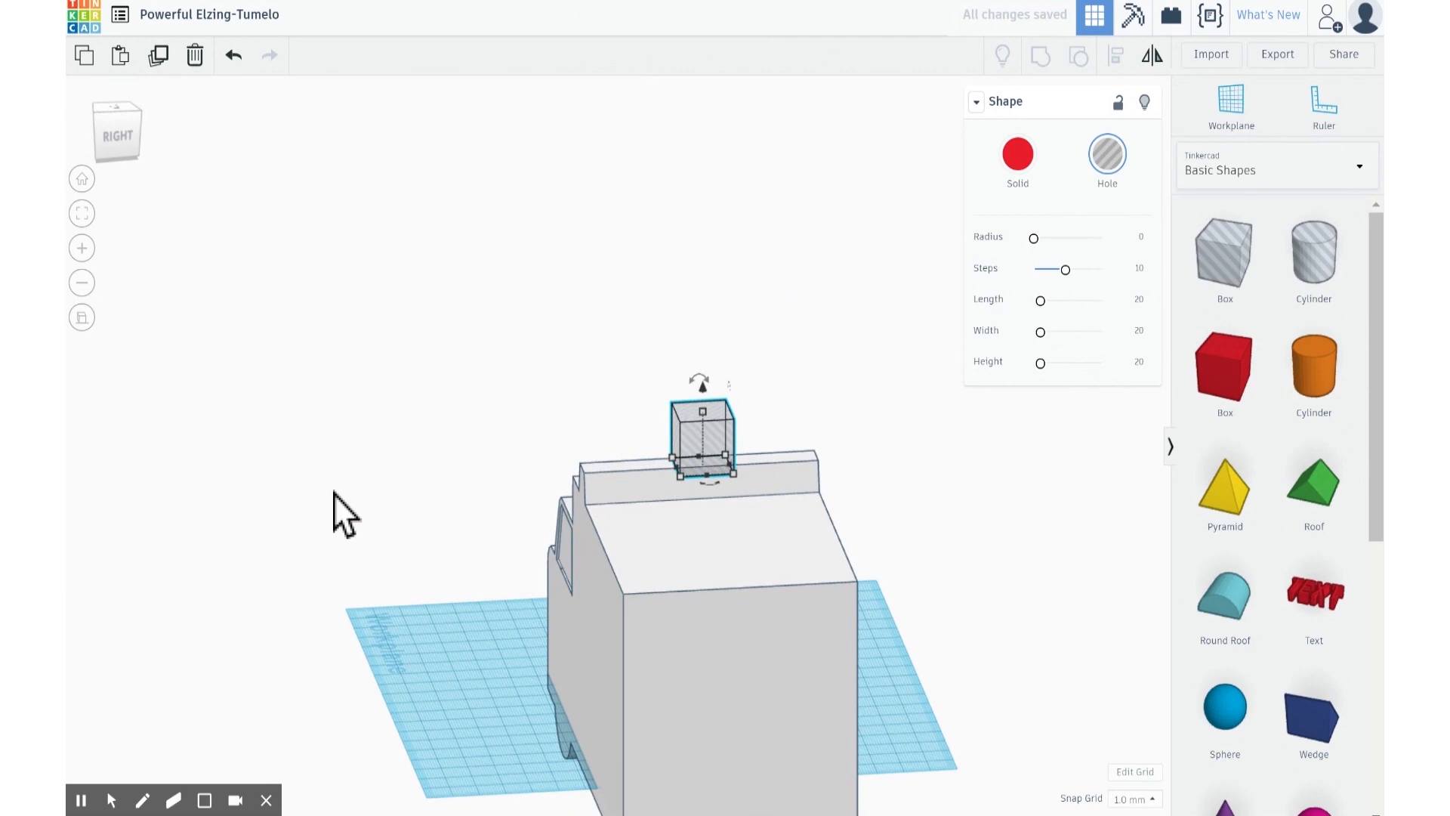
key("ctrl+Down")
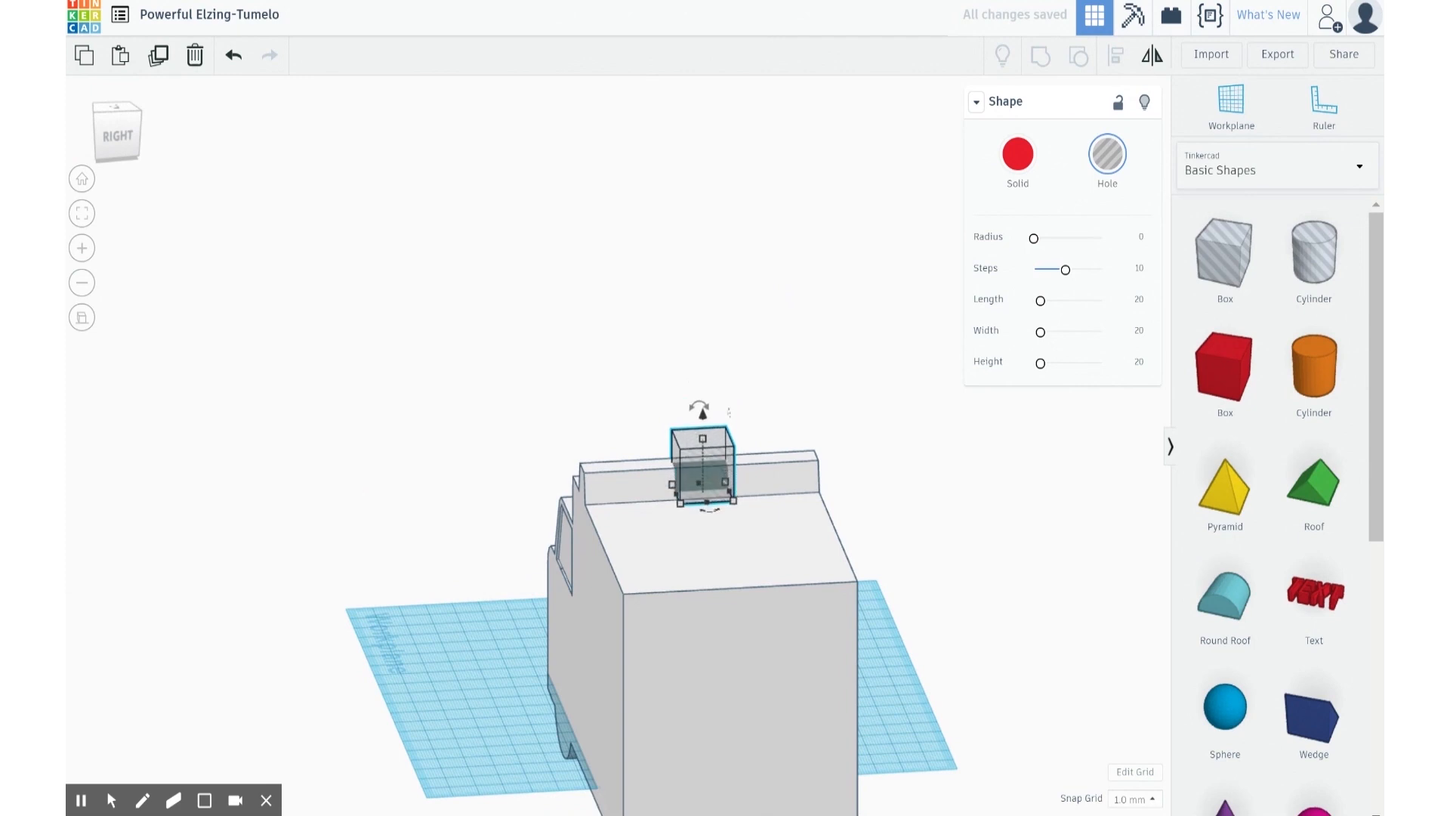
right_click_drag(311, 474, 619, 457)
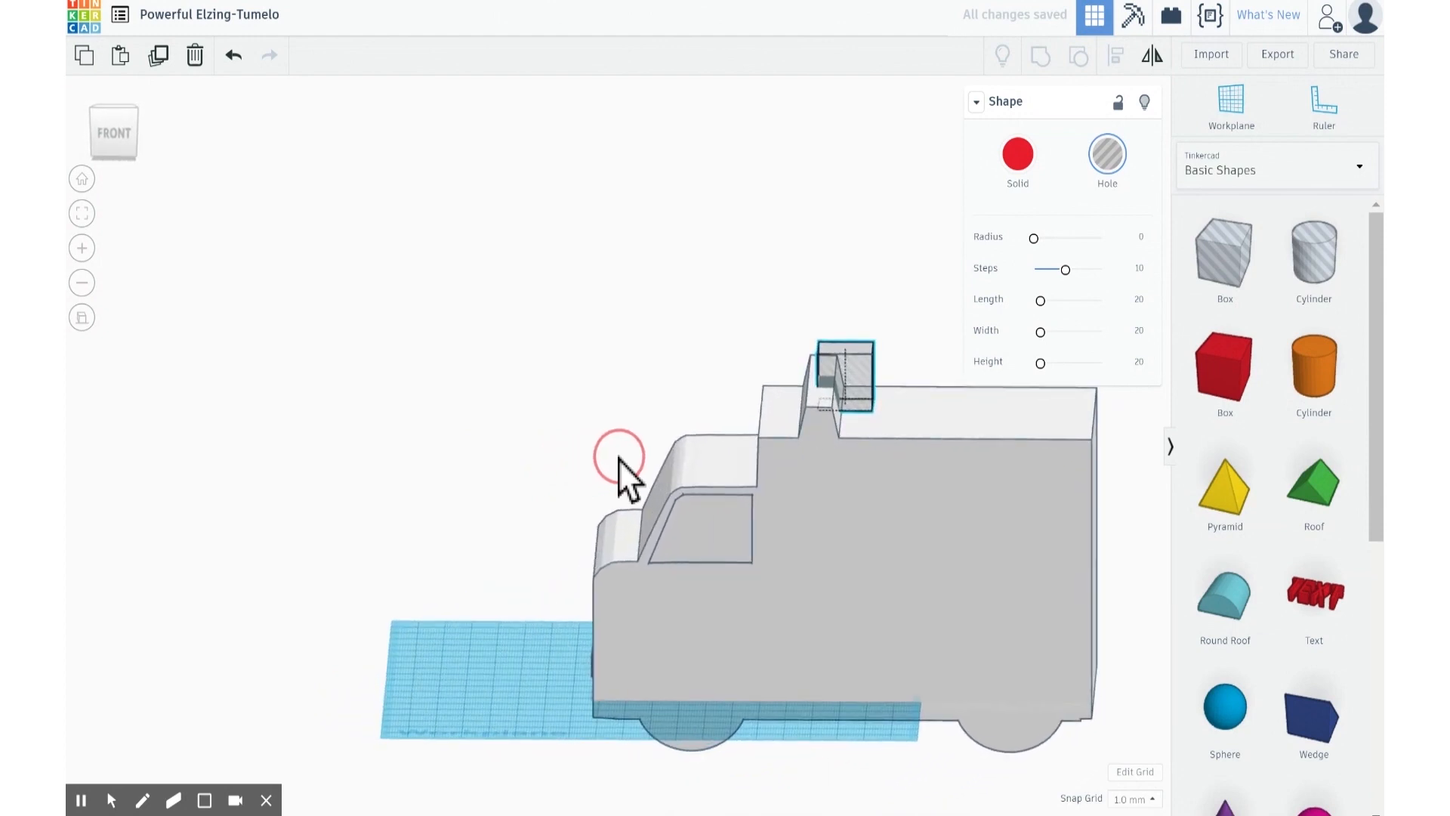
key("Left")
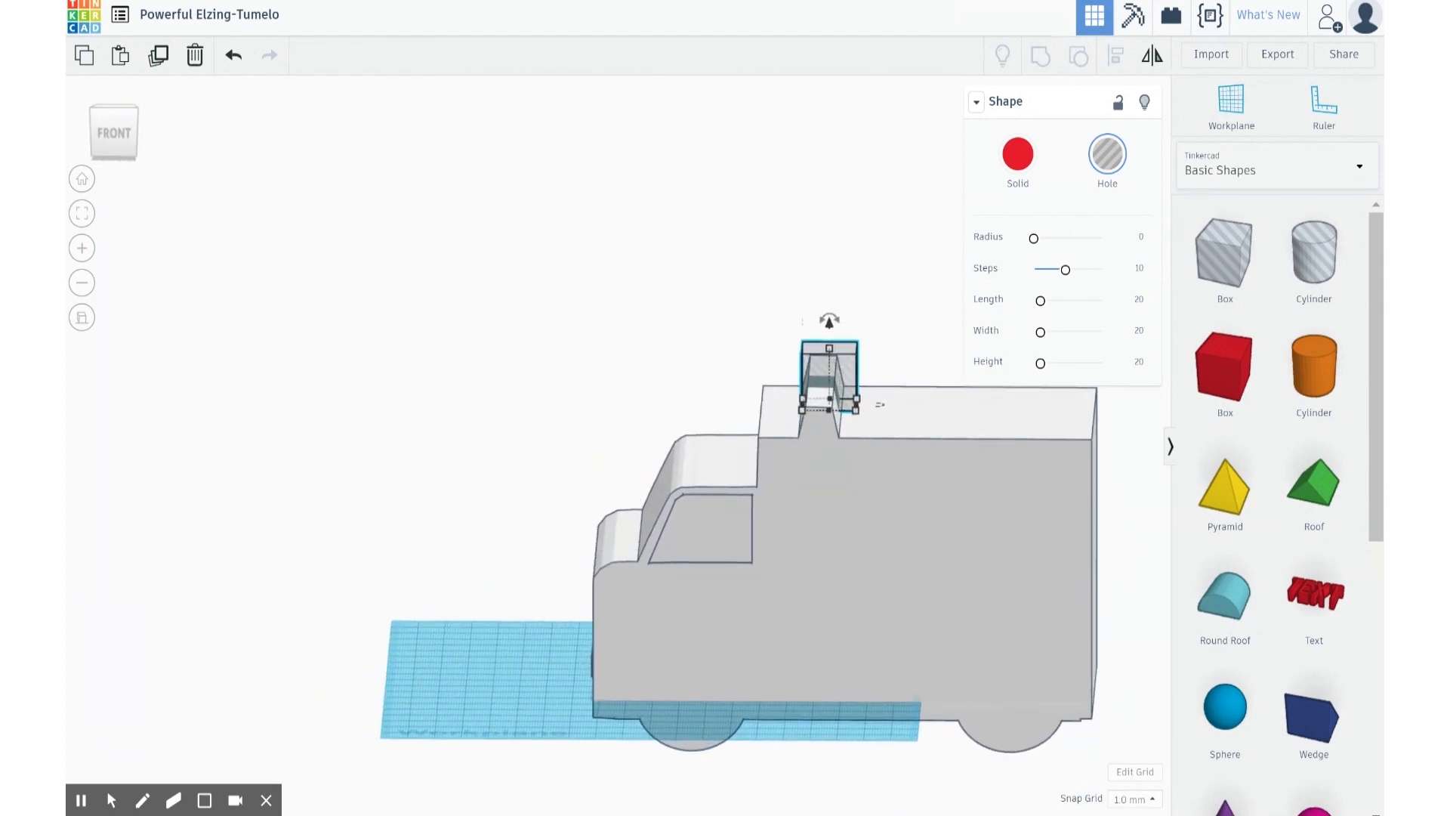
Step: Fine-tune the box hole, lowering it to the base of the roof bar and nudging it toward the cab
right_click_drag(652, 381, 475, 380)
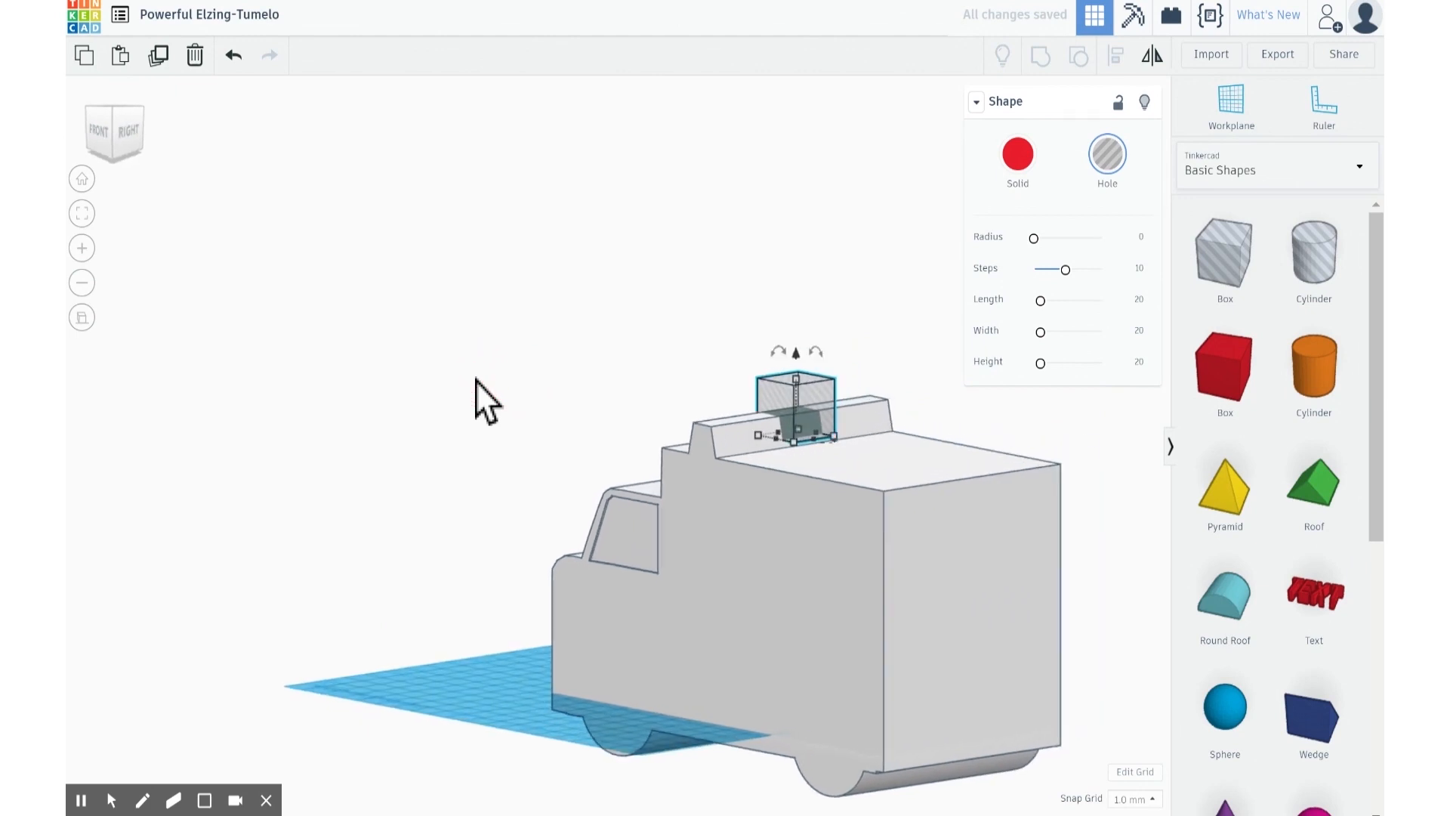
key("ctrl+Down")
key("ctrl+Down")
key("ctrl+Down")
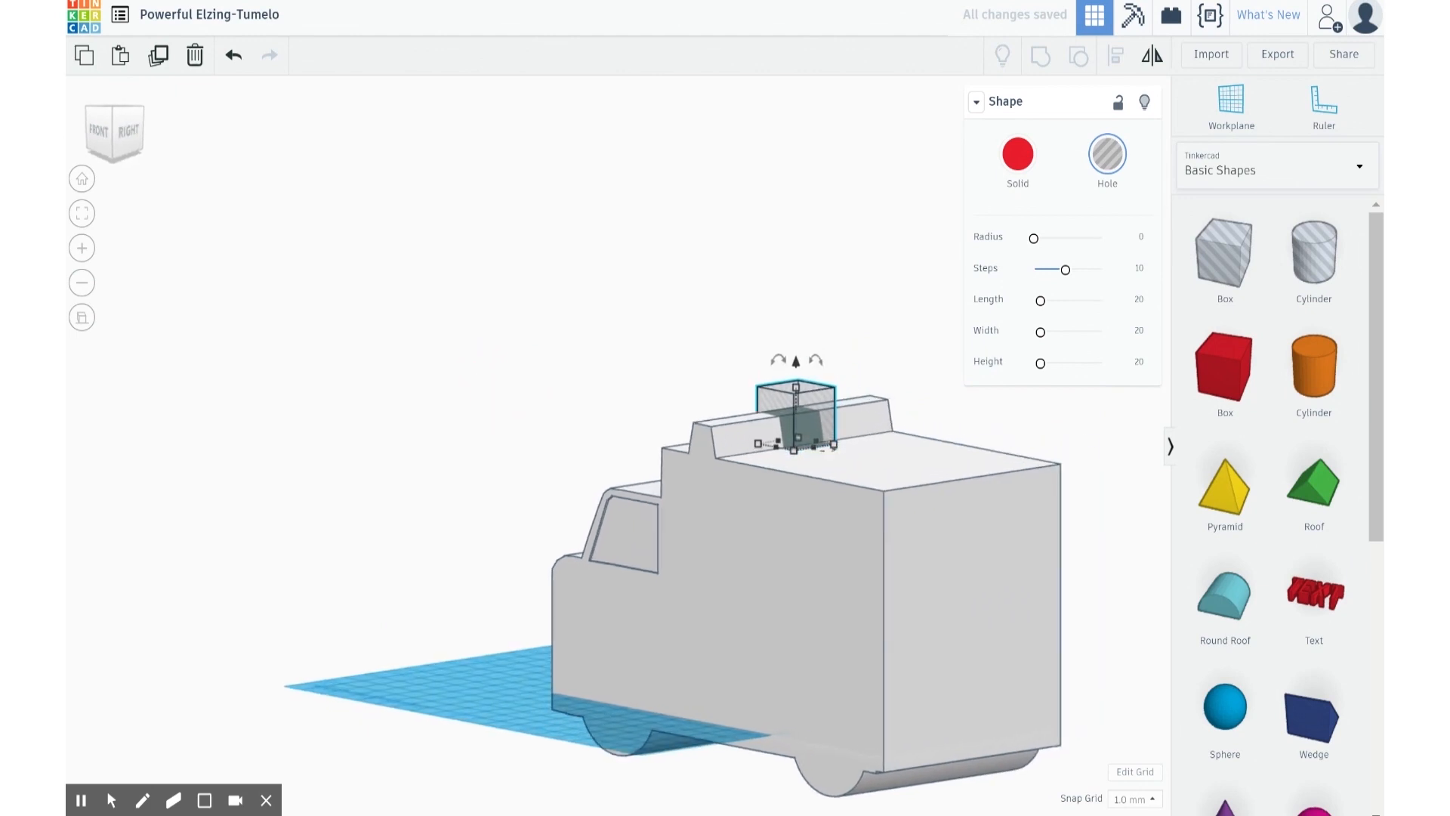
right_click_drag(460, 408, 846, 367)
right_click_drag(879, 641, 1012, 616)
key("ctrl+Down")
key("ctrl+Down")
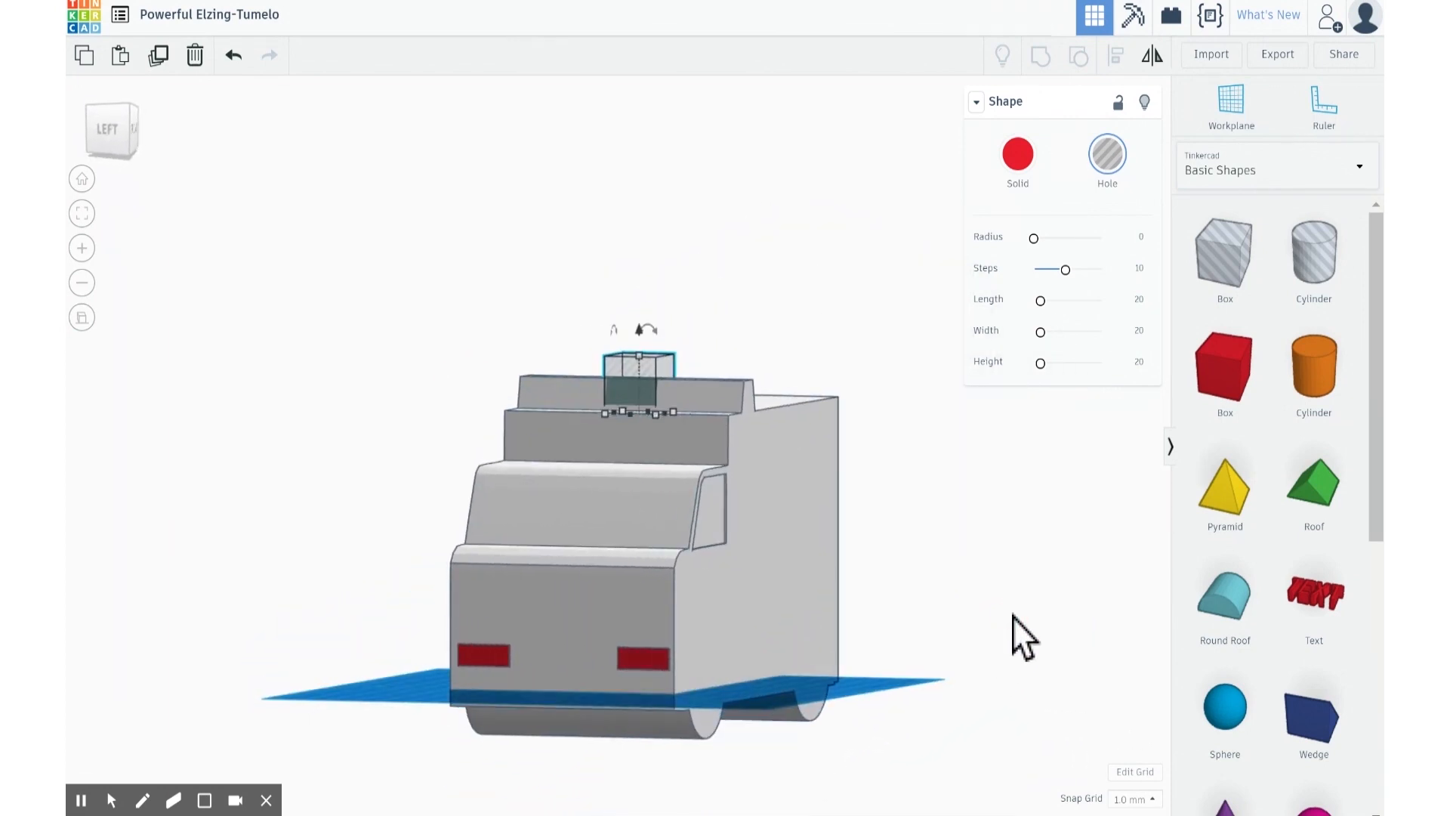
right_click_drag(932, 614, 678, 675)
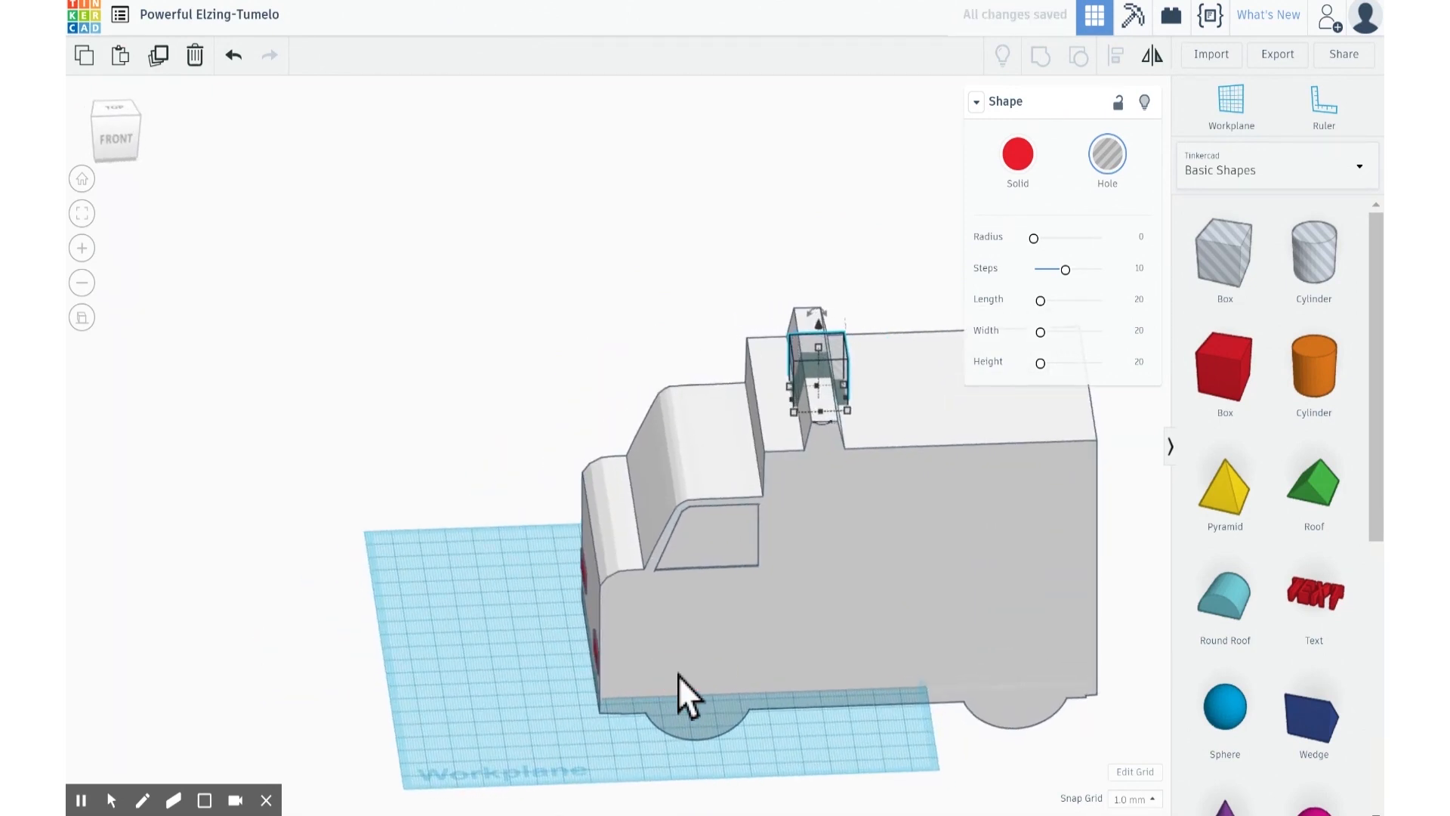
key("Left")
Step: Group the box hole with the ambulance to cut a gap in the roof bar and inspect the cut from behind
right_click_drag(456, 386, 491, 387)
left_click_drag(597, 192, 892, 541)
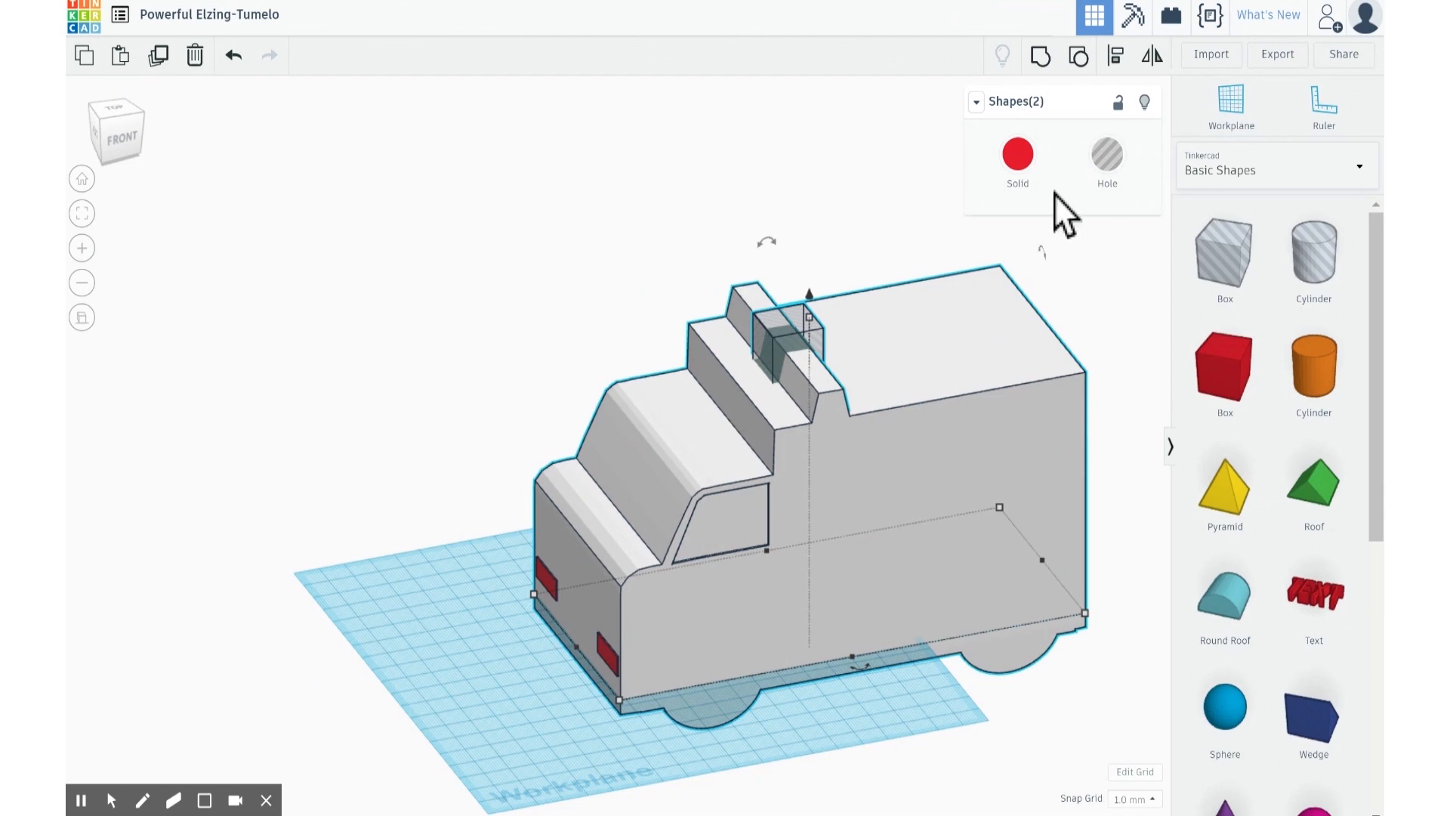
left_click(1042, 59)
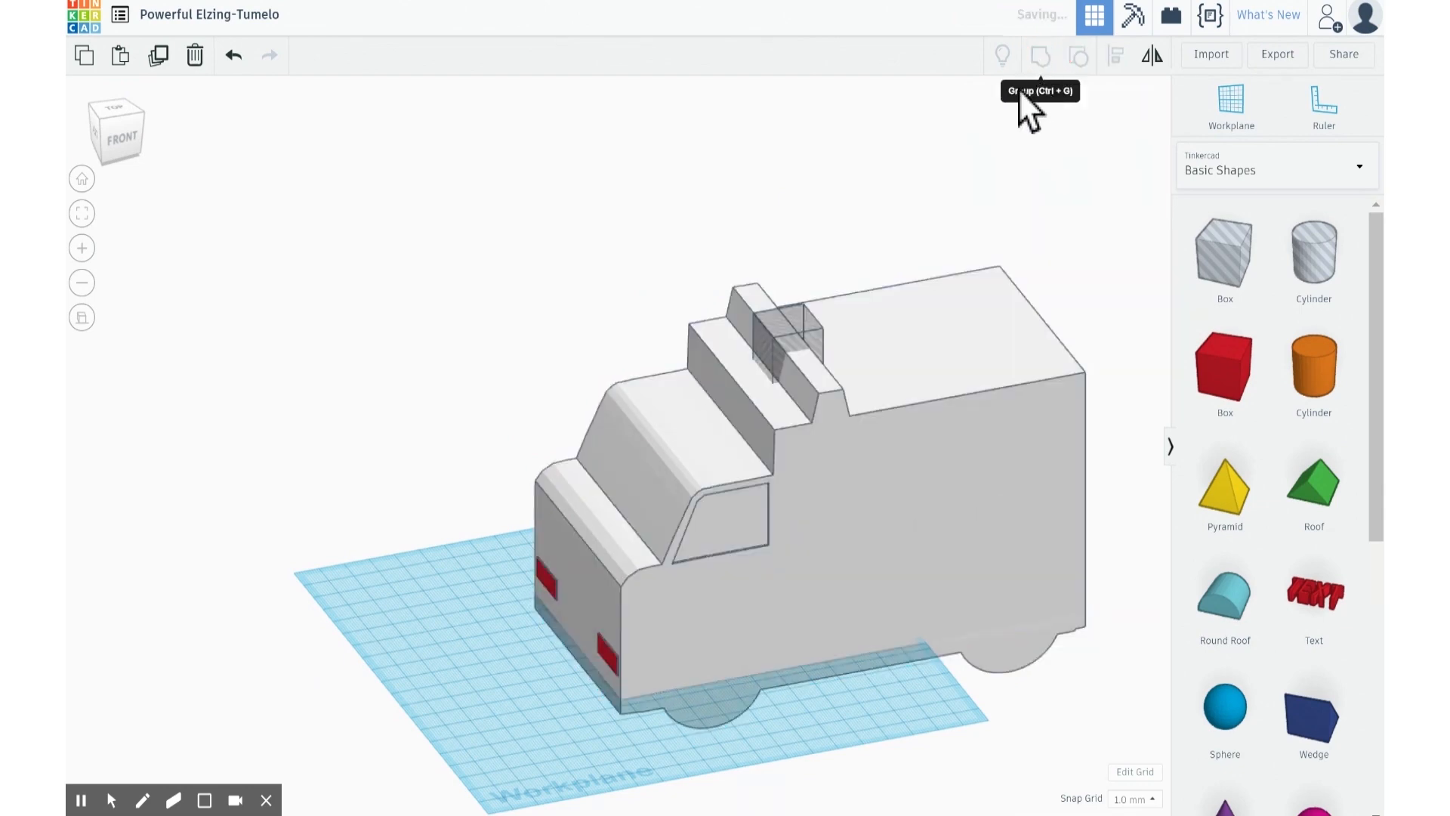
right_click_drag(814, 252, 805, 494)
scroll(810, 507, "down", 2)
scroll(762, 585, "up", 4)
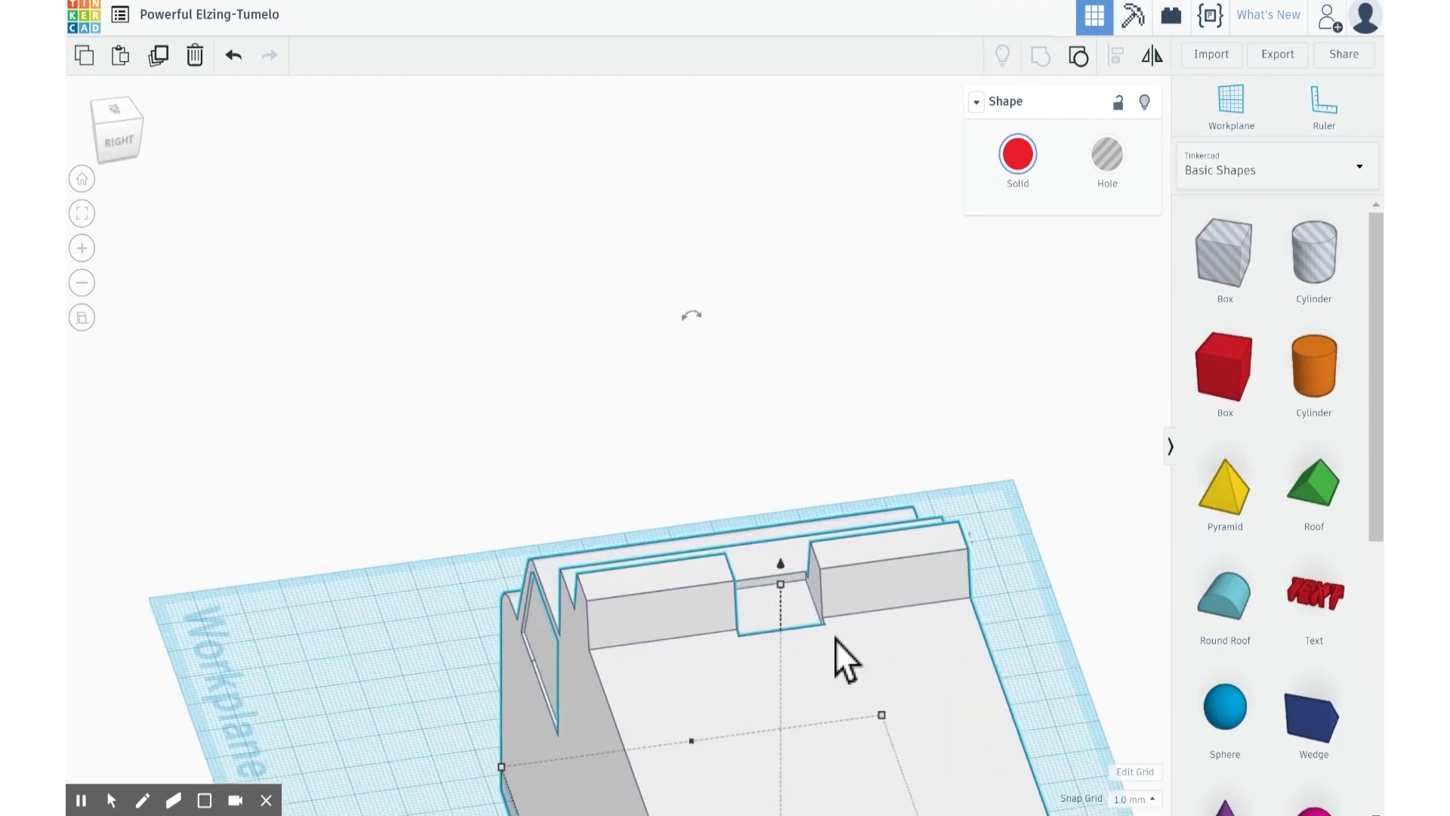
Step: Ungroup the box hole from the ambulance and raise it slightly within the roof bar
key("ctrl+shift+g")
left_click(803, 614)
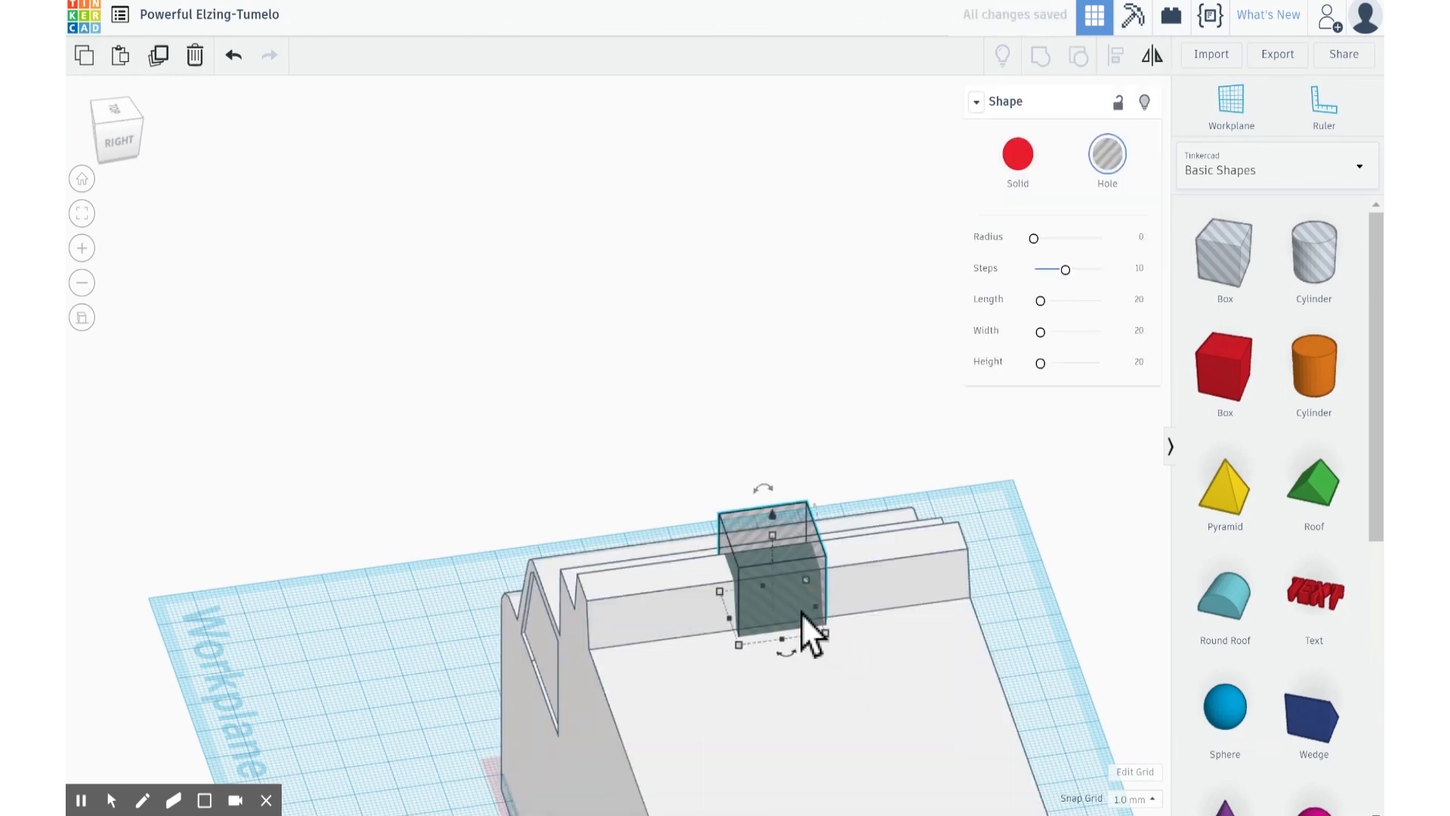
key("ctrl+Up")
key("ctrl+Up")
key("ctrl+Up")
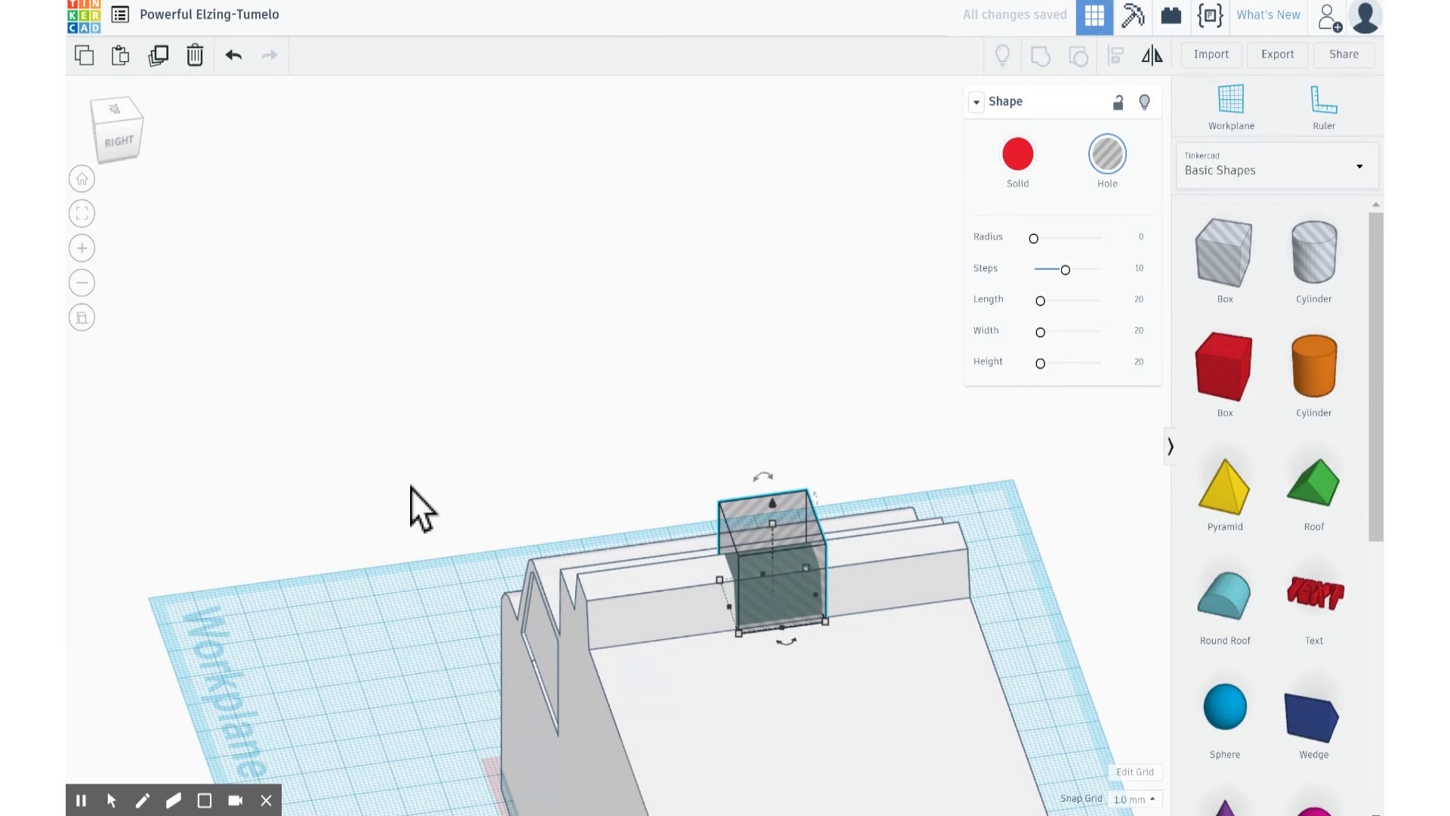
Step: Delete the box hole from the ambulance's roof bar
right_click_drag(391, 406, 560, 333)
right_click_drag(323, 518, 423, 431)
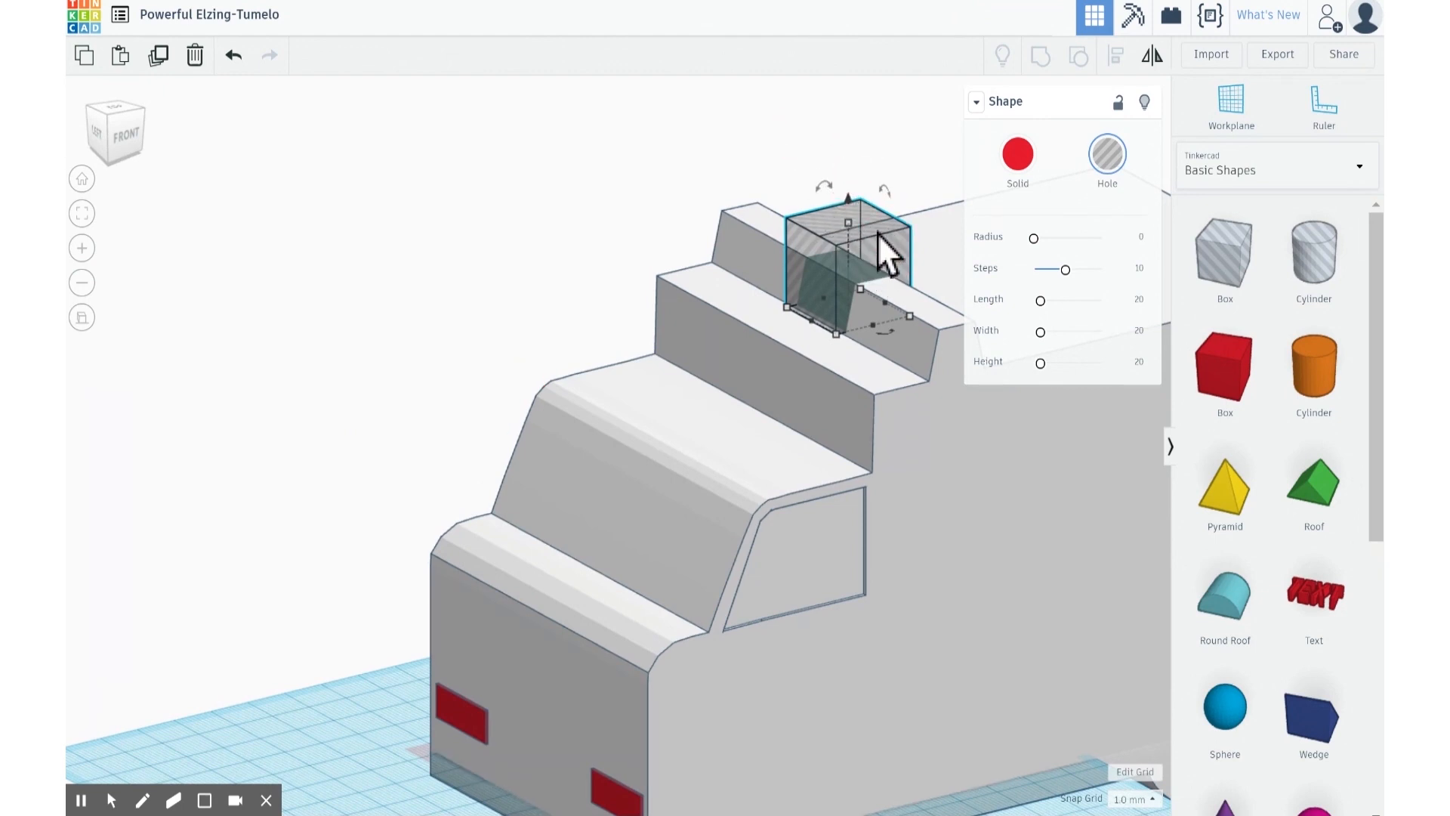
key("Delete")
scroll(828, 387, "down", 2)
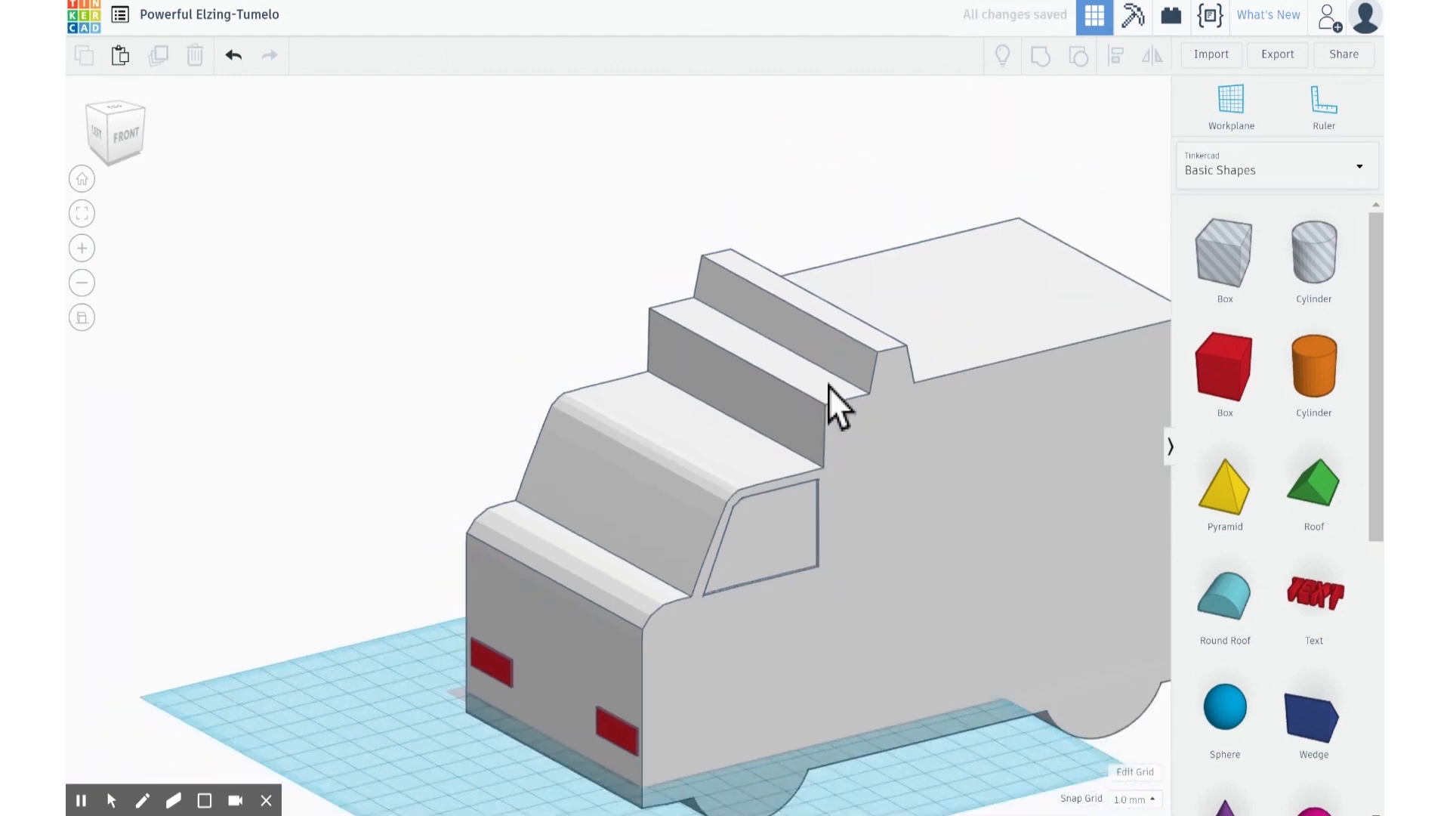
scroll(828, 387, "down", 4)
right_click_drag(785, 666, 710, 633)
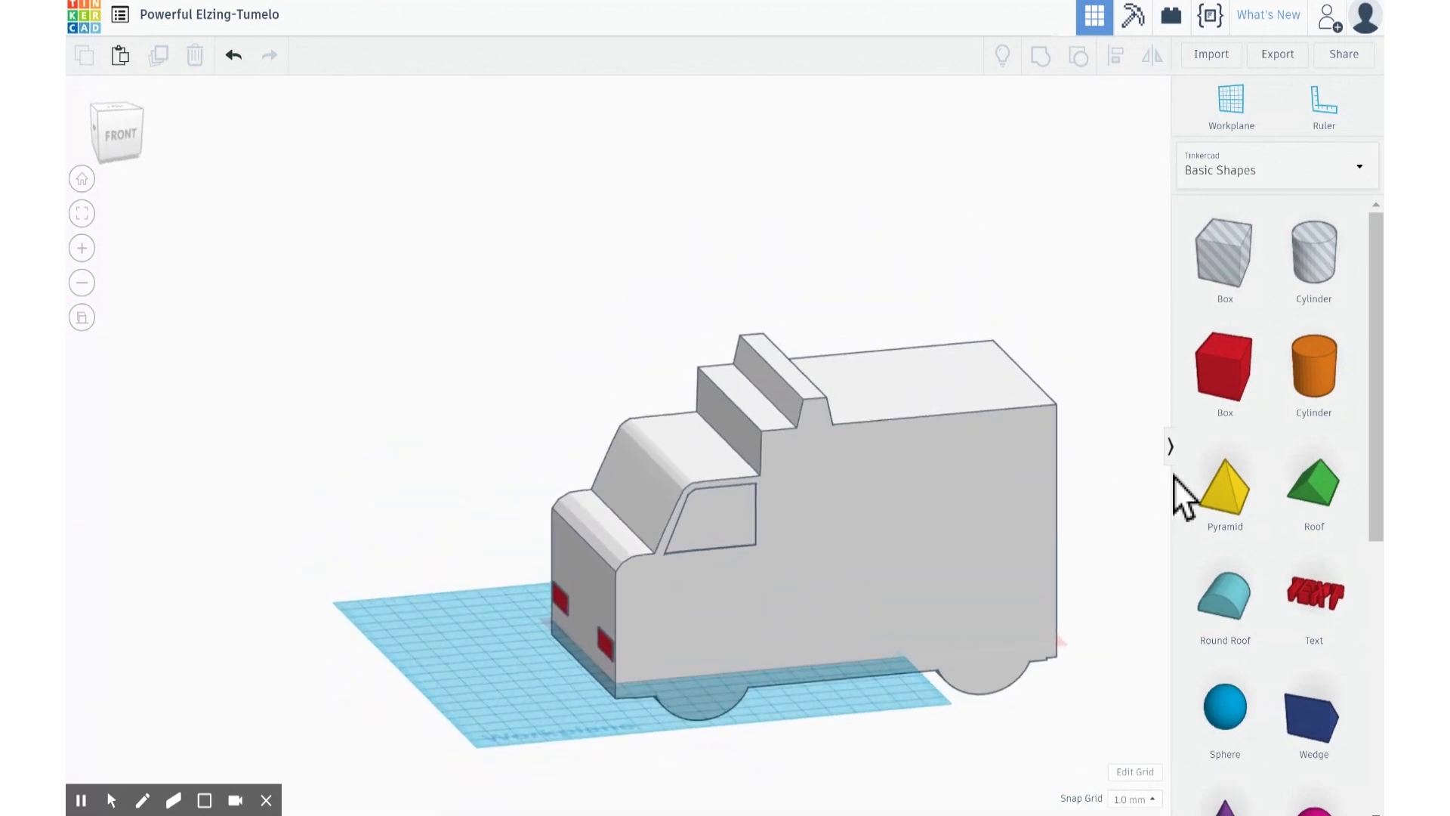
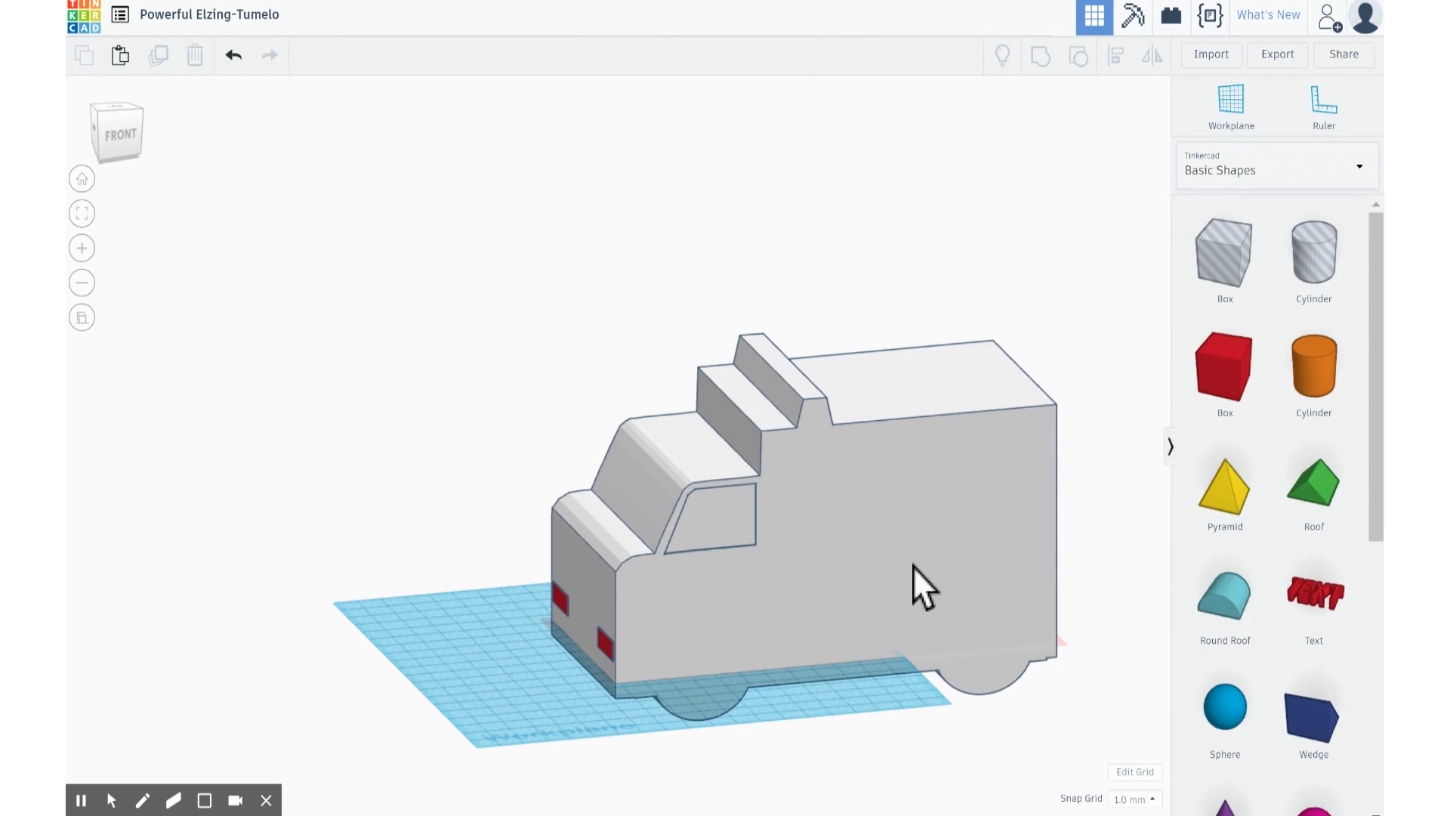
Step: Place a solid red box on the workplane beside the front of the ambulance
right_click_drag(796, 695, 623, 669)
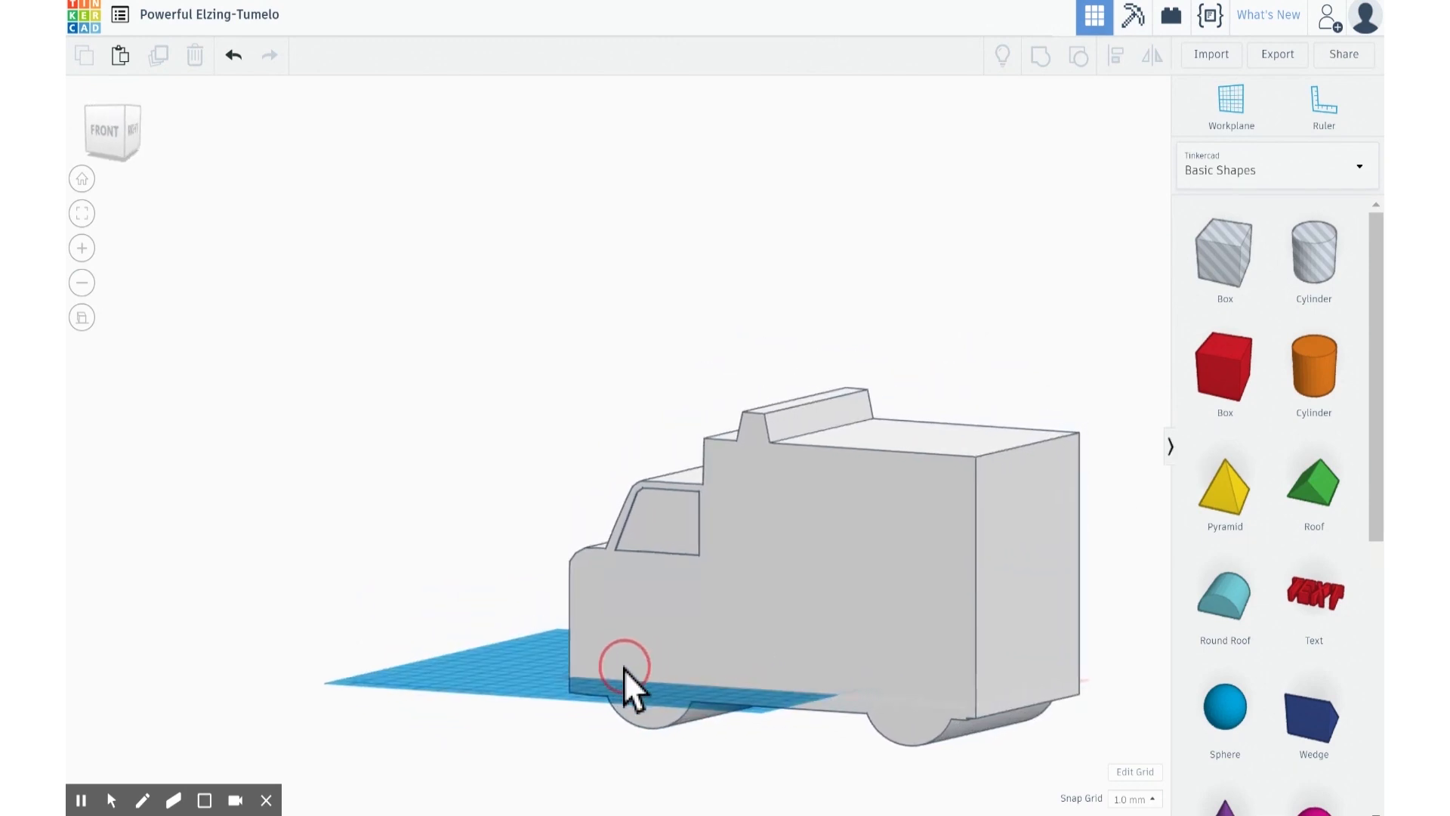
left_click(106, 205)
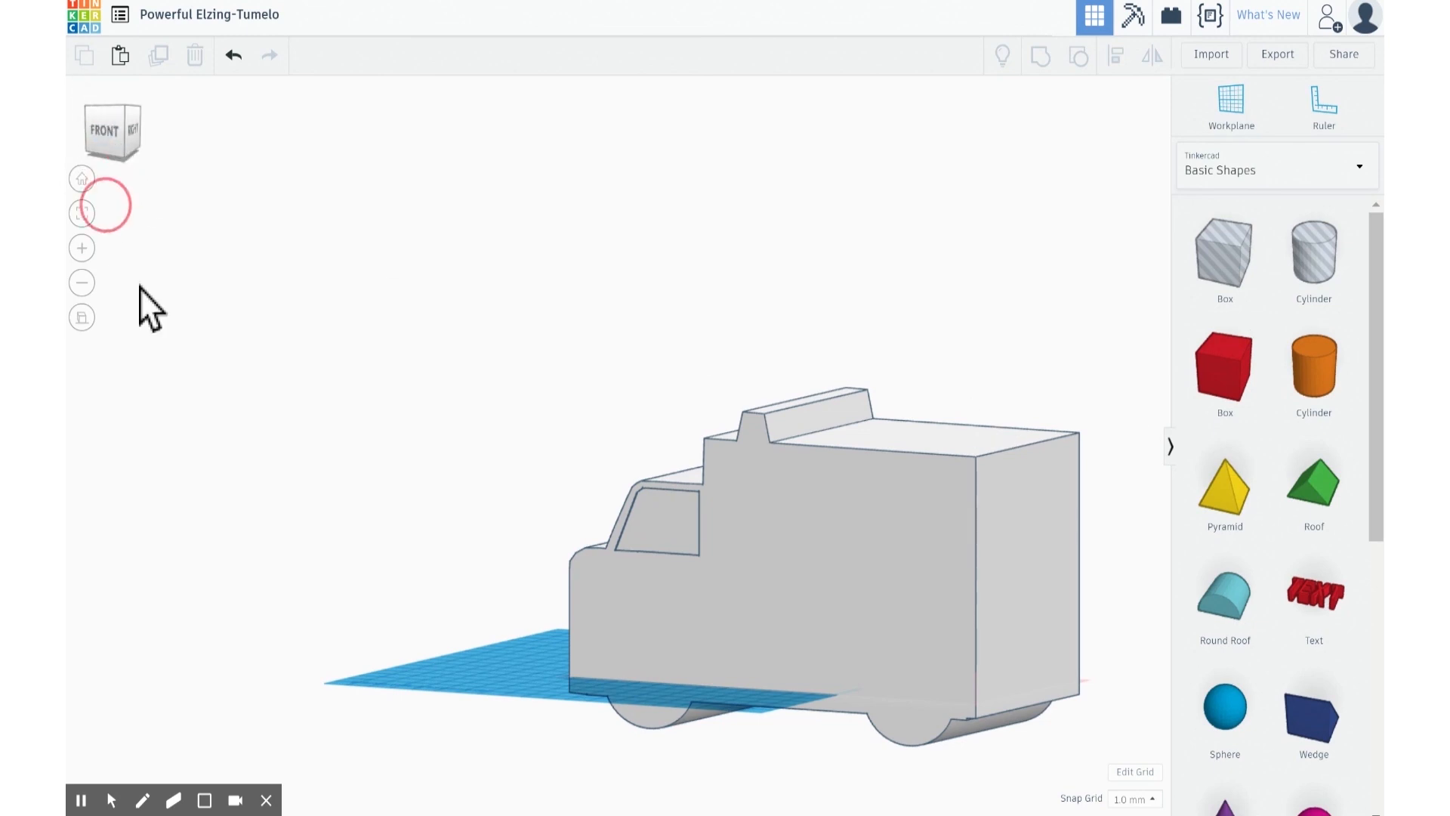
right_click_drag(122, 174, 116, 115)
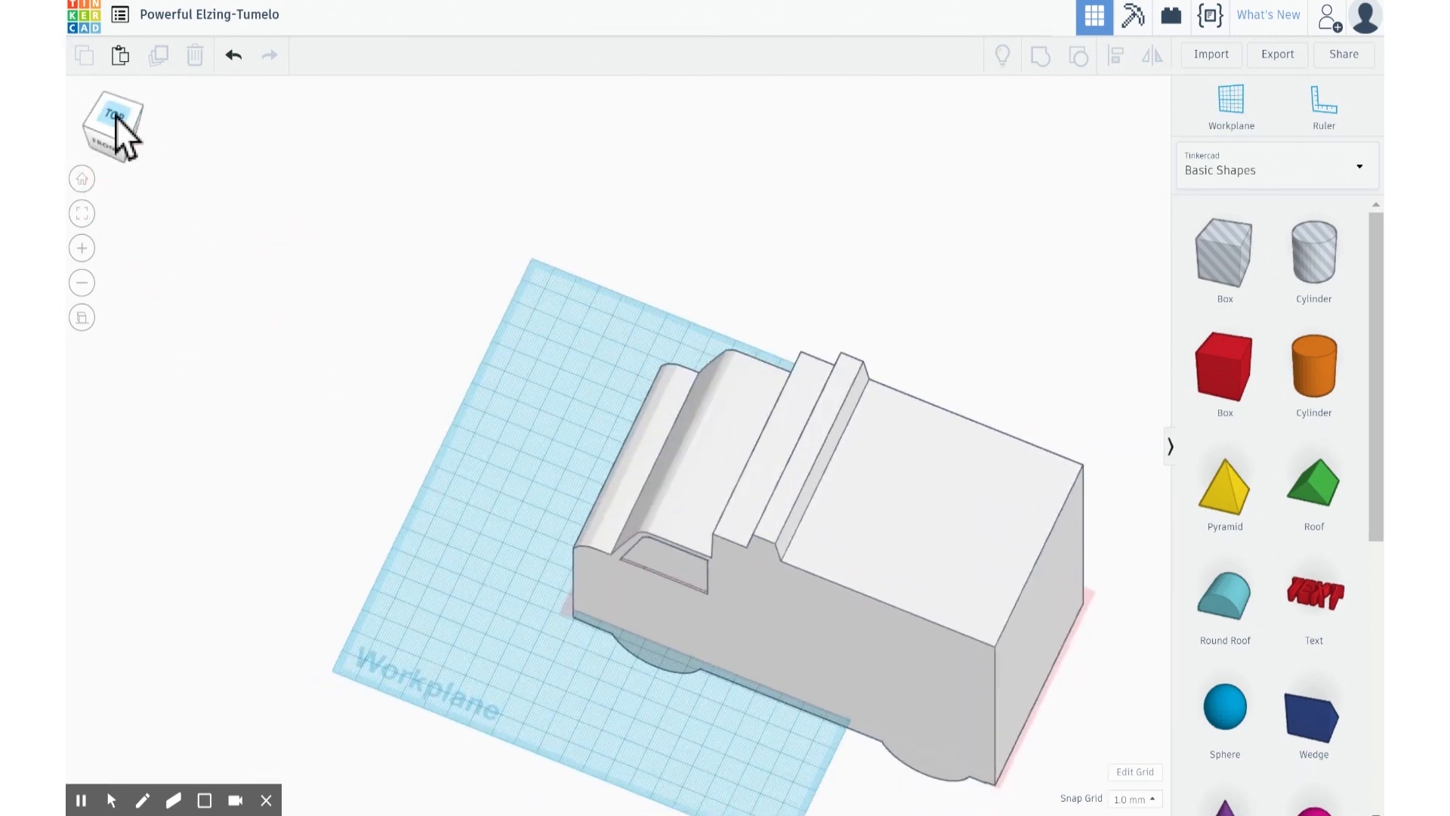
left_click(115, 115)
left_click(80, 318)
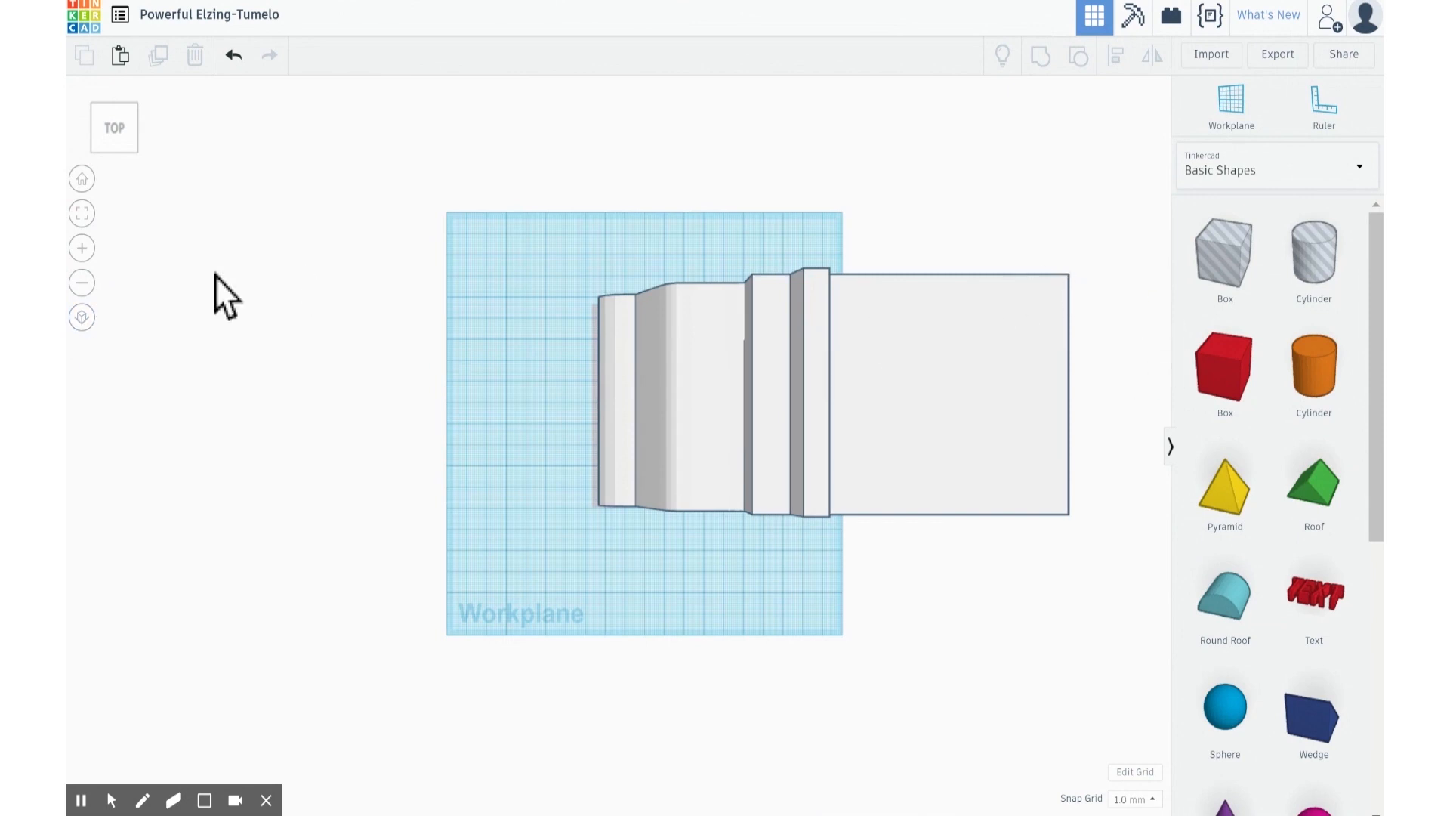
left_click(81, 318)
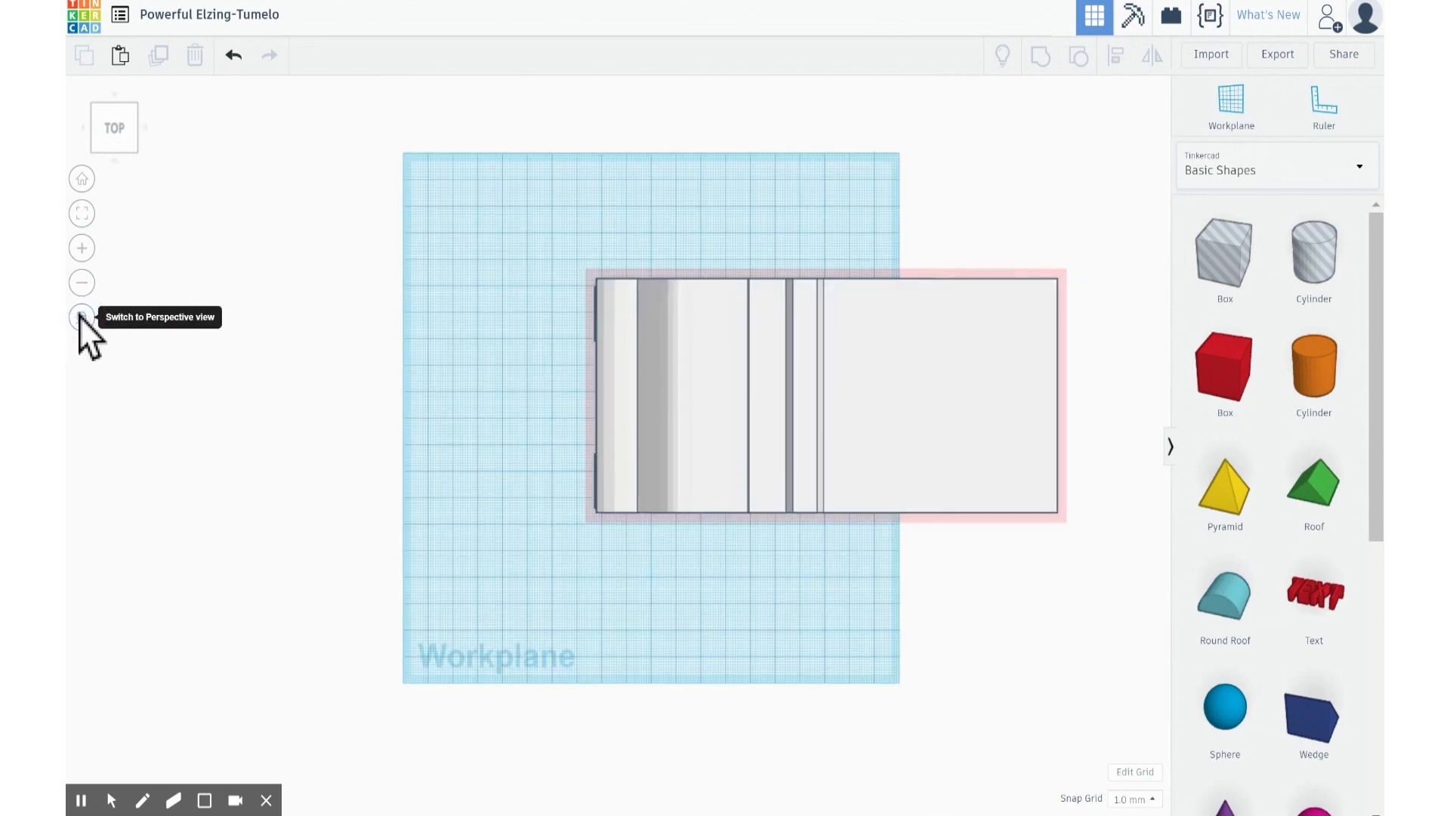
left_click_drag(1224, 366, 530, 602)
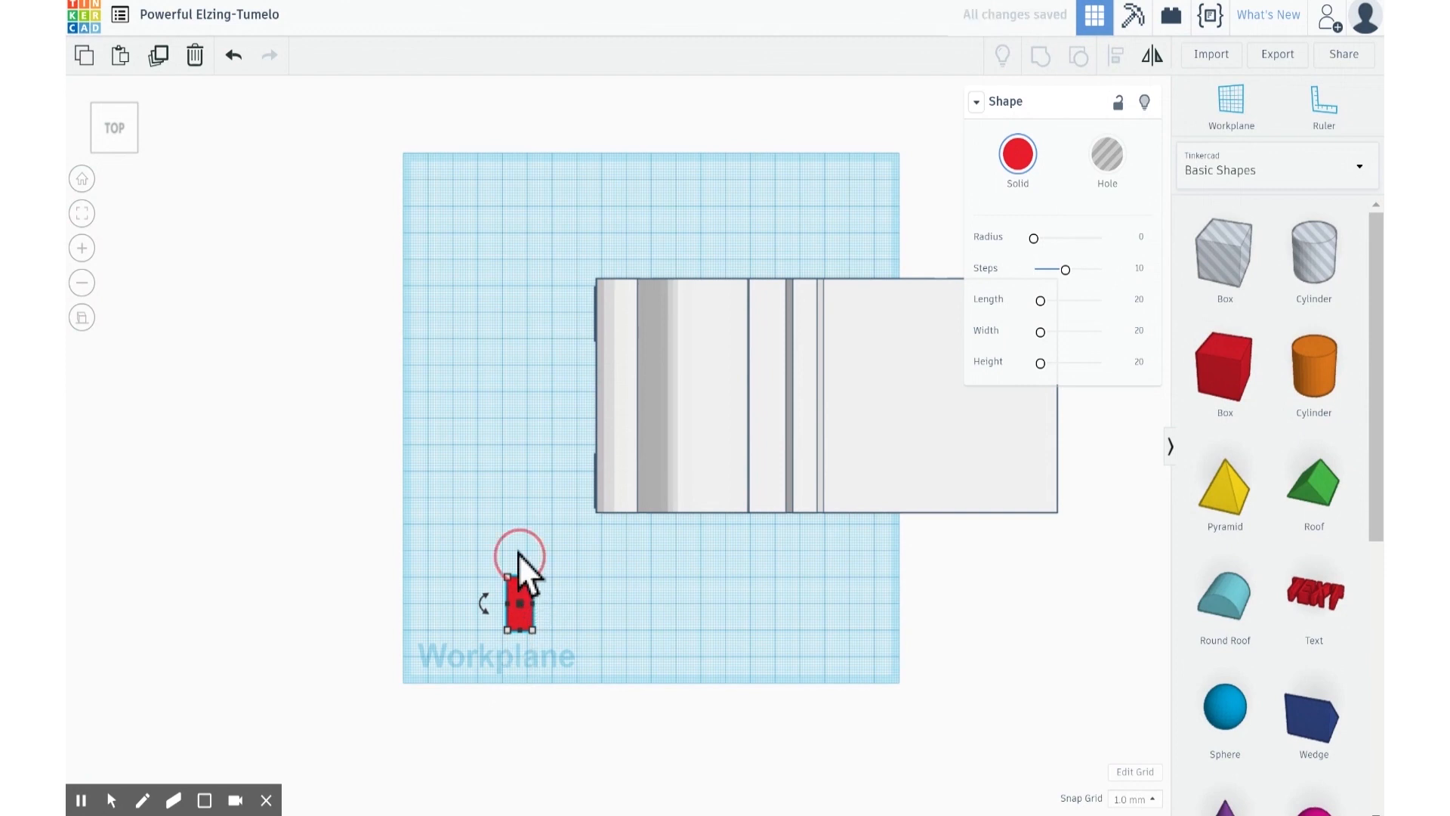
Step: Lengthen the red box to 30 mm across the vehicle's width direction to form one bar of a cross
left_click(518, 554)
left_click(516, 593)
left_click(517, 586)
left_click_drag(518, 583, 520, 554)
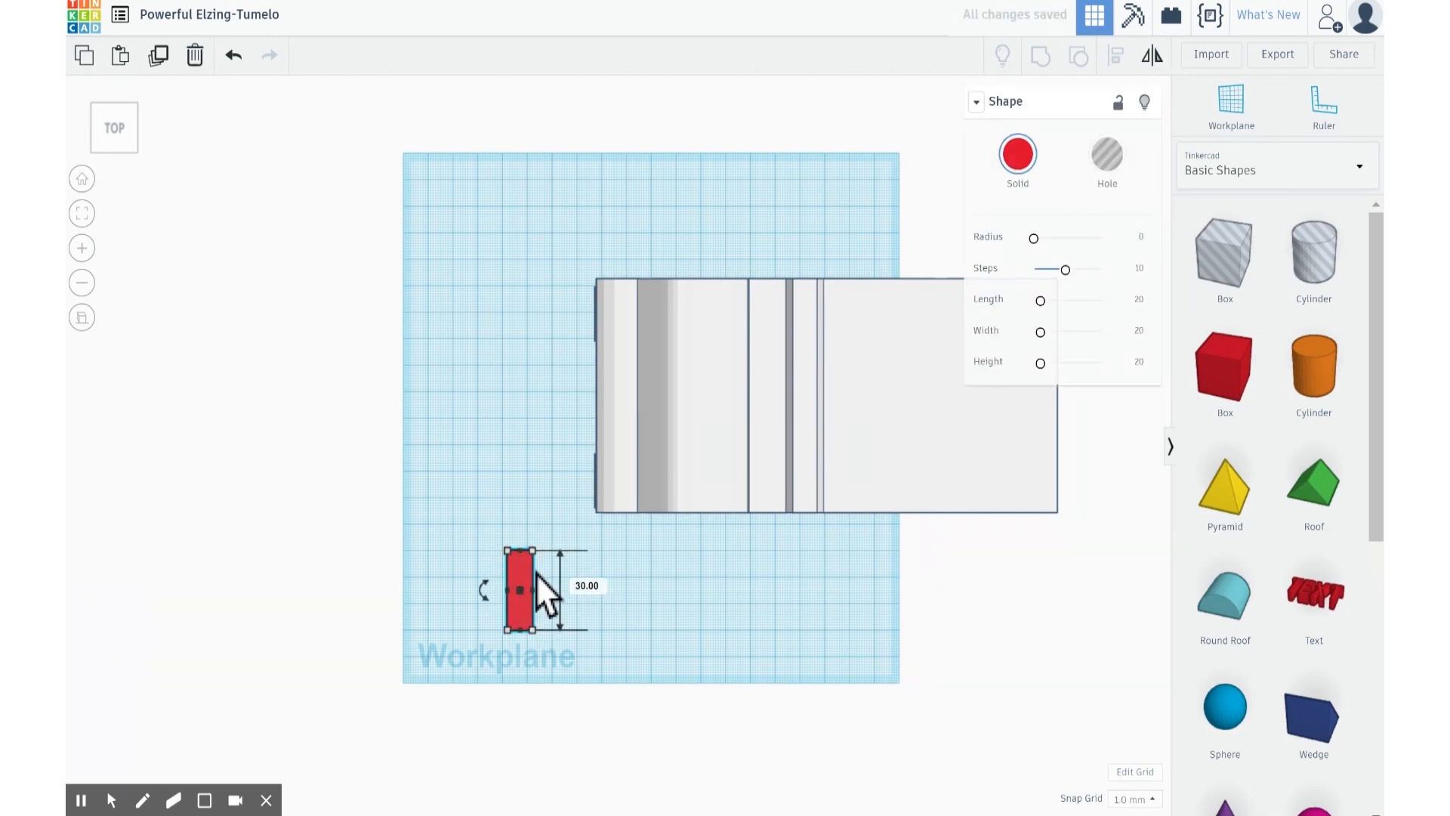
Step: Duplicate the red bar, rotate the copy by -90° about its center, and group both bars into a red cross
left_click(527, 578)
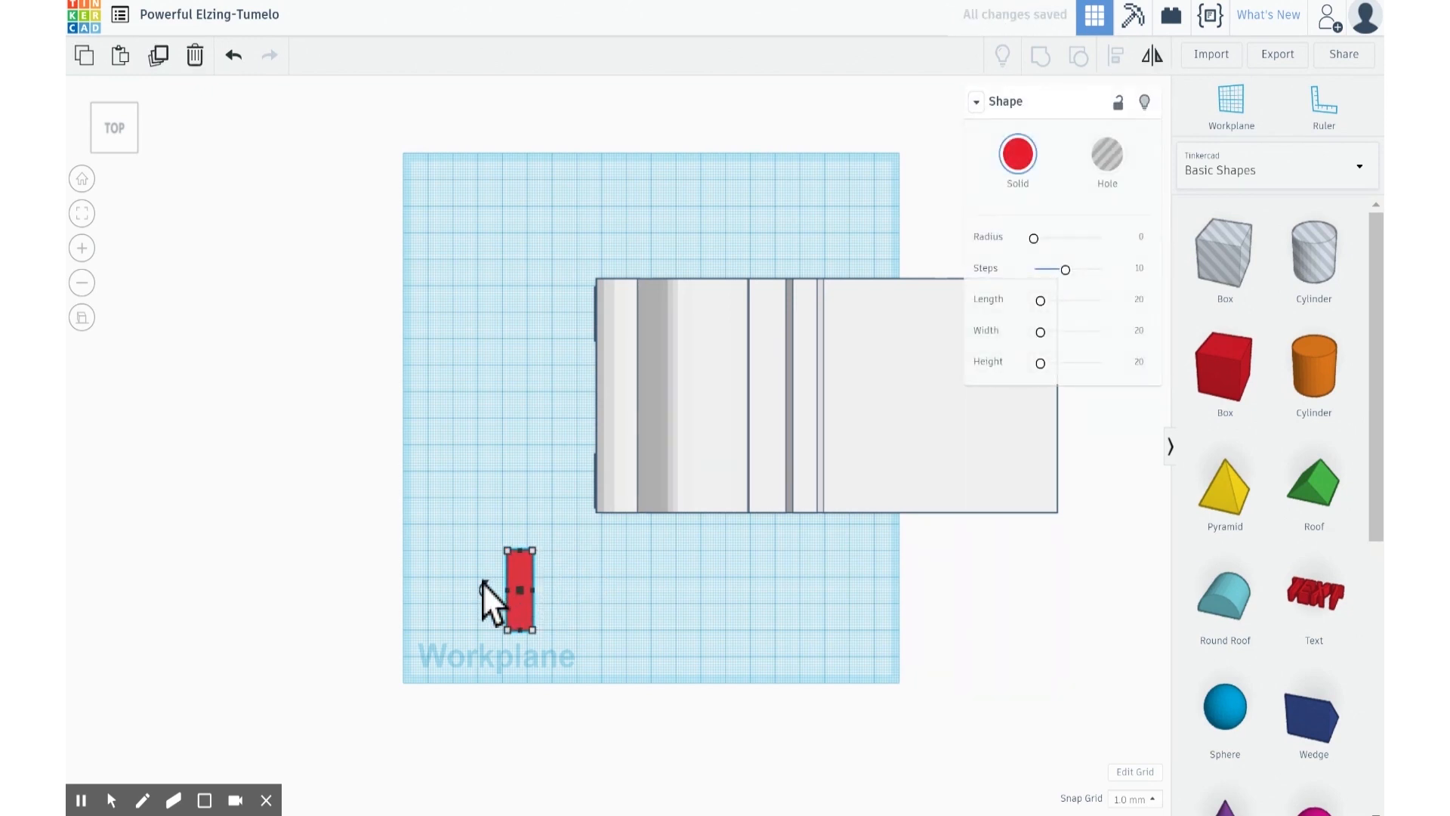
left_click_drag(482, 582, 517, 564)
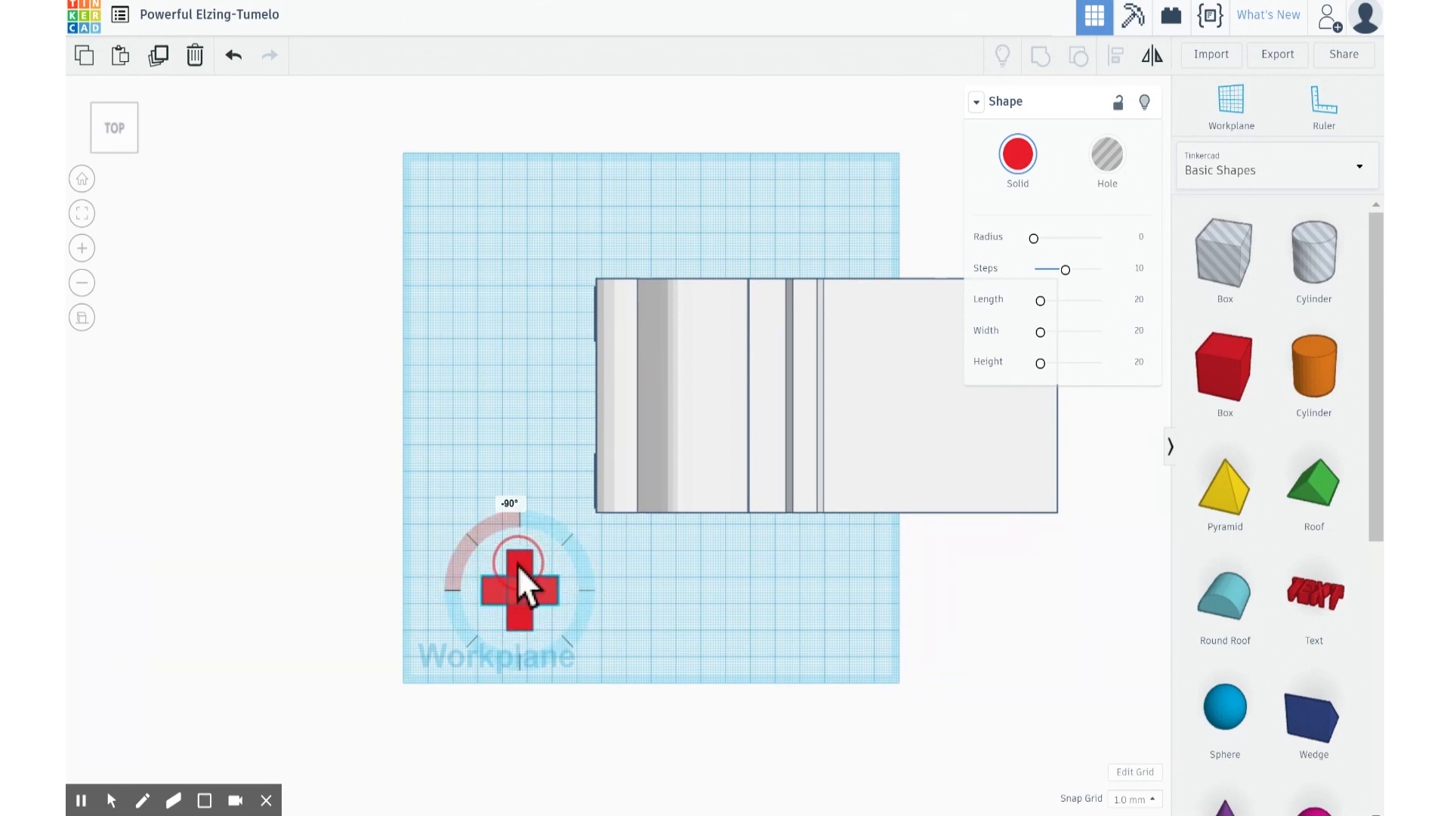
left_click(615, 595)
left_click_drag(574, 648, 465, 540)
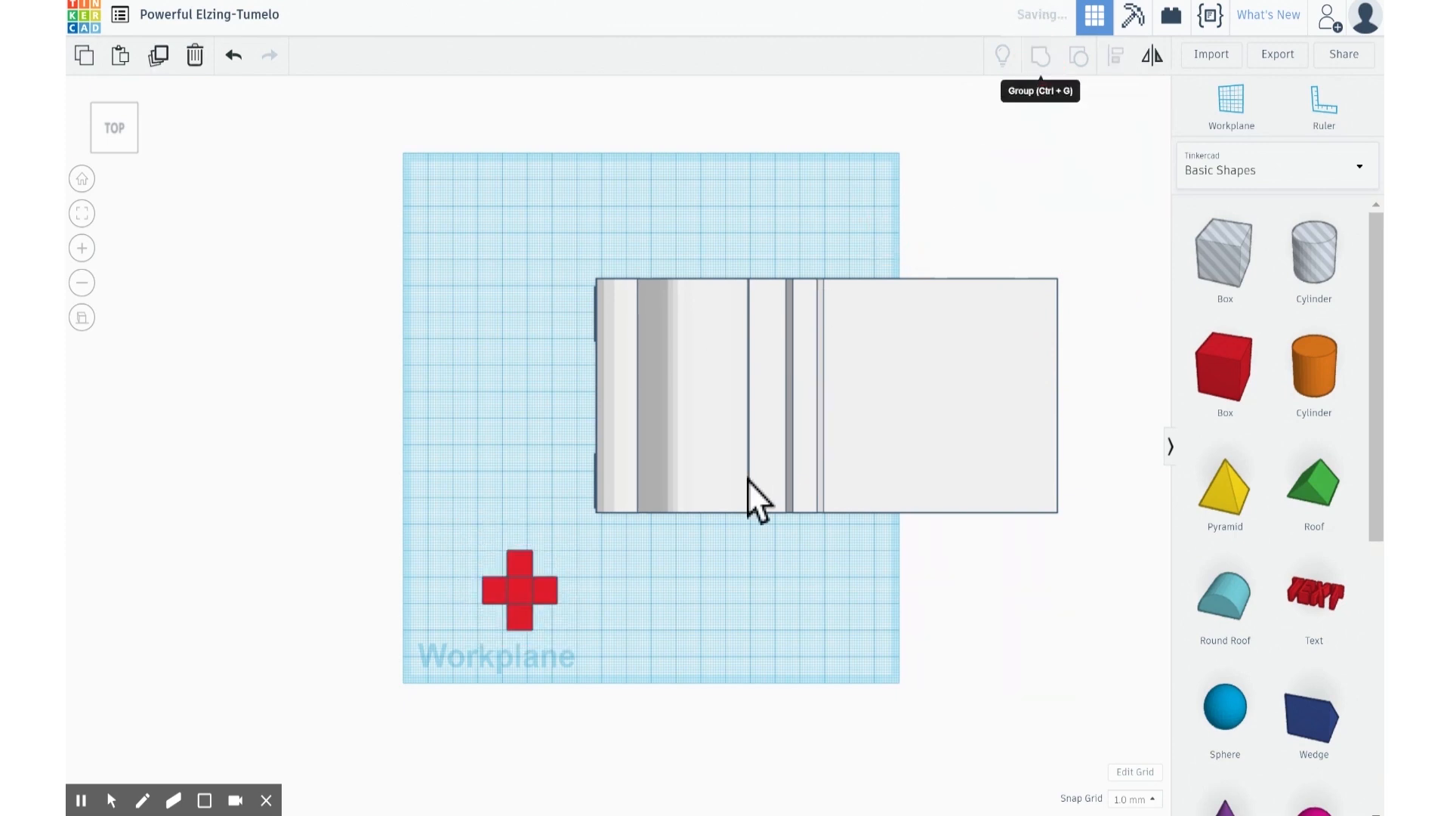
Step: Raise the red cross above the workplane beside the ambulance's cab
right_click_drag(715, 639, 527, 577)
right_click_drag(484, 682, 515, 669)
key("ctrl+Up")
key("ctrl+Up")
key("ctrl+Up")
key("ctrl+Up")
key("ctrl+Up")
key("ctrl+Up")
key("ctrl+Up")
key("ctrl+Up")
key("ctrl+Up")
key("ctrl+Up")
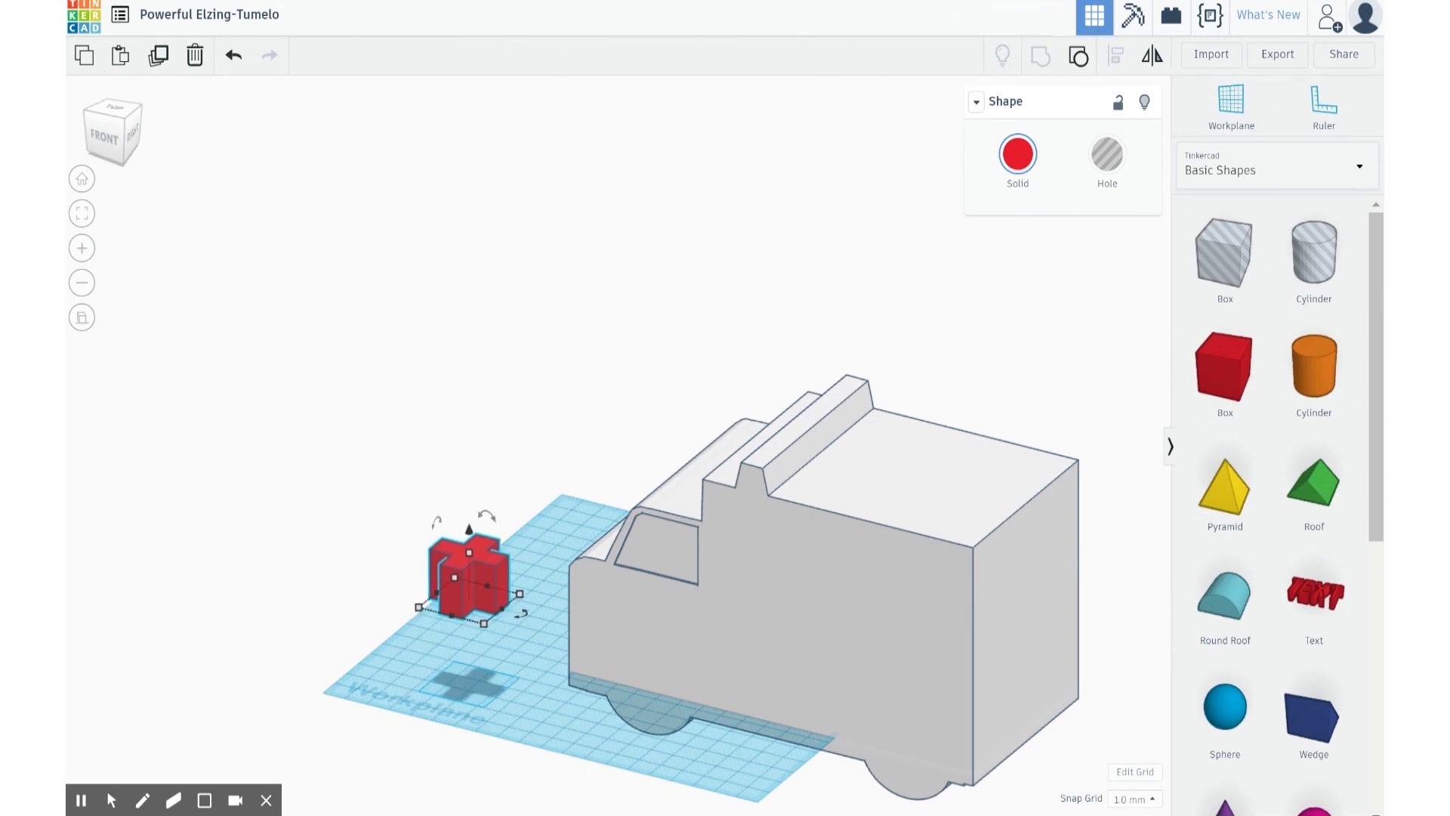
Step: Move the red cross along the ambulance's length until it sits beside the rear compartment
key("Right")
key("Right")
key("Right")
key("Right")
key("Right")
key("Right")
key("Right")
key("Right")
key("Right")
key("Right")
key("Right")
key("Right")
key("Right")
key("Right")
key("Right")
key("Right")
key("Right")
key("Right")
key("Right")
key("Right")
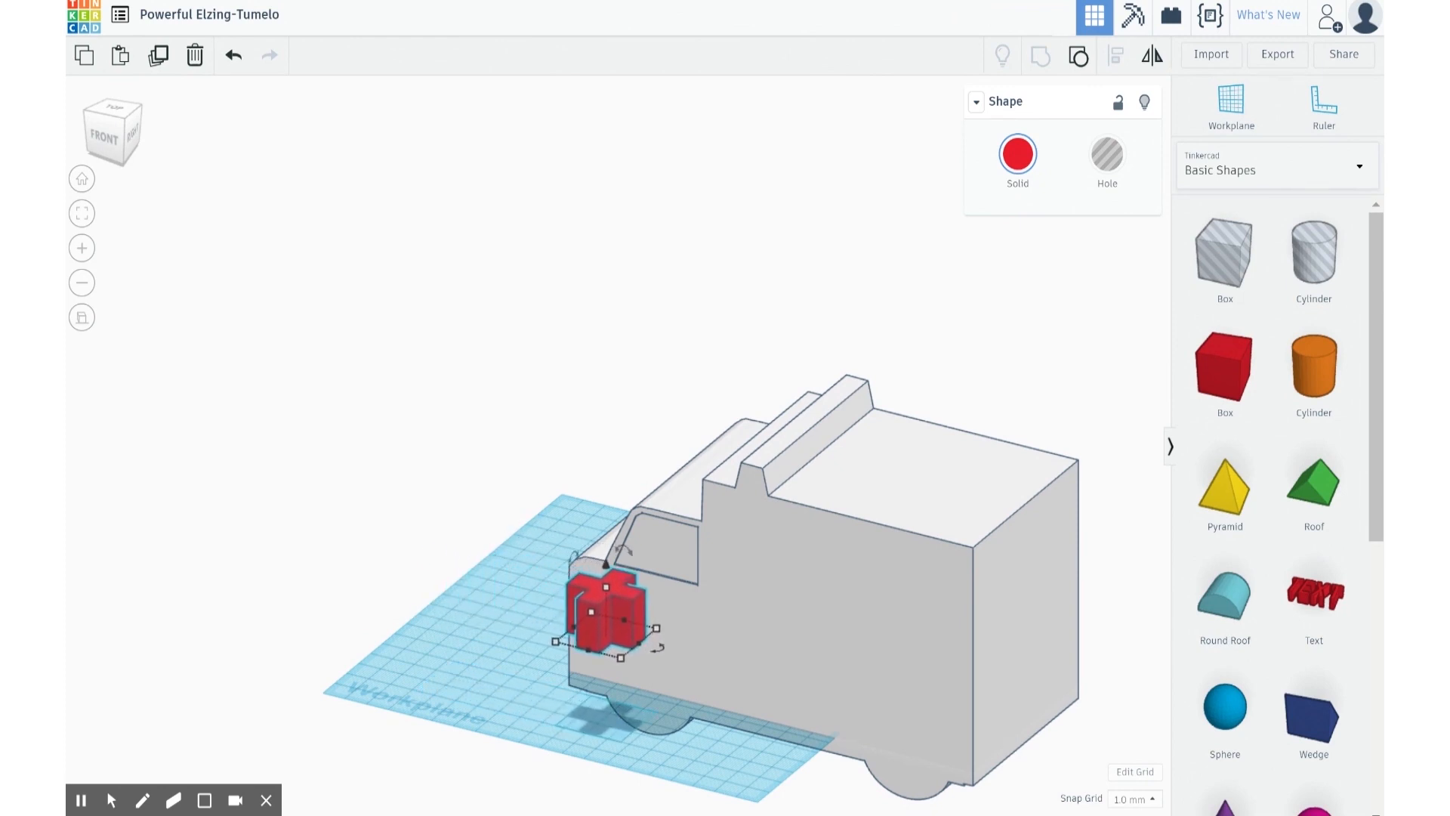
key("Right")
key("Right")
key("Right")
key("Right")
key("Right")
key("Right")
key("Right")
key("Right")
key("Right")
key("Right")
key("Right")
key("Right")
key("Right")
key("Right")
key("Right")
key("Right")
key("Right")
key("Right")
key("Right")
key("Right")
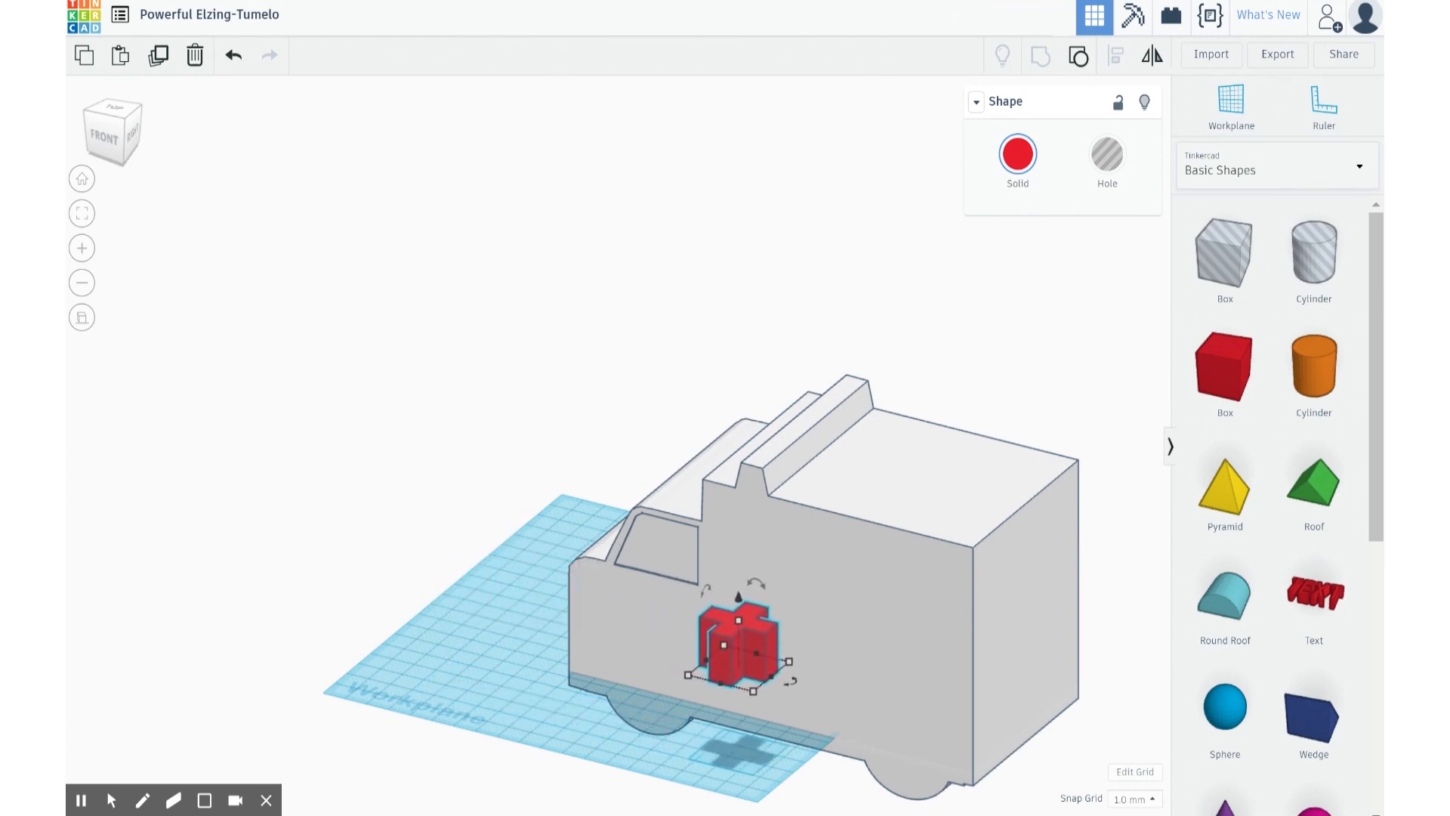
key("Right")
key("Right")
key("Right")
key("Right")
key("Right")
key("Right")
key("Right")
key("Right")
key("Right")
key("Right")
key("Right")
key("Right")
key("Right")
key("Right")
key("Right")
key("Right")
key("Right")
key("Right")
key("Right")
key("Right")
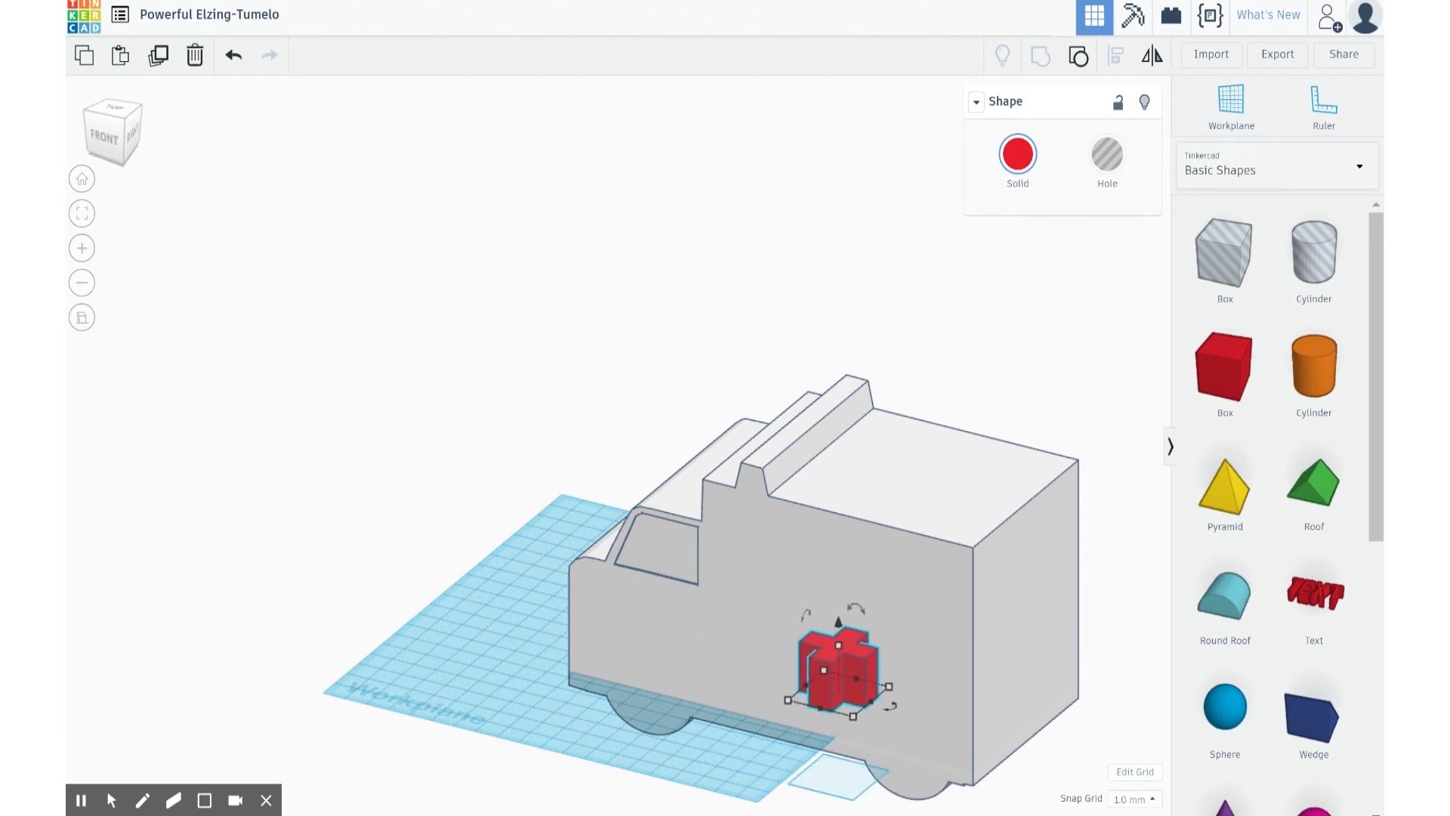
Step: Rotate the red cross 90° to stand upright facing the side wall and scale it proportionally to 57 mm wide and 38 mm deep
mouse_move(805, 615)
left_click_drag(805, 615, 783, 684)
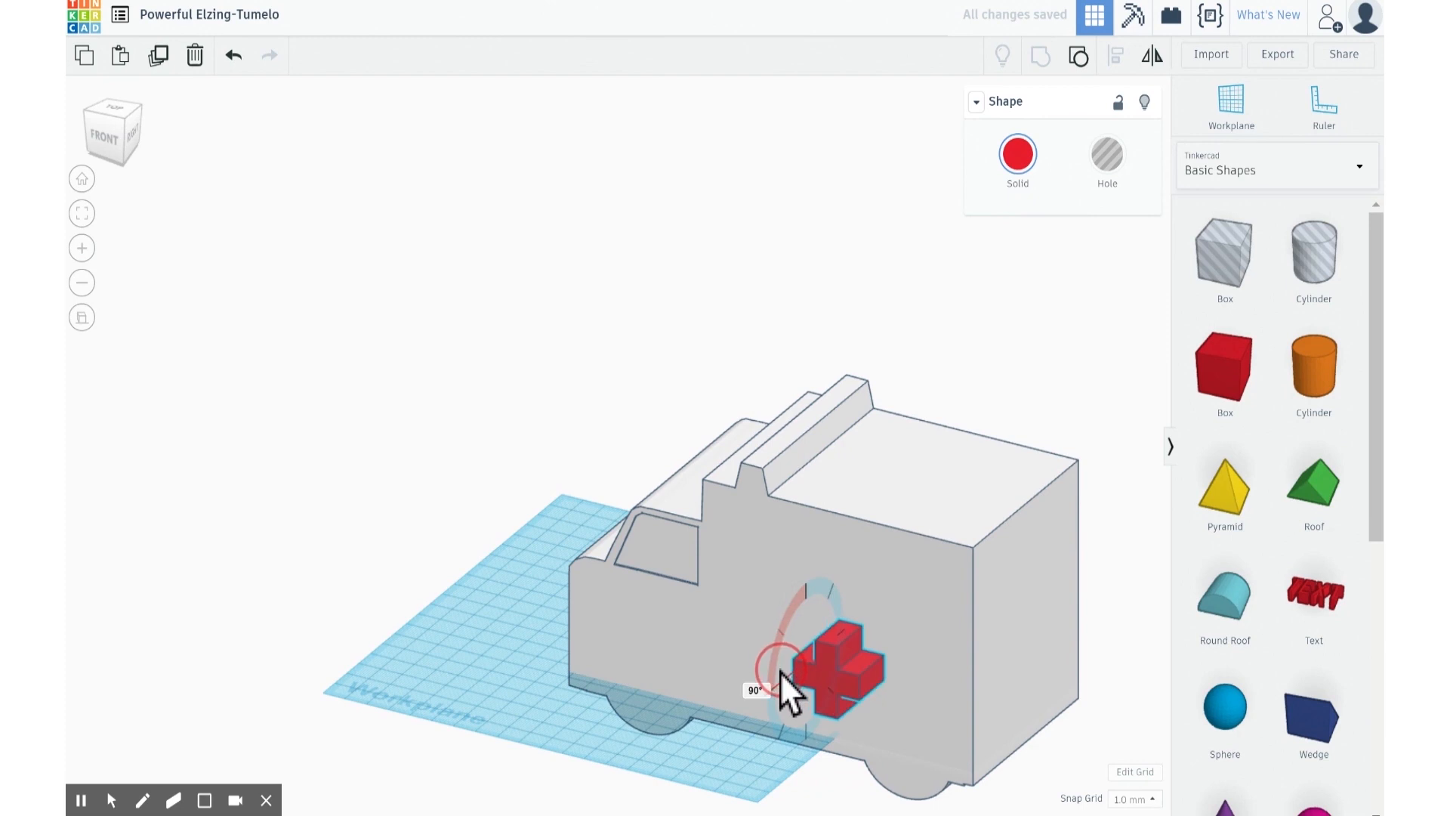
right_click_drag(873, 694, 700, 690)
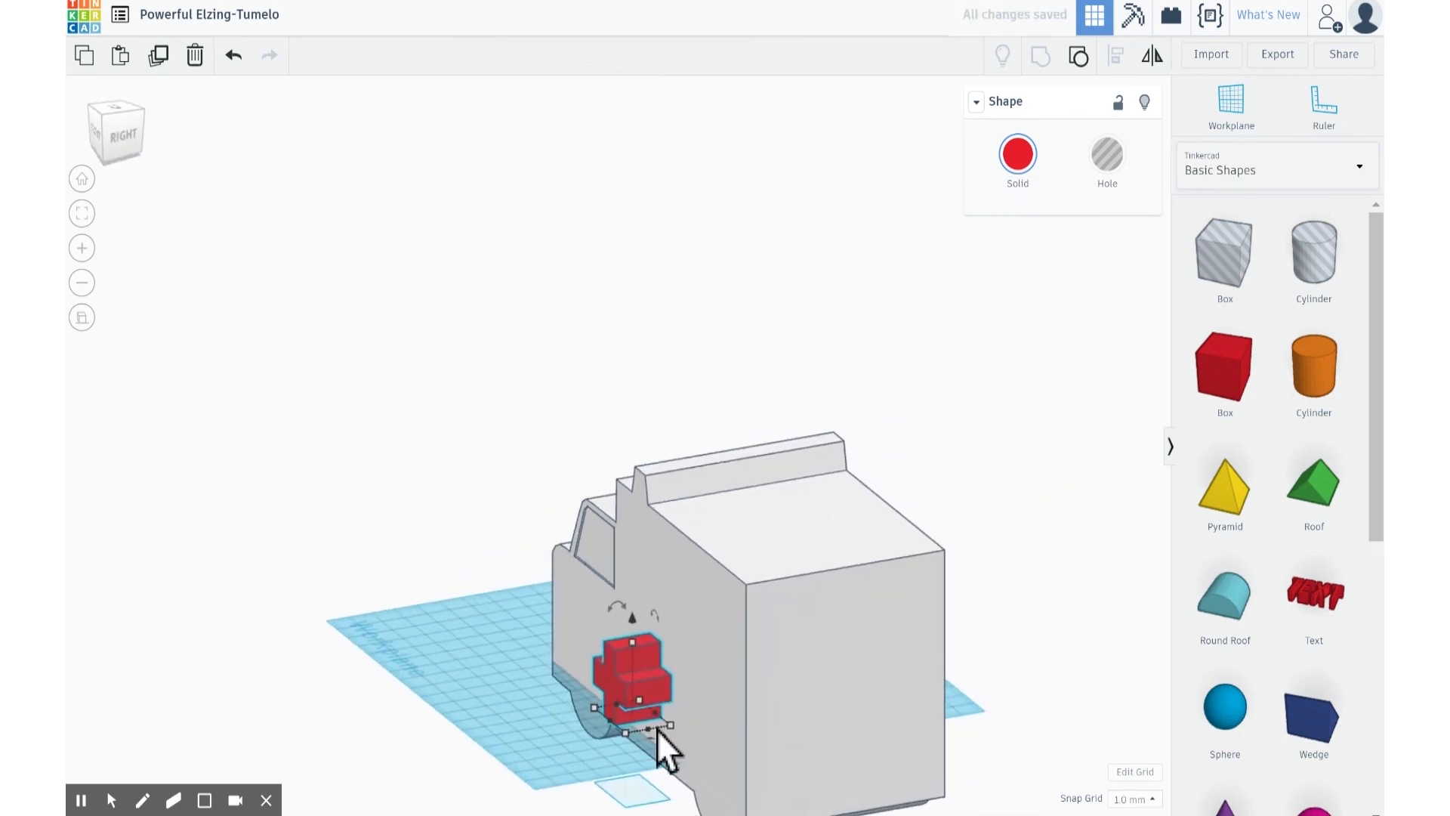
right_click_drag(545, 714, 948, 733)
left_click_drag(952, 711, 1009, 749)
Step: Shift the enlarged red cross toward the cab to center it along the rear compartment's side
key("Left")
key("Left")
key("Left")
key("Left")
key("Left")
key("Left")
key("Left")
key("Left")
key("Left")
key("Left")
key("Left")
key("Left")
key("Left")
key("Left")
key("Left")
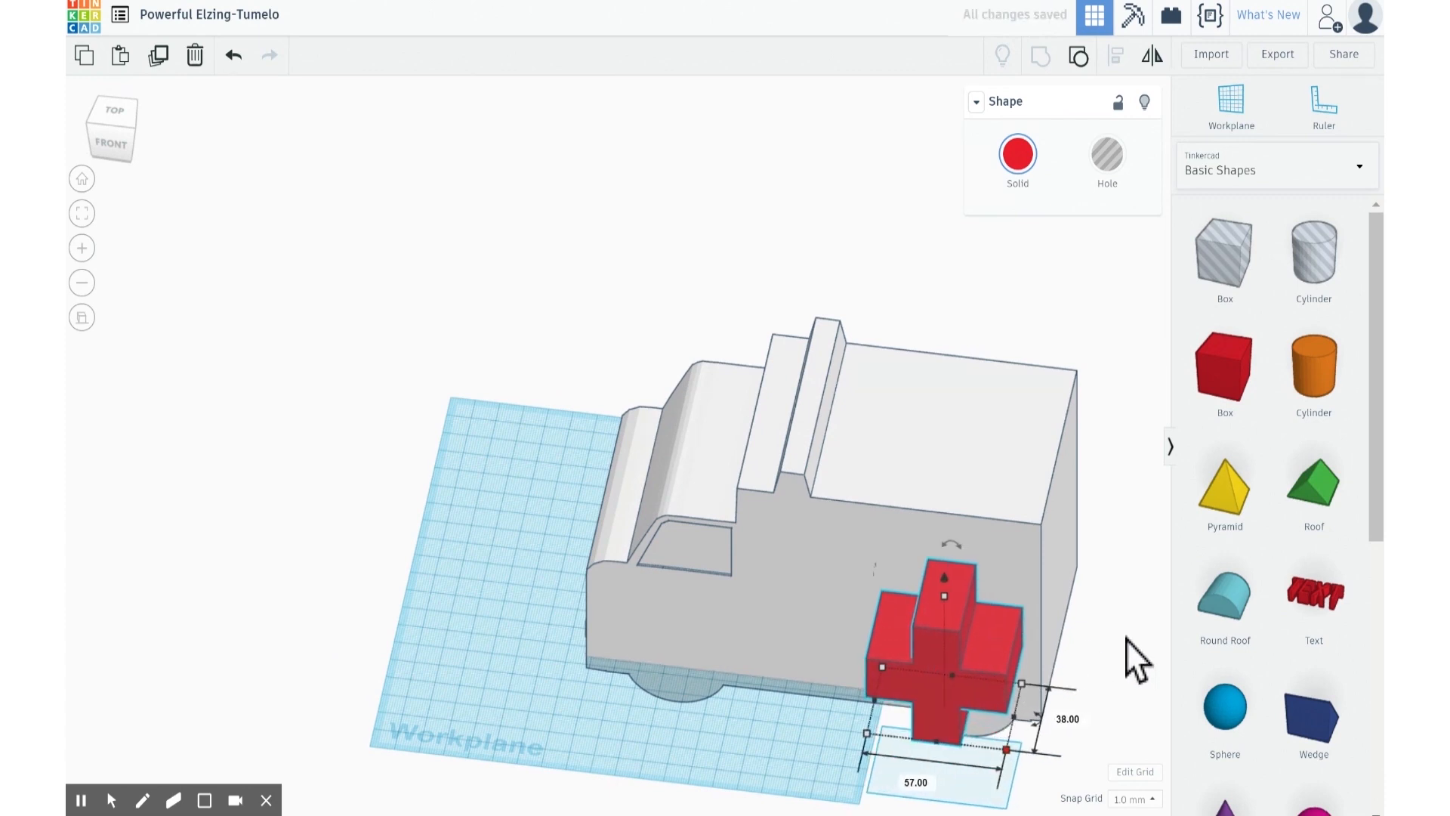
key("Left")
key("Left")
Step: Push the red cross sideways into the ambulance body so only a shallow part protrudes from the side wall
right_click_drag(1103, 623, 800, 572)
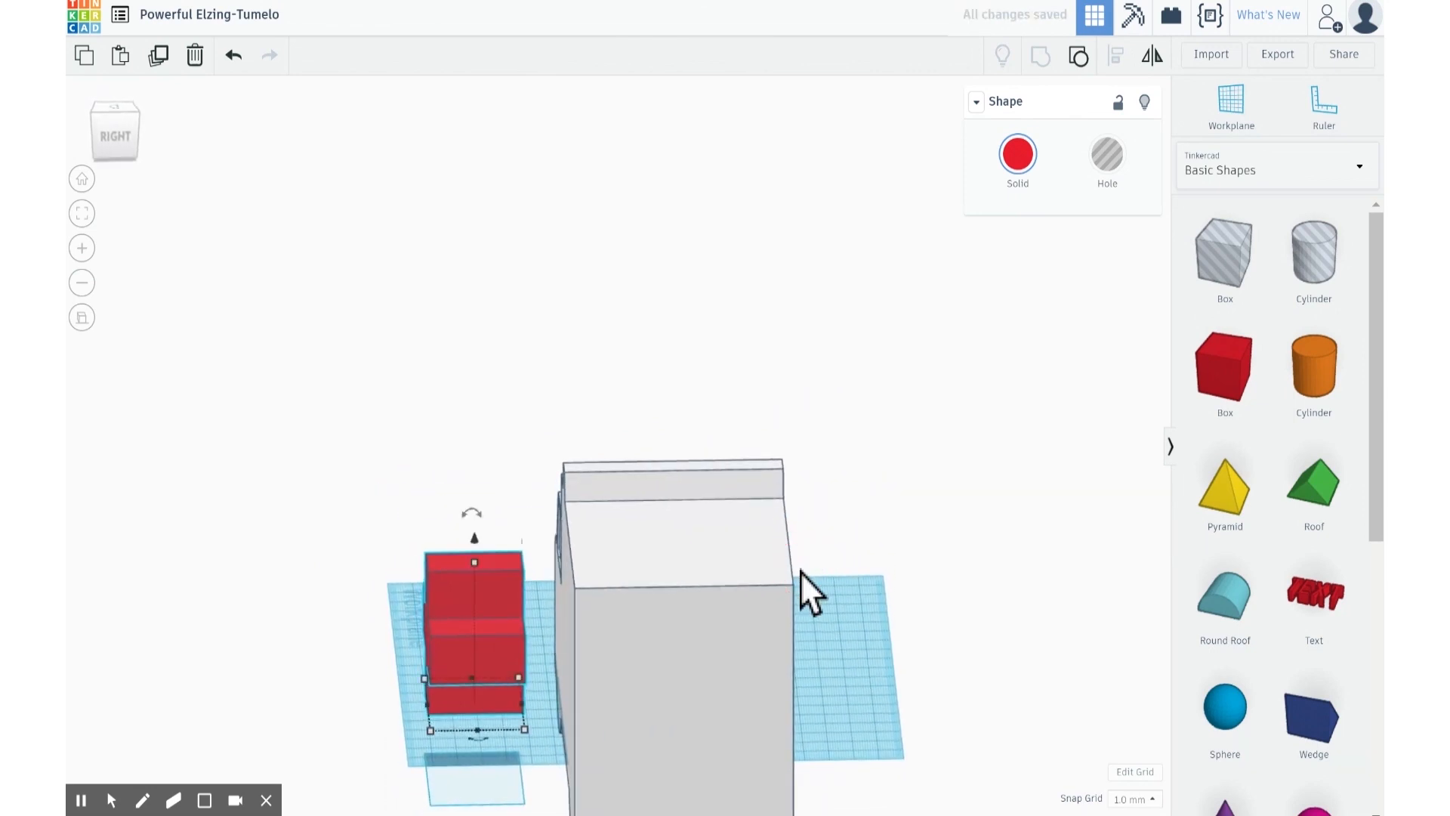
key("Right")
key("Right")
key("Right")
key("Right")
key("Right")
key("Right")
key("Right")
key("Right")
key("Right")
key("Right")
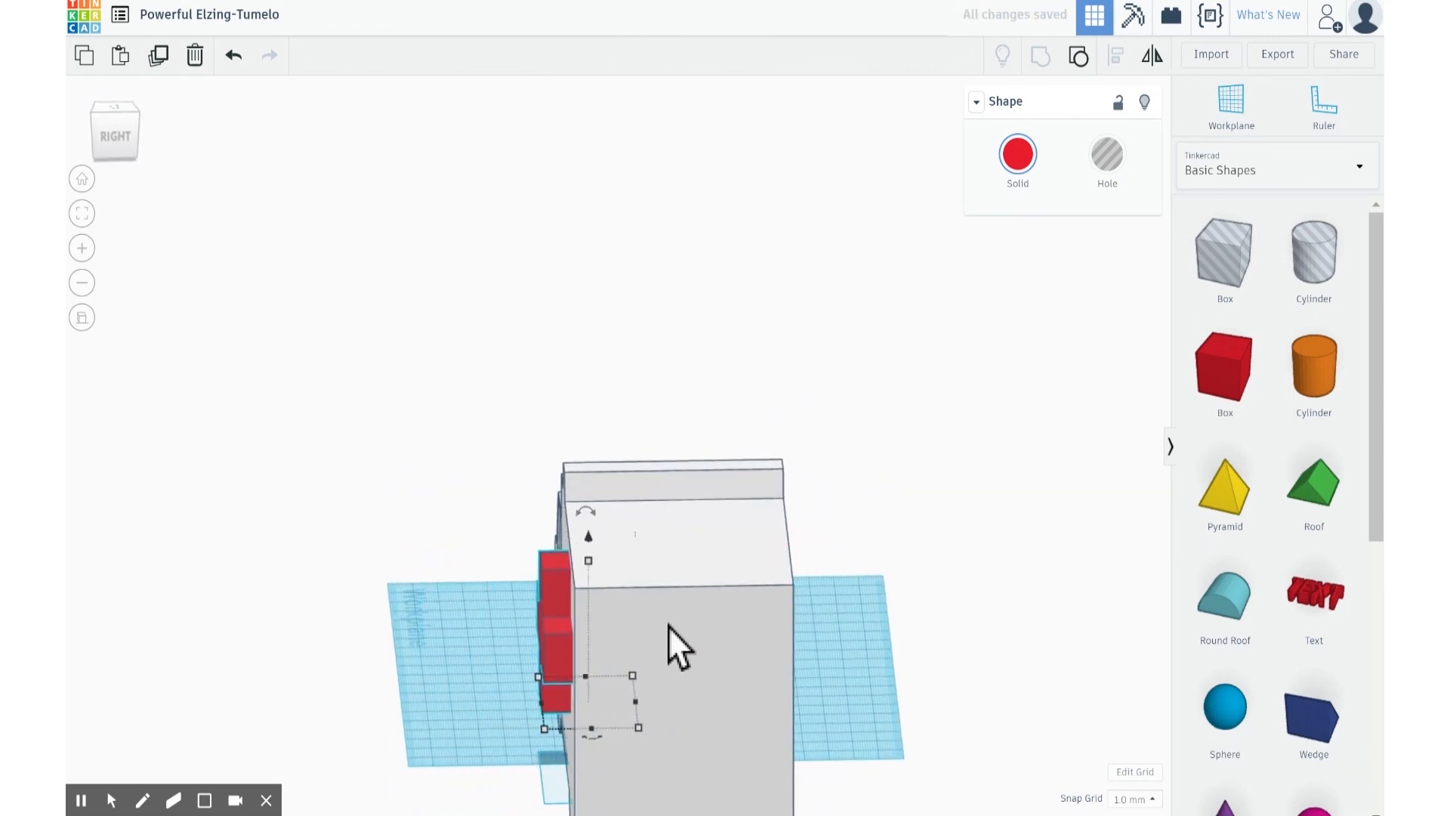
key("Right")
Step: Lower the red cross by 2 mm and shift it 2 mm toward the cab on the side wall
right_click_drag(655, 648, 954, 610)
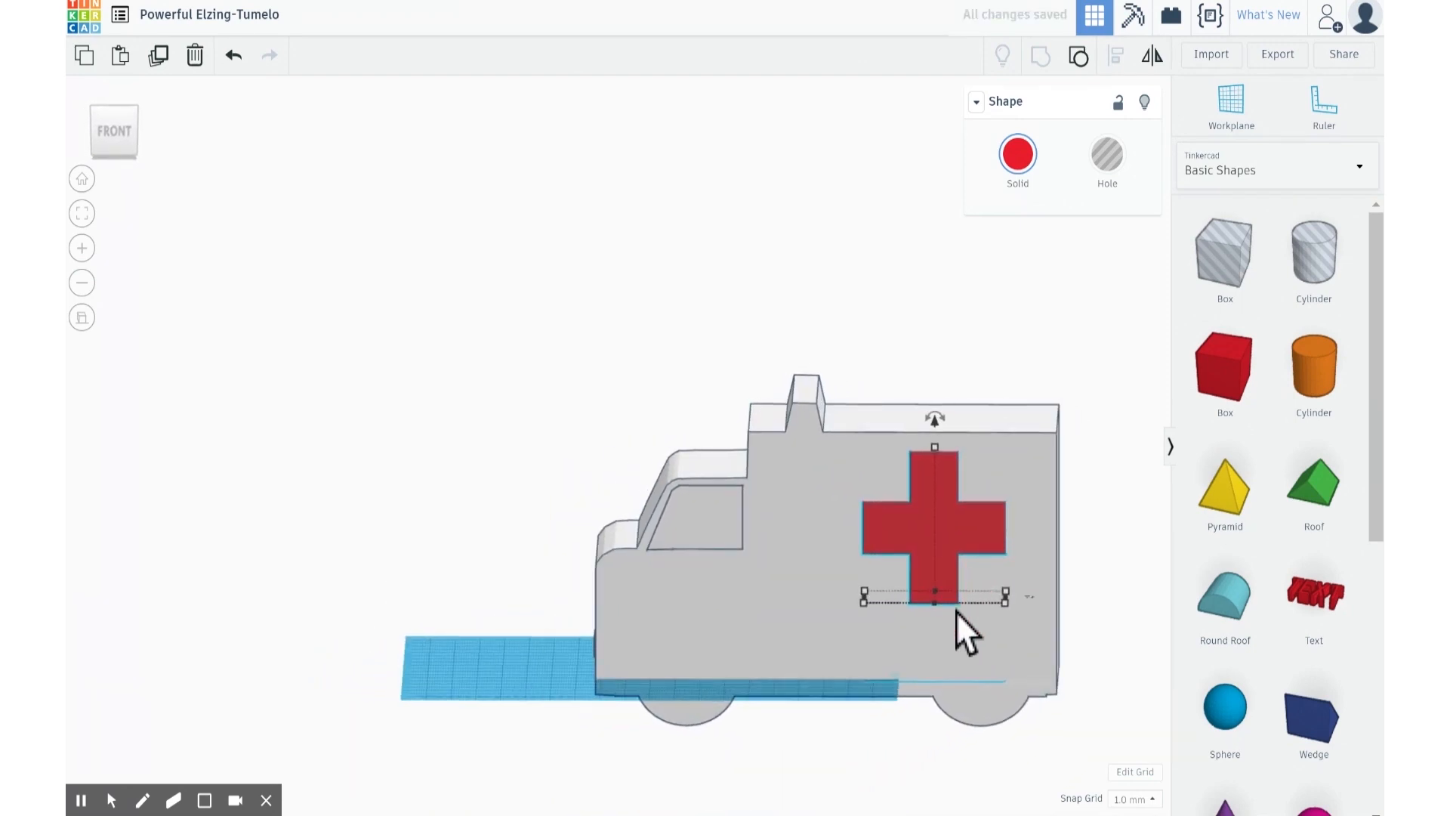
key("ctrl+Down")
key("ctrl+Down")
key("Left")
key("Left")
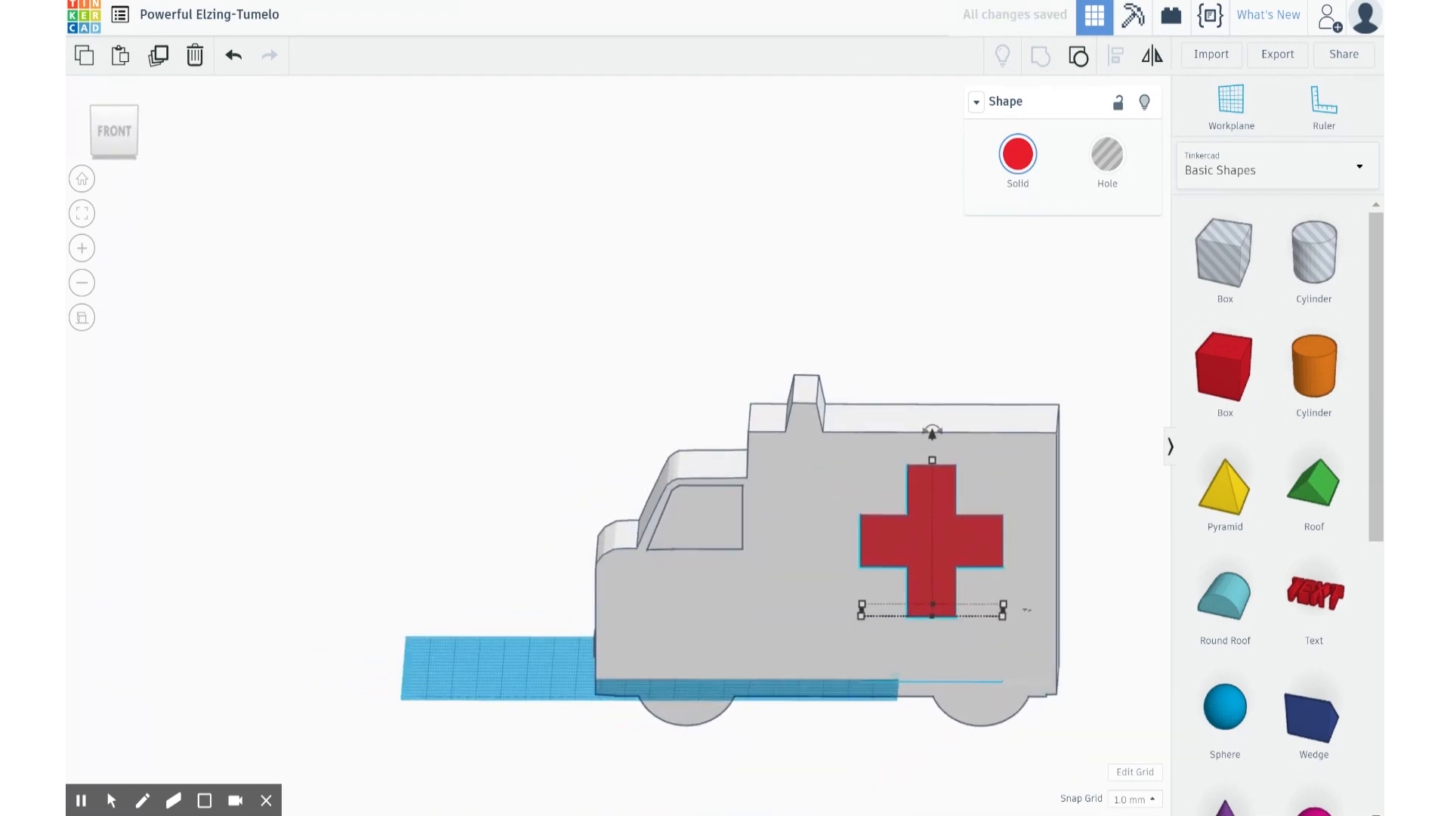
Step: Sink the red cross 1 mm deeper into the ambulance's side wall
right_click_drag(1089, 565, 730, 614)
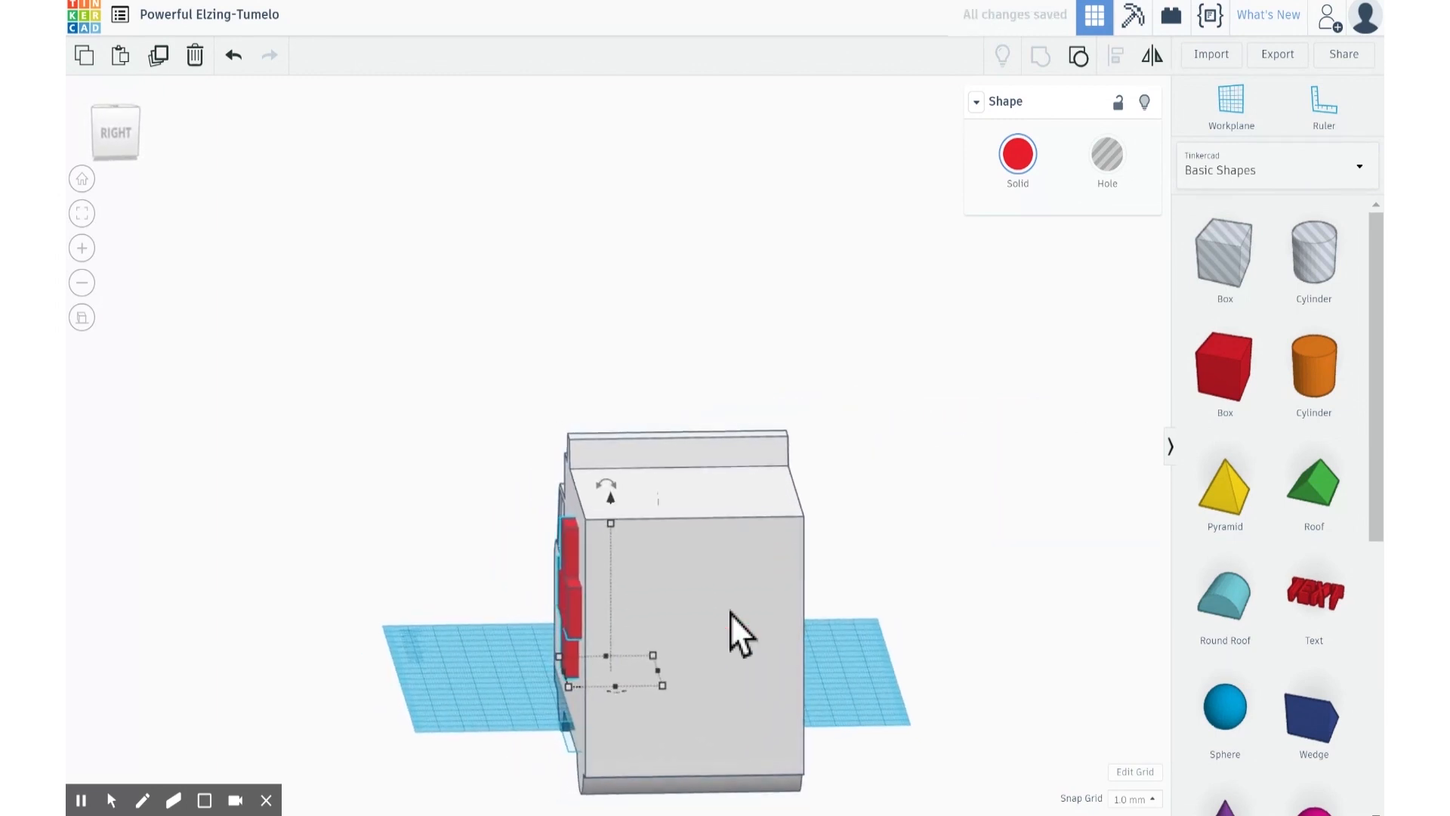
key("Right")
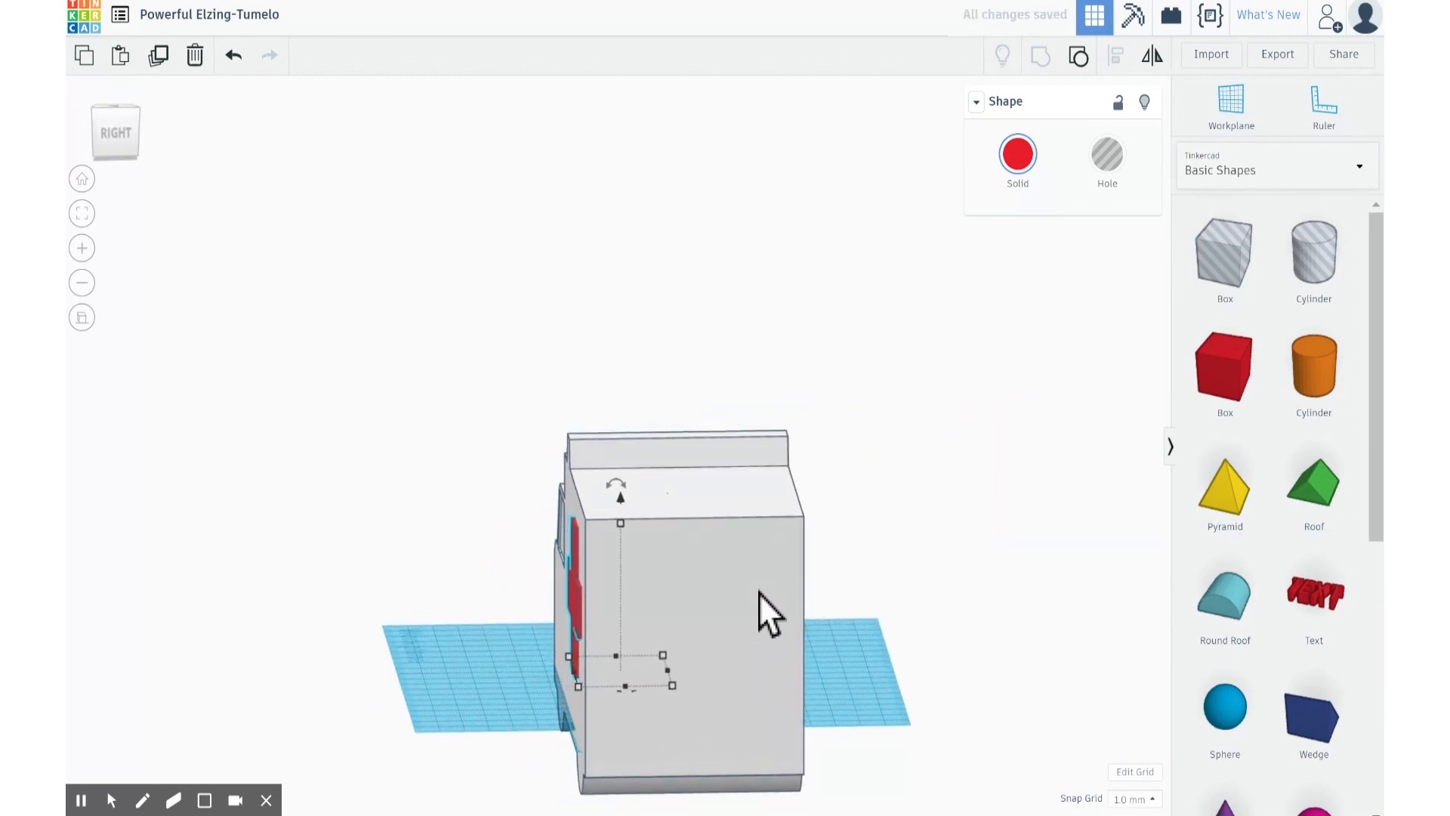
right_click_drag(412, 465, 724, 417)
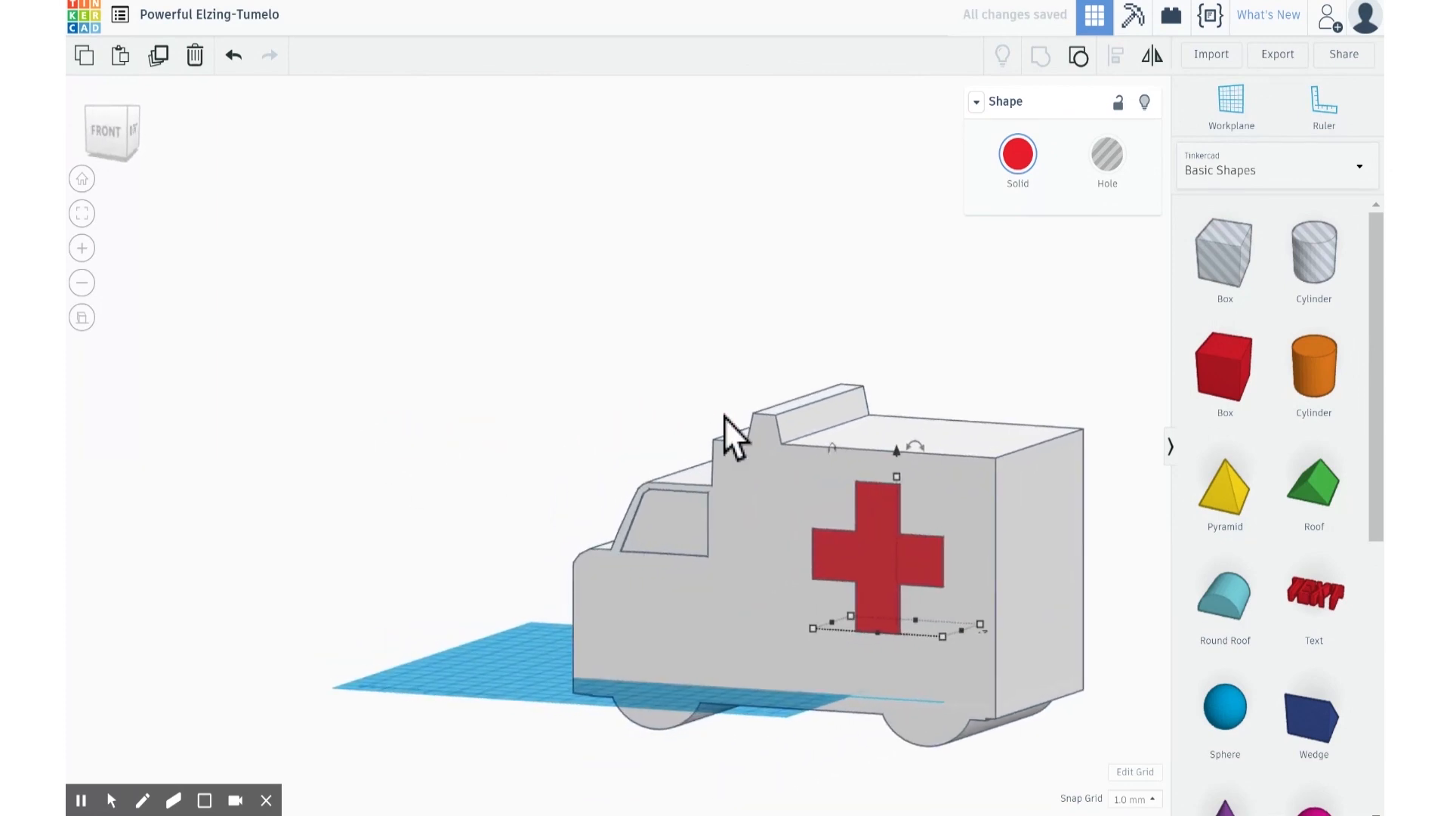
left_click_drag(946, 394, 716, 666)
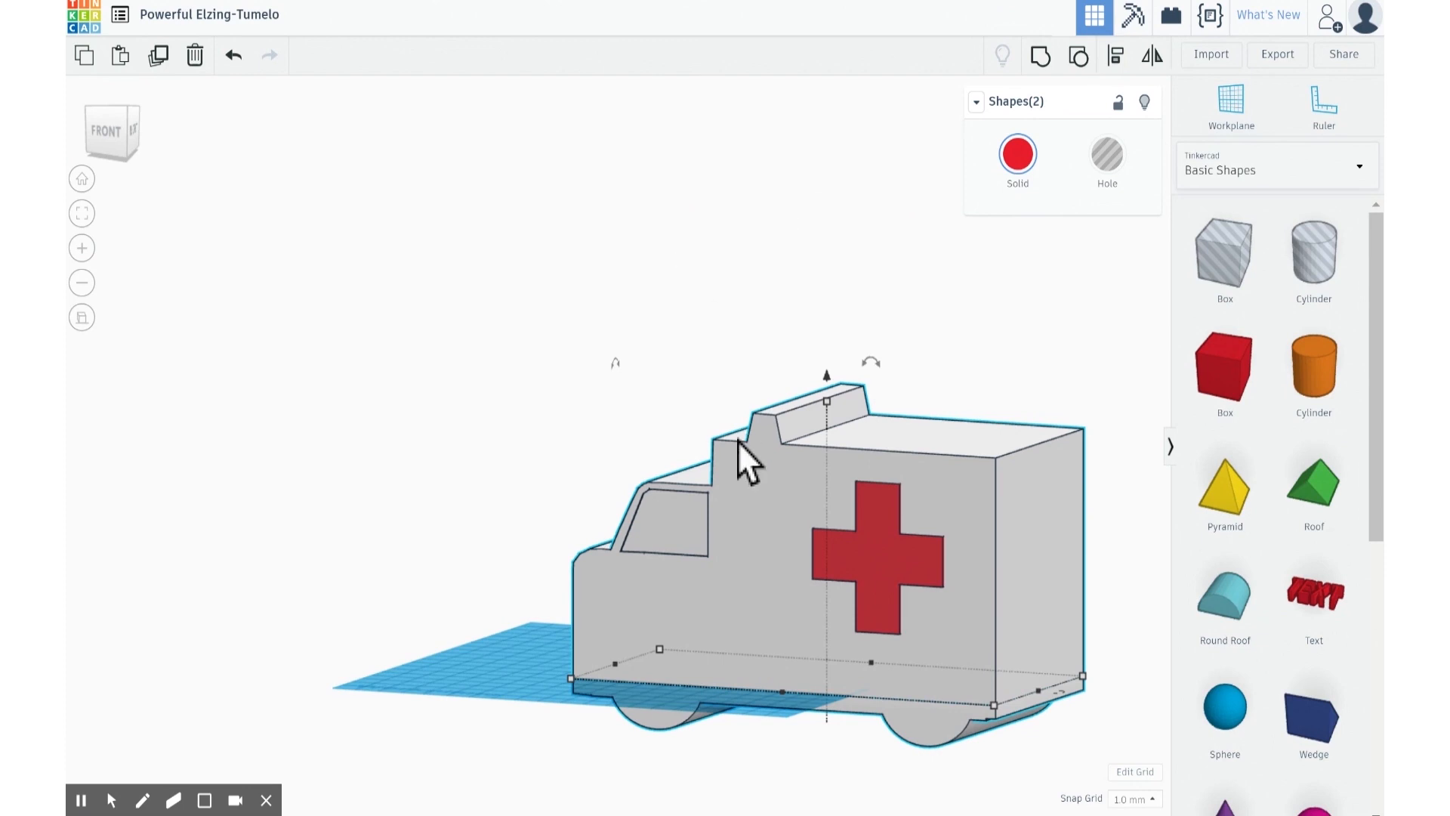
left_click(436, 753)
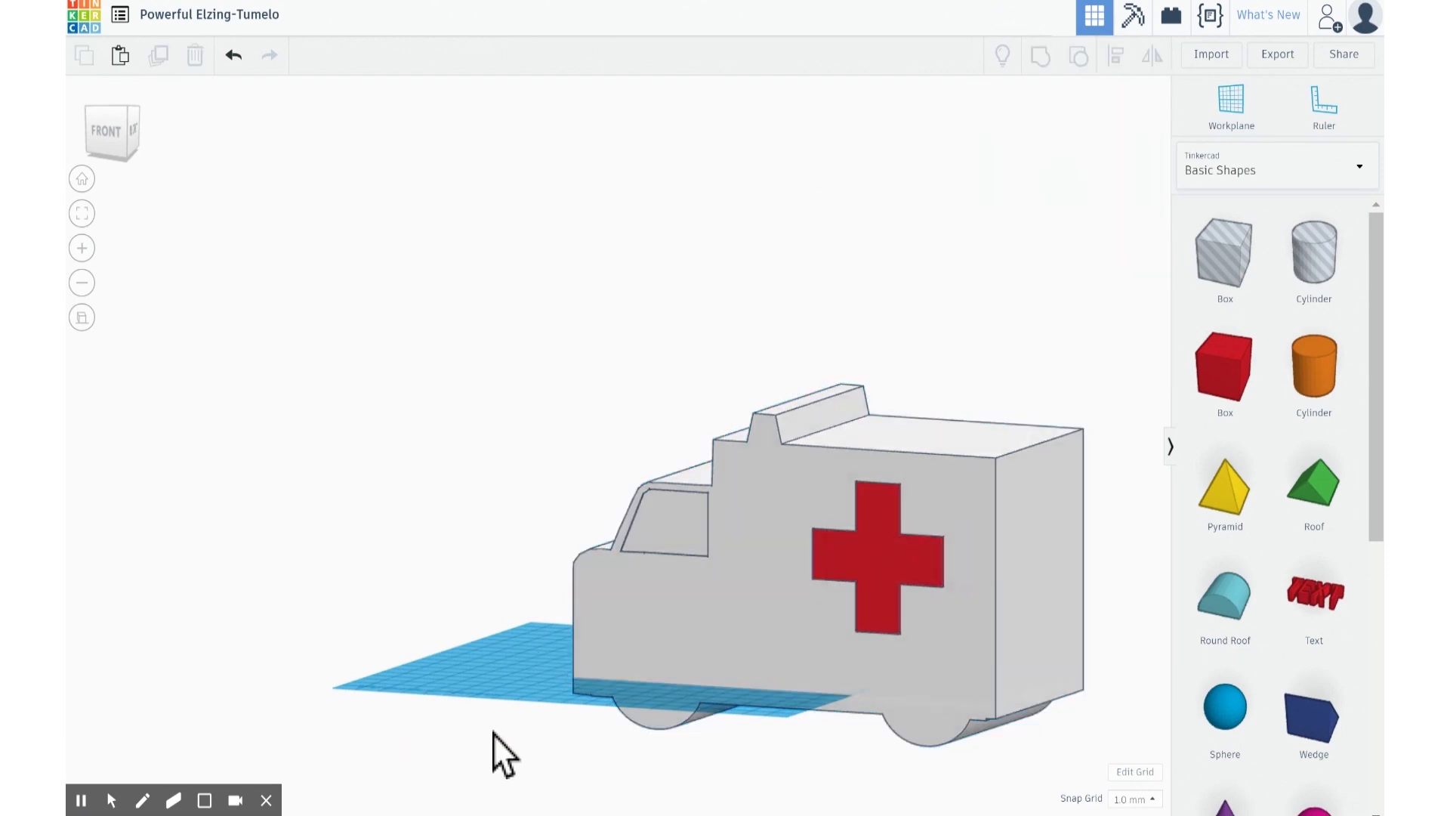
Step: Duplicate the red cross and move the copy through the body until it protrudes slightly from the opposite side wall
left_click(886, 555)
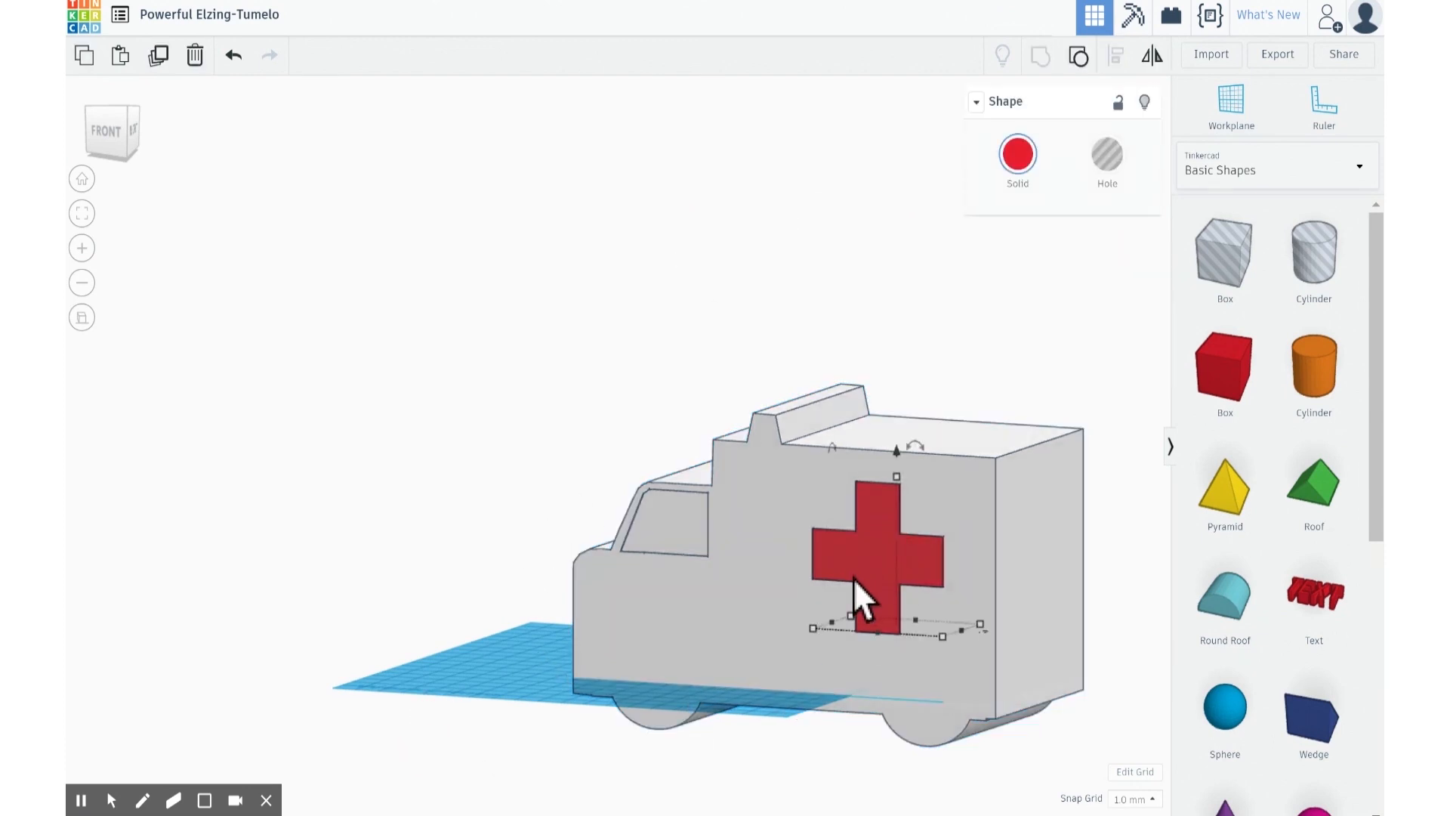
right_click_drag(628, 315, 332, 382)
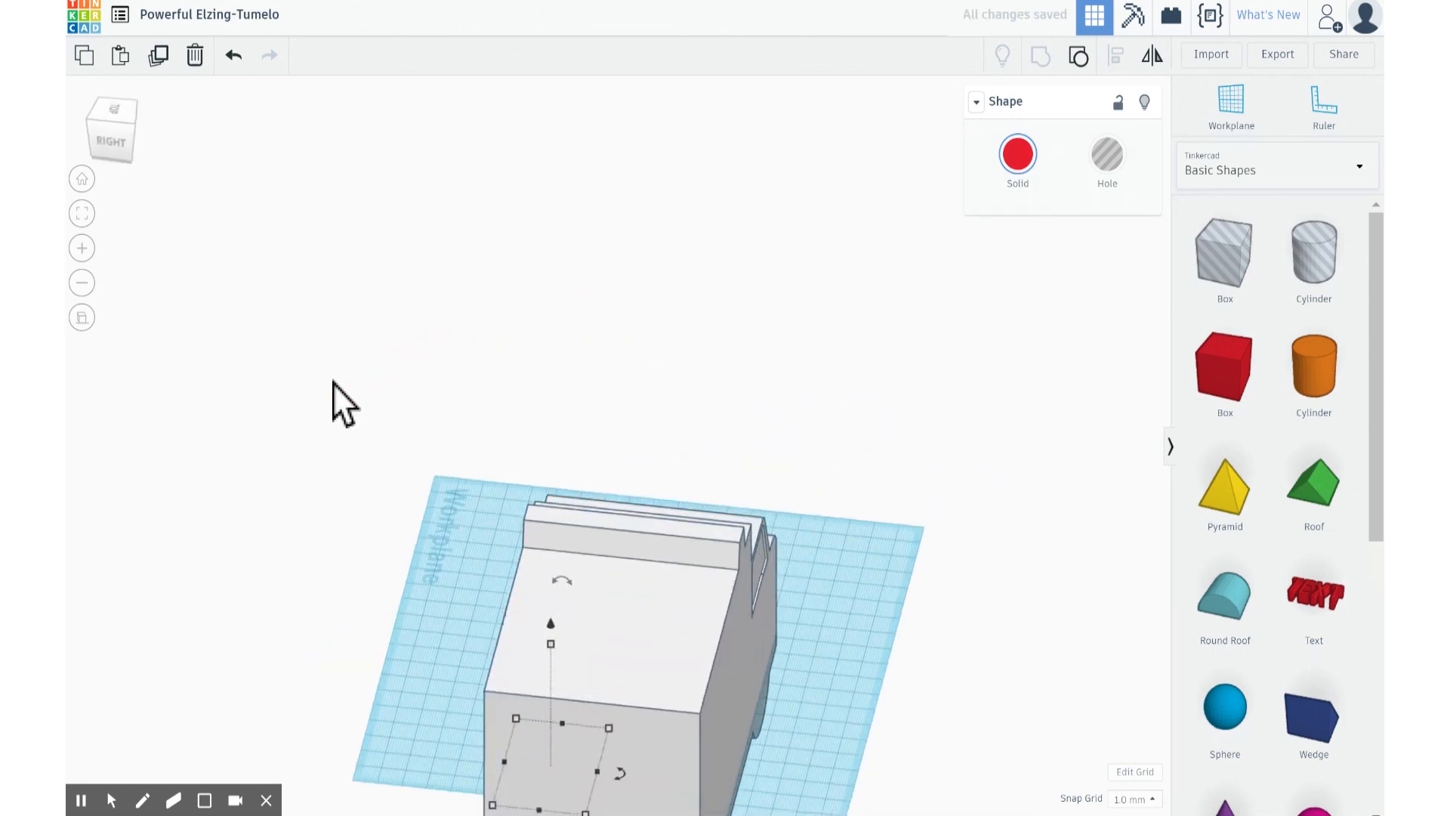
key("Right")
key("Right")
key("Right")
key("Right")
key("Right")
key("Right")
key("Right")
key("Right")
key("Right")
key("Right")
key("Right")
key("Right")
key("Right")
key("Right")
key("Right")
key("Right")
key("Right")
key("Right")
key("Right")
key("Right")
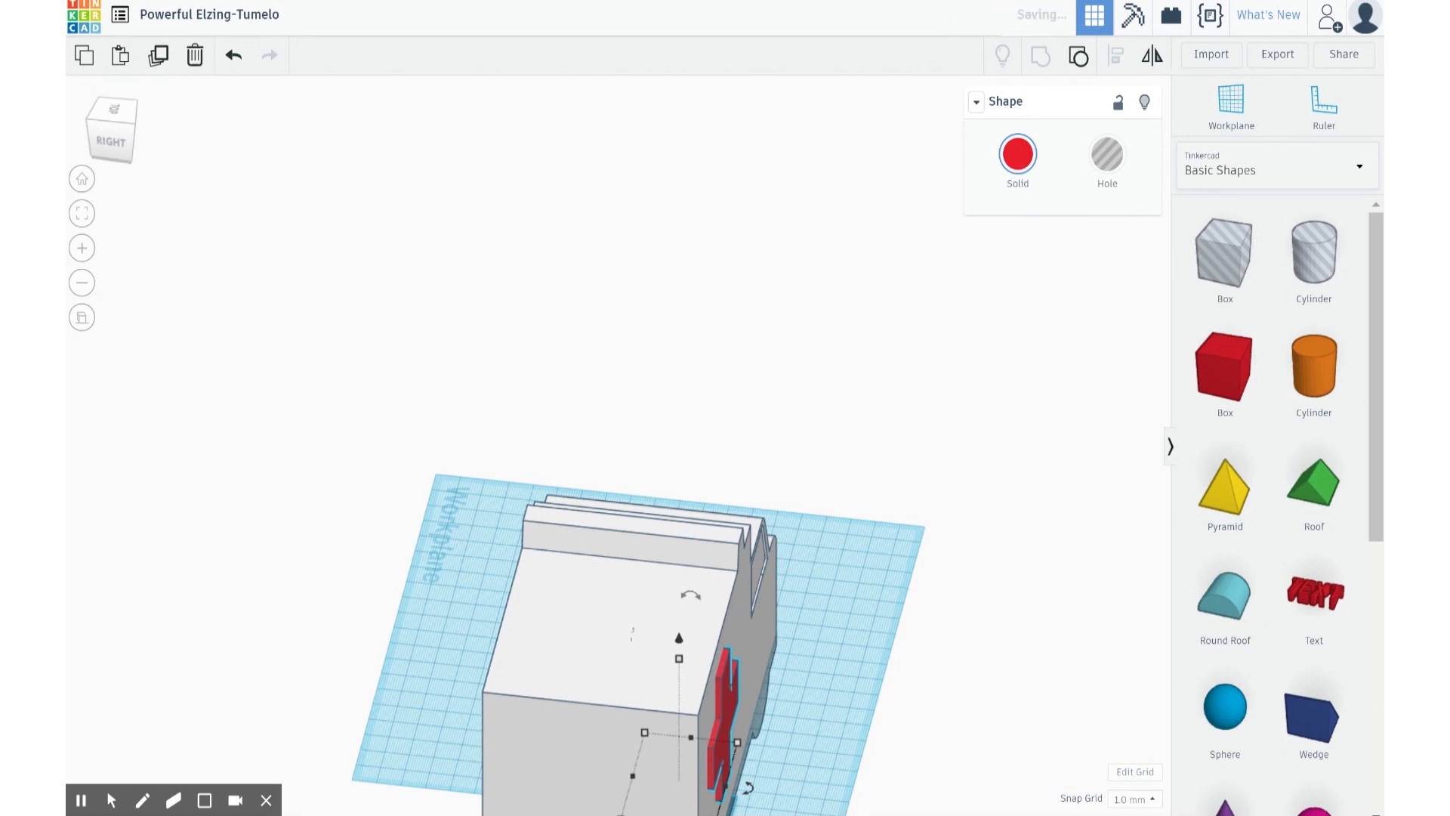
Step: Group the ambulance body and both red crosses into a single shape
left_click(244, 439)
right_click_drag(420, 441, 574, 400)
left_click_drag(476, 264, 1068, 788)
left_click(1042, 60)
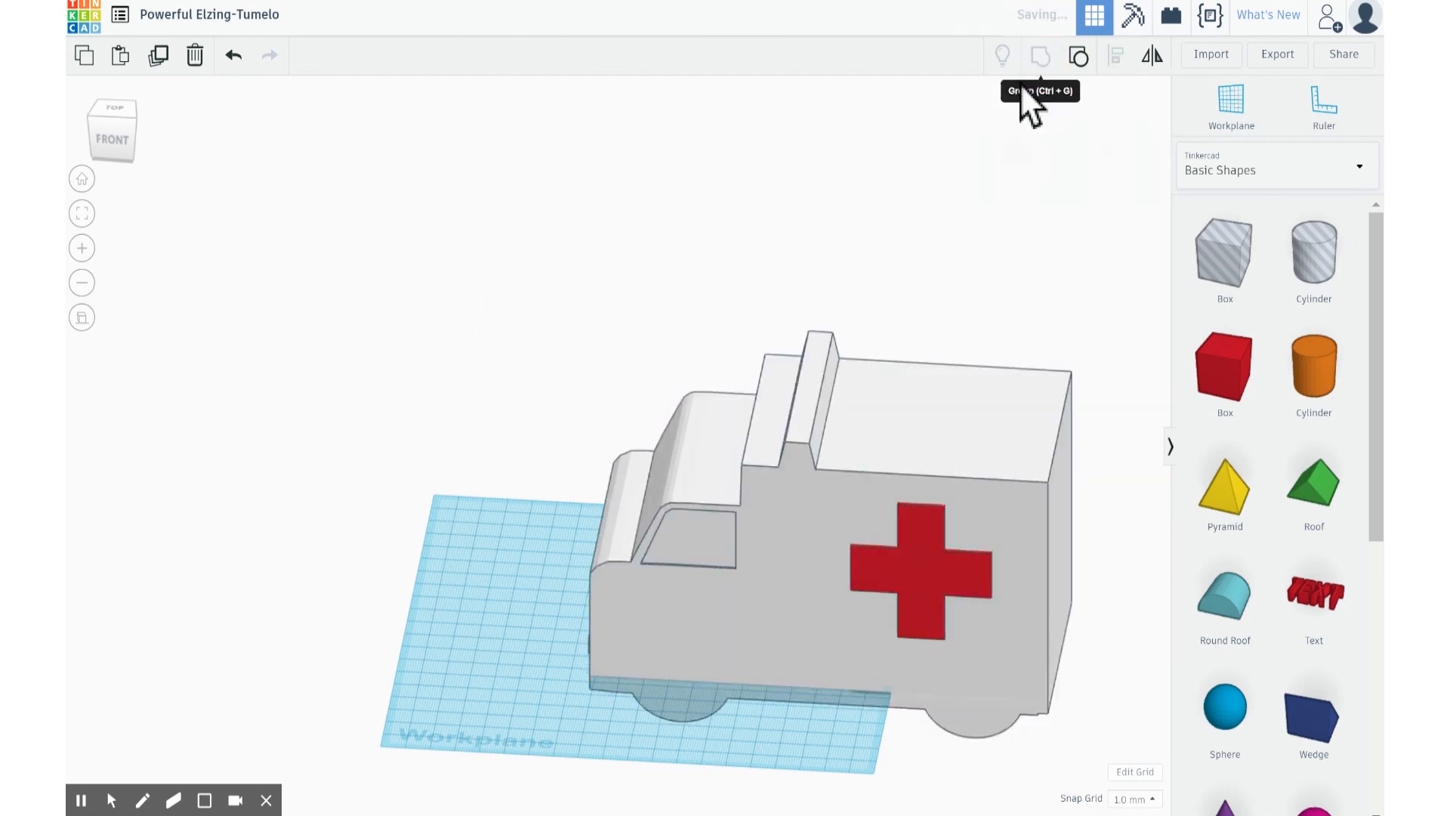
Step: Examine the grouped ambulance from the front, both sides and rear, checking the crosses, lights and windows
right_click_drag(482, 352, 520, 359)
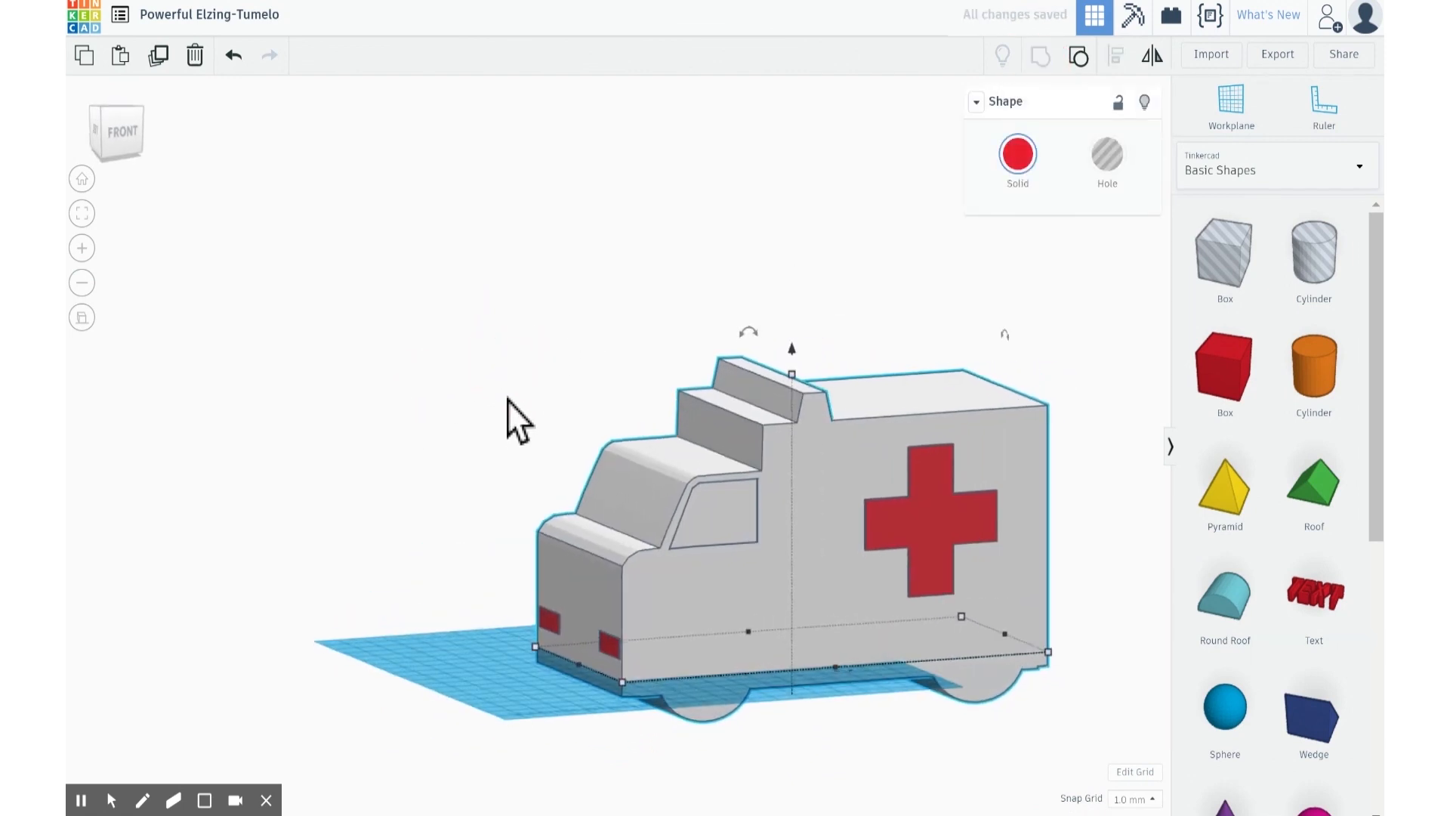
left_click(473, 362)
left_click(769, 586)
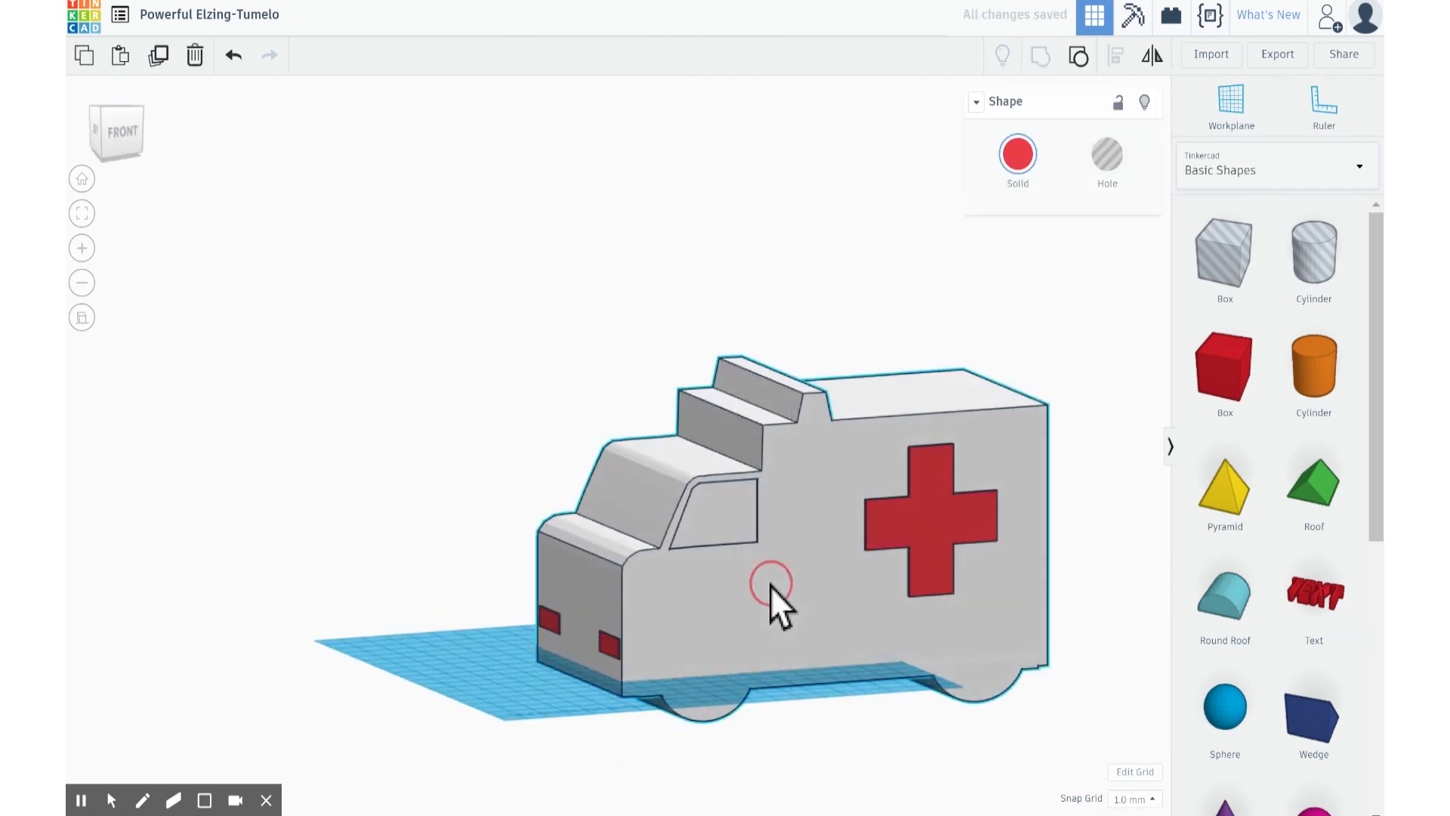
right_click_drag(821, 744, 888, 706)
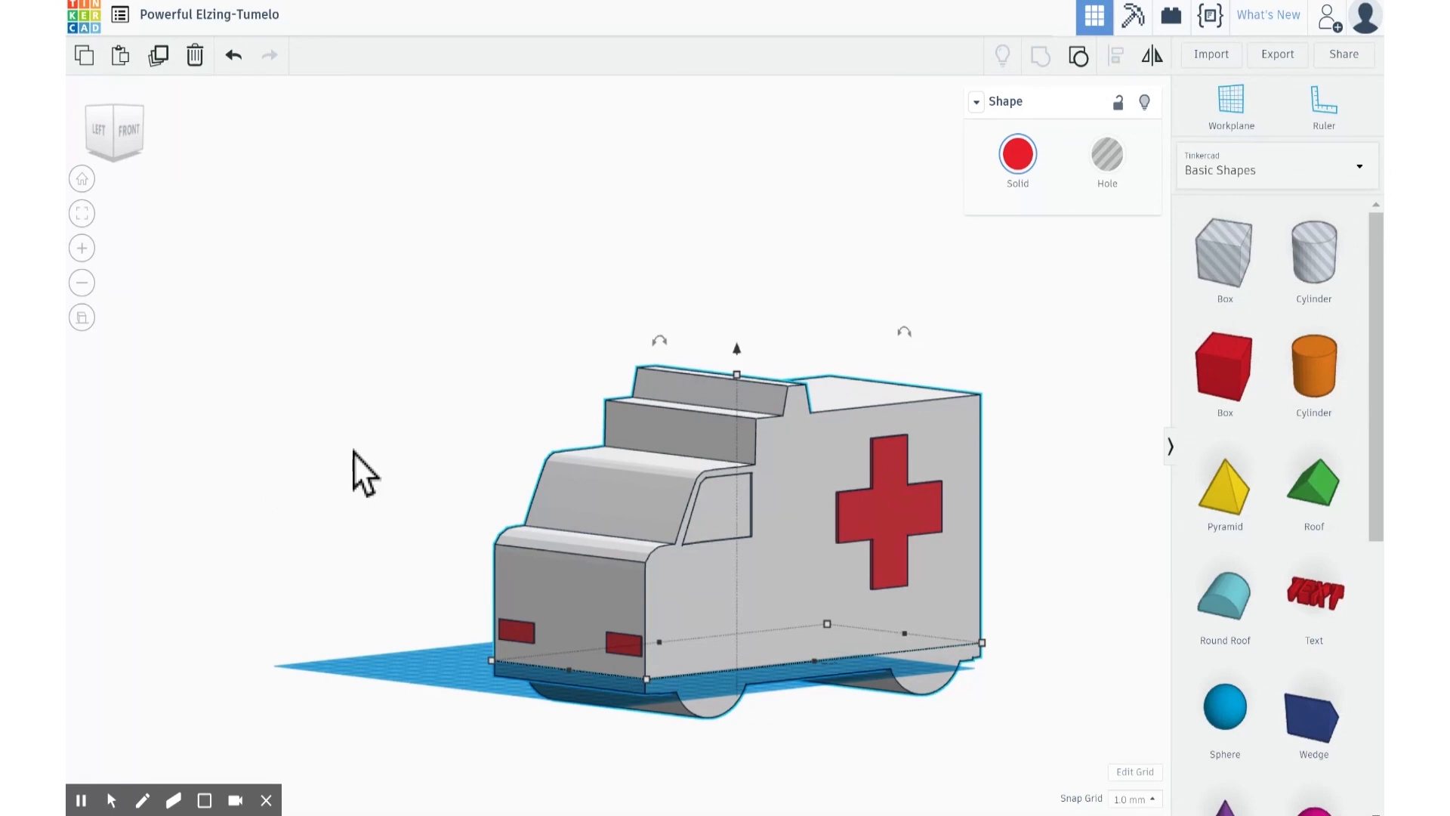
right_click_drag(628, 297, 576, 415)
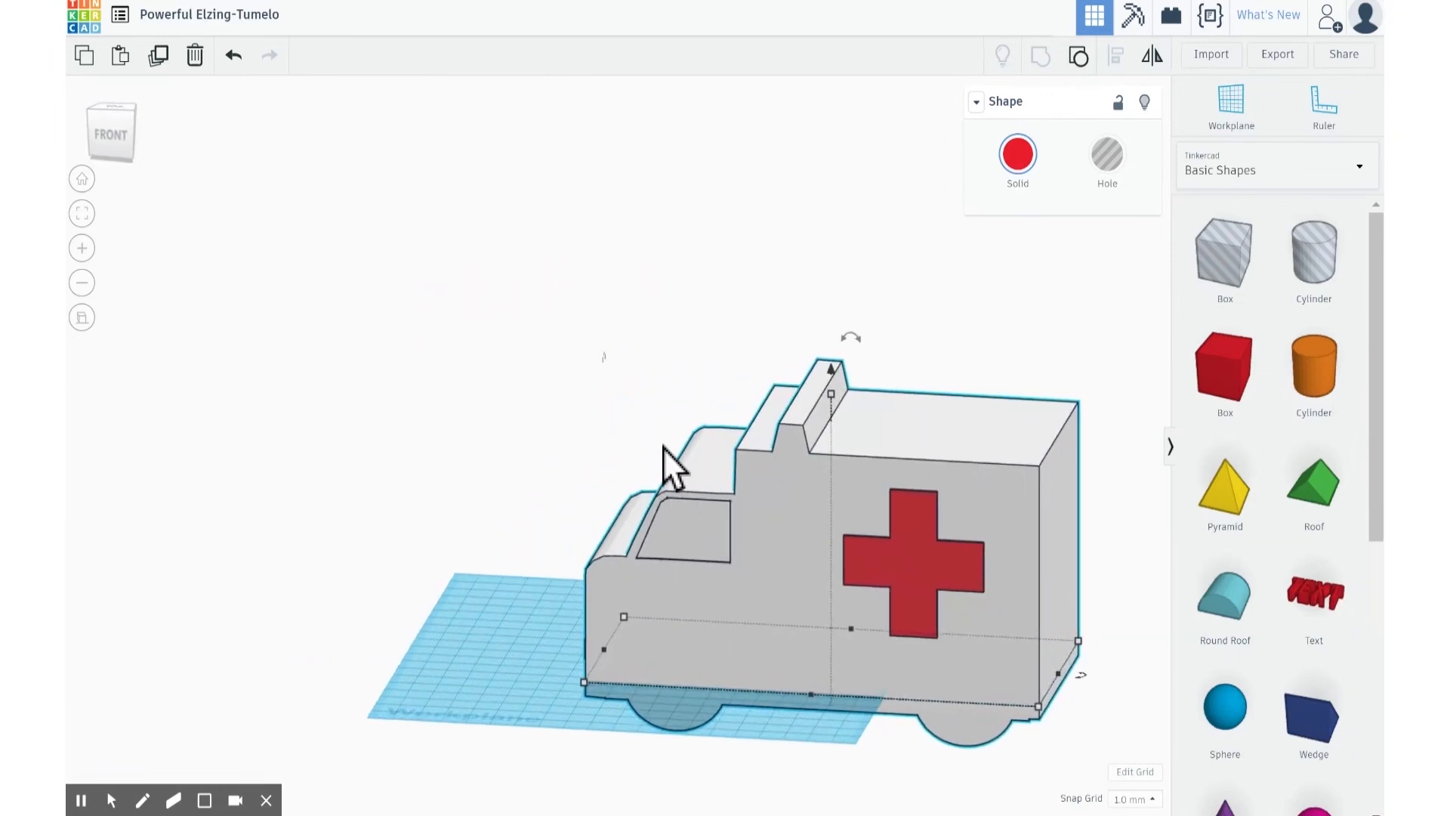
right_click_drag(492, 501, 1035, 537)
right_click_drag(1077, 586, 729, 542)
right_click_drag(457, 605, 853, 577)
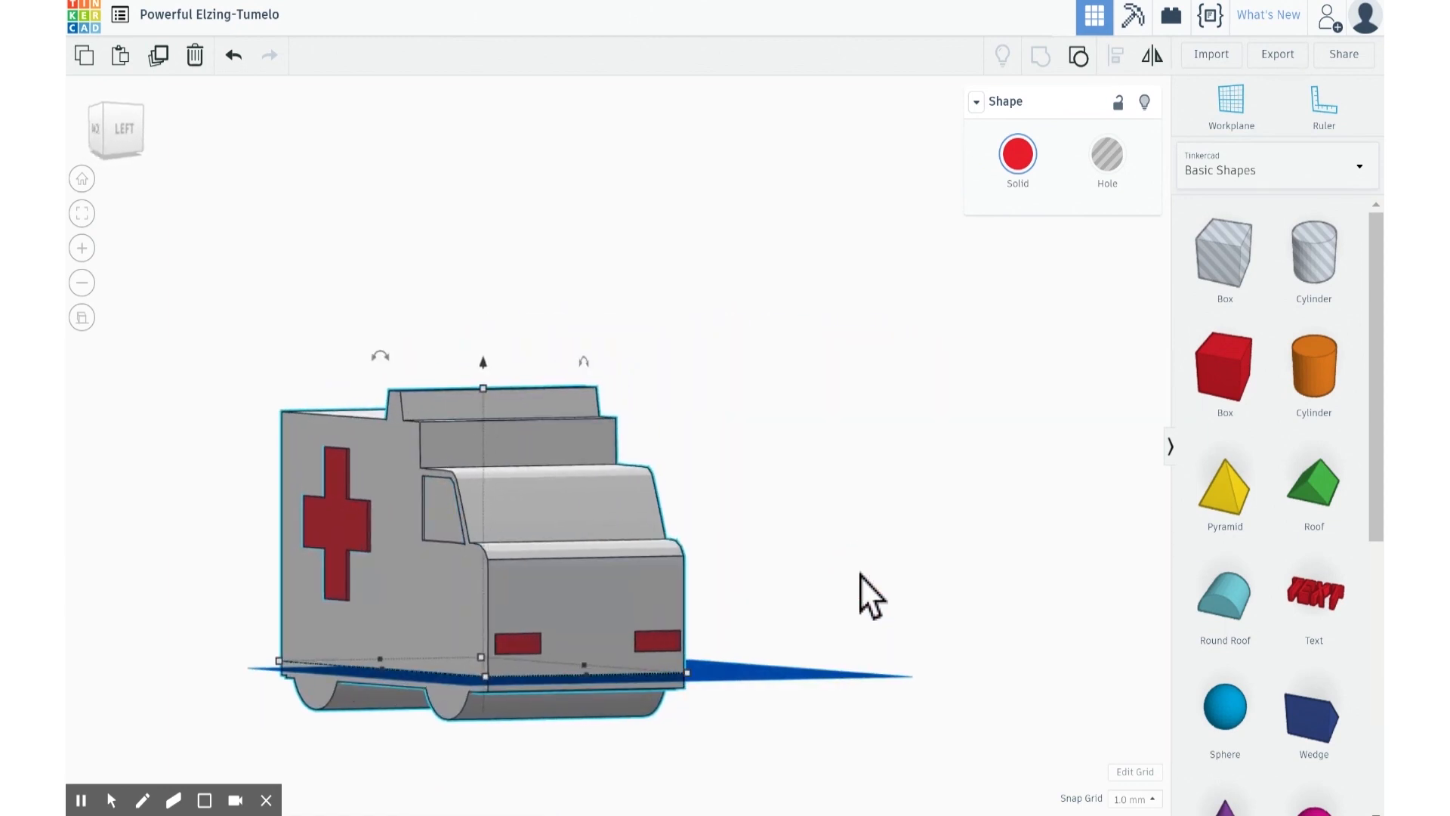
right_click_drag(859, 574, 707, 608)
right_click_drag(555, 499, 591, 512)
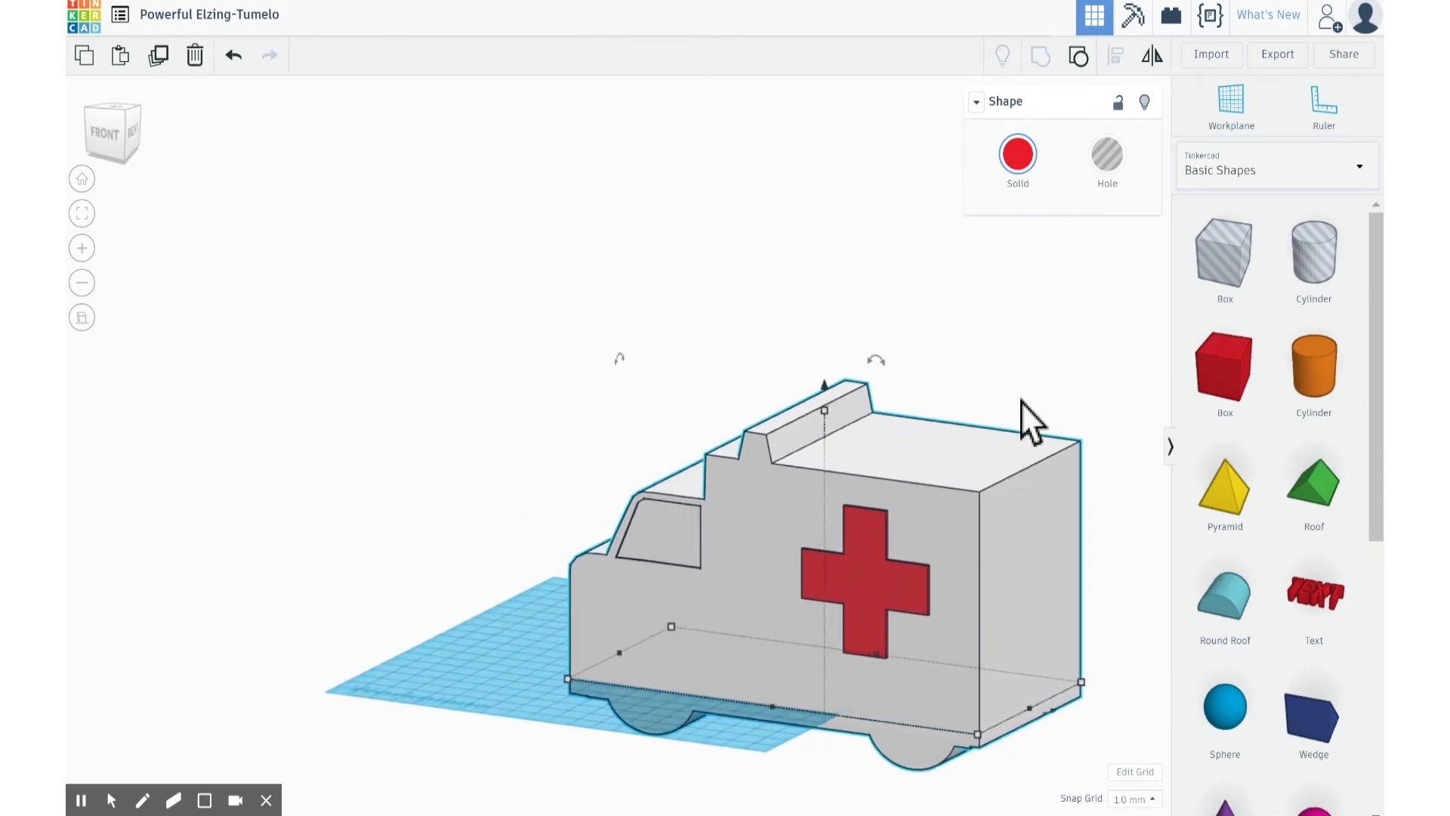
mouse_move(1138, 324)
right_mouse_down()
mouse_move(1089, 321)
mouse_move(1121, 305)
right_mouse_up()
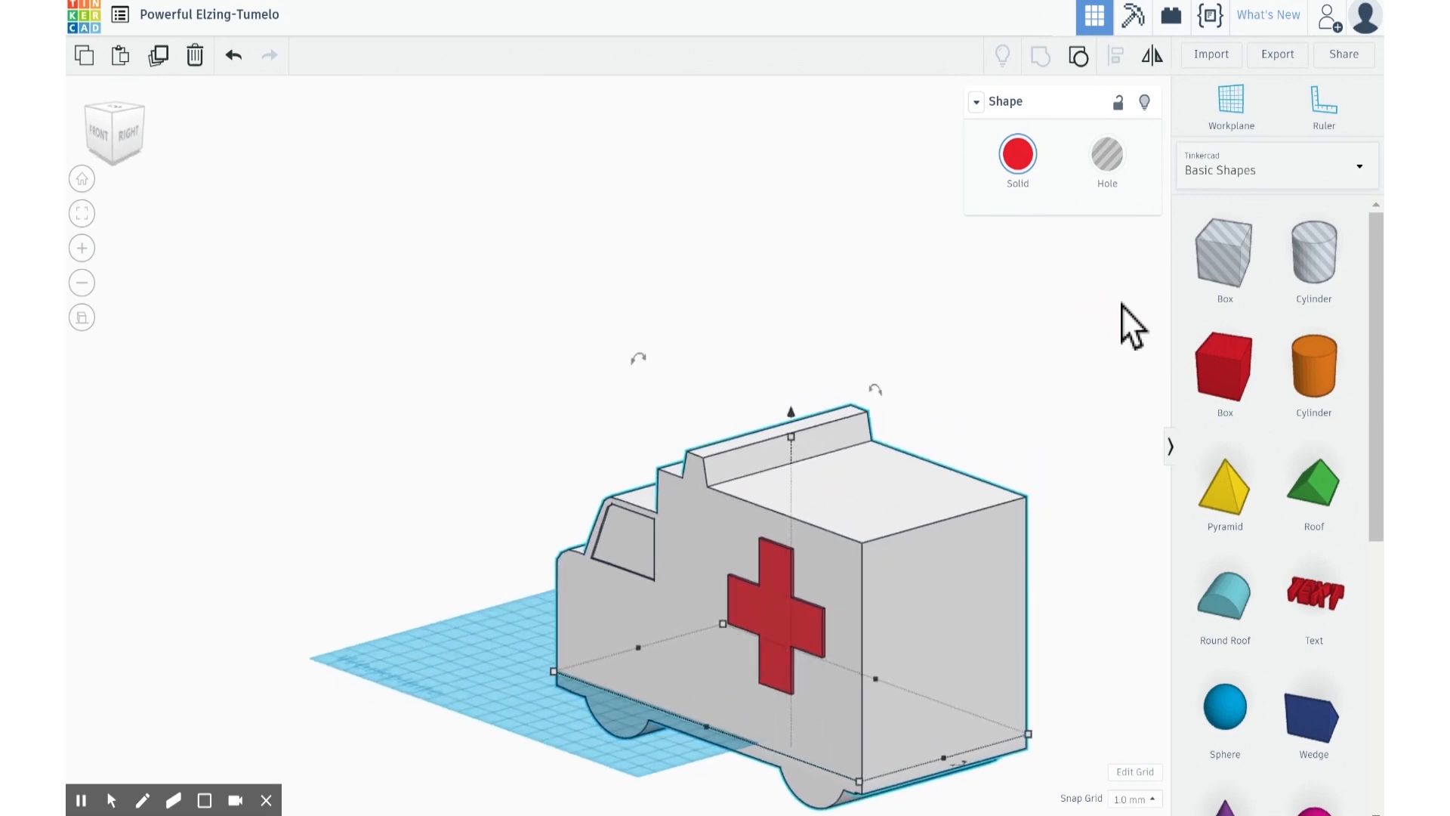
mouse_move(1028, 571)
right_mouse_down()
mouse_move(1010, 595)
mouse_move(1020, 560)
right_mouse_up()
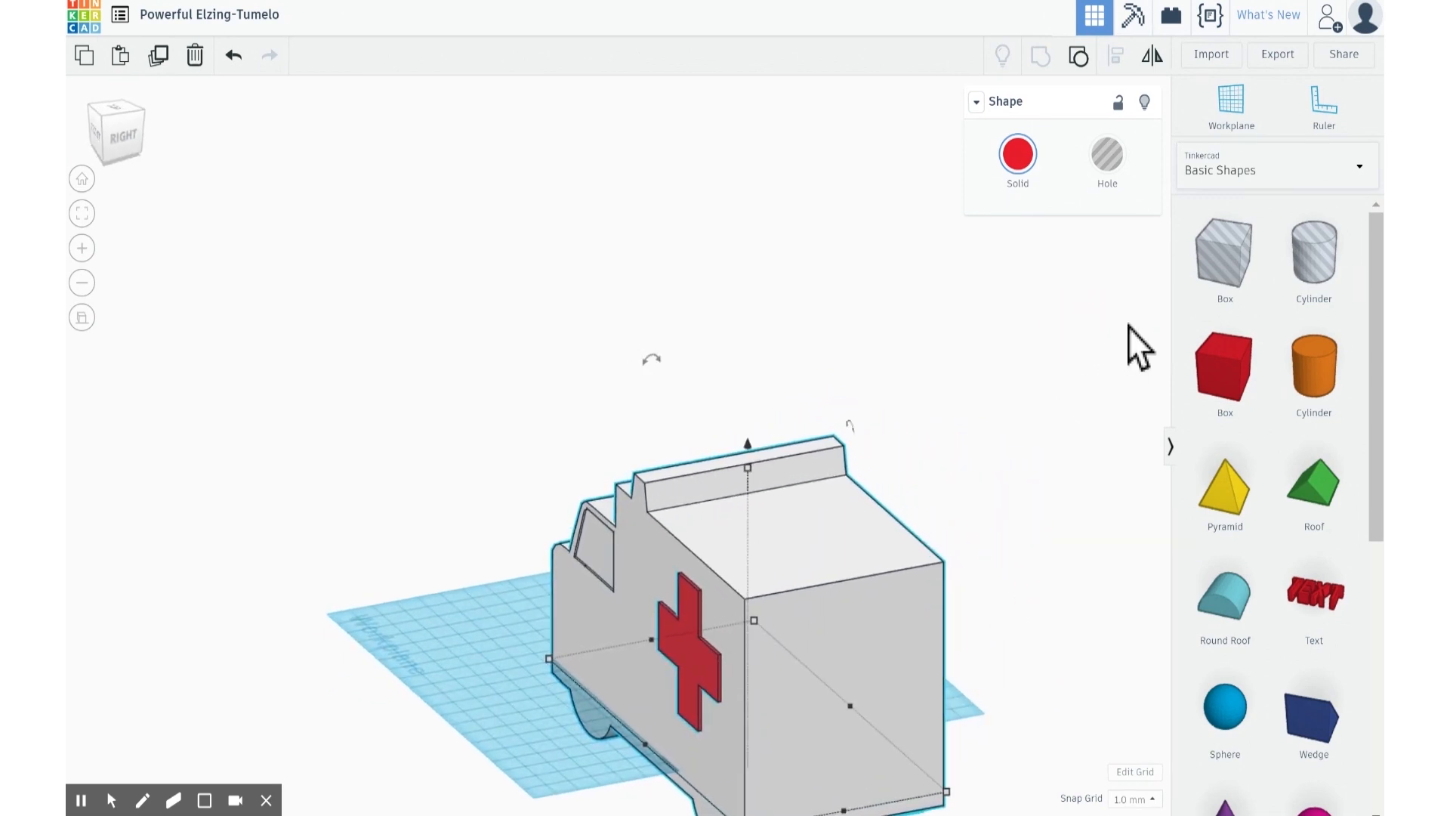
Step: Add a box hole near the ambulance and raise it to about roof height
left_click_drag(1223, 262, 1244, 262)
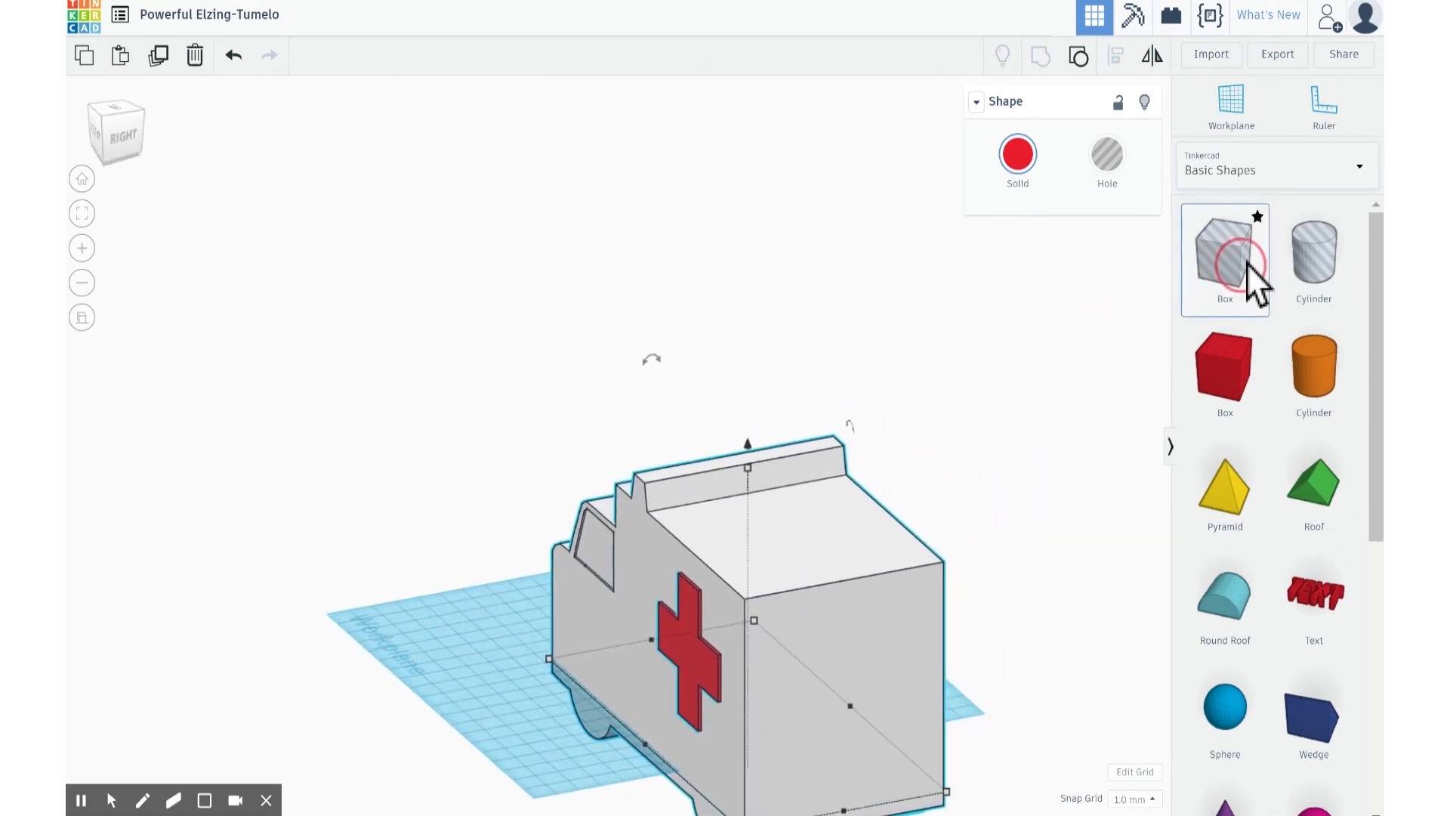
left_click_drag(819, 696, 814, 690)
right_click_drag(514, 324, 672, 342)
key("ctrl+Up")
key("ctrl+Up")
key("ctrl+Up")
key("ctrl+Up")
key("ctrl+Up")
key("ctrl+Up")
key("ctrl+Up")
key("ctrl+Up")
key("ctrl+Up")
key("ctrl+Up")
key("ctrl+Up")
key("ctrl+Up")
key("ctrl+Up")
key("ctrl+Up")
key("ctrl+Up")
key("ctrl+Up")
key("ctrl+Up")
key("ctrl+Up")
key("ctrl+Up")
key("ctrl+Up")
key("ctrl+Up")
key("ctrl+Up")
key("ctrl+Up")
key("ctrl+Up")
key("ctrl+Up")
key("ctrl+Up")
key("ctrl+Up")
key("ctrl+Up")
key("ctrl+Up")
key("ctrl+Up")
key("ctrl+Up")
key("ctrl+Up")
key("ctrl+Up")
key("ctrl+Up")
key("ctrl+Up")
key("ctrl+Up")
key("ctrl+Up")
key("ctrl+Up")
key("ctrl+Up")
key("ctrl+Up")
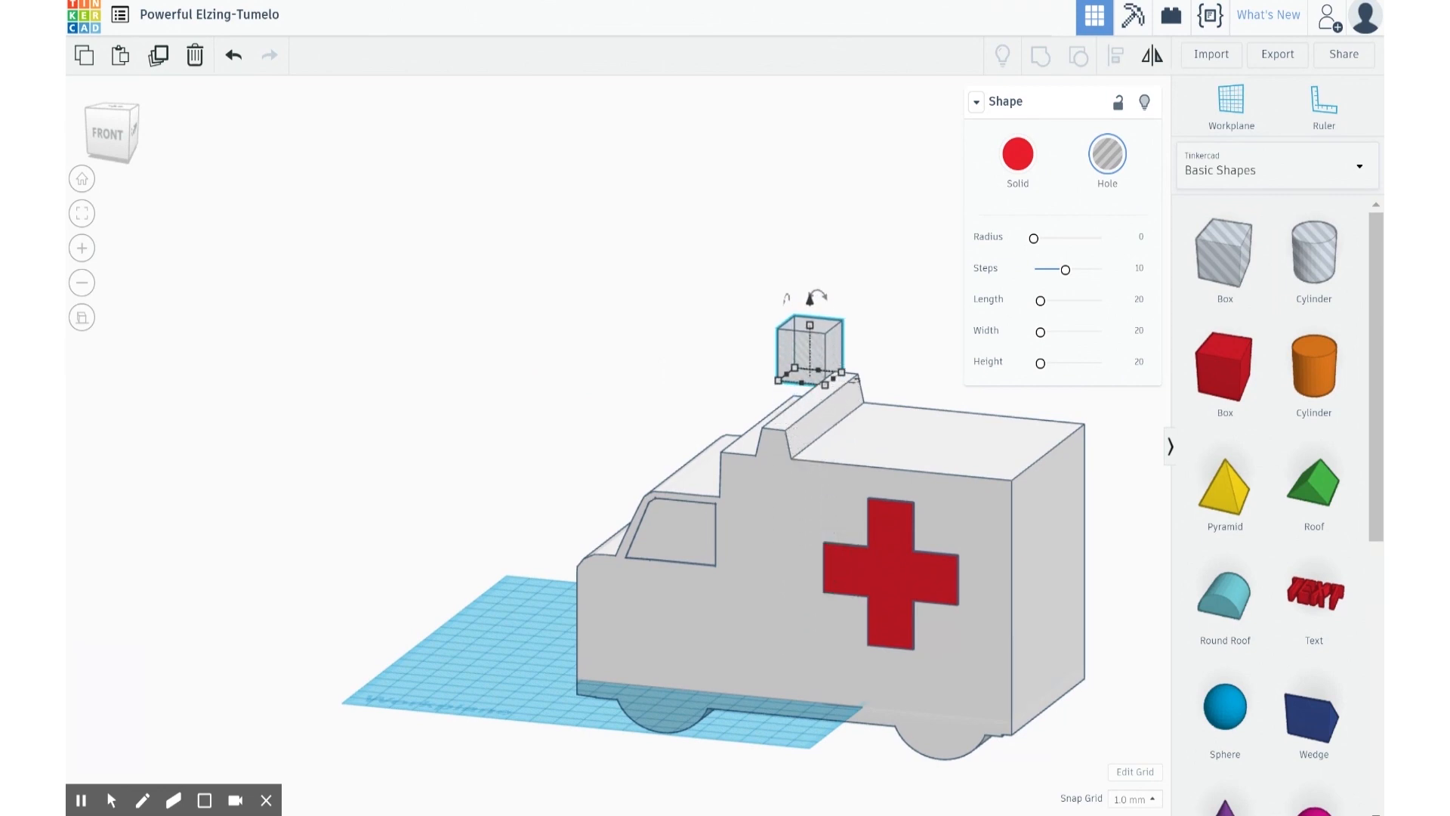
Step: Move the box hole from beside the ambulance's front to a position behind its rear wall
right_click_drag(569, 425, 704, 316)
left_click_drag(621, 287, 979, 411)
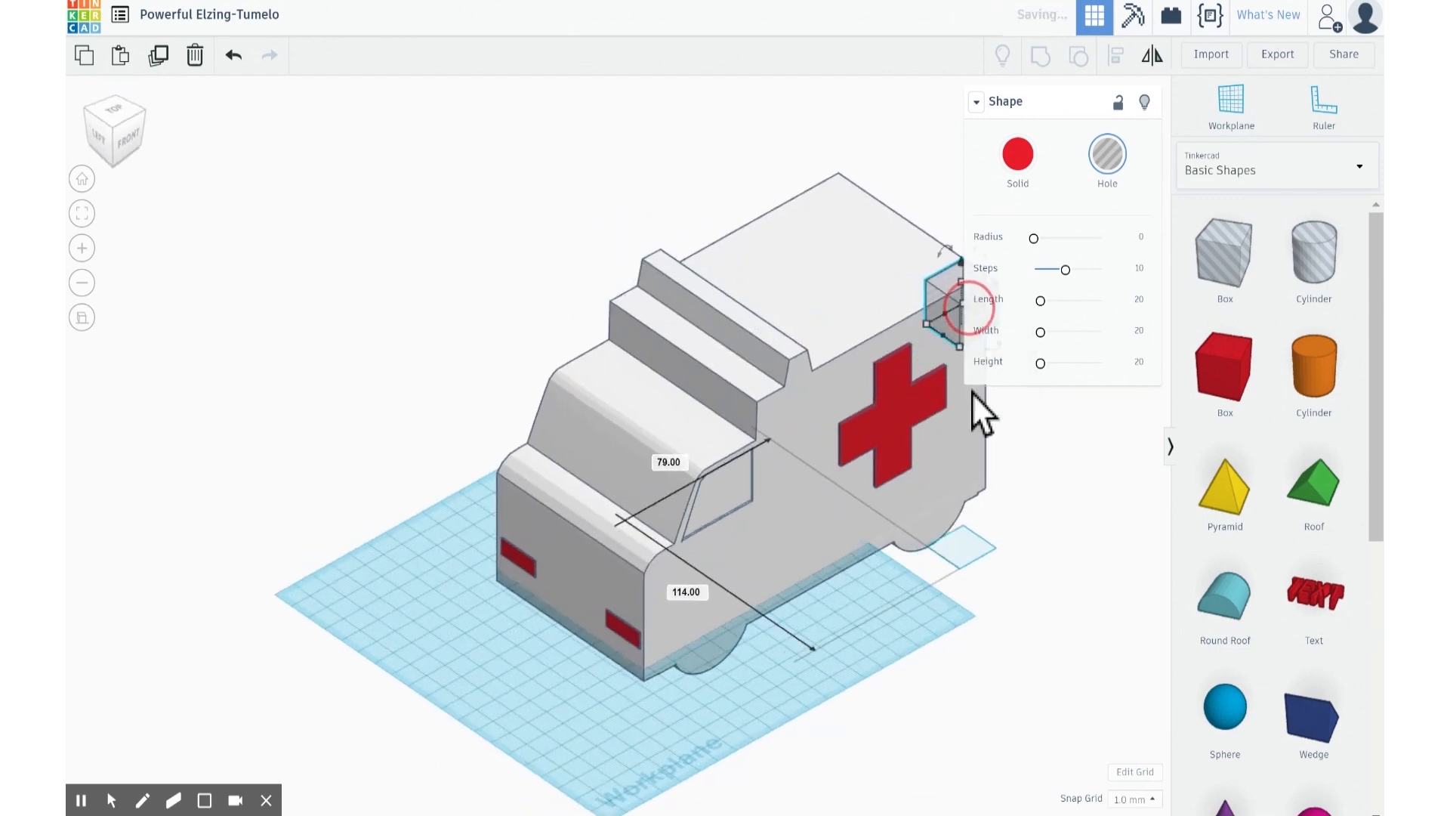
right_click_drag(903, 490, 487, 410)
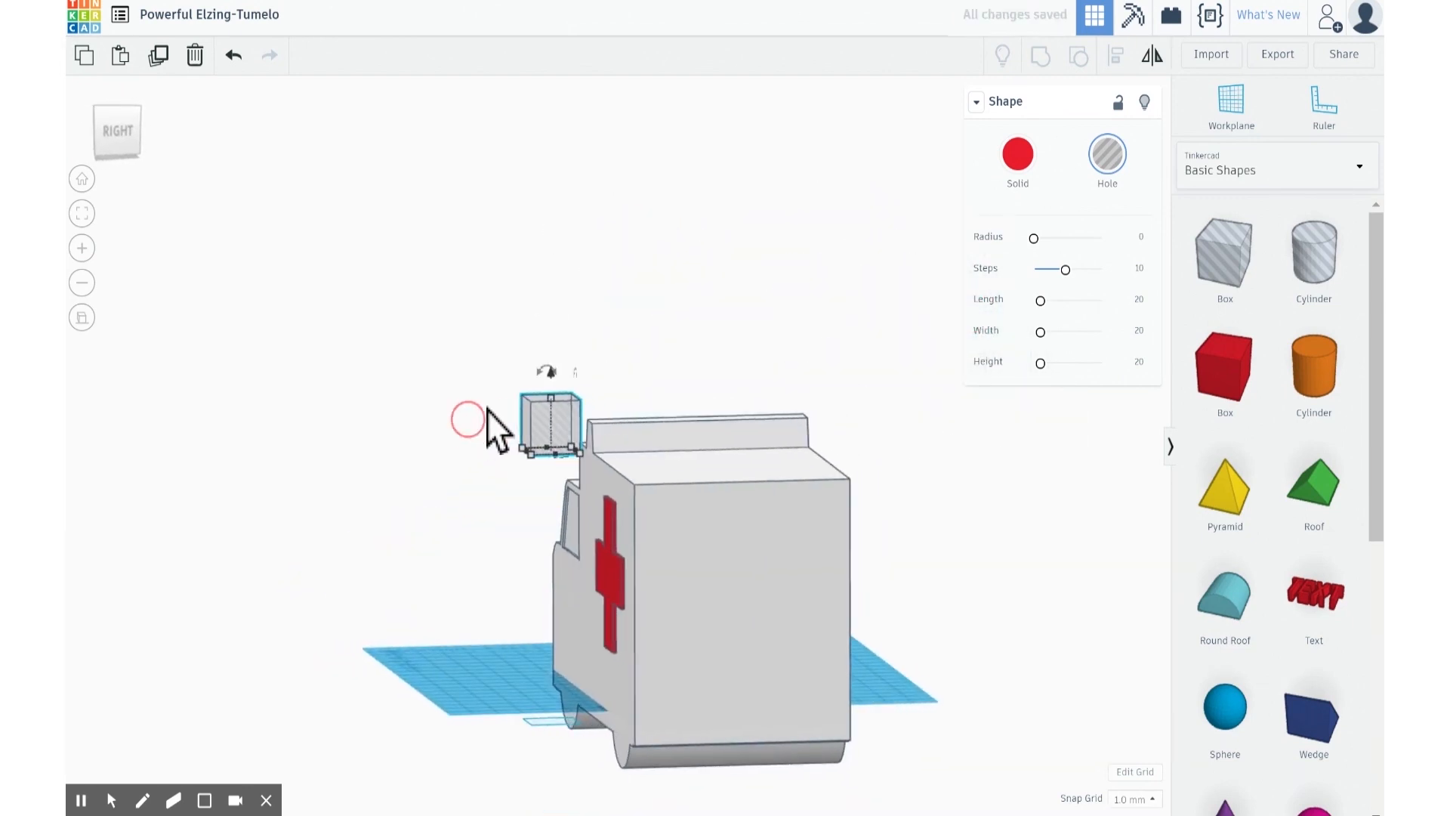
left_click_drag(545, 432, 672, 554)
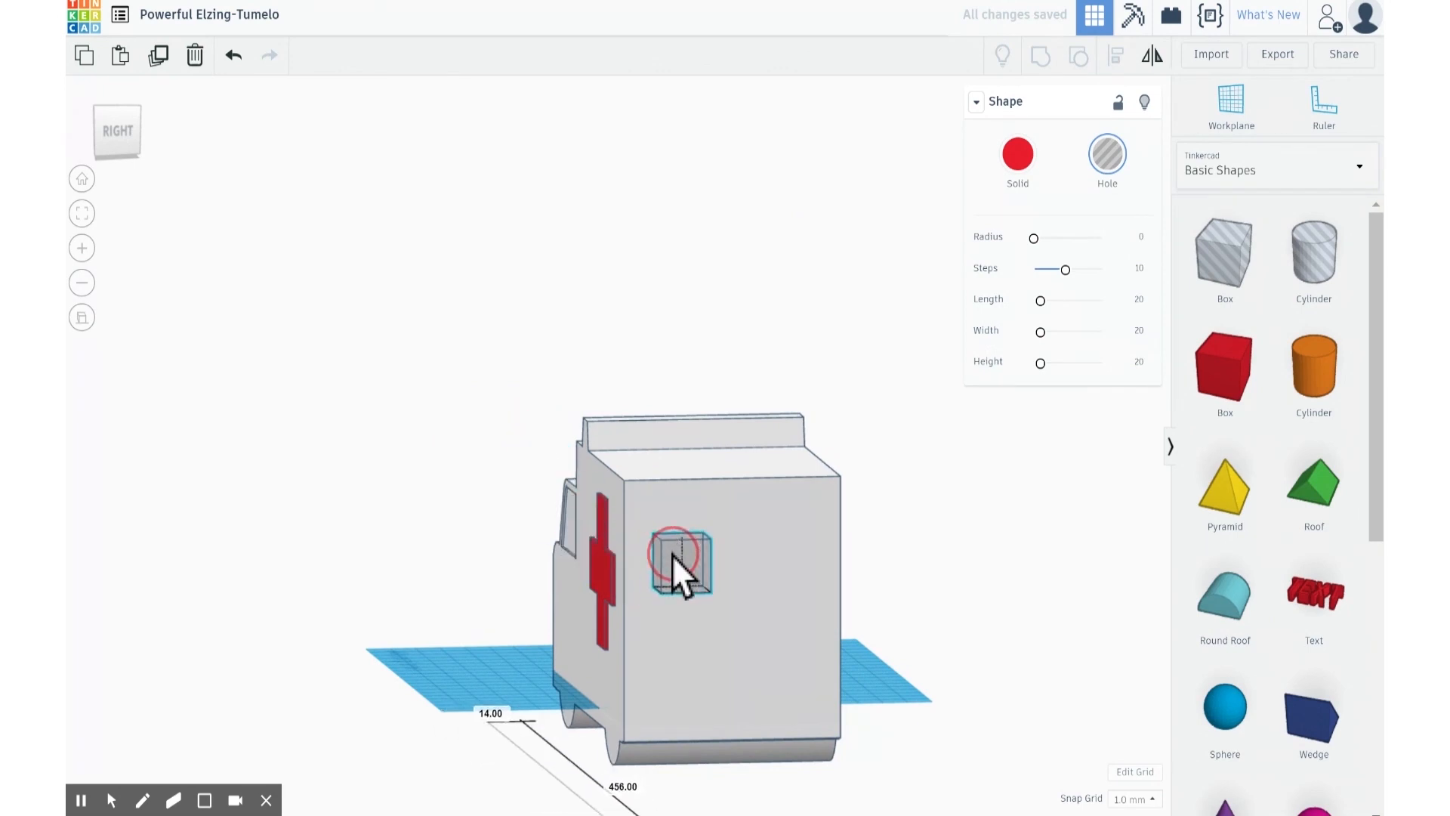
Step: Bring the distant box hole back along the ambulance's length until it sits against the rear wall
right_click_drag(543, 571, 904, 636)
scroll(692, 605, "up", 3)
scroll(694, 605, "down", 10)
key("Left")
key("Left")
key("Left")
key("Left")
key("Left")
key("Left")
key("Left")
key("Left")
key("Left")
key("Left")
key("Left")
key("Left")
key("Left")
key("Left")
key("Left")
key("Left")
key("Left")
key("Left")
key("Left")
key("Left")
key("Left")
key("Left")
key("Left")
key("Left")
key("Left")
key("Left")
key("Left")
key("Left")
key("Left")
key("Left")
key("Left")
key("Left")
key("Left")
key("Left")
key("Left")
key("Left")
key("Left")
key("Left")
key("Left")
key("Left")
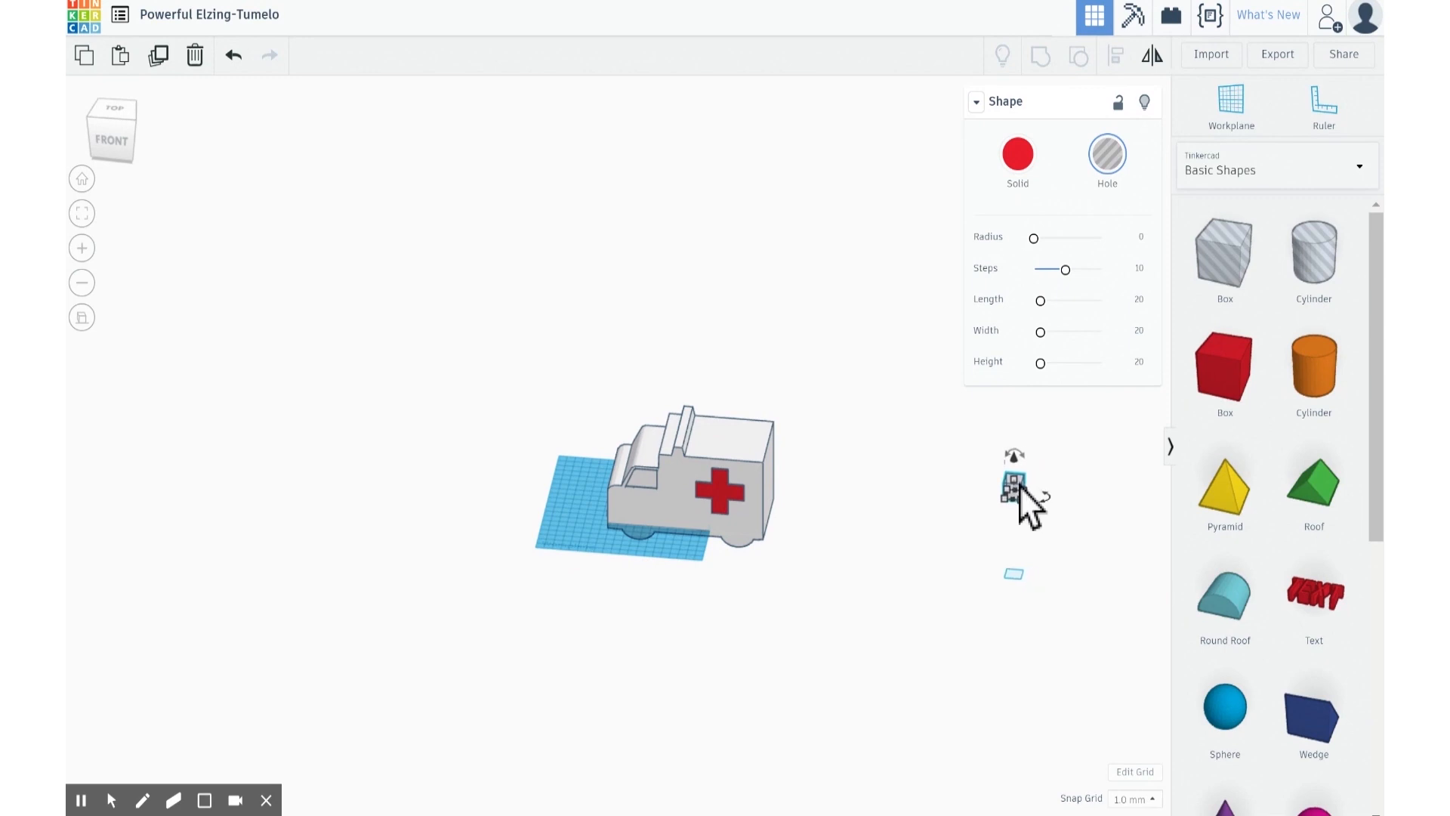
left_click_drag(1017, 486, 776, 479)
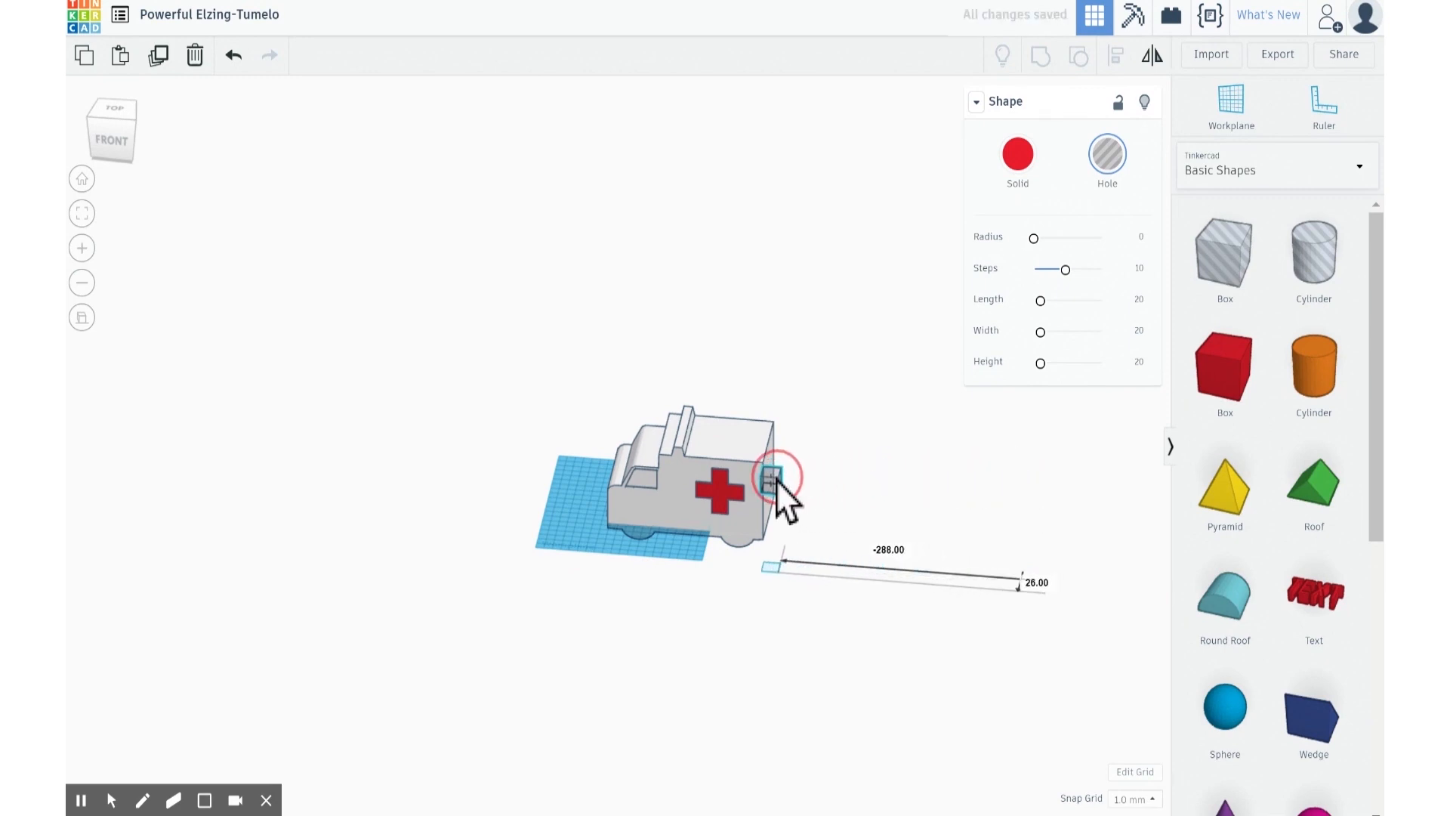
Step: Align the box hole with the ambulance, centring it across the body's width and vertically
right_click_drag(771, 489, 566, 510)
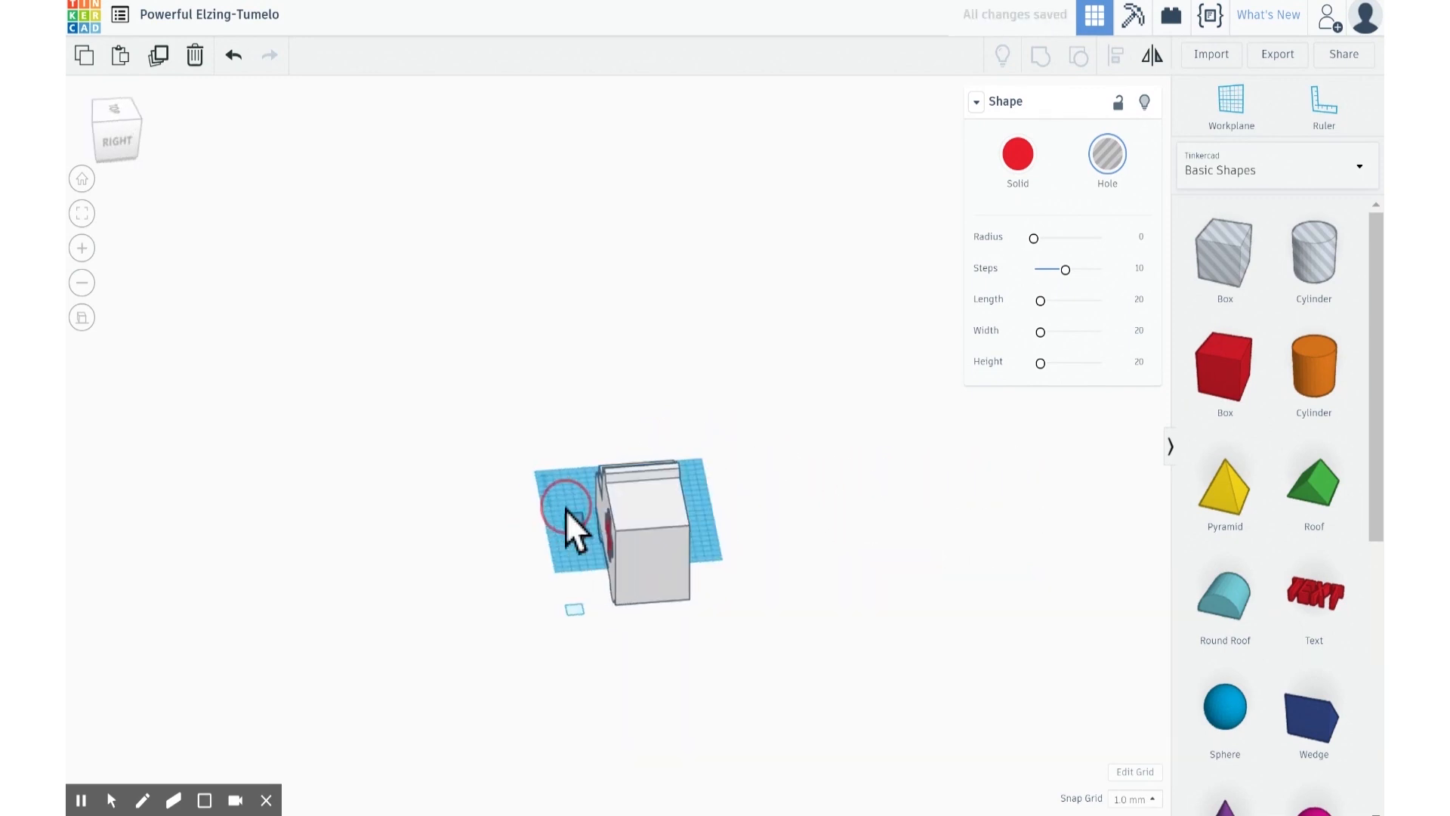
left_click_drag(745, 383, 495, 589)
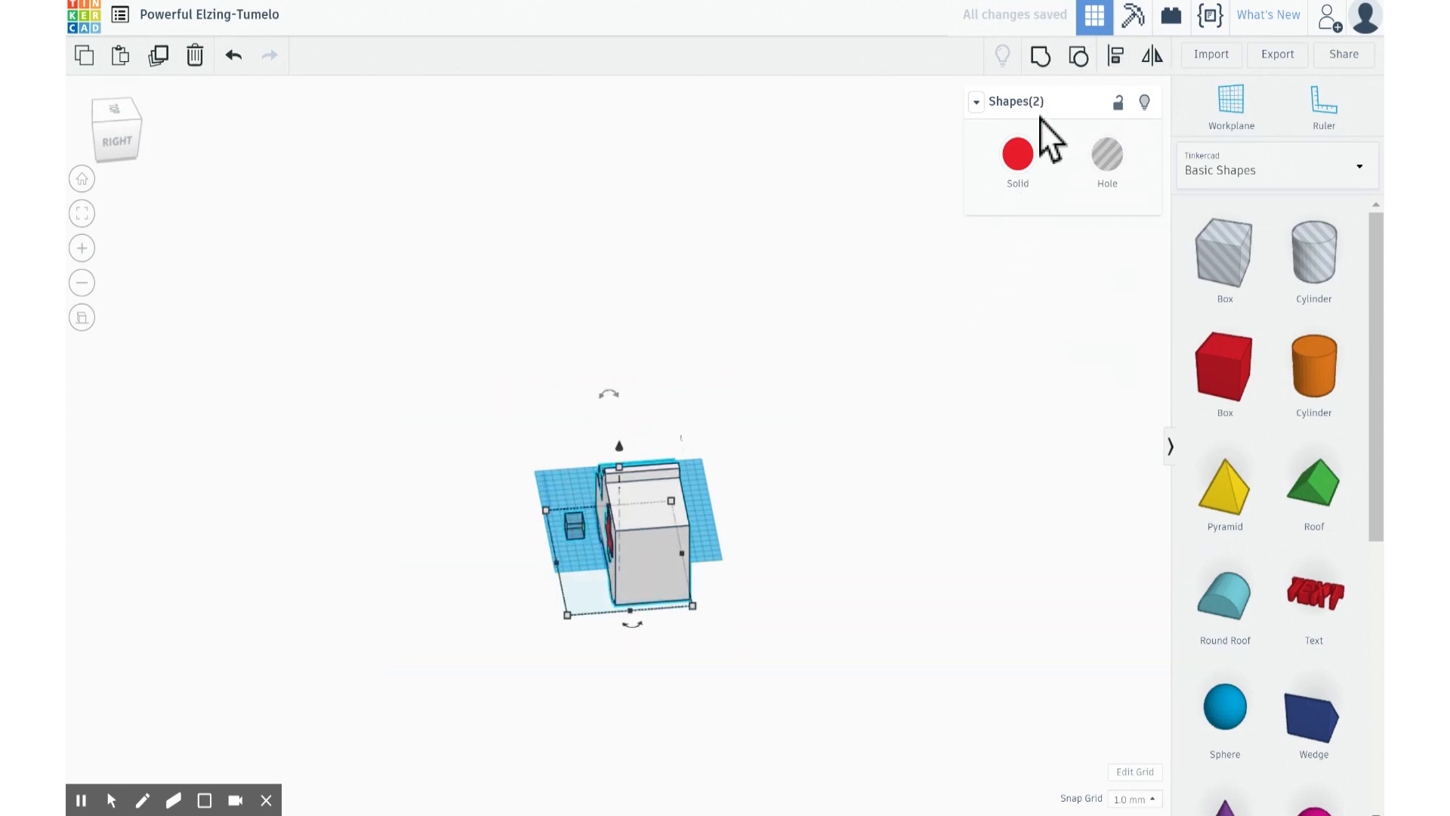
left_click(1115, 55)
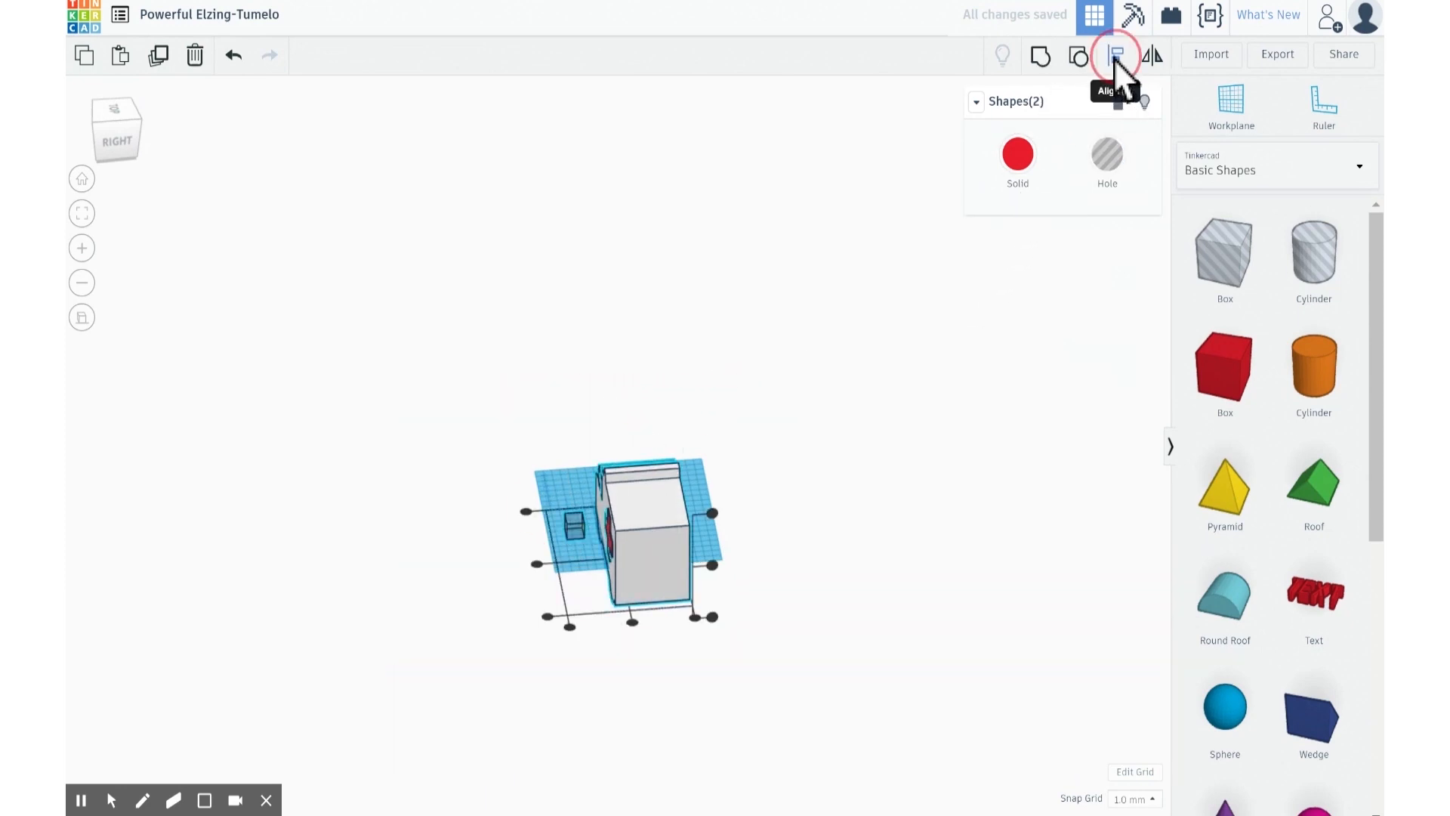
left_click(633, 621)
right_click_drag(606, 625, 867, 556)
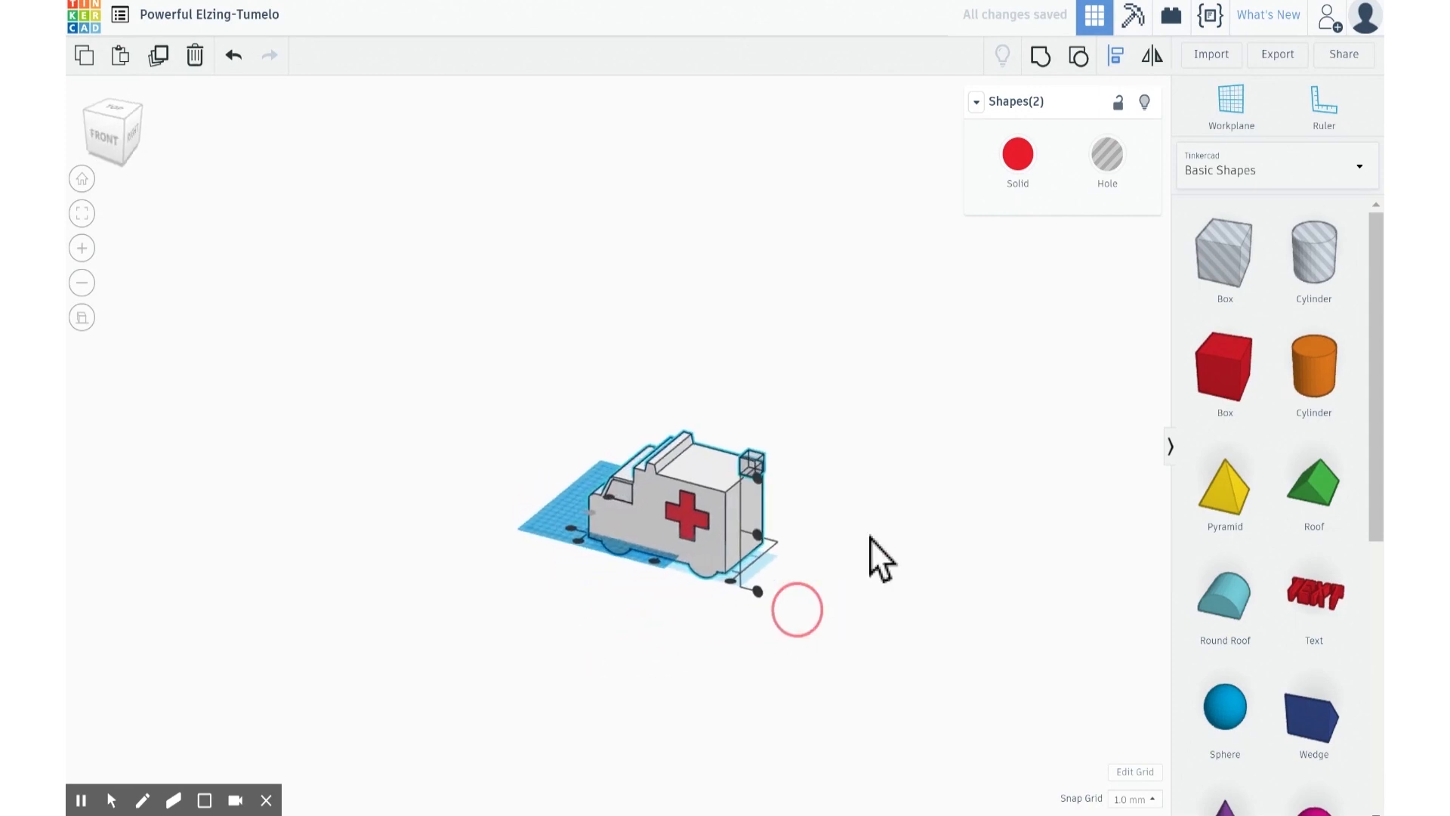
left_click(758, 531)
right_click_drag(807, 532, 891, 500)
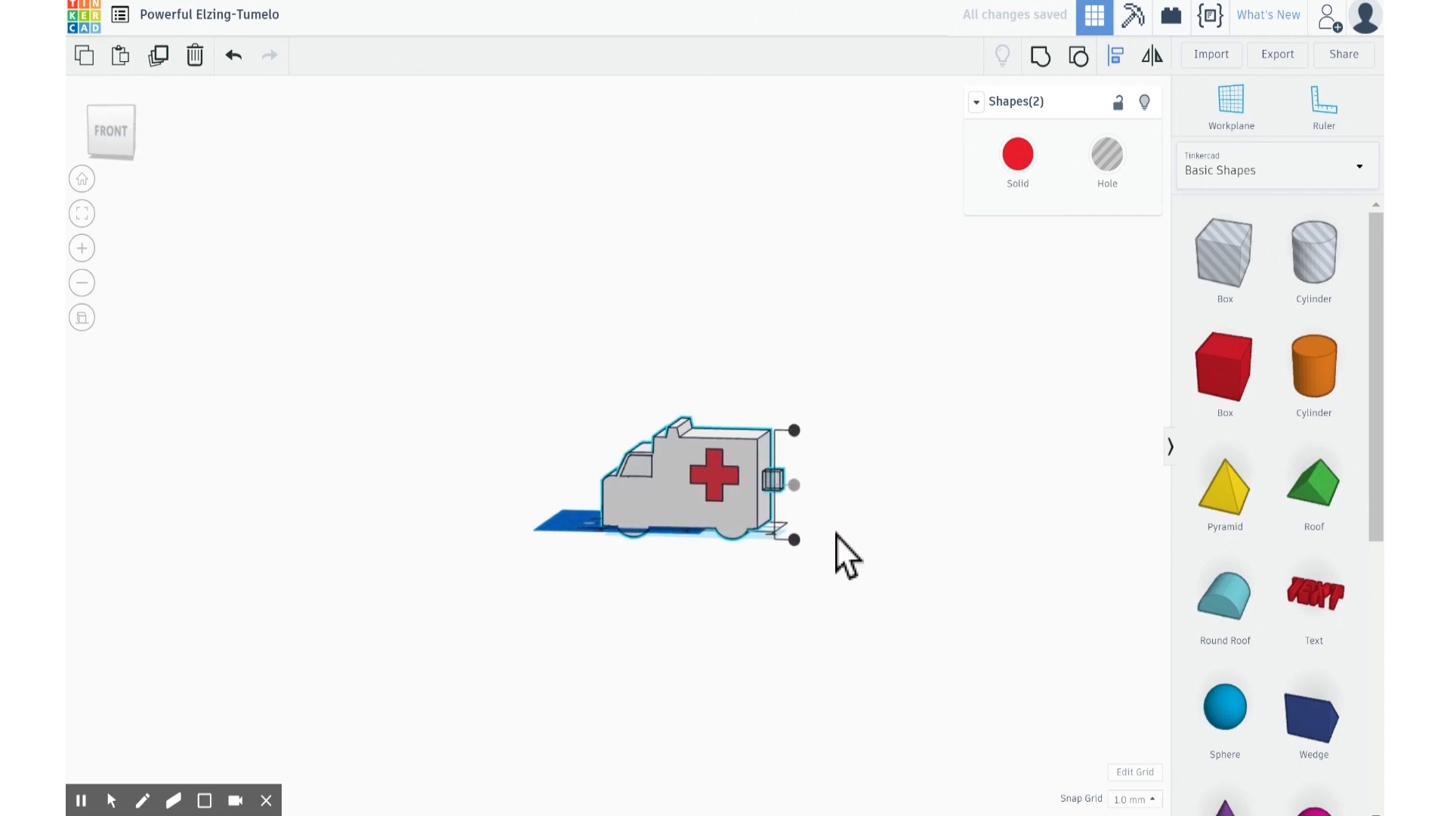
scroll(828, 545, "down", 2)
scroll(845, 502, "up", 1)
scroll(836, 522, "up", 4)
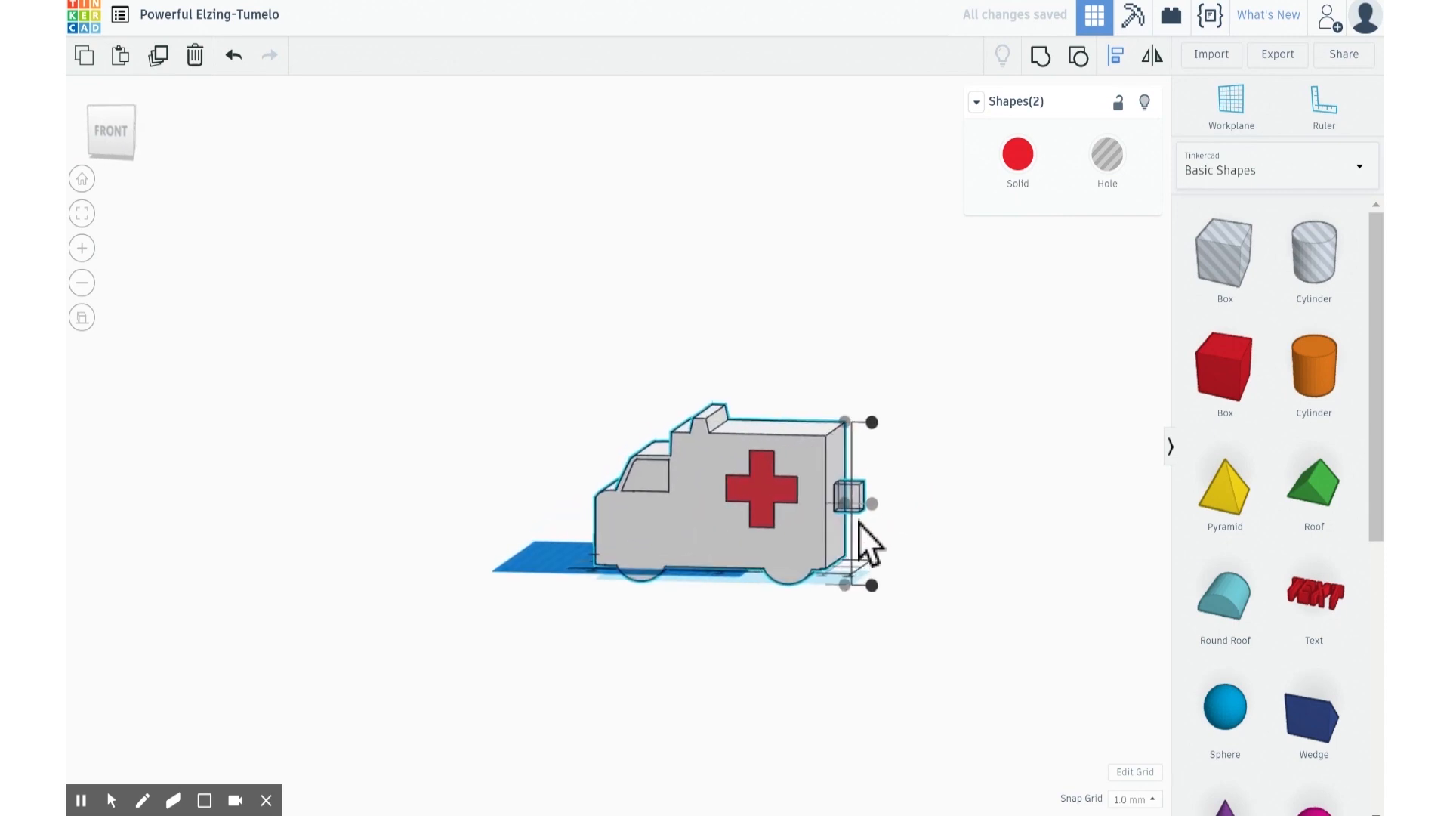
Step: Raise the ambulance and the box hole together until the wheels rest on the workplane
left_click(958, 349)
left_click_drag(958, 349, 573, 610)
right_click_drag(566, 669, 638, 631)
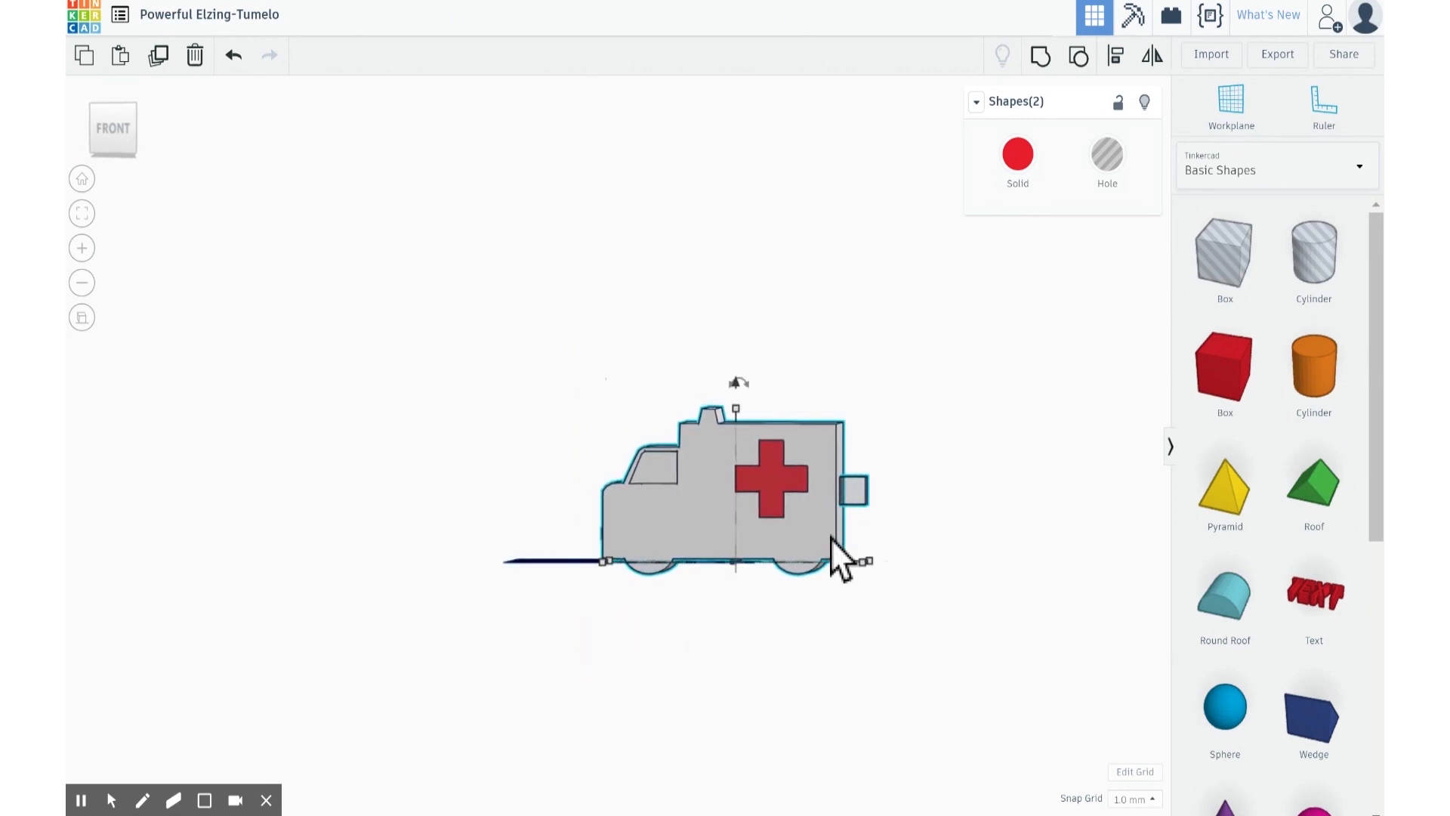
key("ctrl+Up")
key("ctrl+Up")
key("ctrl+Up")
key("ctrl+Up")
key("ctrl+Up")
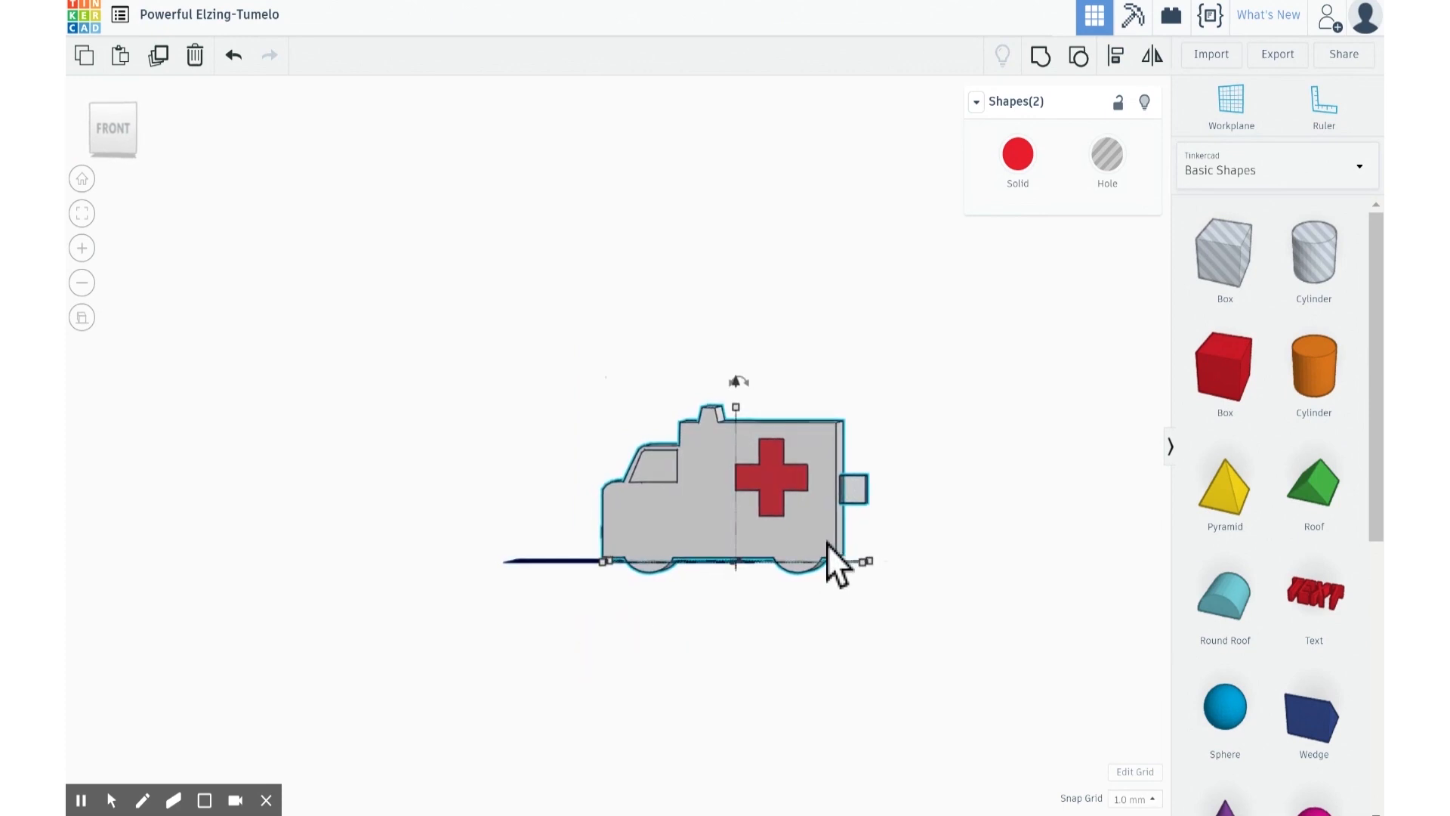
key("ctrl+Up")
key("ctrl+Up")
key("ctrl+Up")
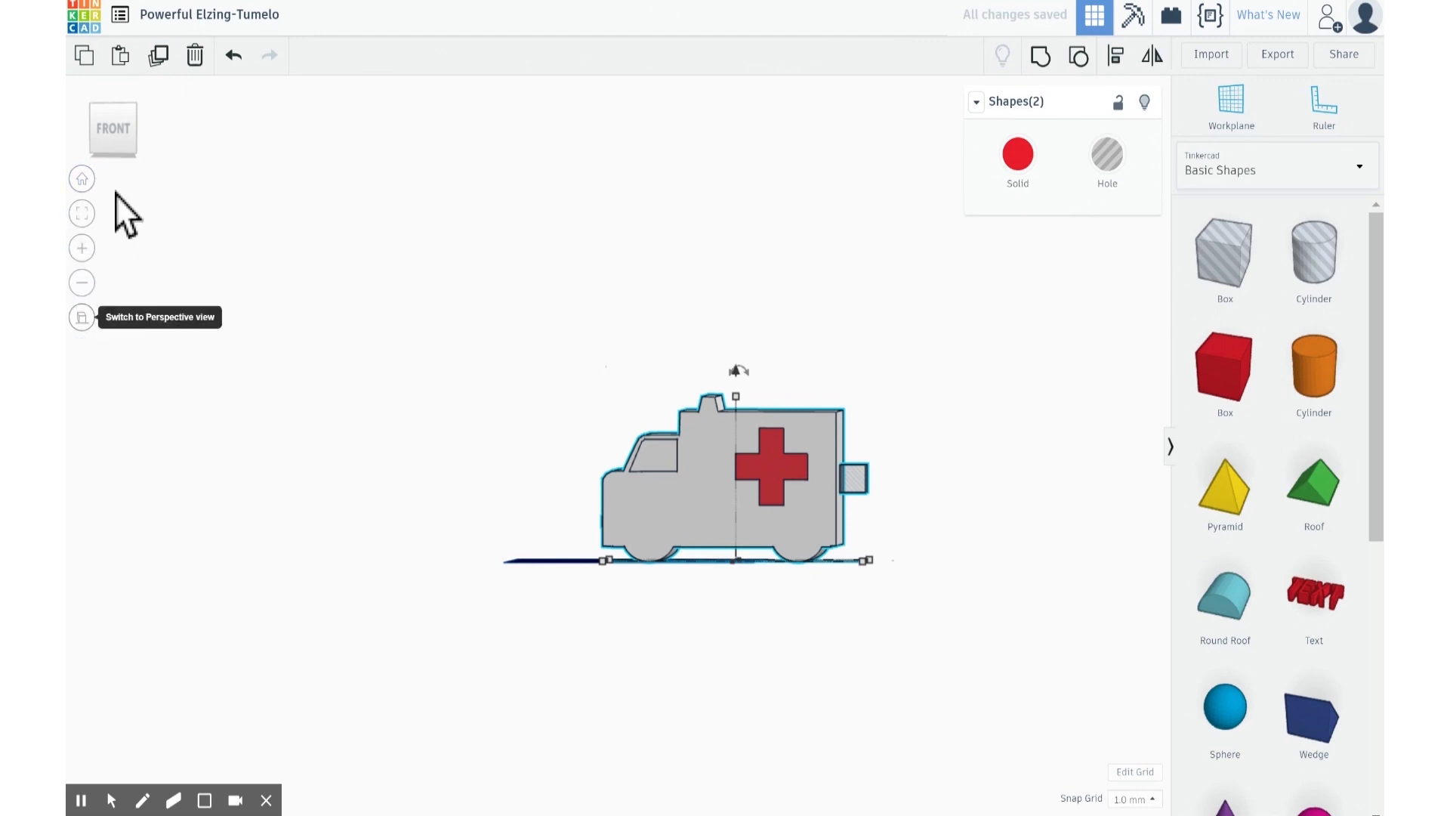
Step: Shift the ambulance and the box hole together along the workplane until the vehicle's front reaches the workplane's edge
left_click(119, 125)
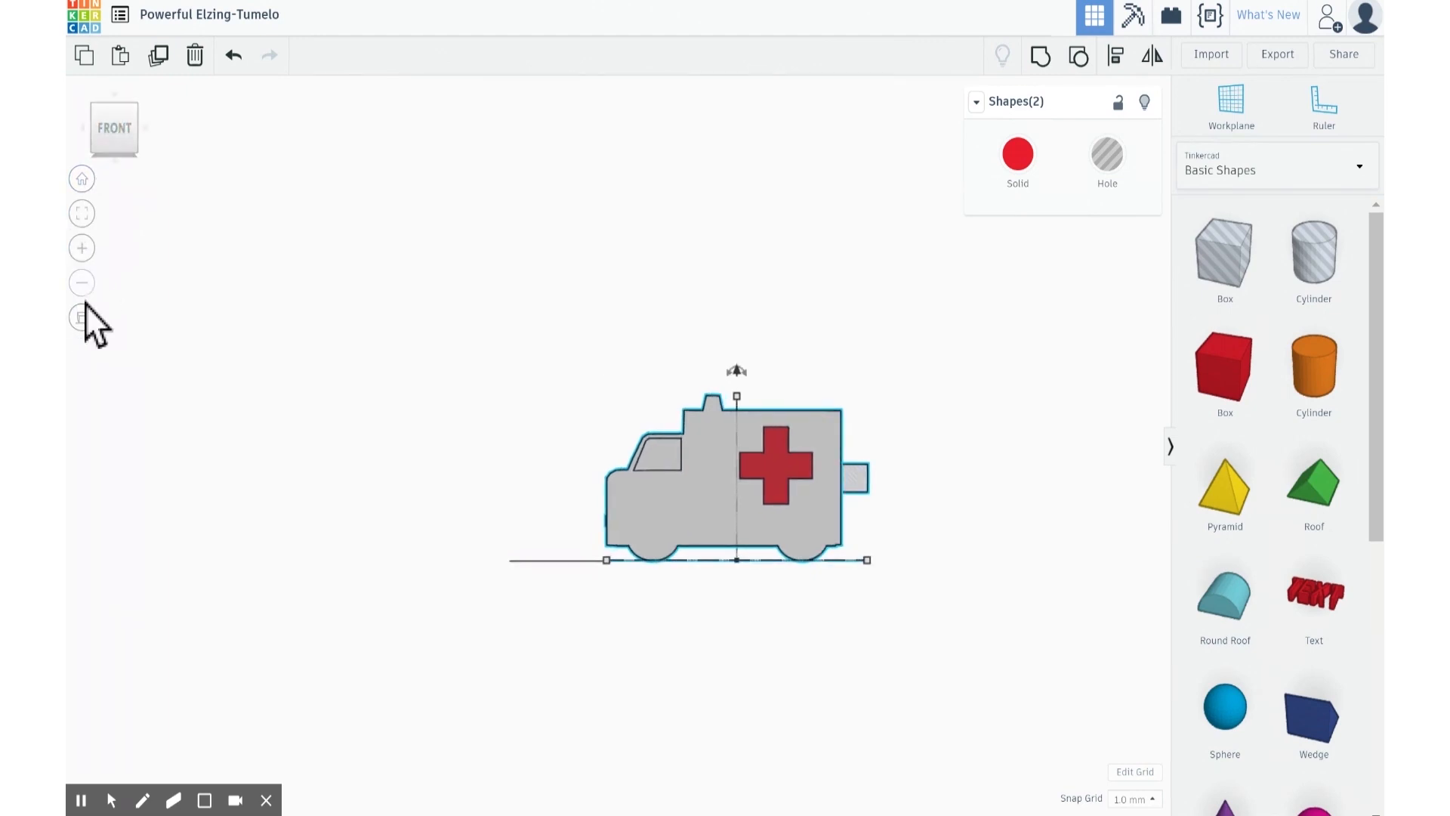
left_click(83, 212)
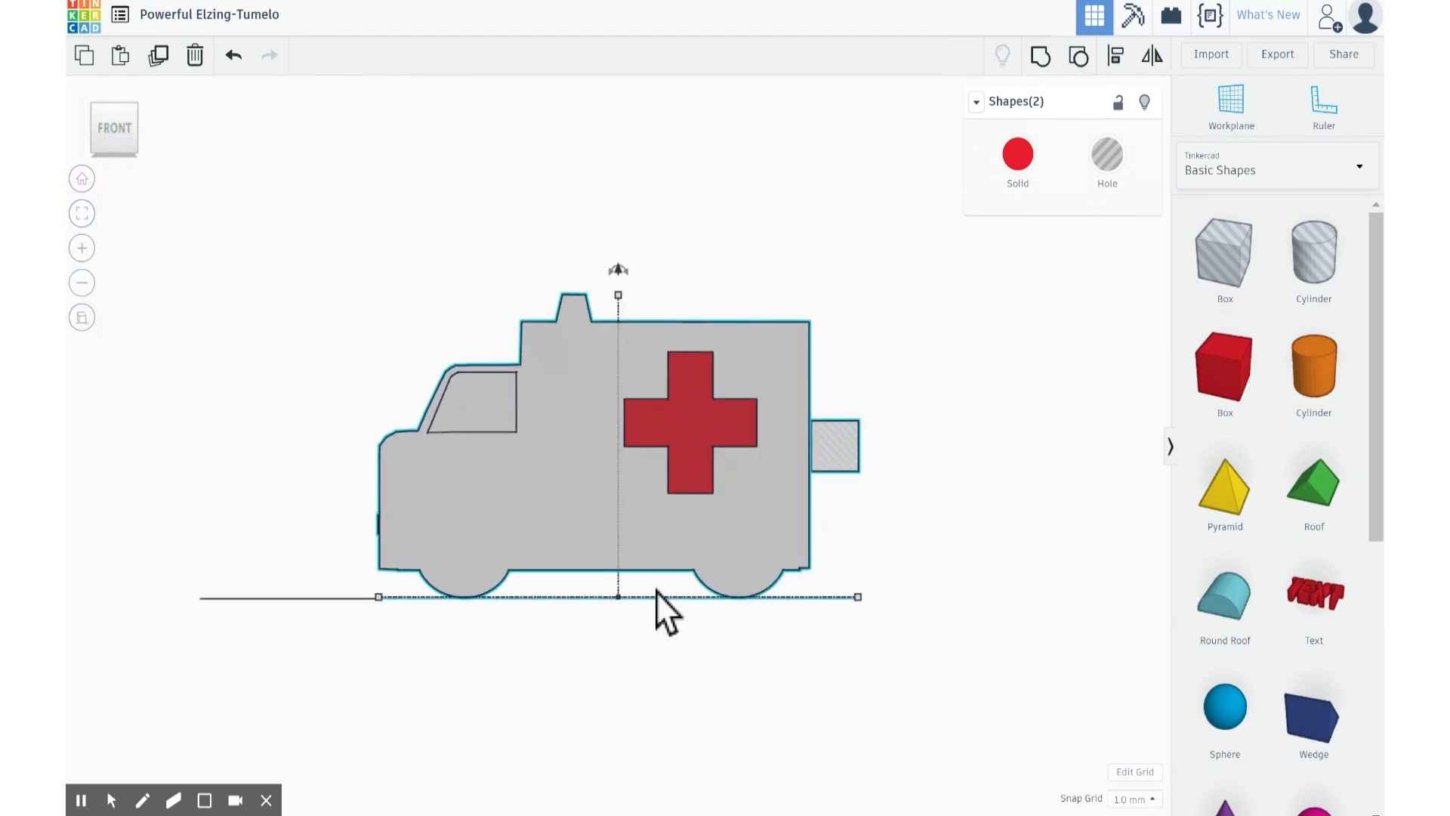
left_click(970, 521)
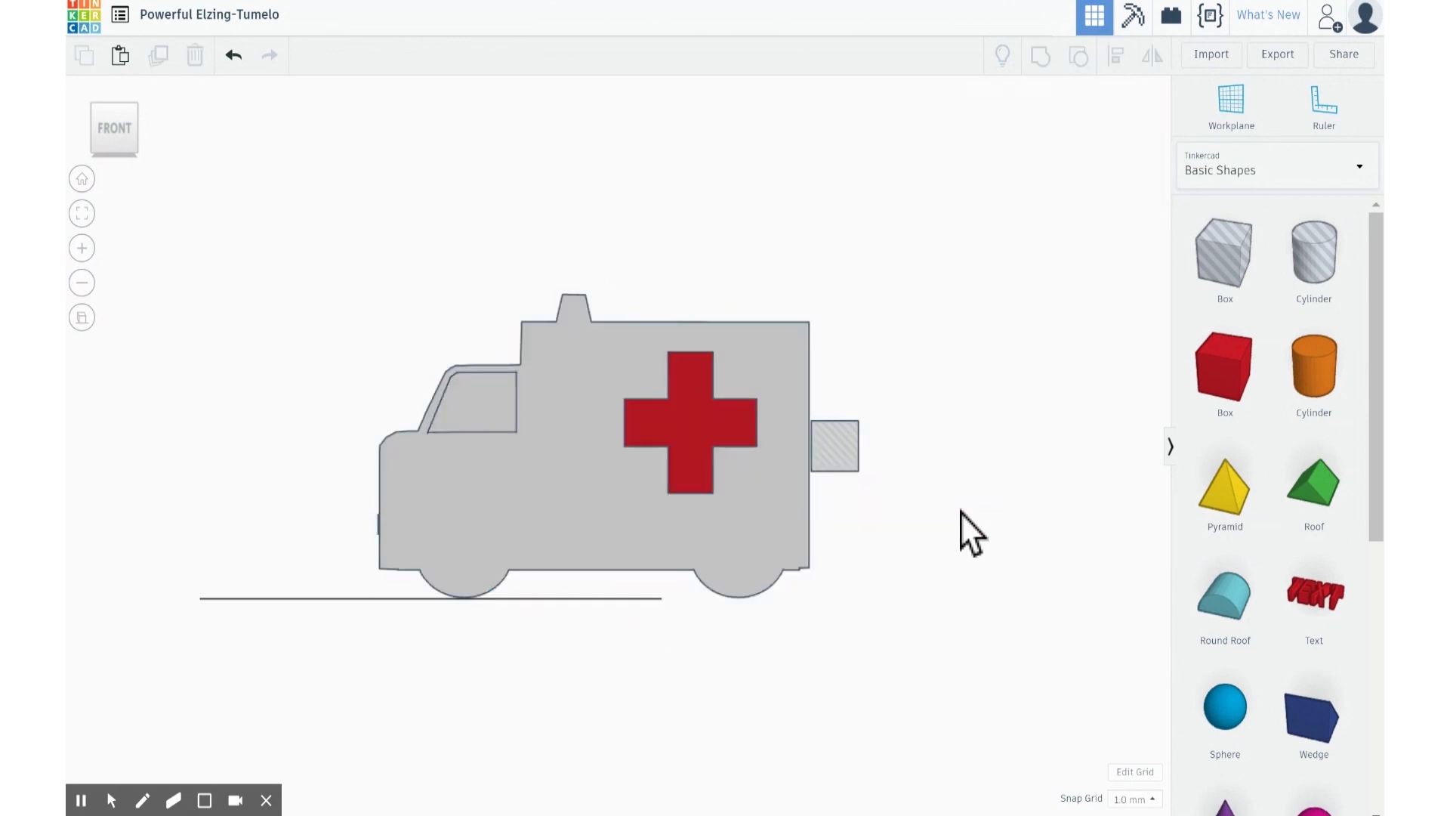
left_click(686, 524)
left_click_drag(949, 359, 314, 604)
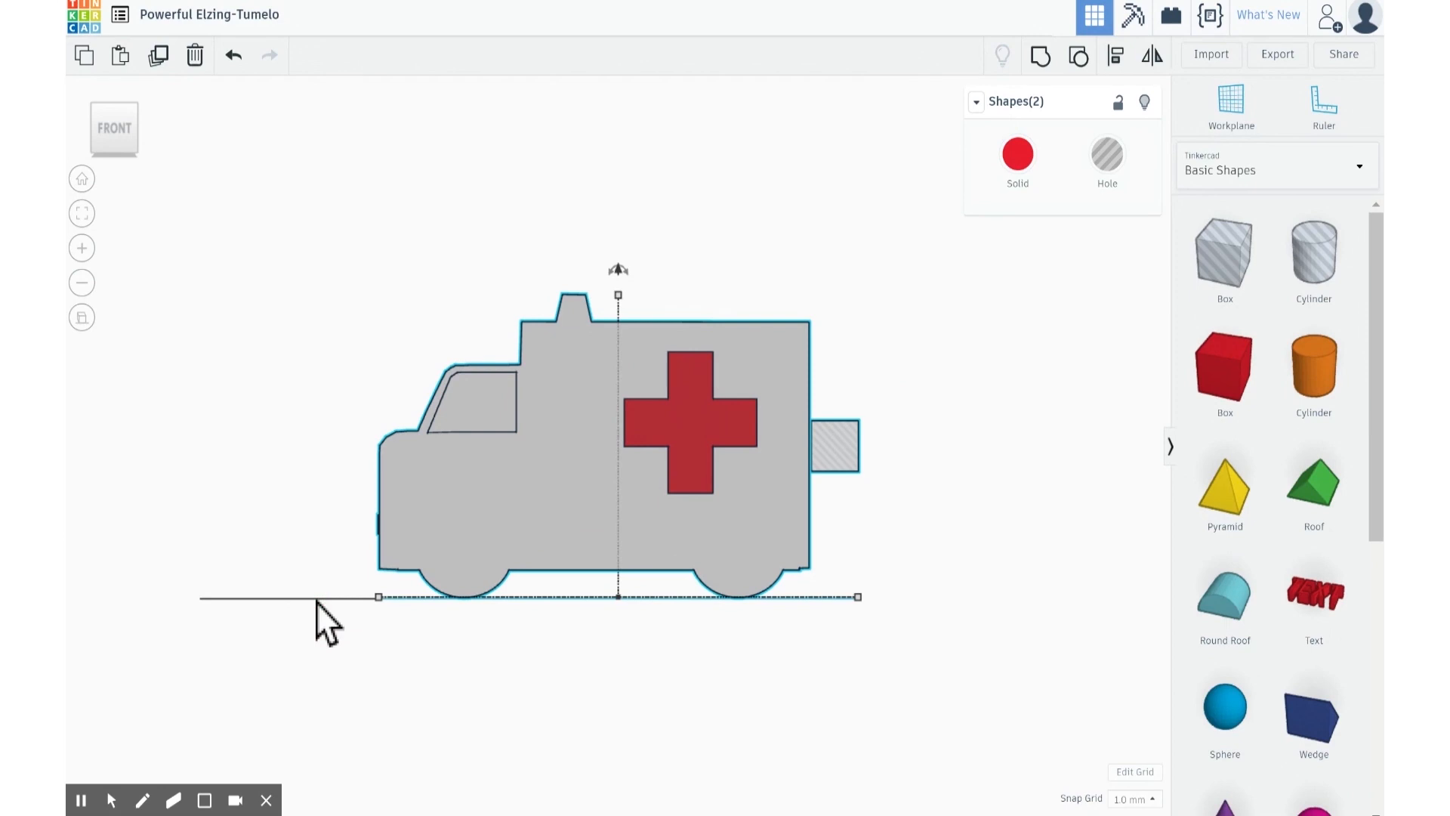
key("Left")
key("Left")
key("Left")
key("Left")
key("Left")
key("Left")
key("Left")
key("Left")
key("Left")
key("Left")
key("Left")
key("Left")
key("Left")
key("Left")
key("Left")
key("Left")
key("Left")
key("Left")
key("Left")
key("Left")
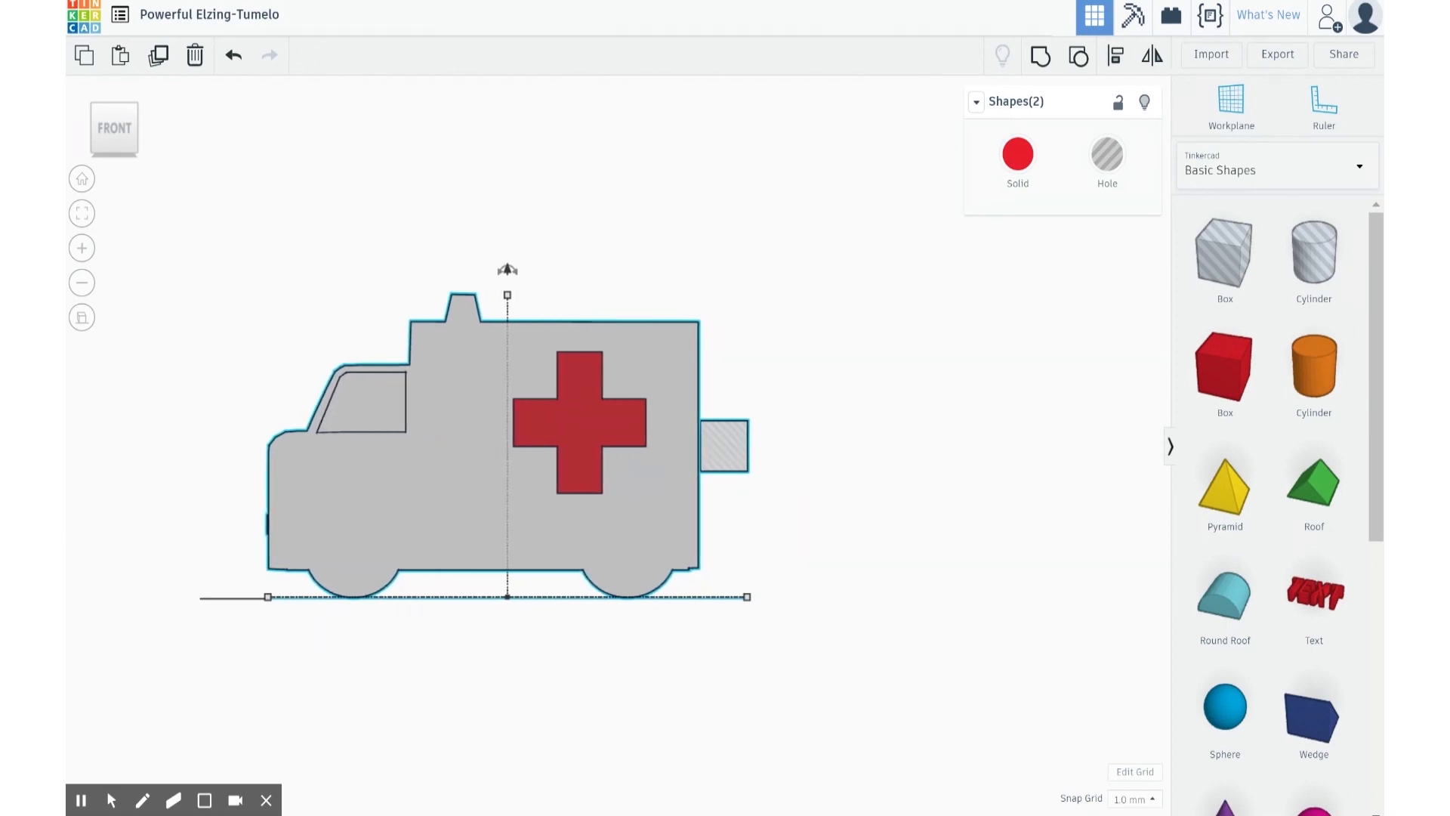
key("Left")
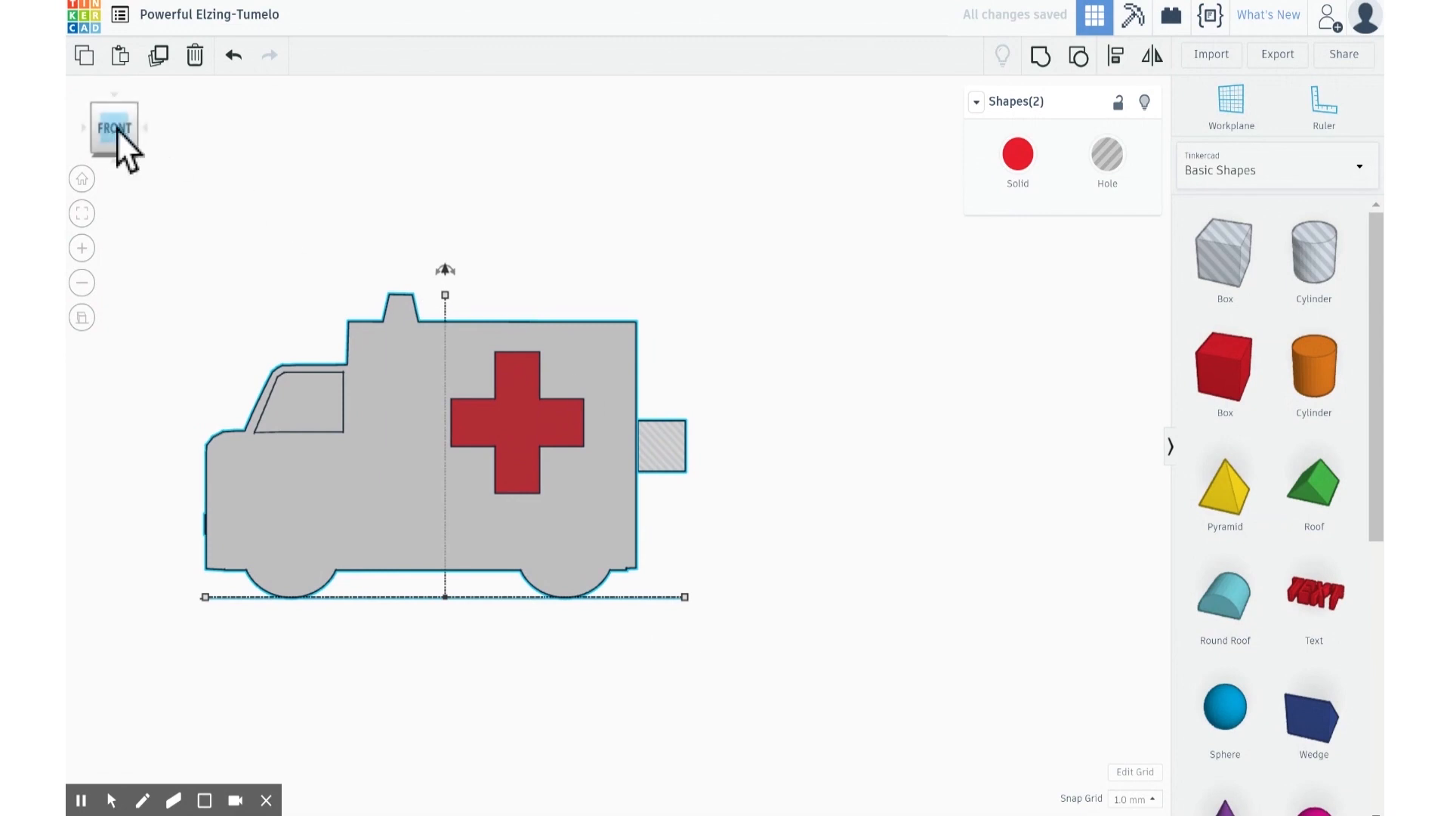
Step: Enlarge the box hole to 37 by 37 mm and position it in the left half of the ambulance's rear wall
left_click(139, 126)
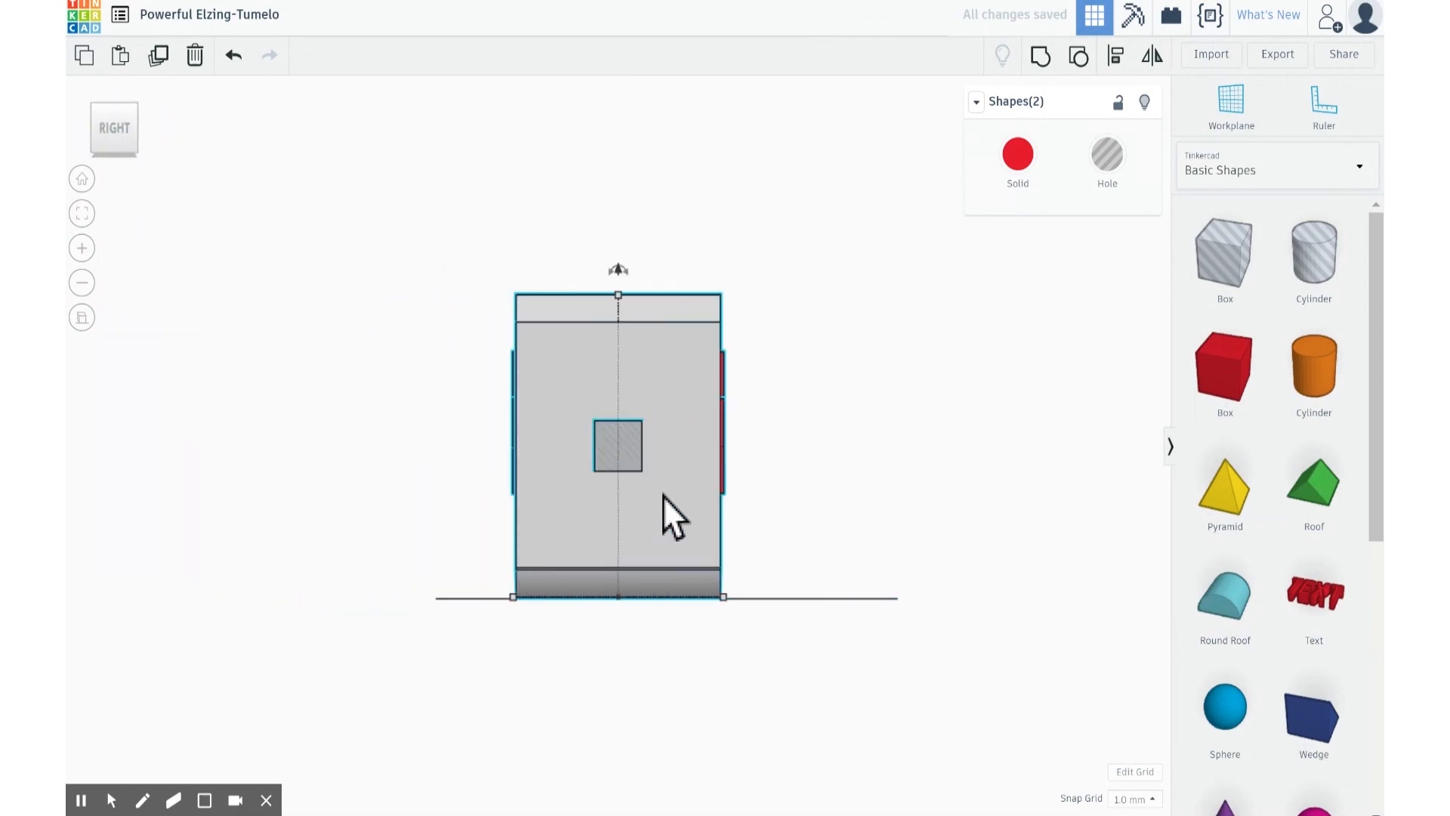
left_click(476, 294)
left_click(610, 454)
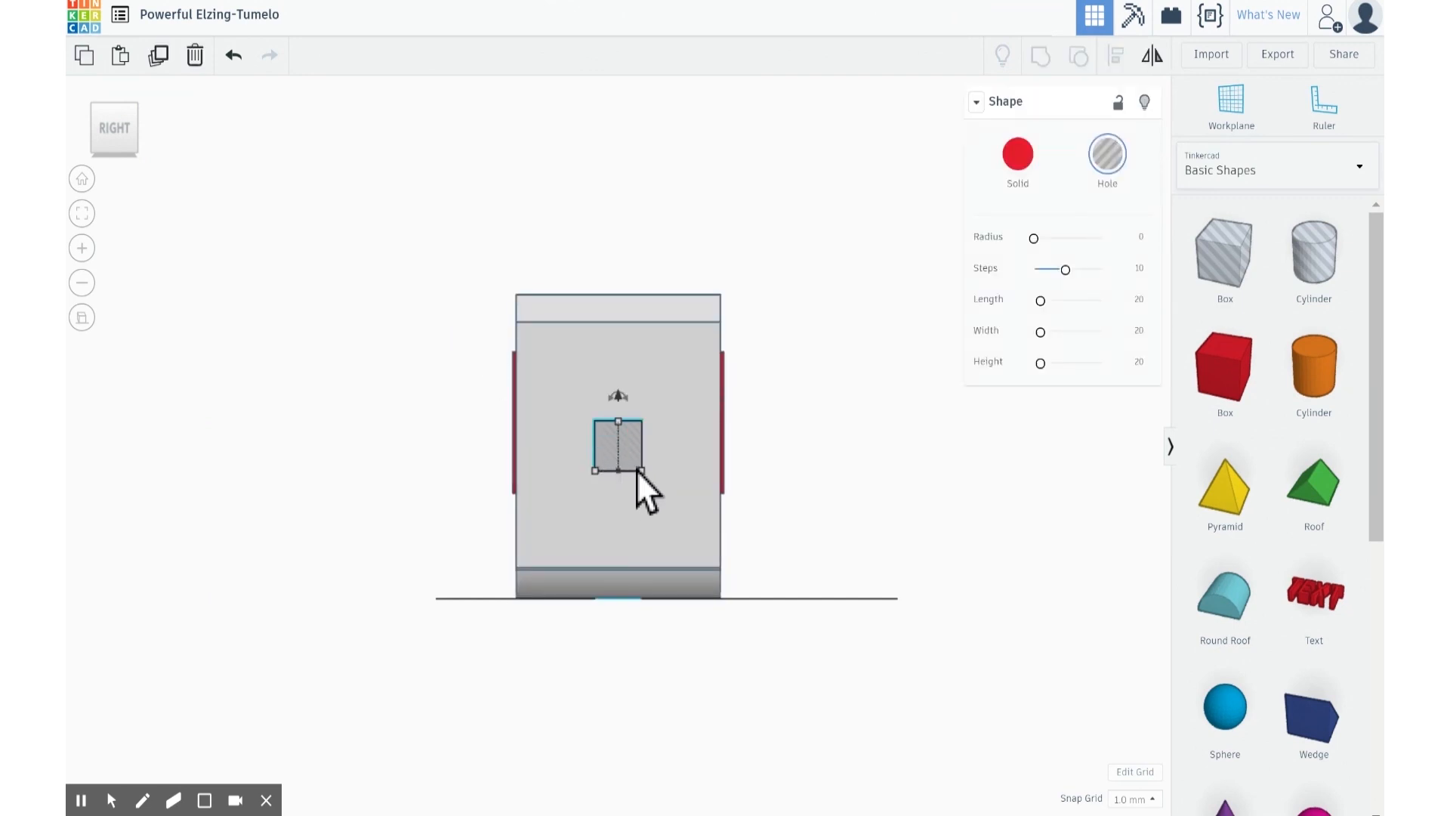
left_click_drag(643, 473, 683, 574)
key("Left")
key("Left")
key("Left")
key("Left")
key("Left")
key("Left")
key("Left")
key("Left")
key("Left")
key("Left")
key("Left")
key("Left")
key("Left")
key("Left")
key("Left")
key("Left")
key("Left")
key("Left")
key("Left")
key("Left")
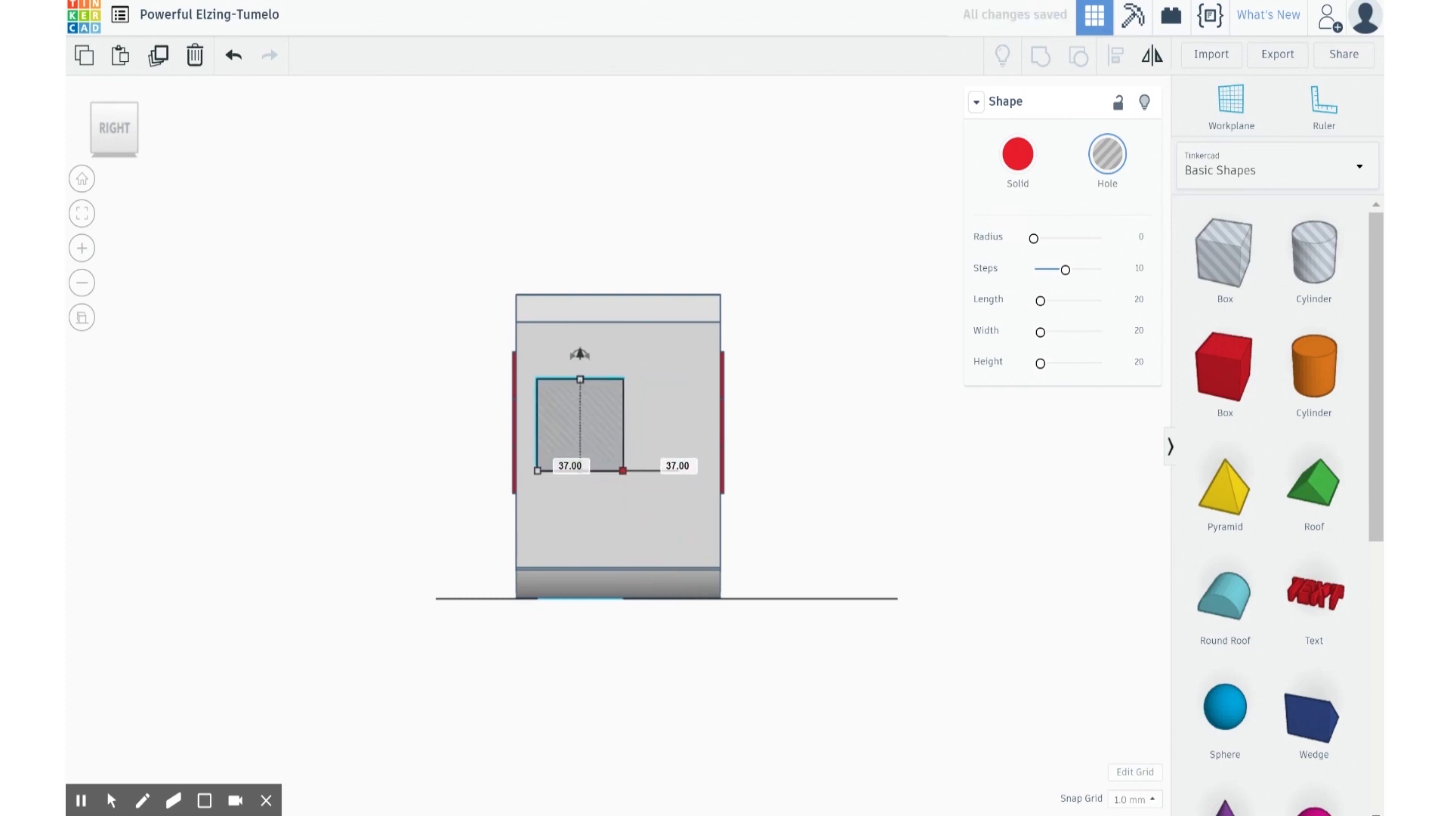
Step: Move the box hole along the ambulance's length until it cuts only slightly into the rear wall
key("ctrl+d")
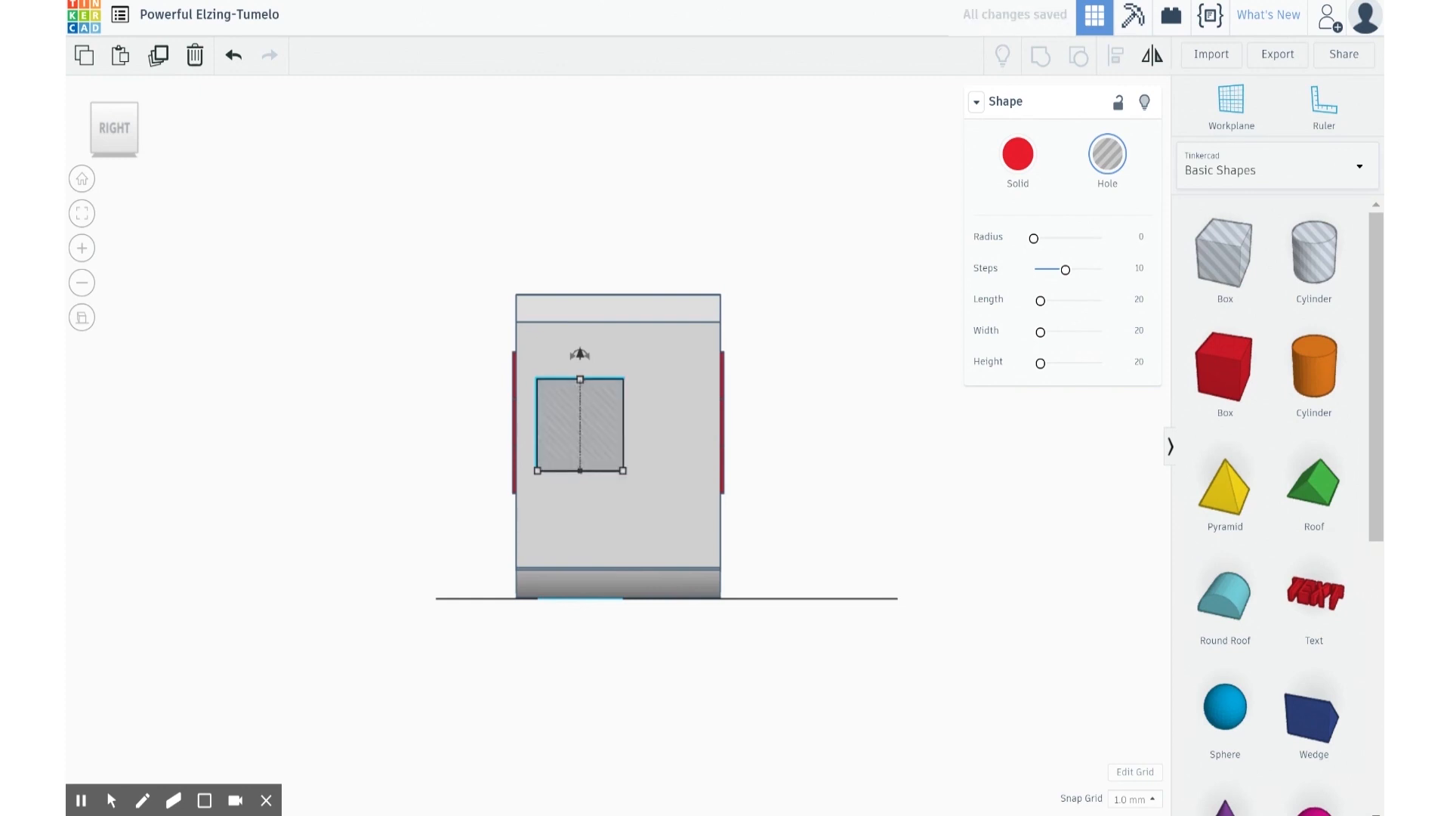
right_click_drag(340, 469, 617, 594)
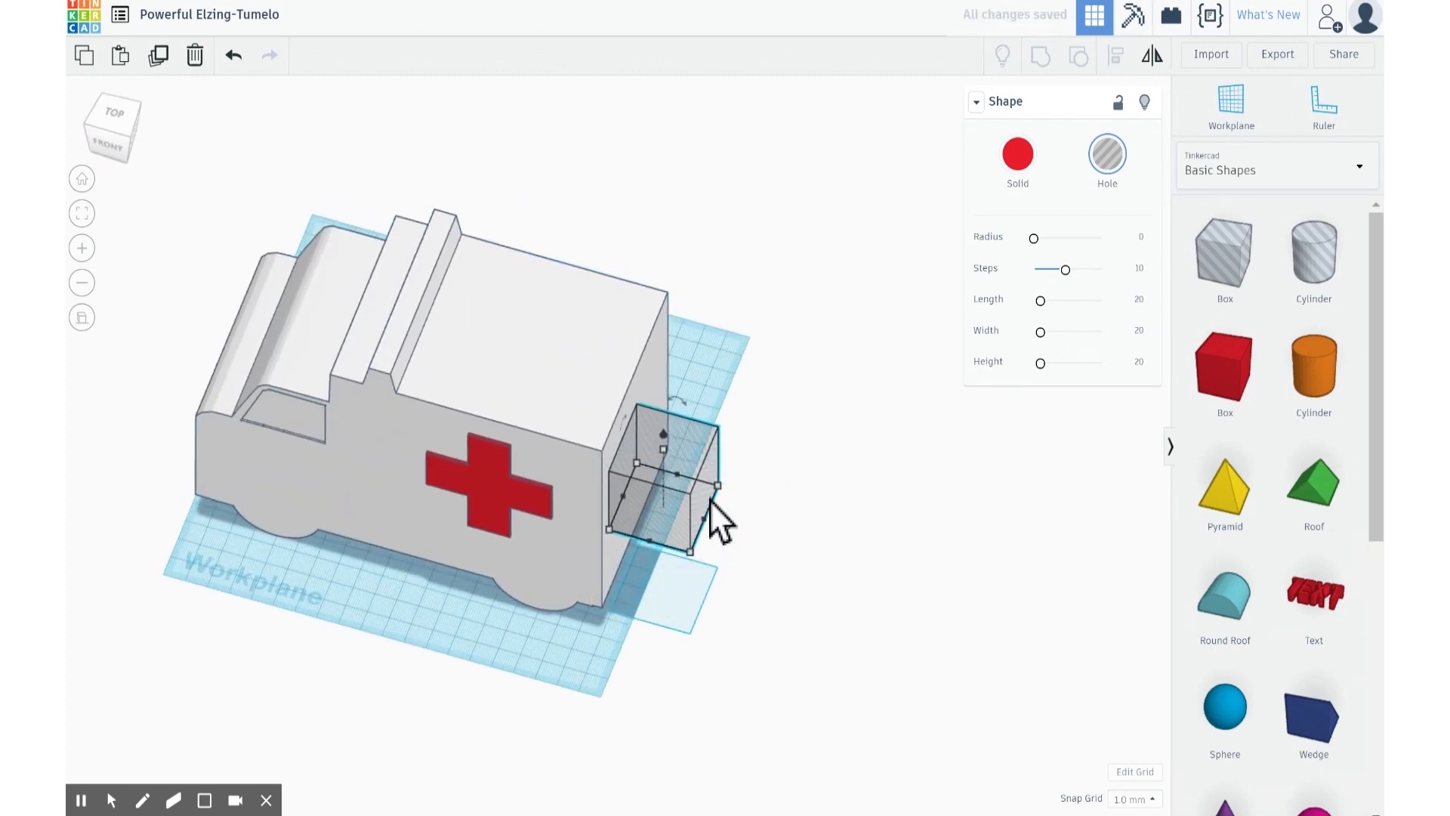
key("Right")
key("Right")
key("Right")
key("Right")
key("Right")
key("Left")
key("Left")
key("Left")
key("Left")
key("Left")
key("Left")
key("Left")
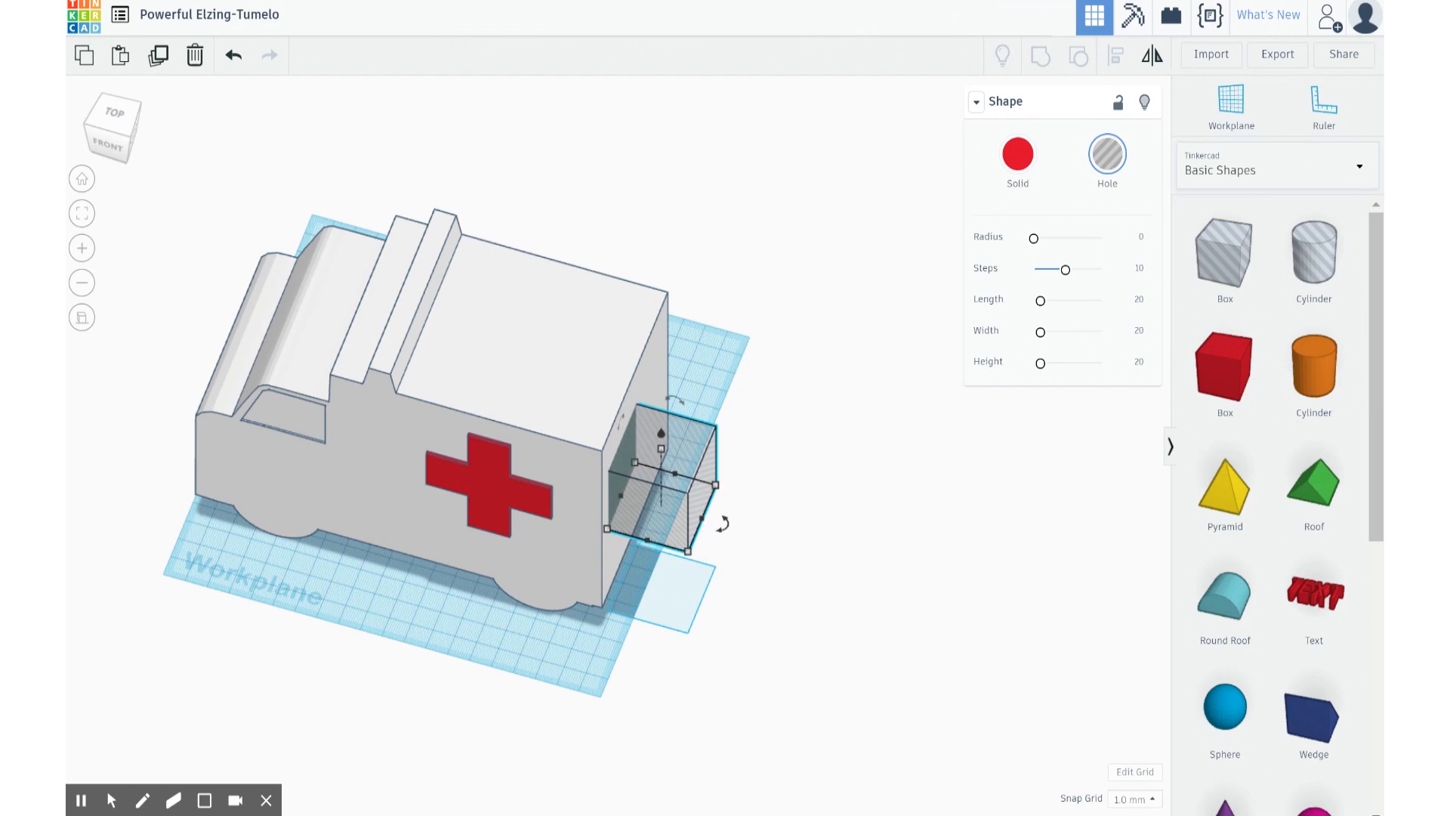
key("Left")
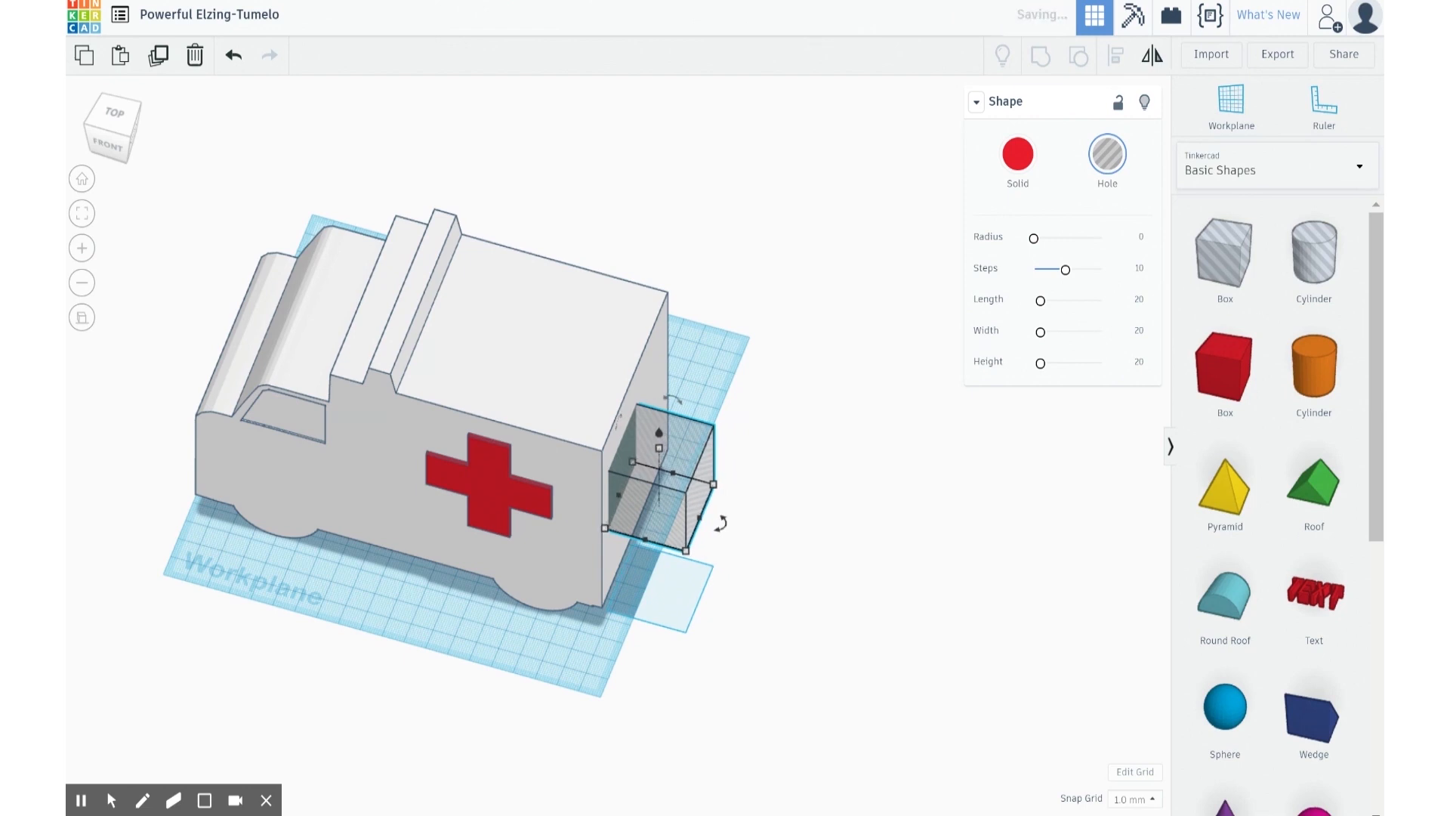
Step: Narrow the box hole to 32 mm across the rear wall
right_click_drag(818, 503, 558, 439)
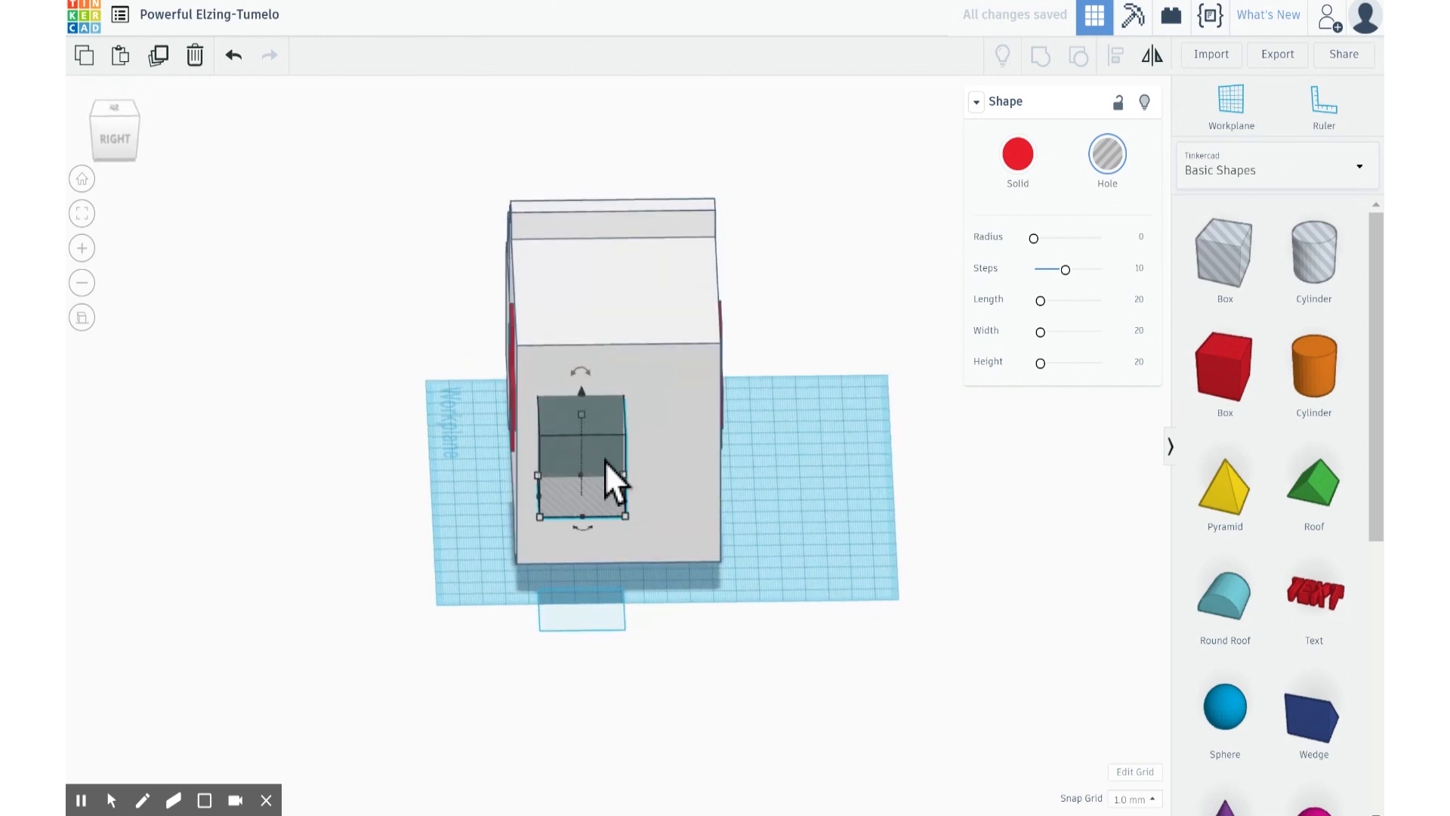
left_click_drag(624, 496, 614, 499)
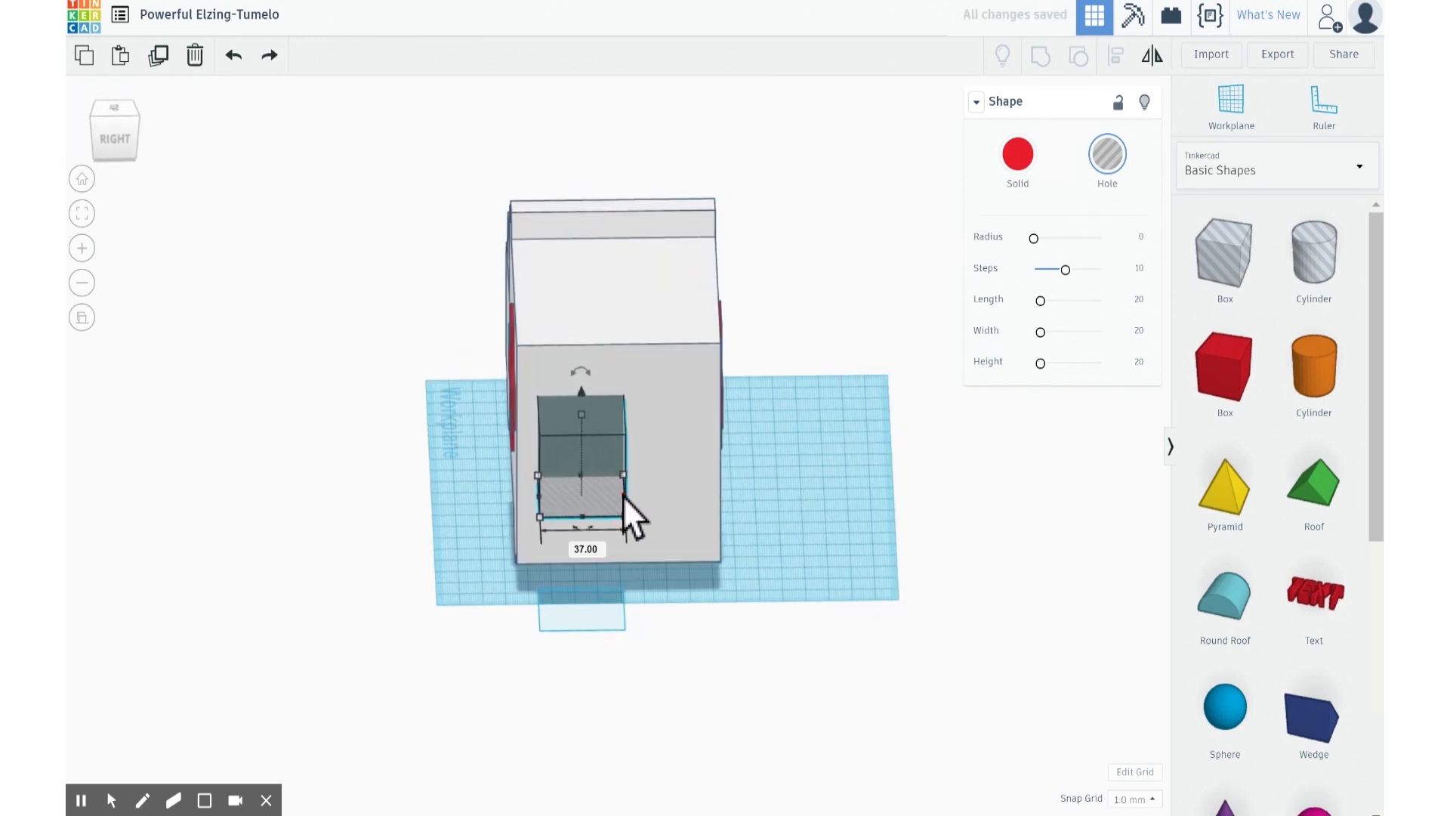
key("ctrl+z")
left_click_drag(613, 492, 601, 495)
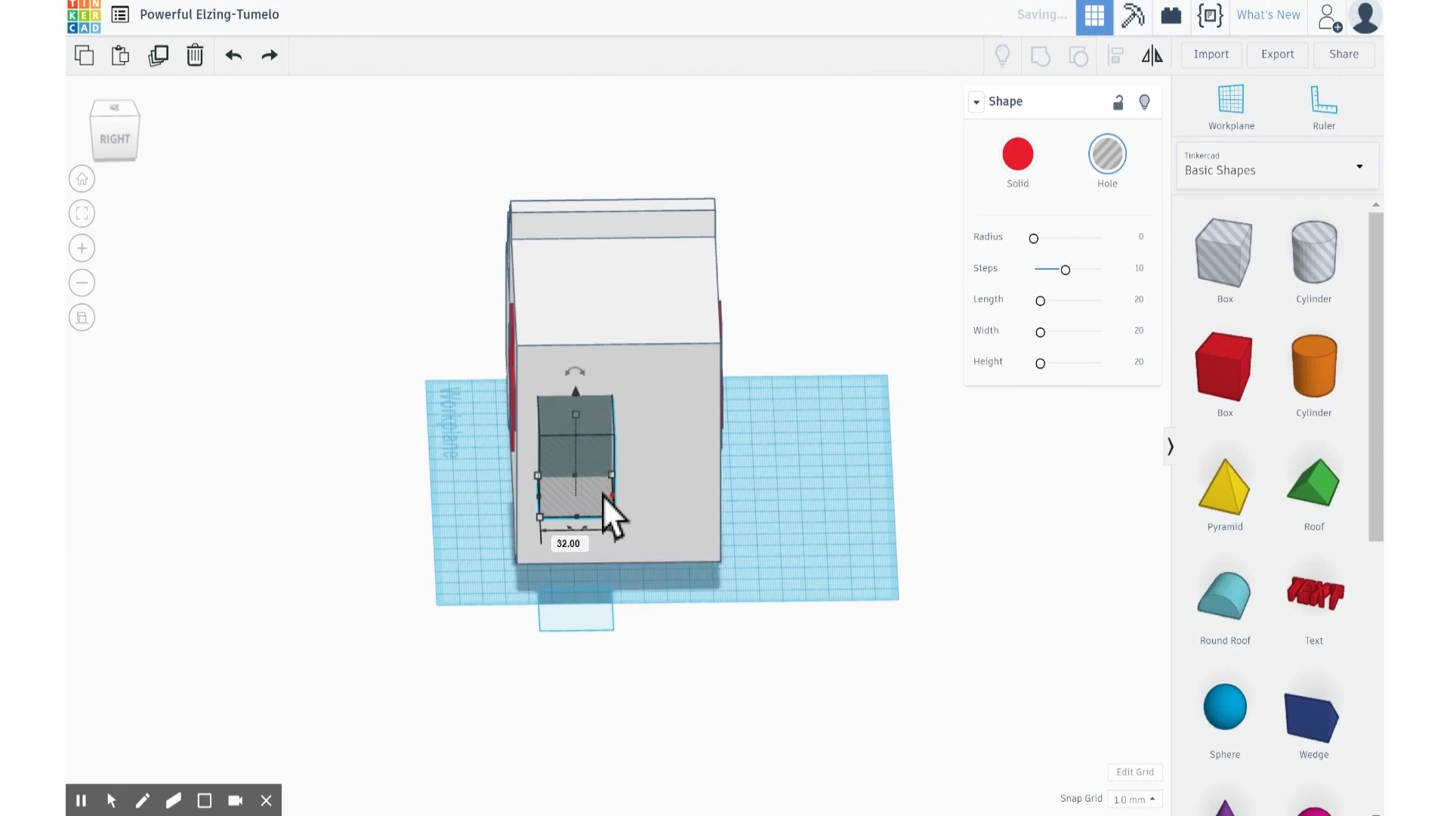
Step: Duplicate the 32 mm box hole and move the copy across the rear wall, leaving a narrow gap between the two
left_click(578, 478)
key("Right")
key("Right")
key("Right")
key("Right")
key("Right")
key("Right")
key("Right")
key("Right")
key("Right")
key("Right")
key("Right")
key("Right")
key("Right")
key("Right")
key("Right")
key("Right")
key("Right")
key("Right")
key("Right")
key("Right")
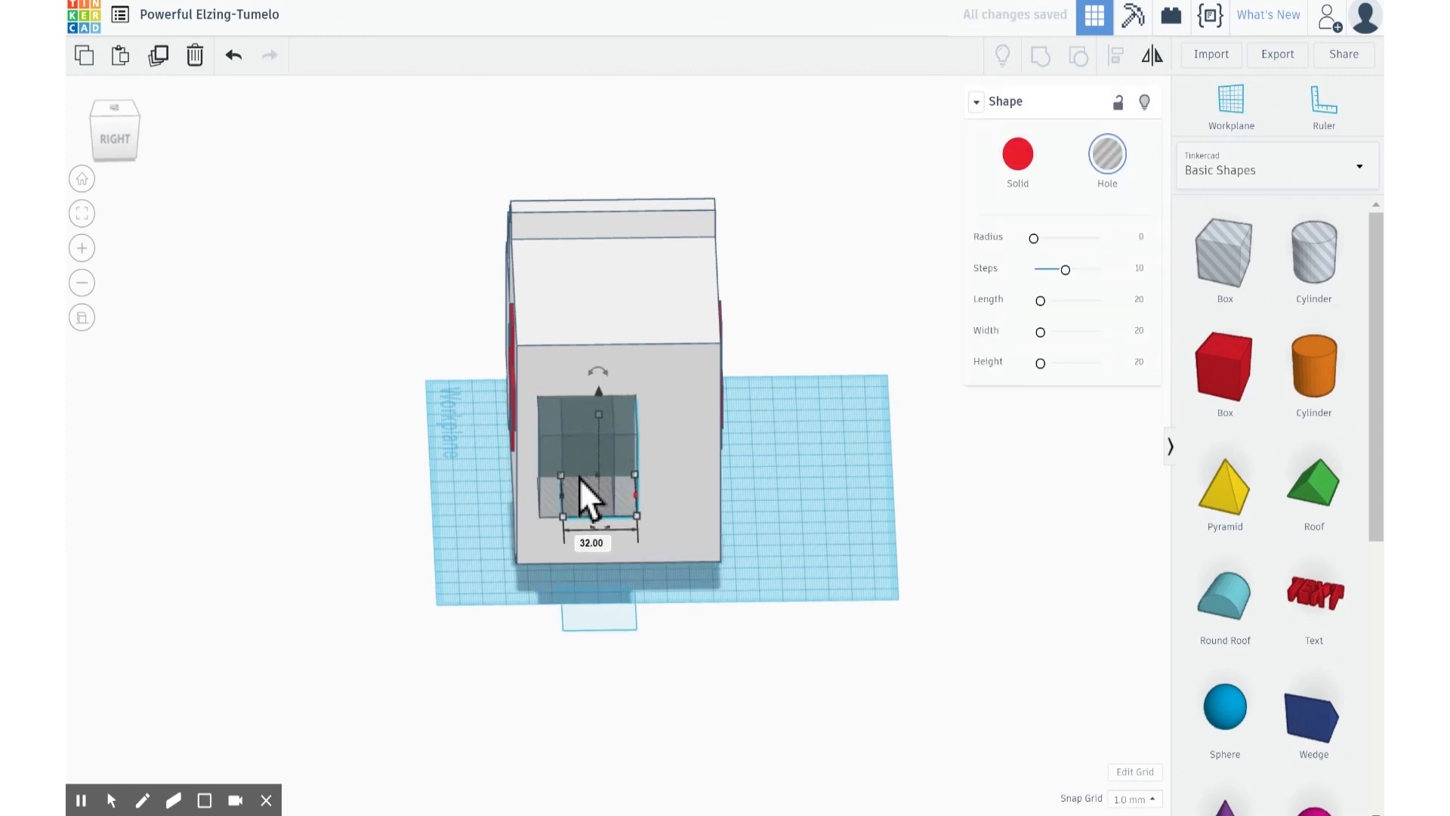
key("Left")
key("Left")
key("Left")
key("Left")
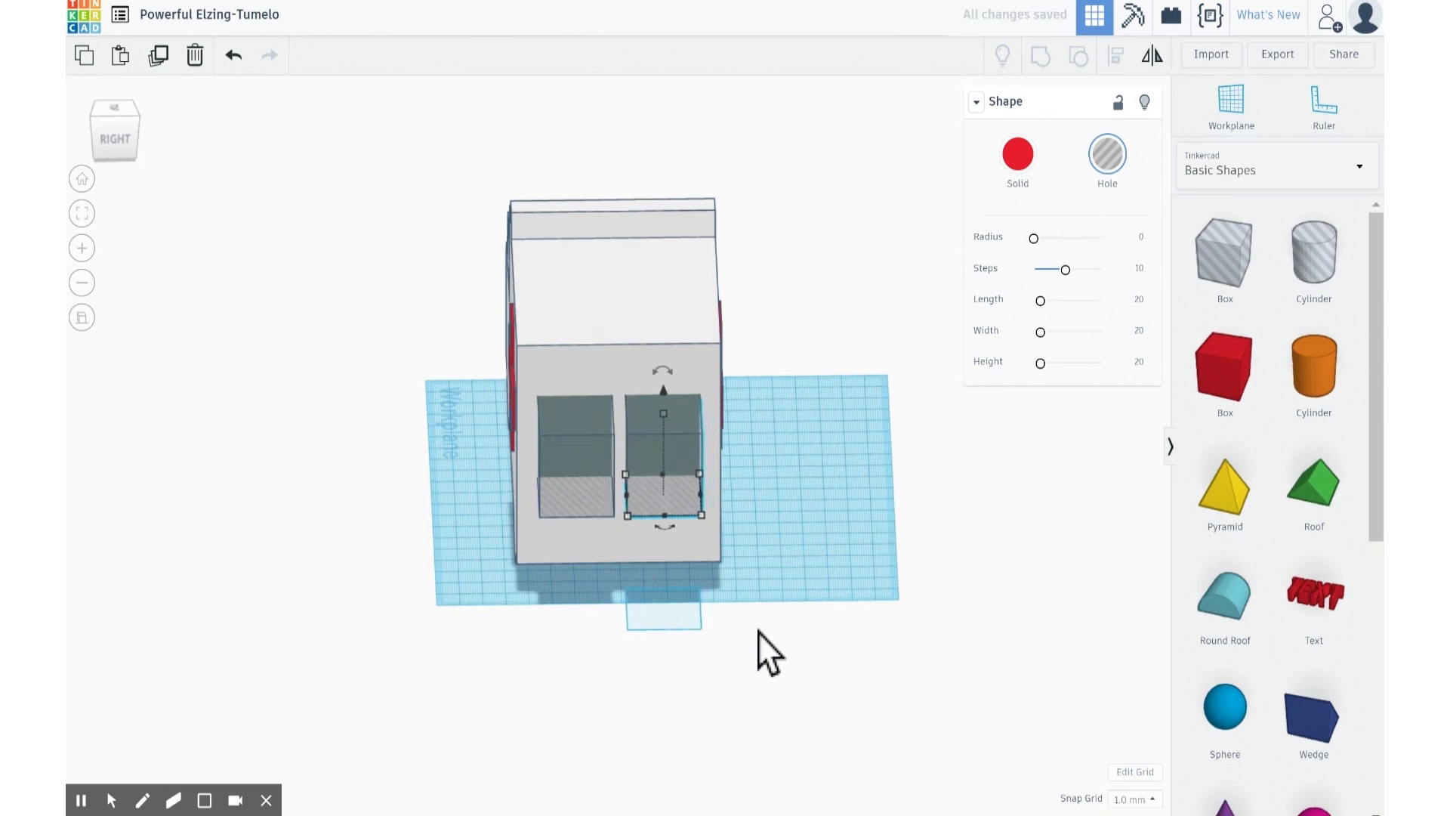
Step: Group the ambulance with both box holes to cut two windows into the rear wall
right_click_drag(758, 631, 974, 590)
left_click(764, 247)
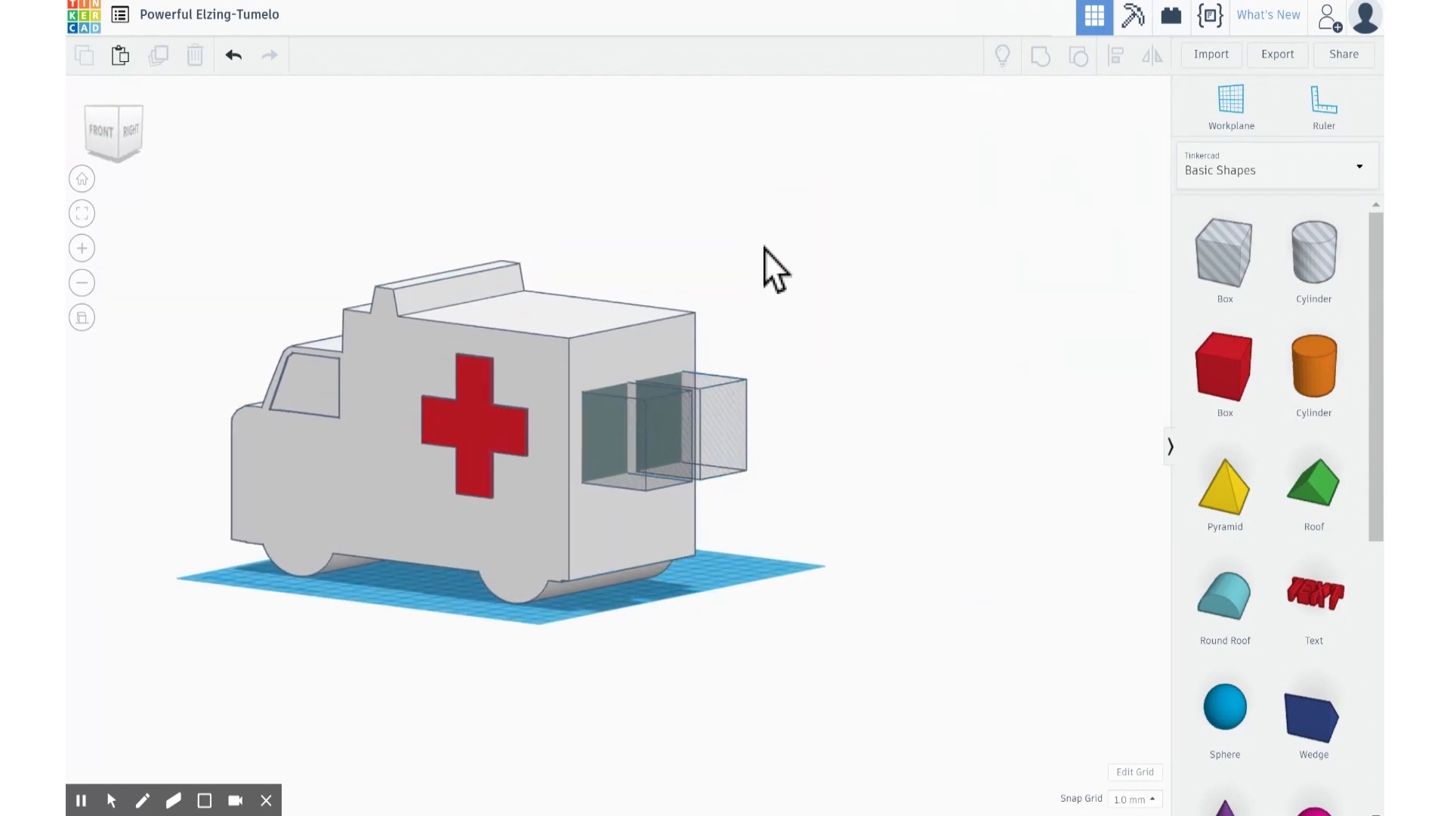
left_click_drag(678, 339, 545, 500)
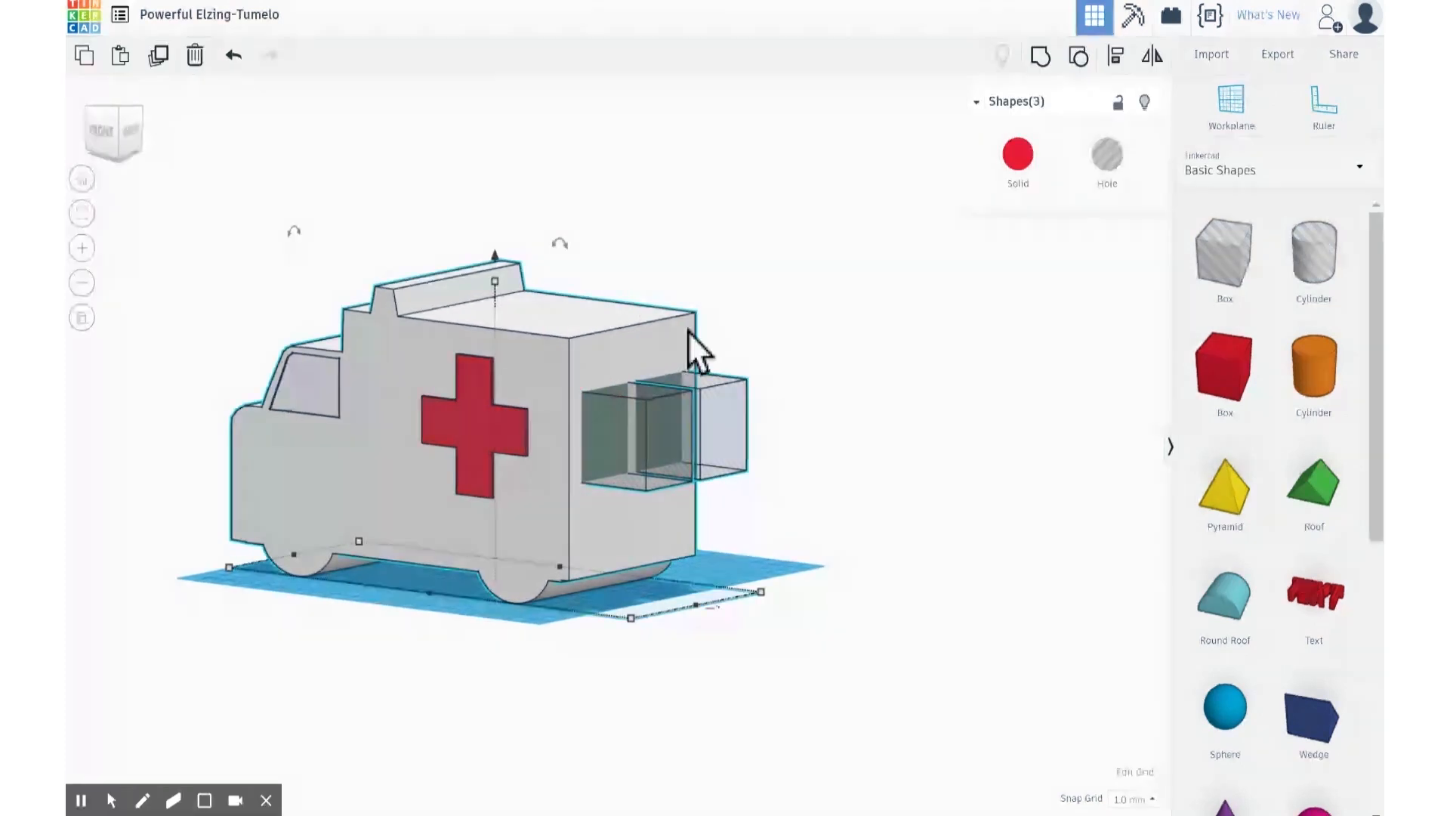
left_click(1040, 54)
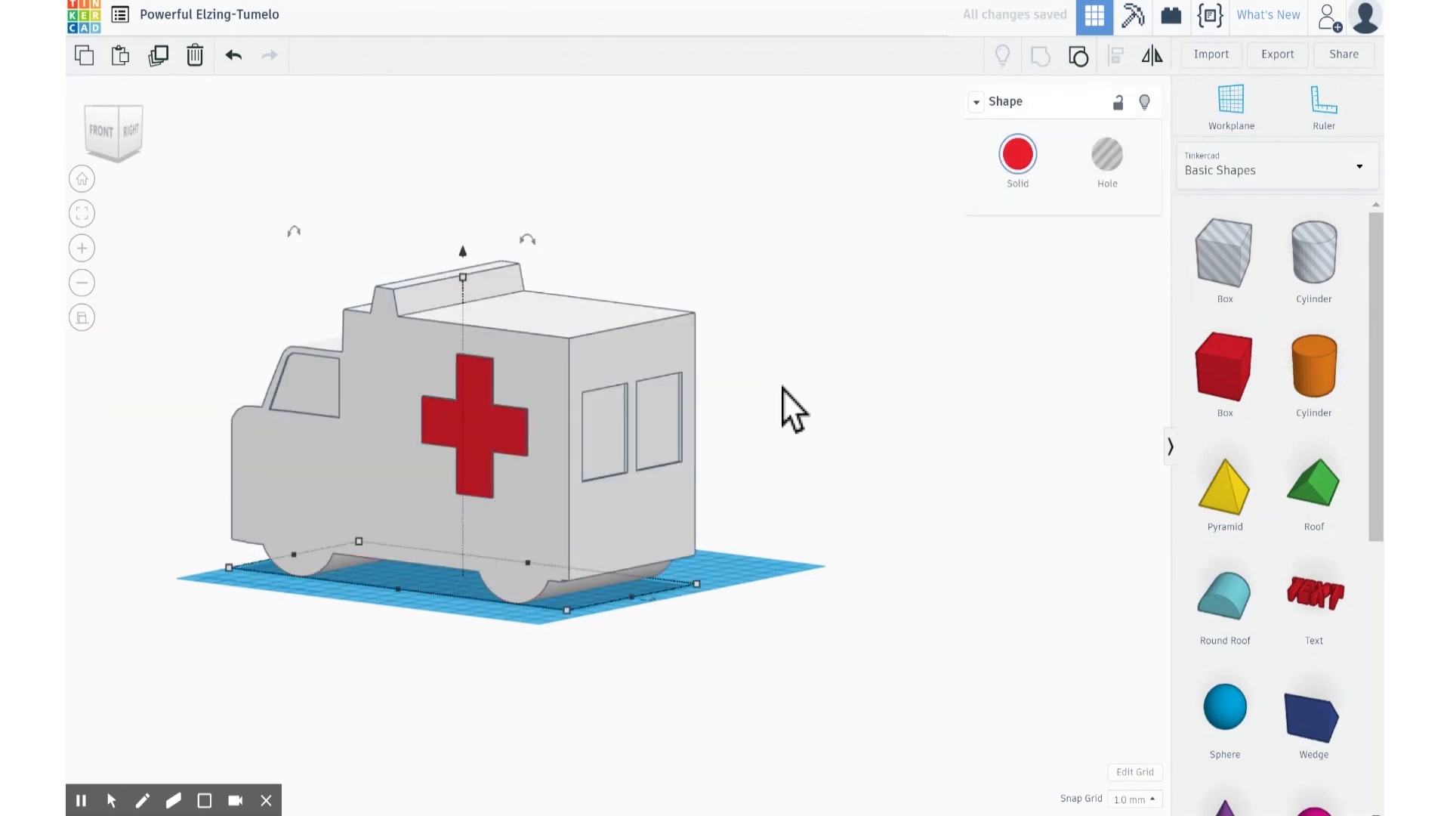
Step: Ungroup the ambulance level by level until the rear box holes, side-window holes, front lights and crosses are separate shapes
right_click_drag(904, 437, 453, 609)
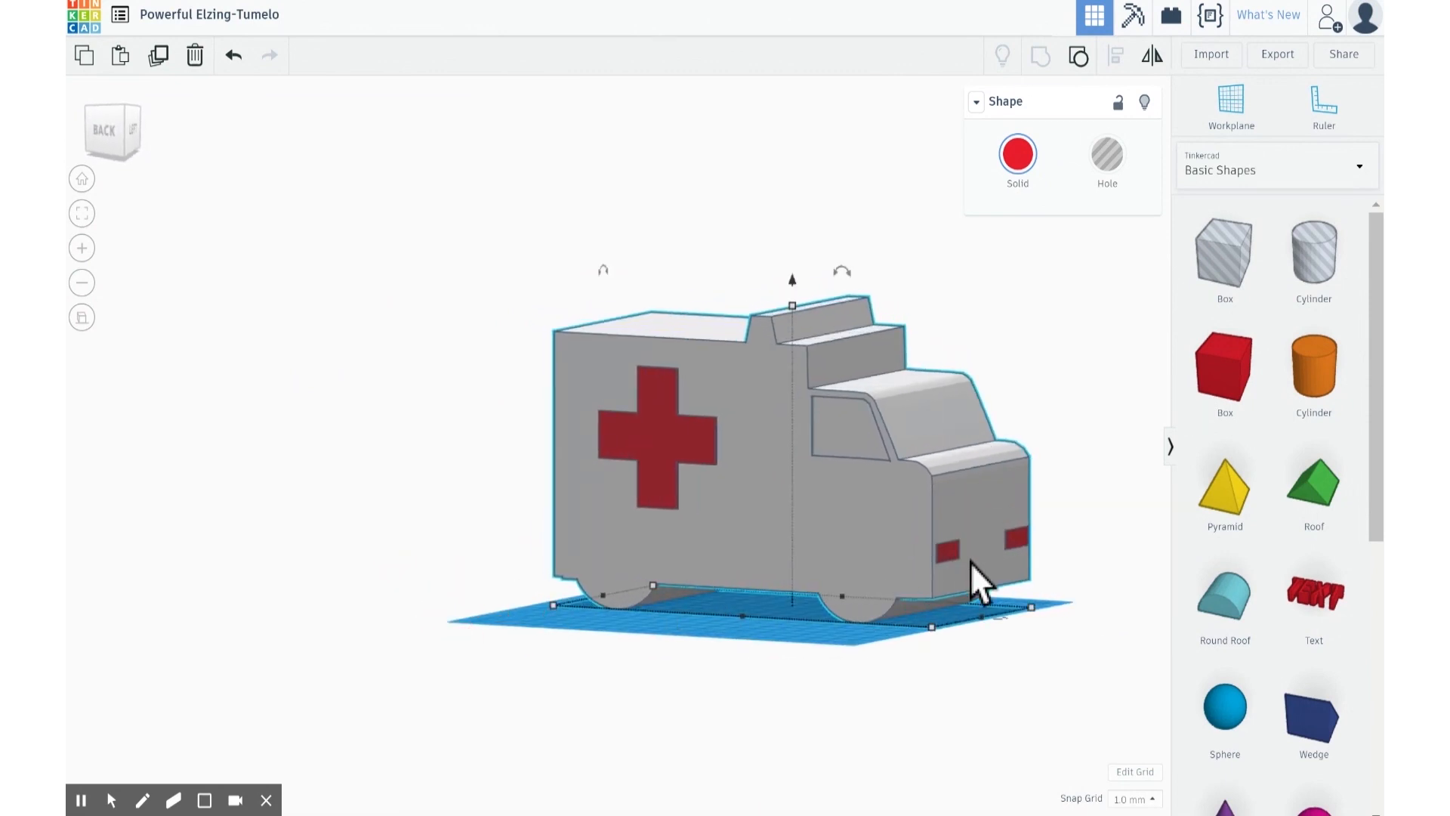
double_click(950, 551)
left_click(950, 551)
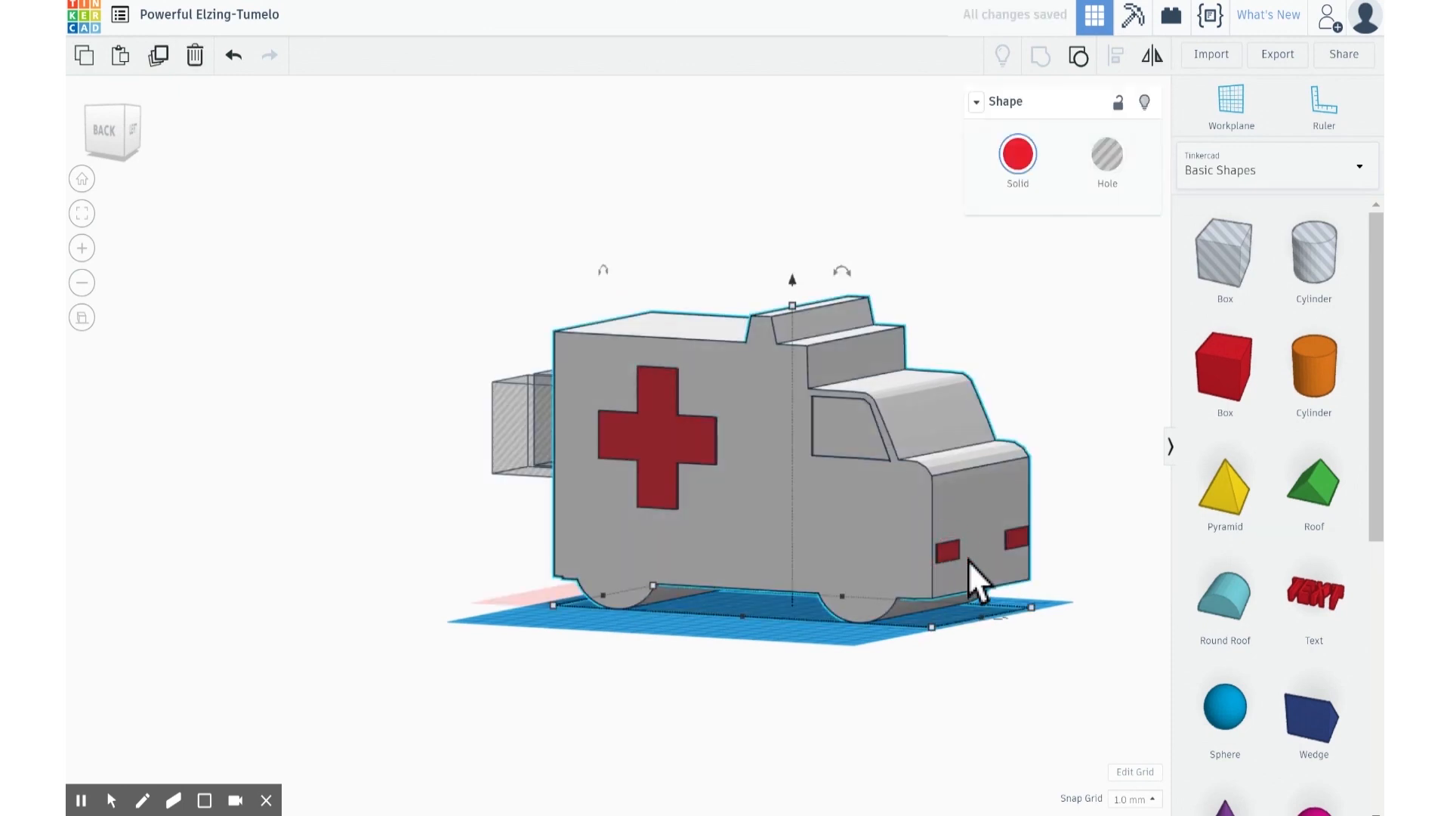
left_click_drag(968, 561, 535, 609)
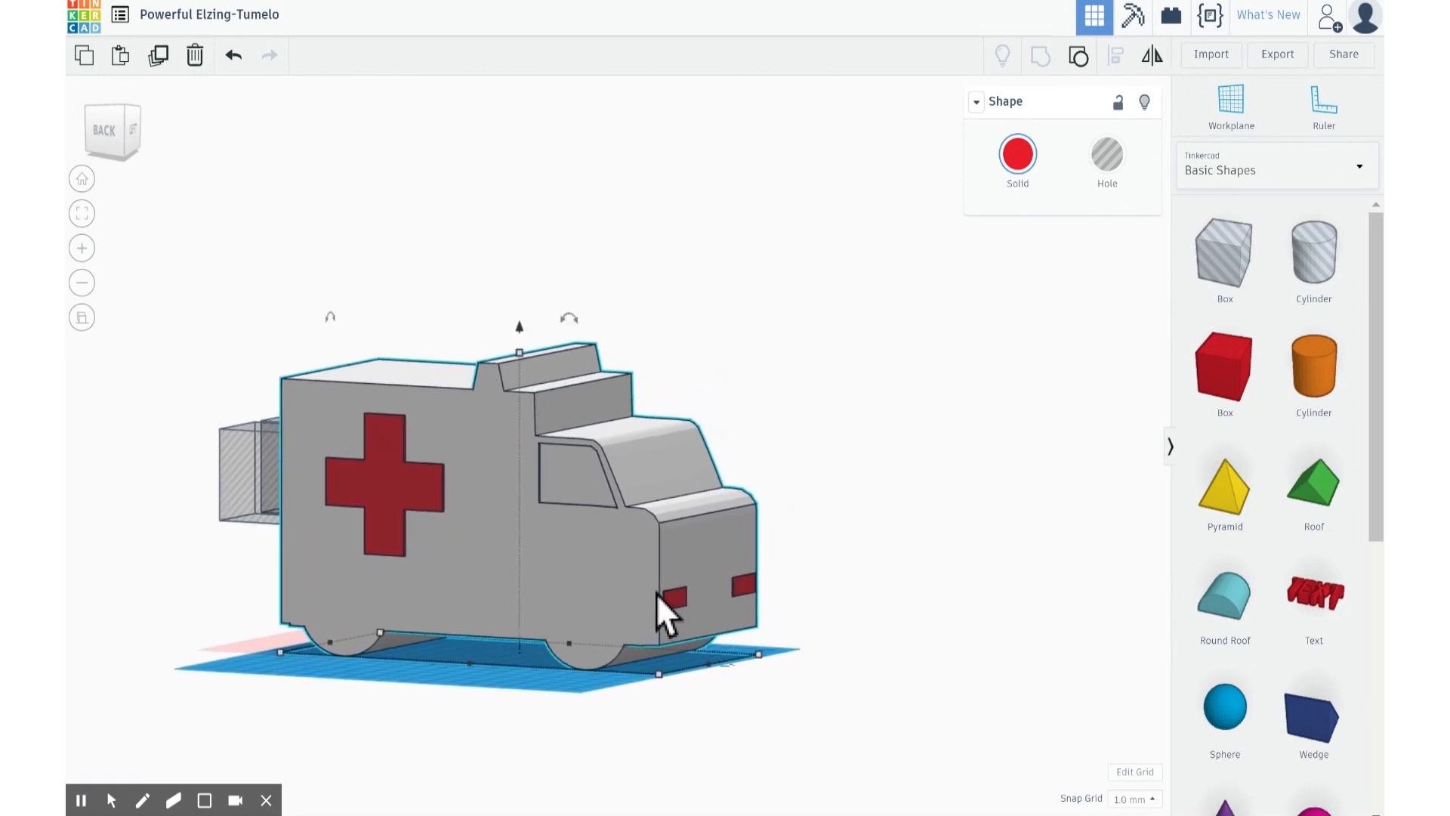
scroll(667, 600, "up", 2)
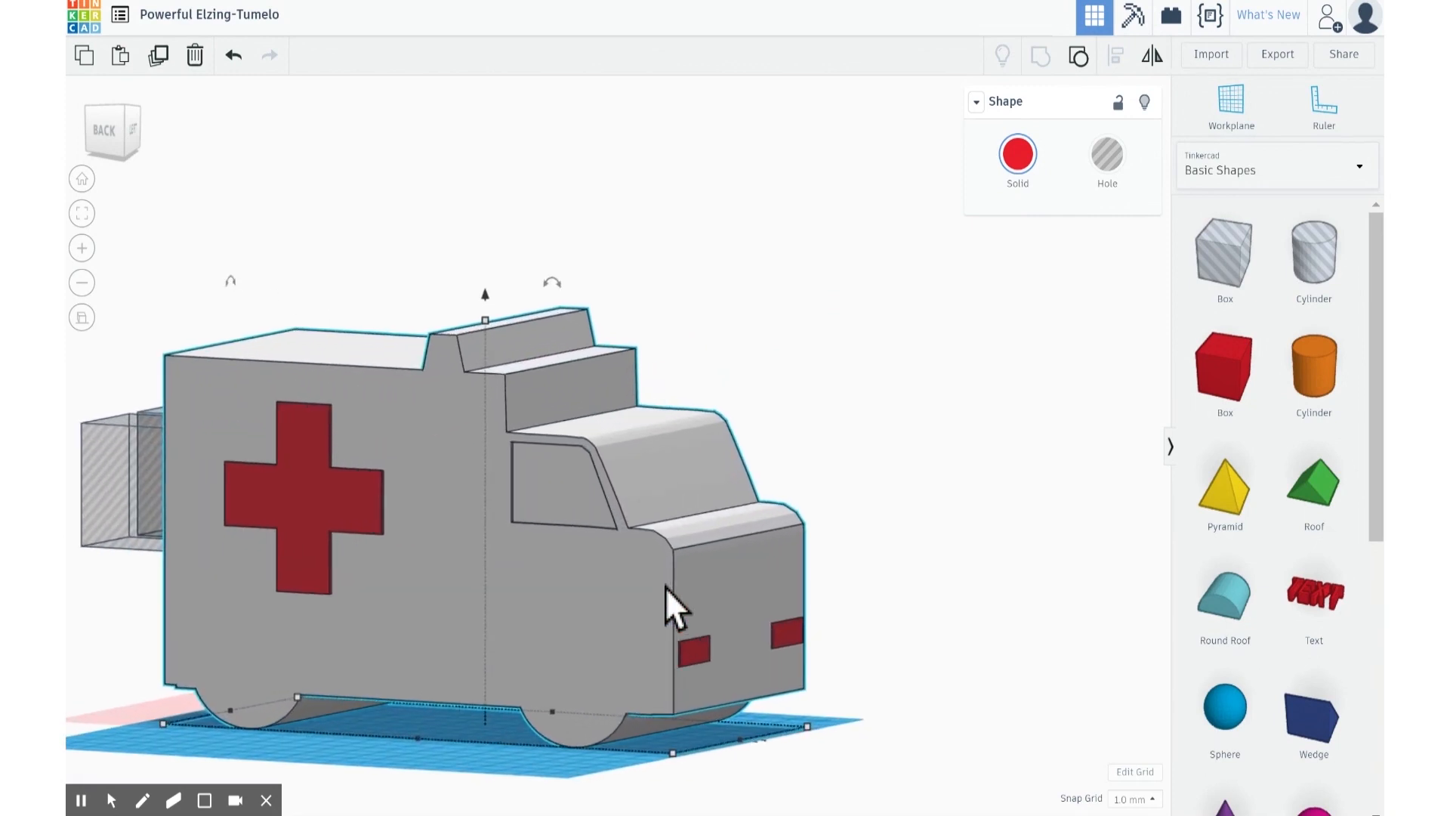
right_click_drag(800, 515, 683, 532)
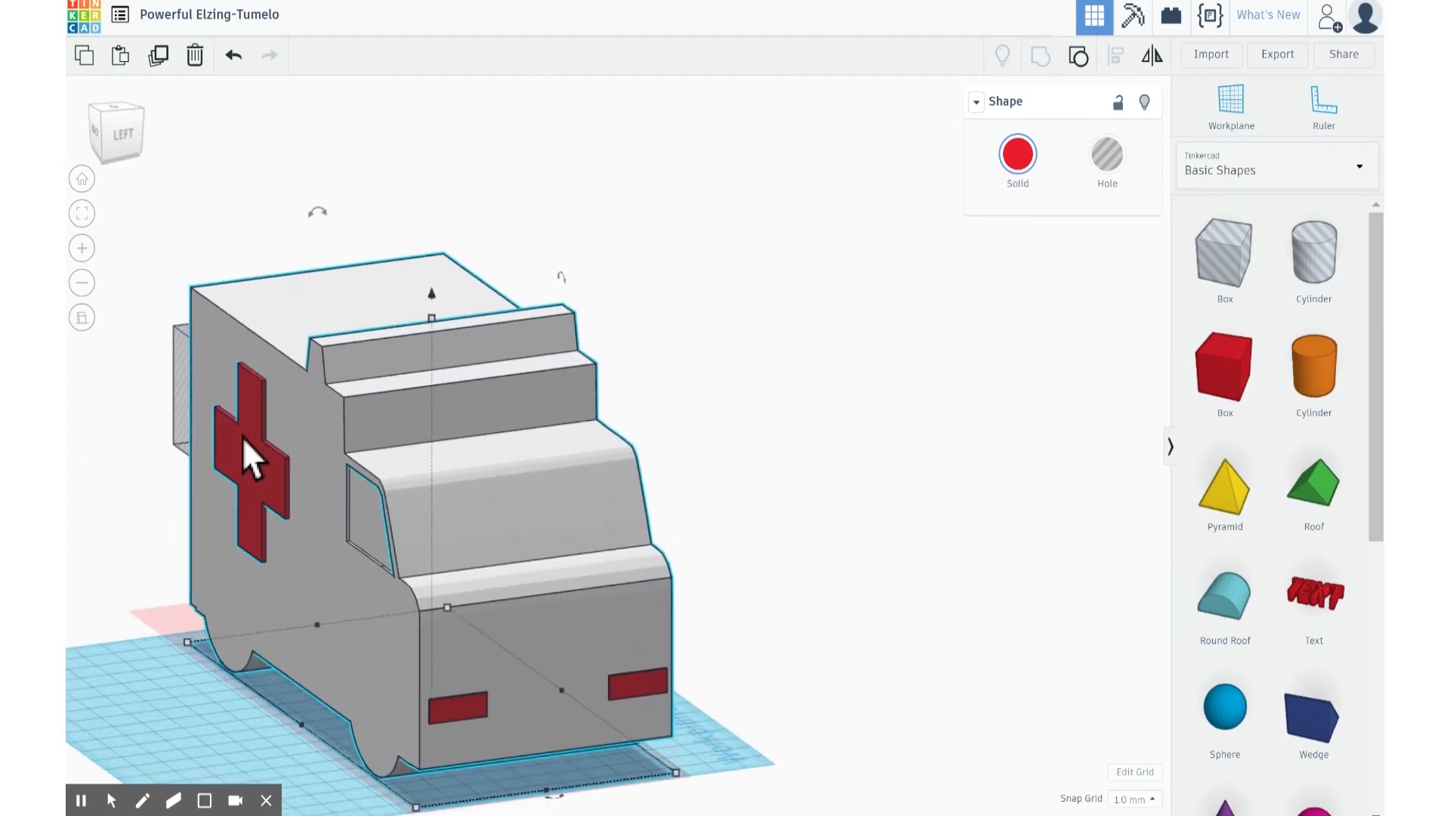
left_click(1080, 61)
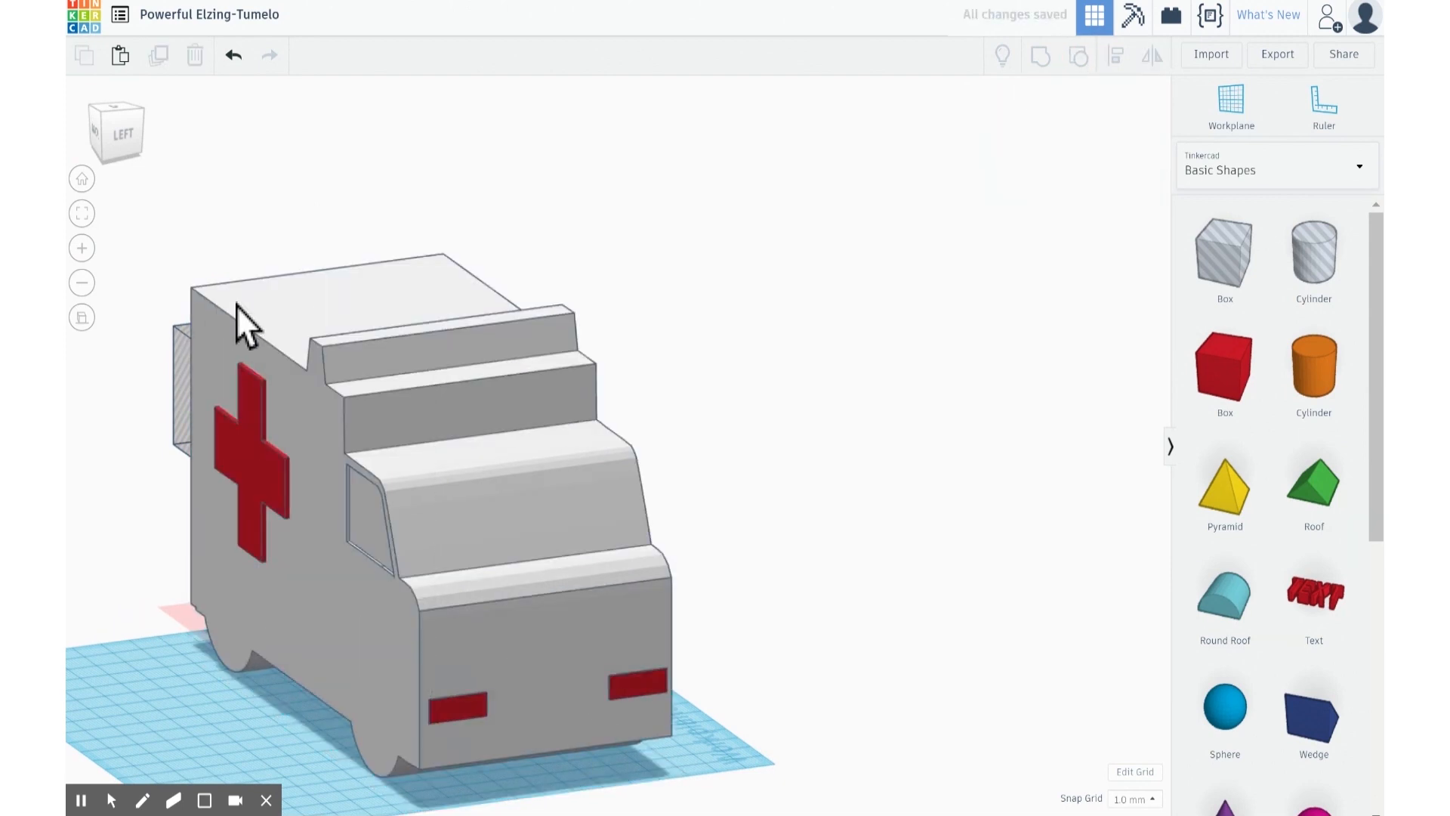
left_click(278, 328)
left_click(1078, 58)
left_click(515, 646)
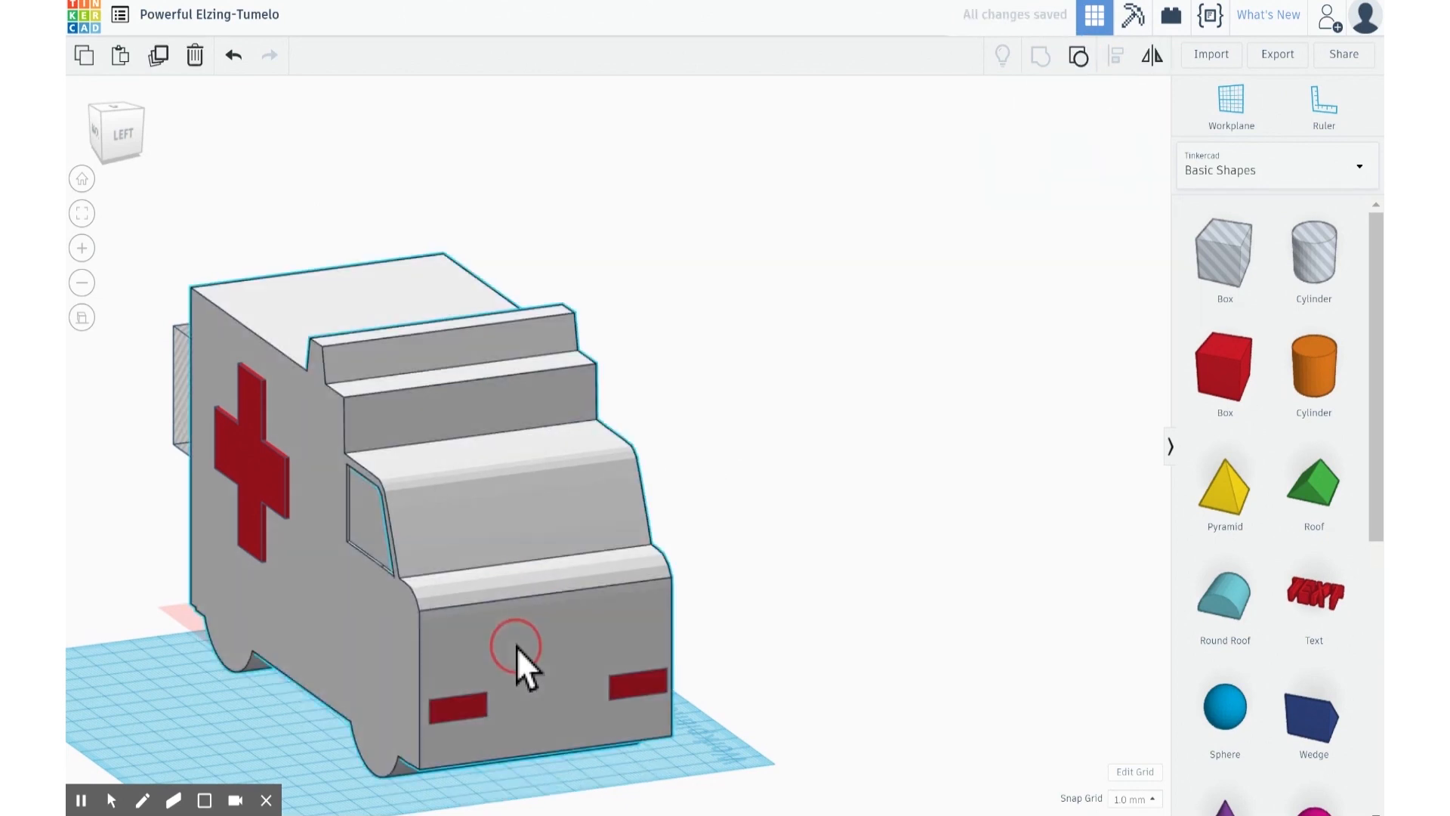
left_click(1071, 58)
left_click(583, 600)
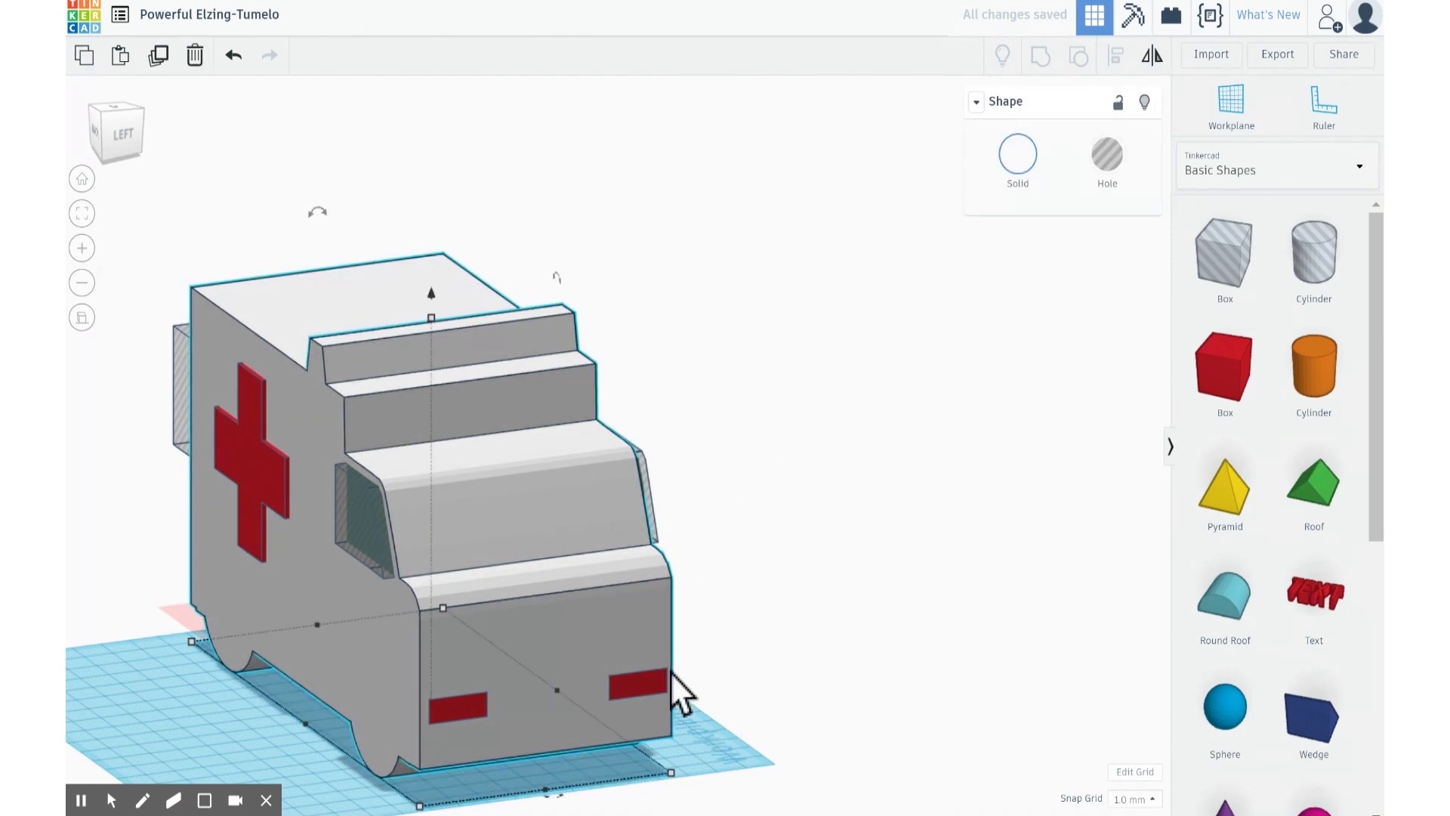
Step: Turn both red front lights into holes
left_click(657, 693)
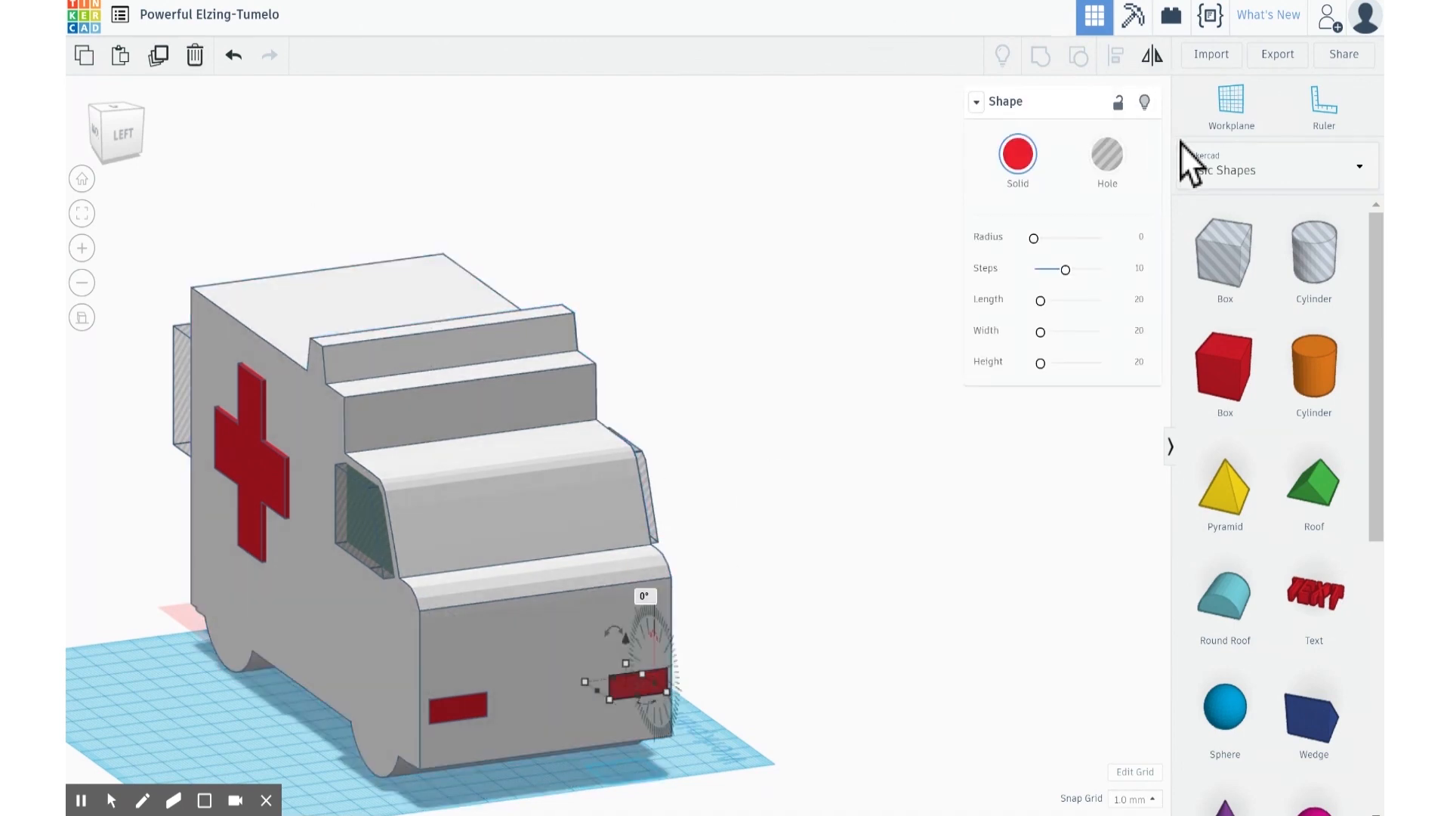
left_click(1111, 161)
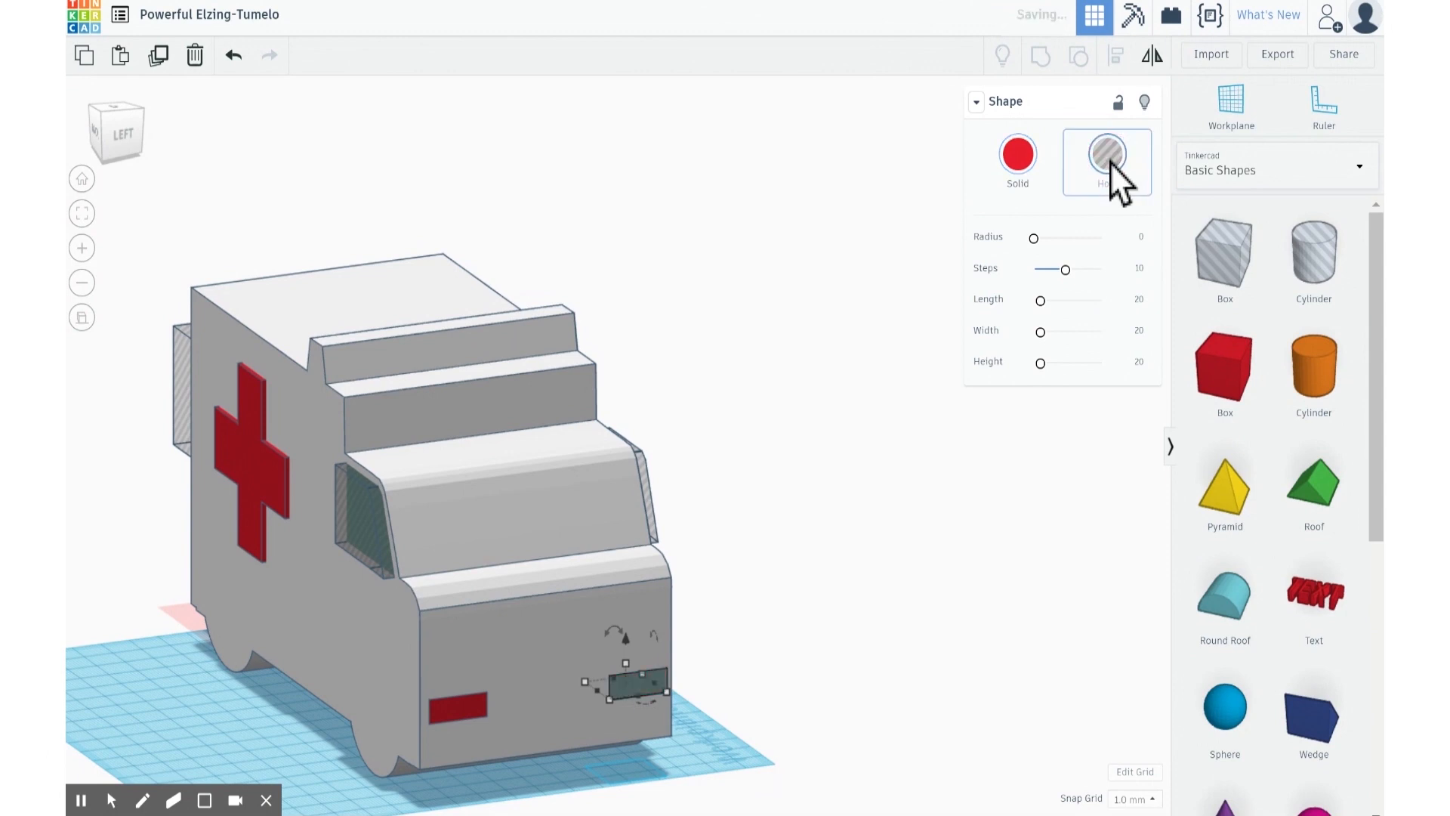
left_click(462, 705)
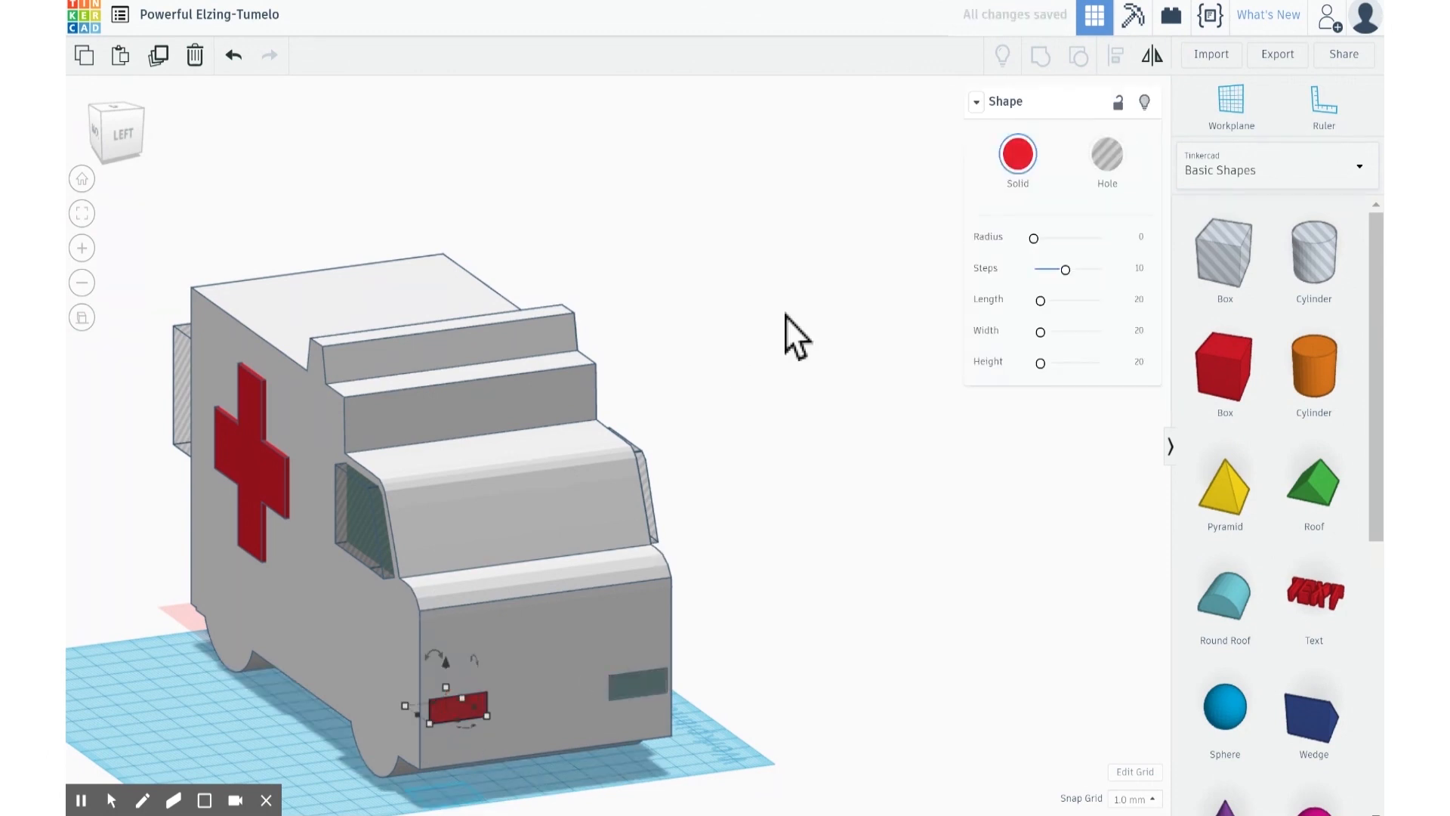
left_click(1111, 162)
Step: Turn the red crosses on both sides of the ambulance into holes
left_click(252, 474)
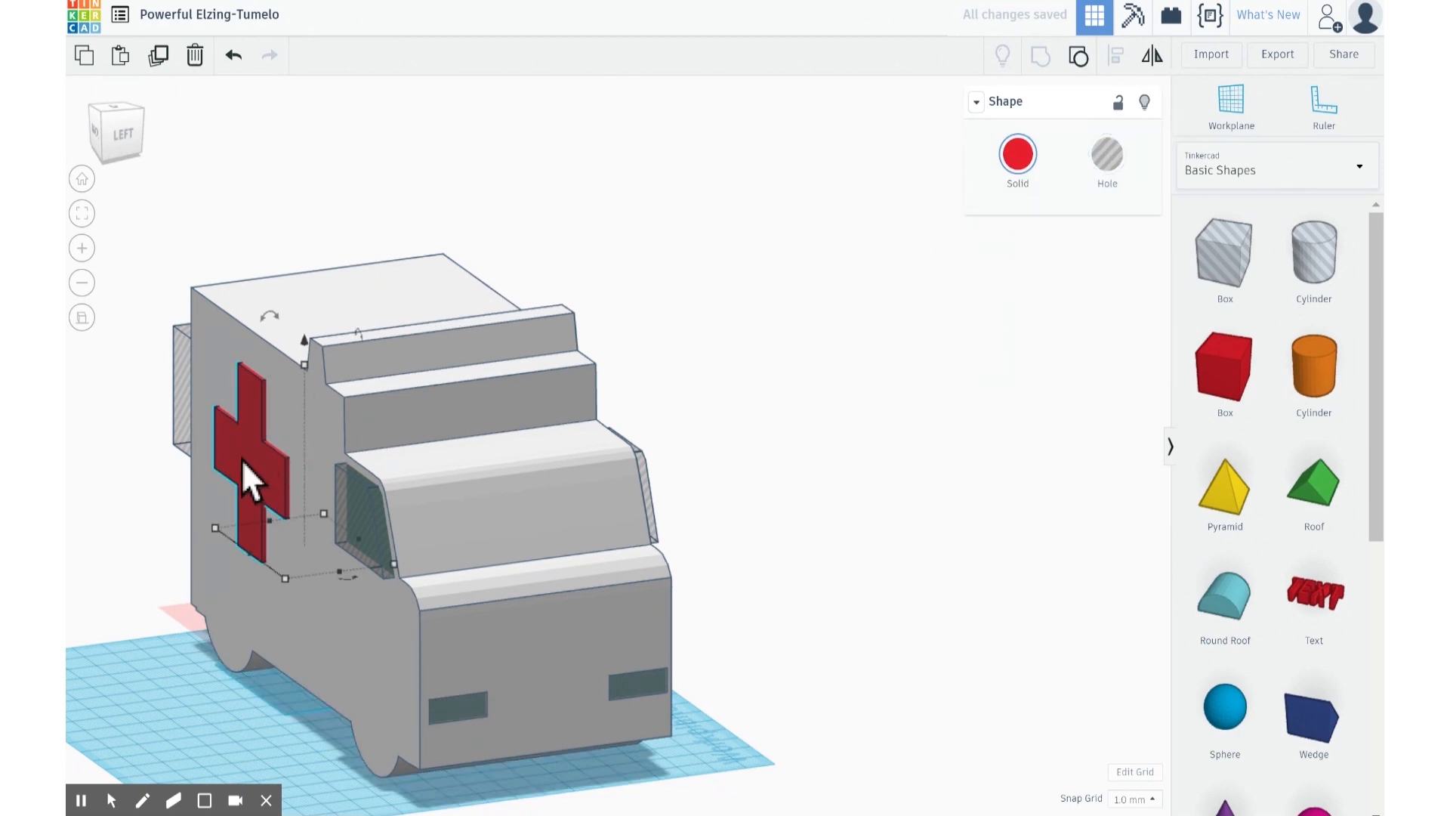
left_click(1118, 161)
right_click_drag(867, 307, 698, 360)
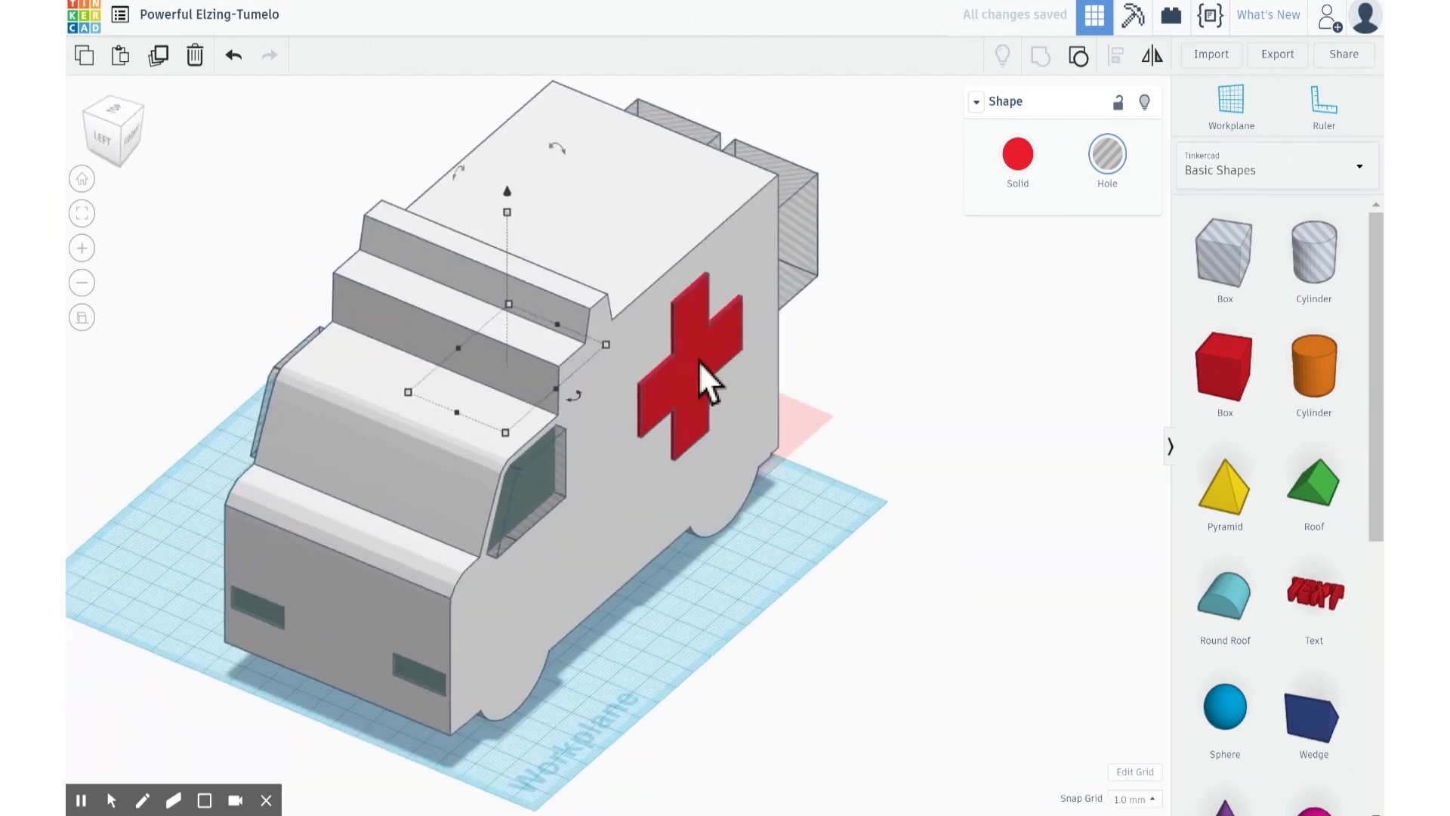
left_click(701, 370)
left_click(1116, 158)
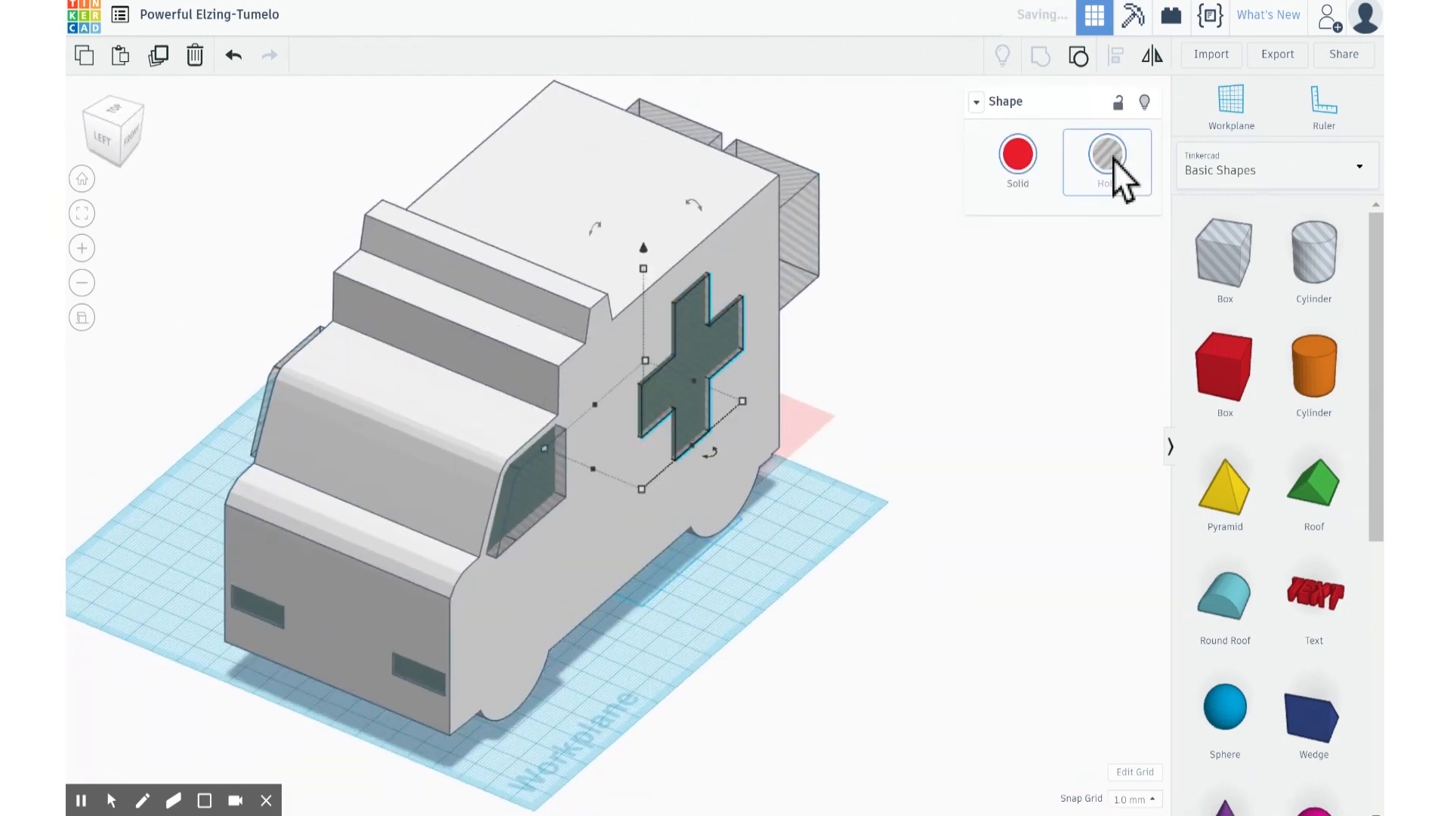
Step: Group the ambulance with all holes to cut the lights, crosses, side windows and rear windows, and inspect the cutouts
left_click(914, 506)
right_click_drag(913, 506, 880, 474)
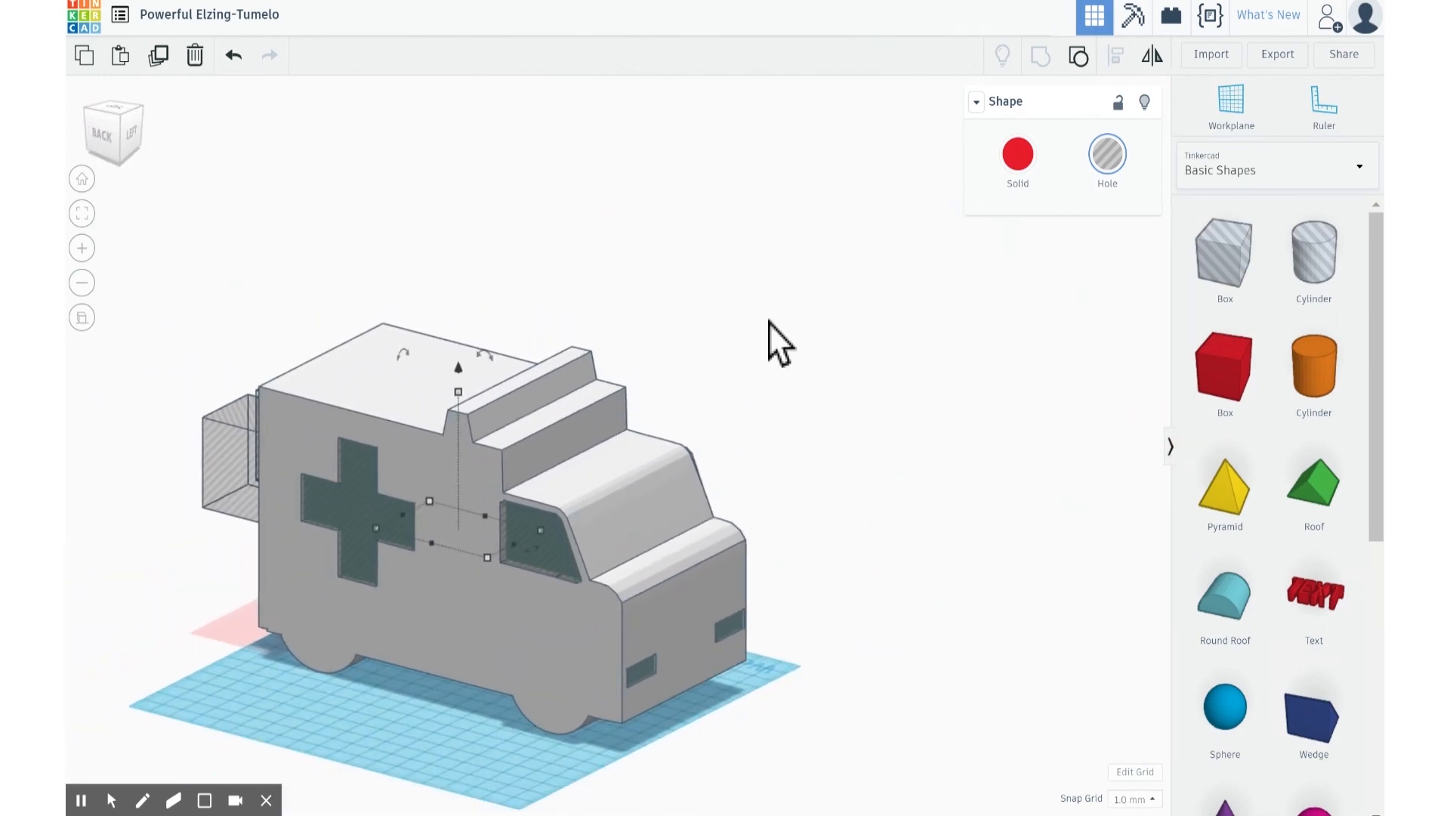
left_click_drag(838, 195, 173, 731)
left_click(1040, 56)
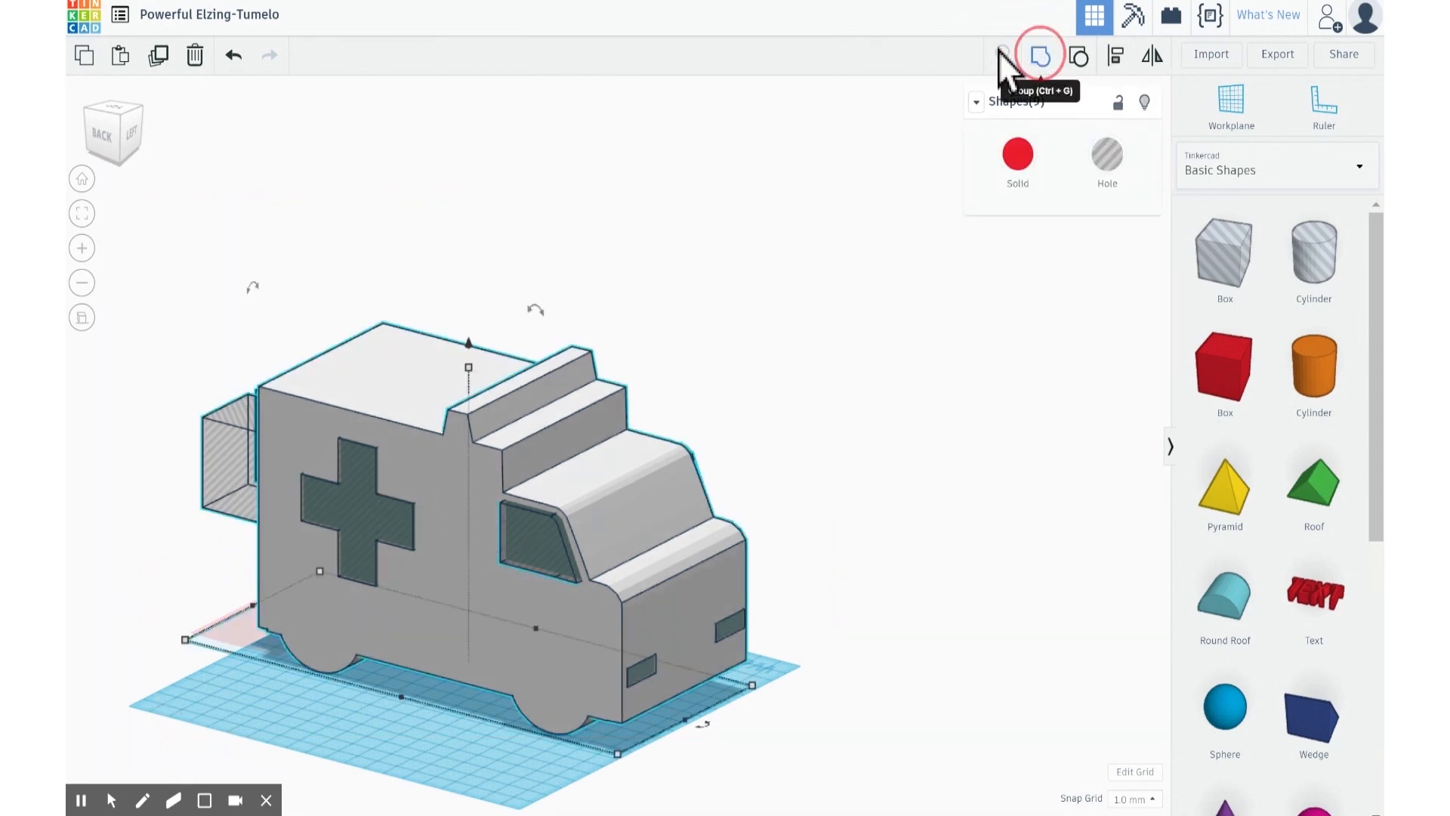
left_click(827, 325)
right_click_drag(768, 345, 619, 415)
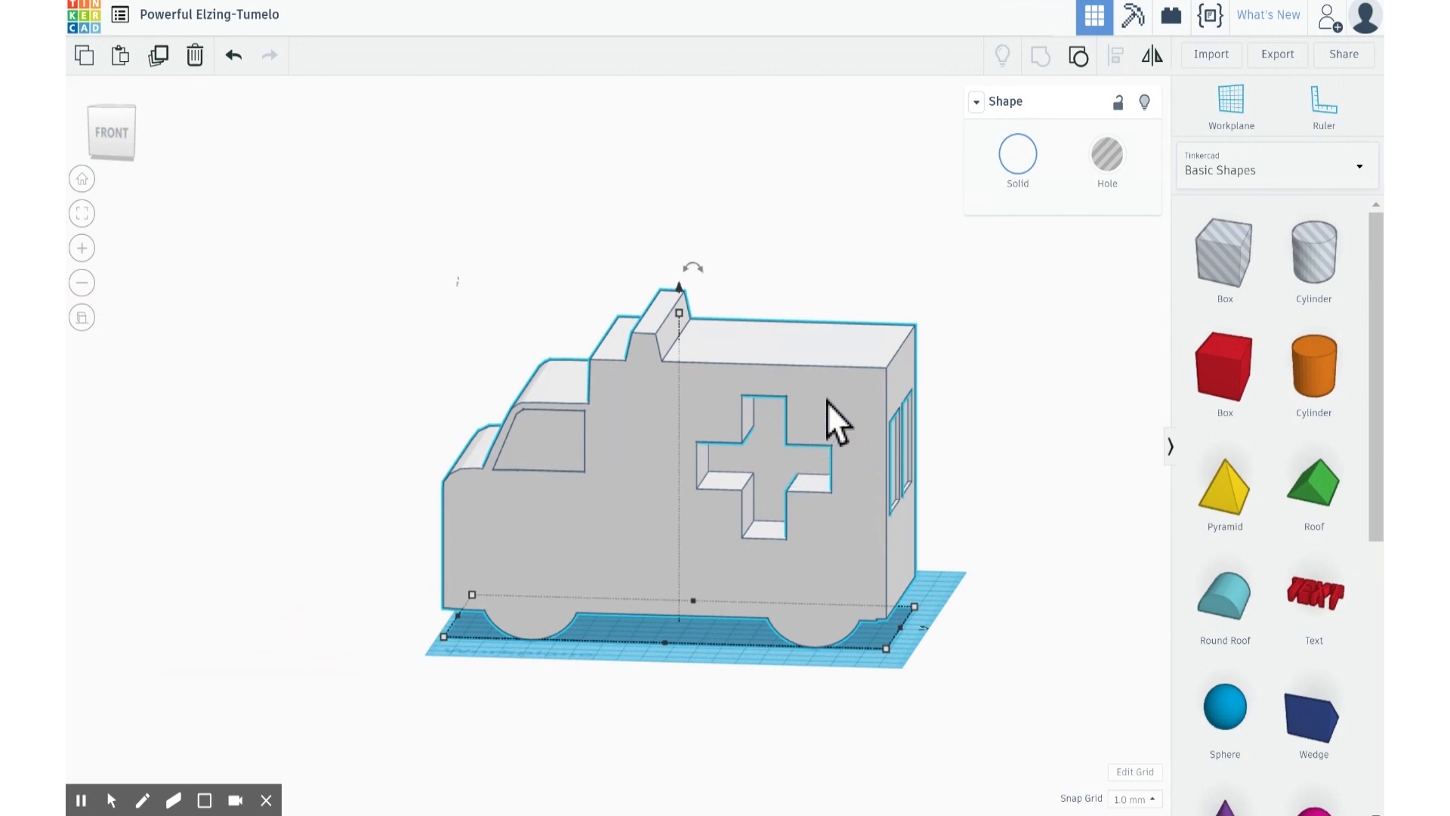
right_click_drag(863, 368, 809, 424)
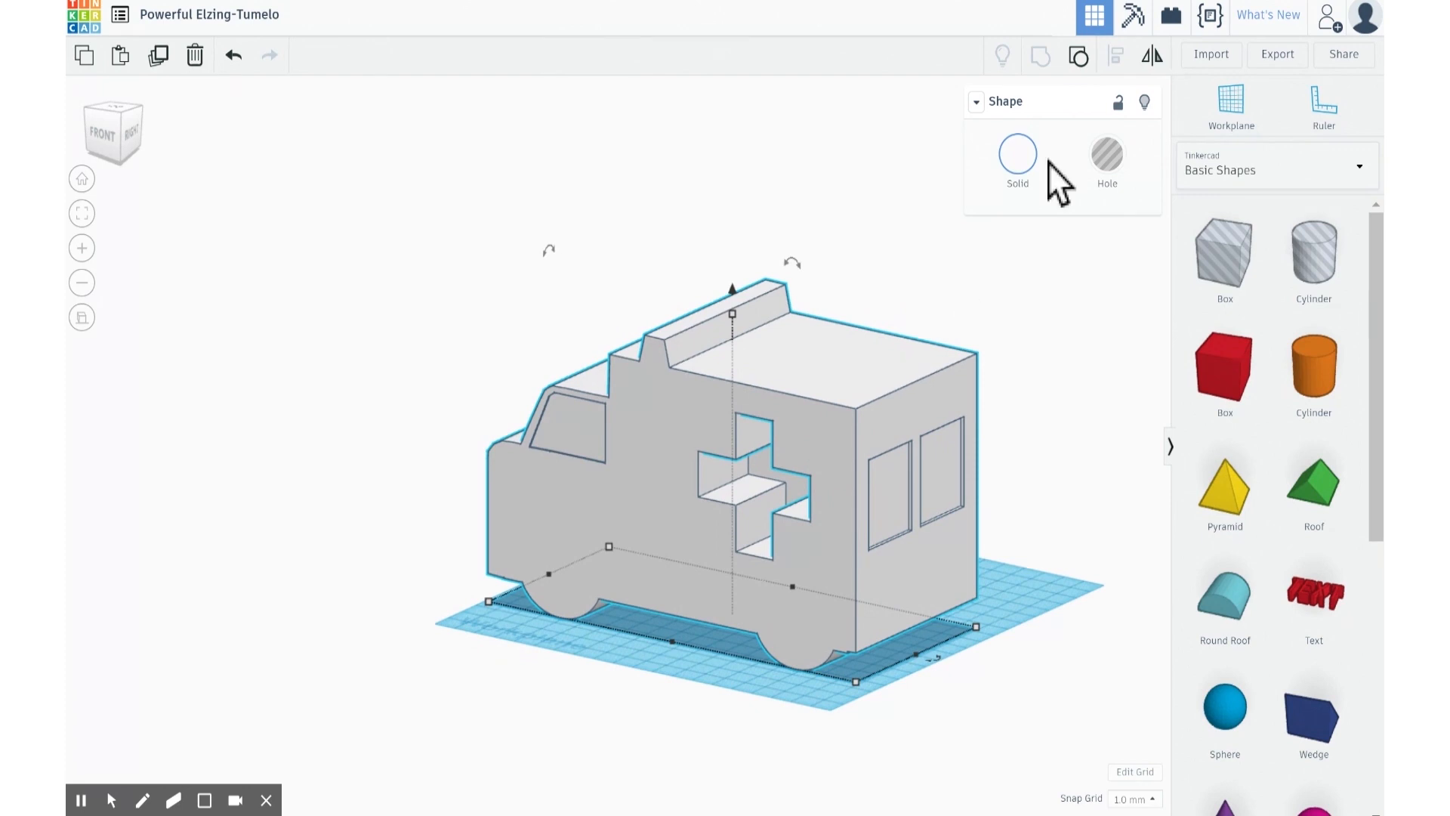
Step: Ungroup the ambulance and move the cross hole on the side with the recessed cab window outward so it only cuts shallowly into the body
left_click(1079, 55)
left_click(896, 178)
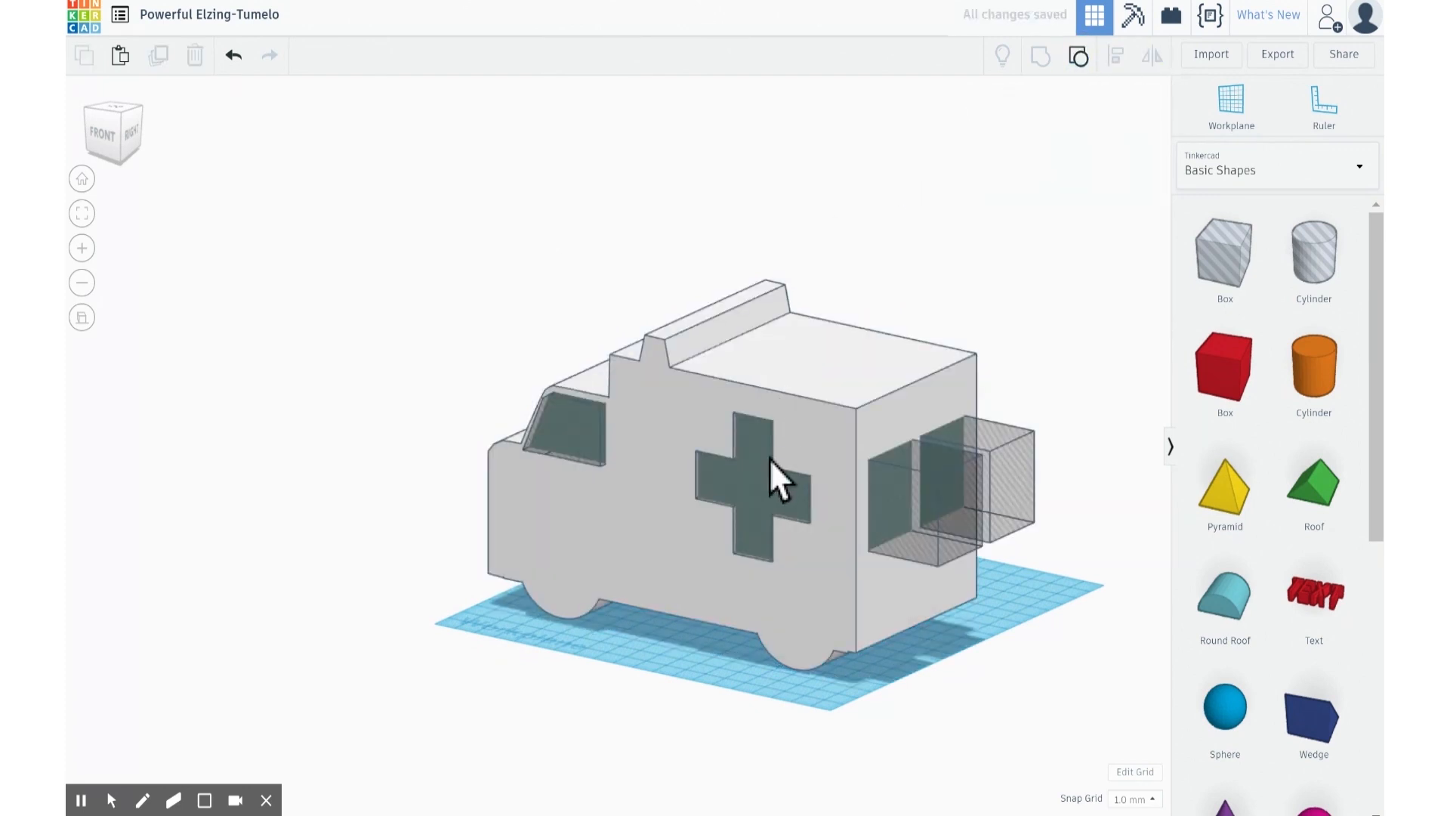
left_click(764, 507)
right_click_drag(982, 355, 741, 502)
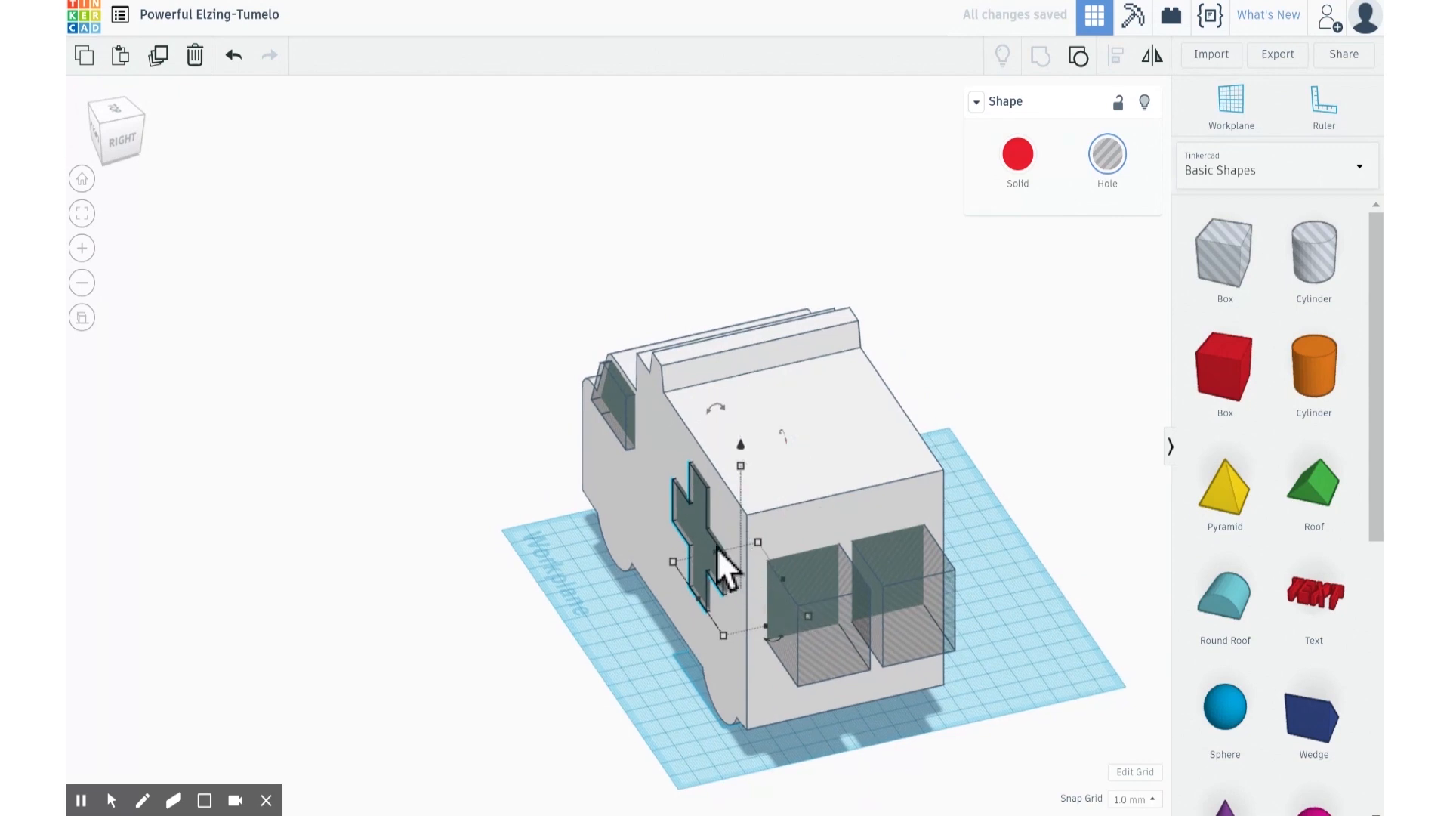
left_click_drag(716, 547, 623, 569)
Step: Nudge the cross hole on the opposite side outward until only a shallow part remains inside the ambulance wall
right_click_drag(939, 504, 796, 592)
key("Right")
key("Right")
key("Right")
key("Right")
key("Right")
key("Right")
key("Right")
key("Right")
key("Right")
key("Right")
key("Right")
key("Right")
key("Right")
key("Right")
key("Right")
key("Right")
key("Right")
key("Right")
key("Right")
key("Right")
key("Right")
key("Right")
key("Right")
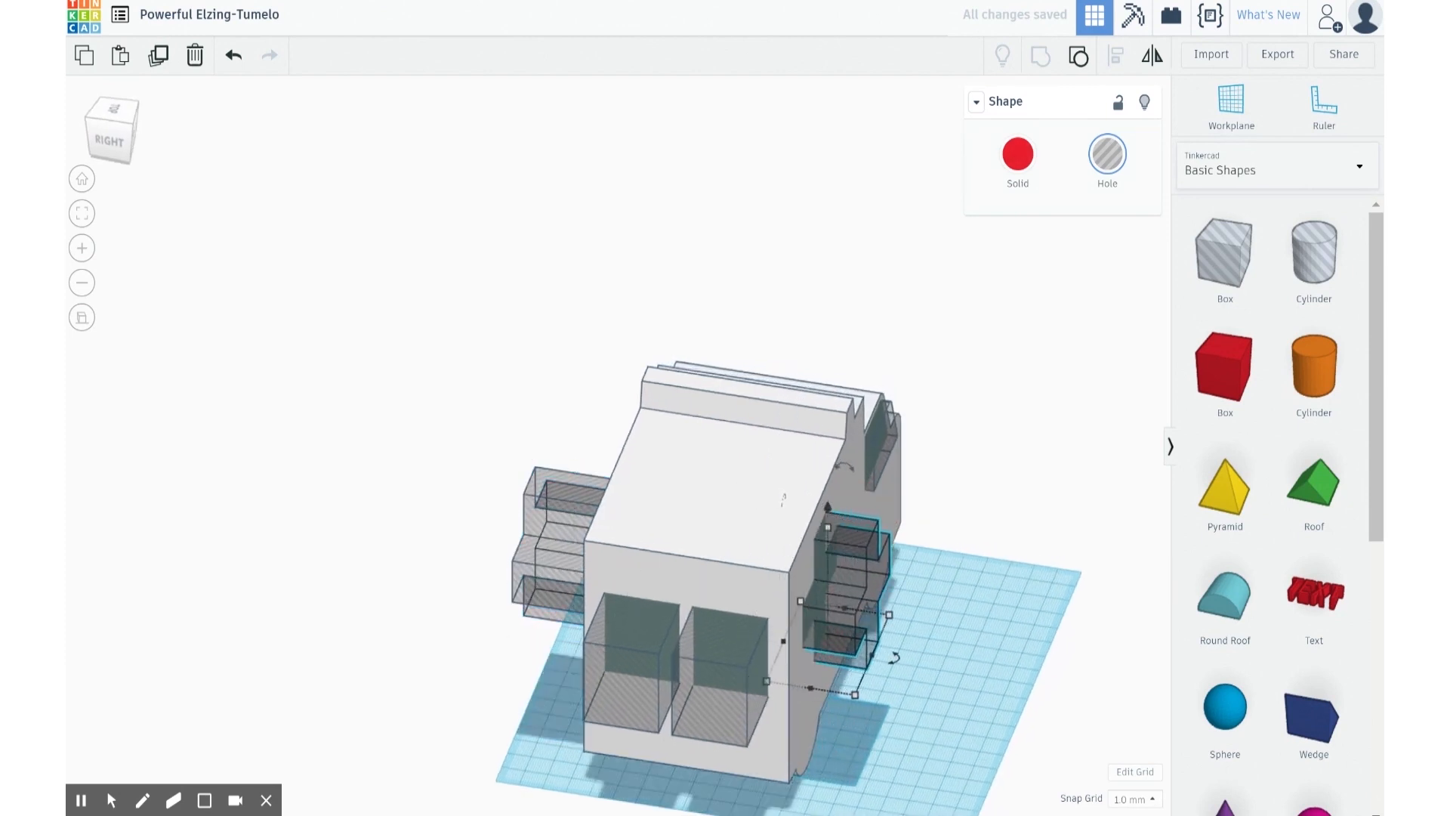
key("Right")
key("Right")
key("Right")
key("Right")
key("Right")
key("Right")
key("Right")
key("Right")
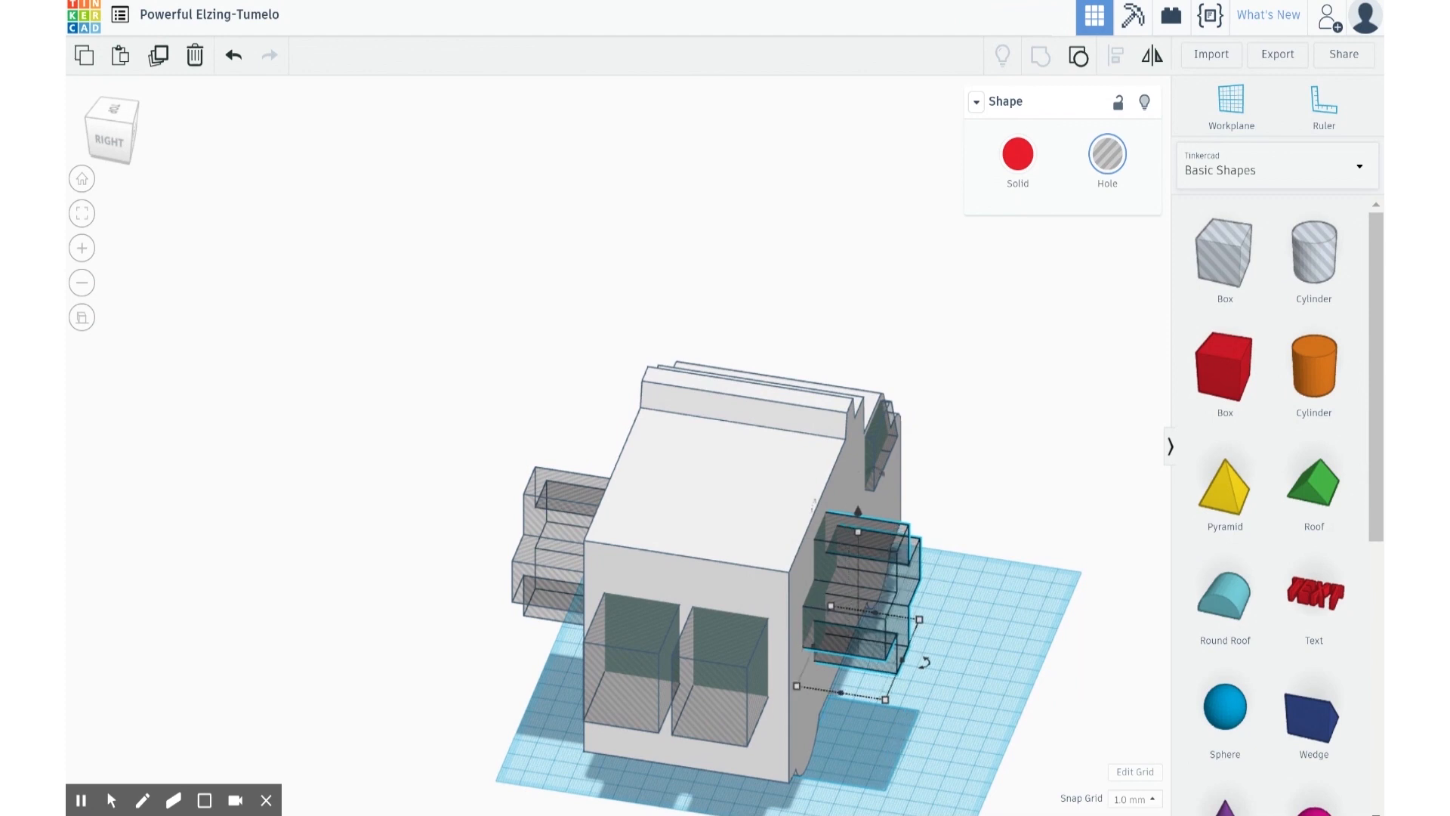
key("Left")
key("Left")
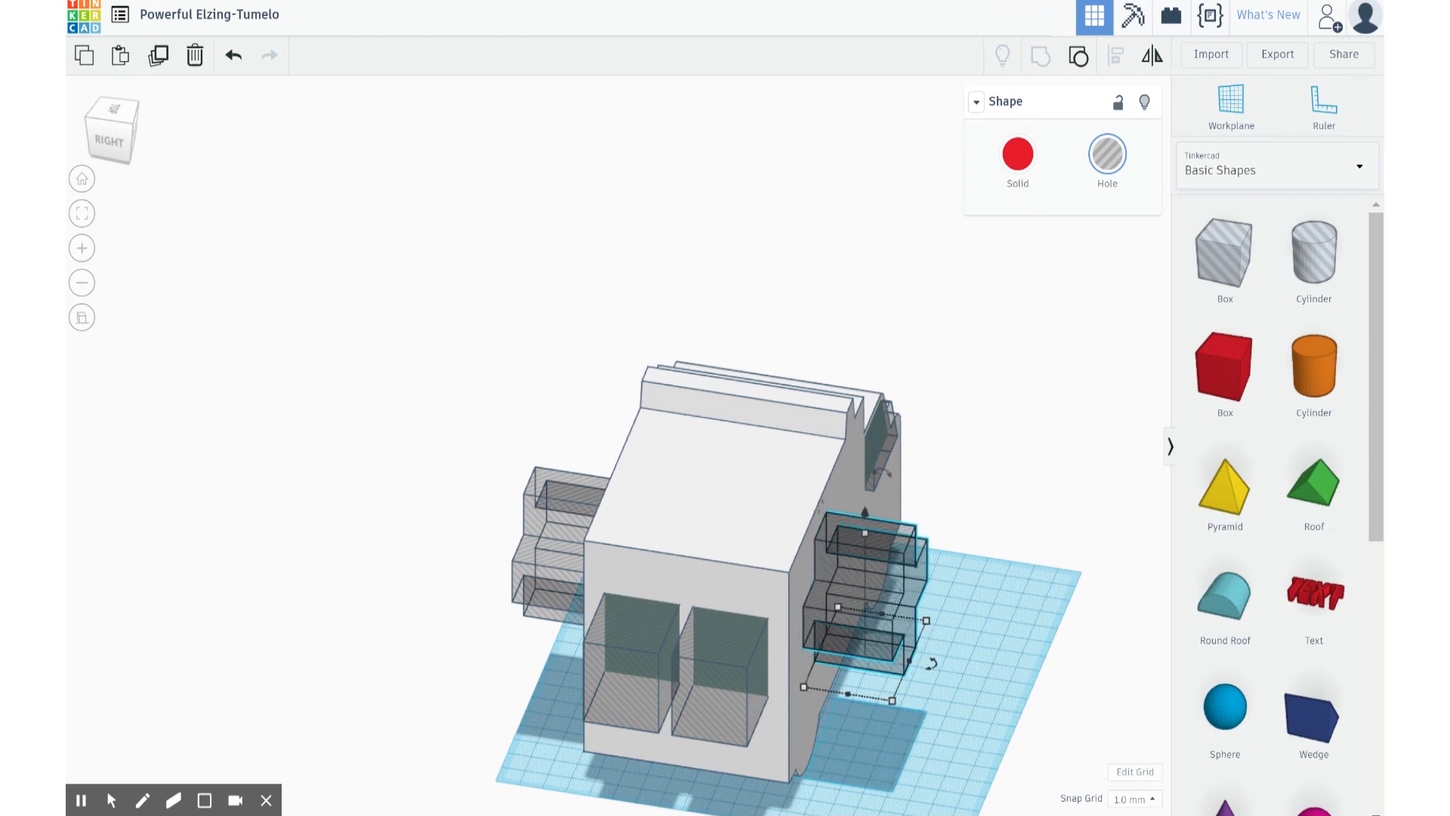
key("Left")
key("Left")
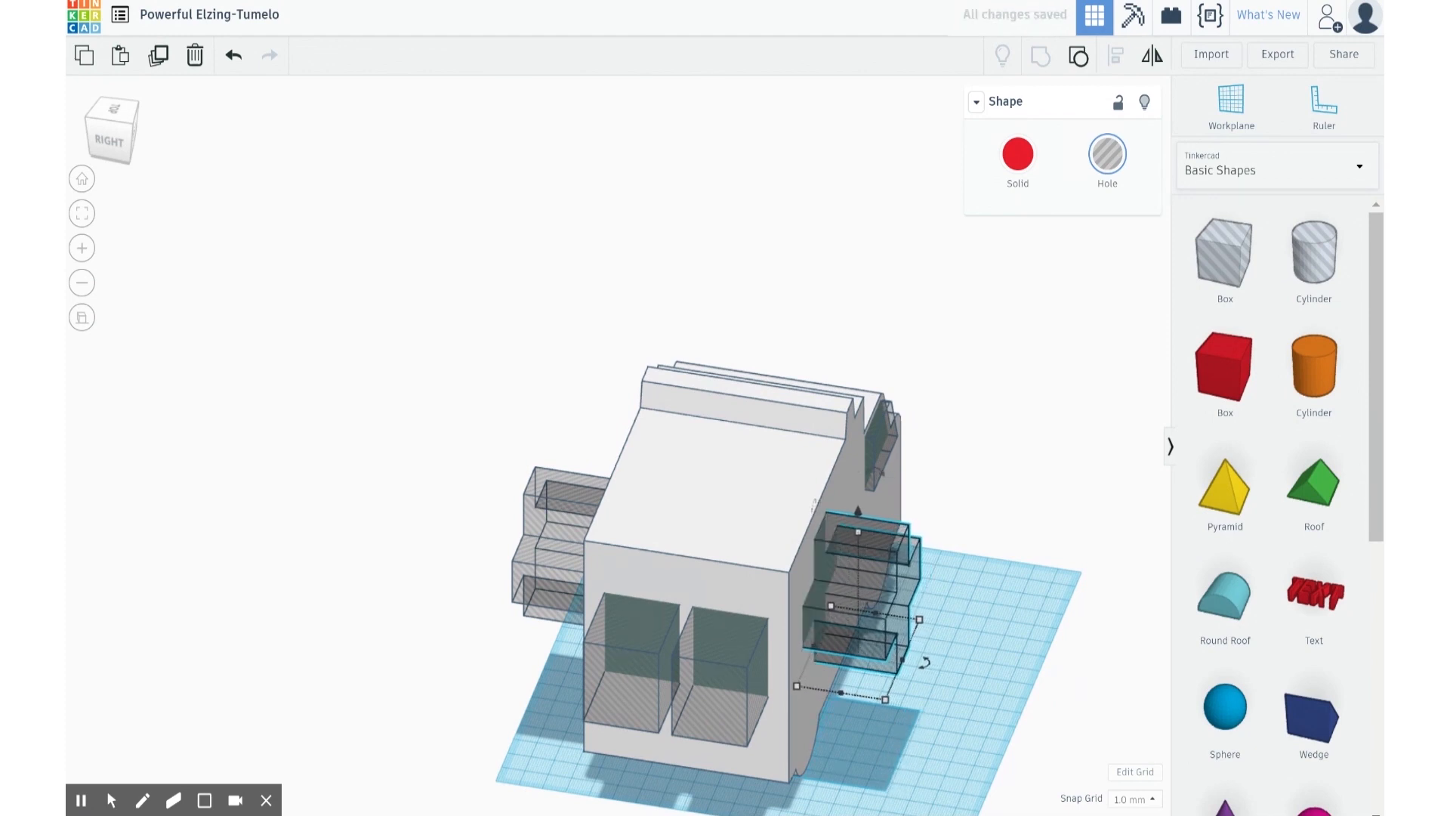
Step: Move the front light hole nearest the visible side cross forward so it protrudes and only slightly overlaps the ambulance's front face
mouse_move(991, 442)
right_mouse_down()
mouse_move(820, 430)
mouse_move(609, 446)
mouse_move(635, 491)
right_mouse_up()
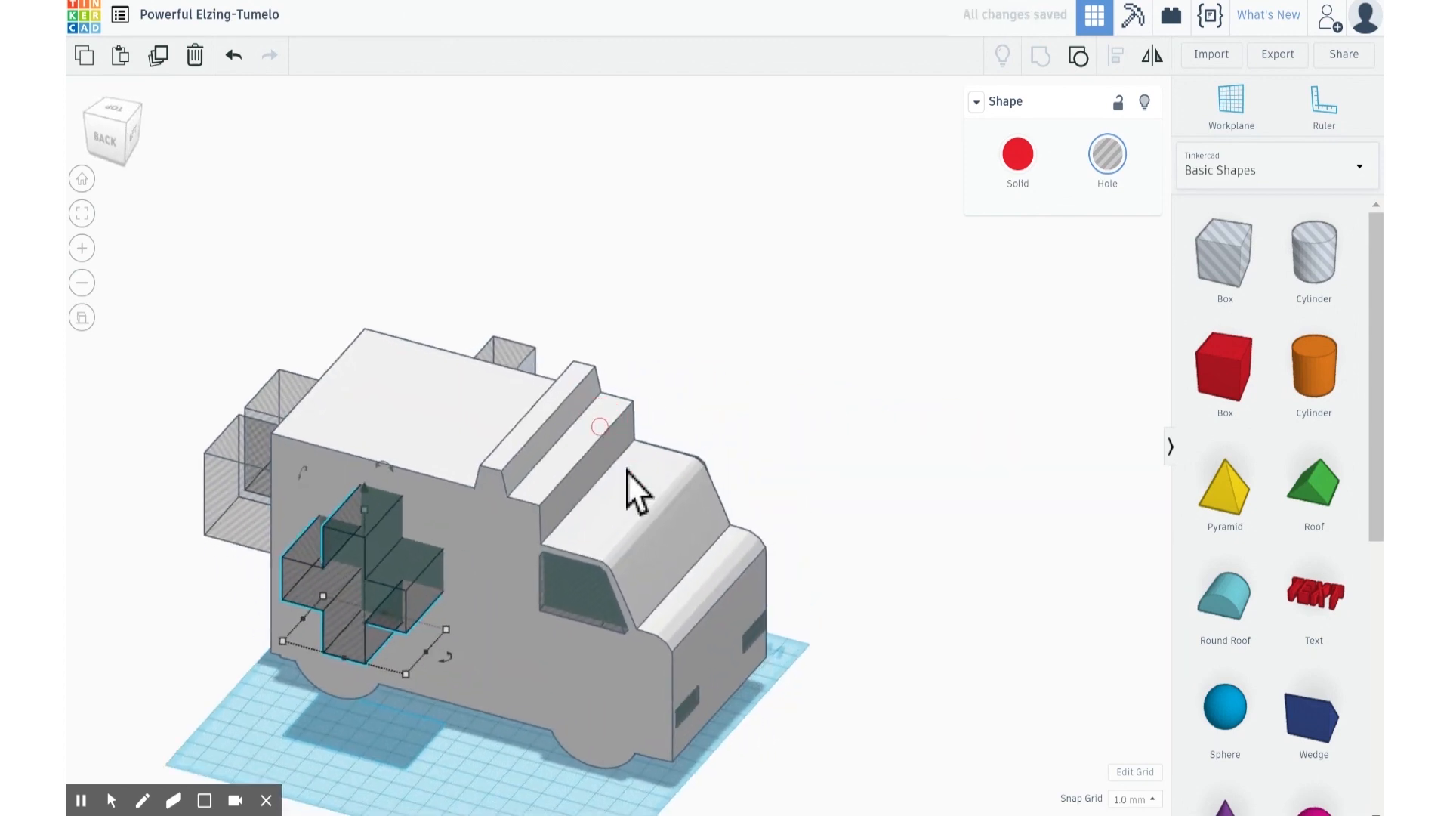
left_click(688, 711)
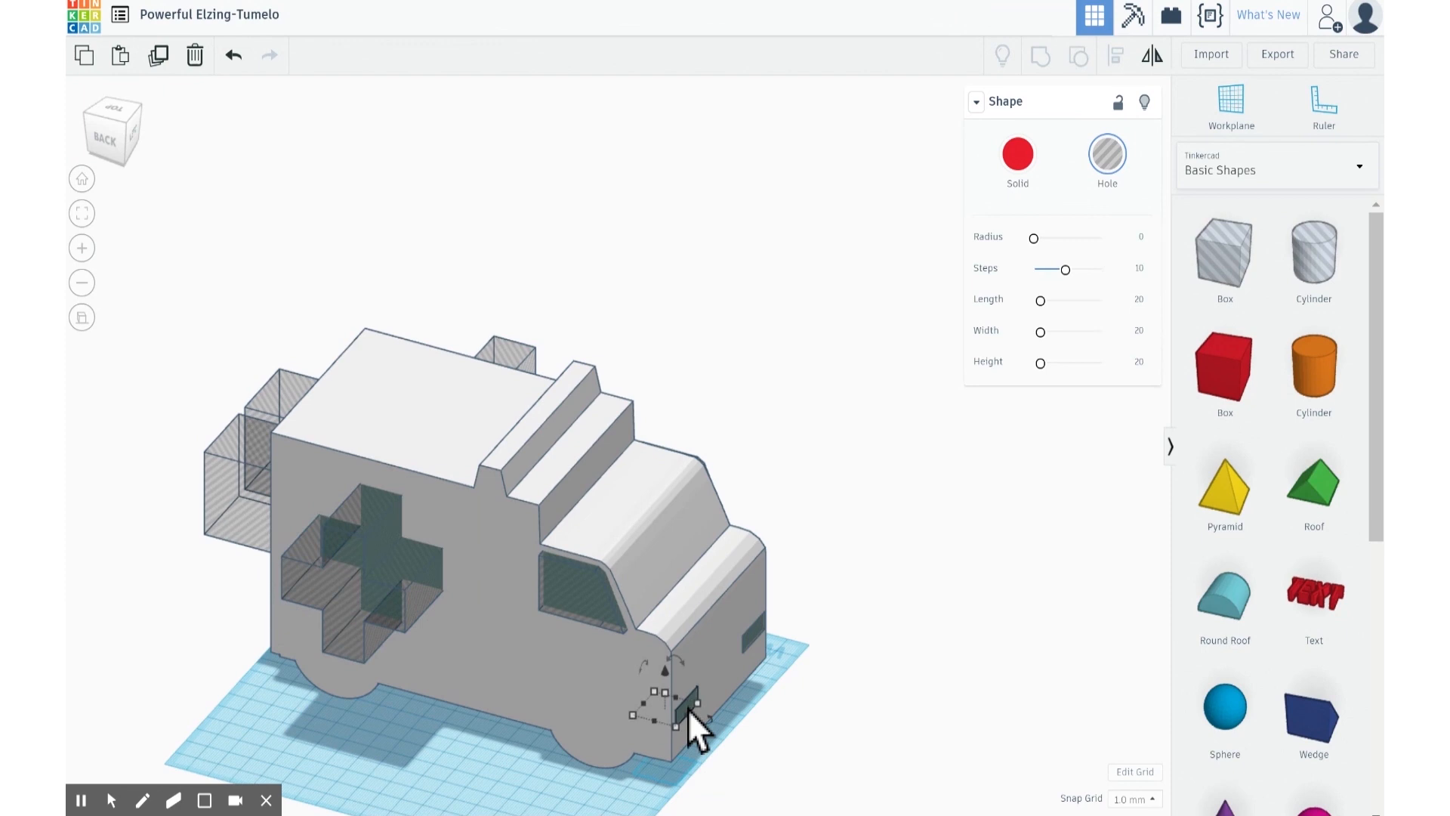
left_click_drag(689, 711, 706, 717)
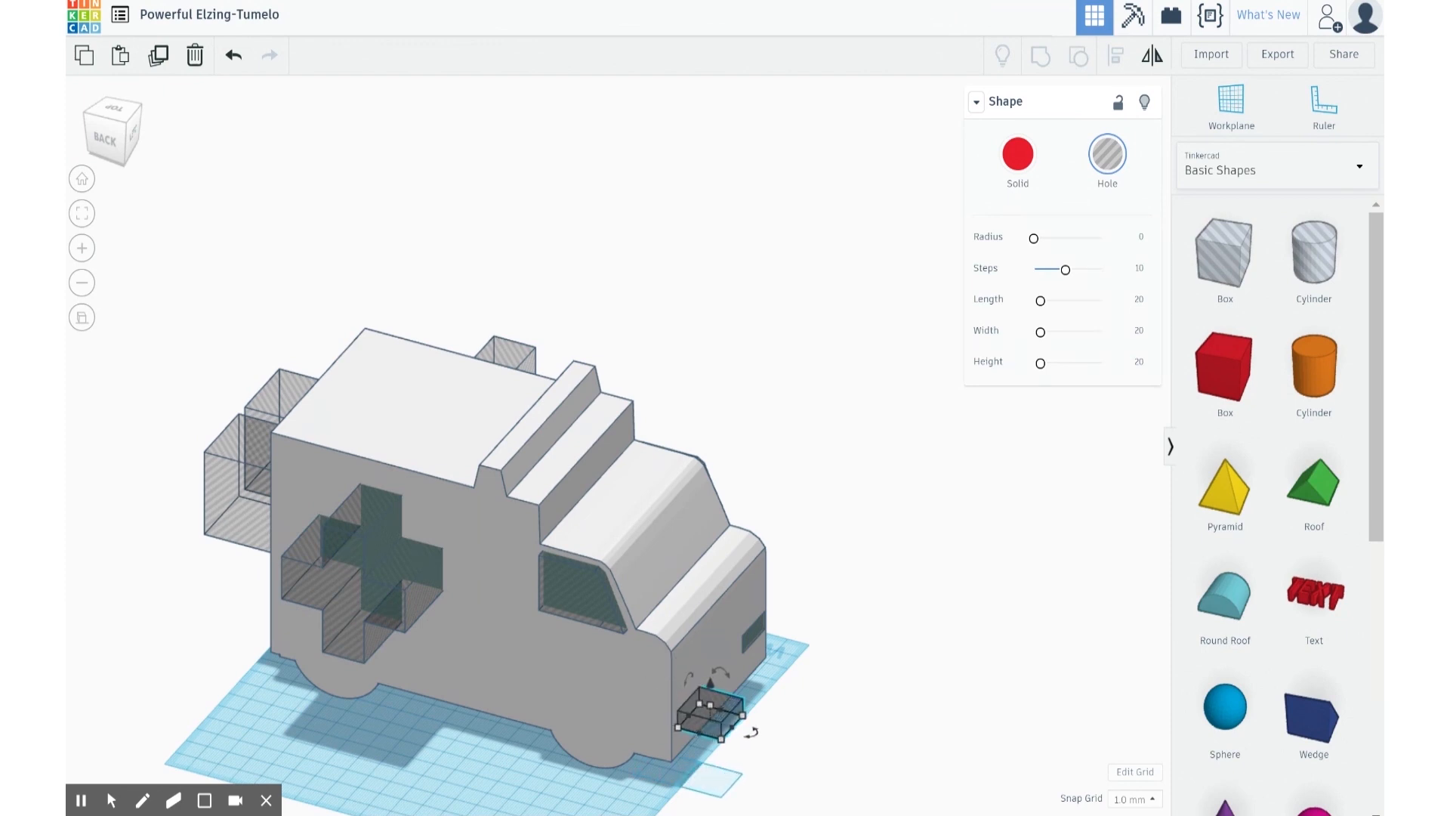
key("Left")
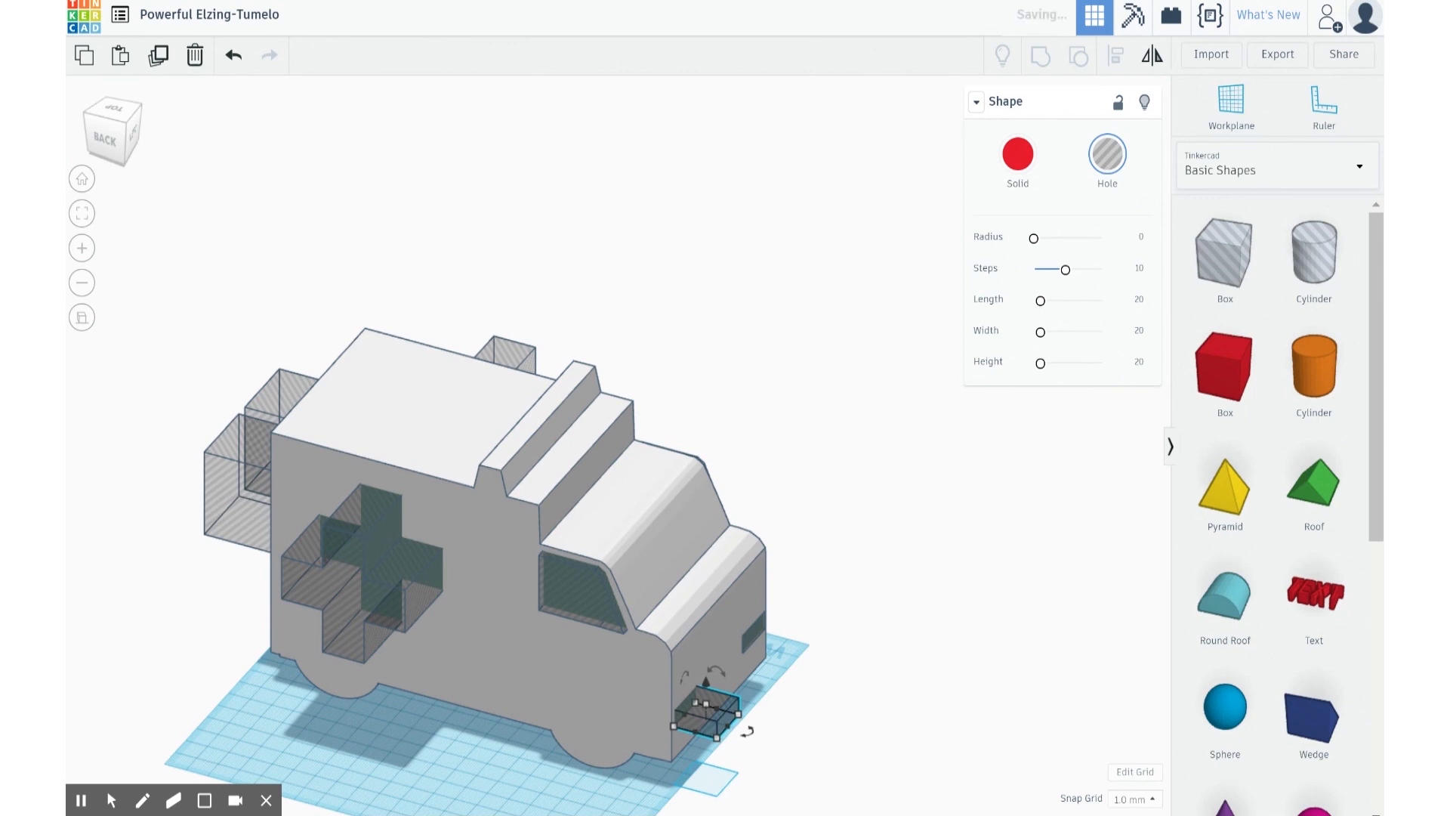
Step: Move the other front light hole forward and nudge it so it only slightly overlaps the front face
left_click(750, 631)
left_click_drag(750, 631, 781, 642)
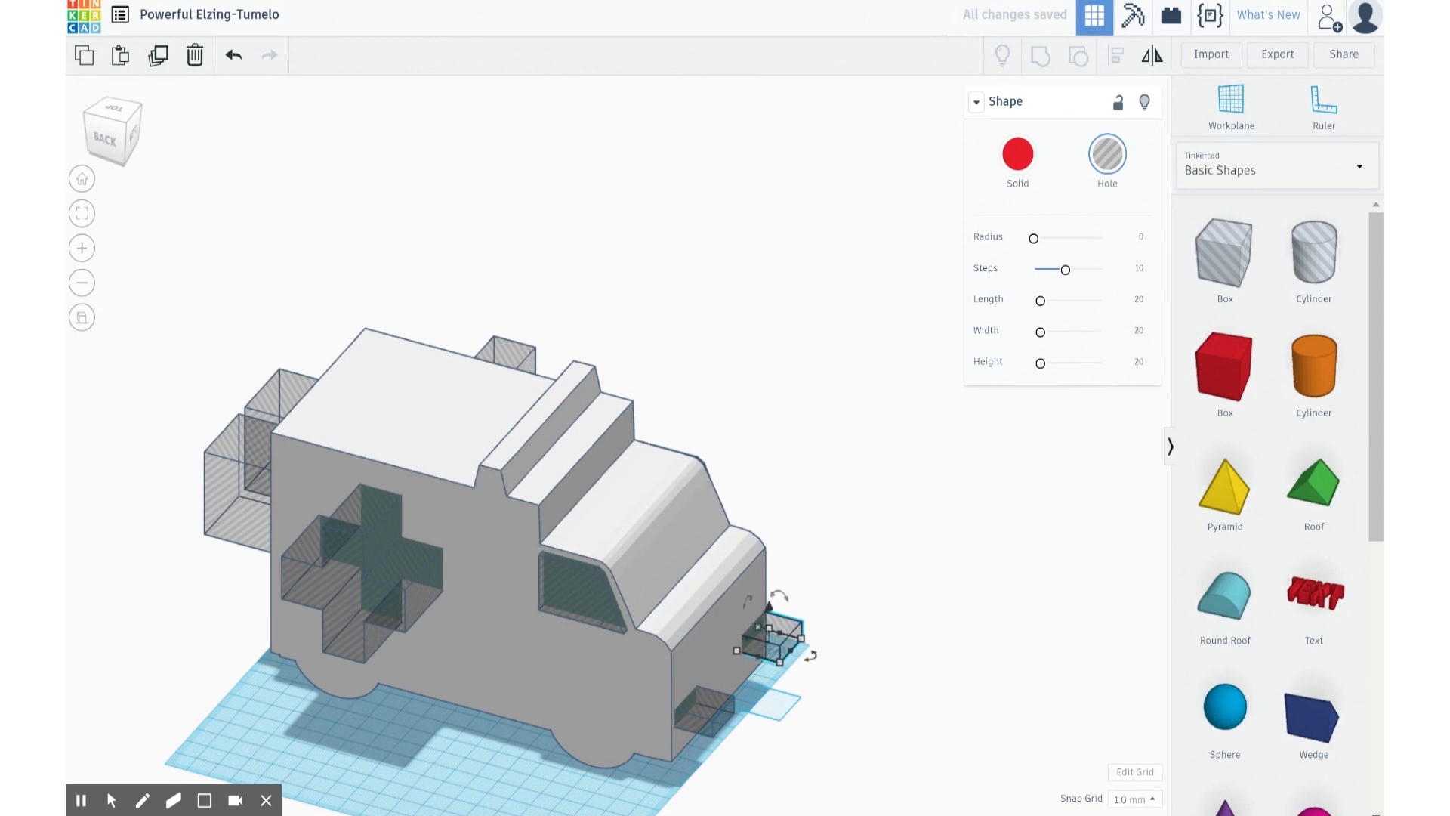
key("Right")
key("Left")
key("Left")
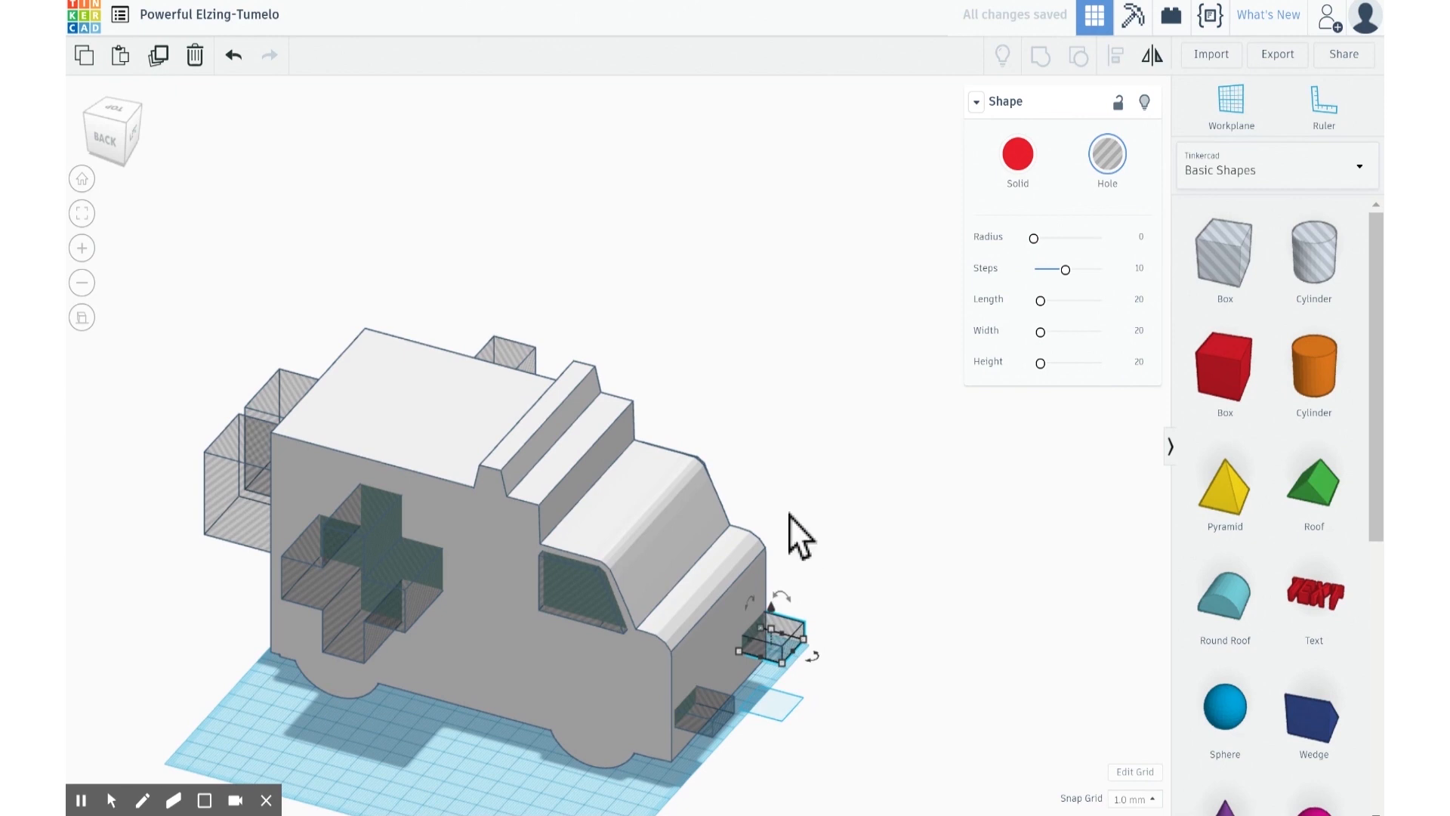
Step: Group the ambulance with all its holes to cut shallow crosses and lights, and inspect the recesses from several sides
right_click_drag(840, 583, 759, 514)
left_click_drag(844, 228, 155, 717)
left_click(1040, 55)
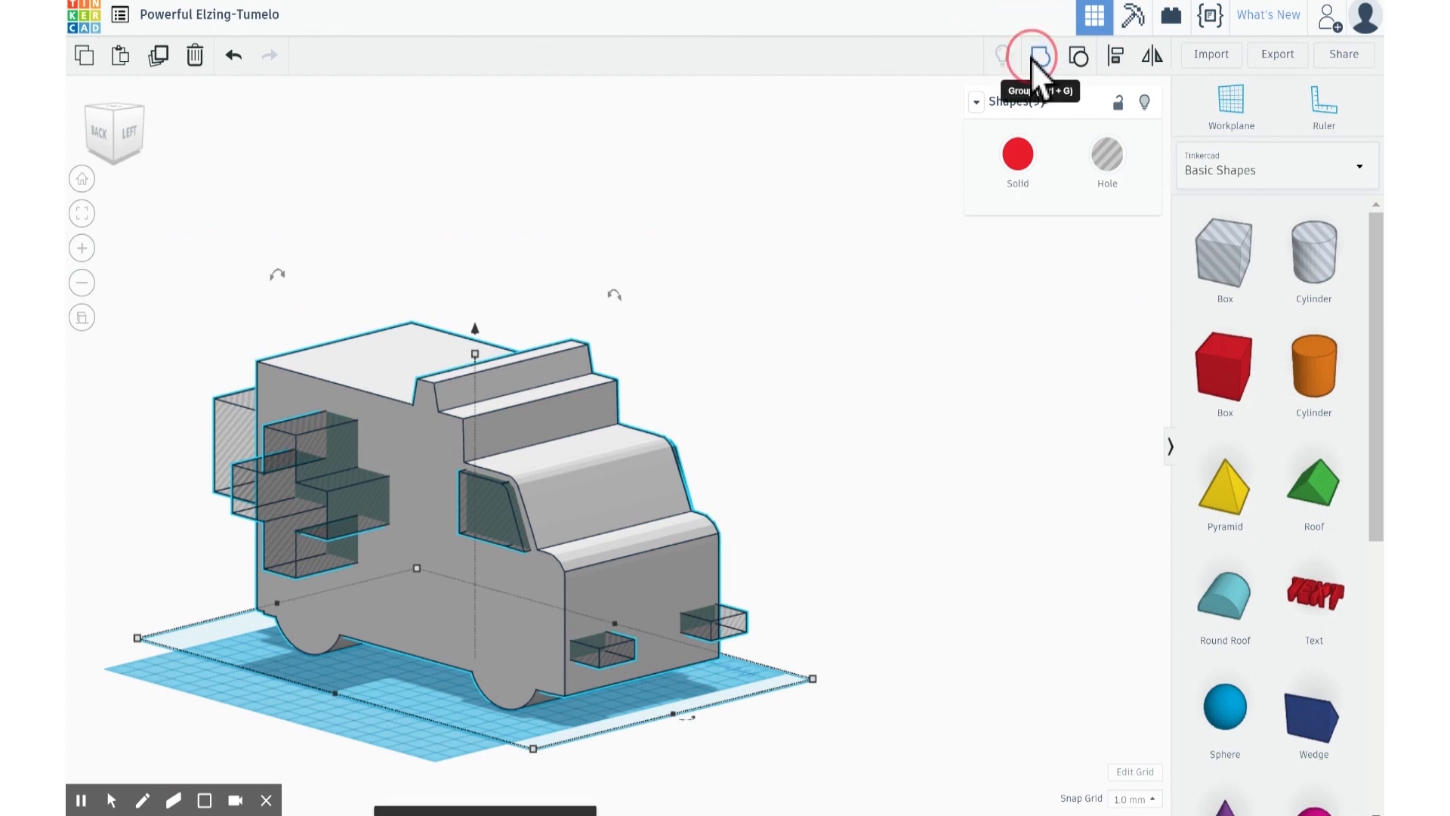
right_click_drag(819, 420, 894, 512)
right_click_drag(880, 587, 828, 533)
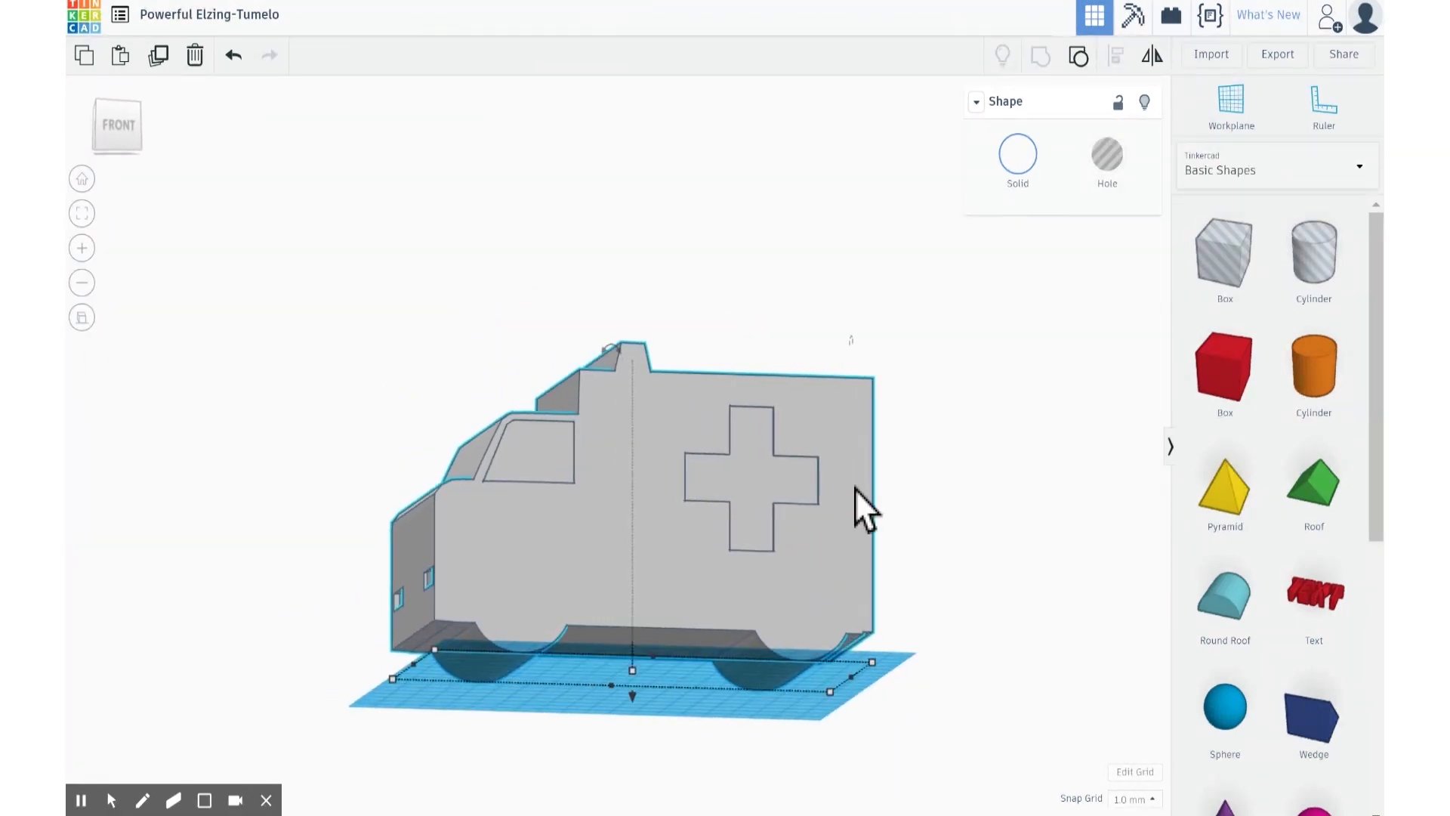
right_click_drag(956, 411, 932, 478)
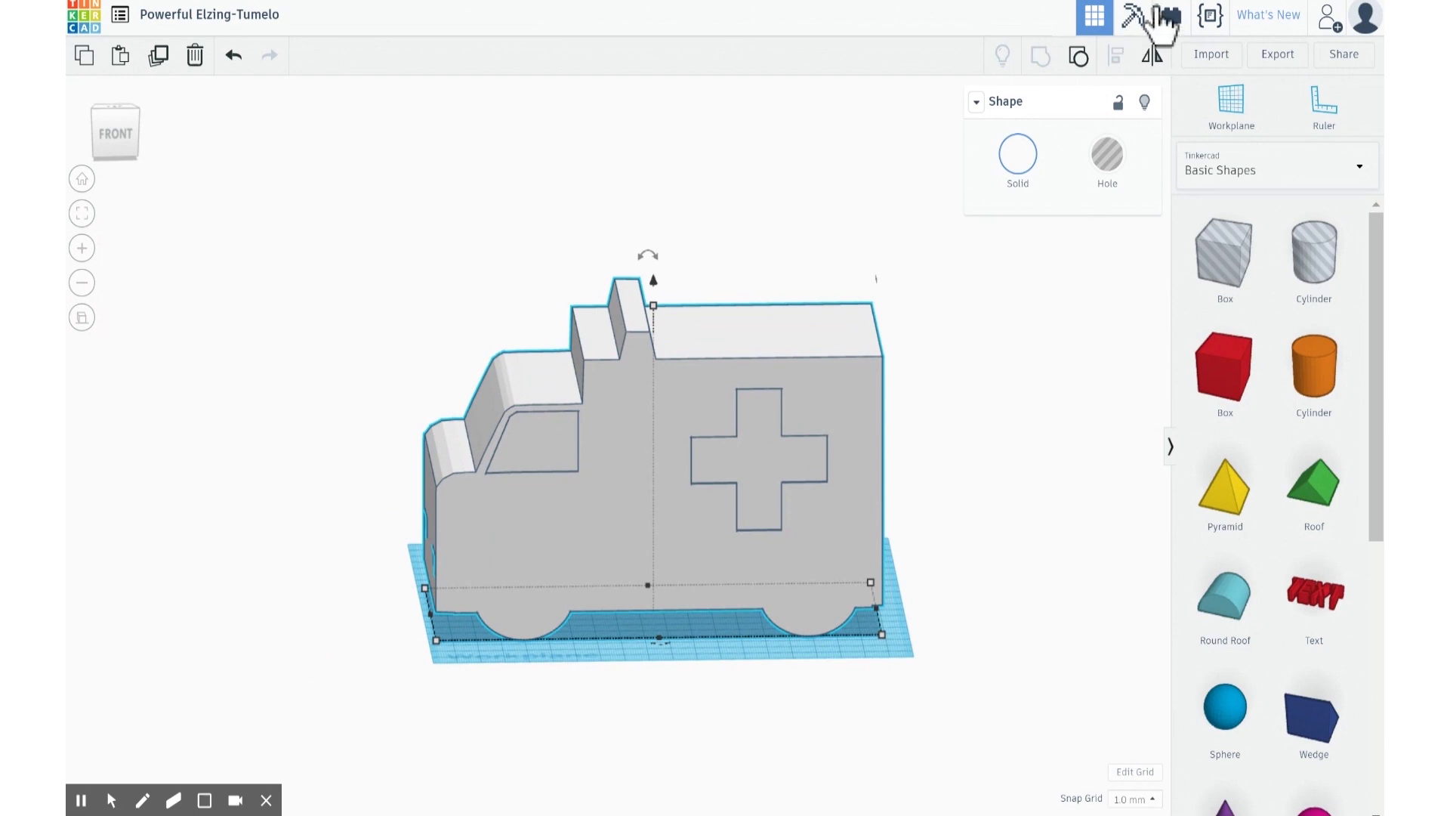